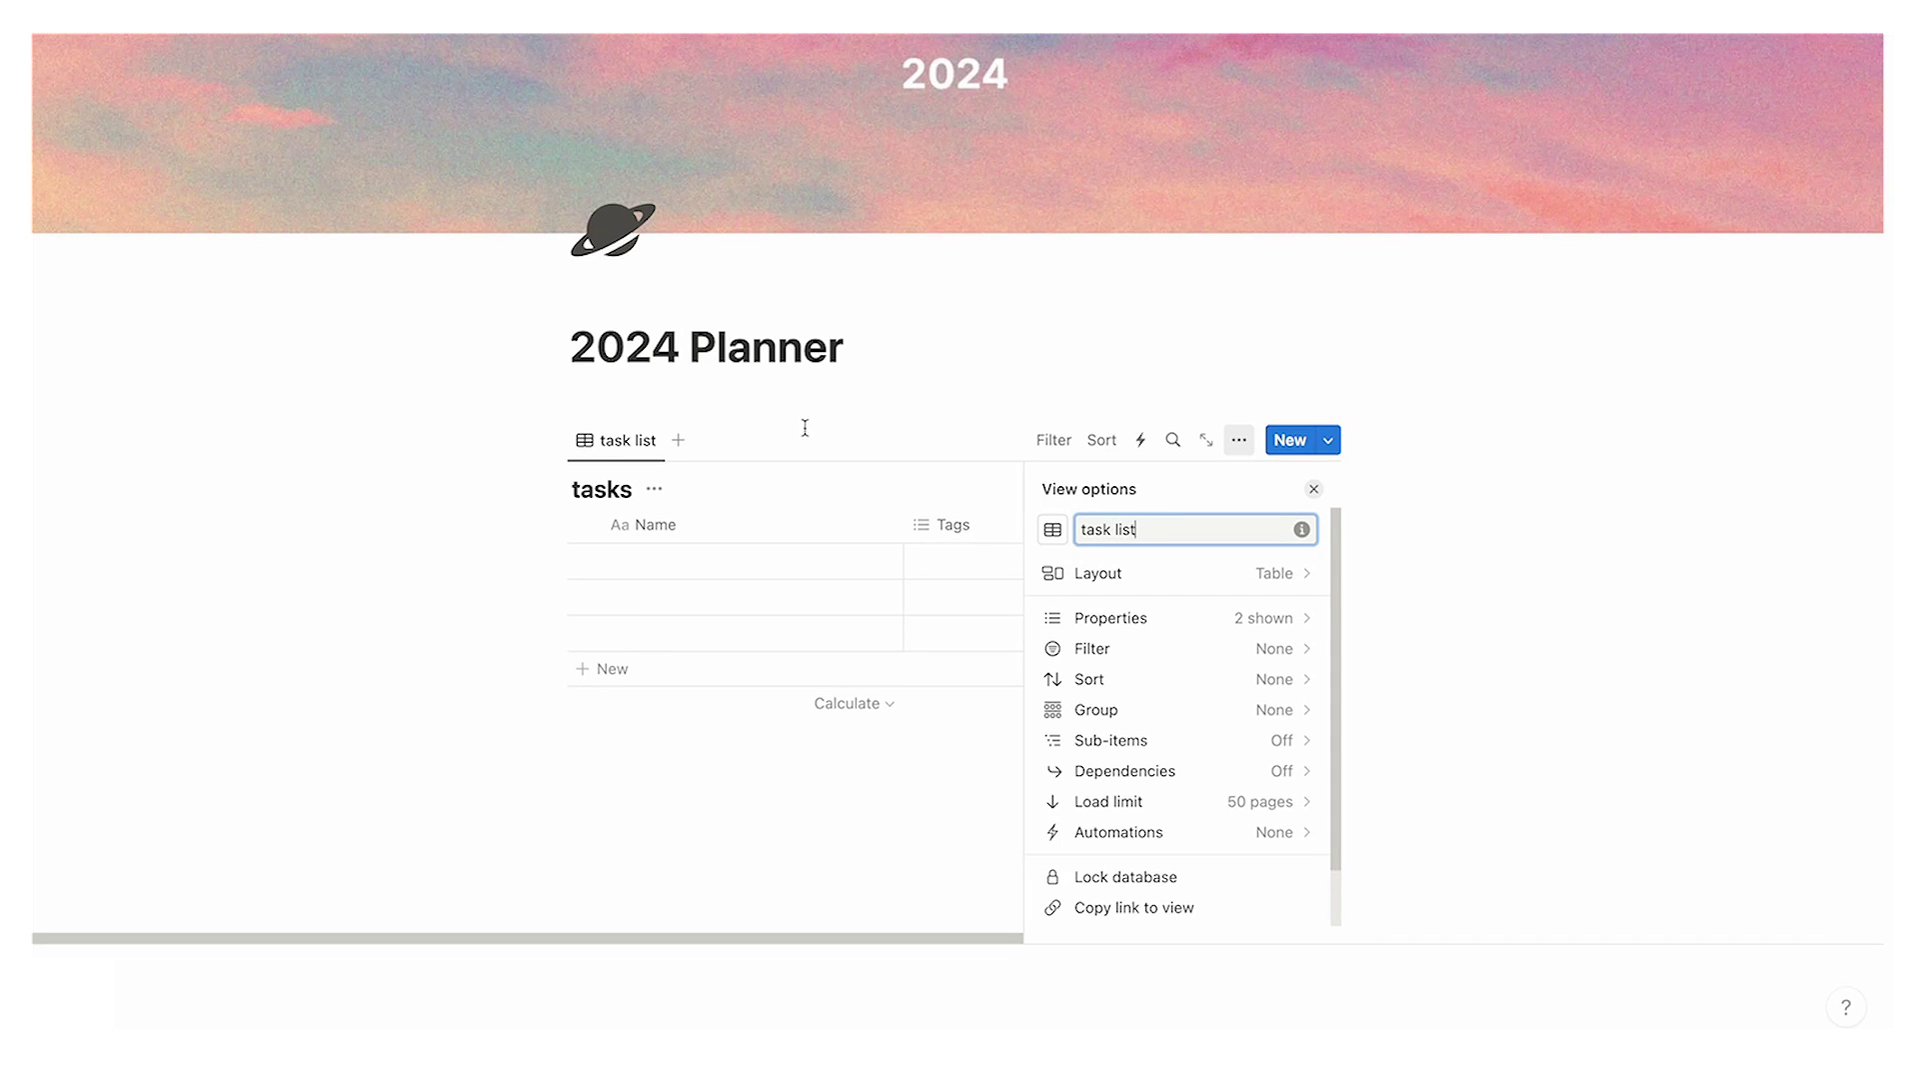
Step: Change the icon of the task list view to a bulleted list icon found by searching for "list"
left_click(1060, 536)
type("list")
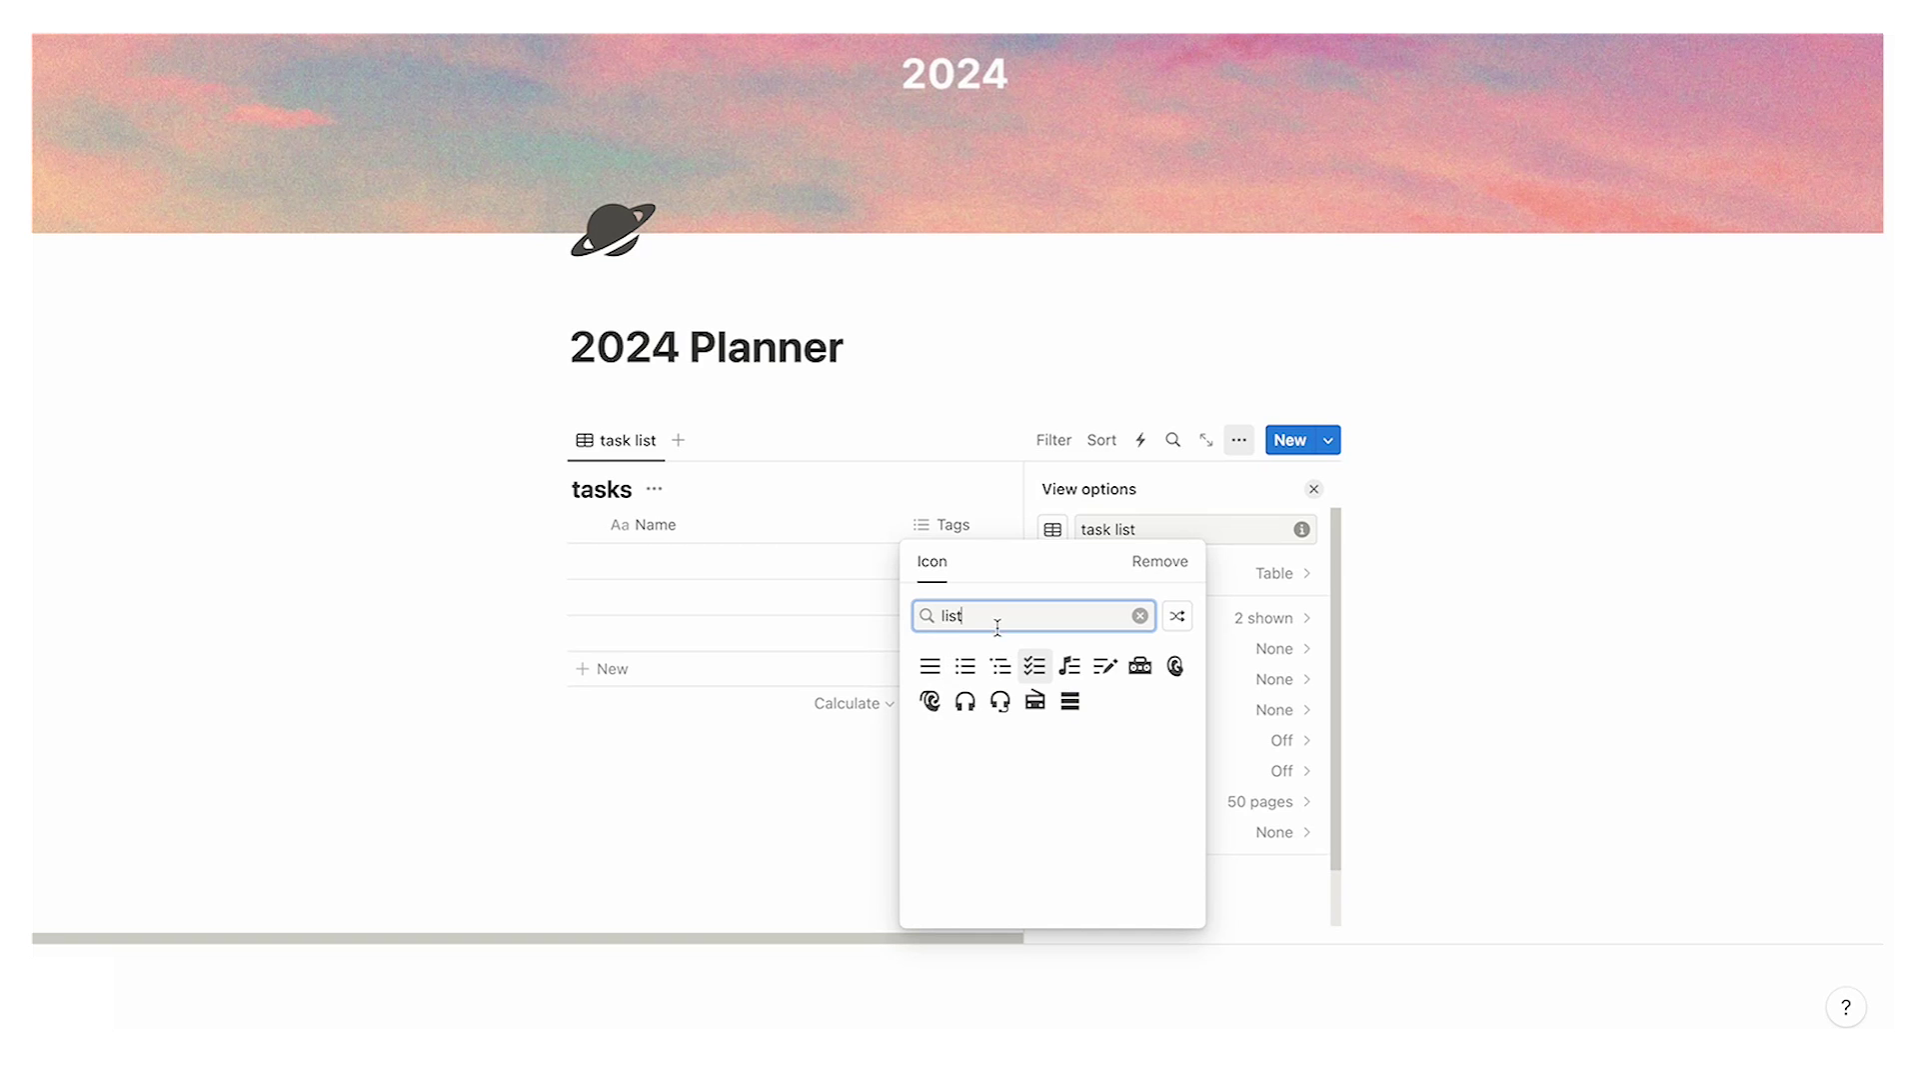
left_click(965, 664)
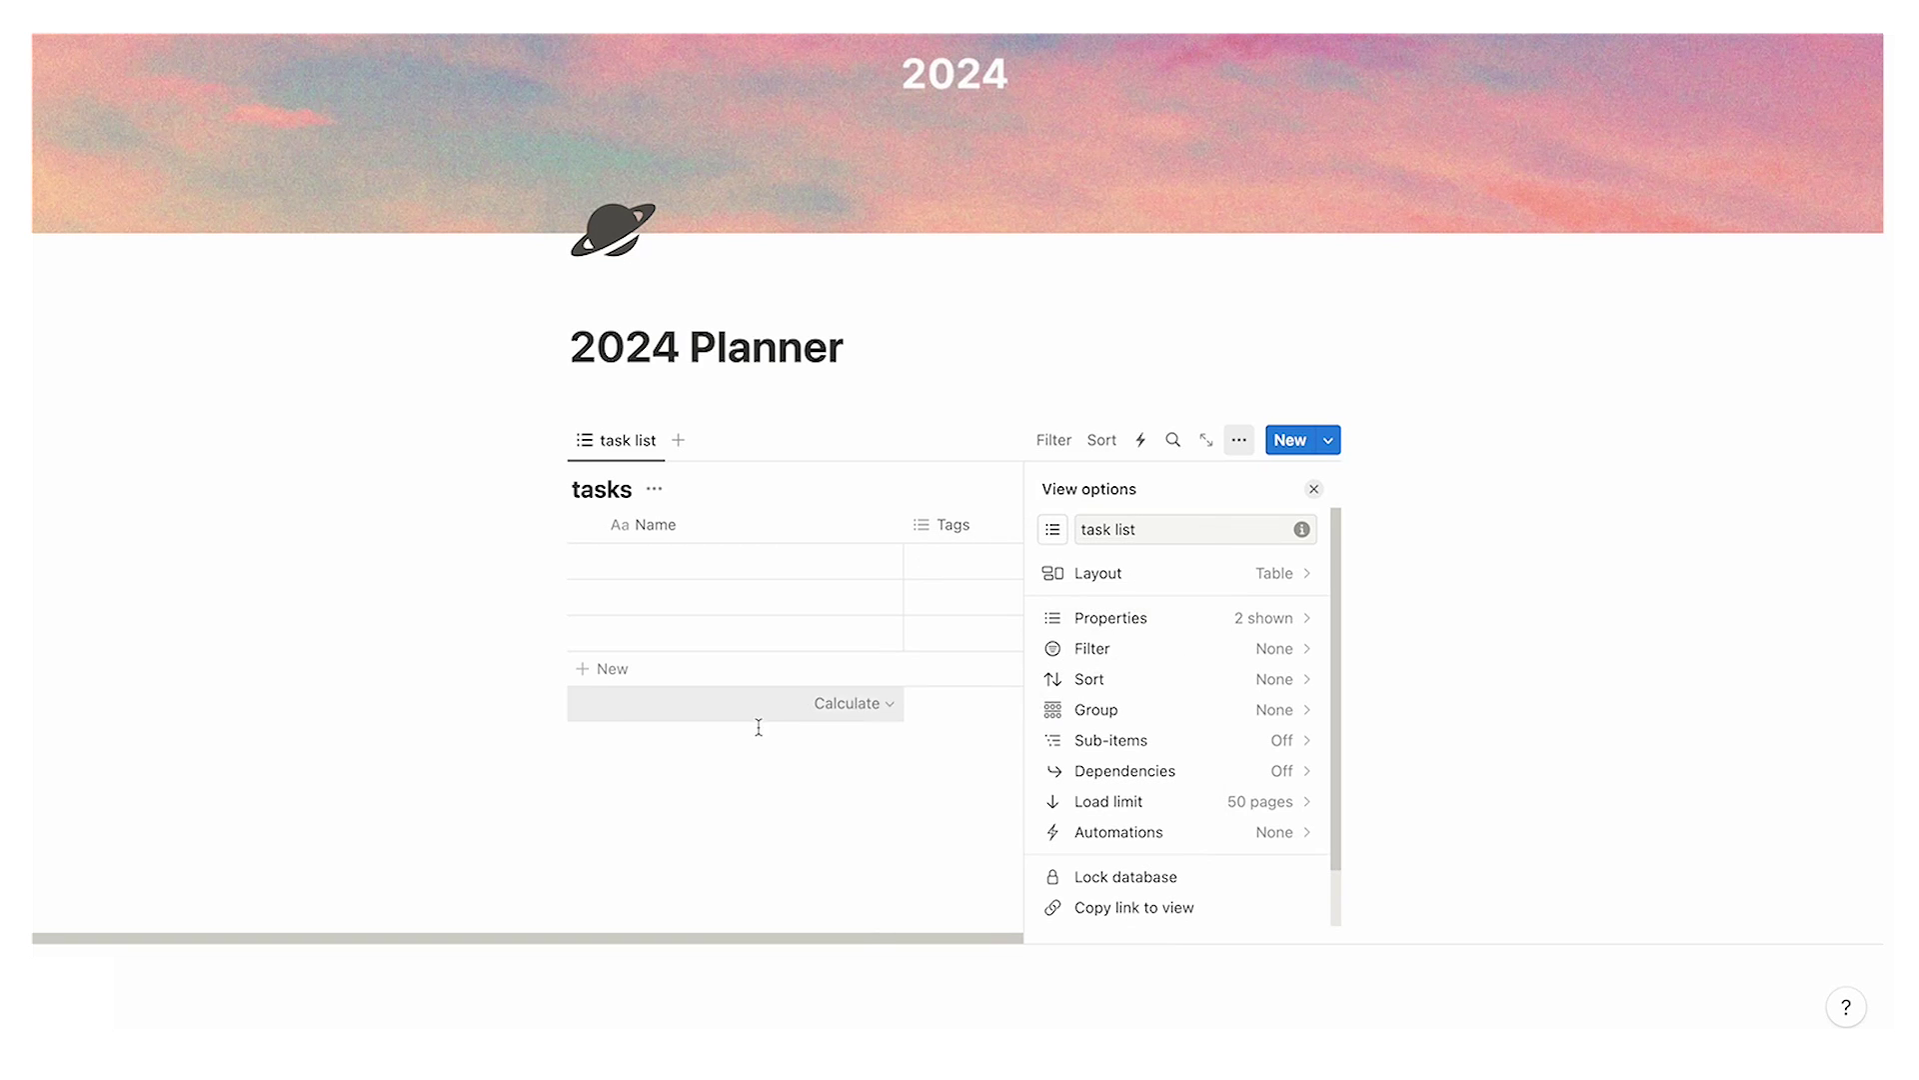
left_click(1314, 489)
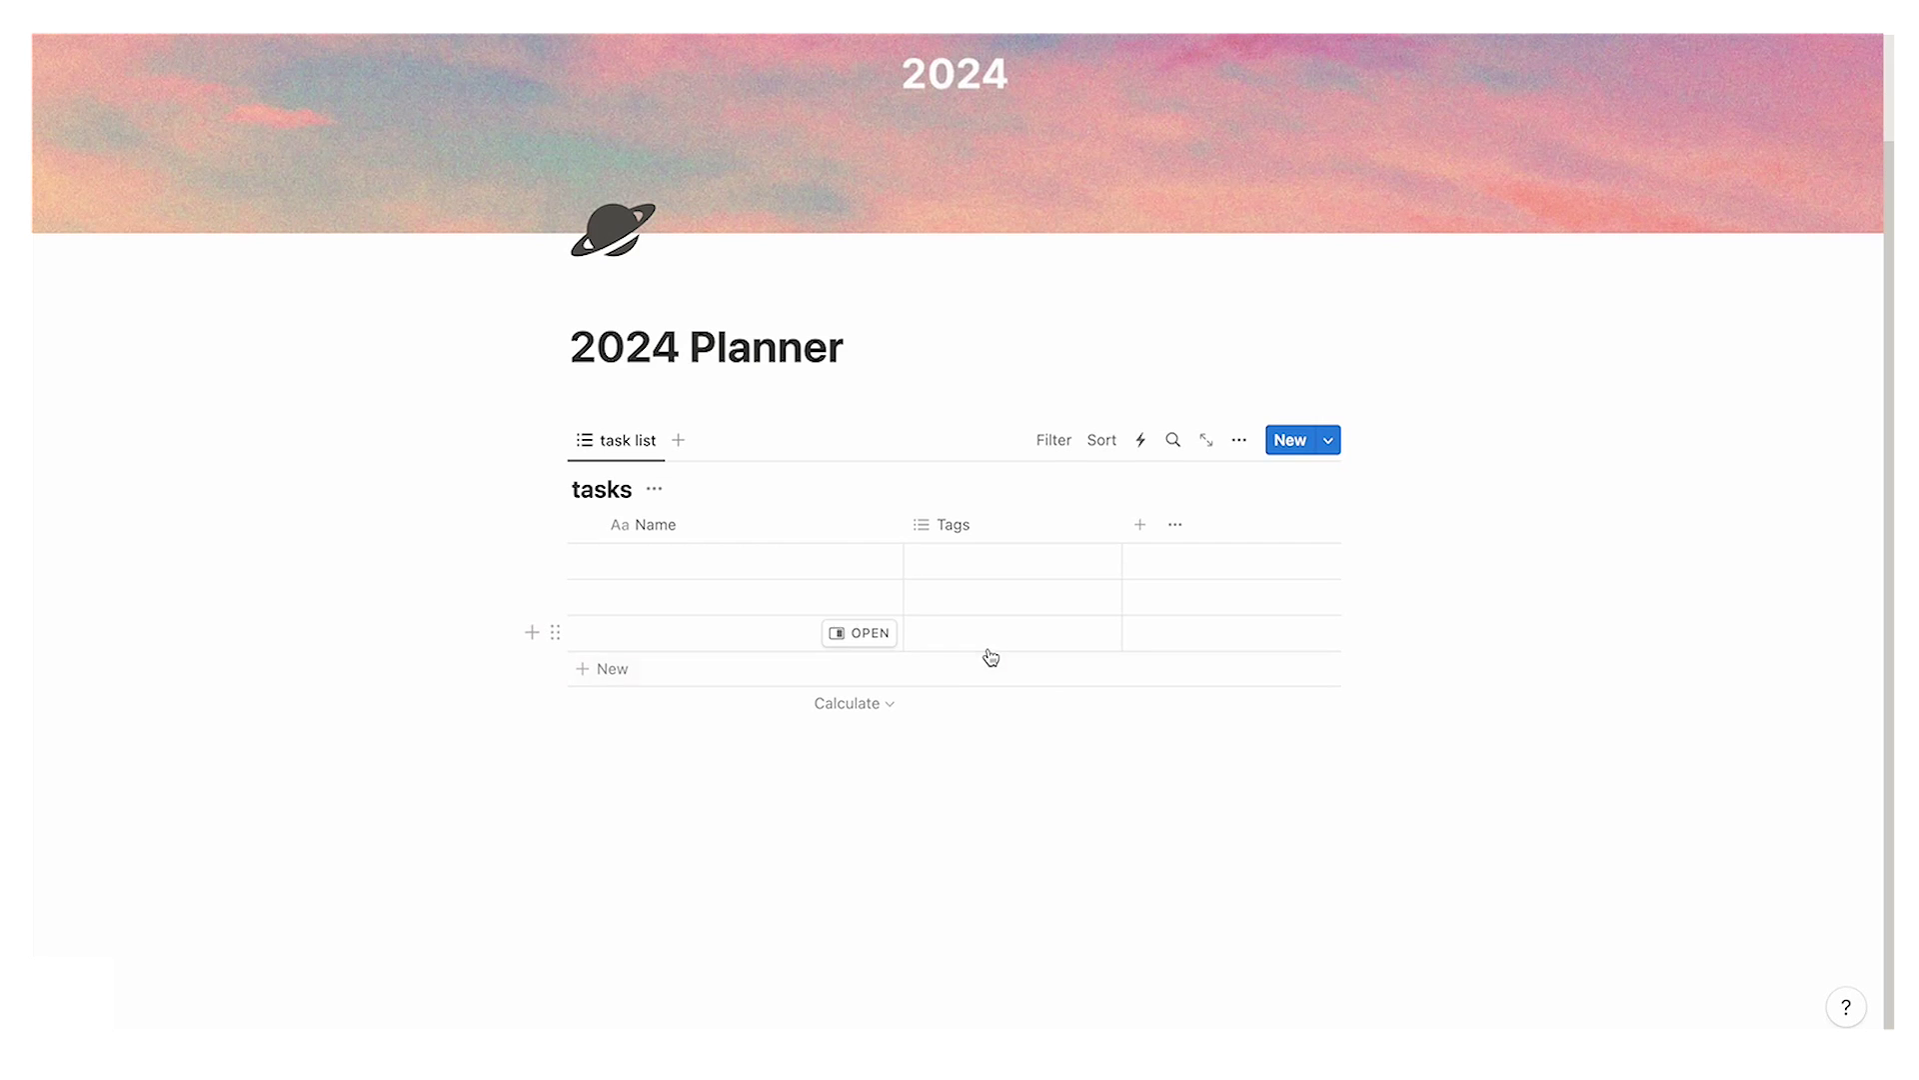
Step: Duplicate the task list view, name the copy "week view" and give it a calendar icon
left_click(648, 452)
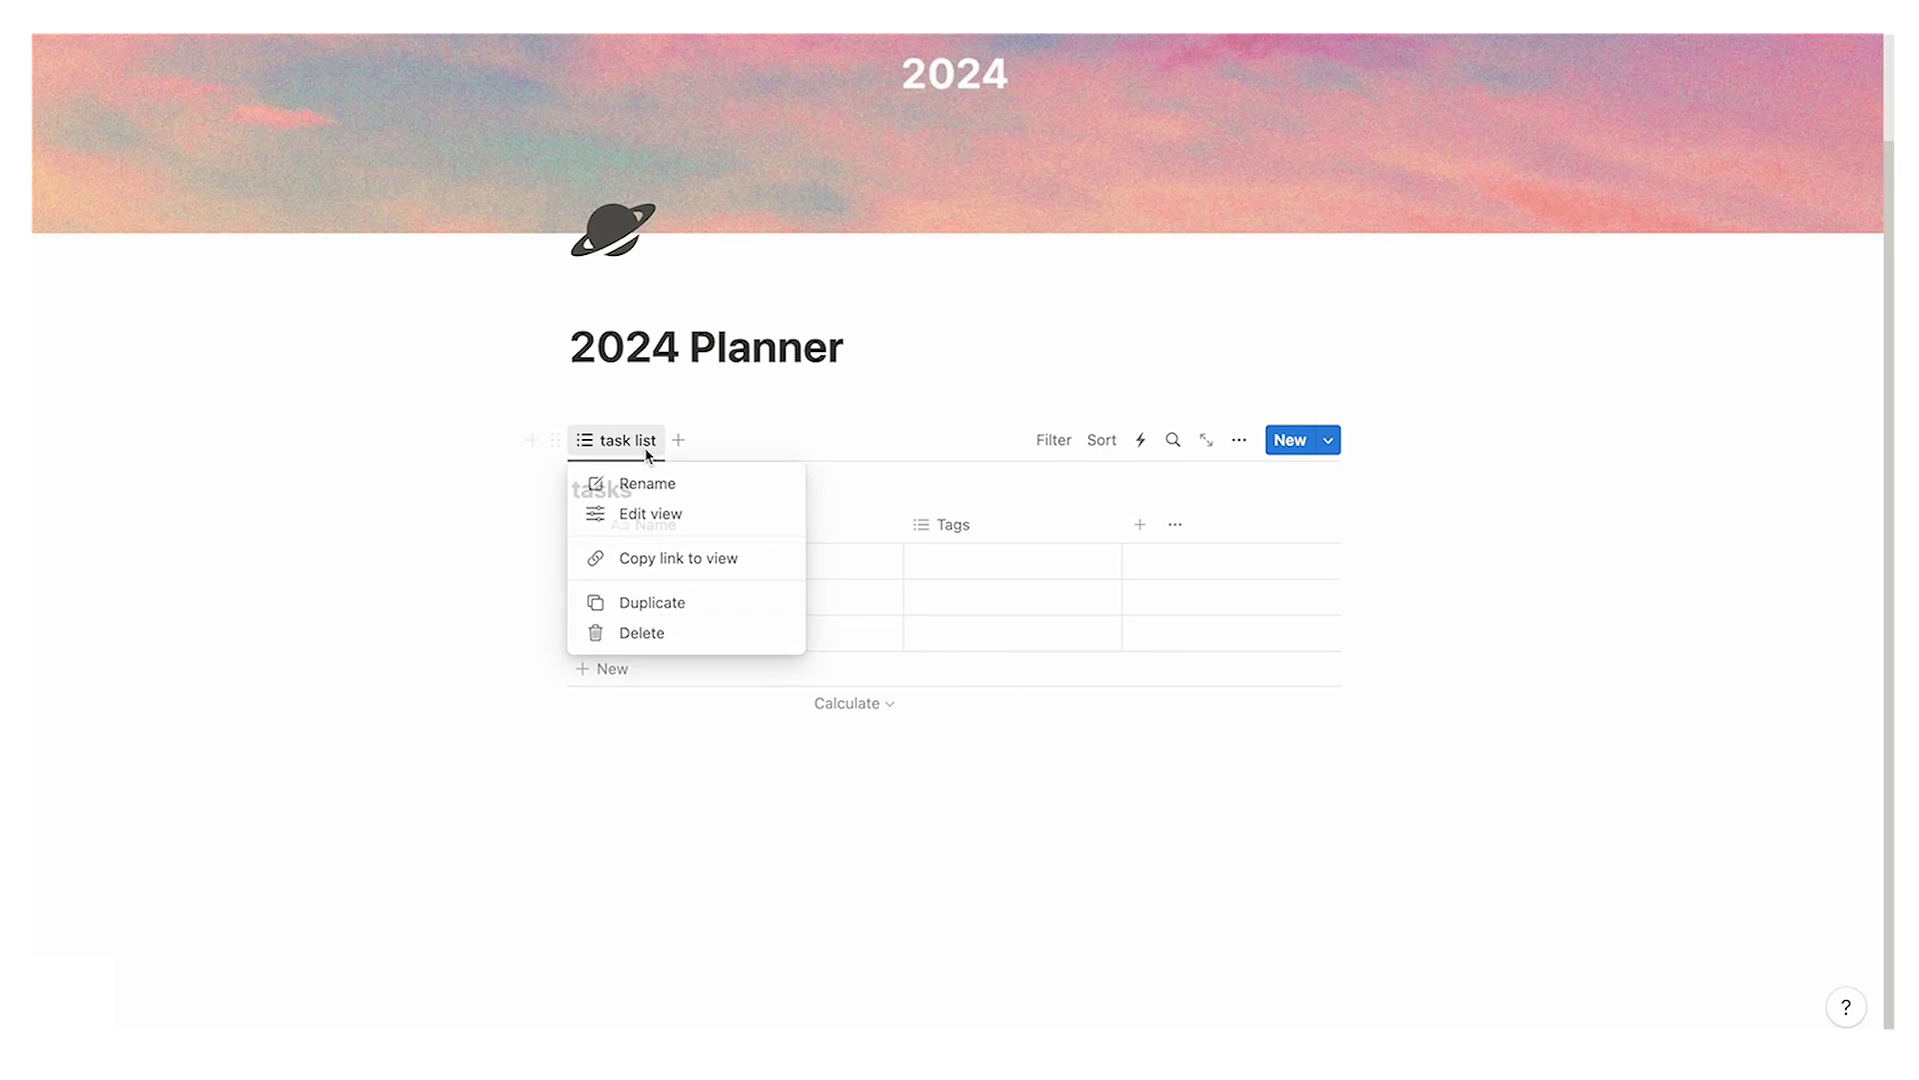
left_click(662, 600)
type("week view")
left_click(1053, 530)
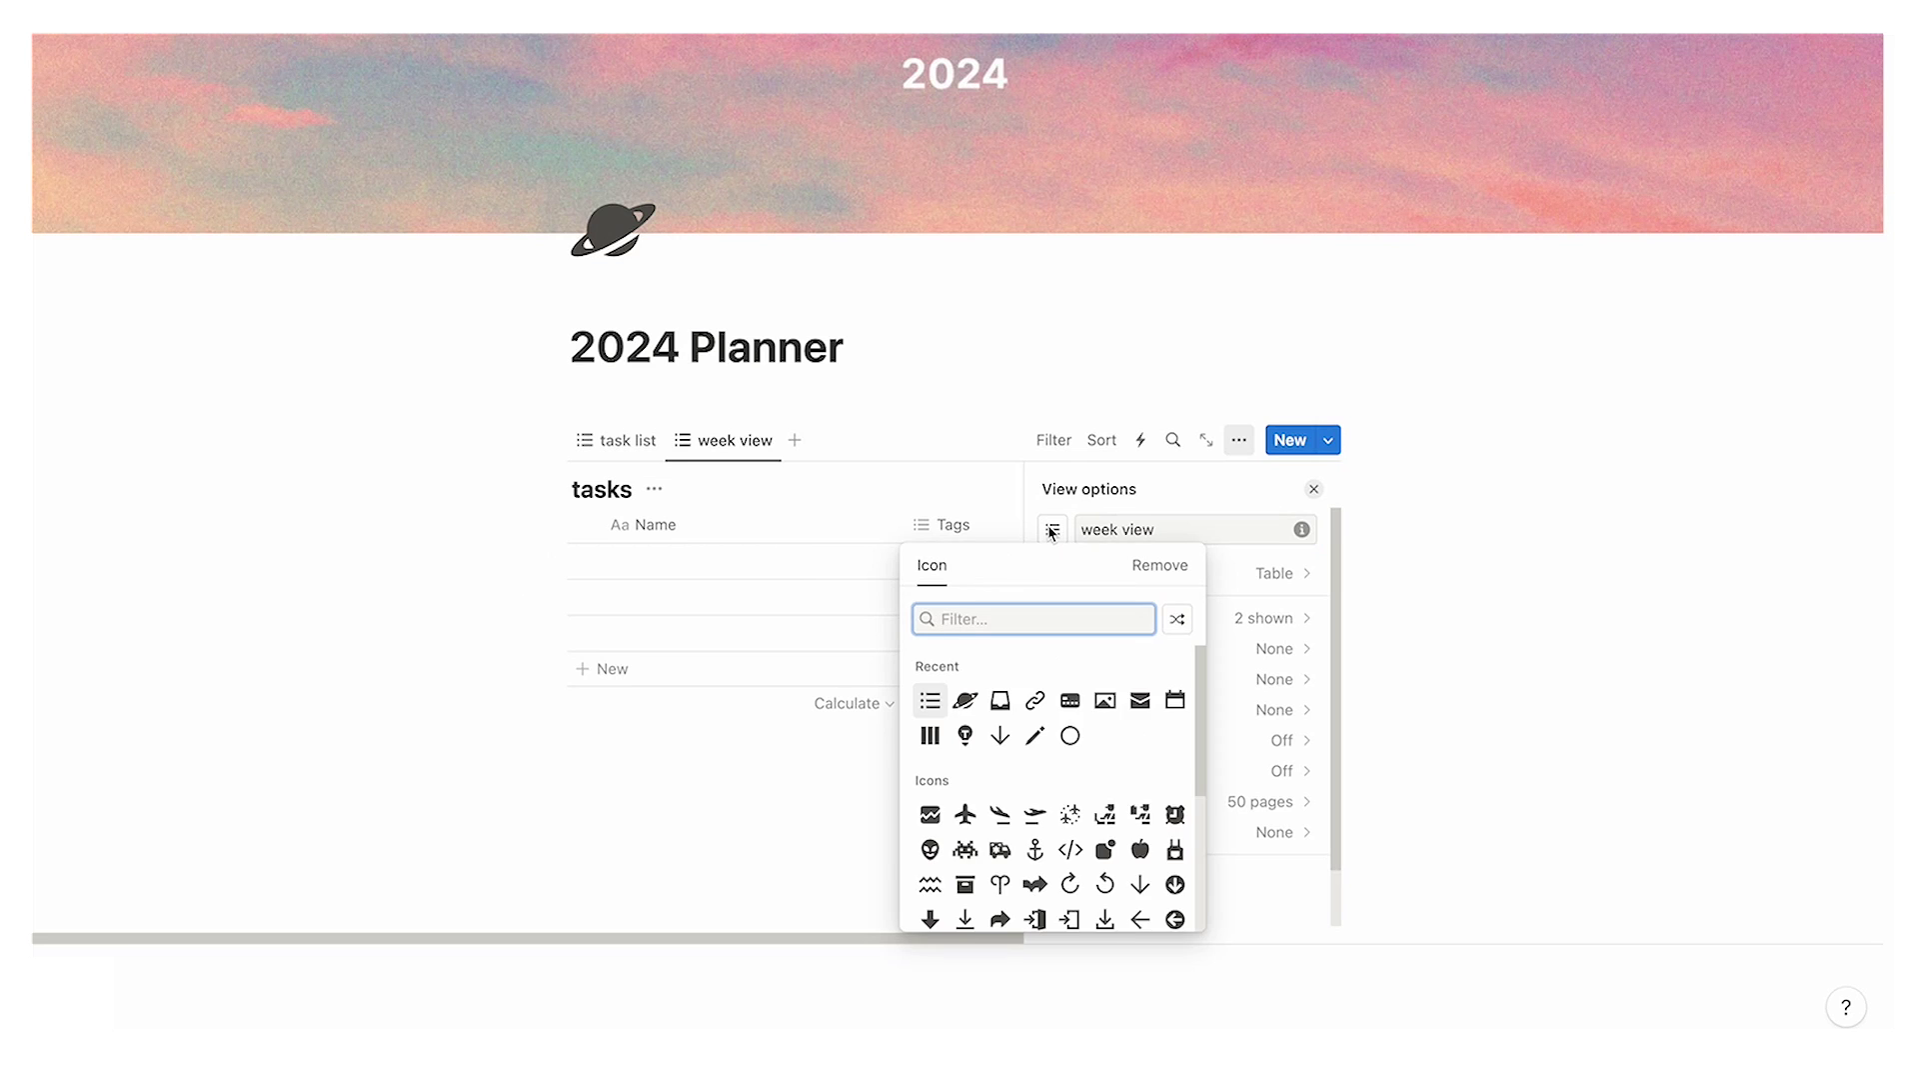
type("calend")
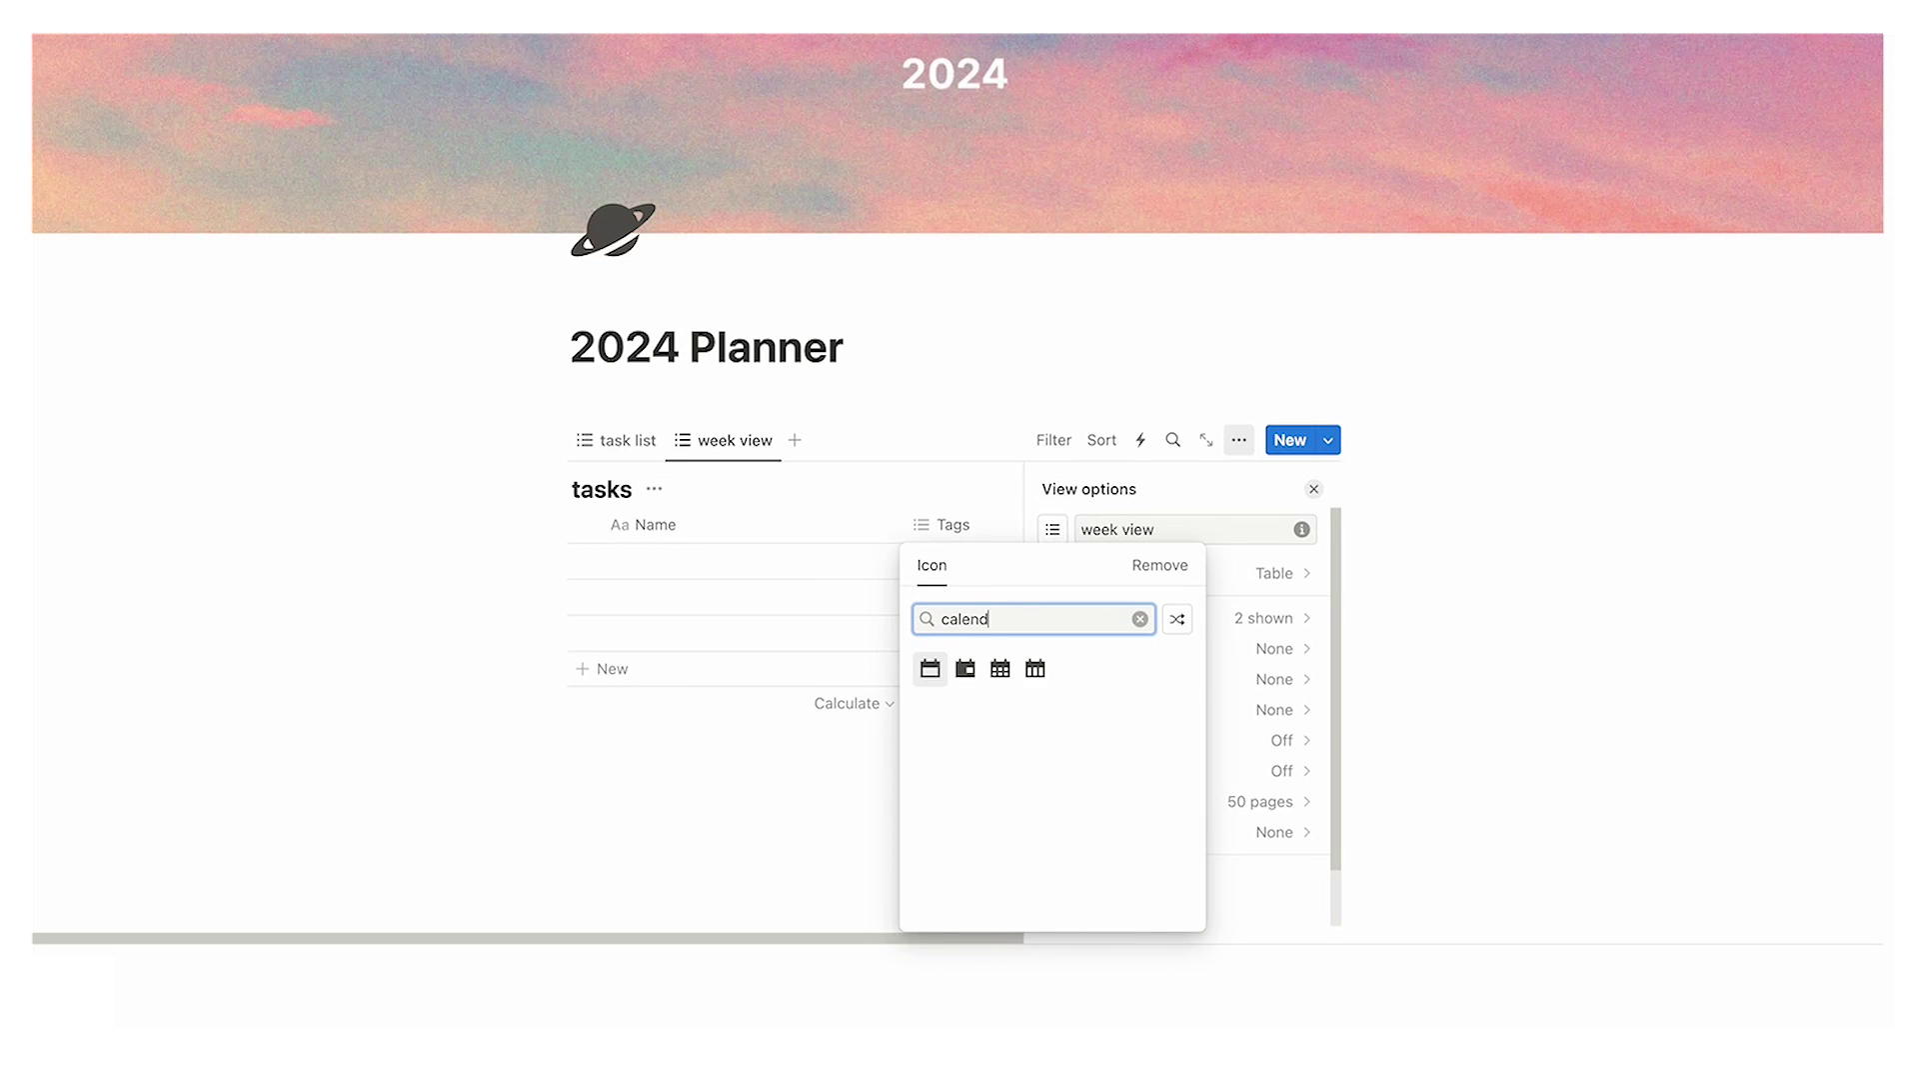
left_click(1035, 669)
Step: Change the layout of the week view to Calendar and show the calendar as Week
left_click(1248, 452)
left_click(1248, 452)
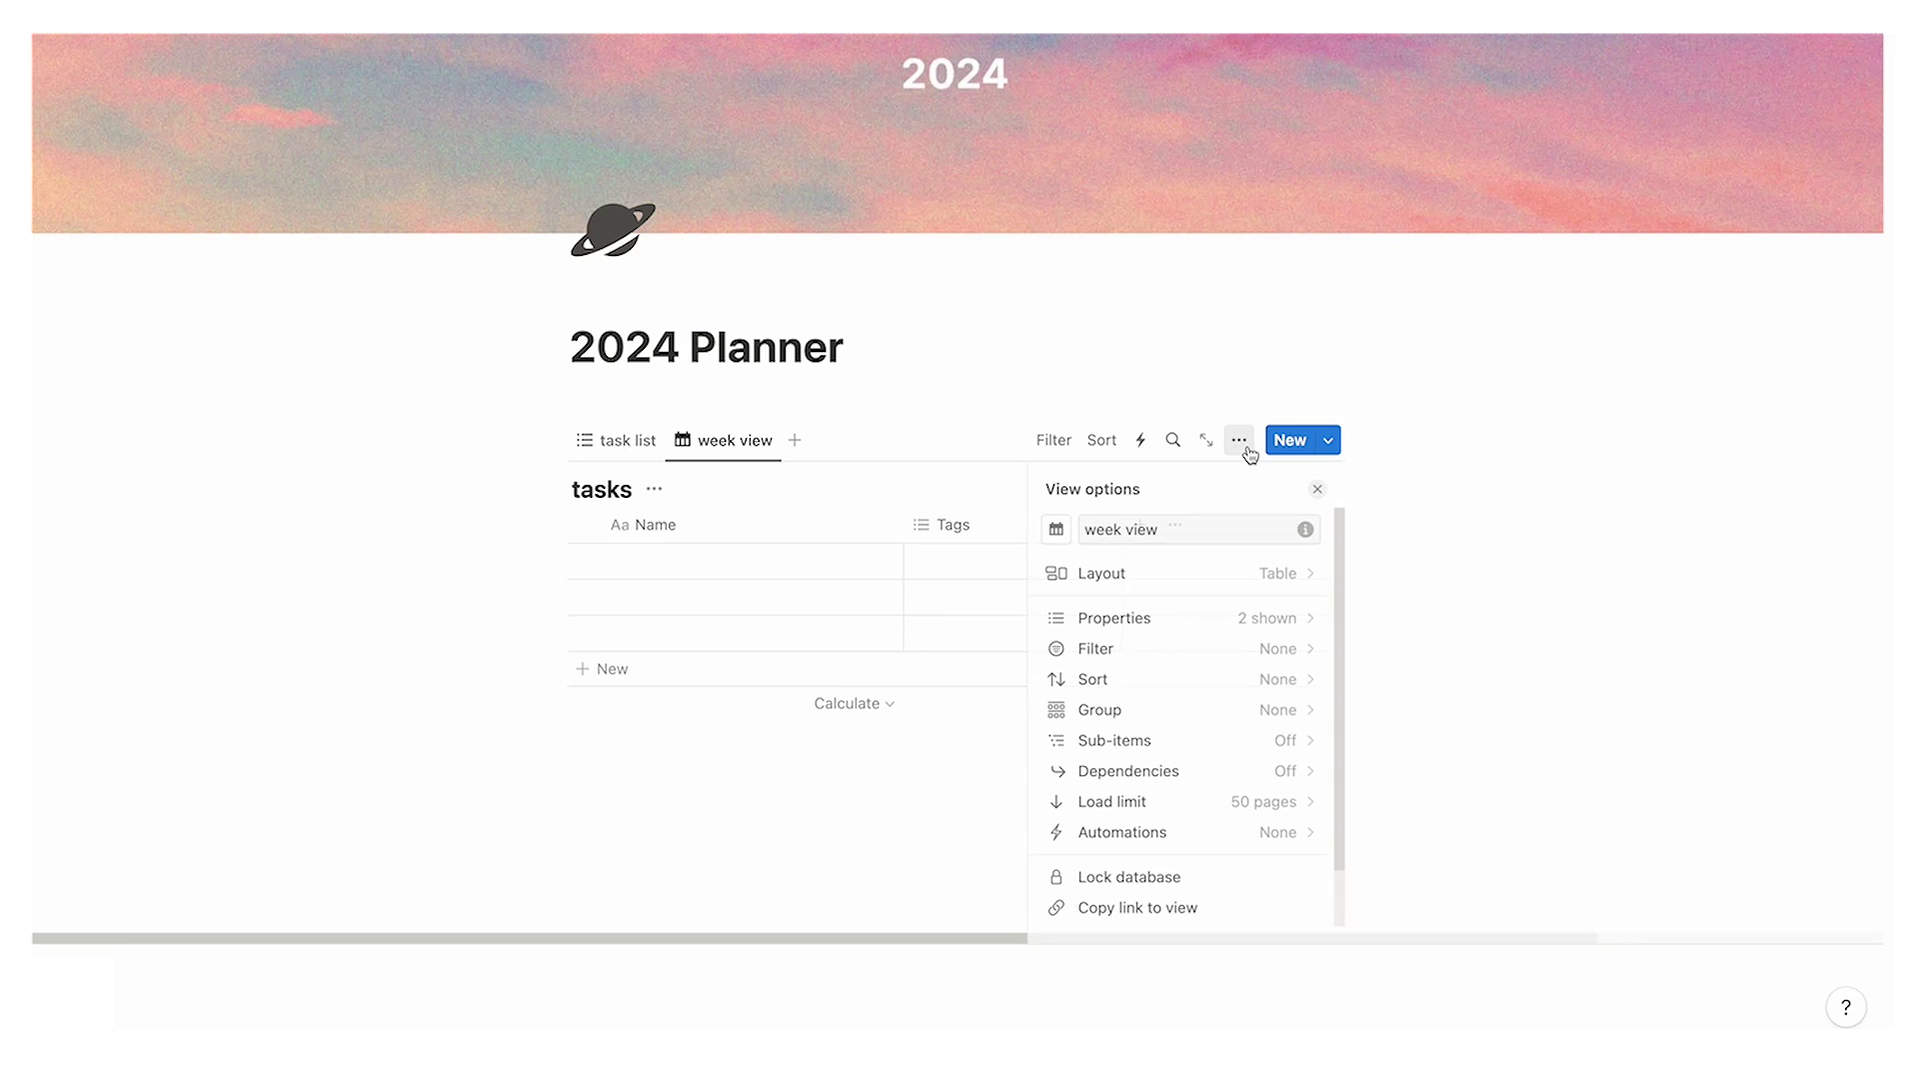
left_click(1155, 575)
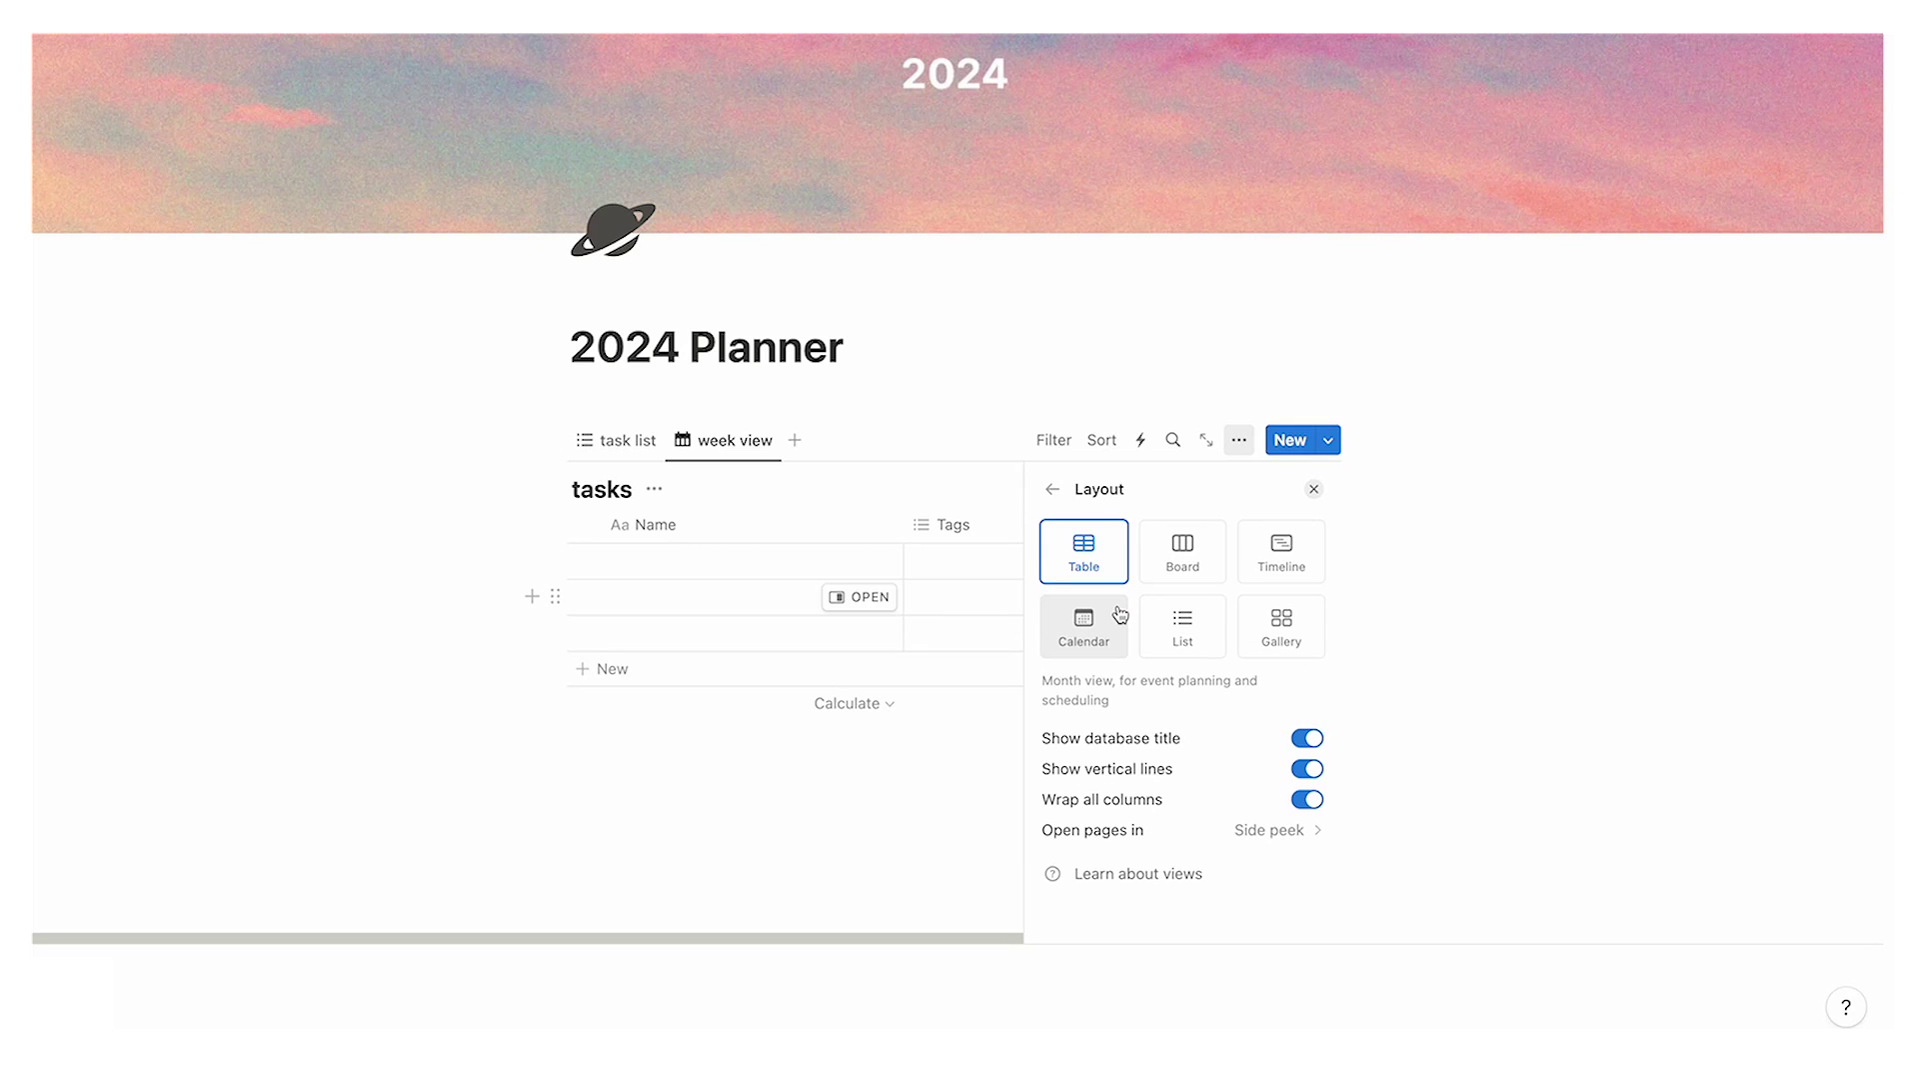
left_click(1121, 614)
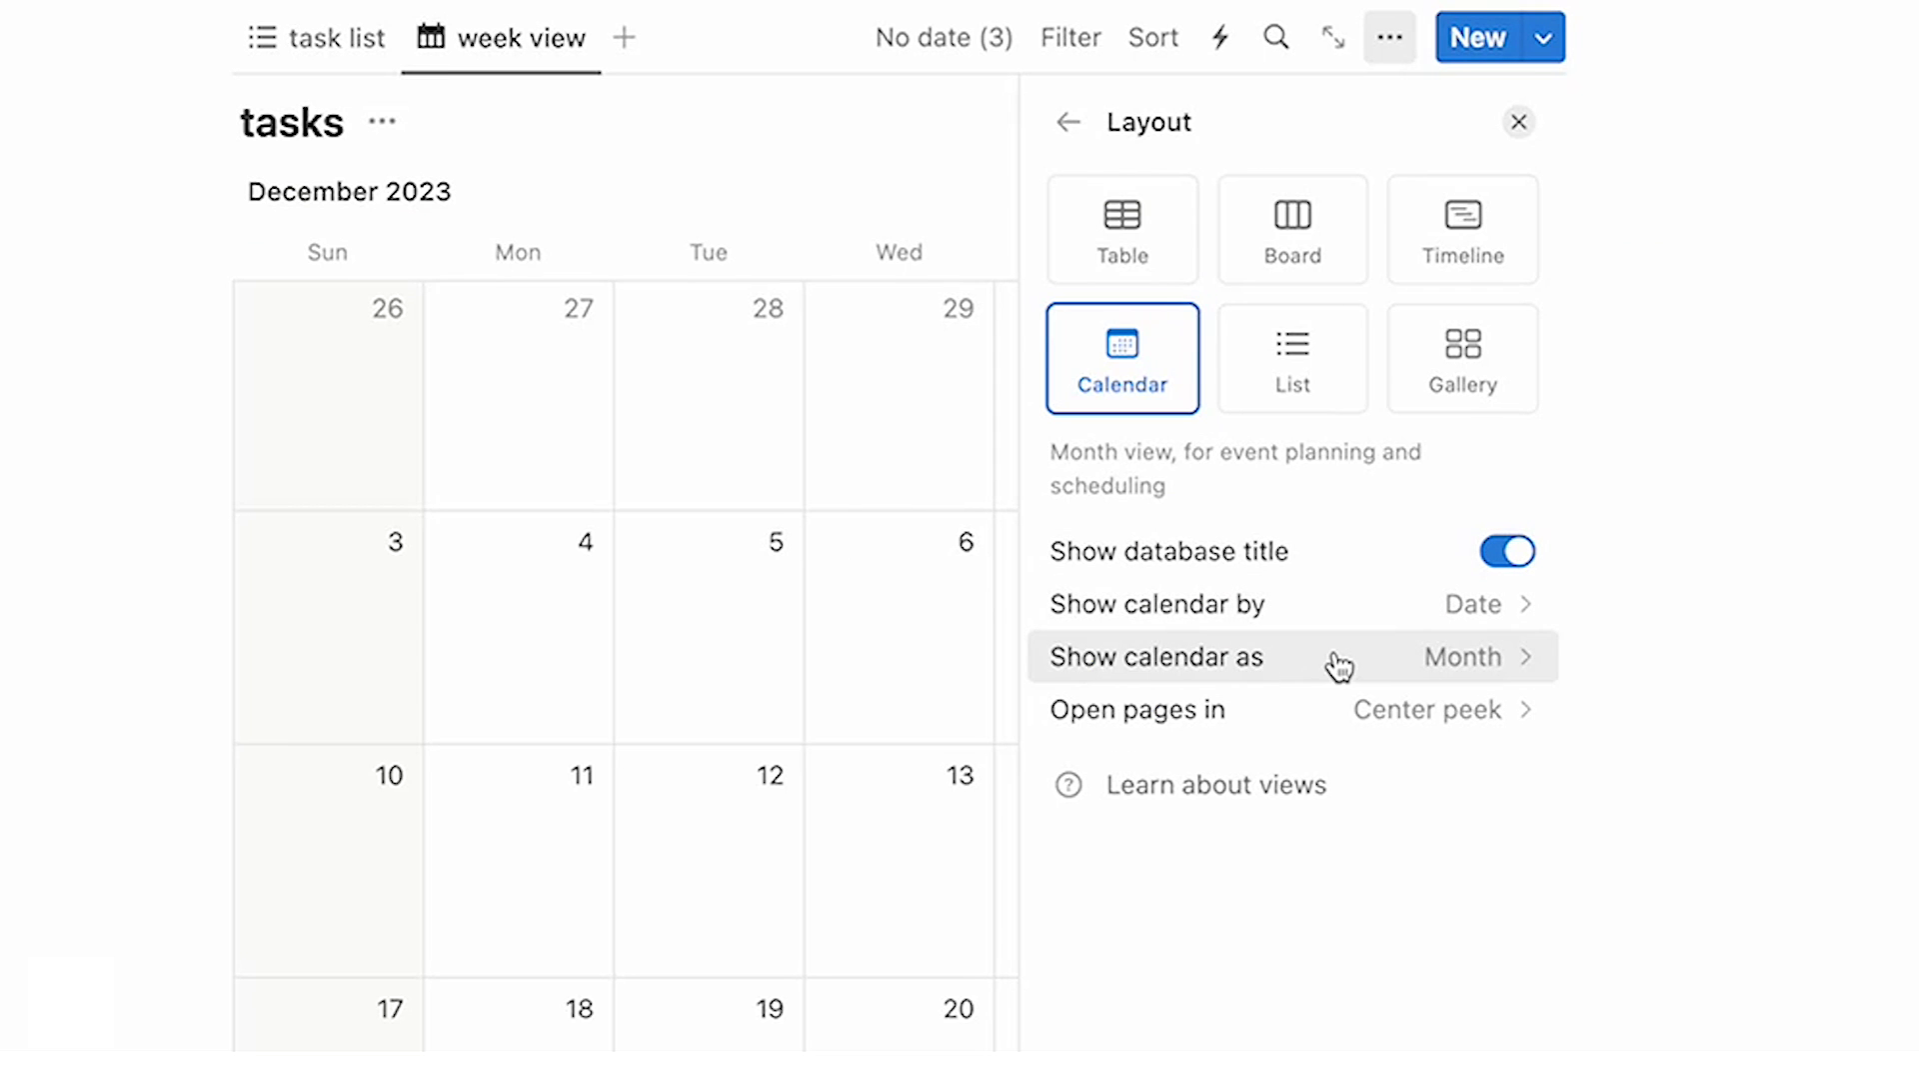
left_click(1338, 664)
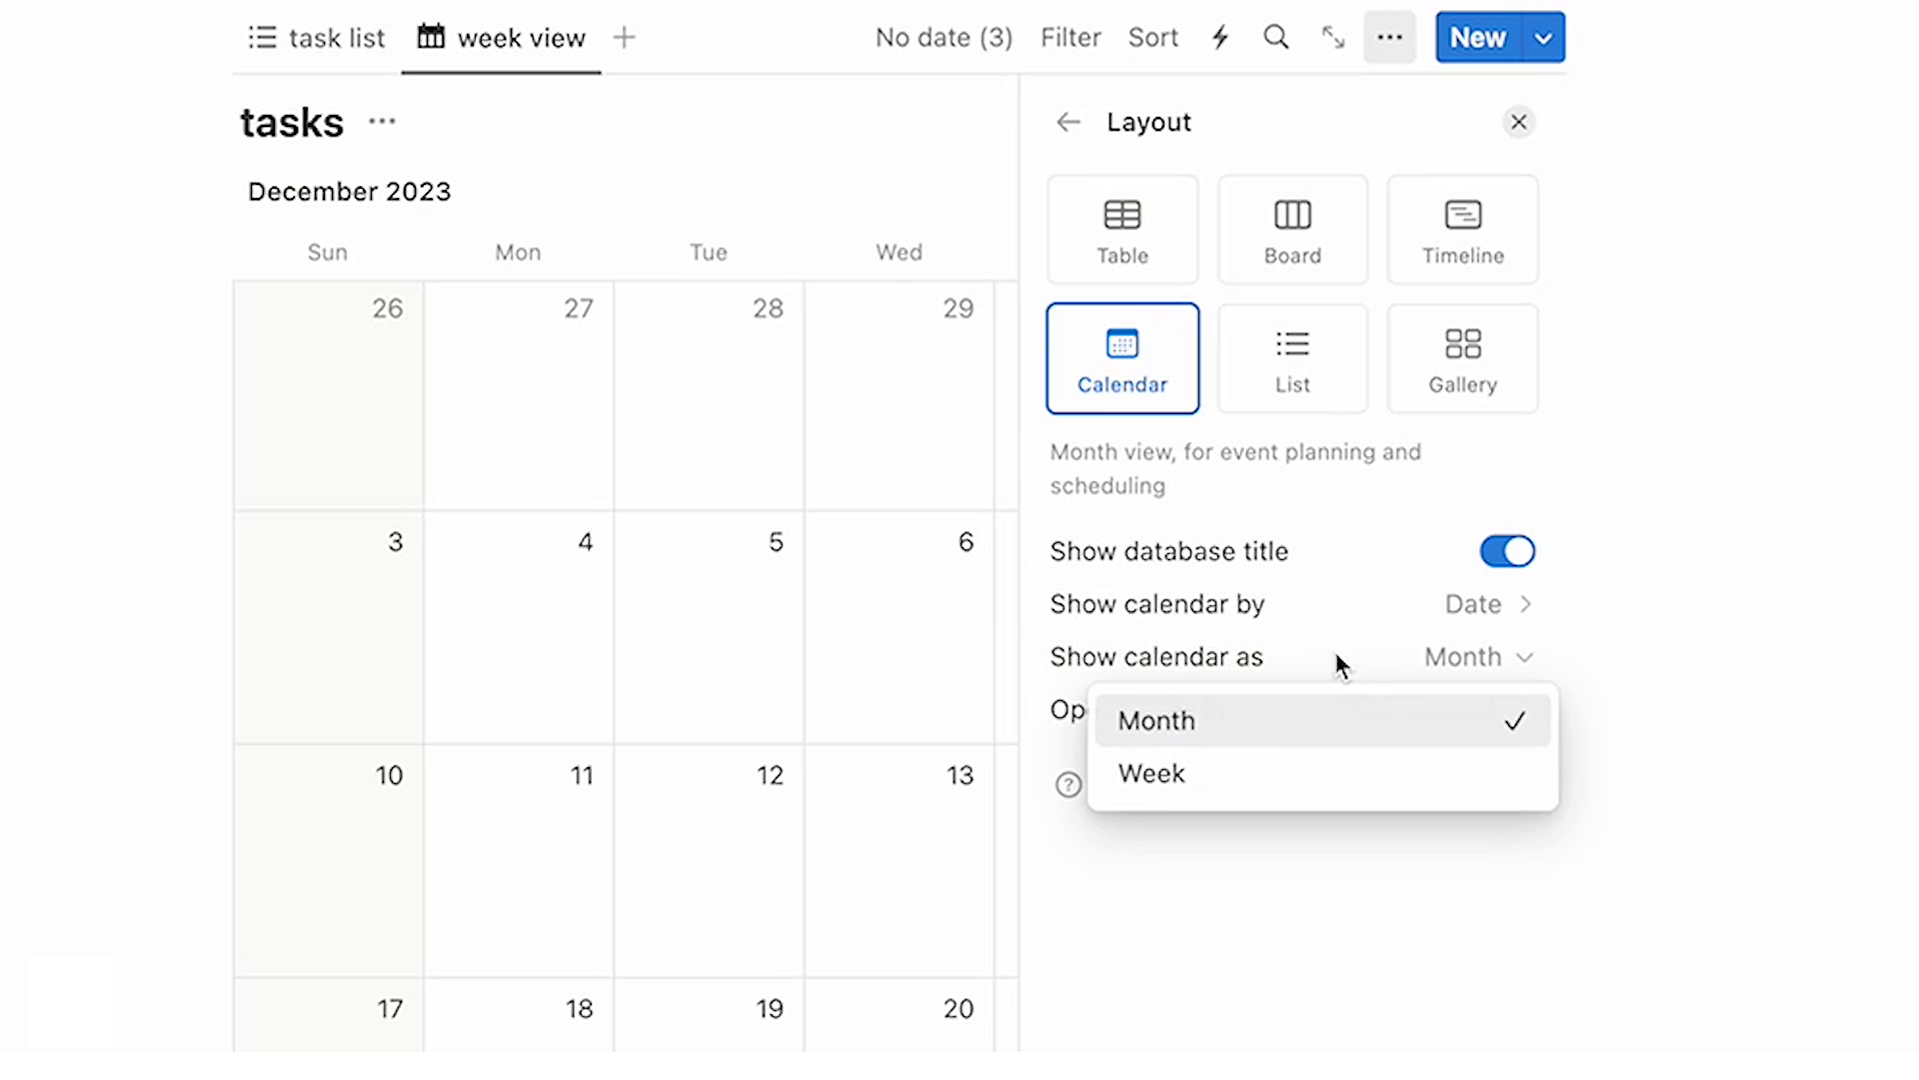
left_click(1221, 784)
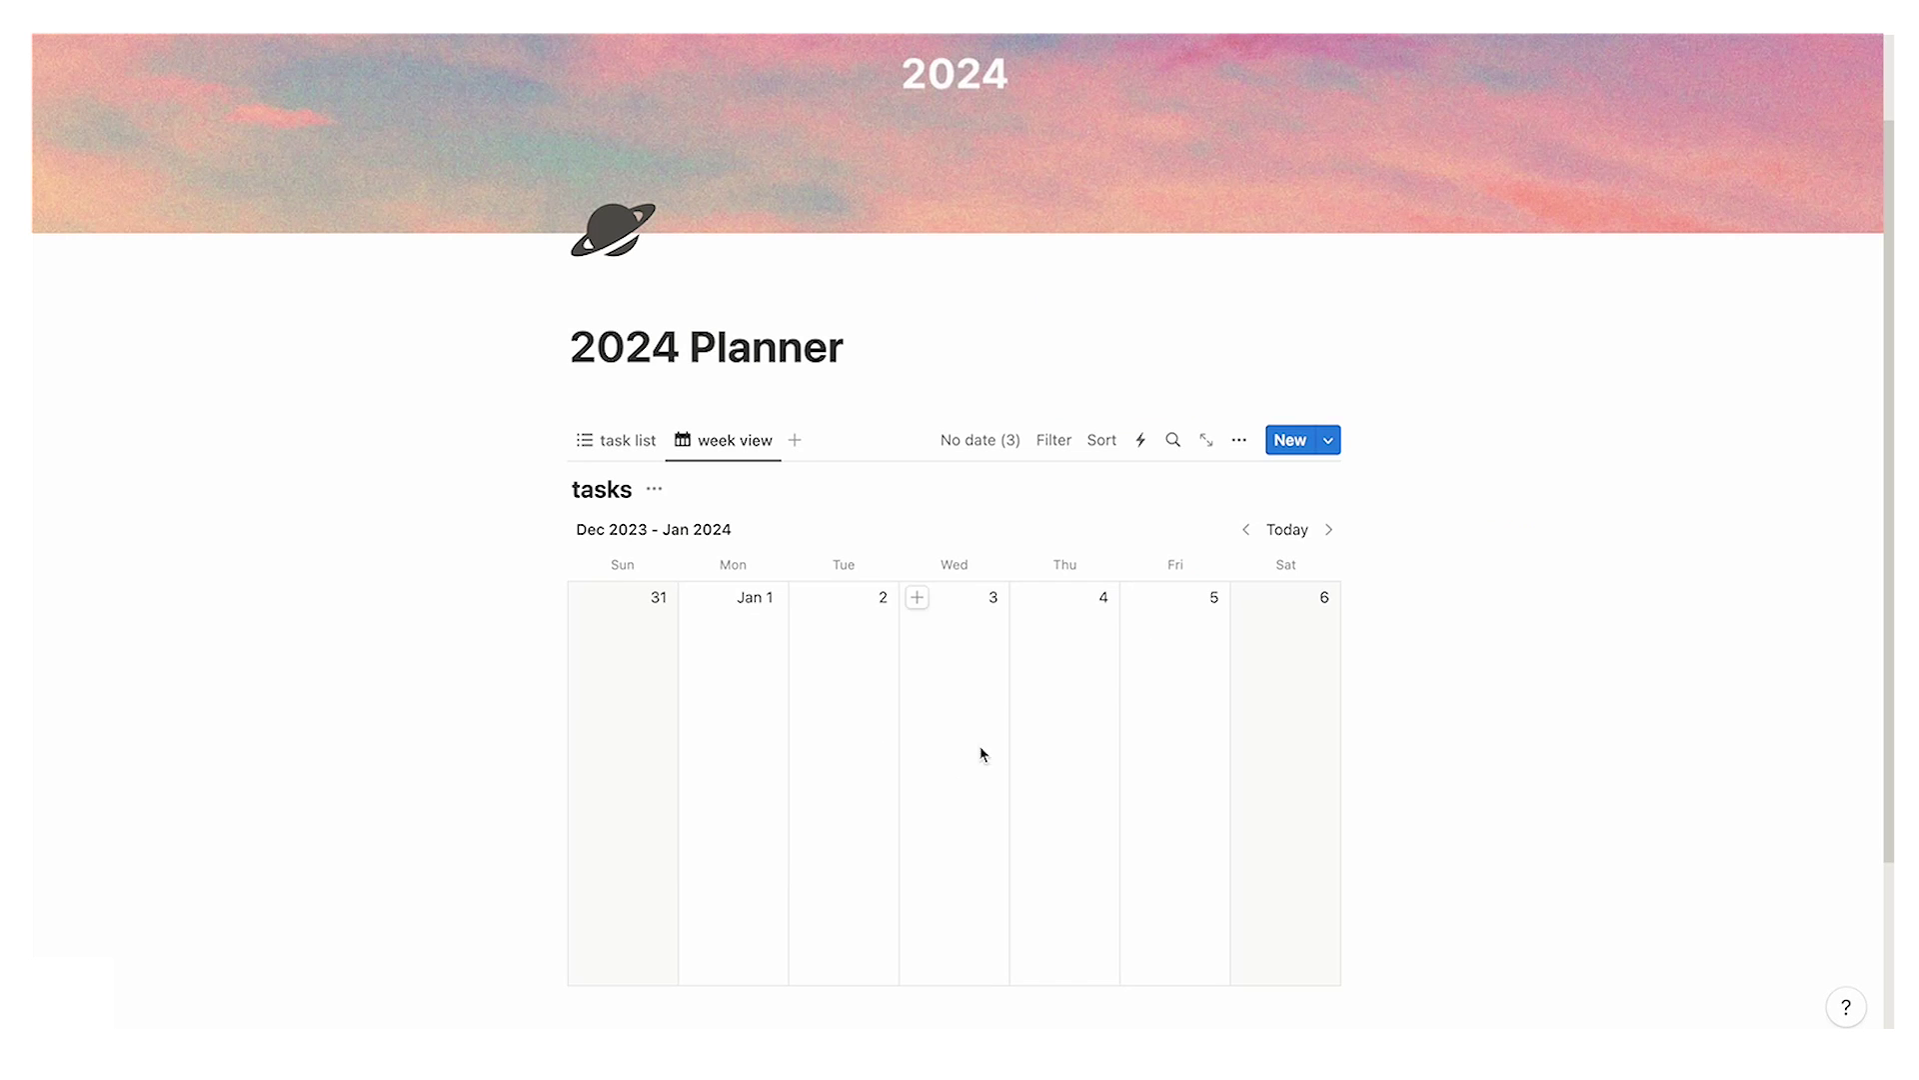
Step: Turn on full width for the 2024 Planner page and check the task list view
scroll(857, 668, "down", 1)
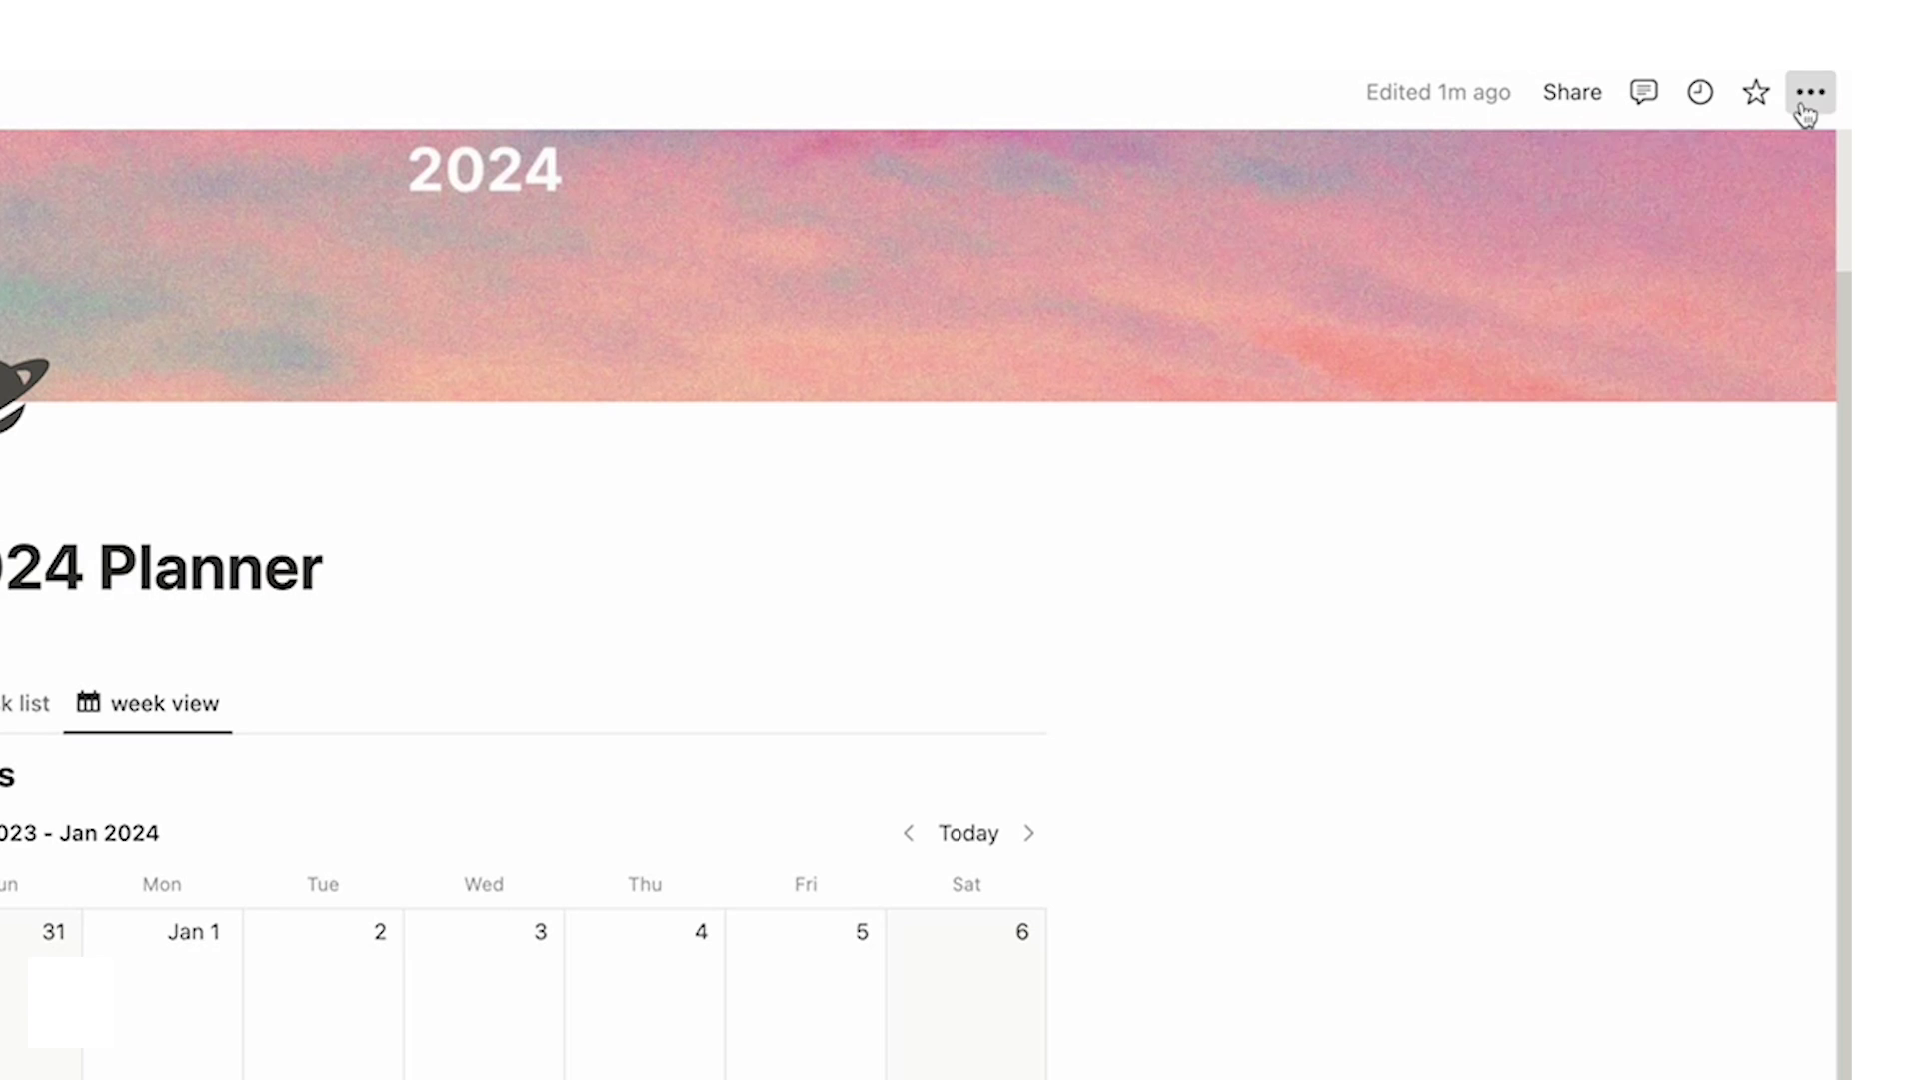
left_click(1806, 108)
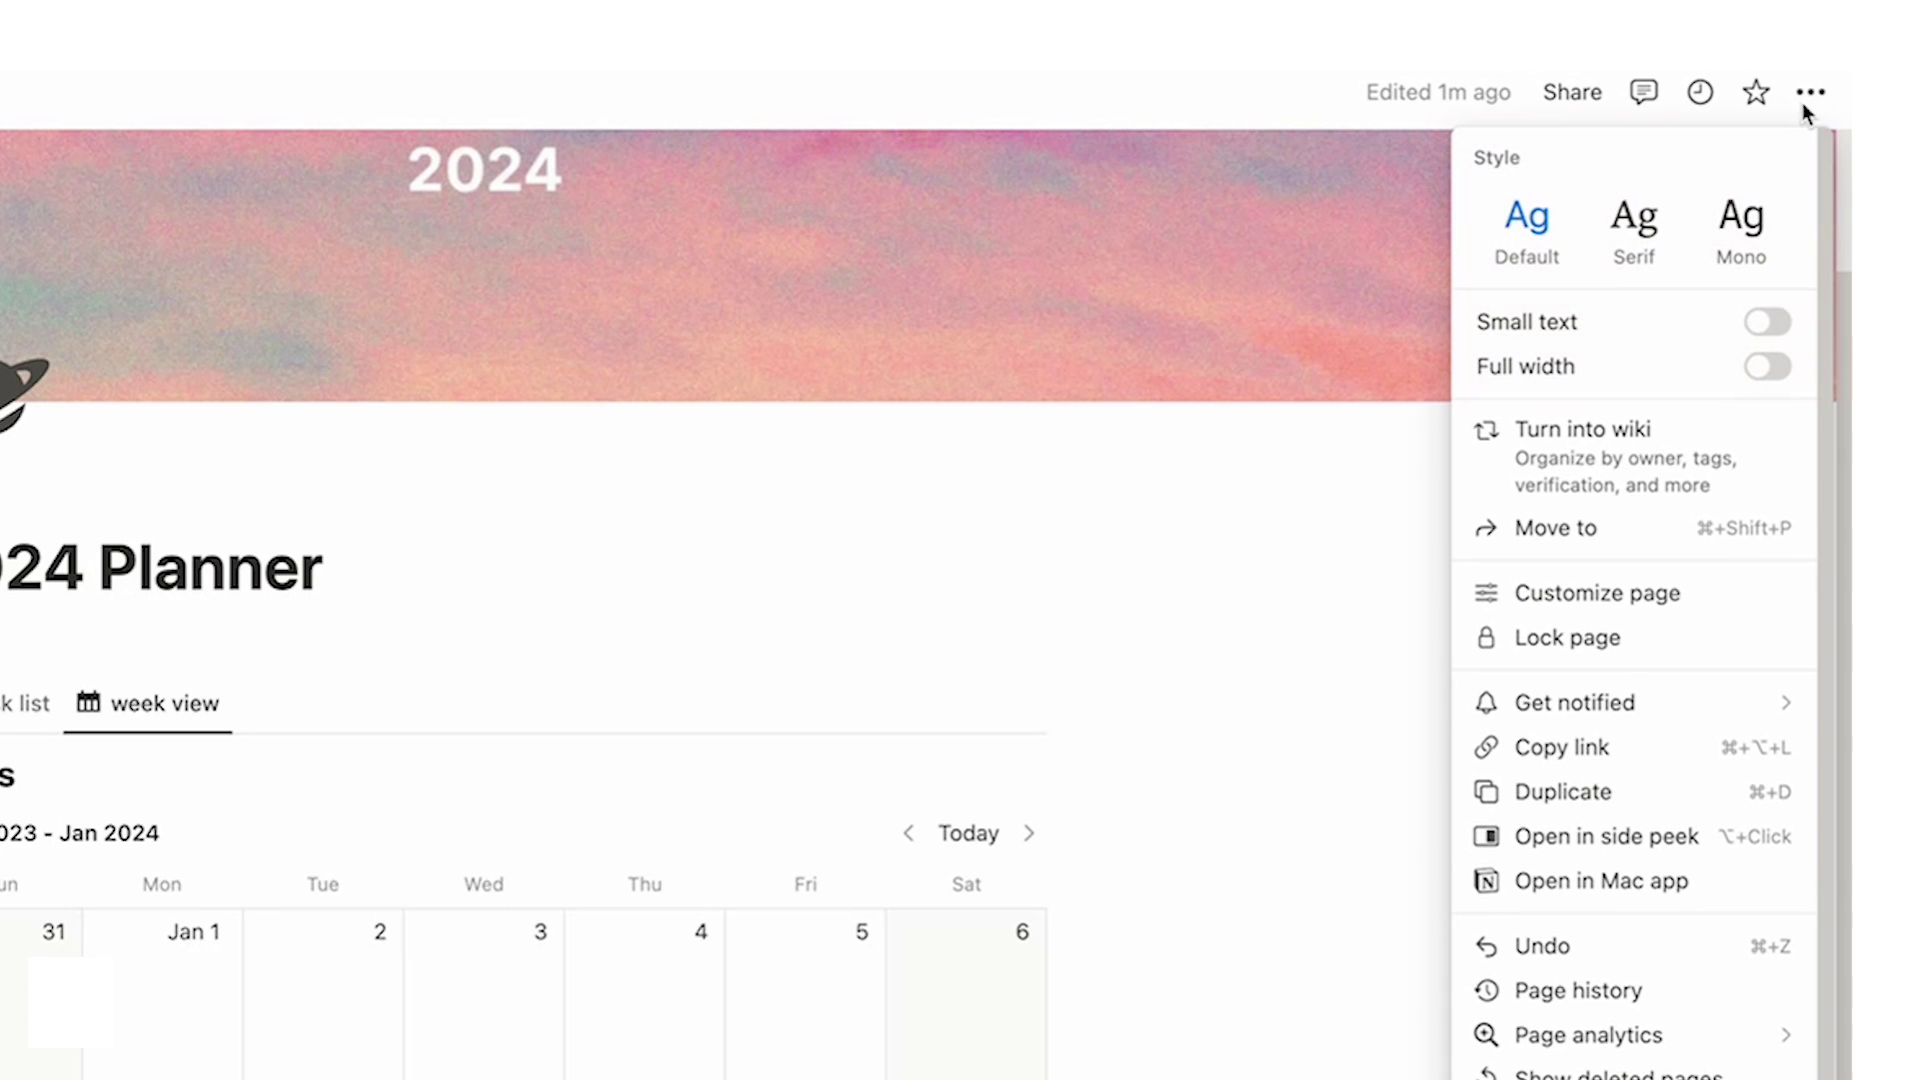
left_click(1757, 382)
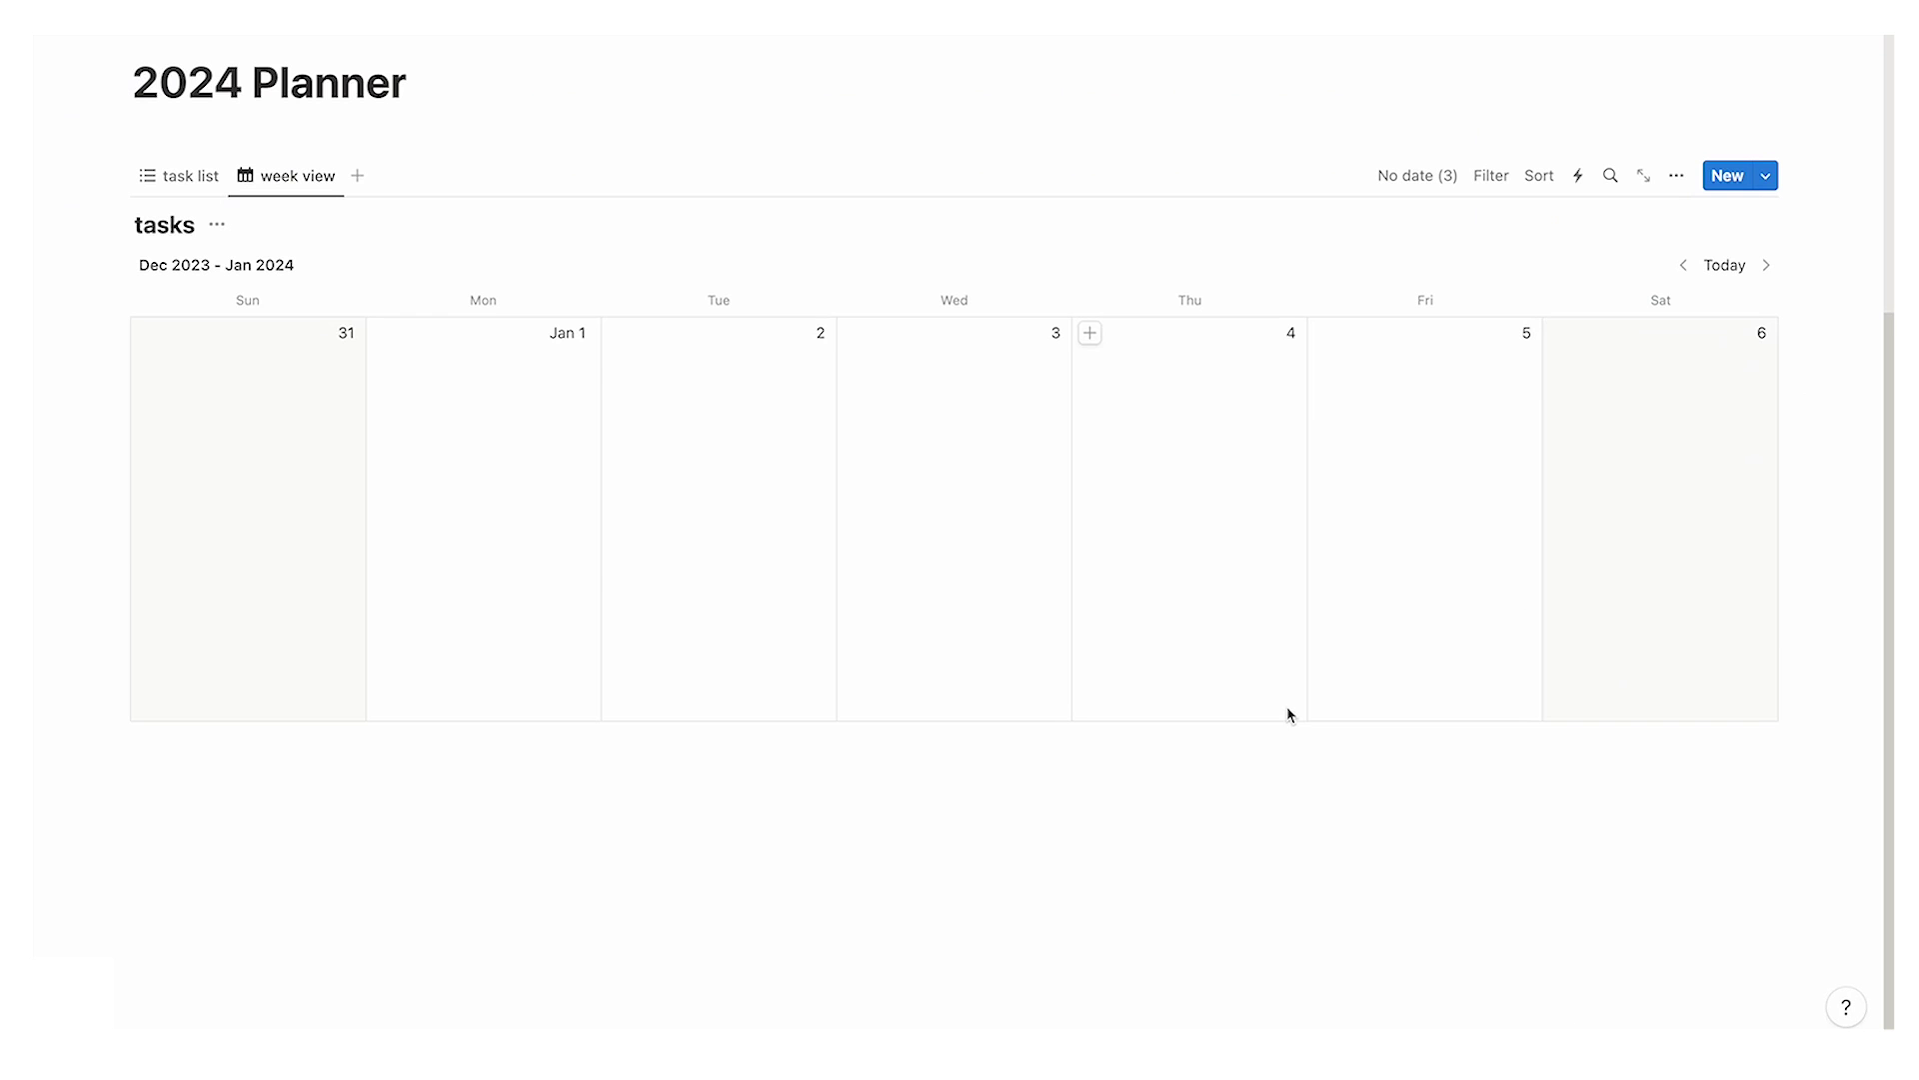
left_click(206, 186)
scroll(266, 330, "down", 2)
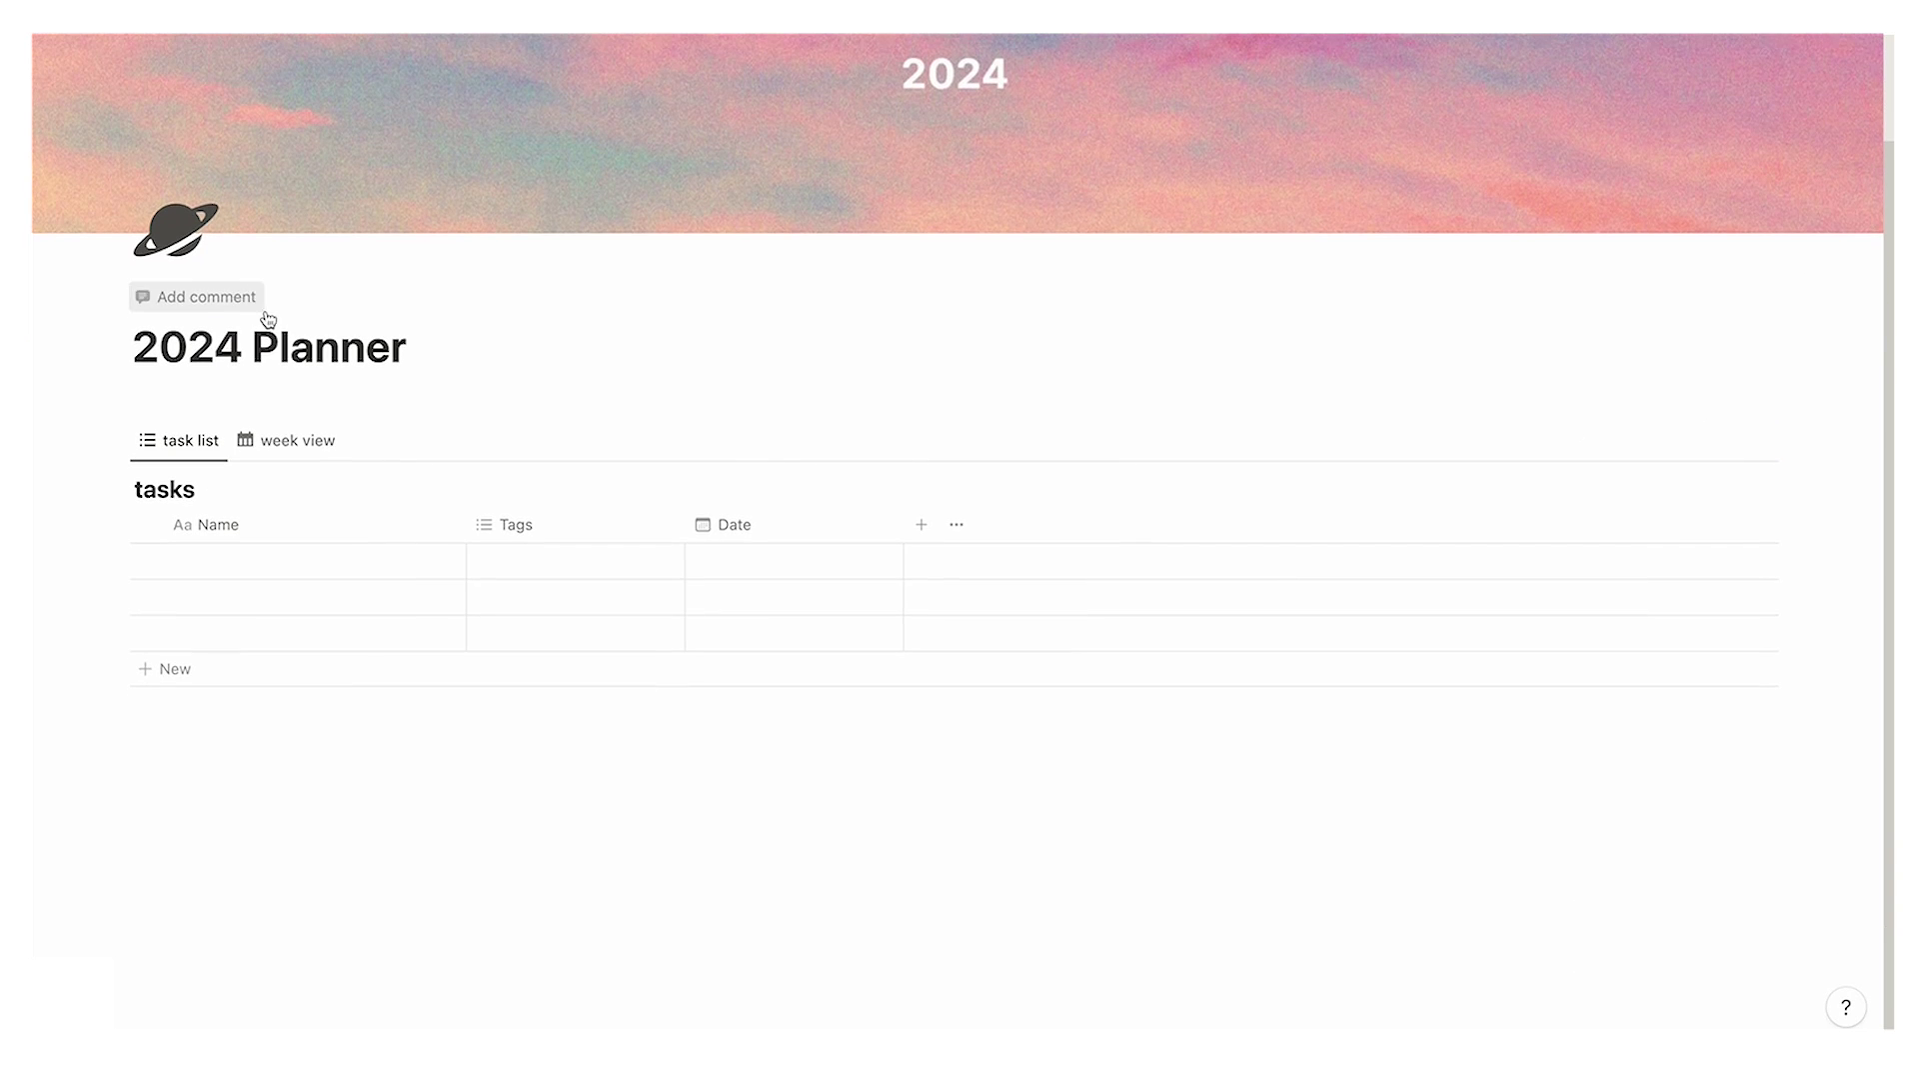
Step: Duplicate the week view of the tasks database and name the copy "month view"
left_click(290, 442)
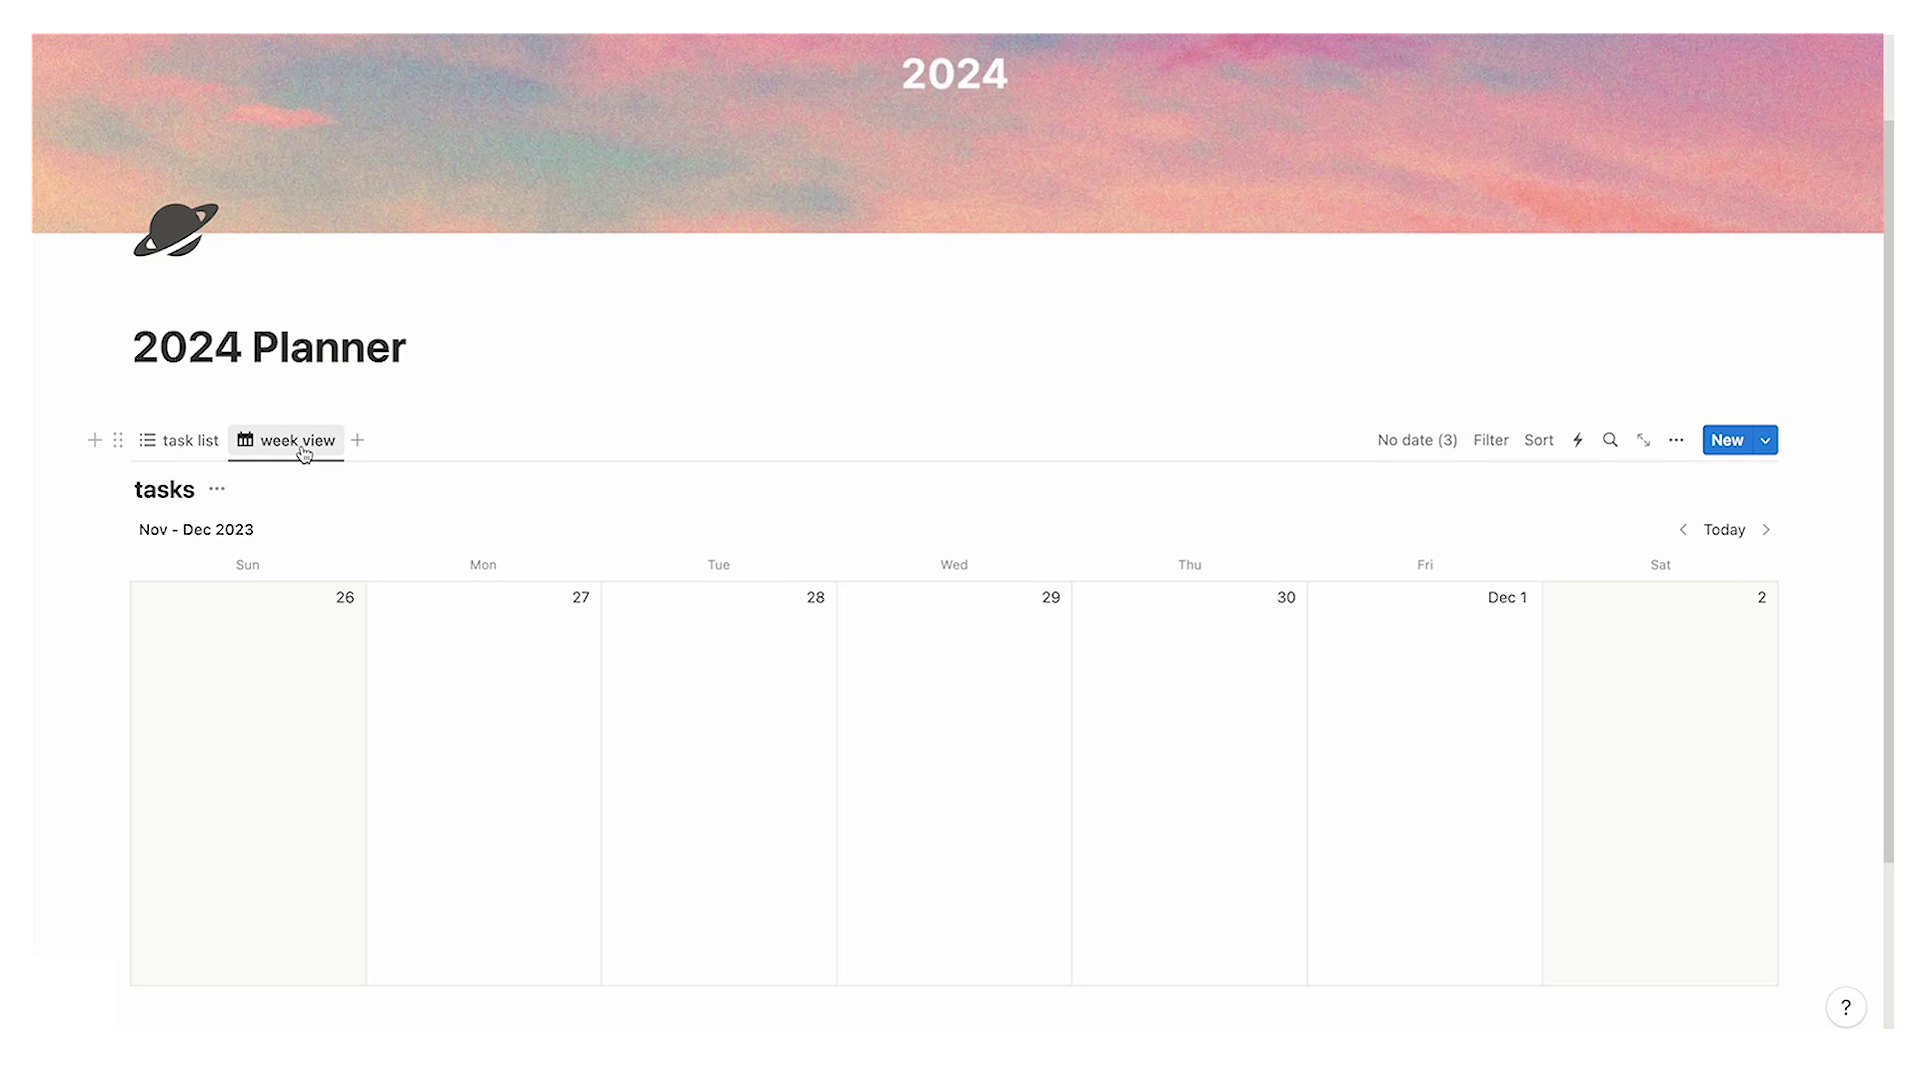
left_click(305, 453)
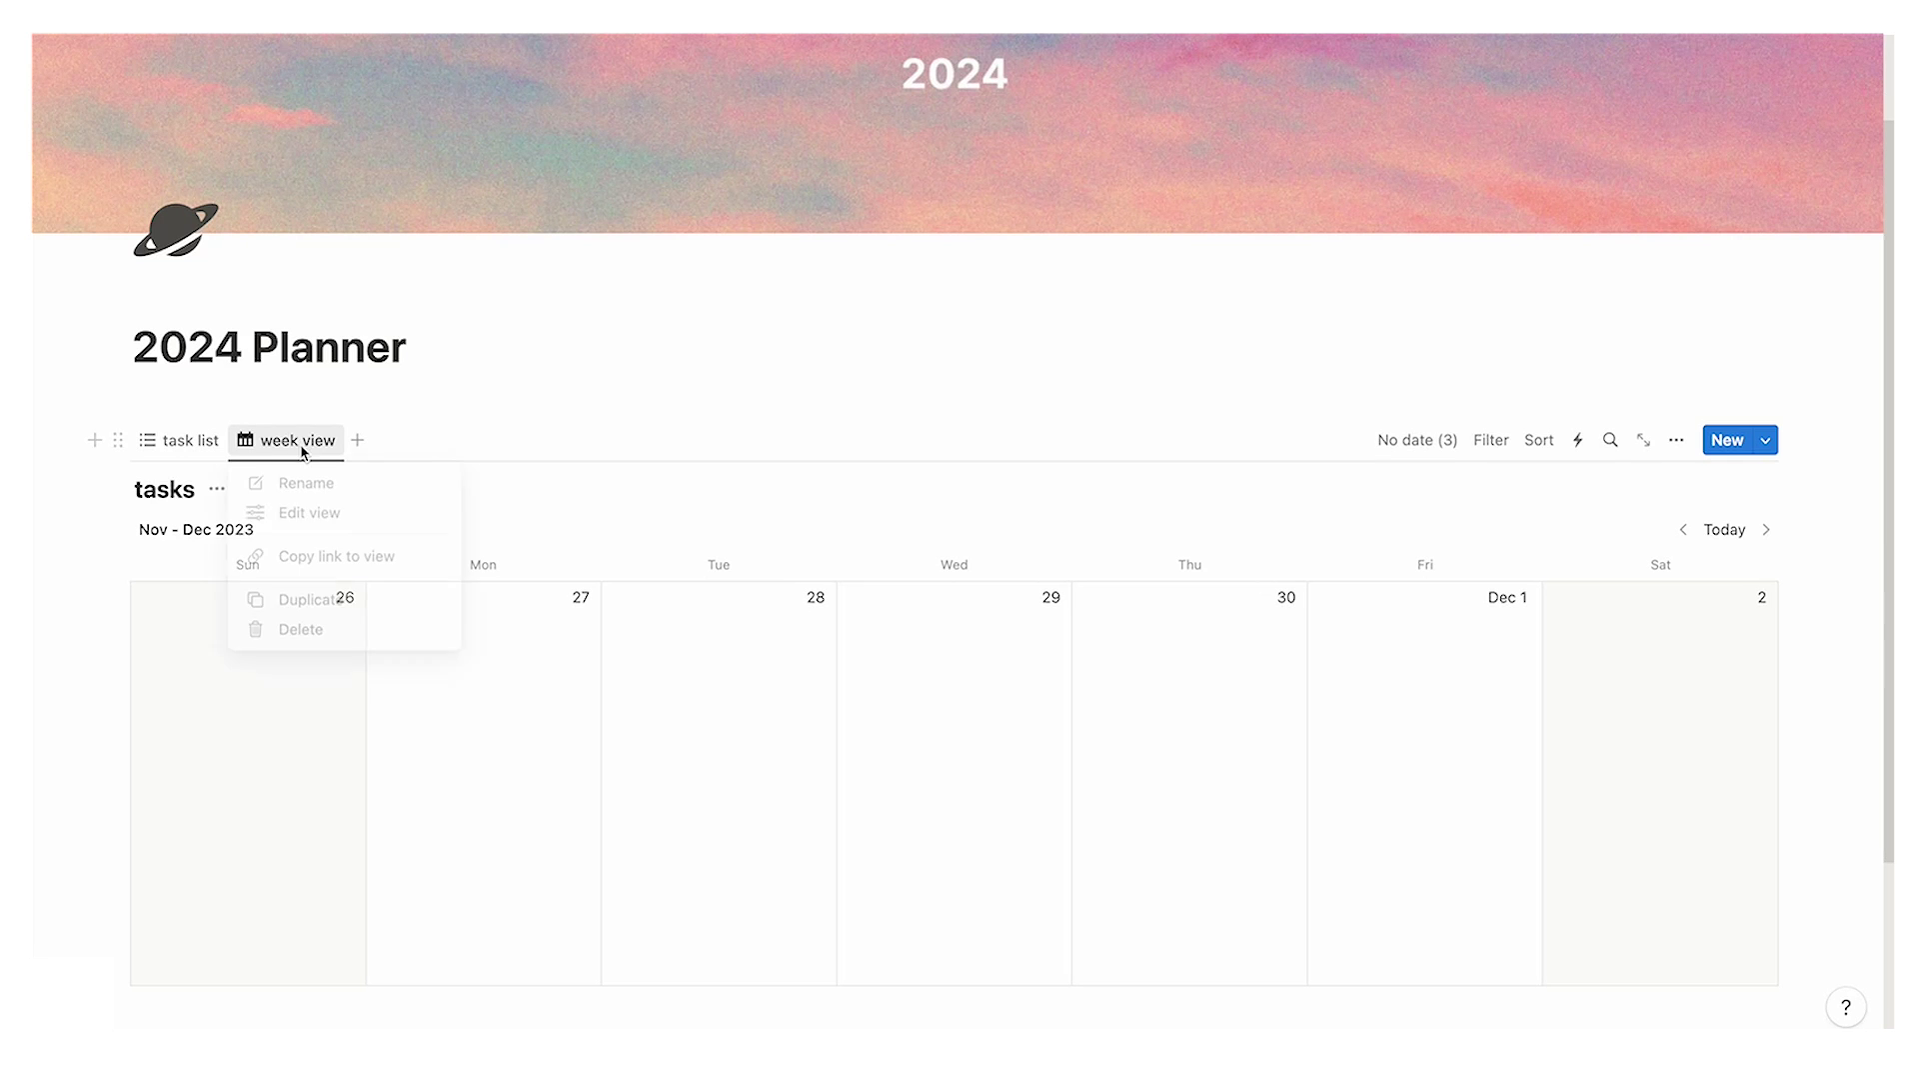
left_click(330, 600)
type("month v")
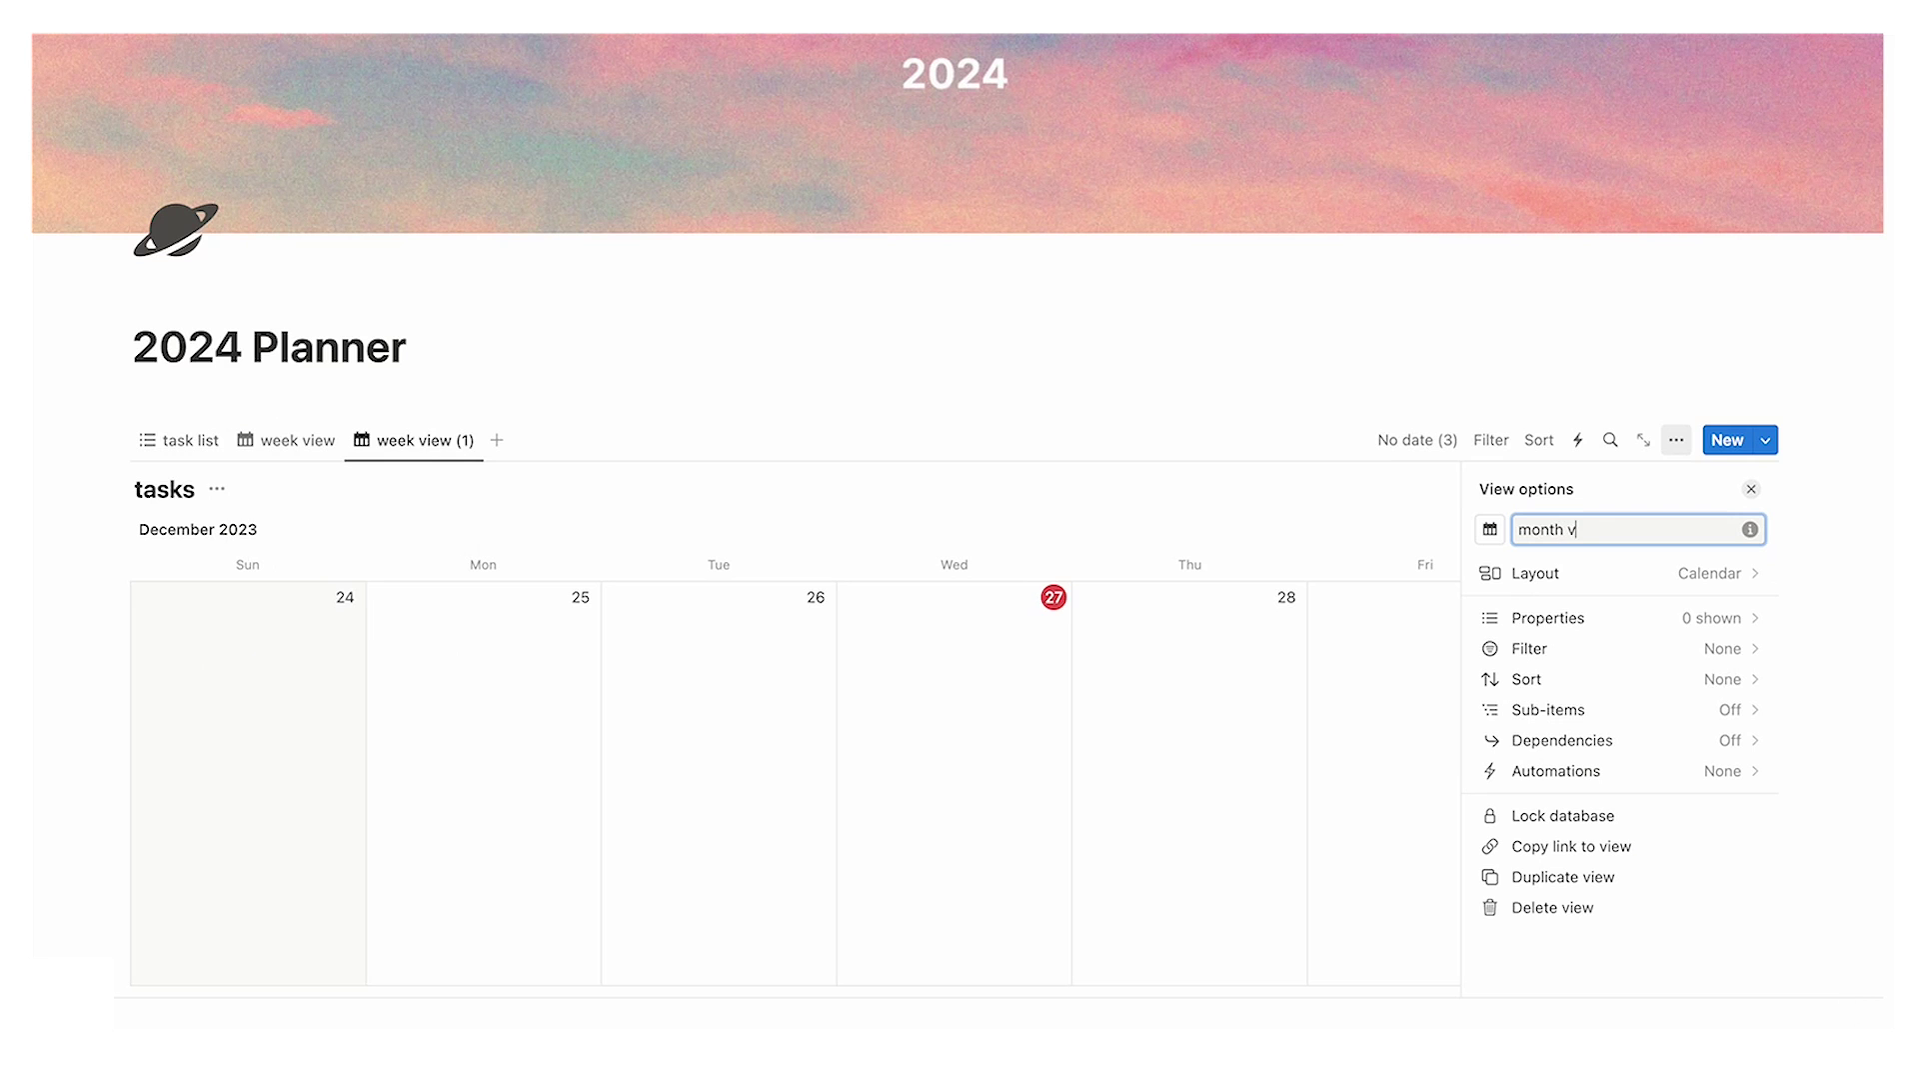
type("iew")
Step: Set the month view's calendar layout to show the calendar as Month
left_click(1599, 580)
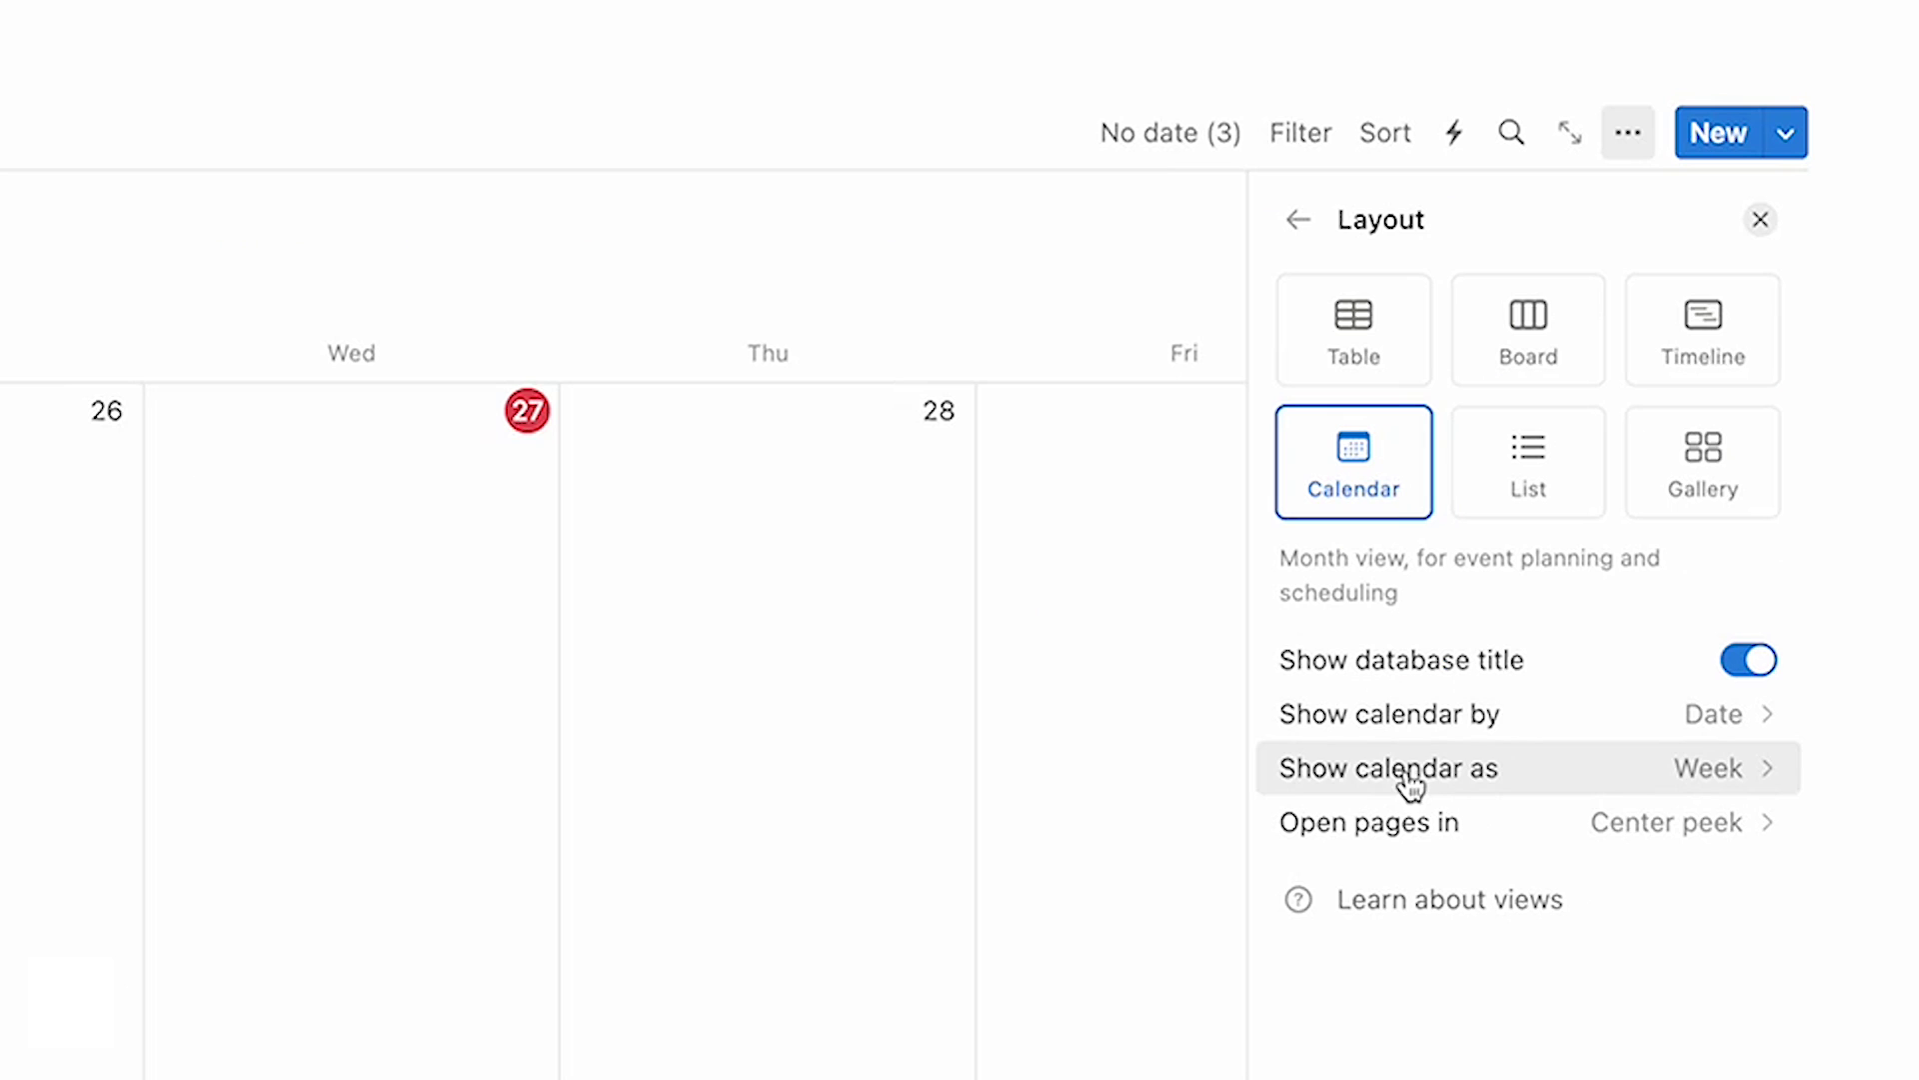
left_click(1516, 784)
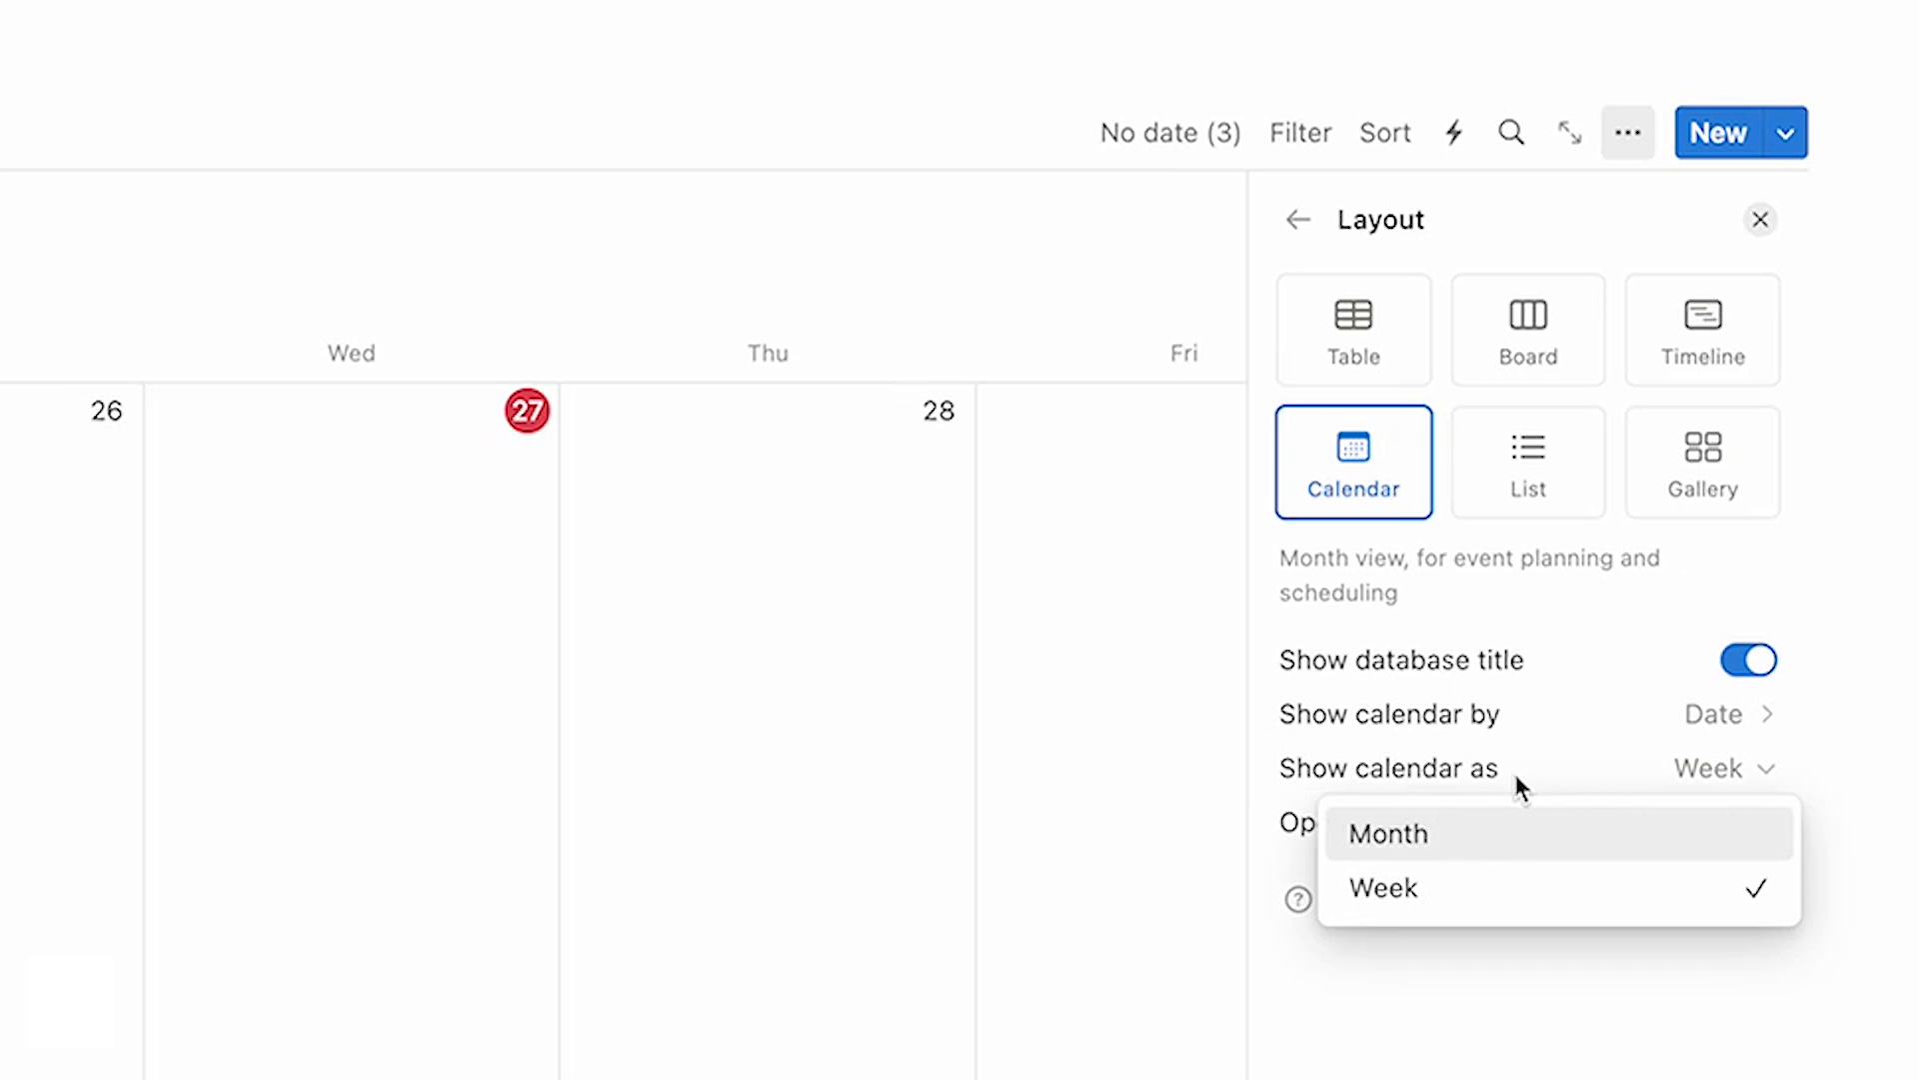
left_click(1446, 849)
key("Escape")
scroll(1127, 729, "up", 2)
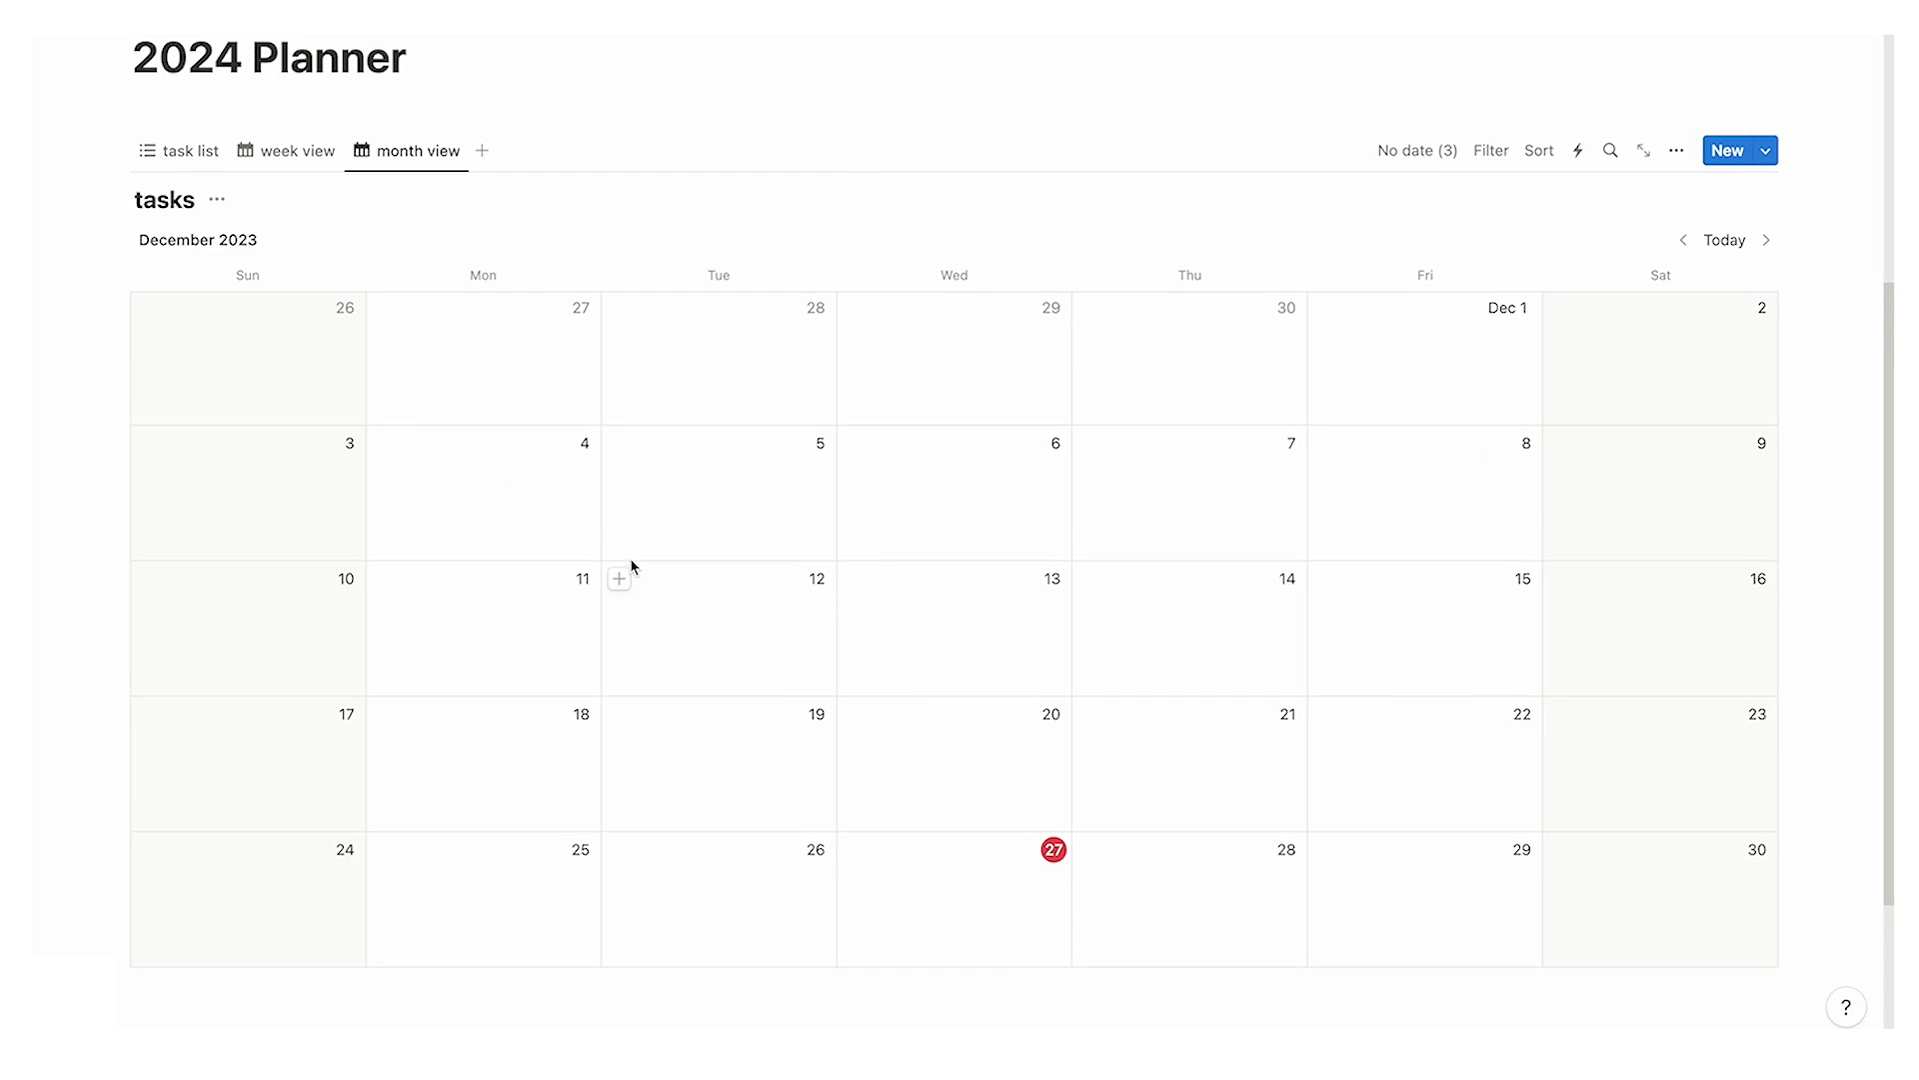
Step: Review the task list, week view and month view of the tasks database
left_click(178, 150)
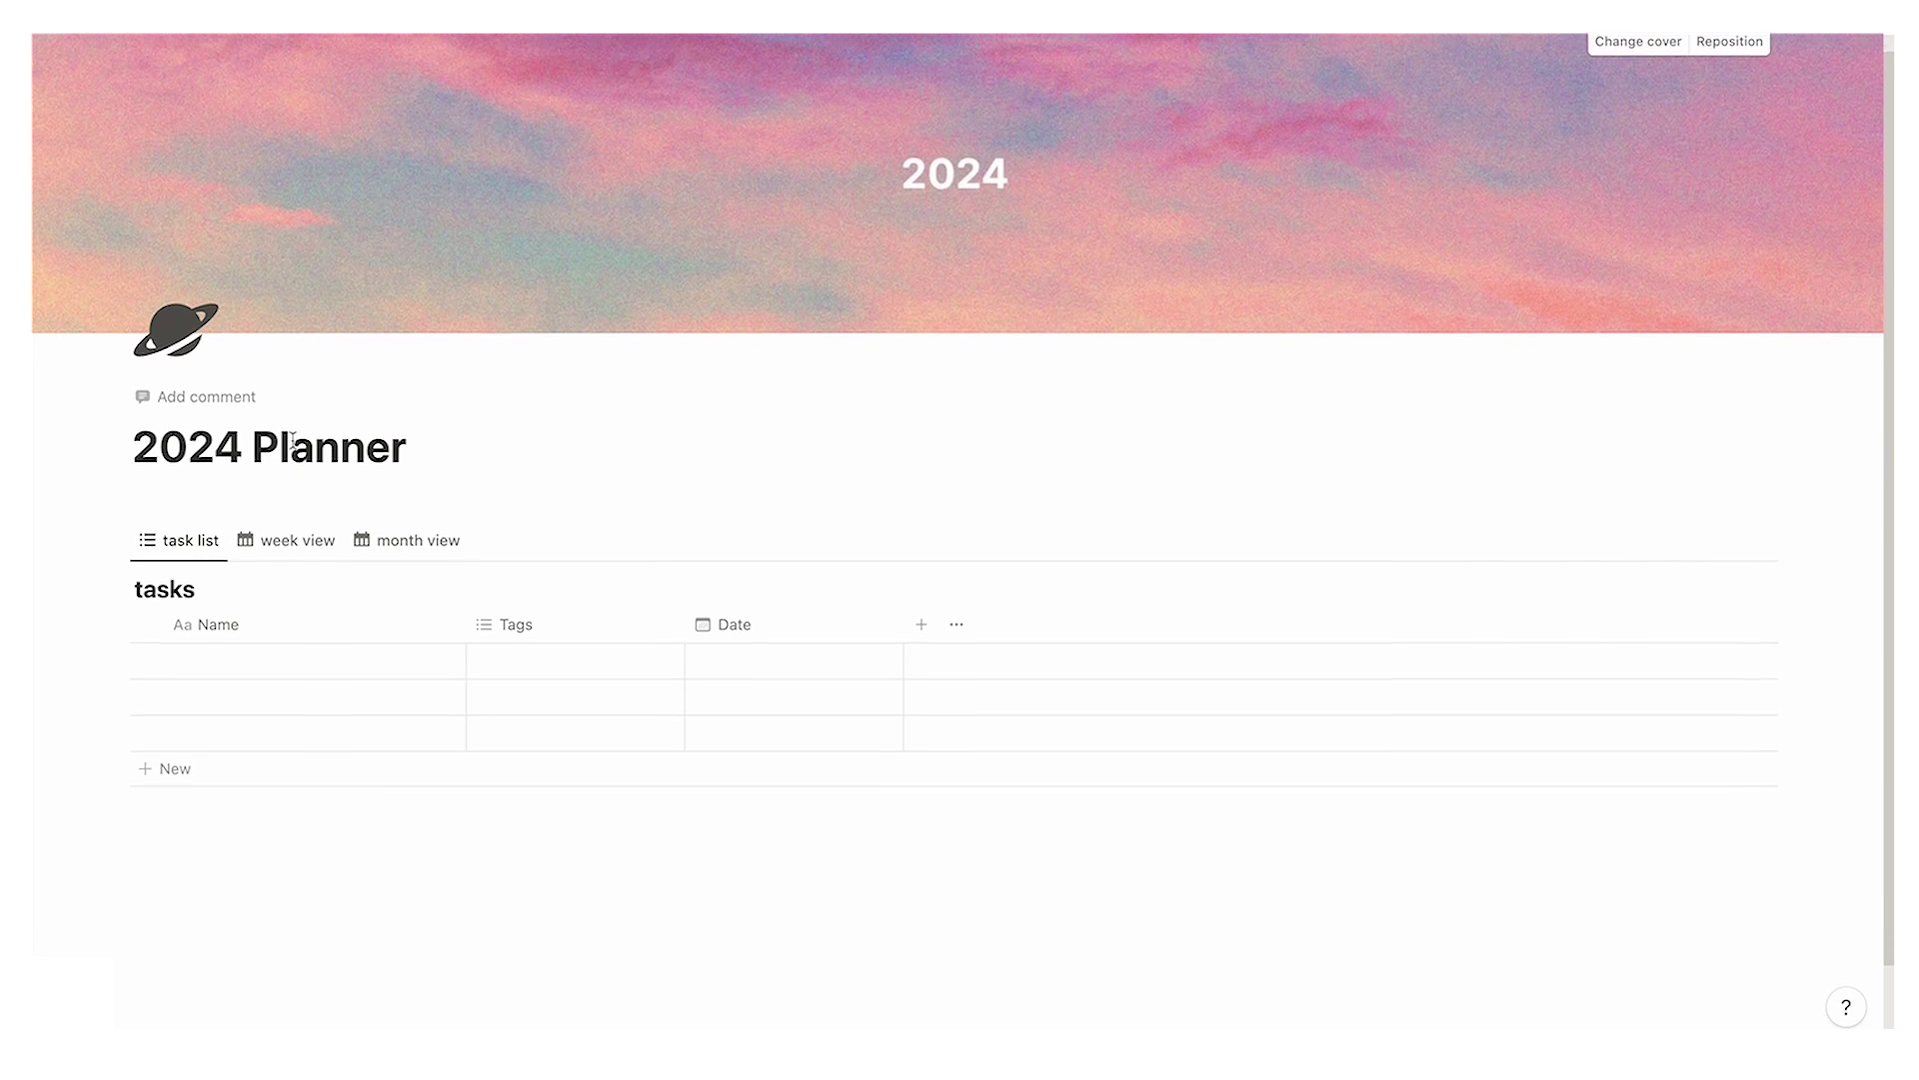
left_click(298, 541)
left_click(405, 540)
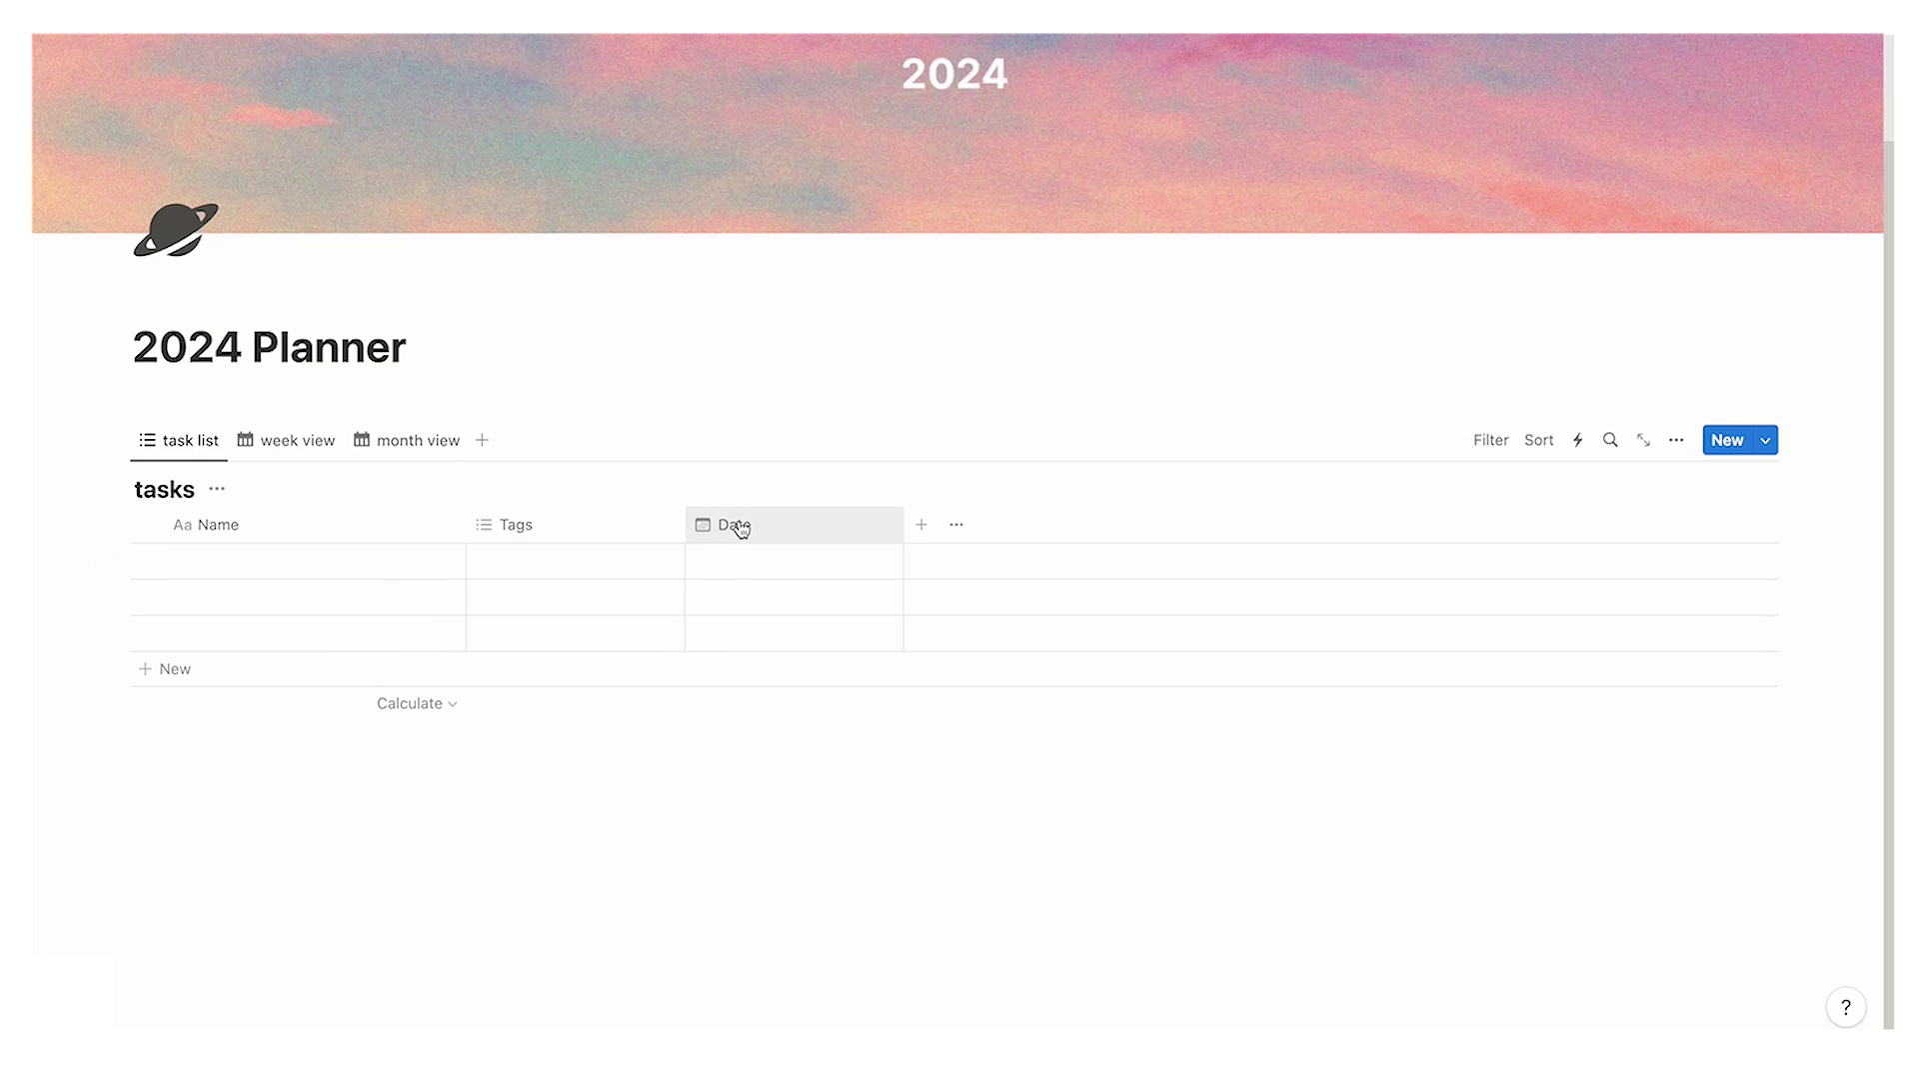
left_click(297, 440)
scroll(749, 640, "down", 3)
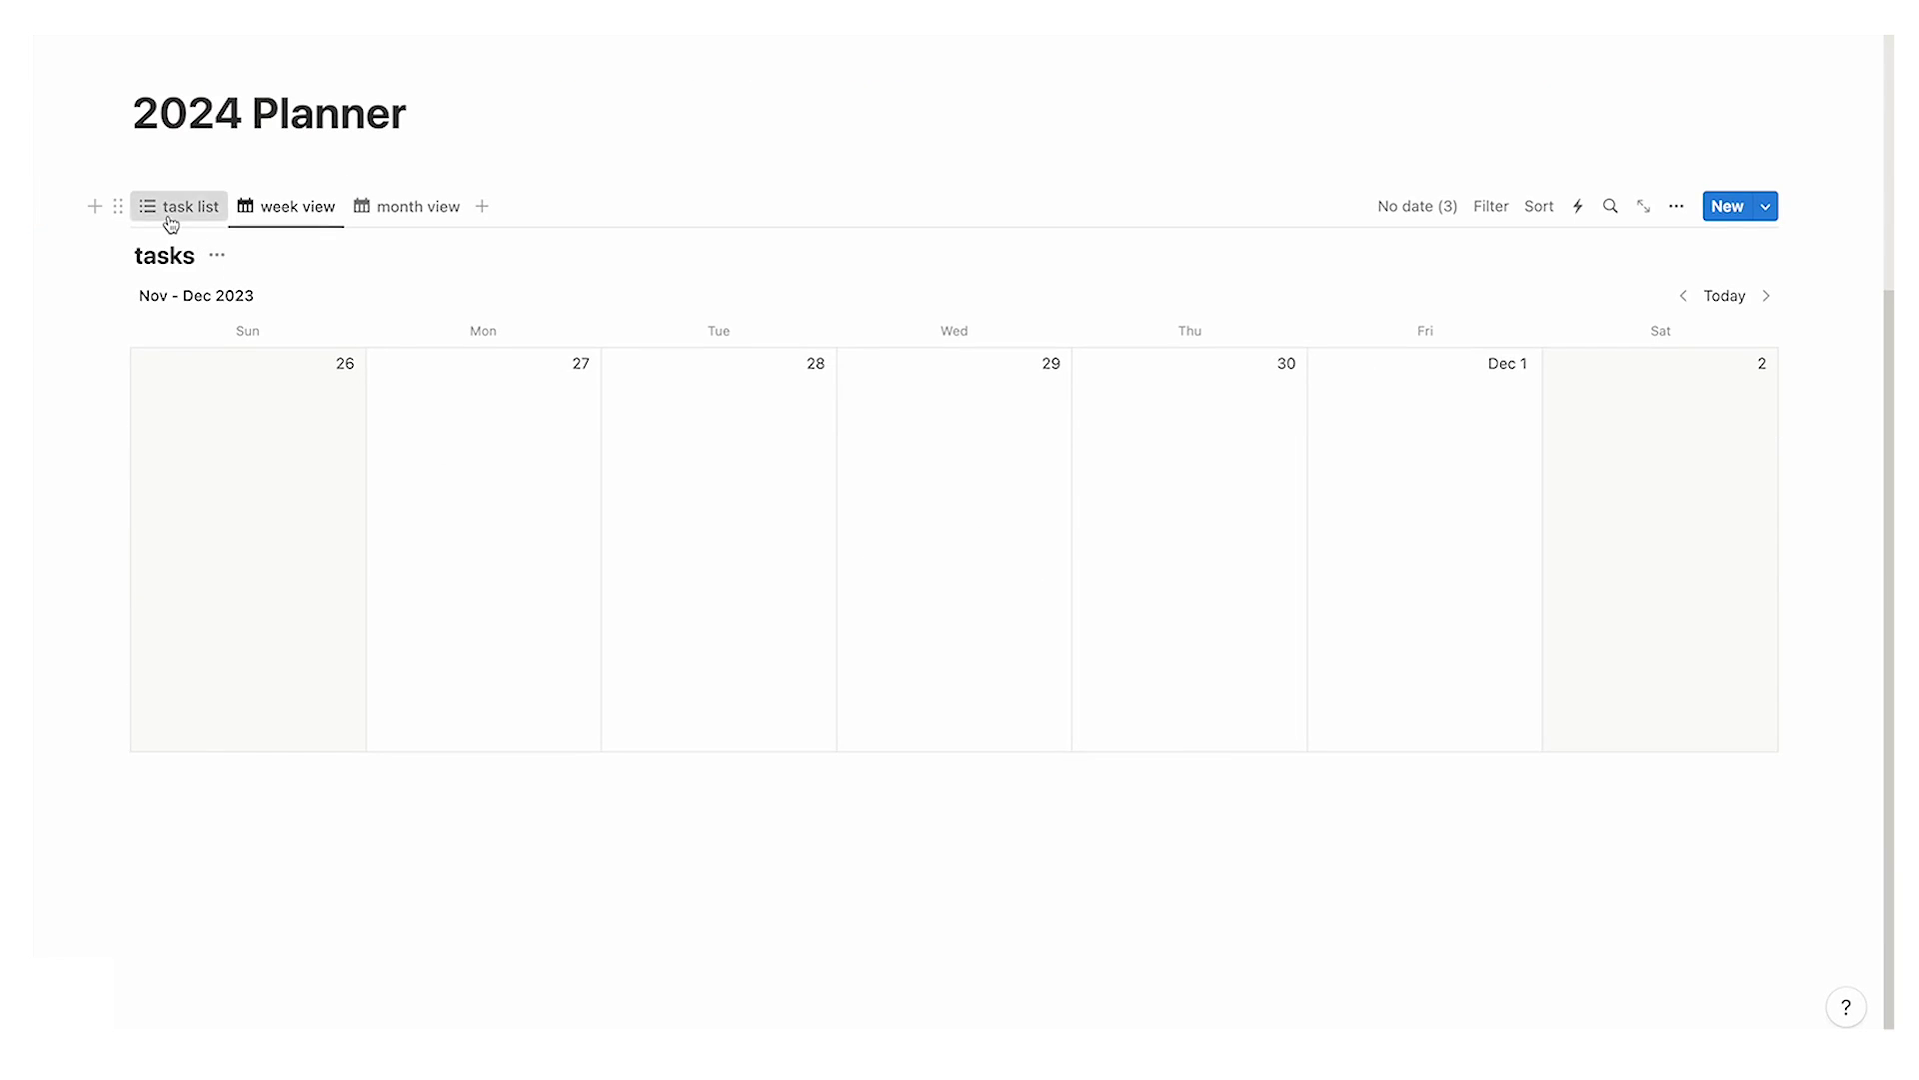
left_click(176, 218)
left_click(297, 561)
scroll(983, 657, "down", 2)
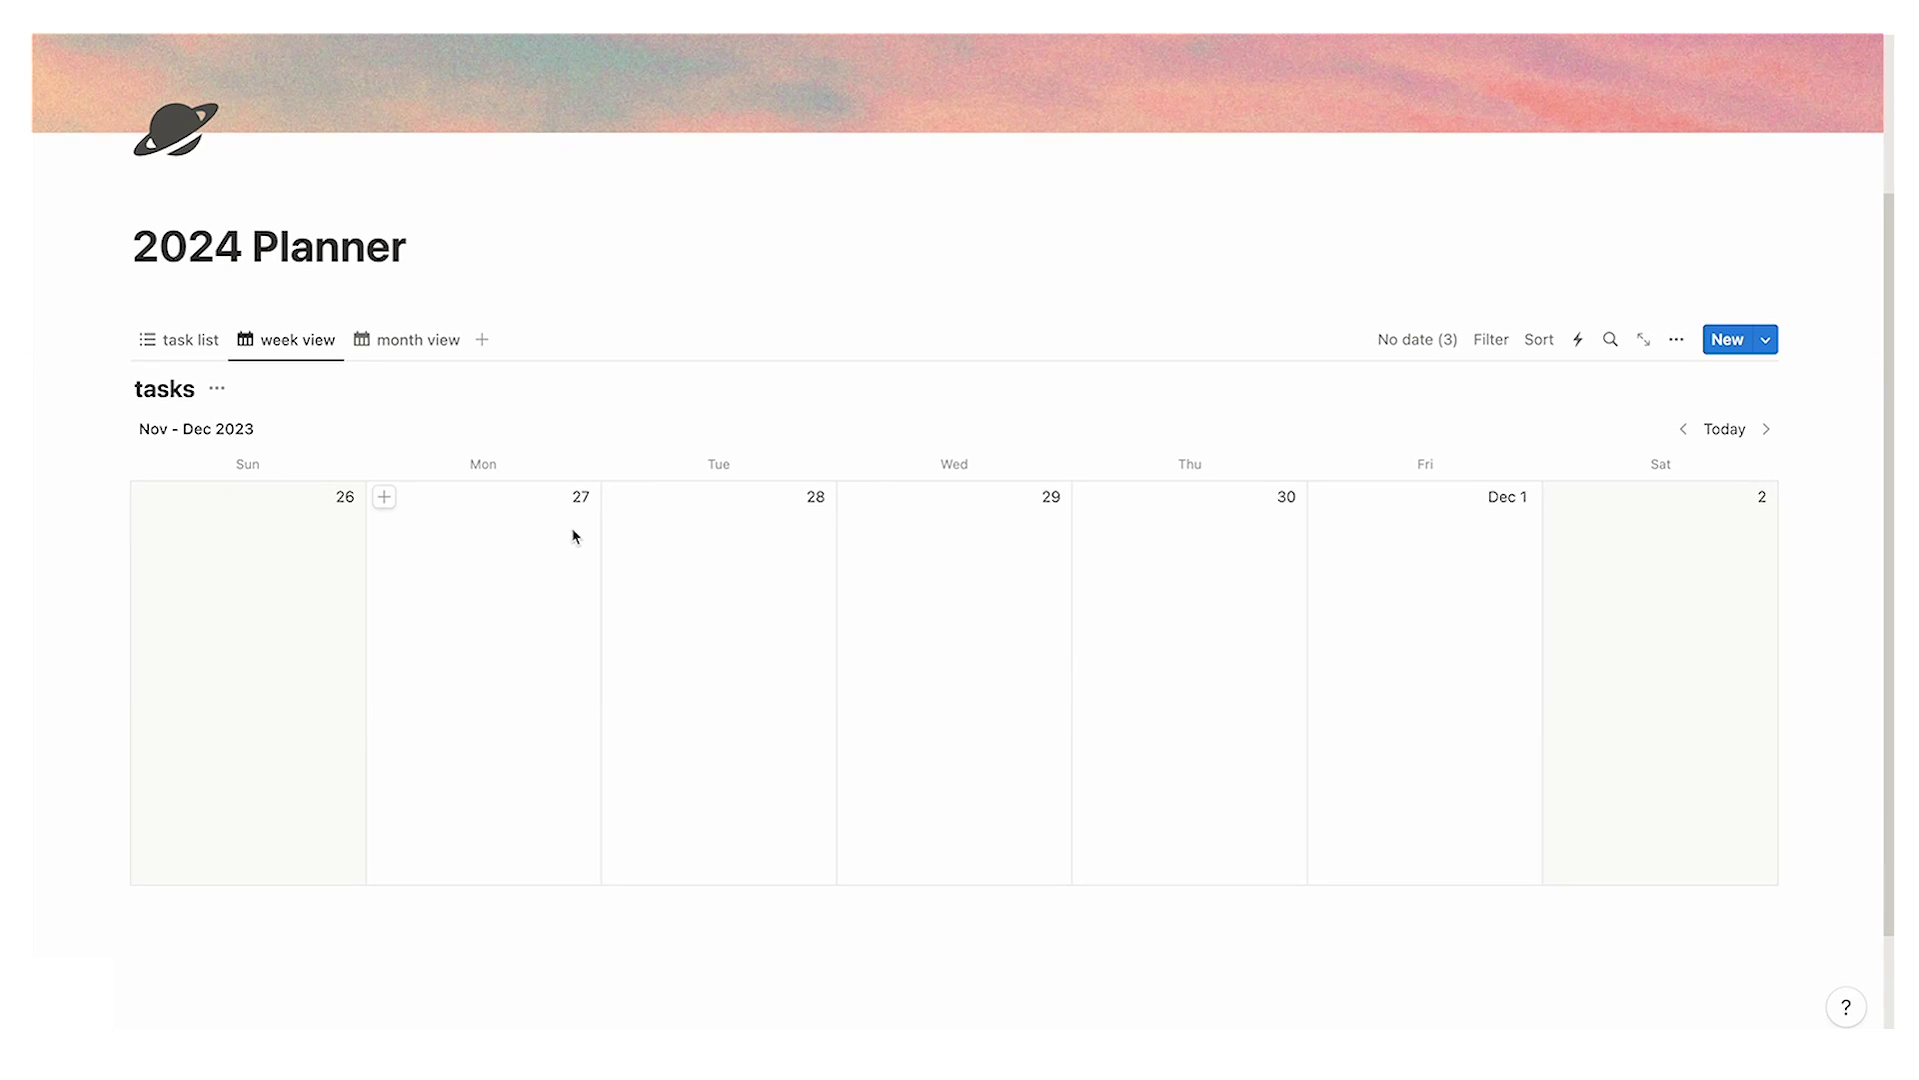
Step: In the task list view, move the Date column in front of Name and delete the Tags property
left_click(176, 342)
left_click_drag(738, 528, 193, 525)
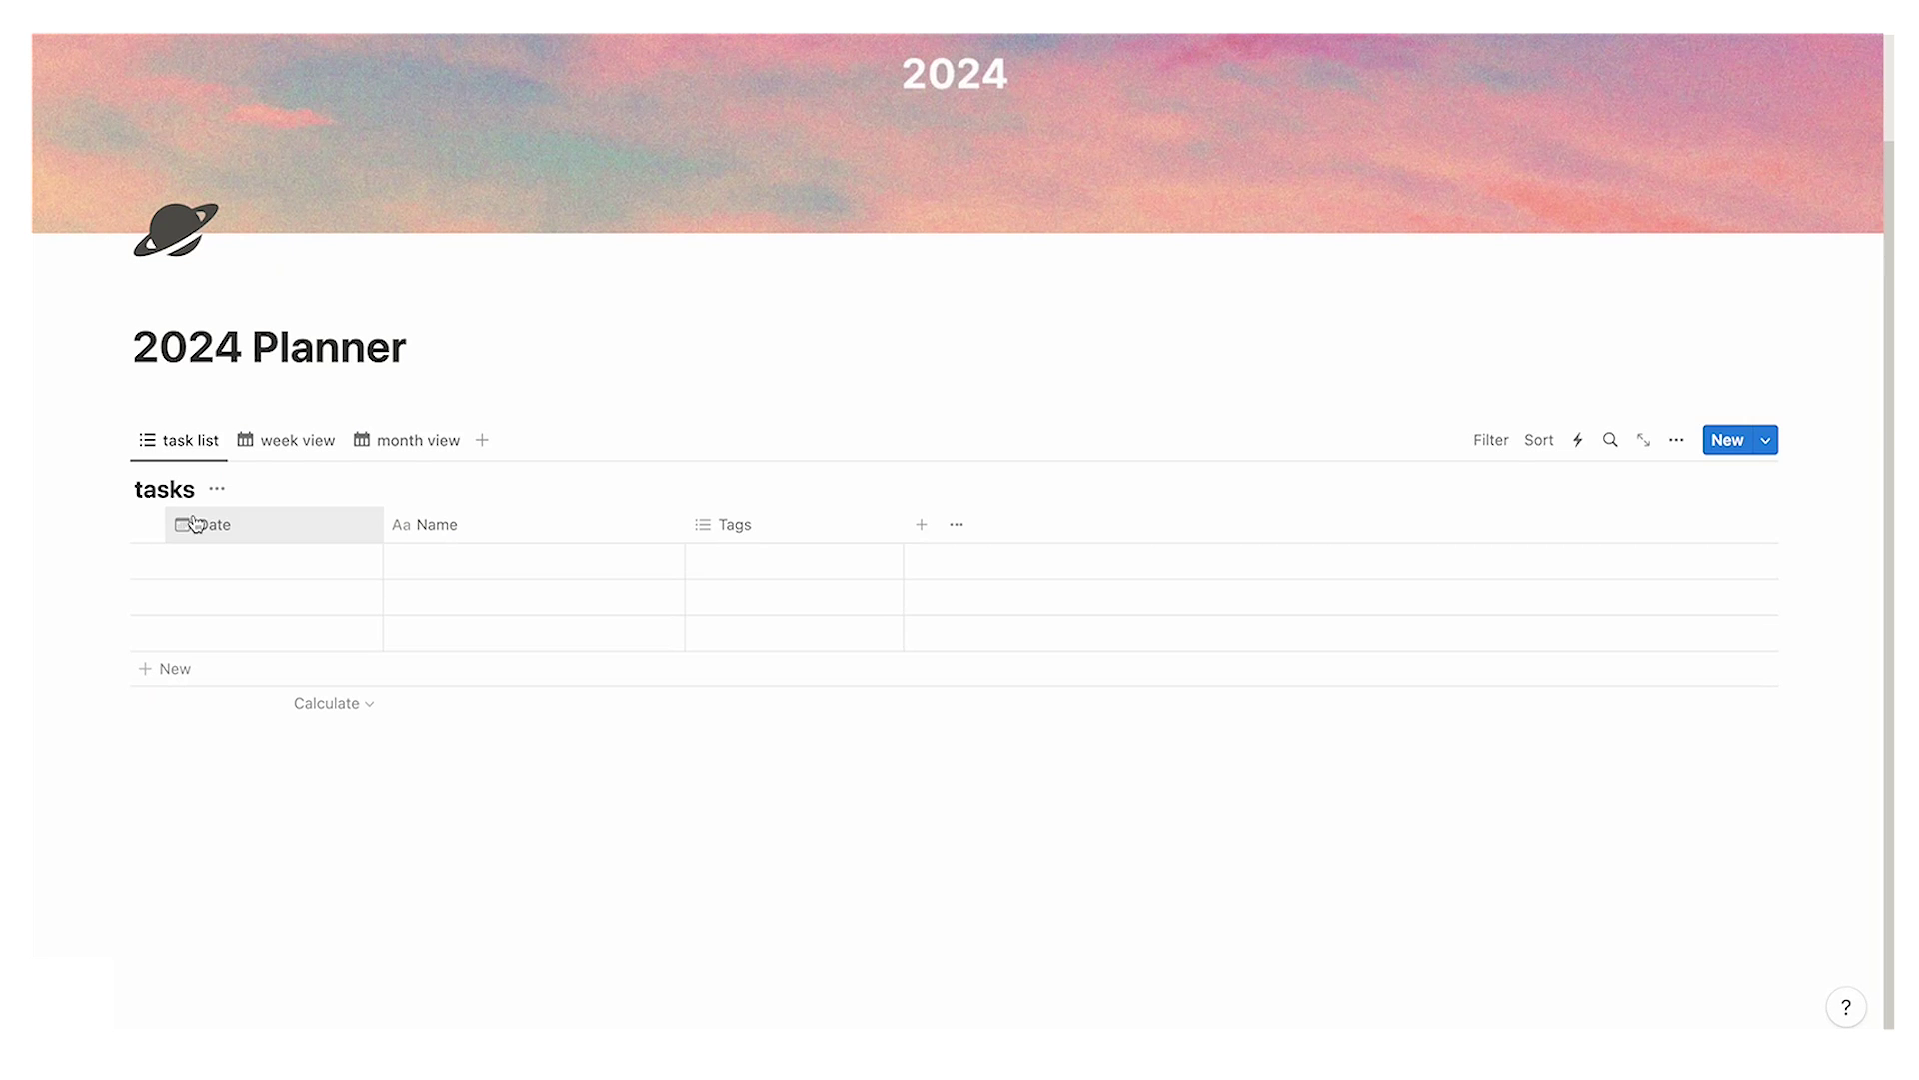
left_click(788, 539)
left_click(797, 849)
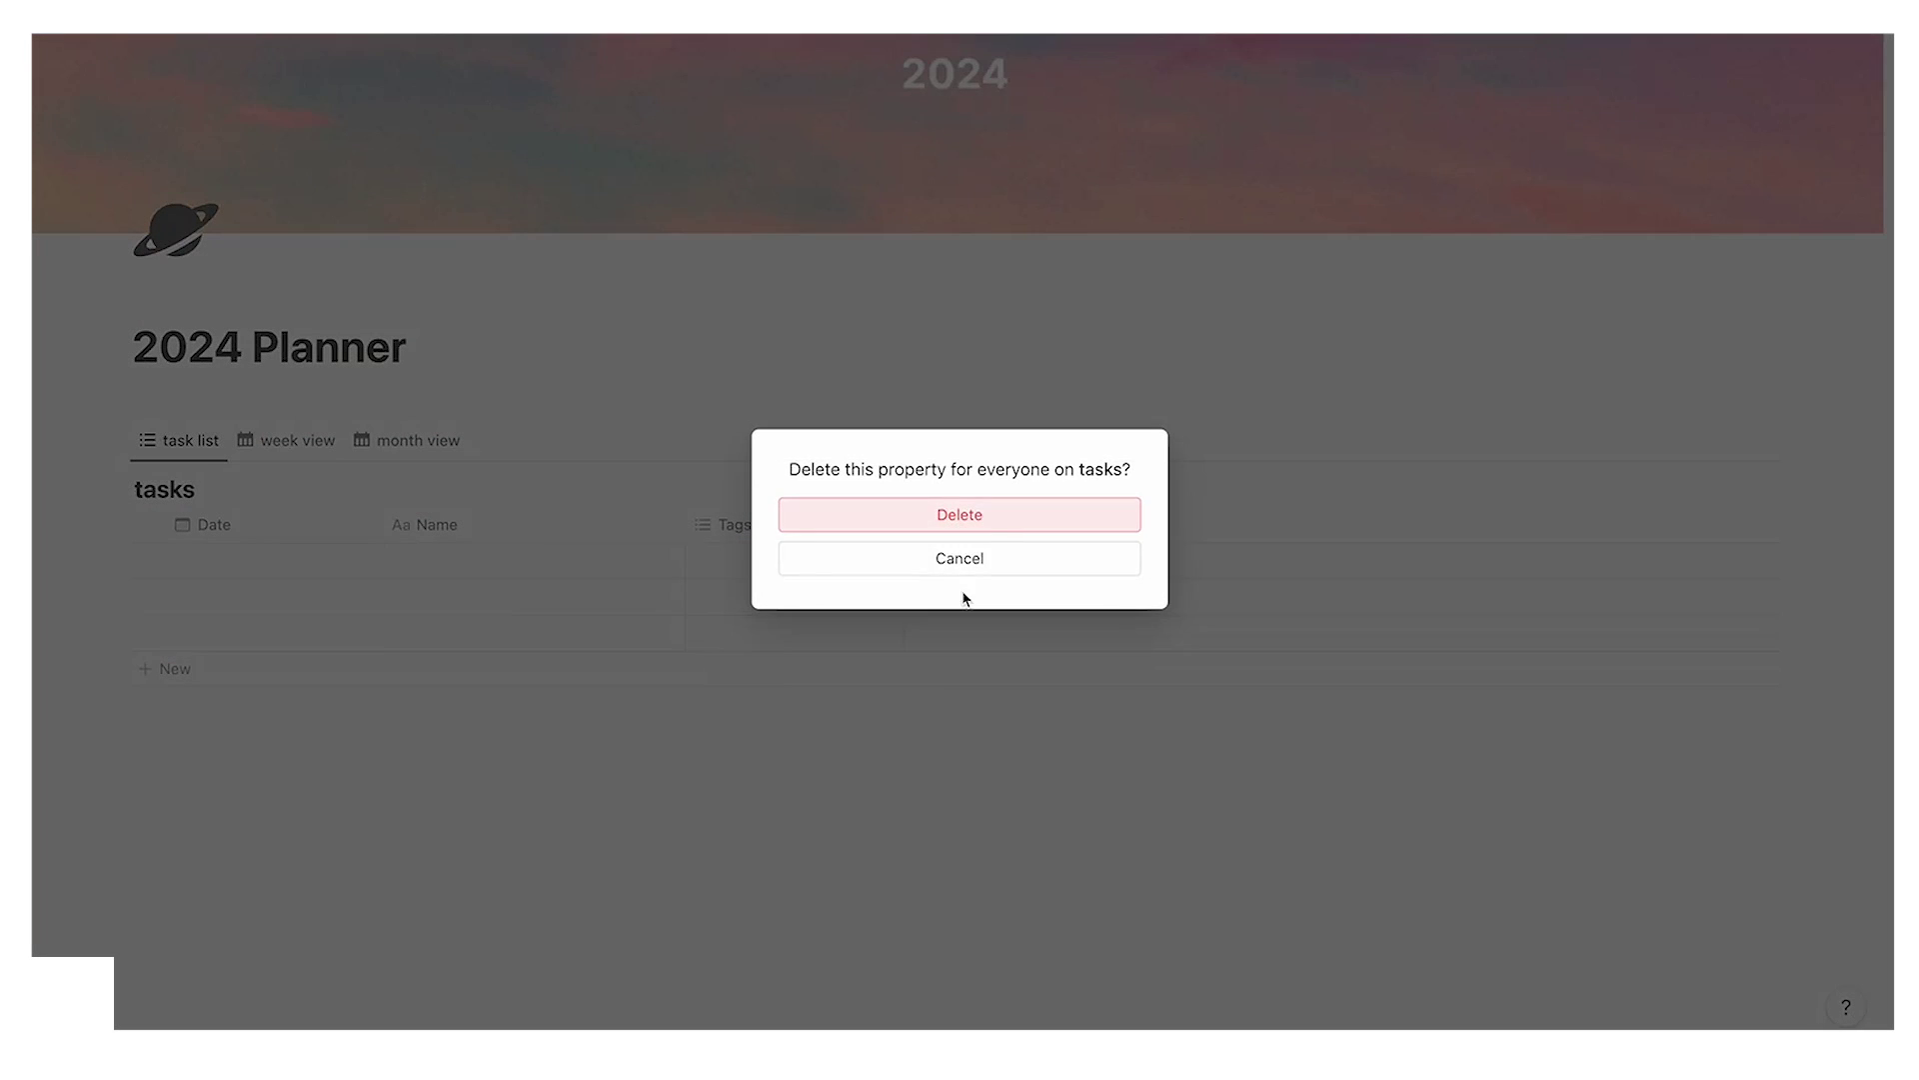
left_click(993, 533)
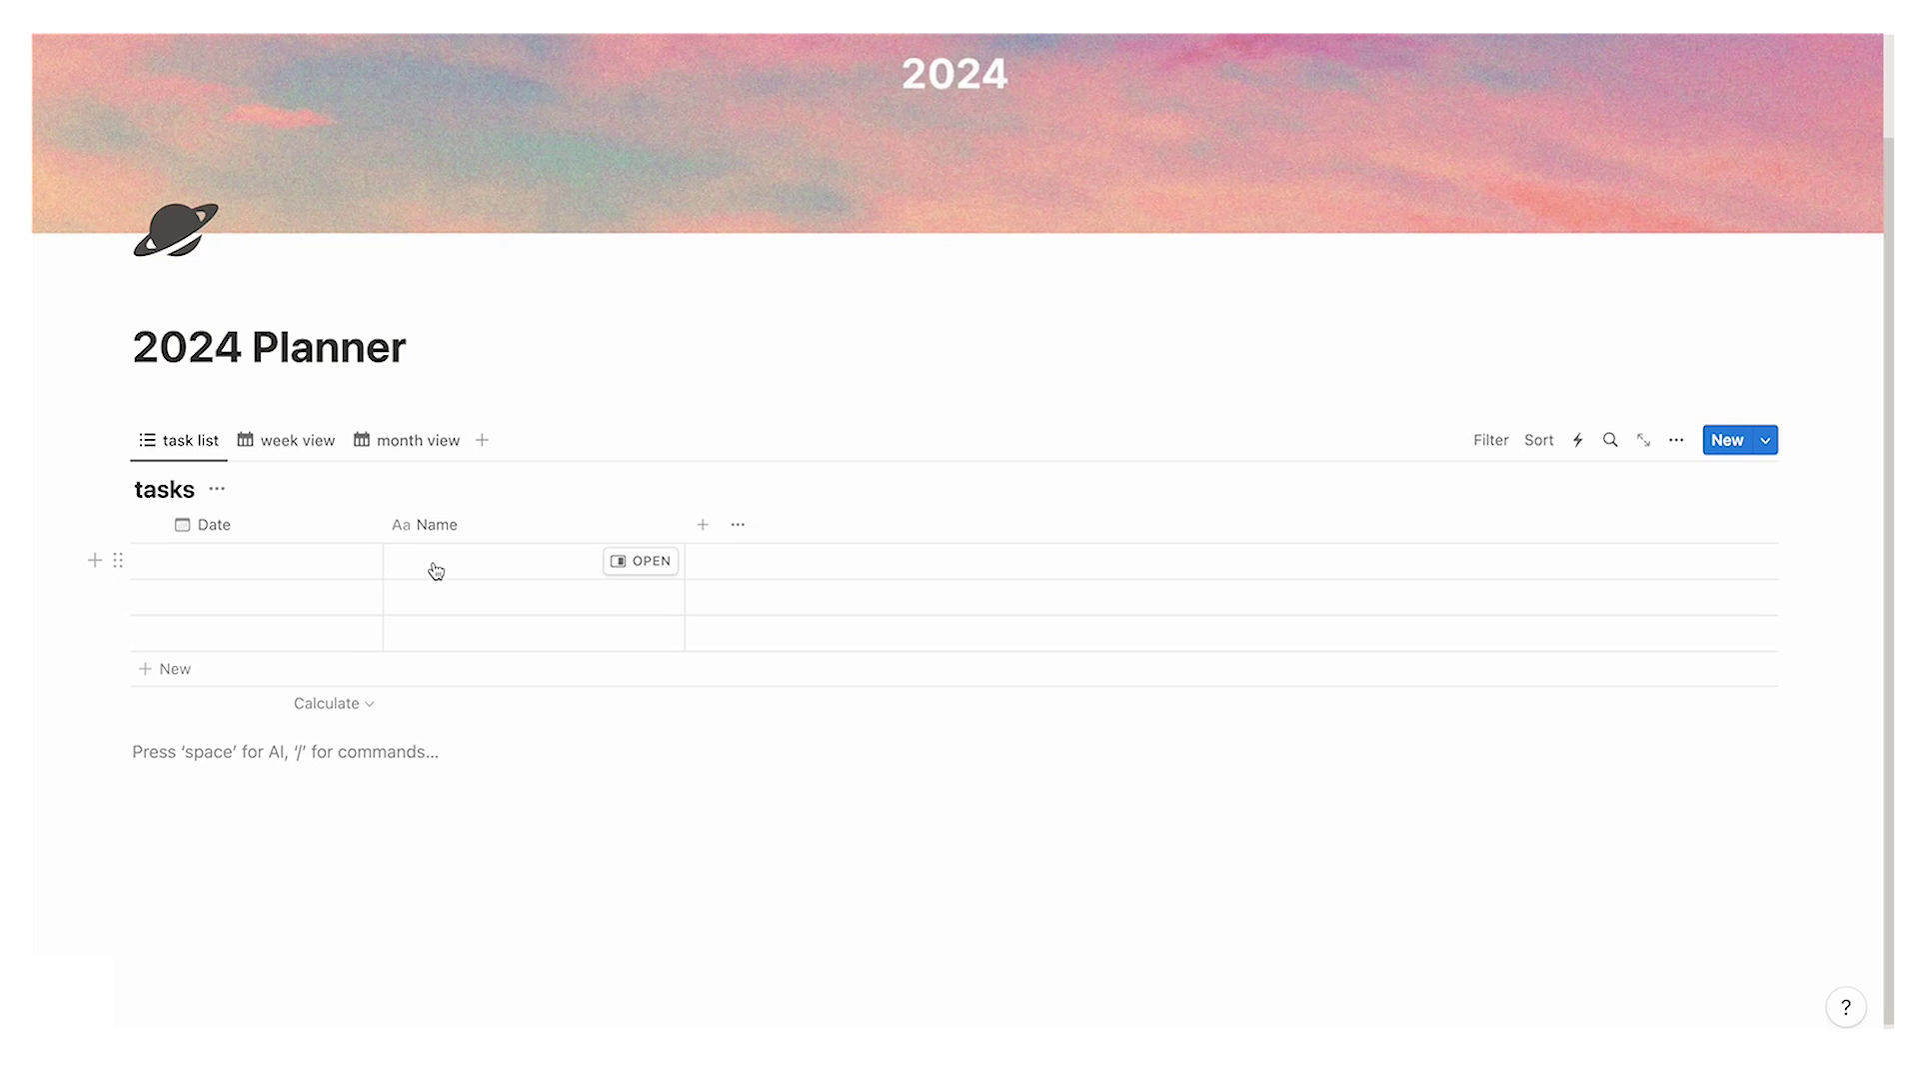
Step: Insert a table view below the tasks database, using a new database as its data source
scroll(604, 463, "down", 1)
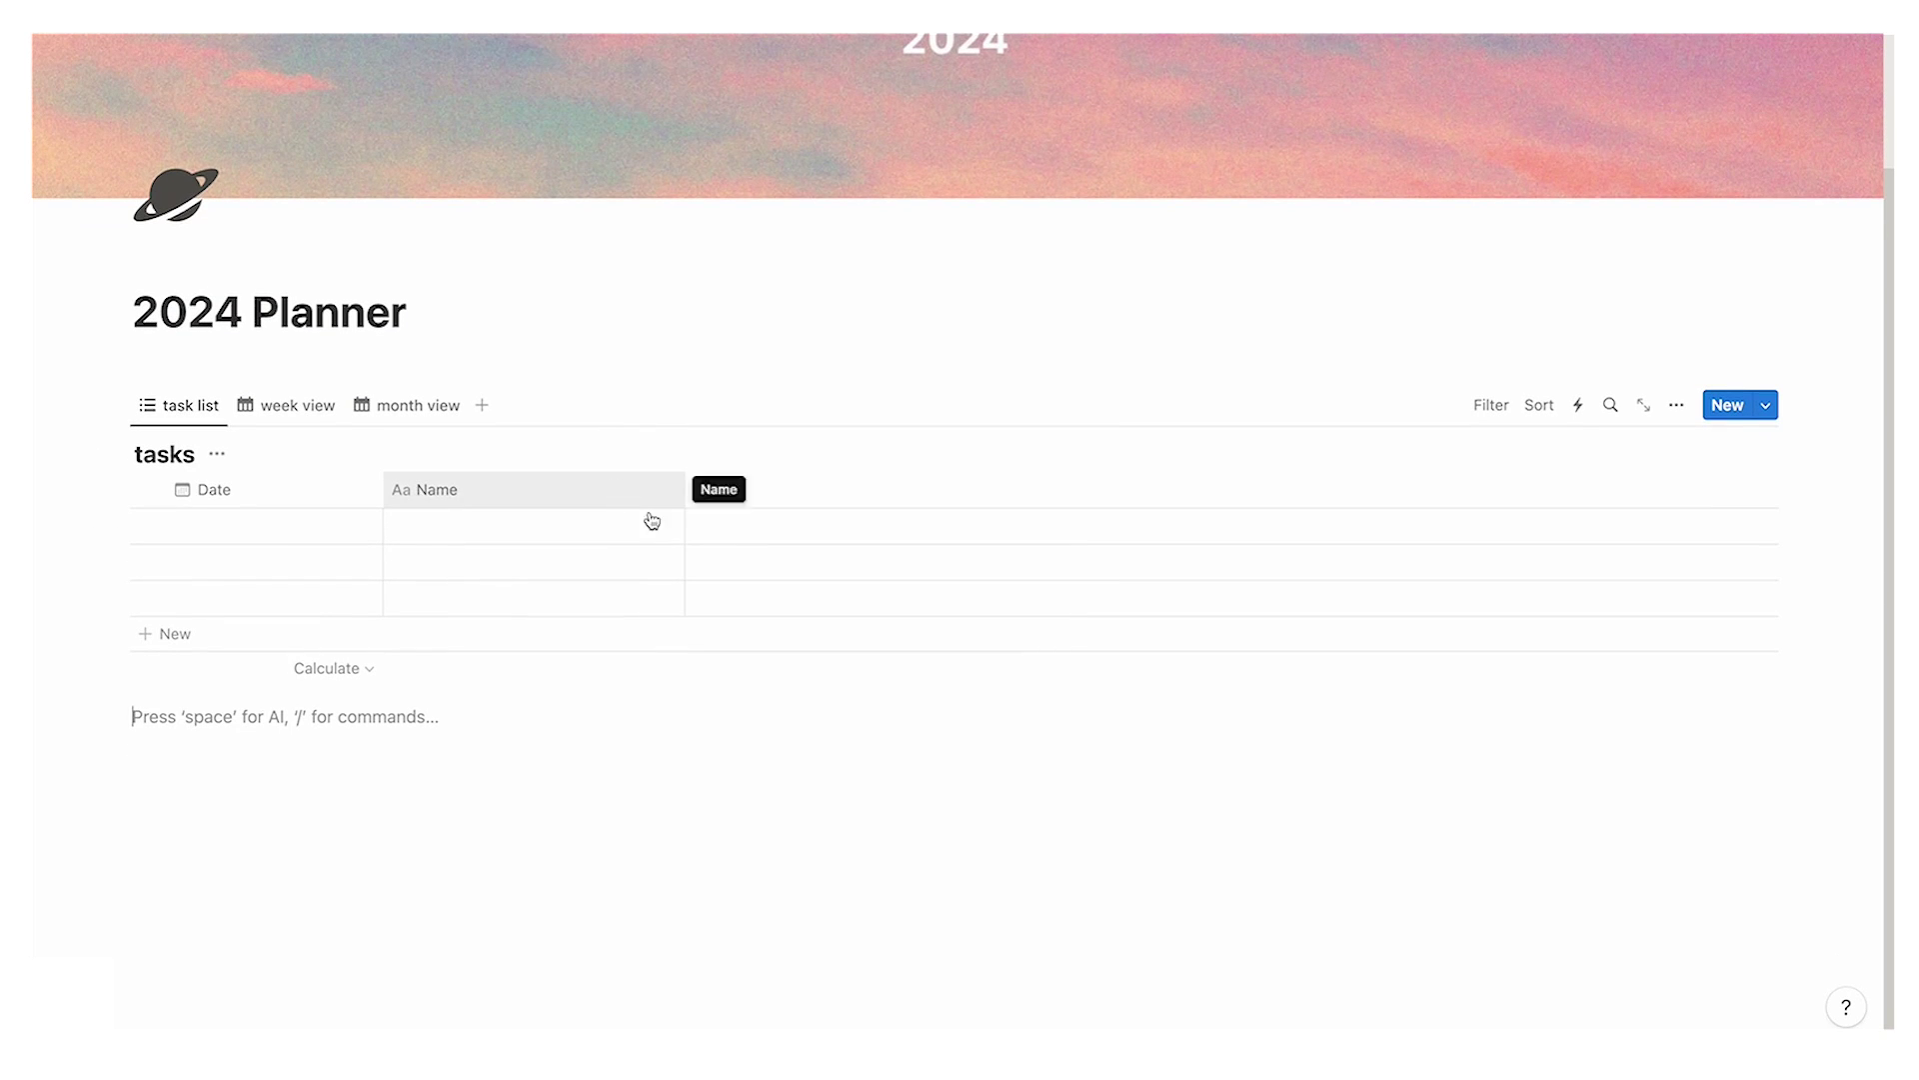
type("/da")
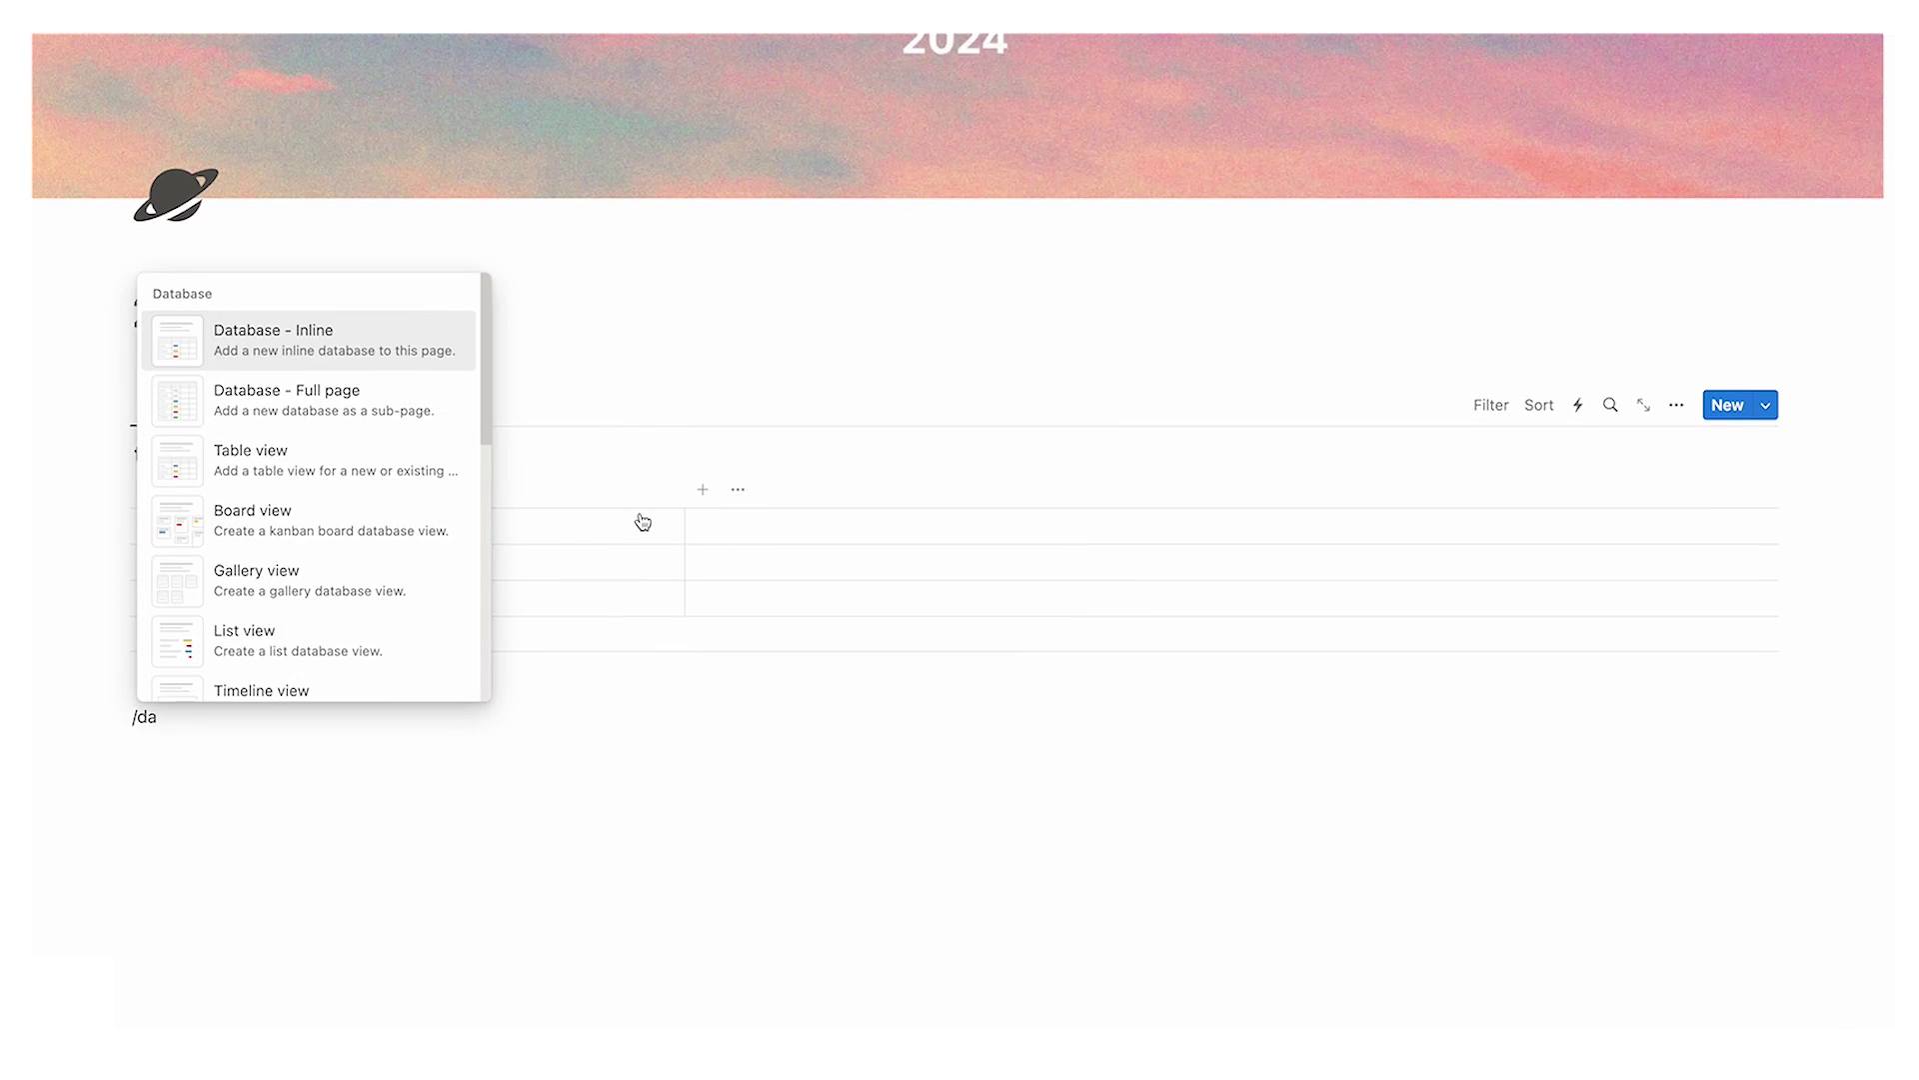
left_click(356, 459)
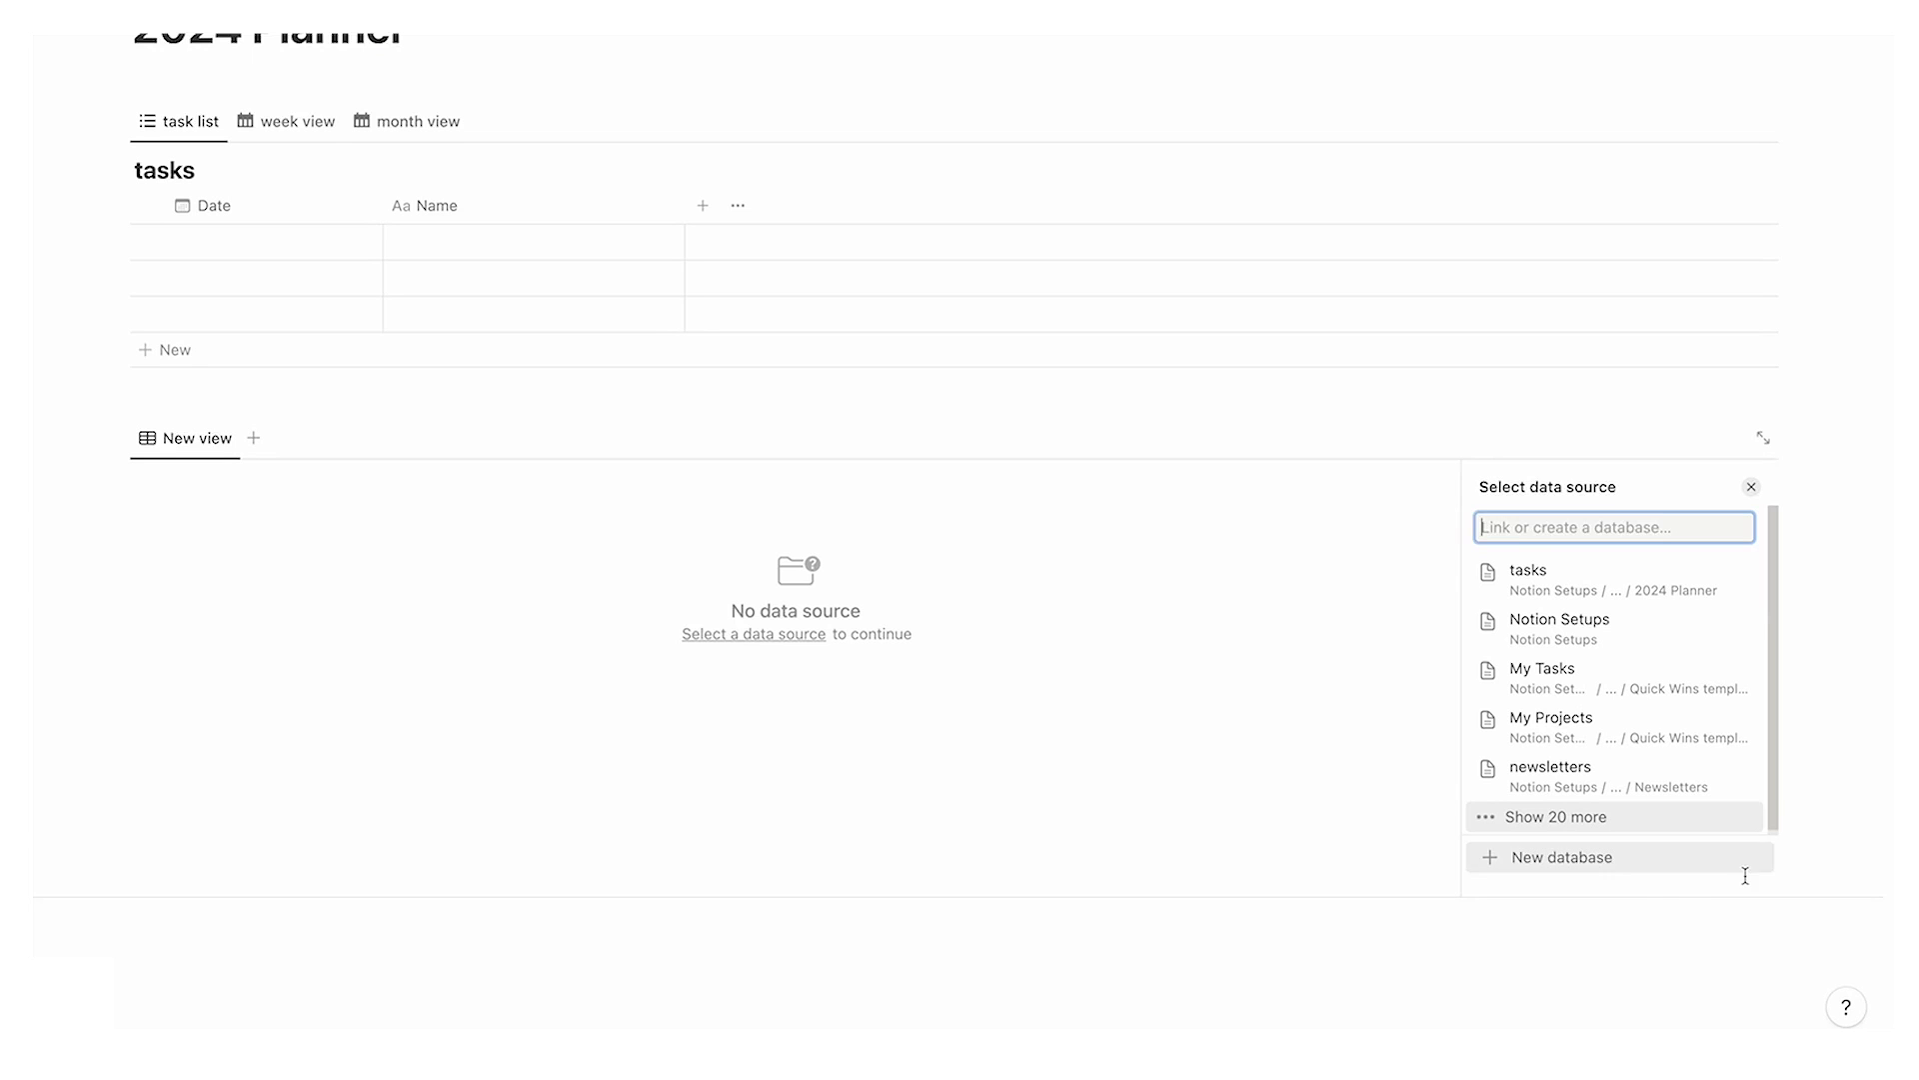
left_click(1653, 878)
Step: Title the new database below the tasks database "Projects"
type("GOALS")
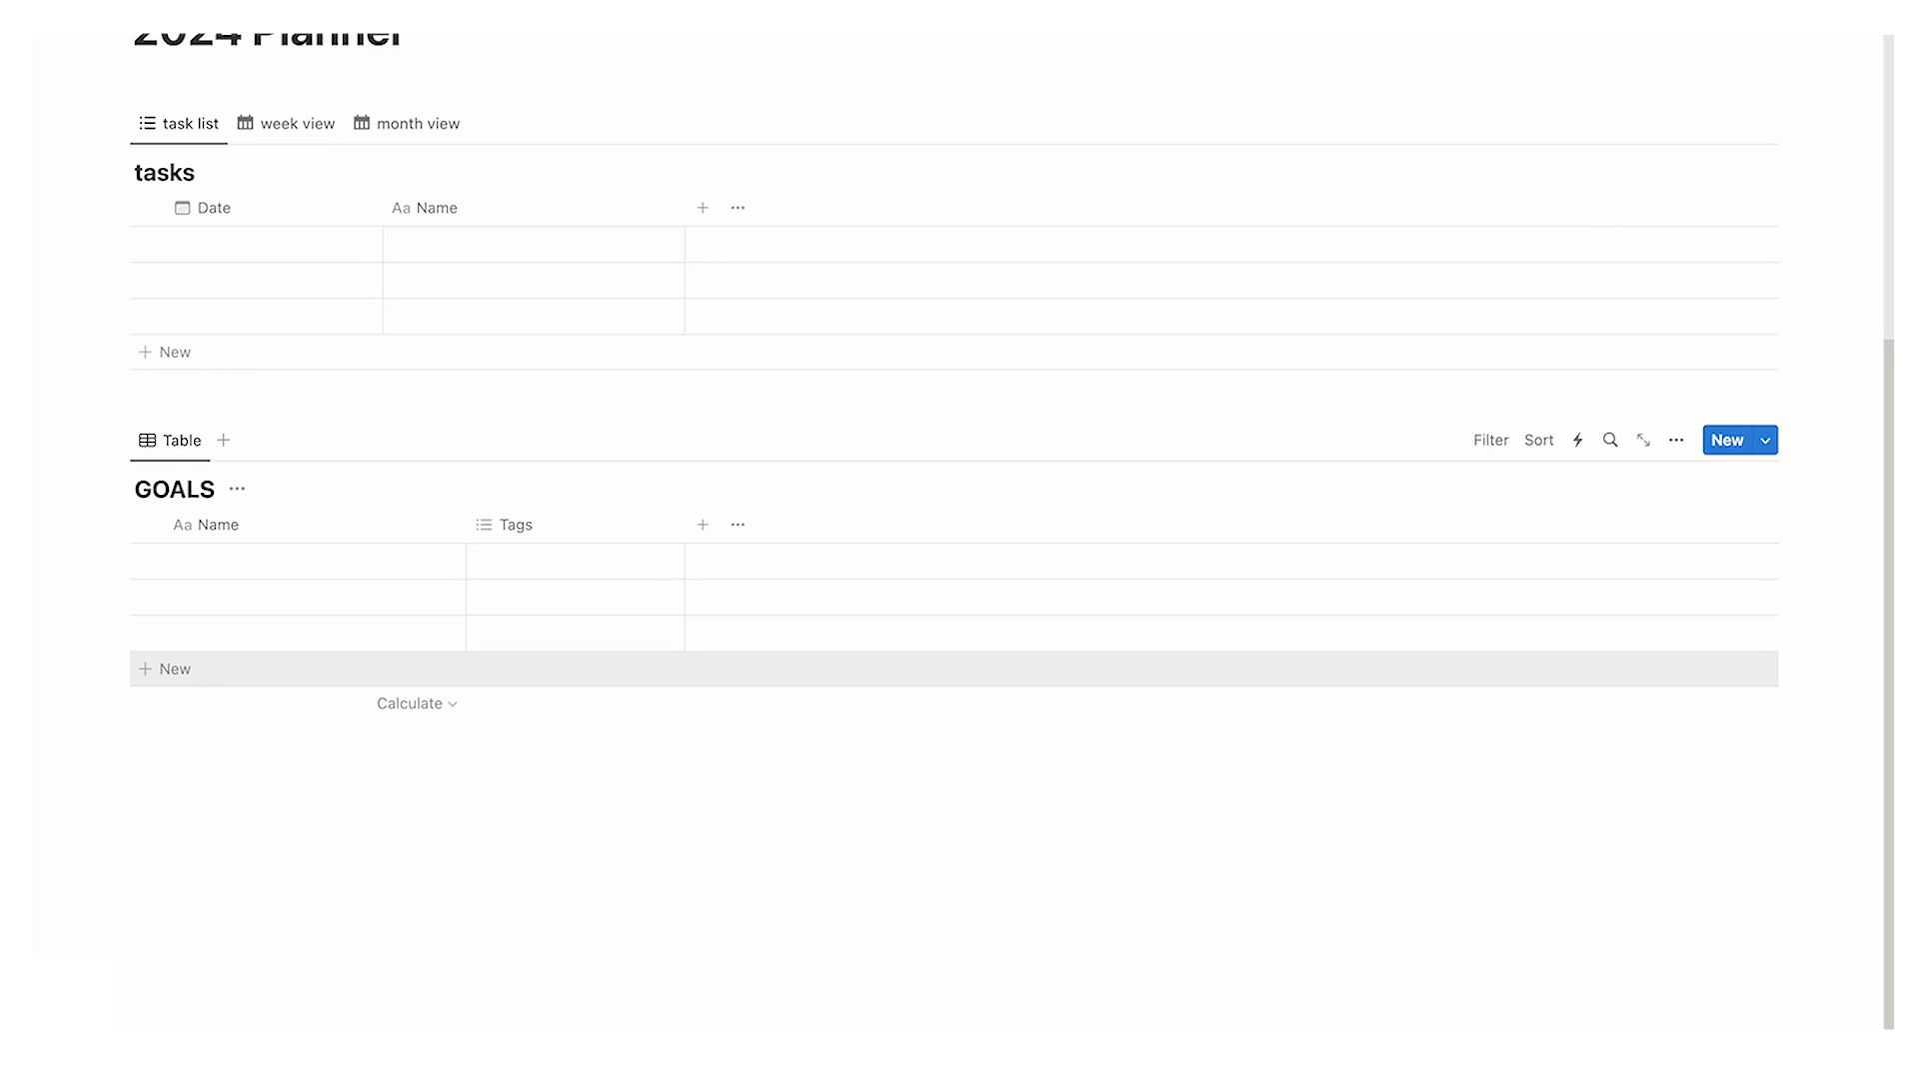
key("ctrl+a")
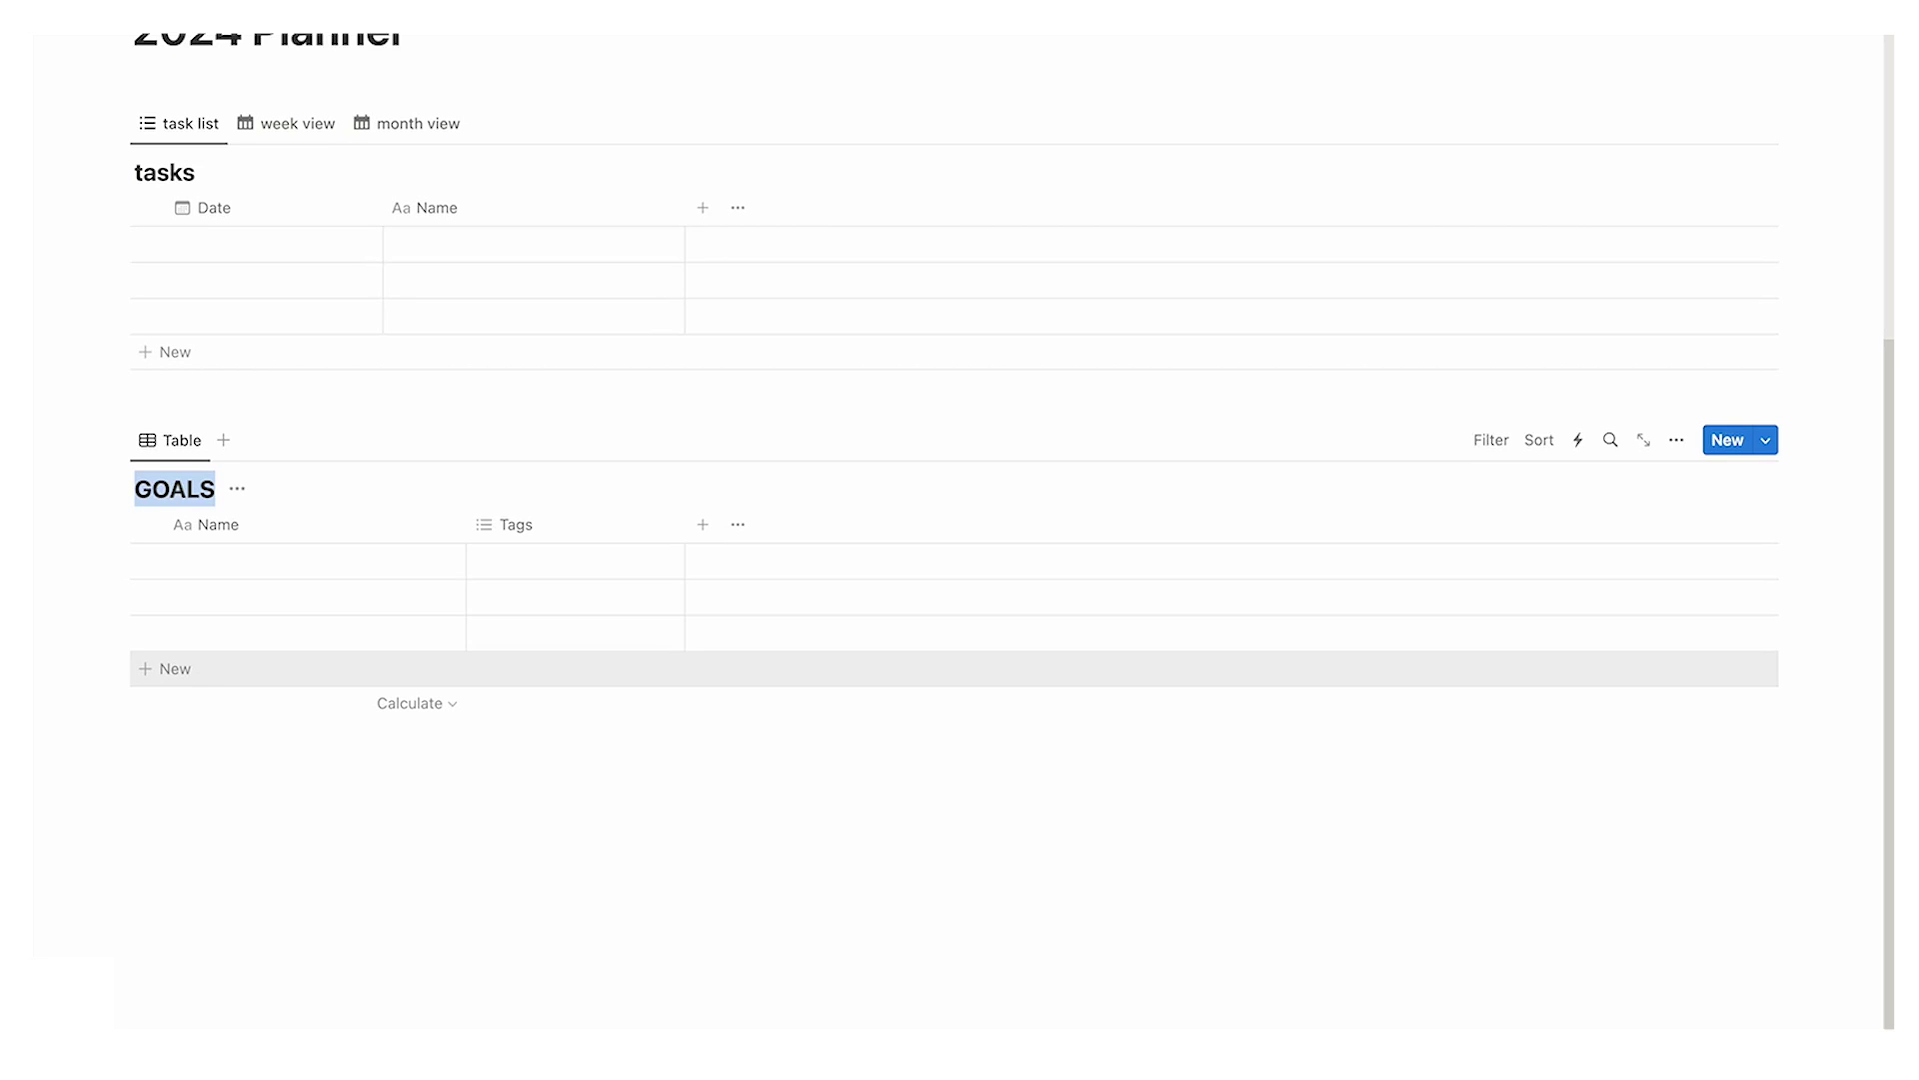
key("BackSpace")
type("Projects")
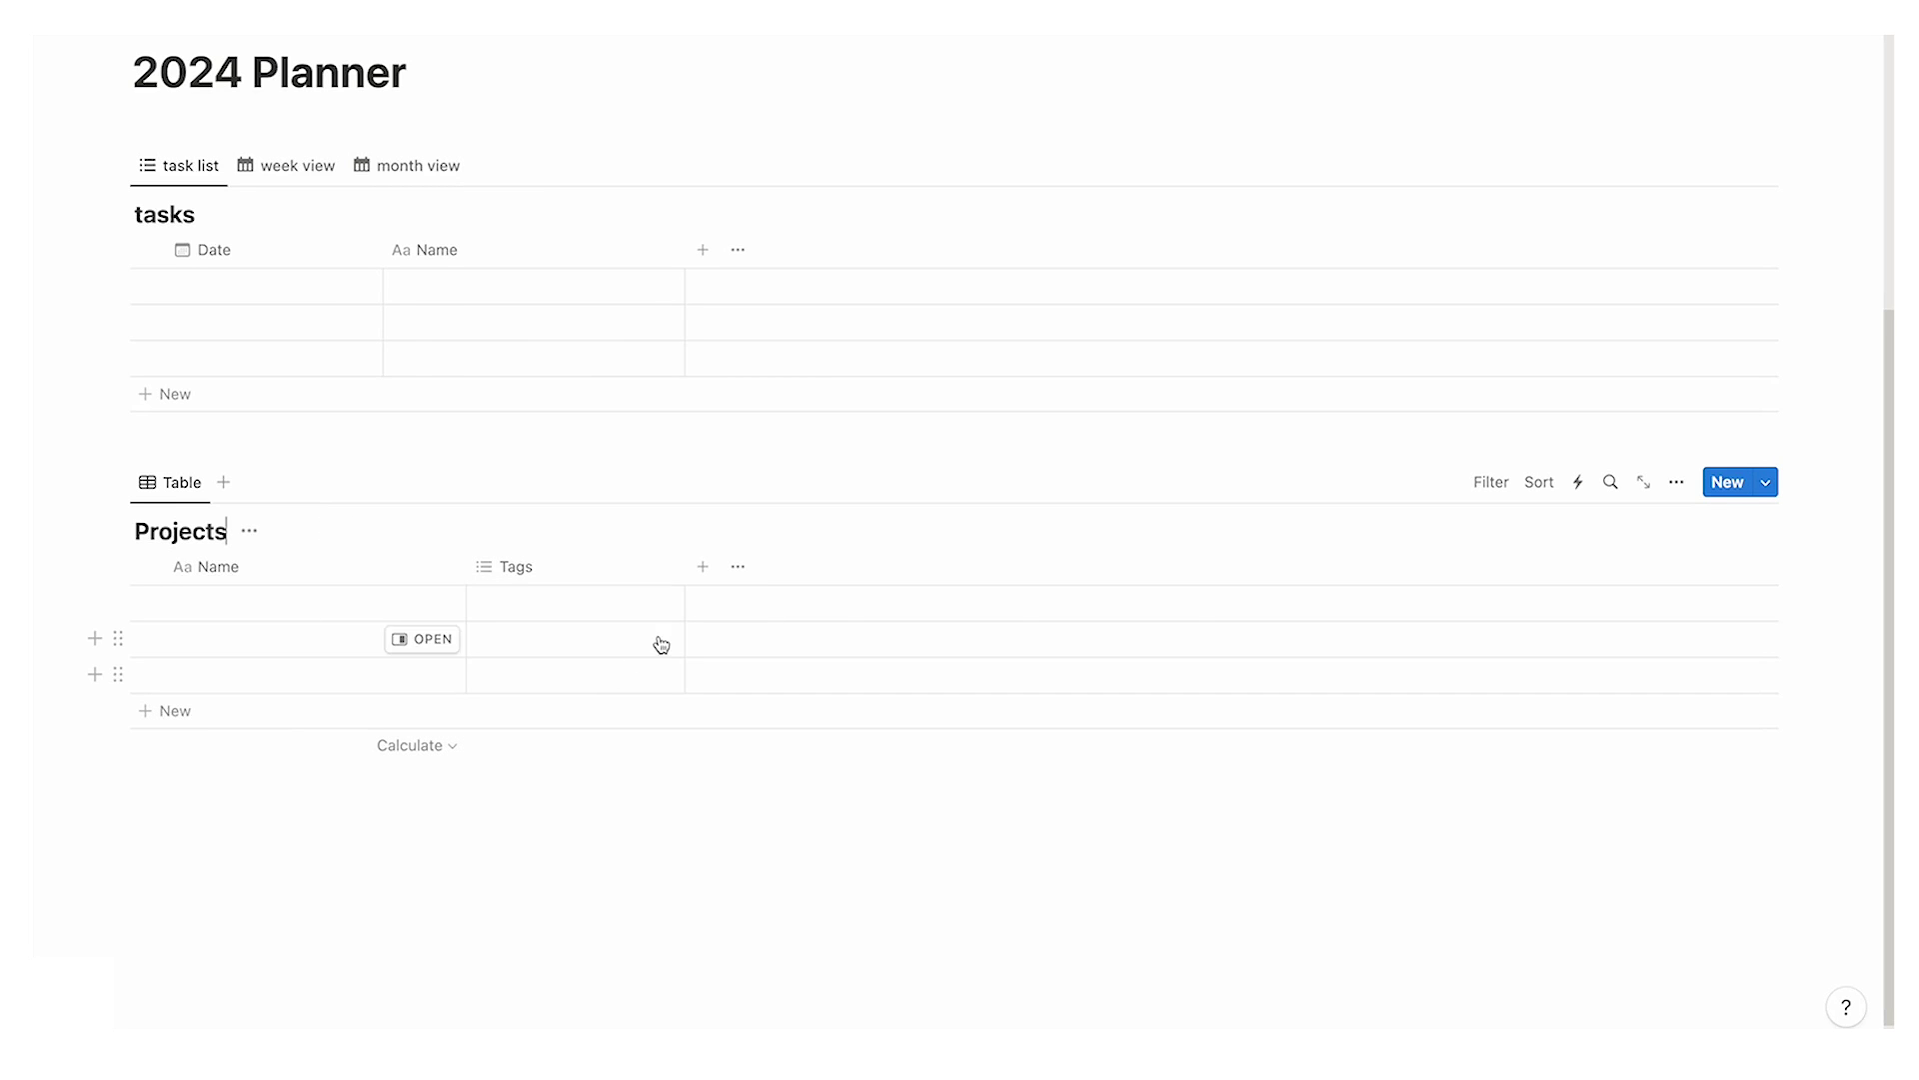
Step: Change the Projects database view to a Gallery layout with the card size set to Small
left_click(1676, 485)
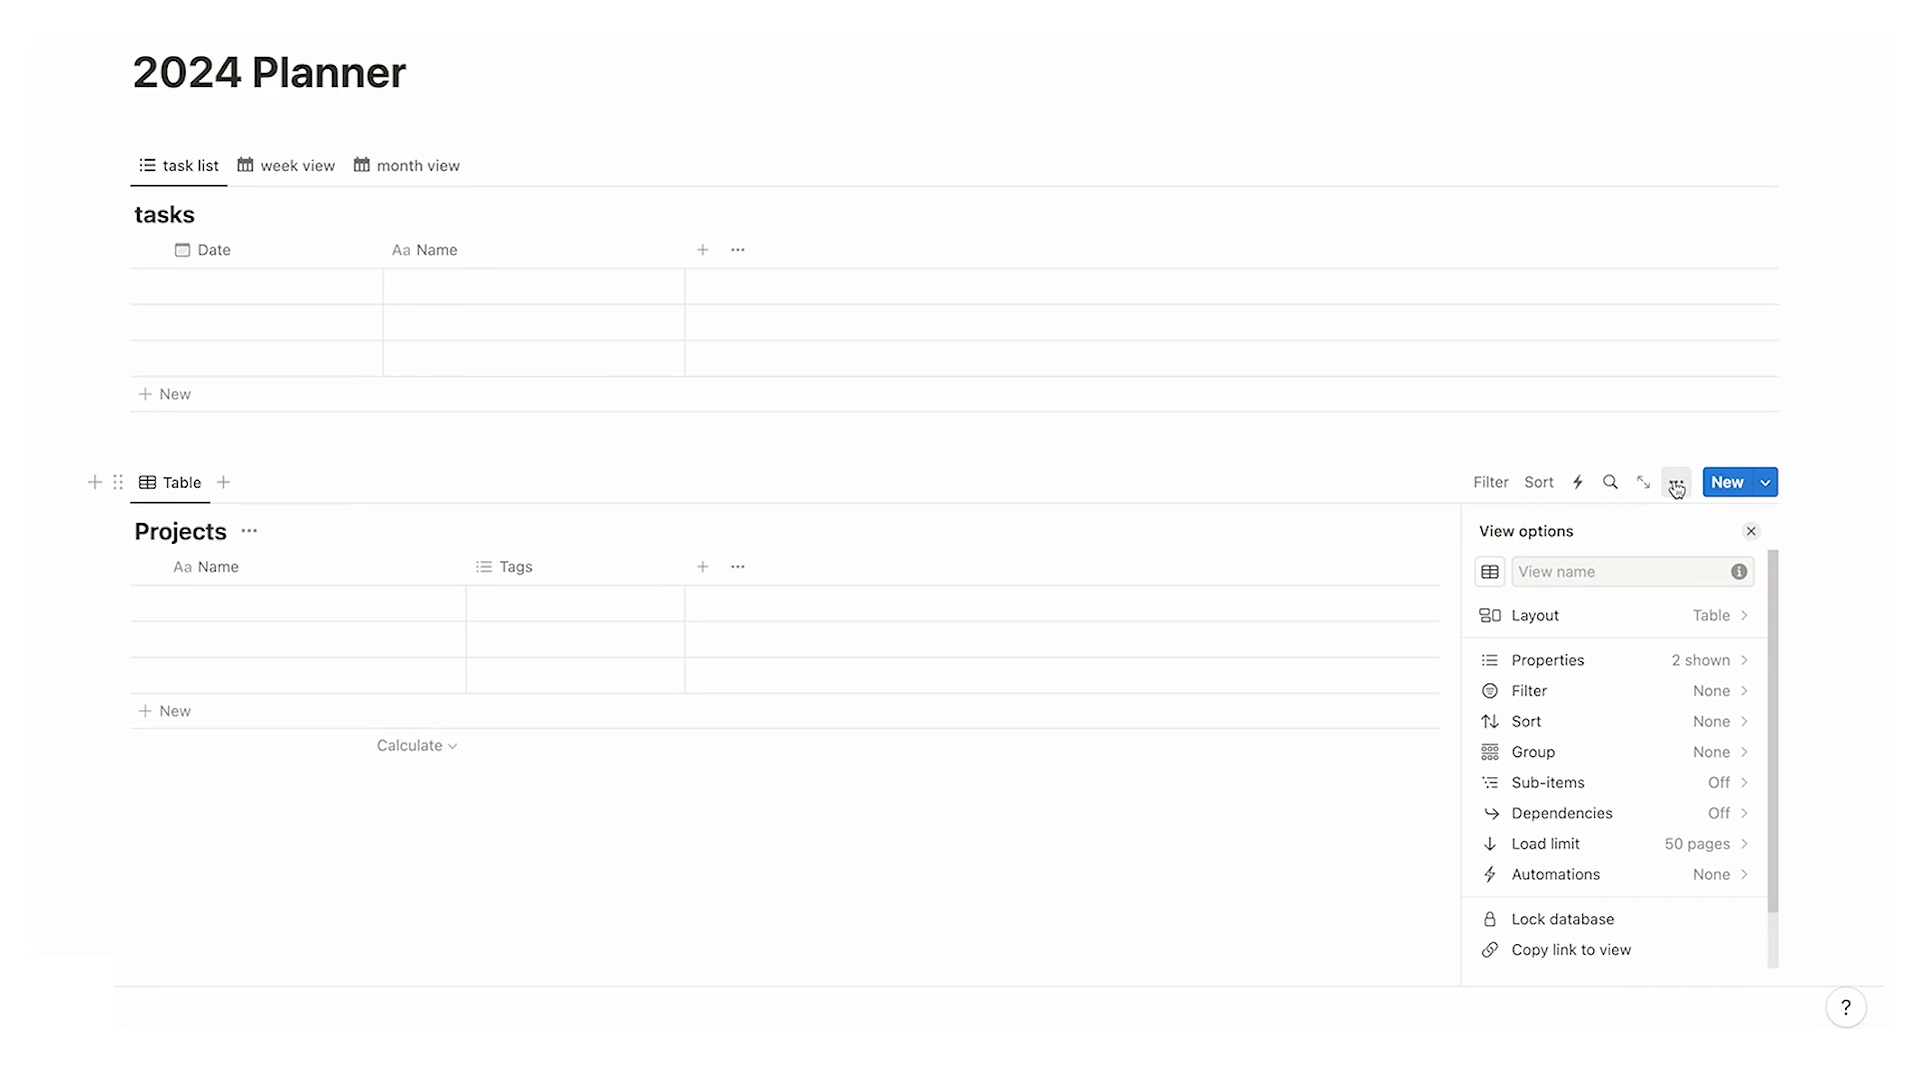
left_click(1617, 614)
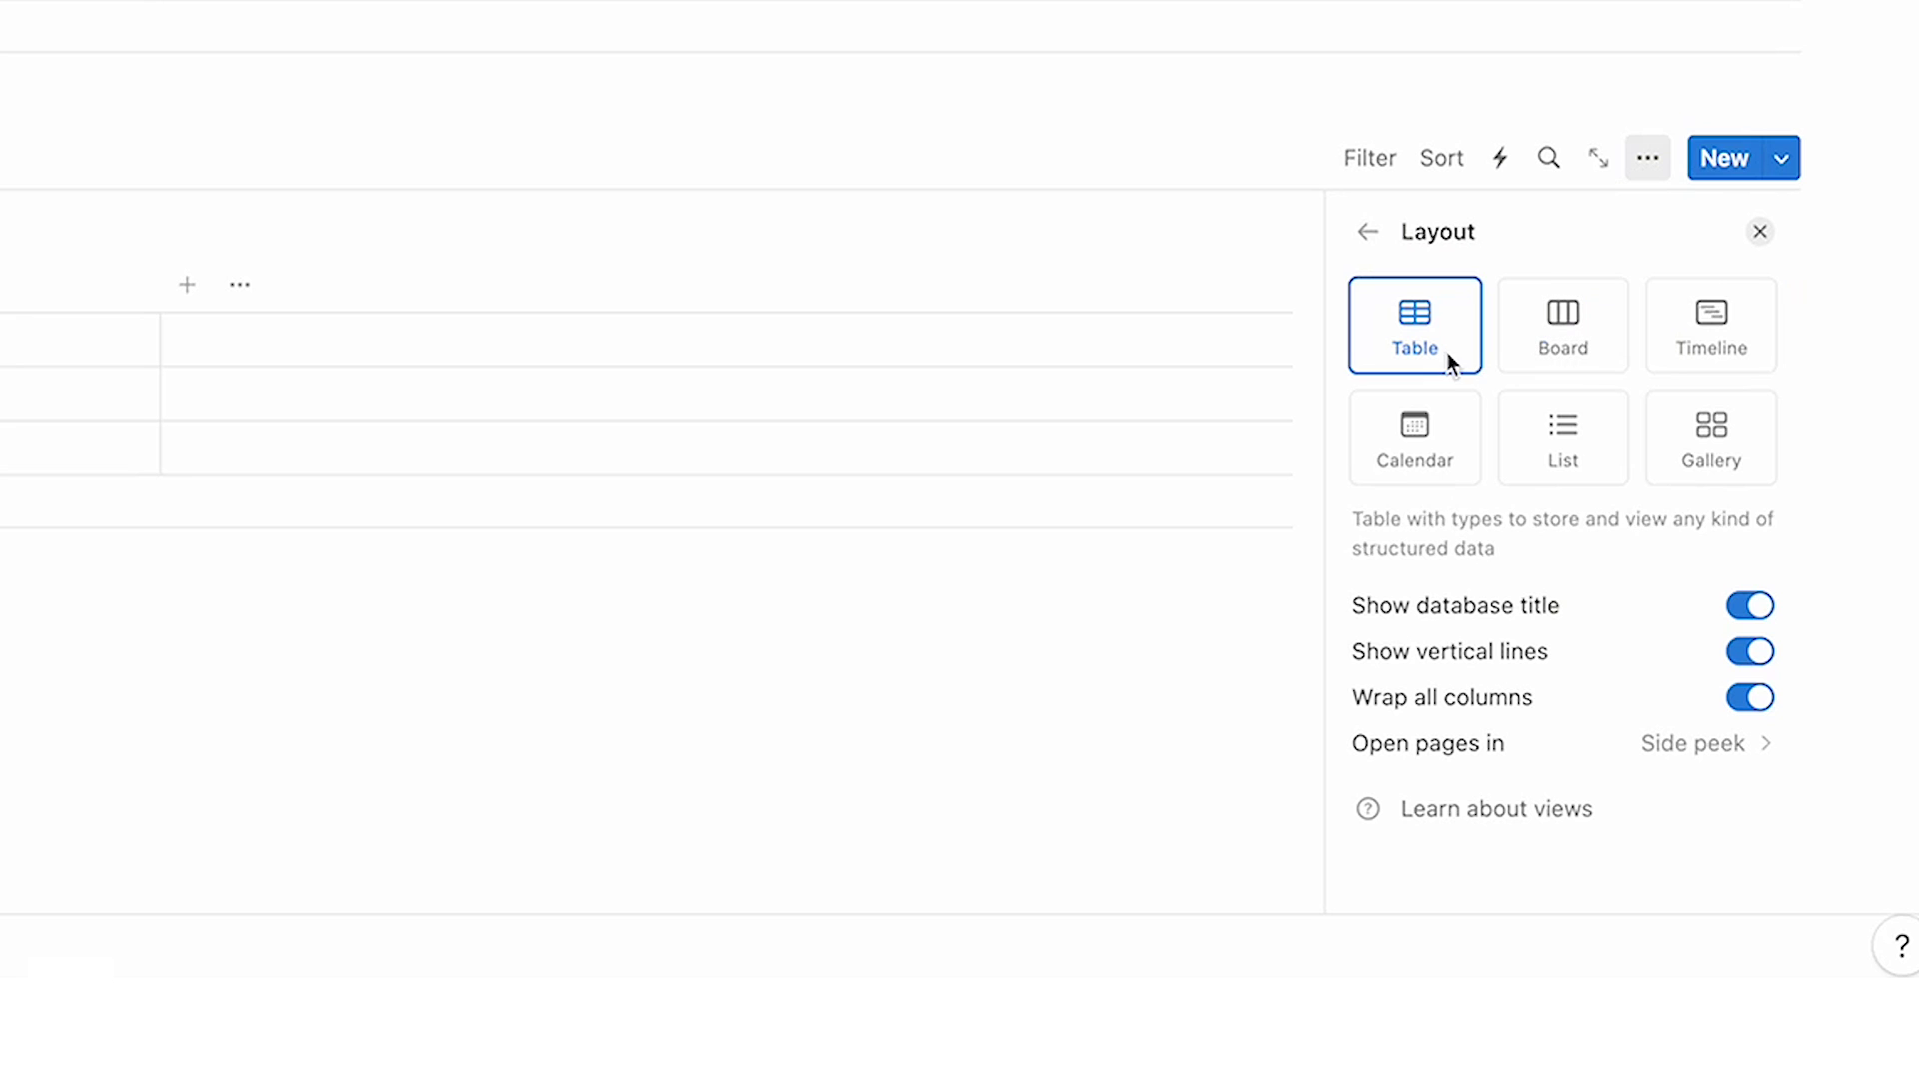
left_click(1719, 455)
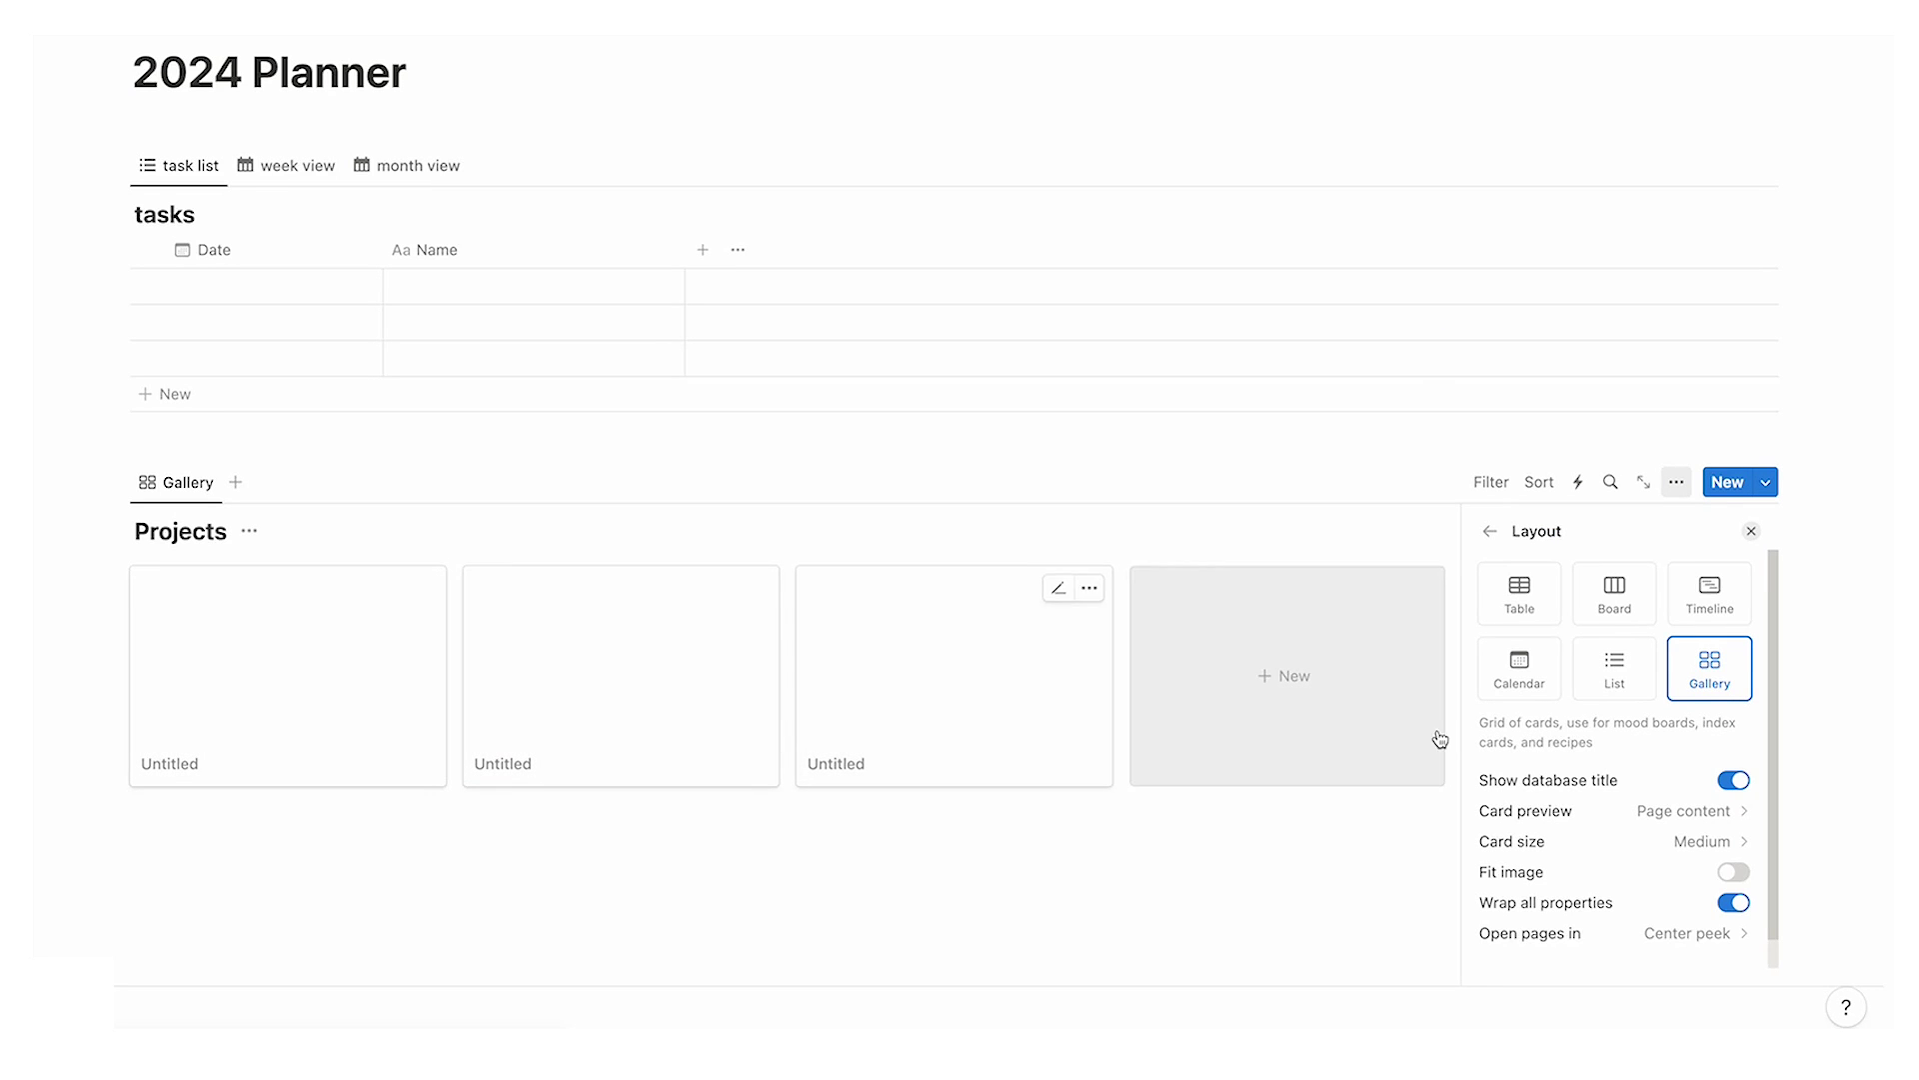
left_click(1564, 850)
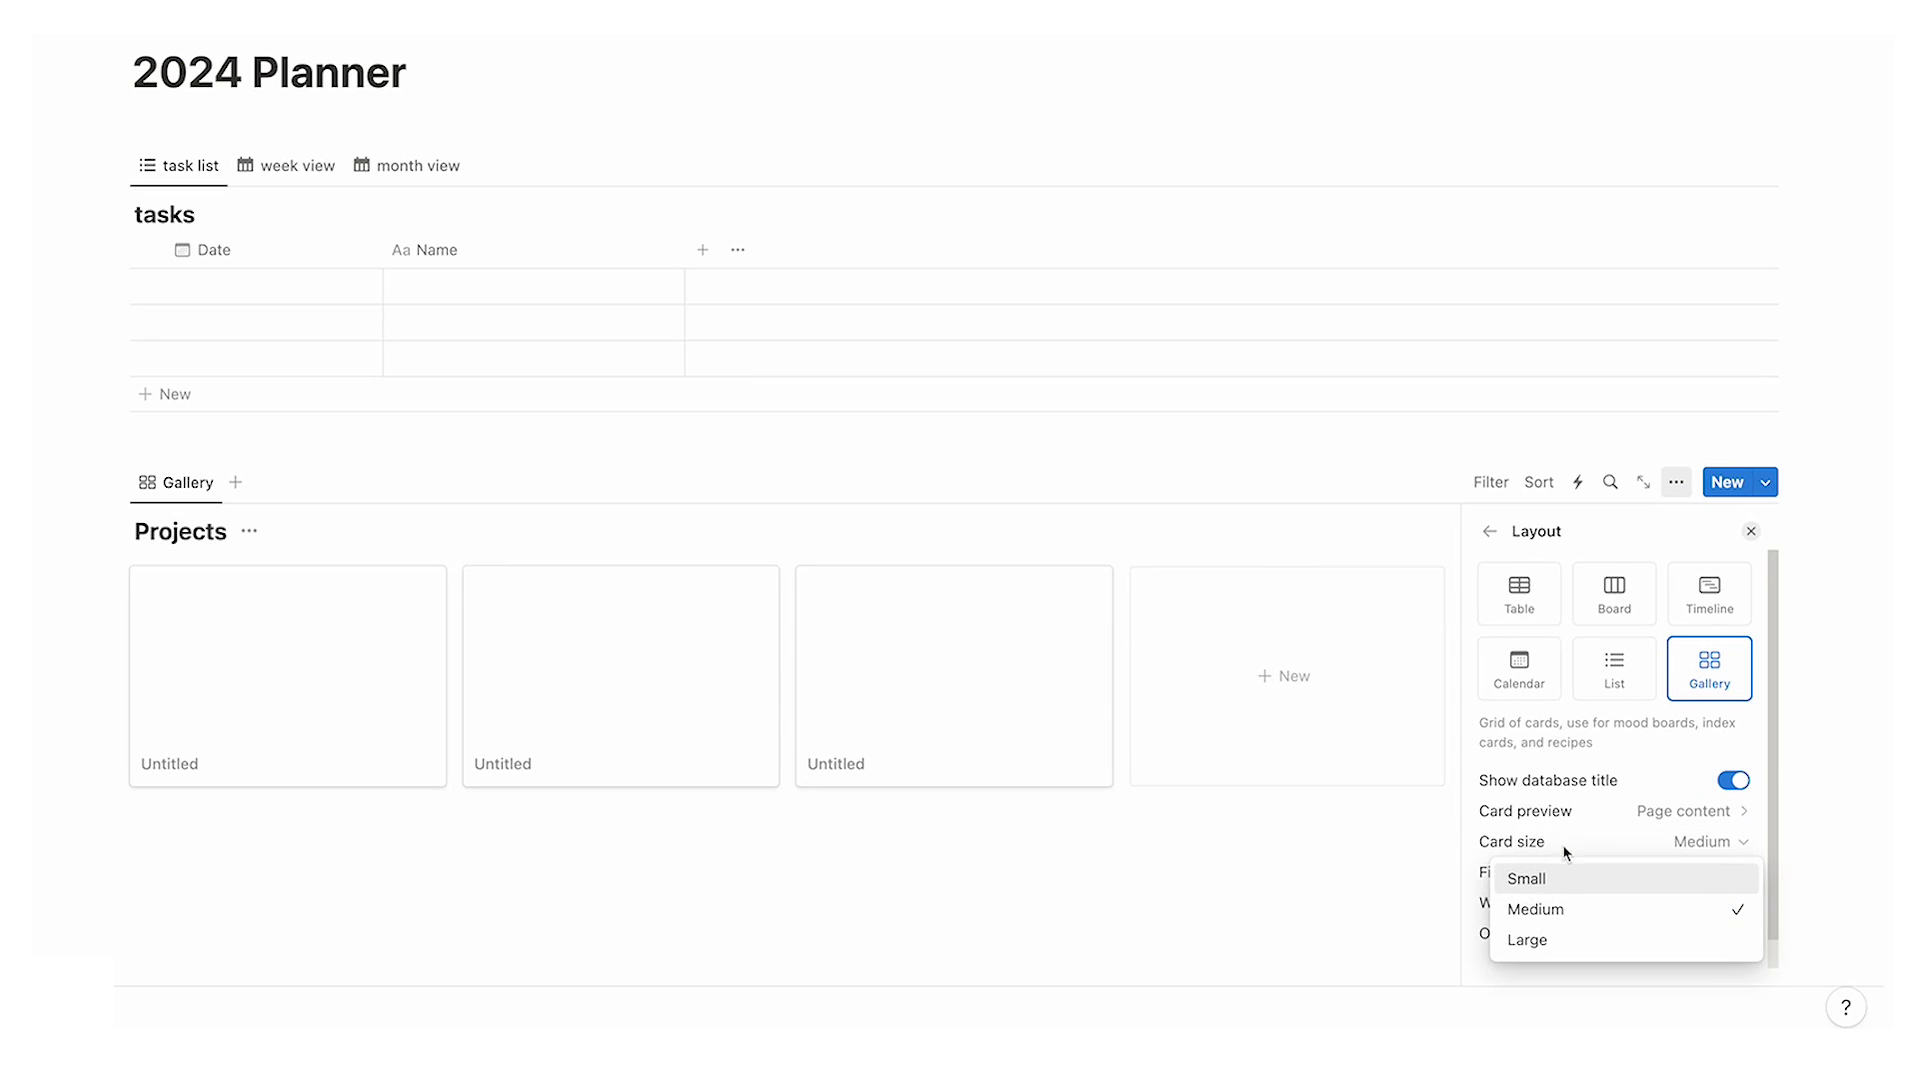
left_click(1558, 881)
left_click(810, 875)
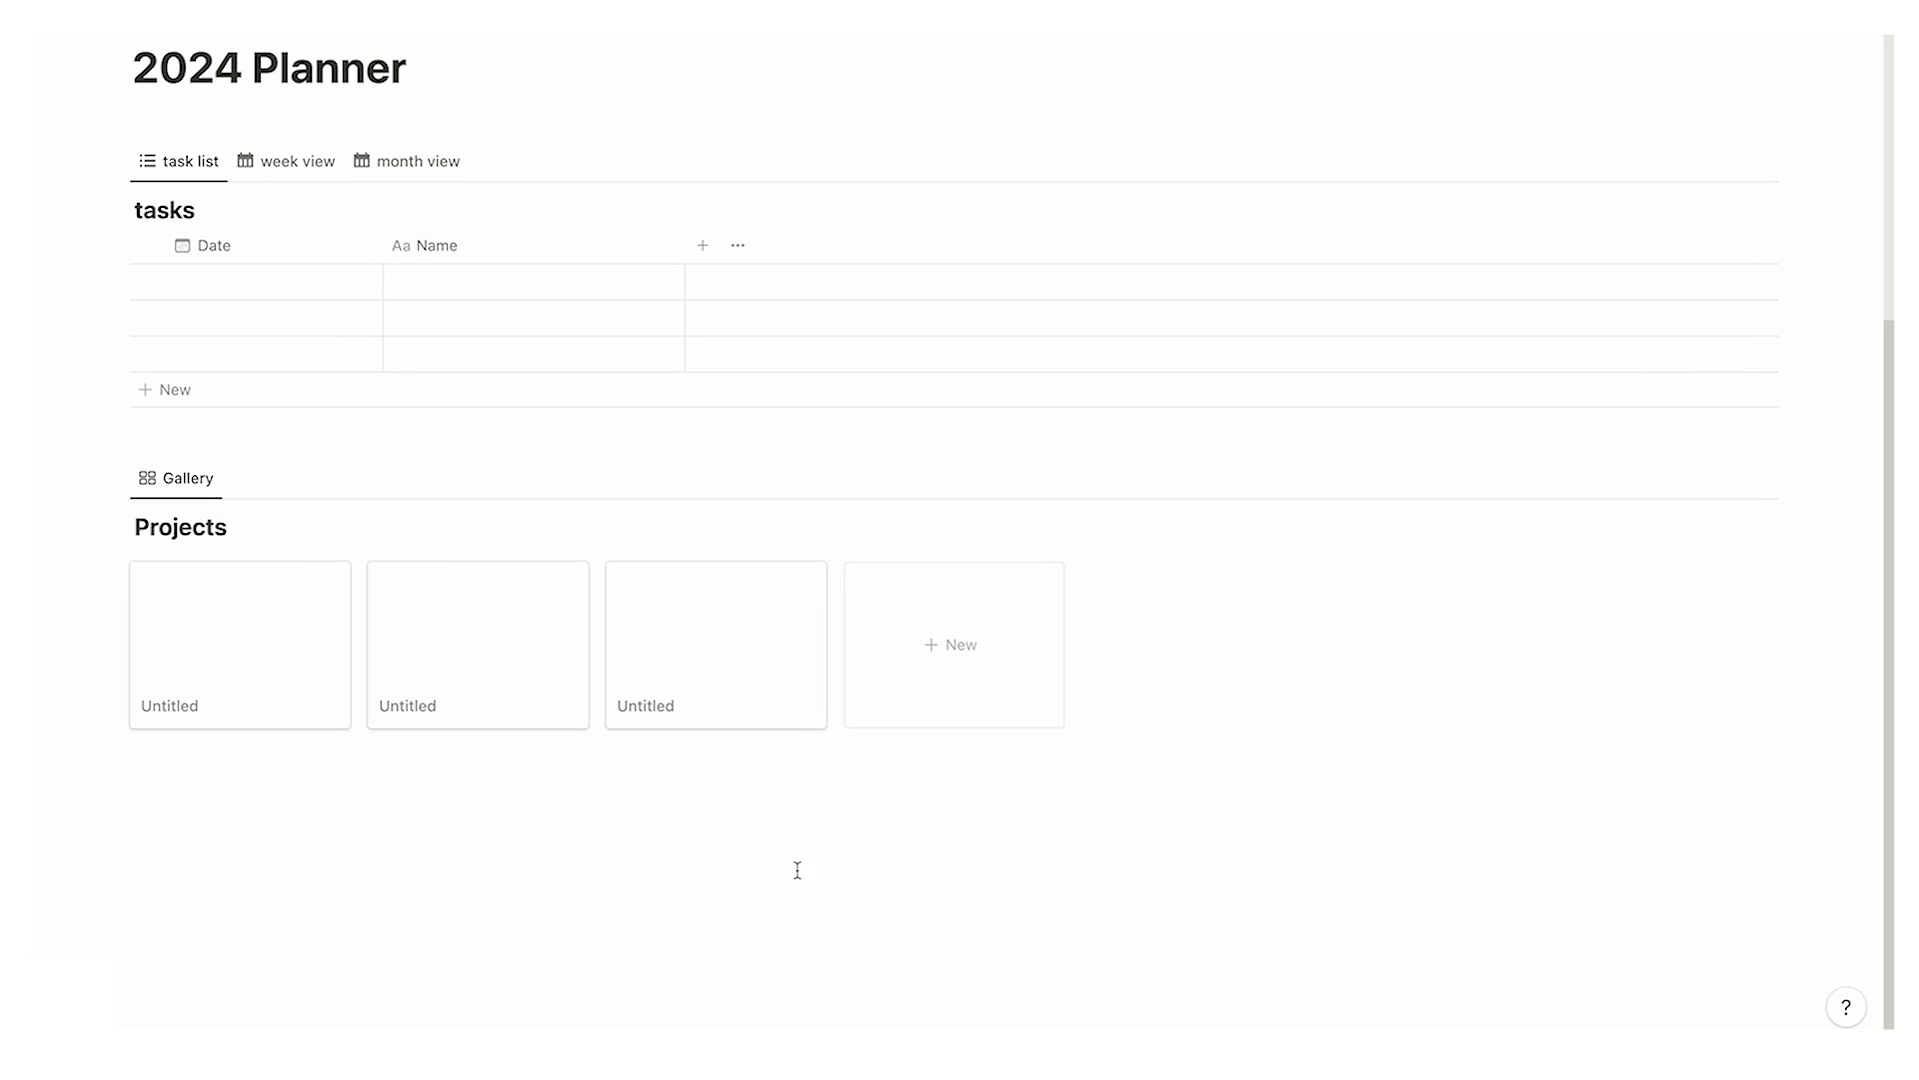
Step: Name the three blank Projects cards "Start a Business", "Lose 10kg" and "Get a New Job"
left_click(259, 670)
type("S")
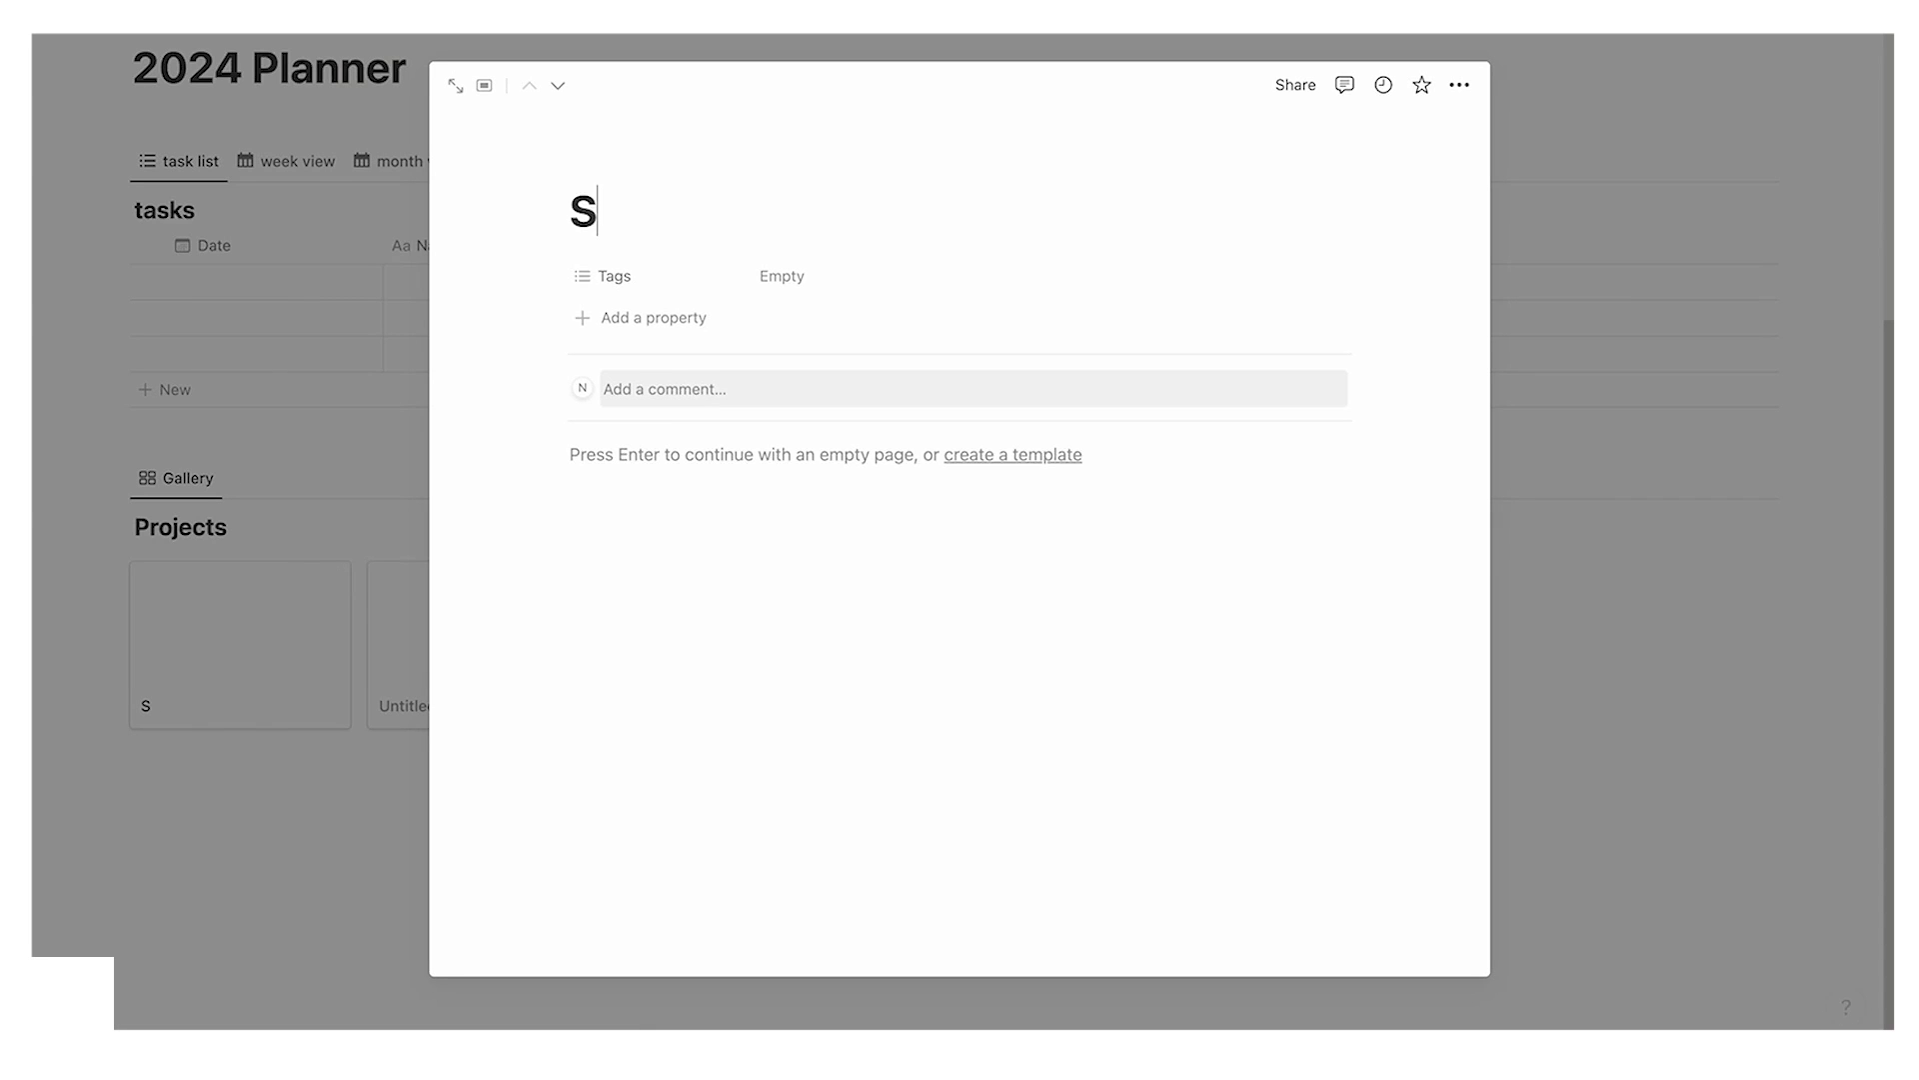
type("tart a Busin")
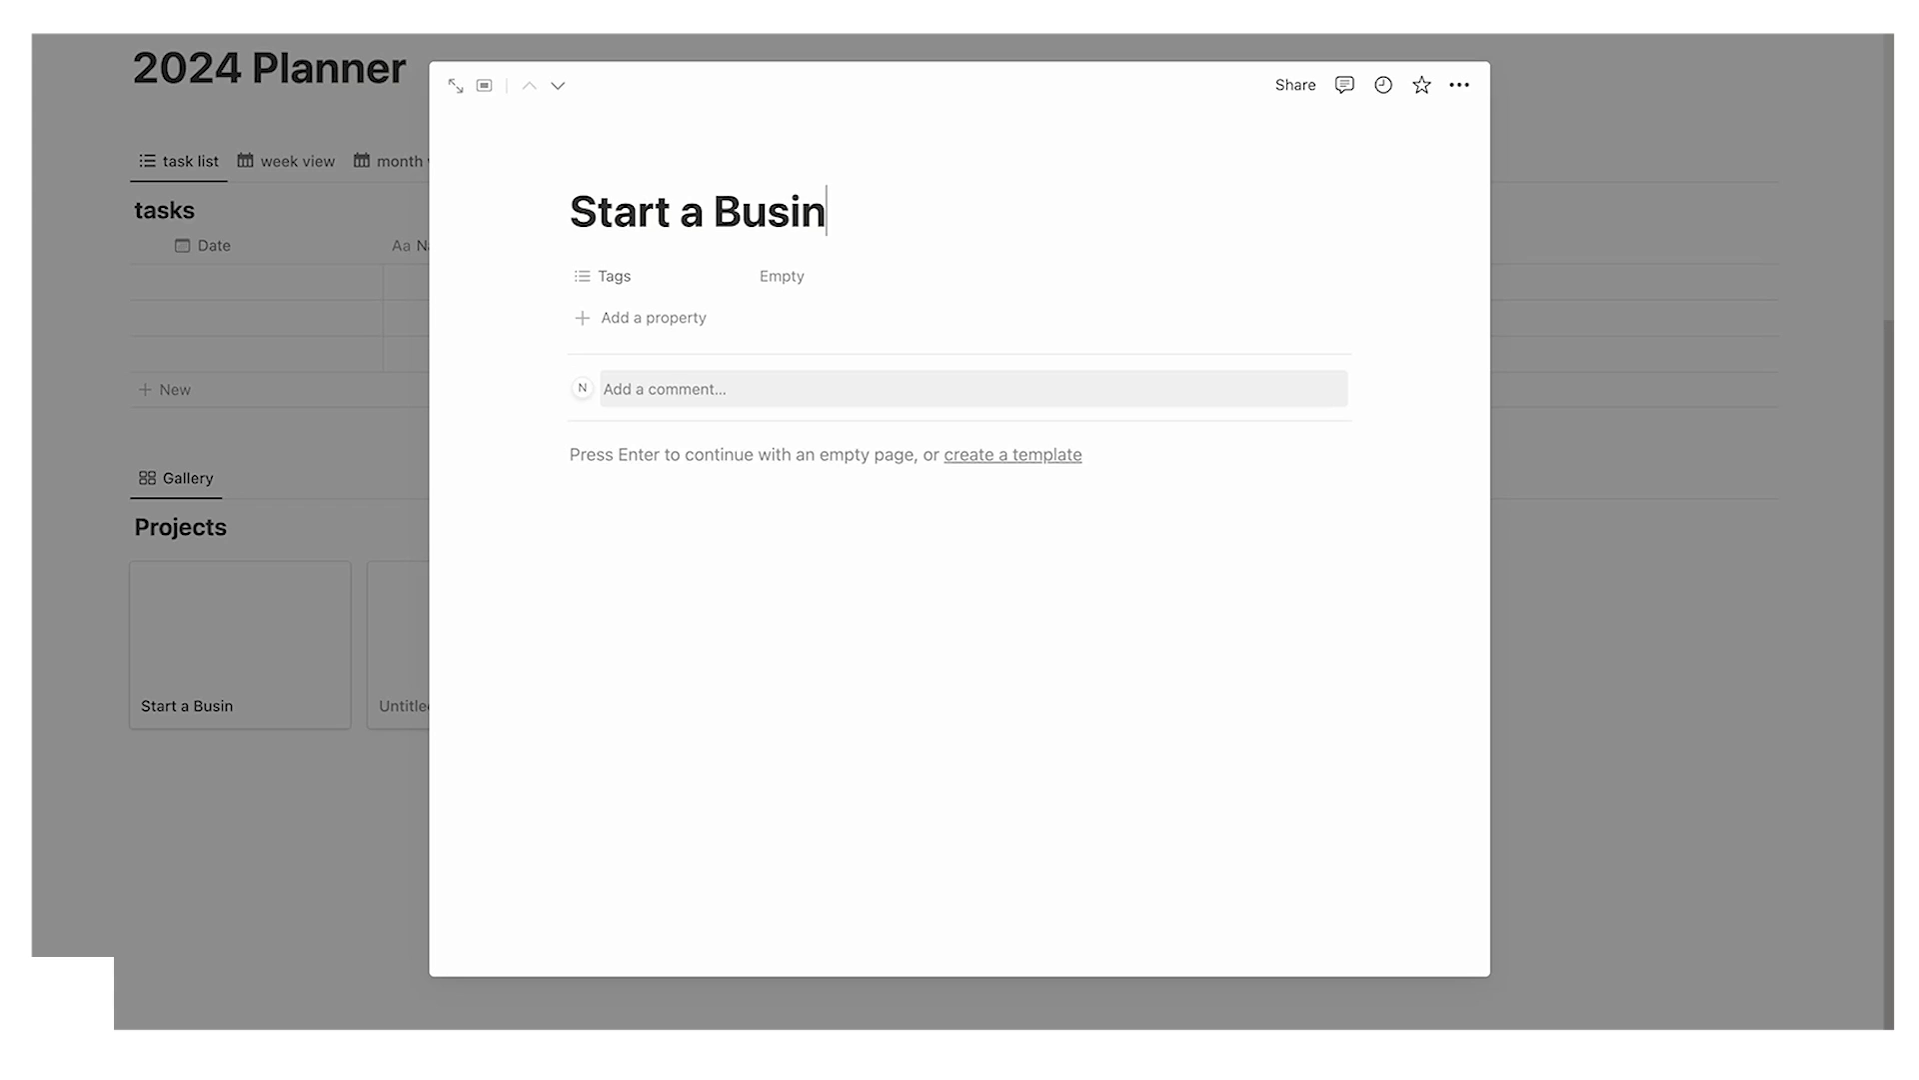
type("ess")
key("Escape")
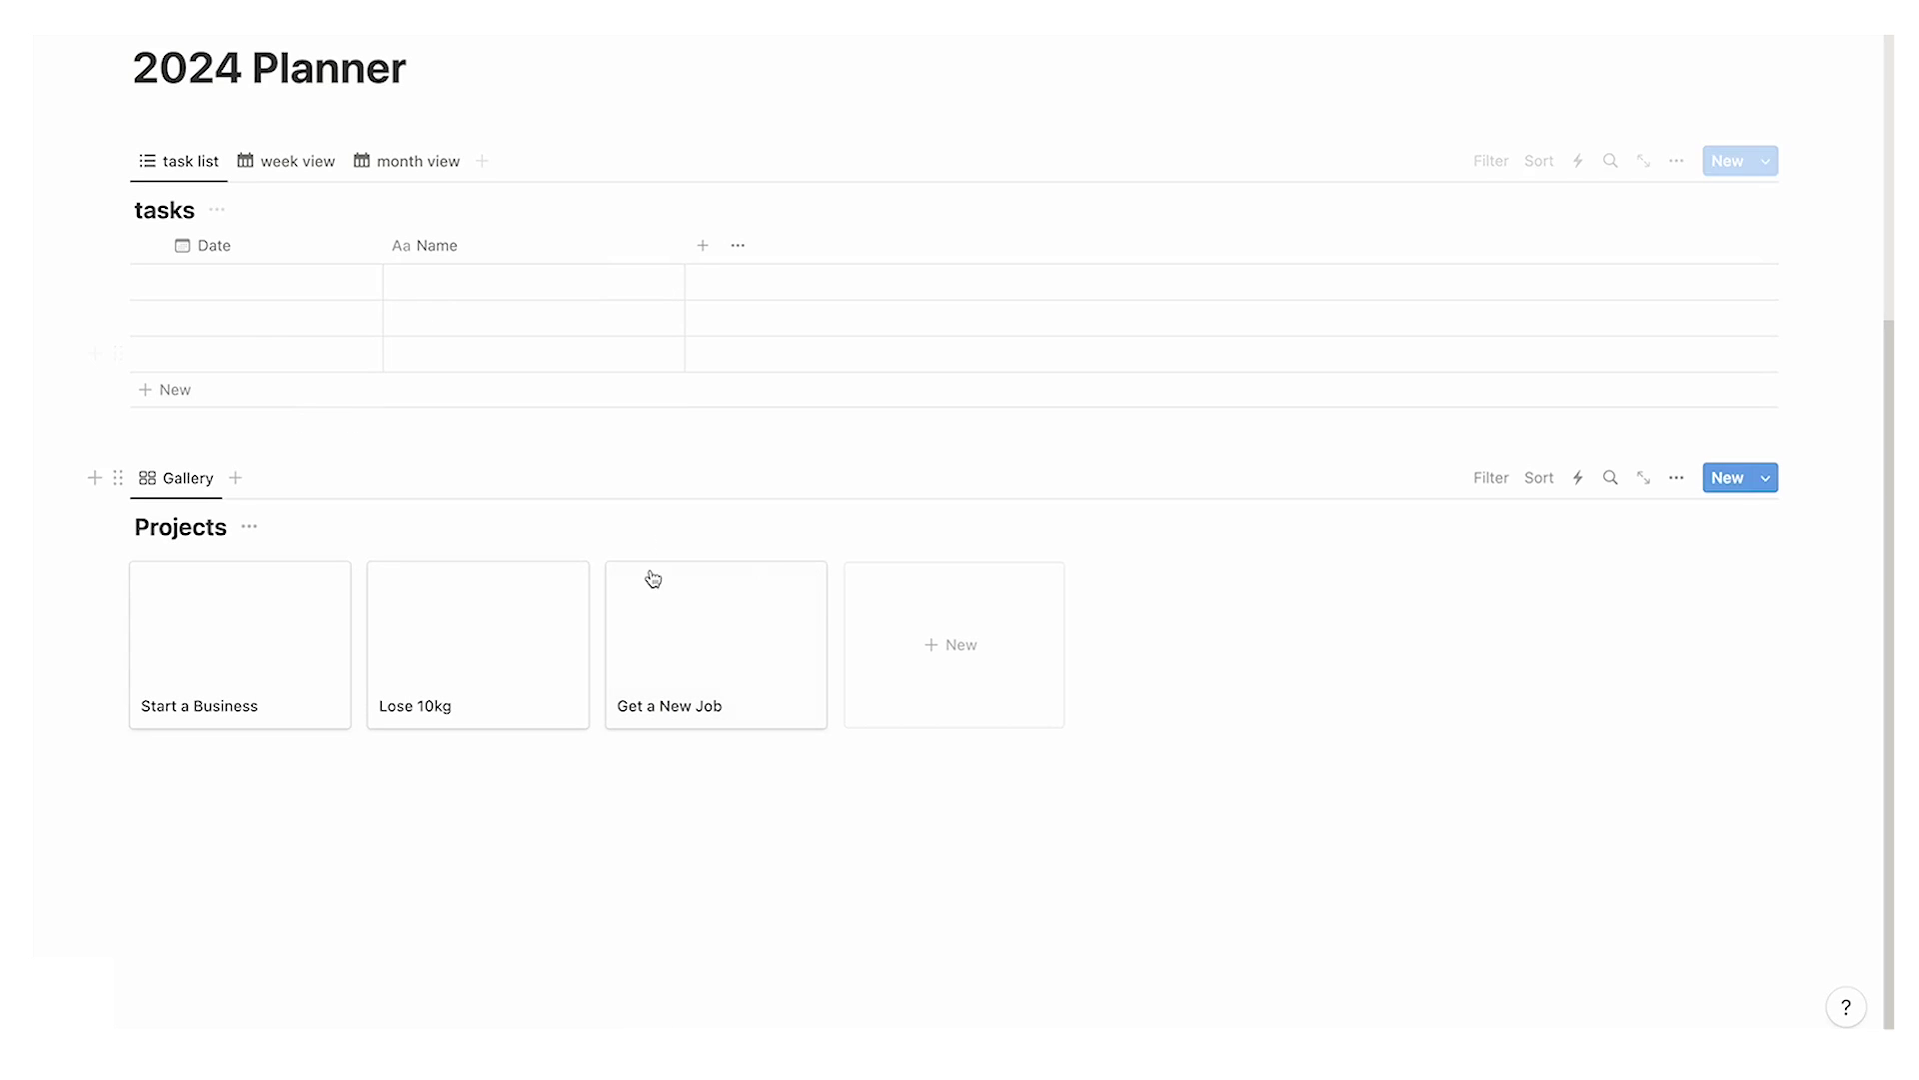
Step: Add a Relation property to the tasks database linked to Projects, with Show on Projects enabled to make it two-way
left_click(705, 250)
scroll(1619, 365, "down", 2)
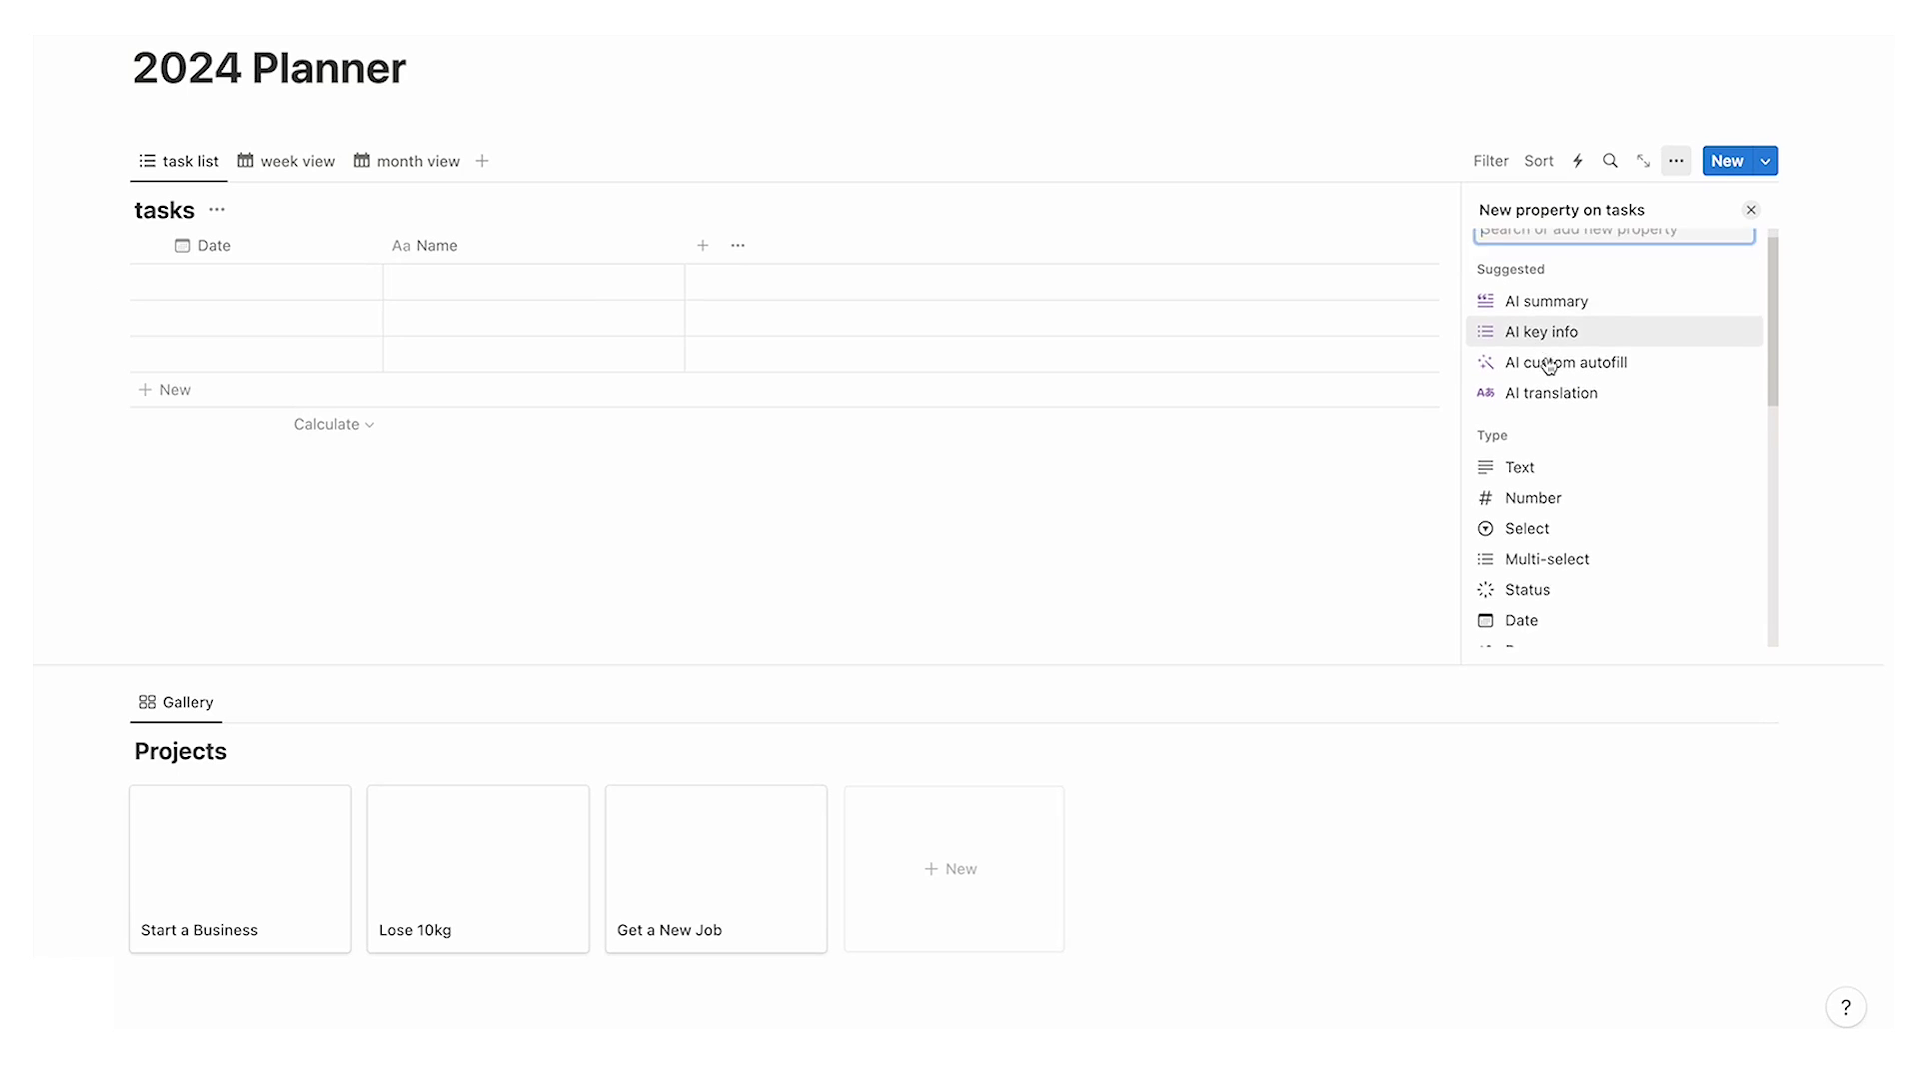
scroll(1550, 373, "down", 5)
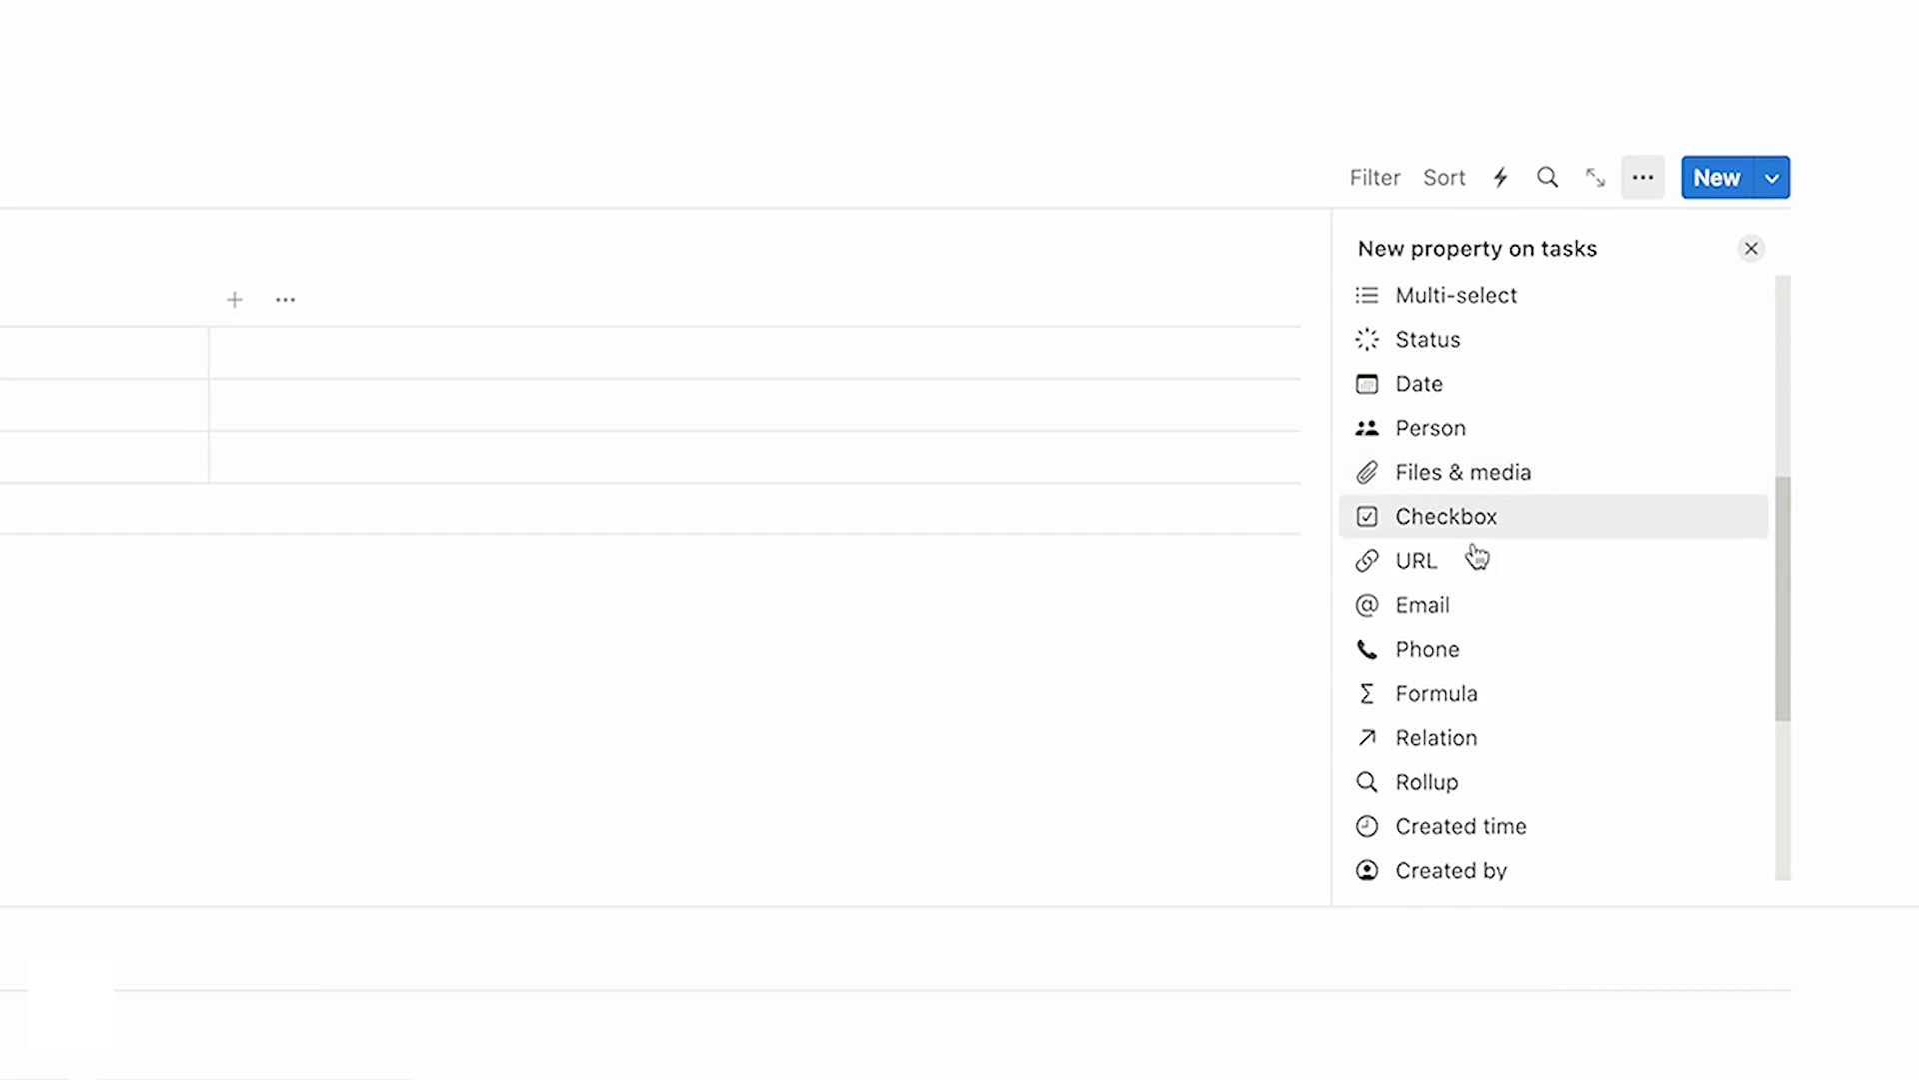
left_click(1489, 737)
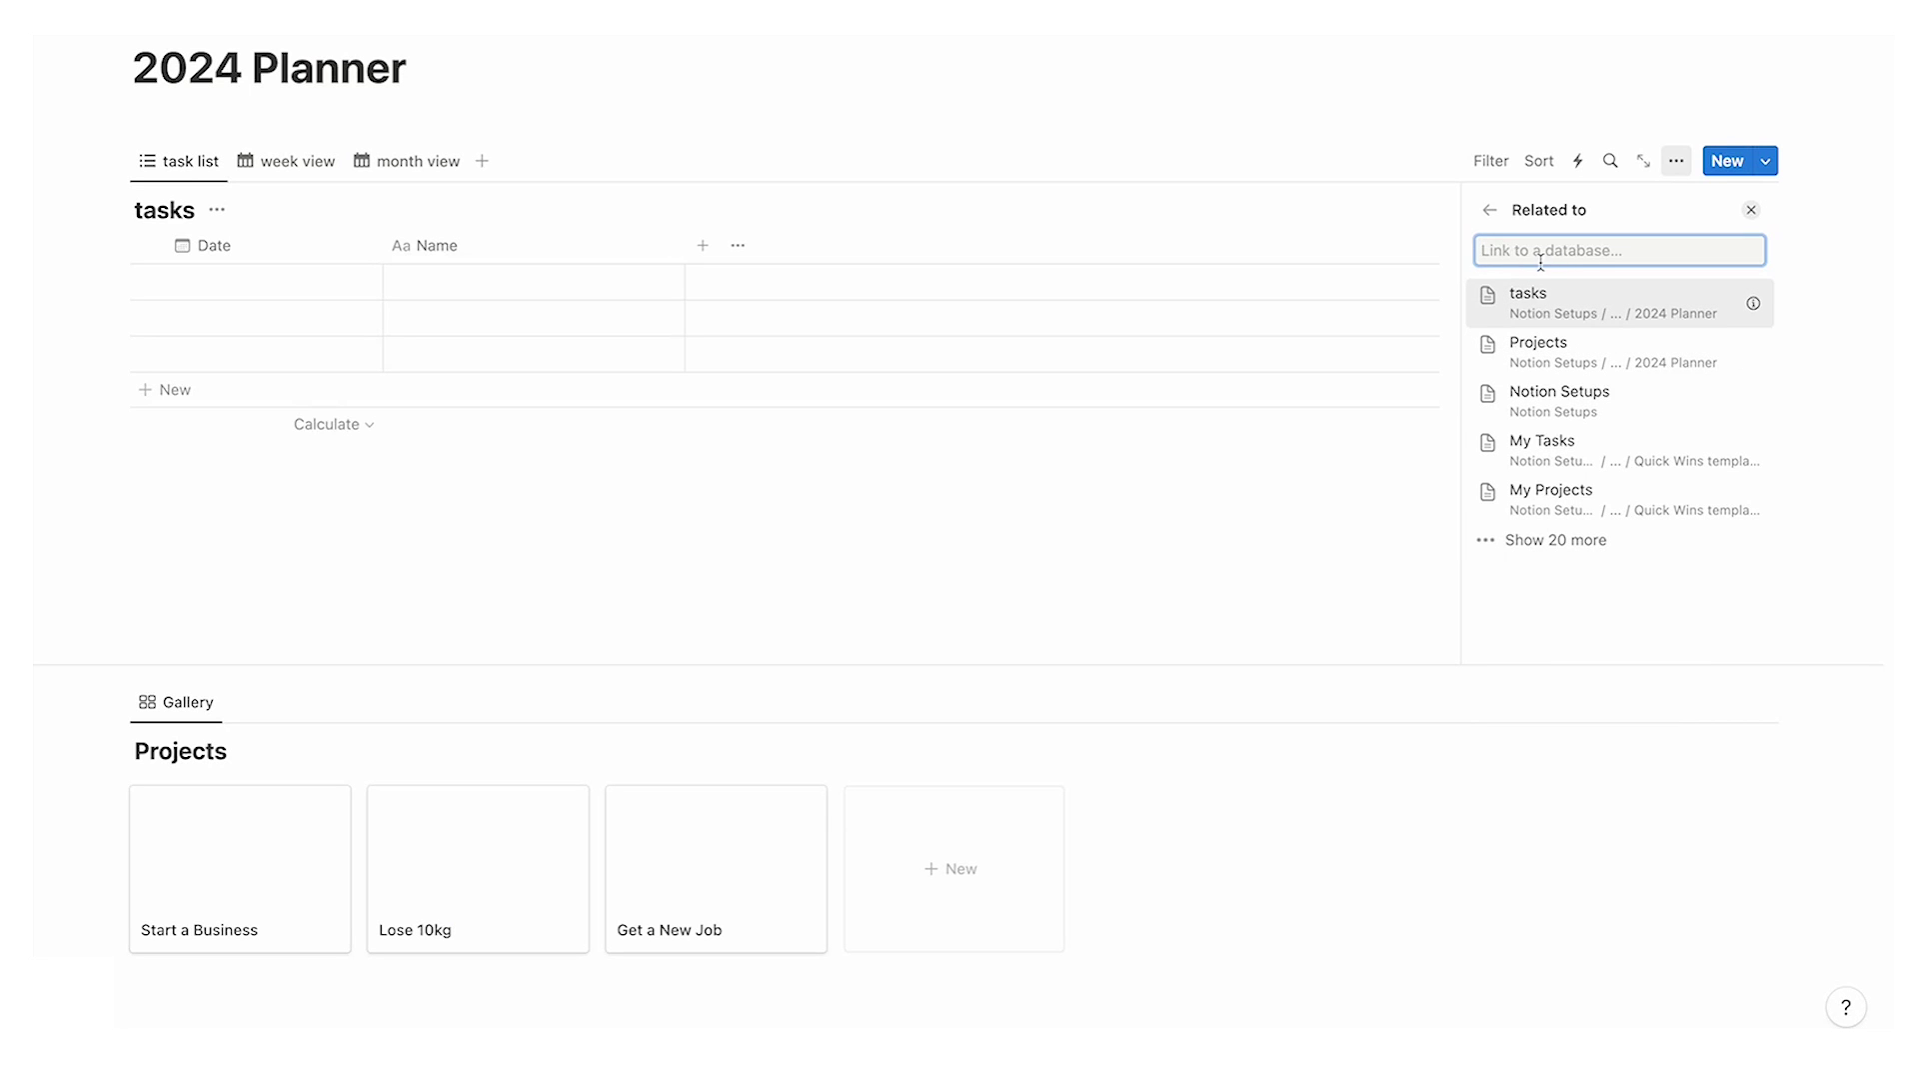
left_click(1561, 348)
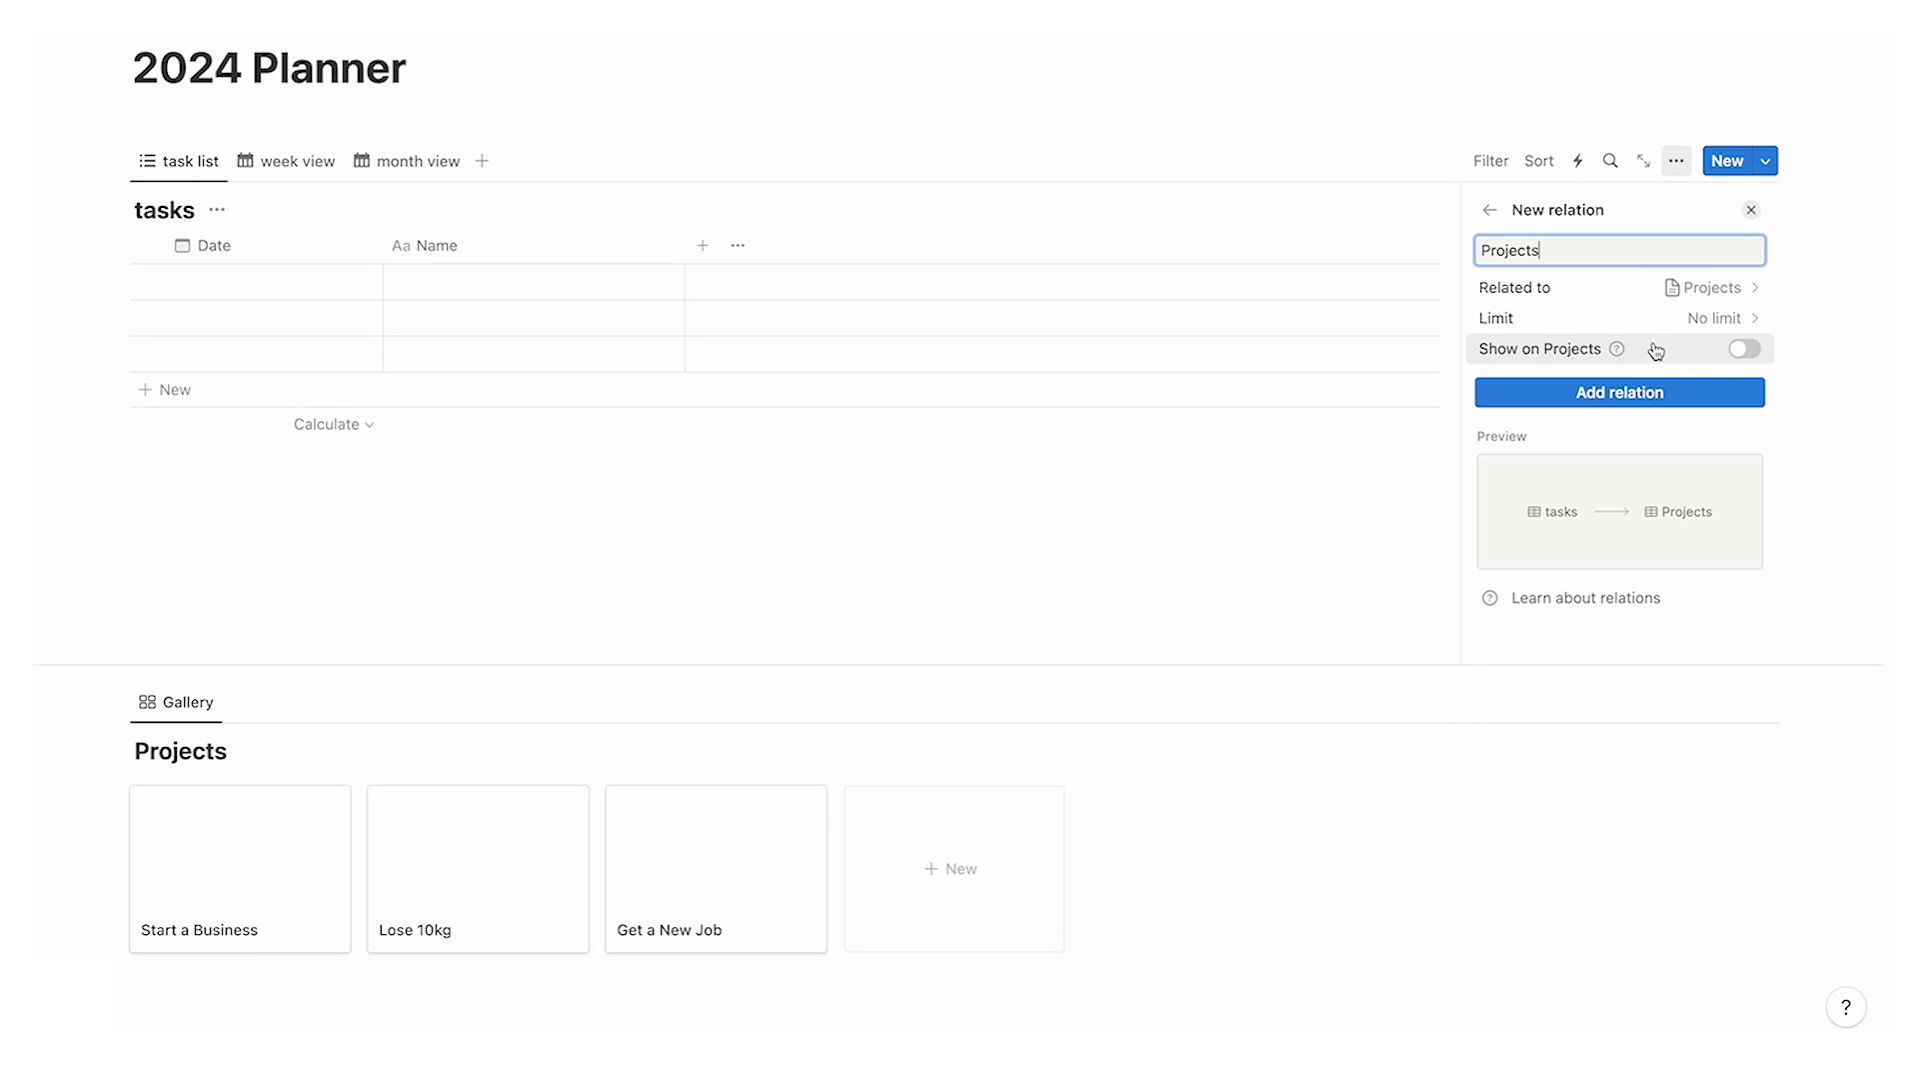
mouse_move(1605, 355)
left_click(1735, 352)
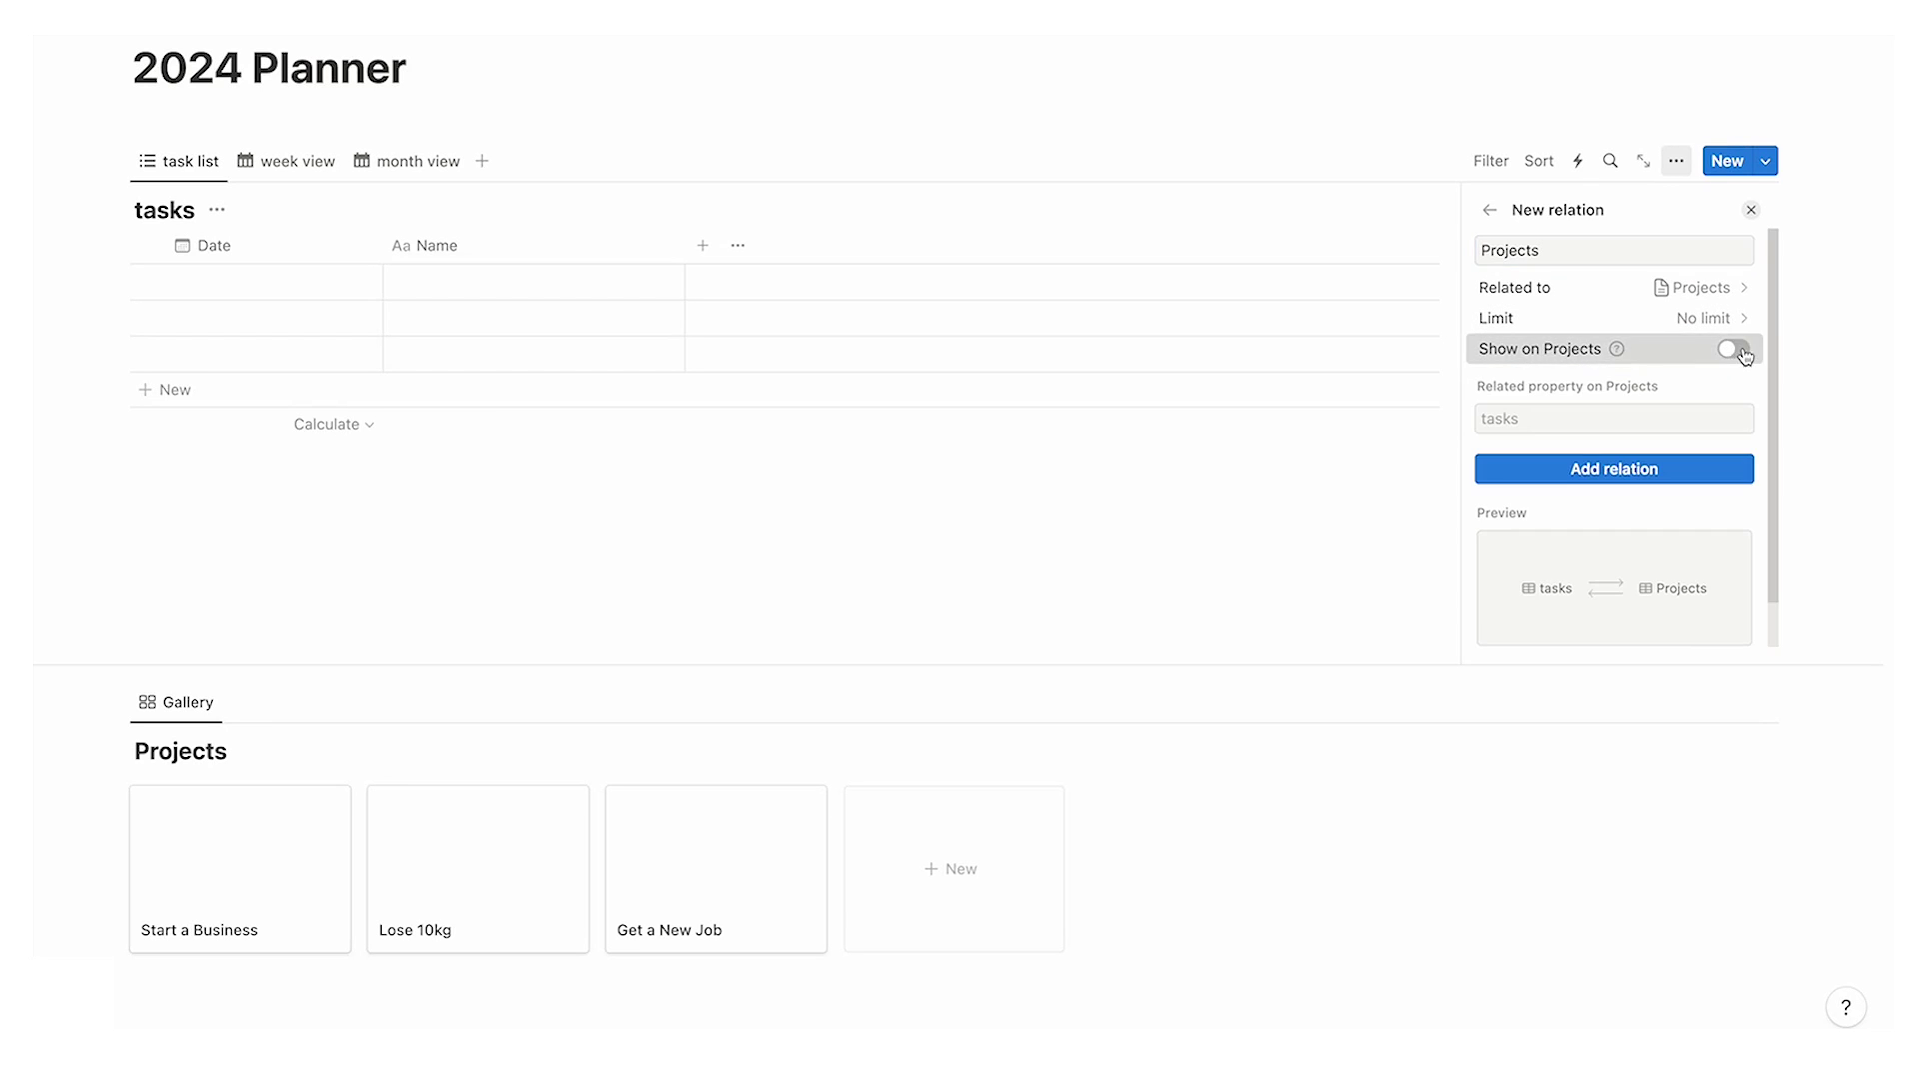
left_click(1604, 461)
left_click(1115, 551)
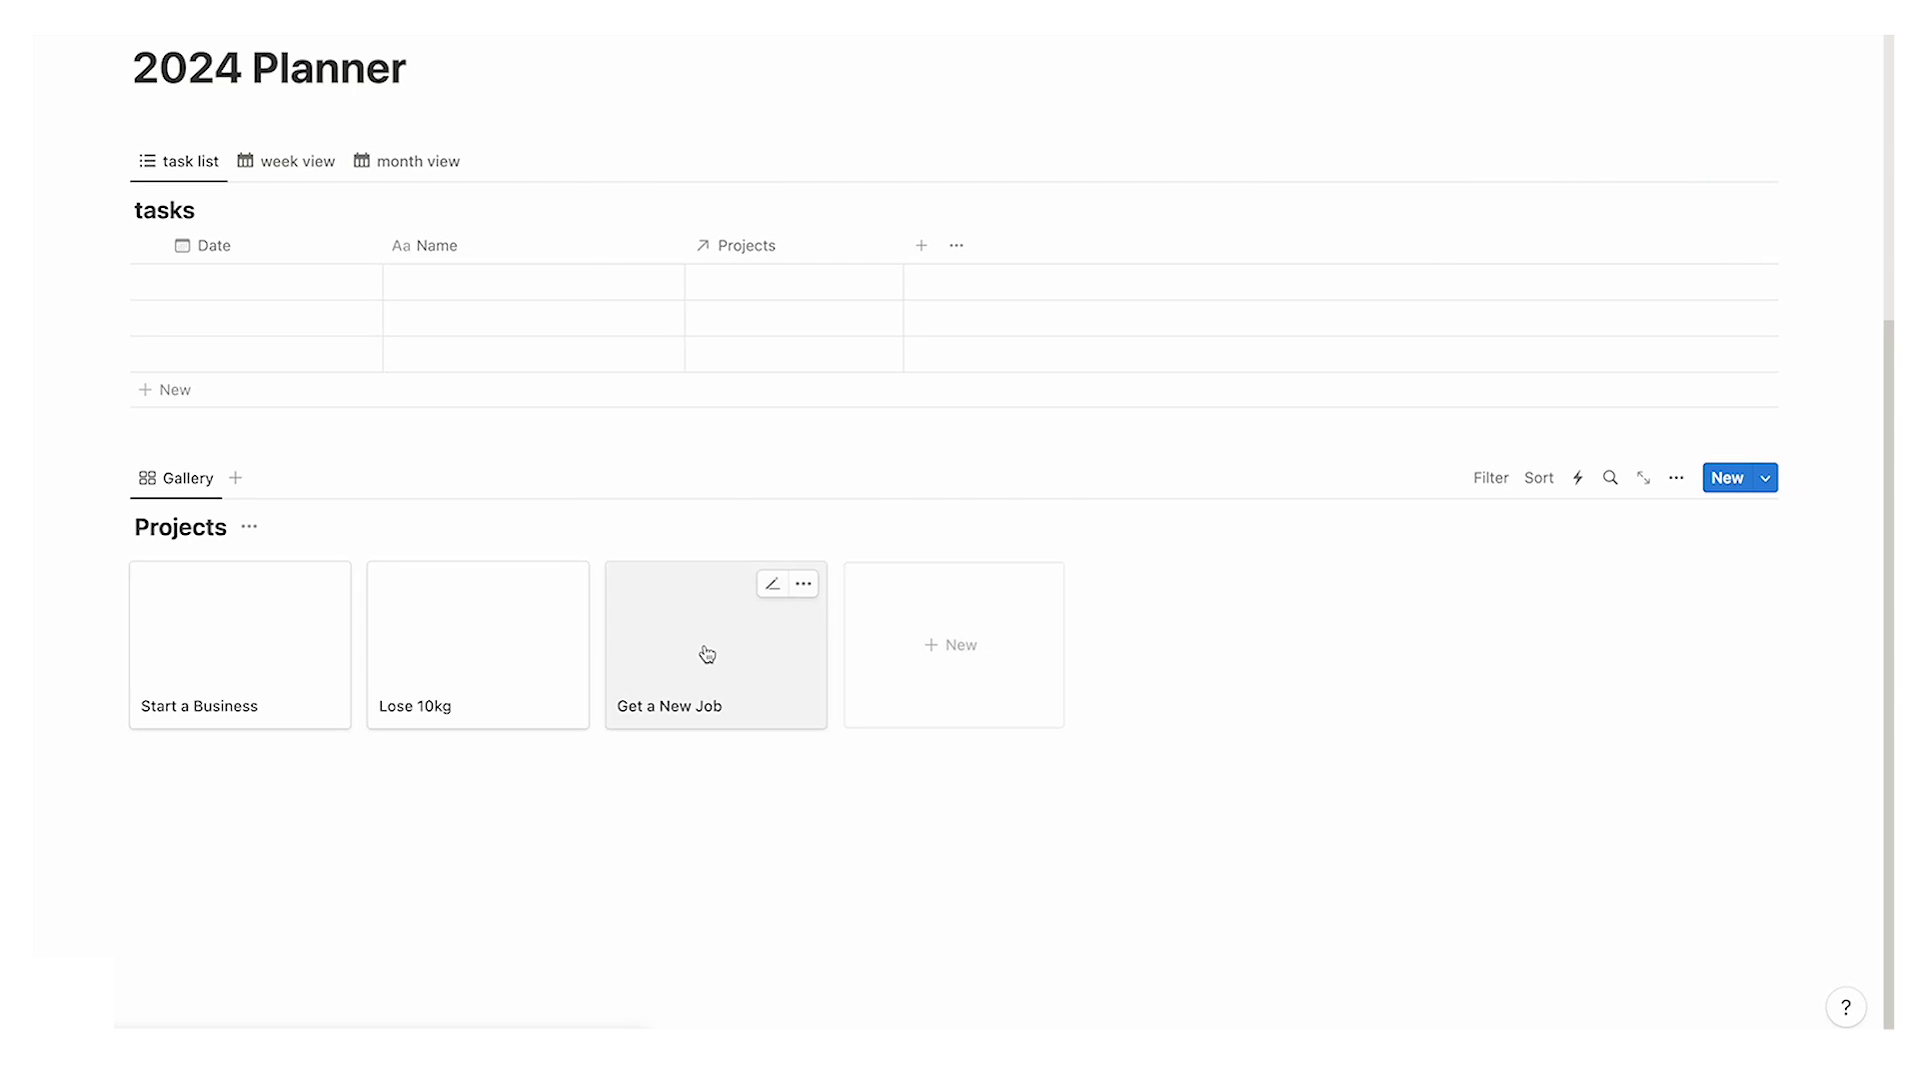
Step: Open the Get a New Job project and examine its tasks relation property
left_click(767, 645)
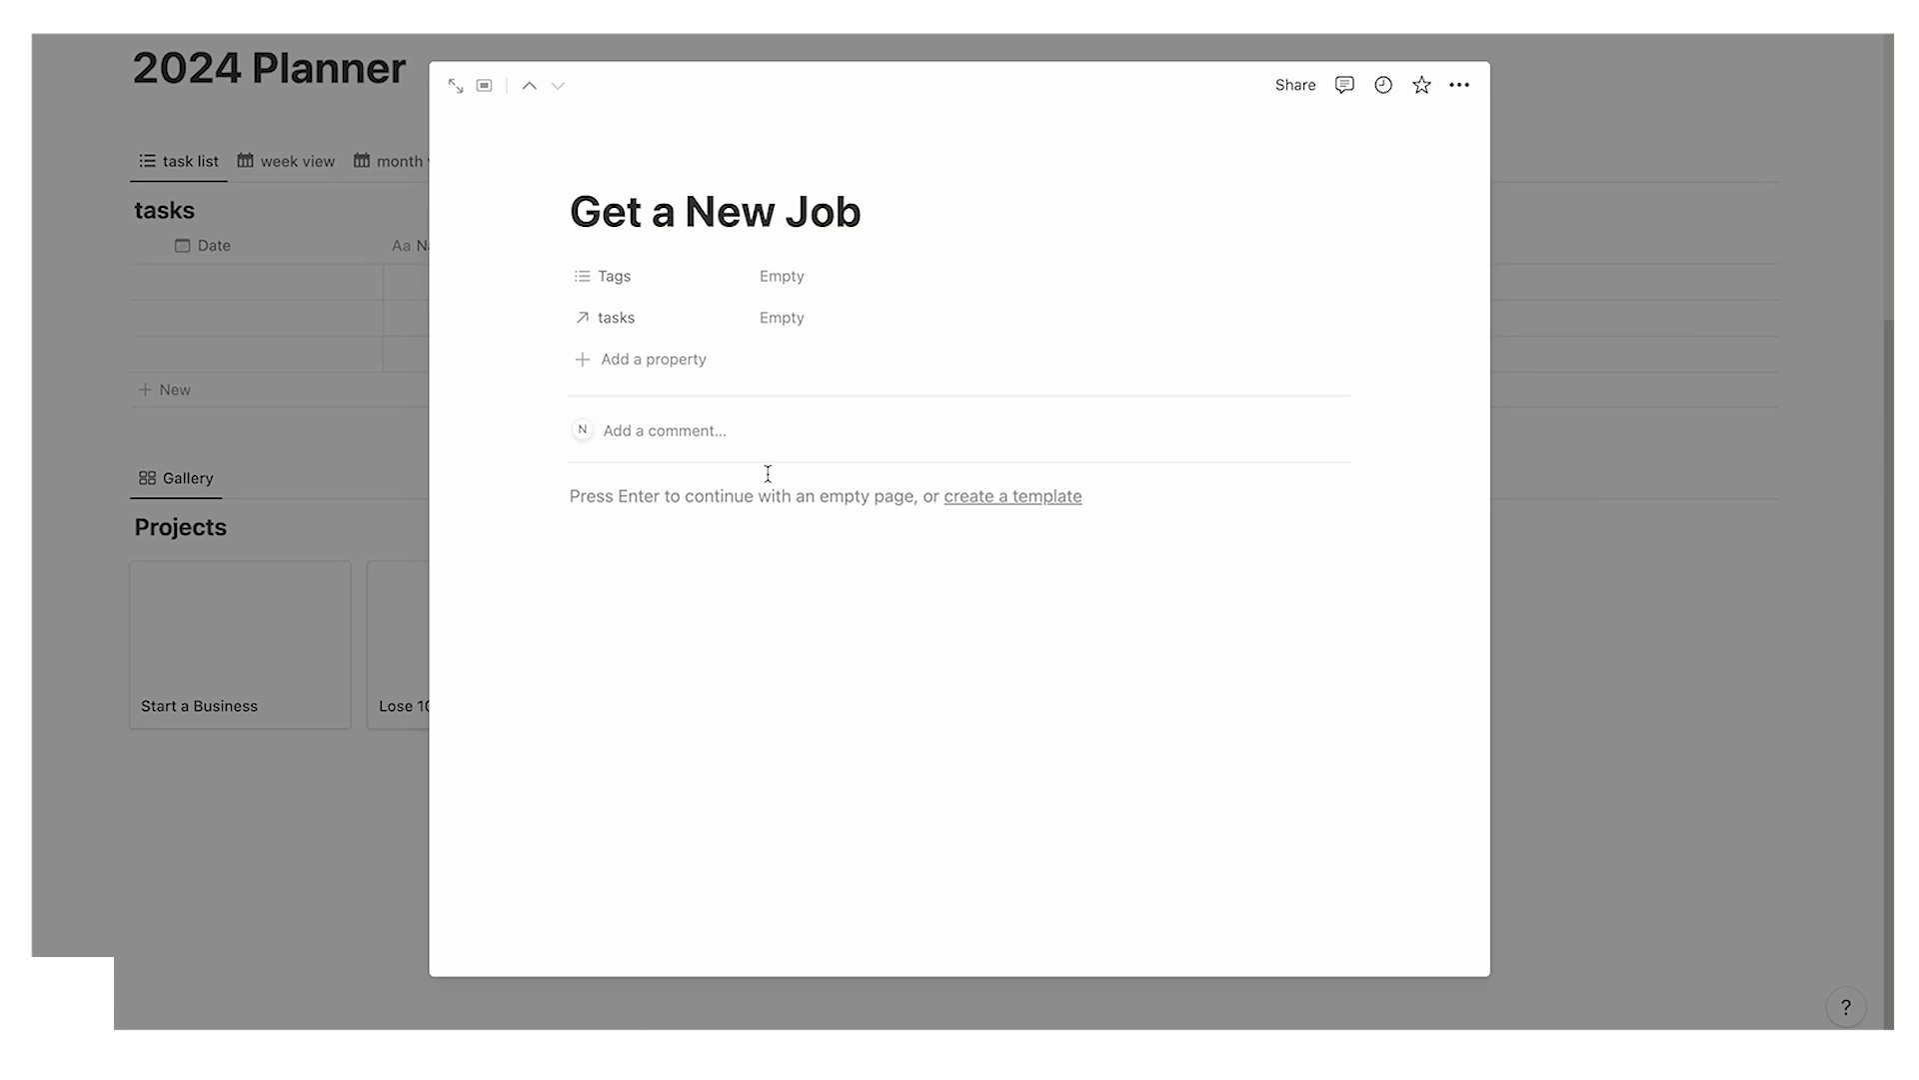
left_click(790, 322)
key("Escape")
key("Escape")
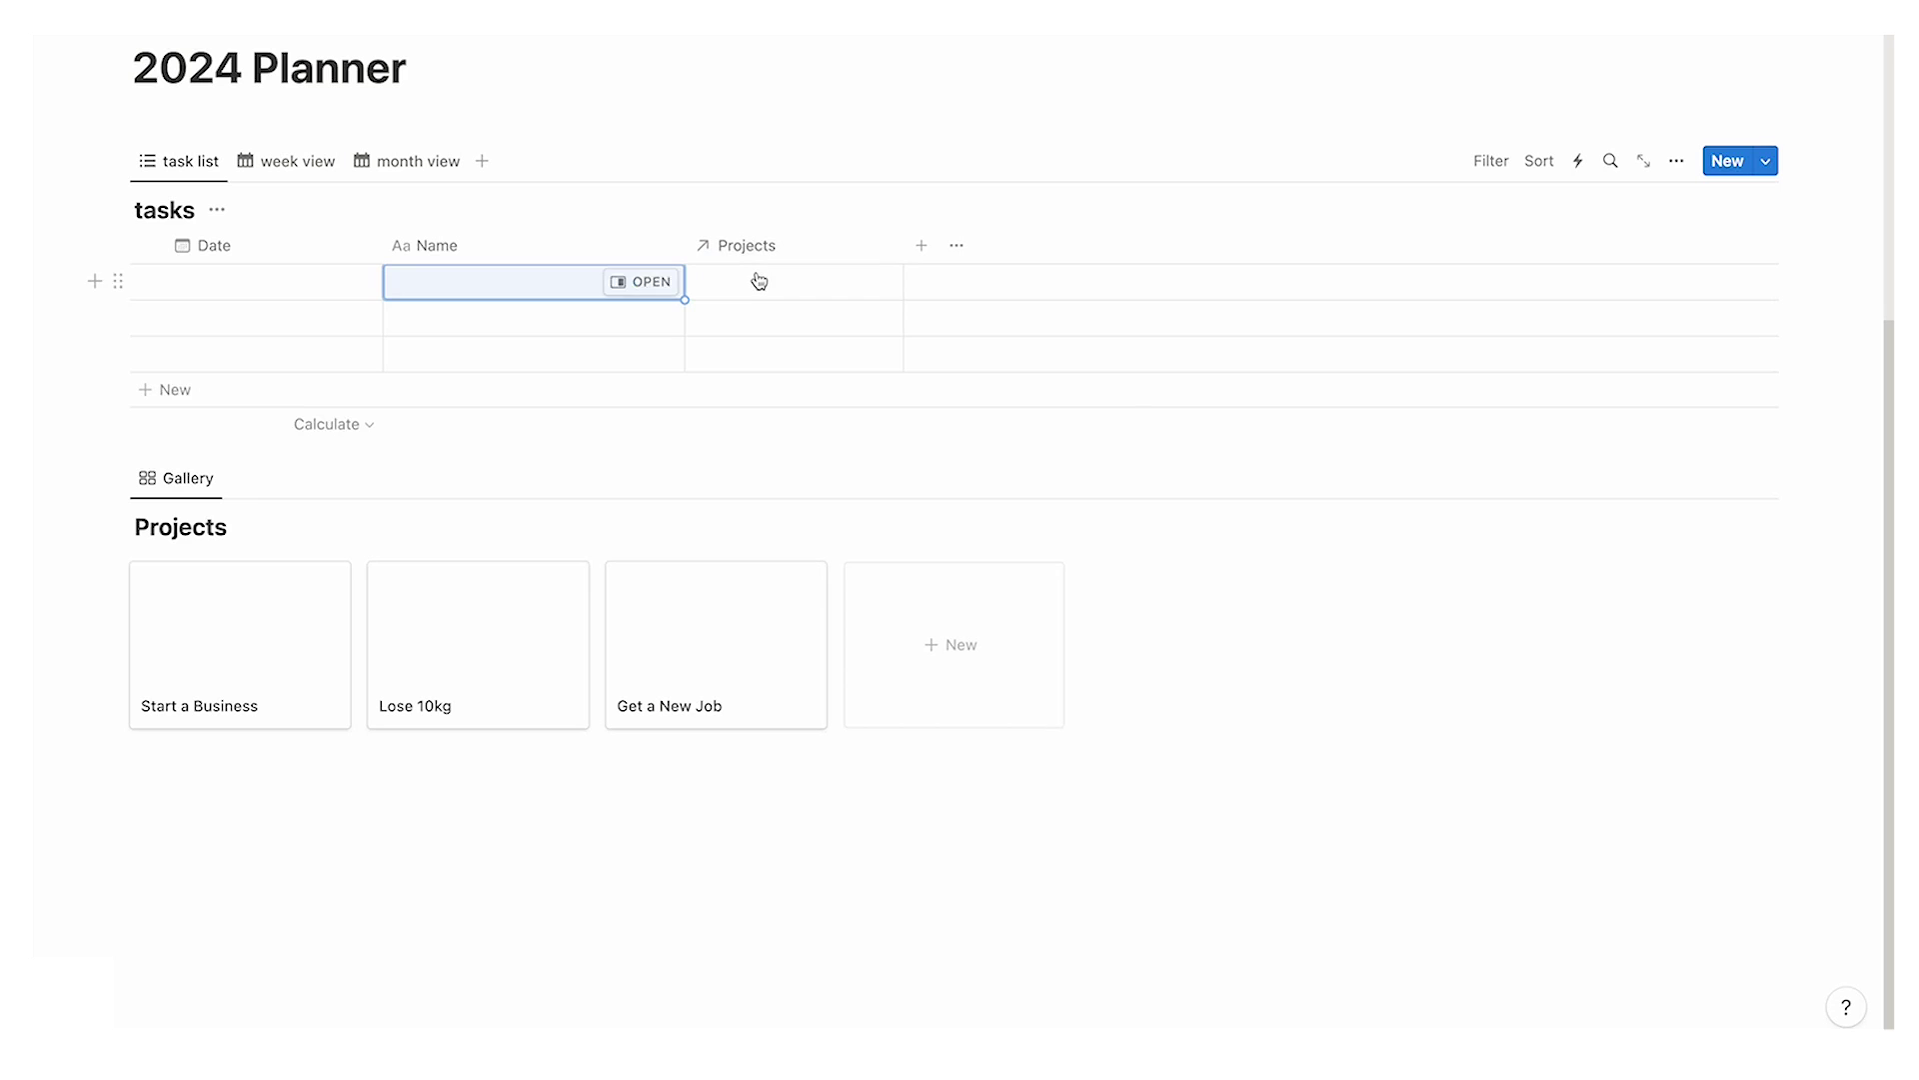
Step: Link the first task row to the Get a New Job project and name the task "Rewrite my resume"
left_click(754, 283)
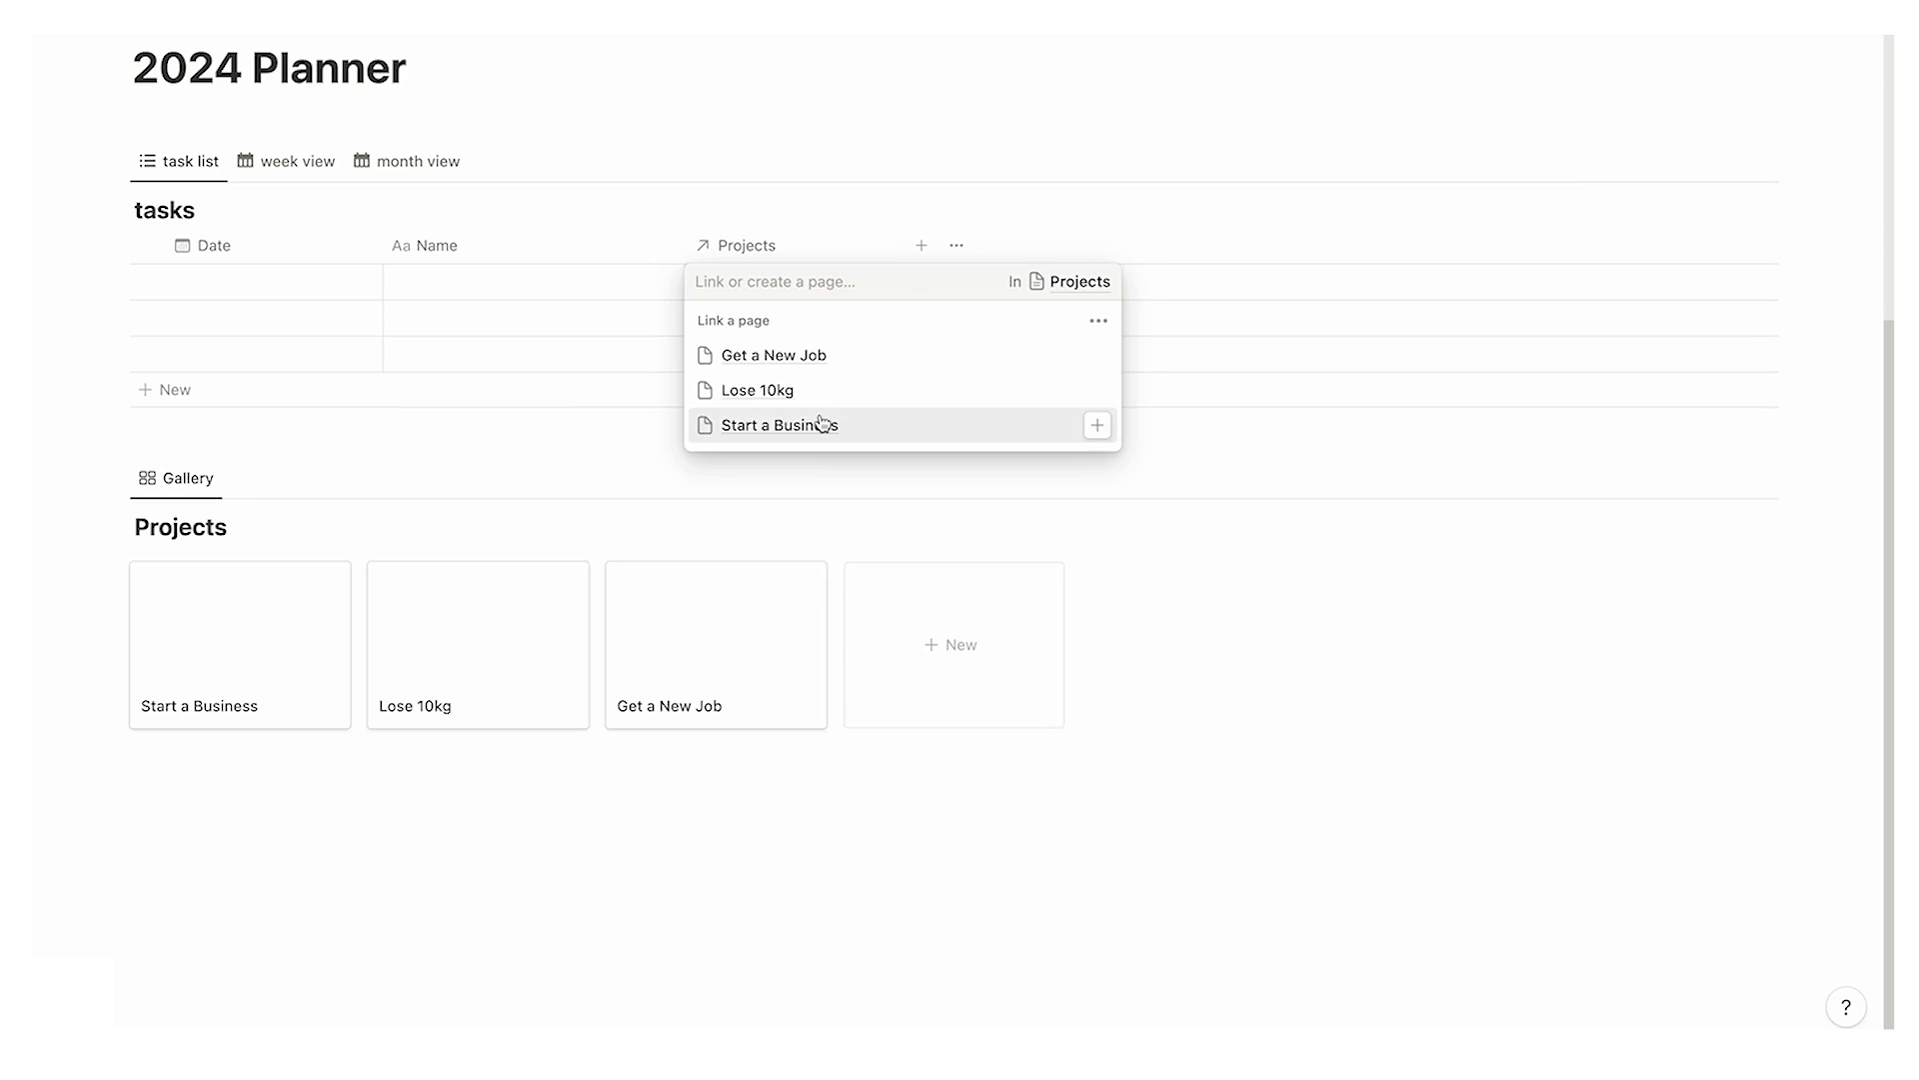
left_click(845, 362)
left_click(503, 290)
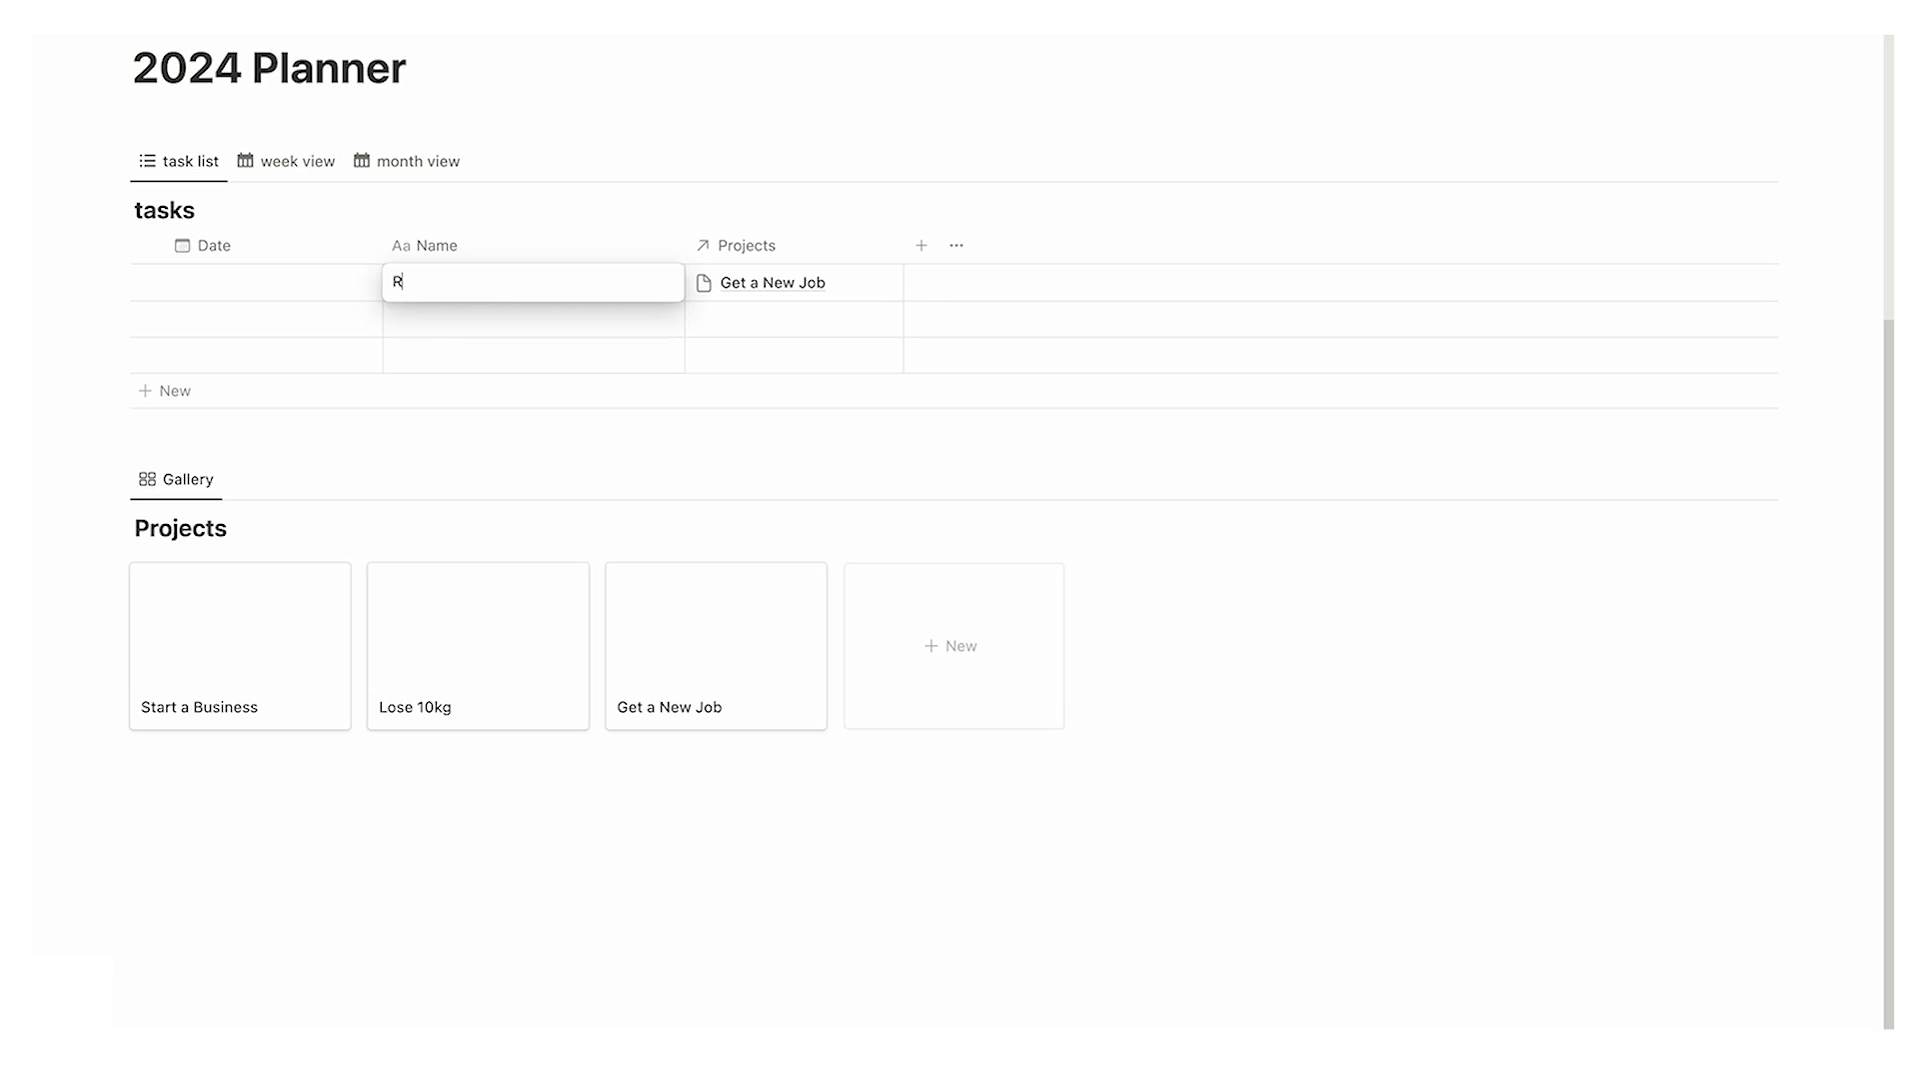
type("Rewrite my resum")
type("ea")
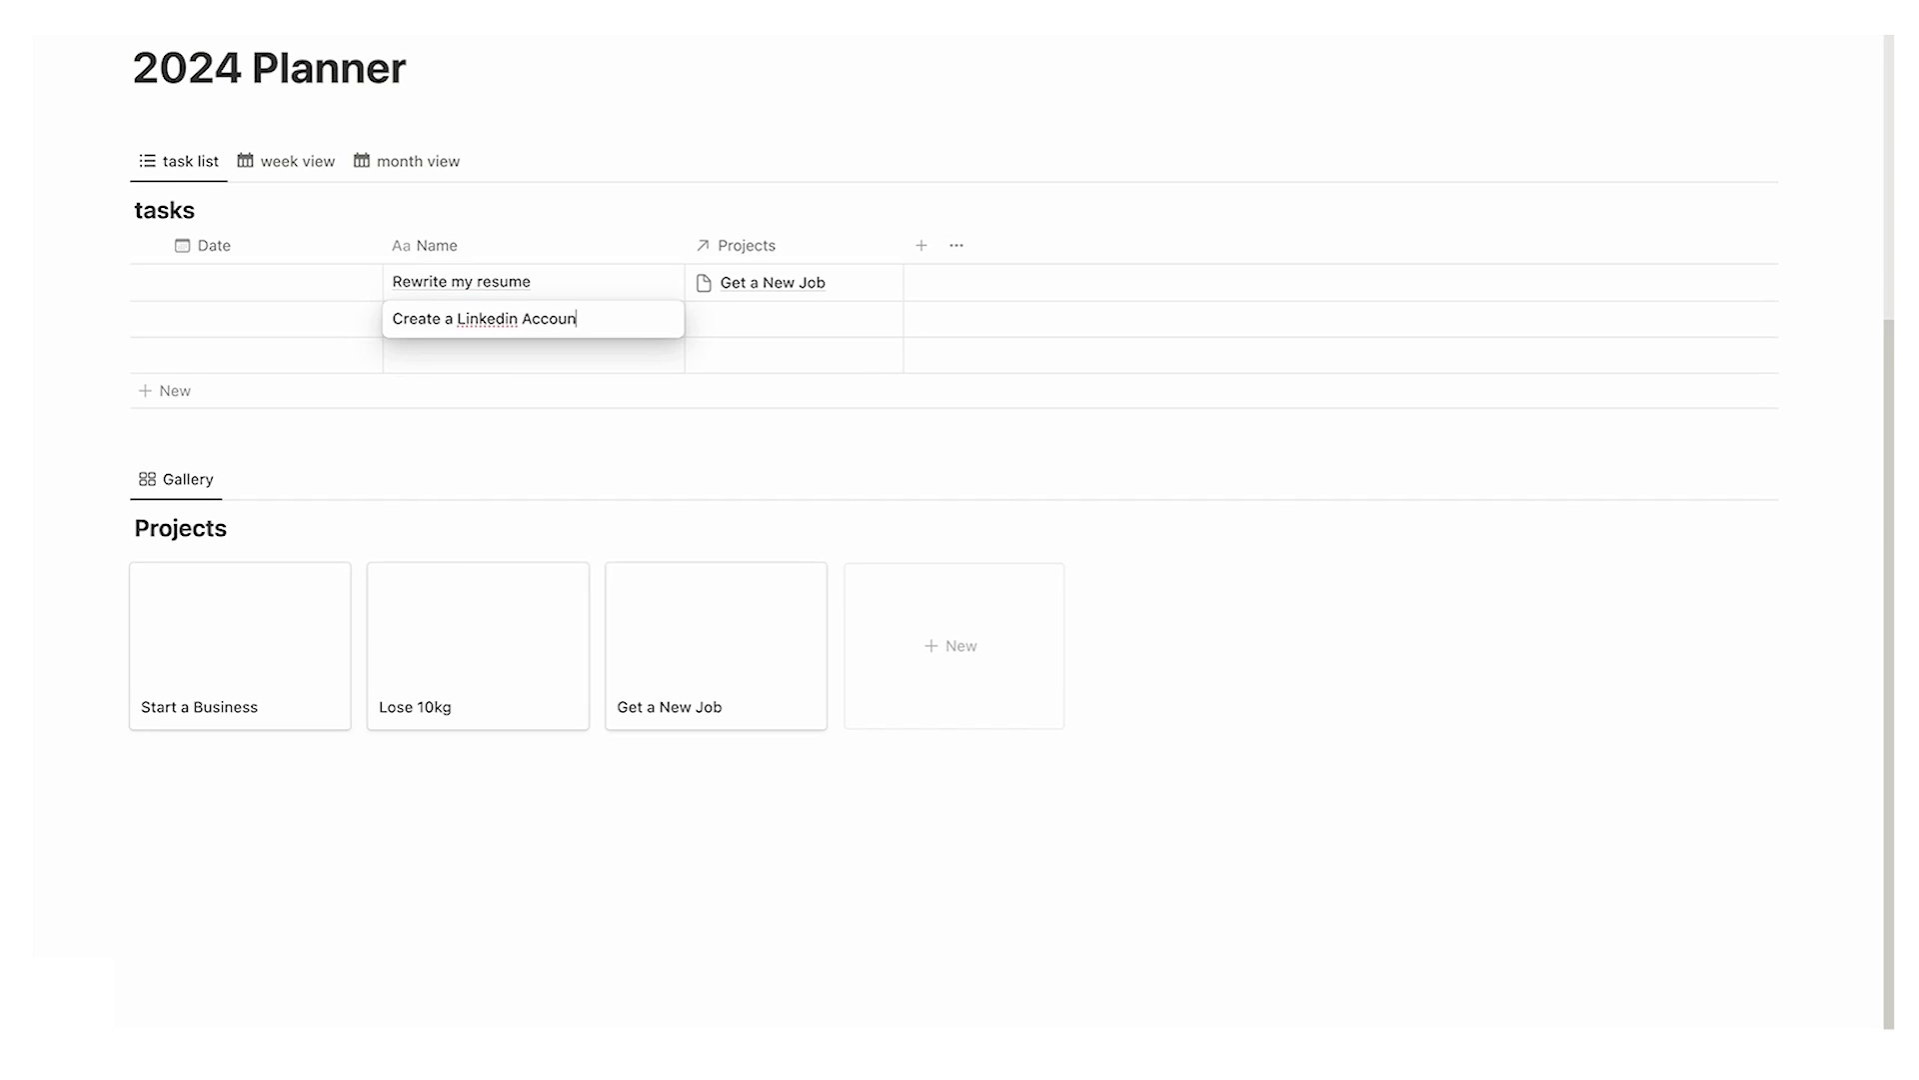
Step: Name the second task "Create a Linkedin Account" and link it to the Get a New Job project
type("t")
key("Return")
left_click(712, 318)
left_click(774, 392)
key("Escape")
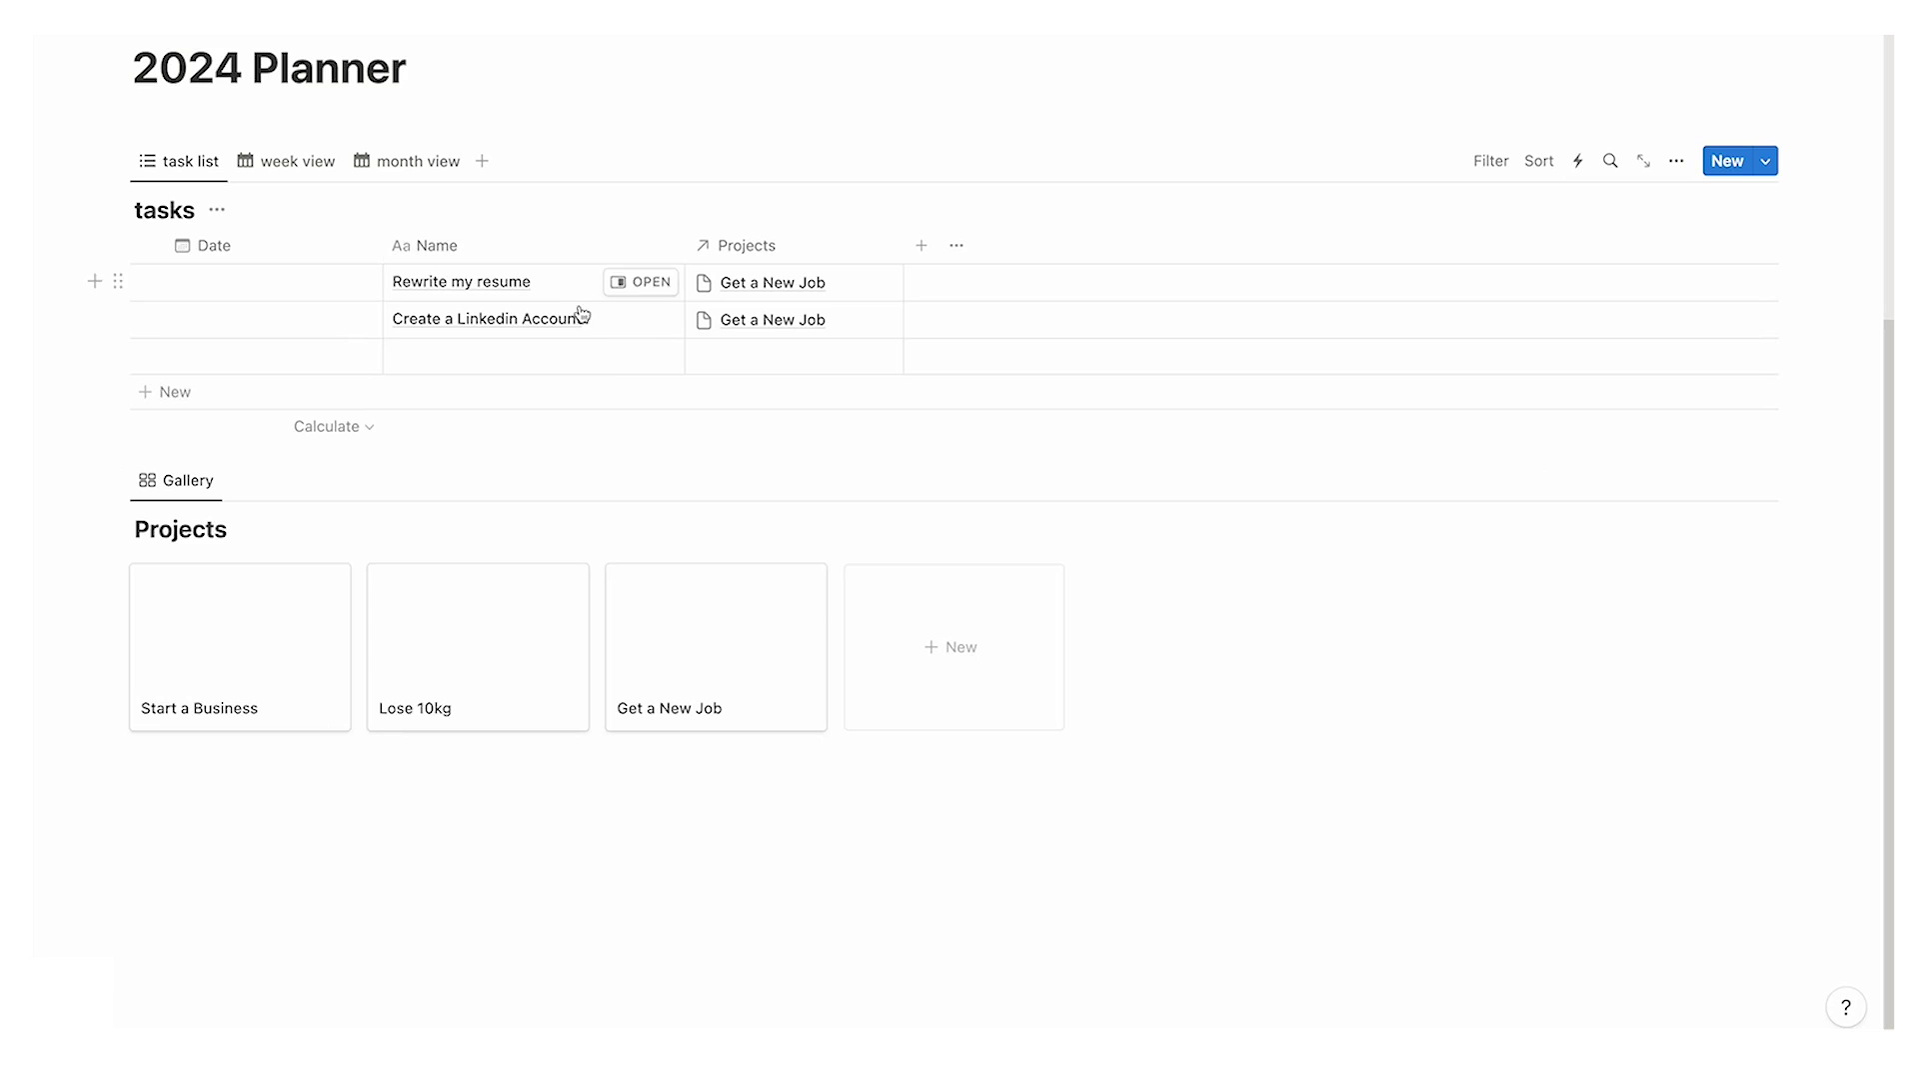
Step: Check the linked tasks on the Get a New Job page, and delete the tasks database's Projects relation together with its related property
left_click(686, 655)
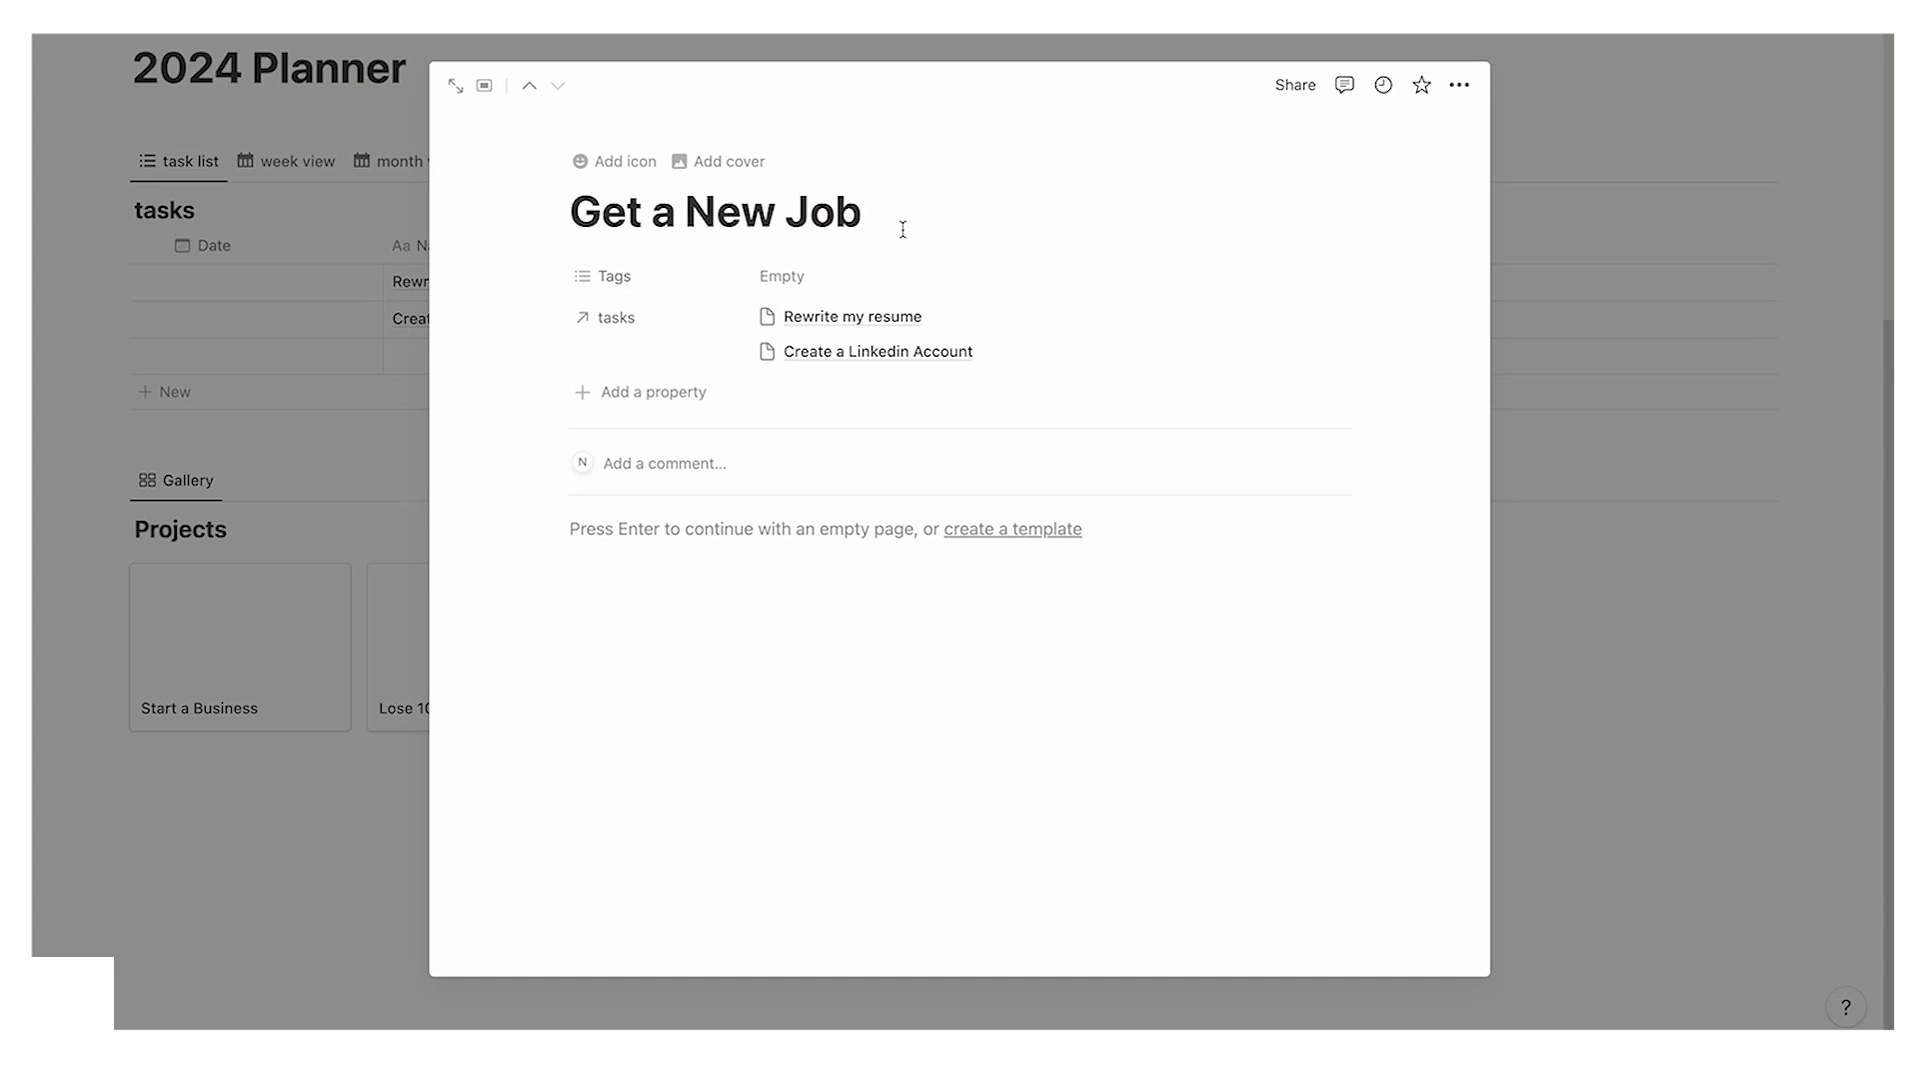
left_click(1686, 394)
left_click(793, 251)
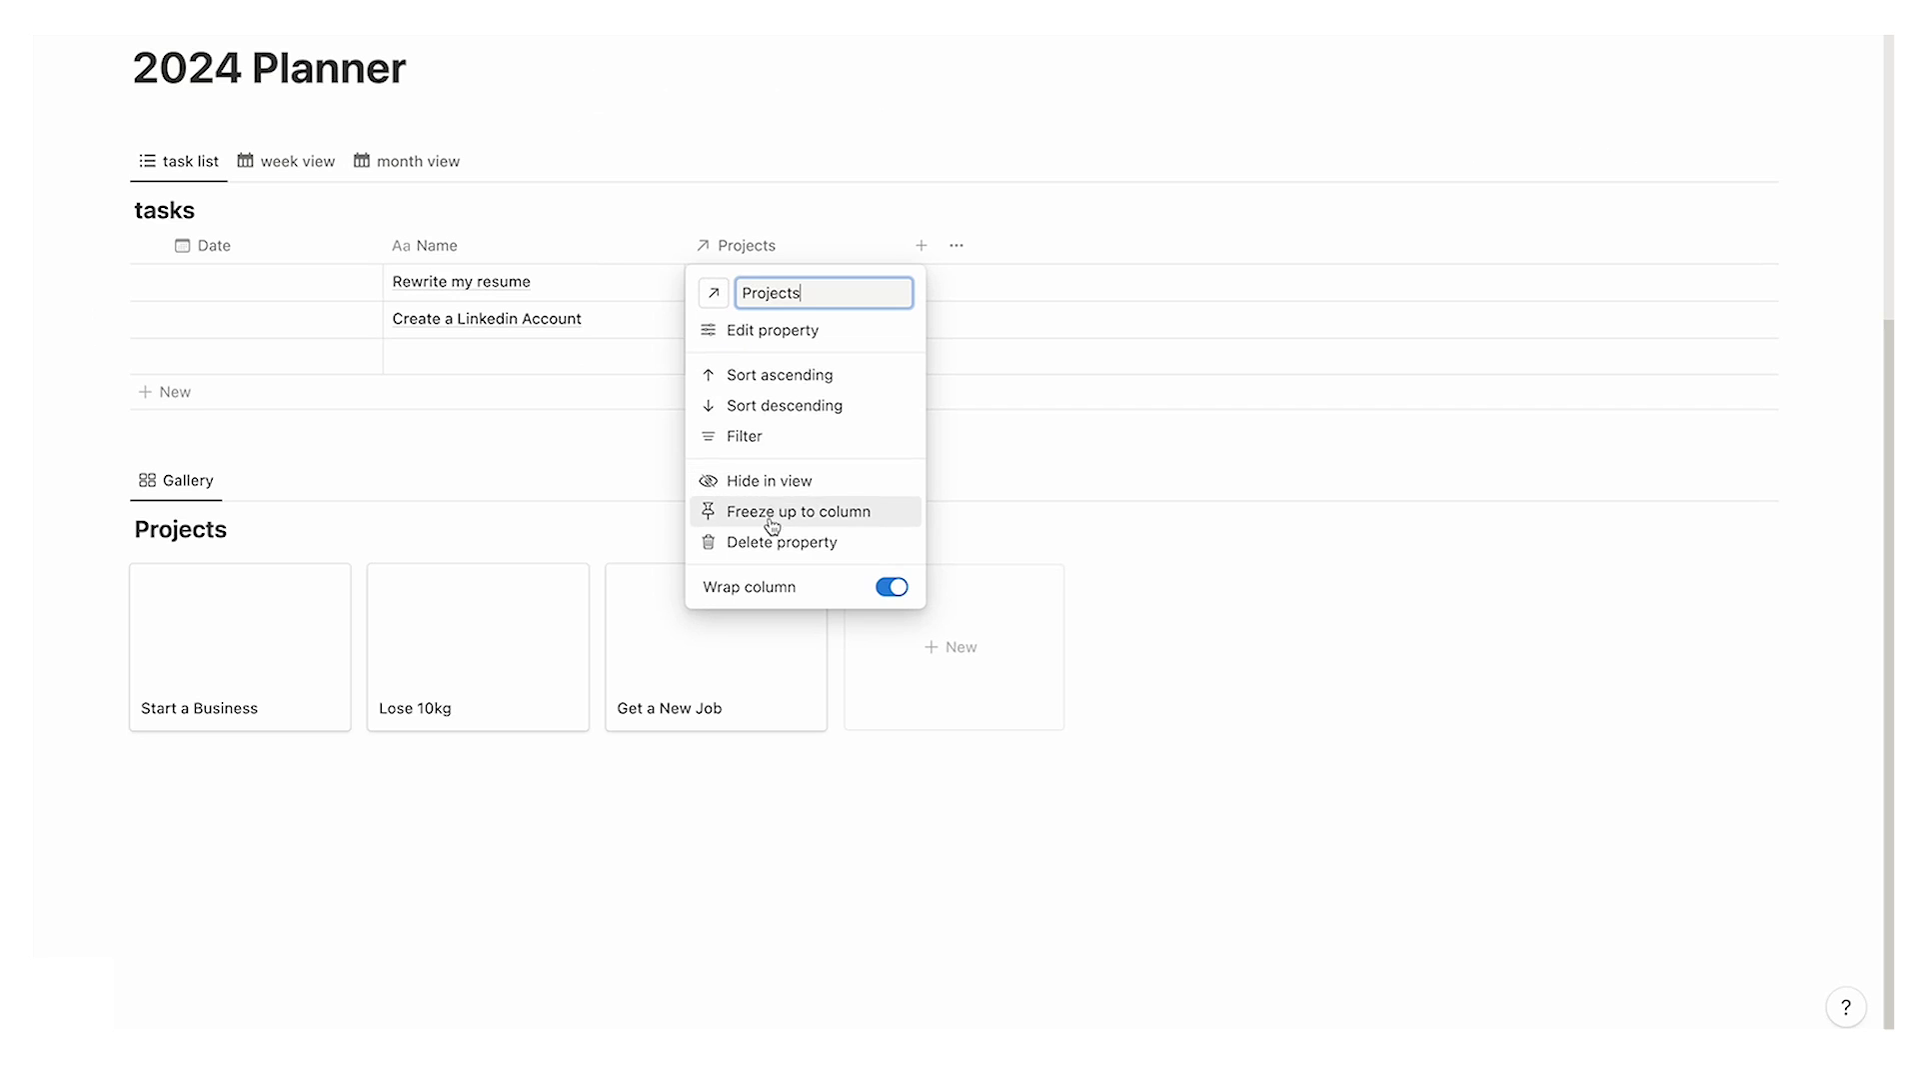
left_click(780, 539)
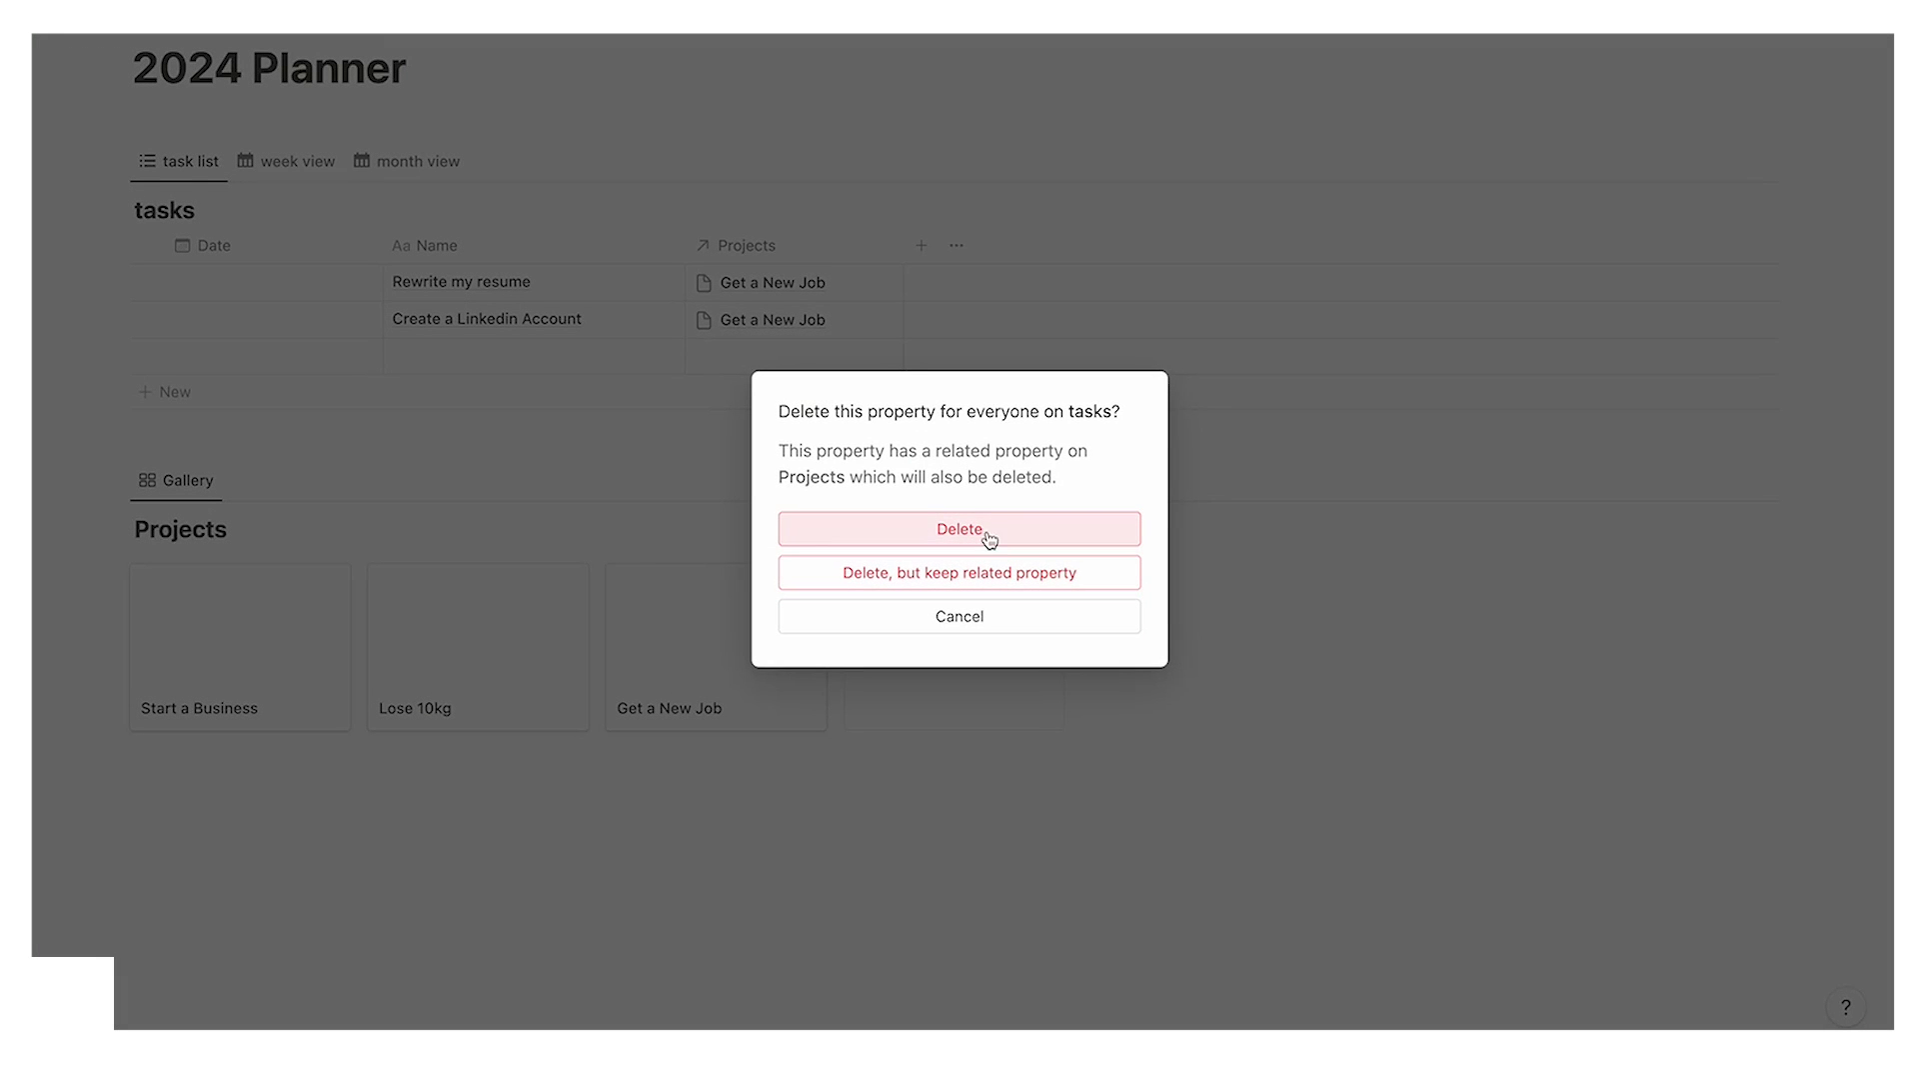
left_click(997, 540)
Step: Add a one-way Relation property from tasks to Projects, and link both named tasks to Get a New Job
left_click(703, 244)
scroll(1683, 394, "down", 3)
scroll(1571, 500, "down", 2)
left_click(1577, 571)
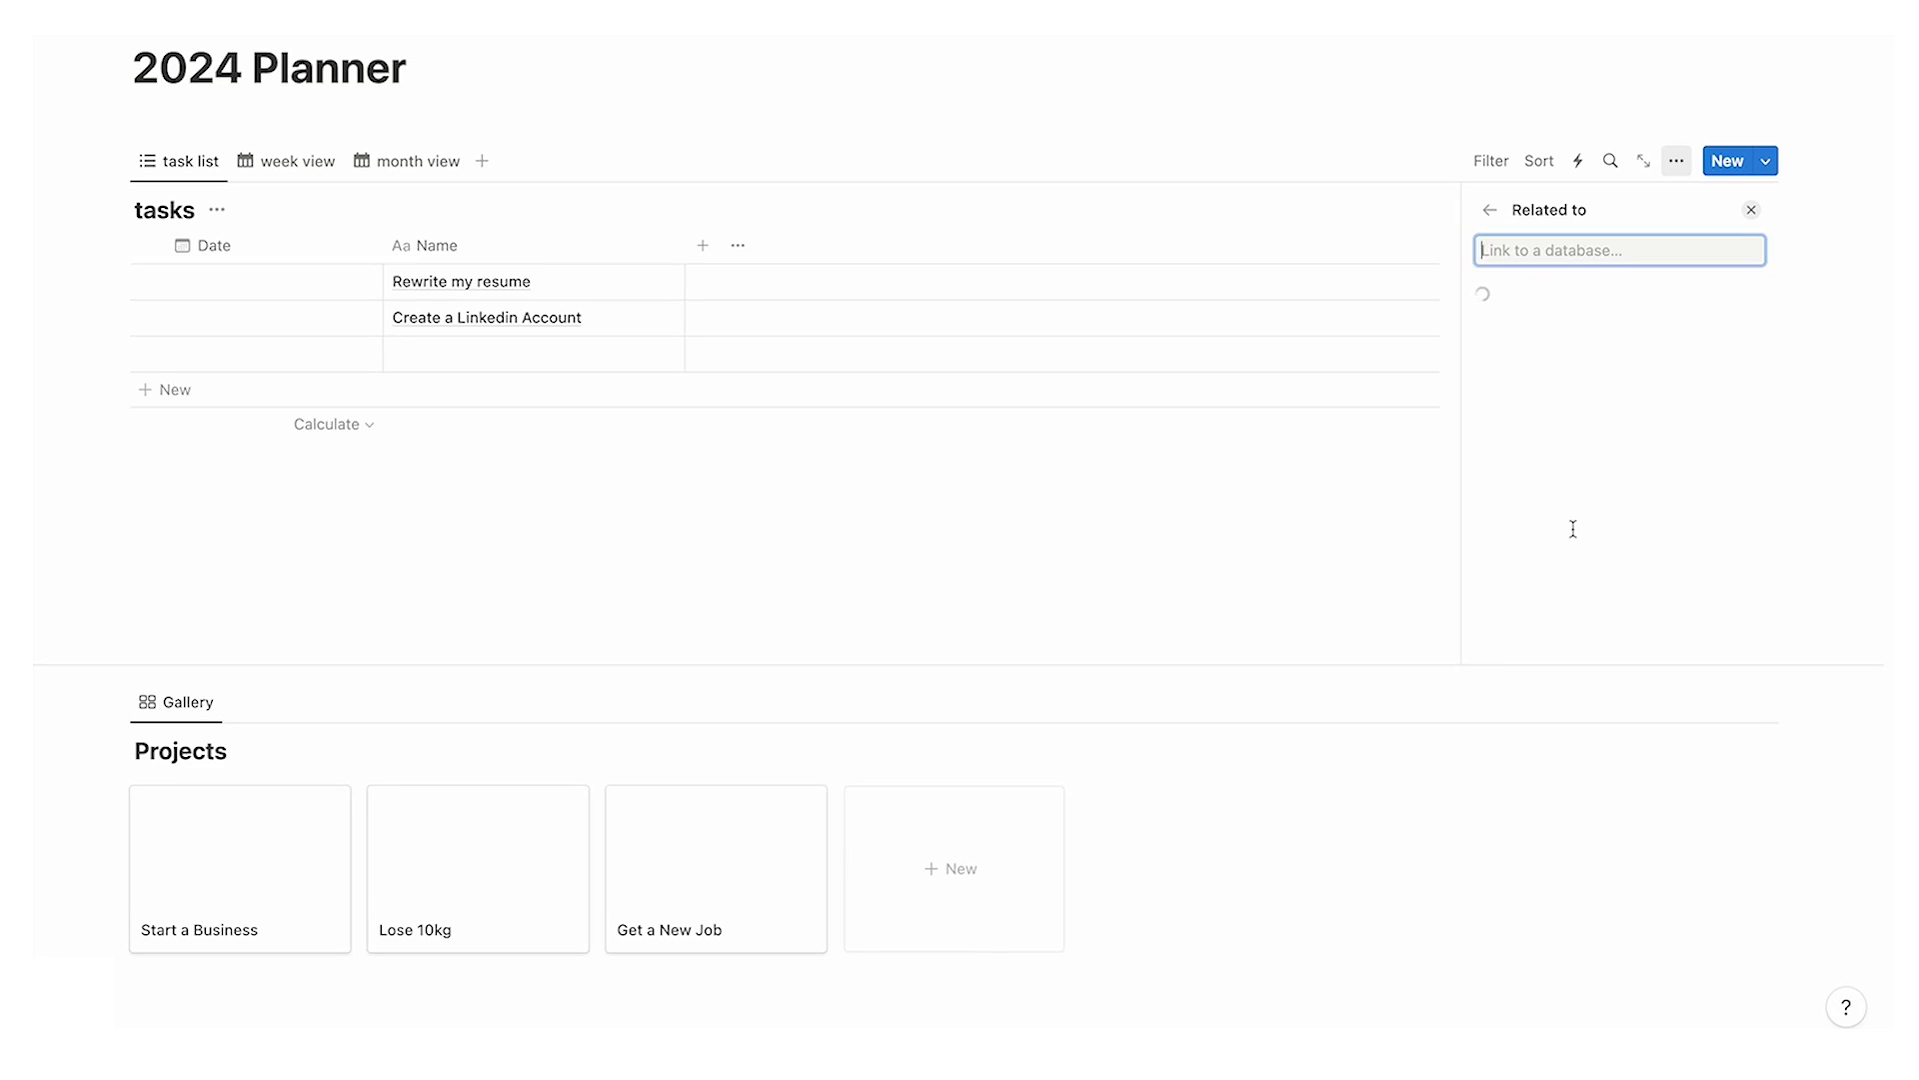
left_click(1571, 370)
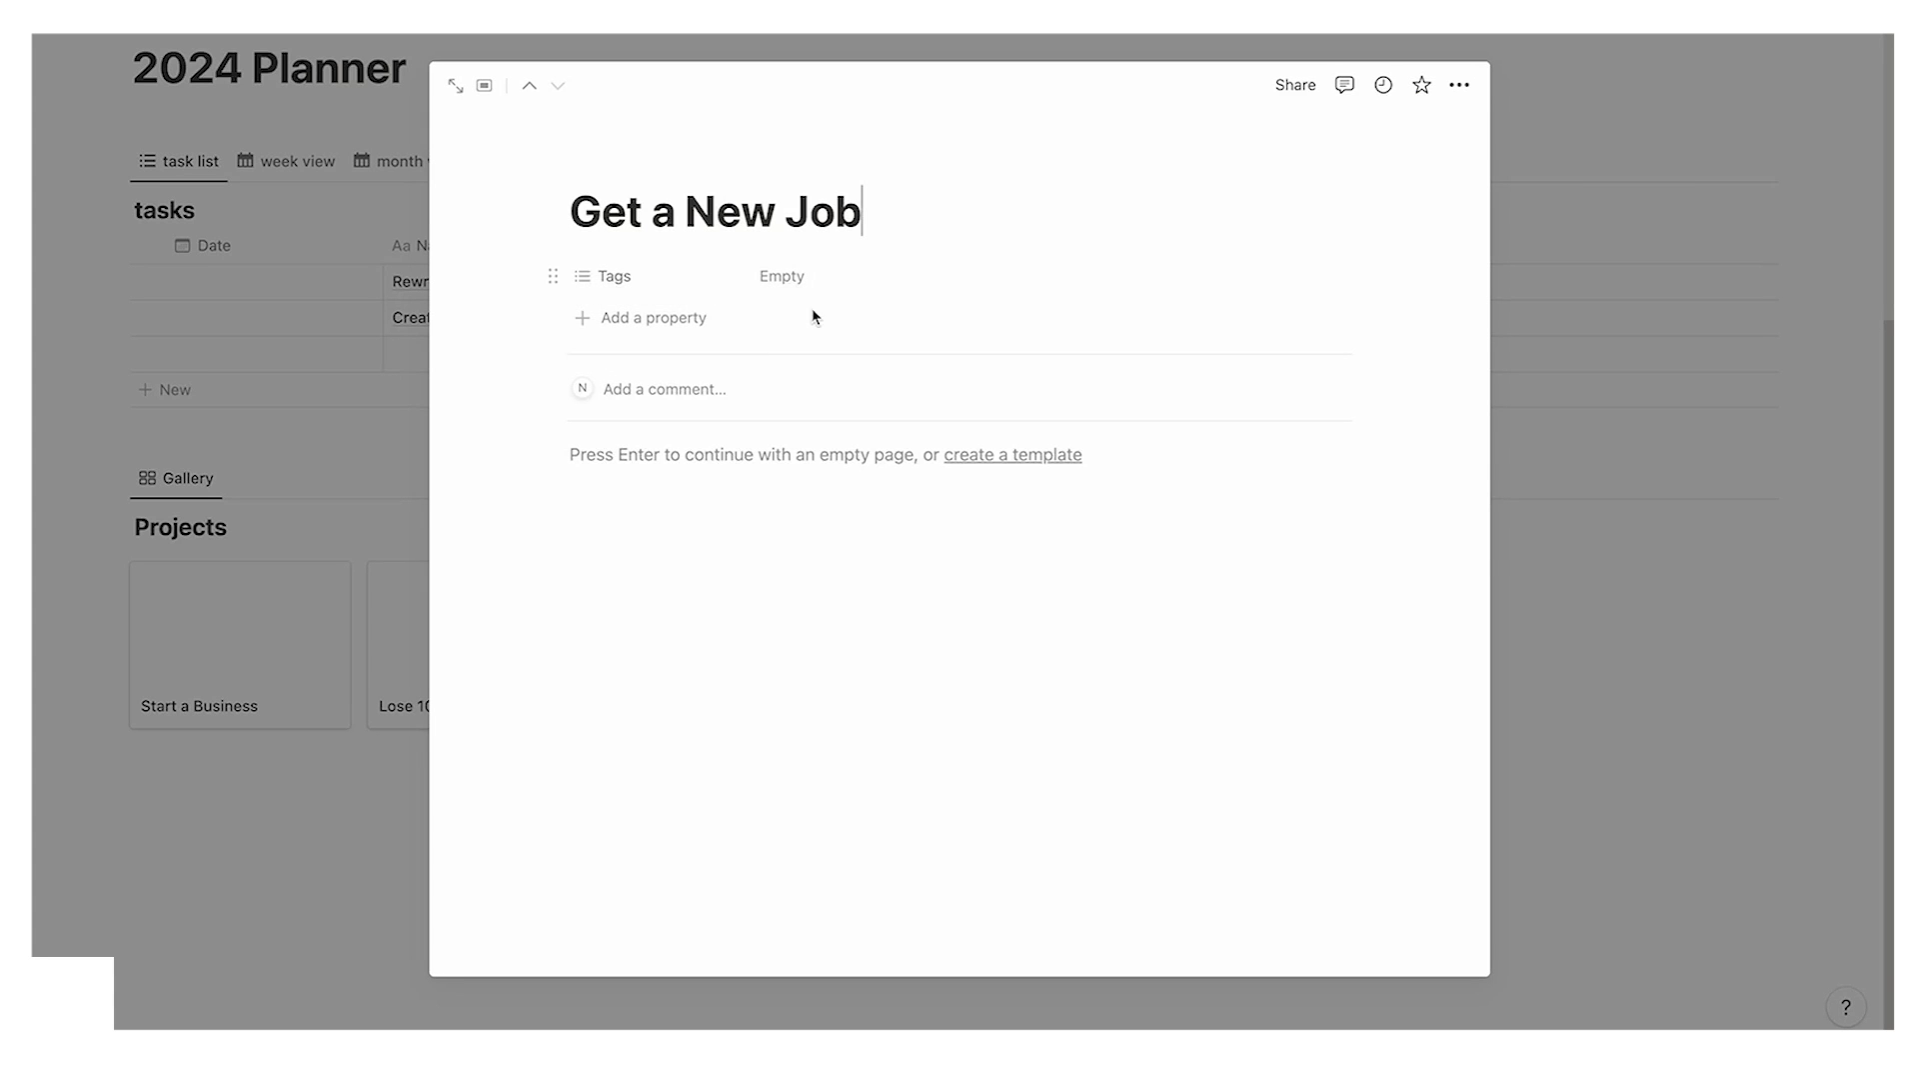
left_click(1582, 429)
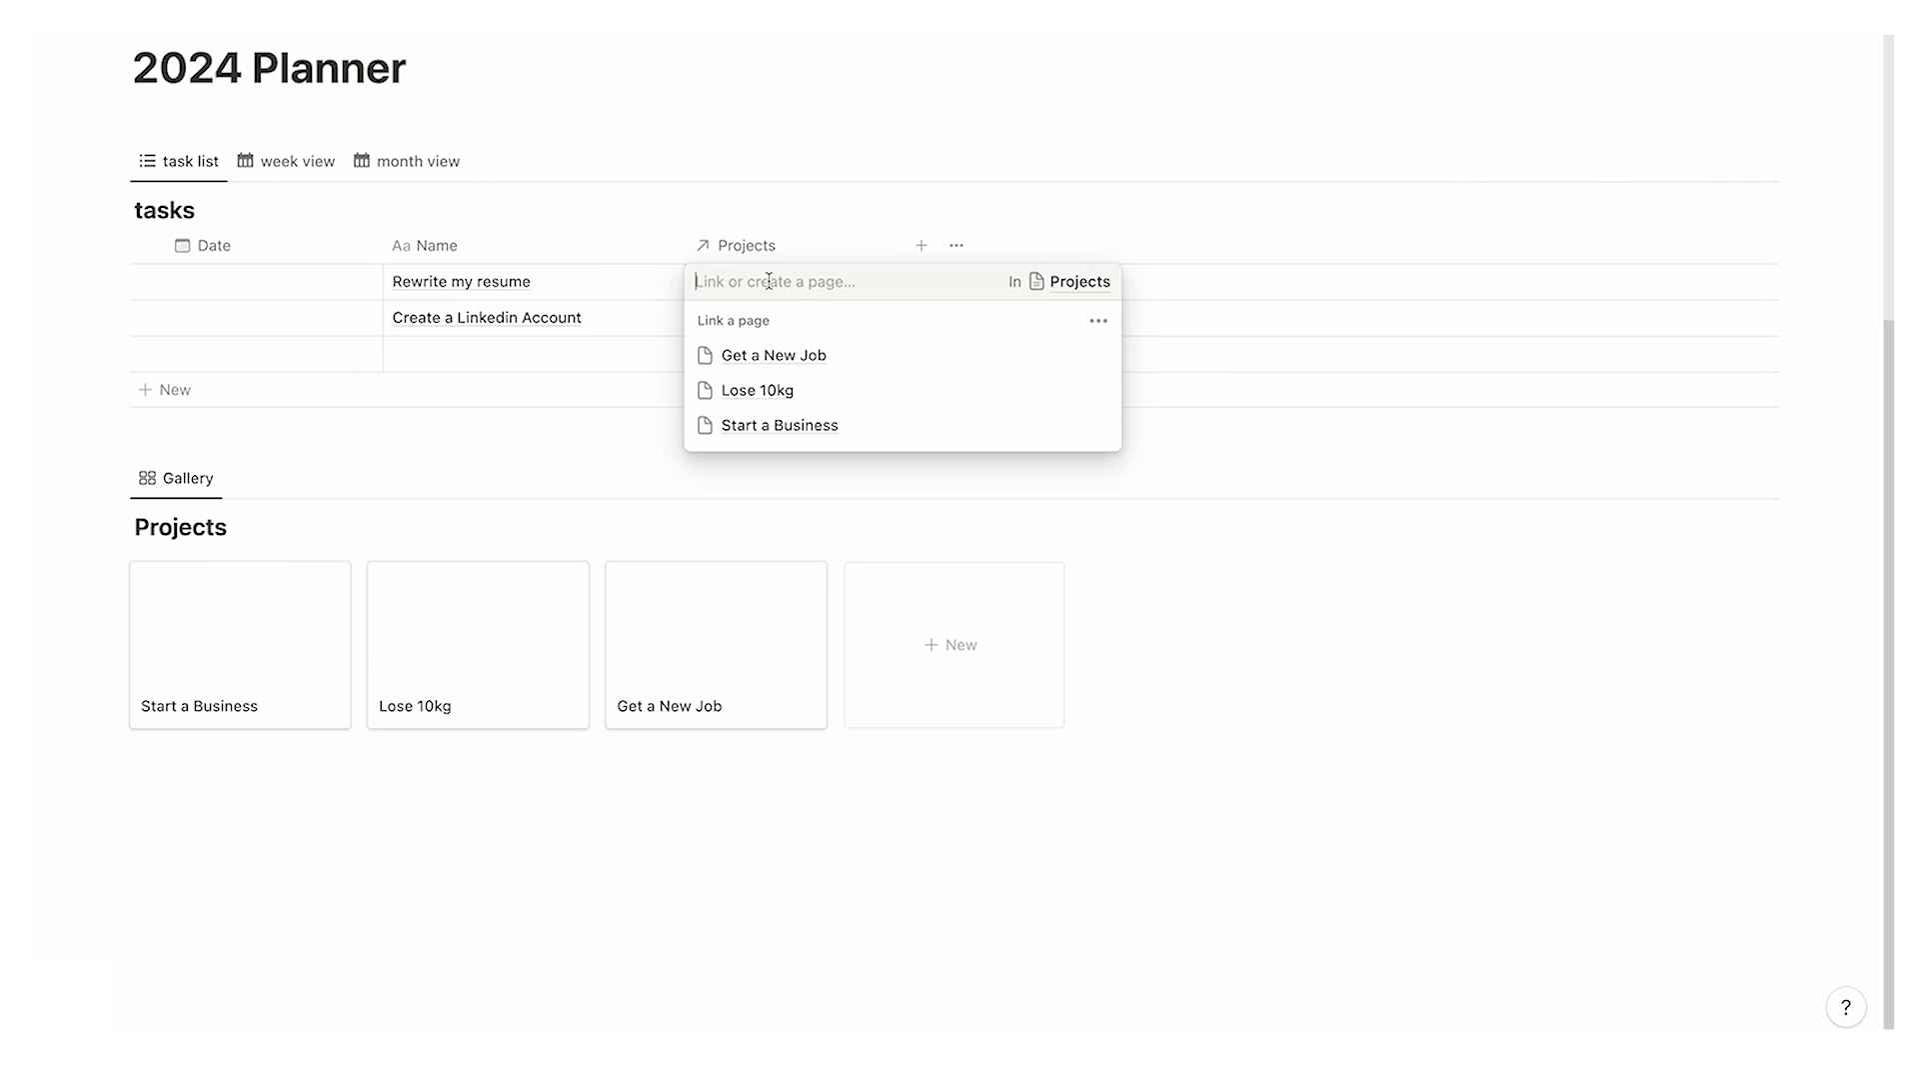
left_click(810, 355)
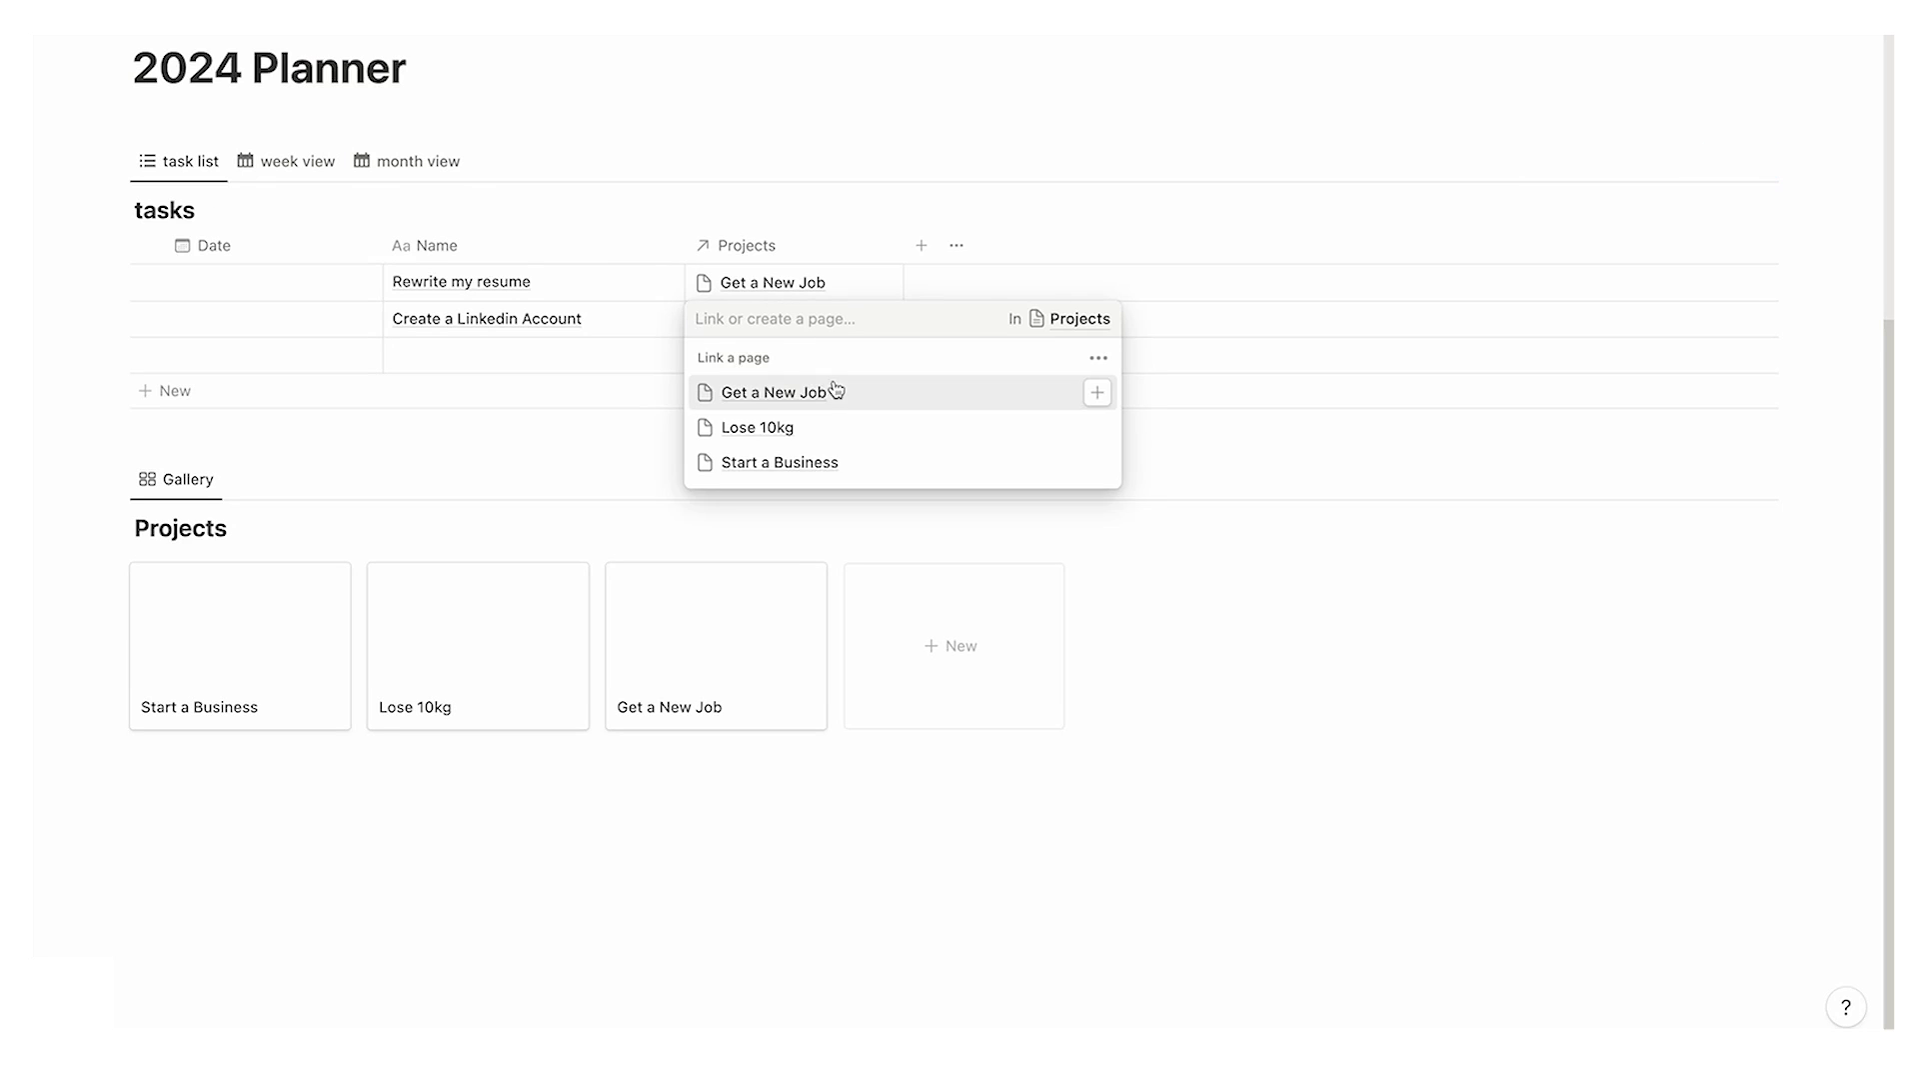
key("Escape")
Step: Inspect the Get a New Job project page for how a one-way relation shows its linked tasks
left_click(621, 630)
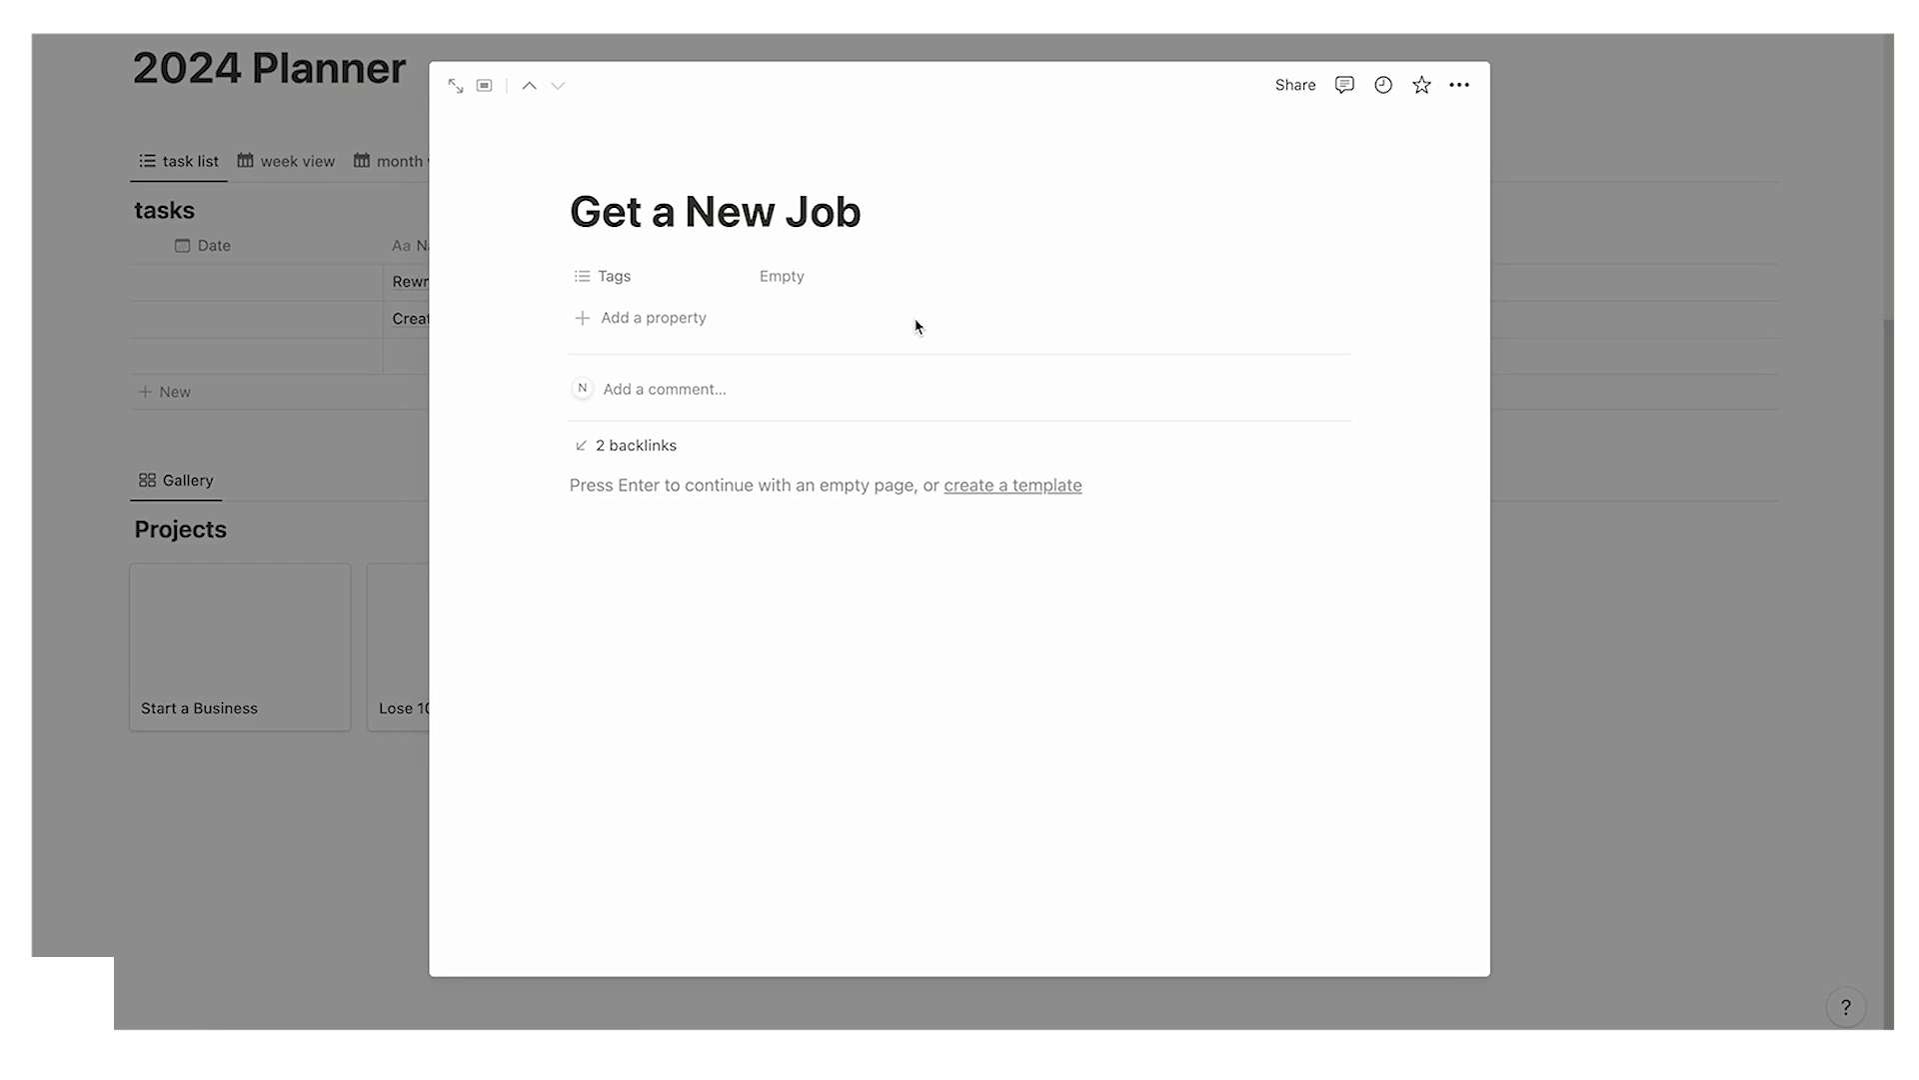
left_click(696, 531)
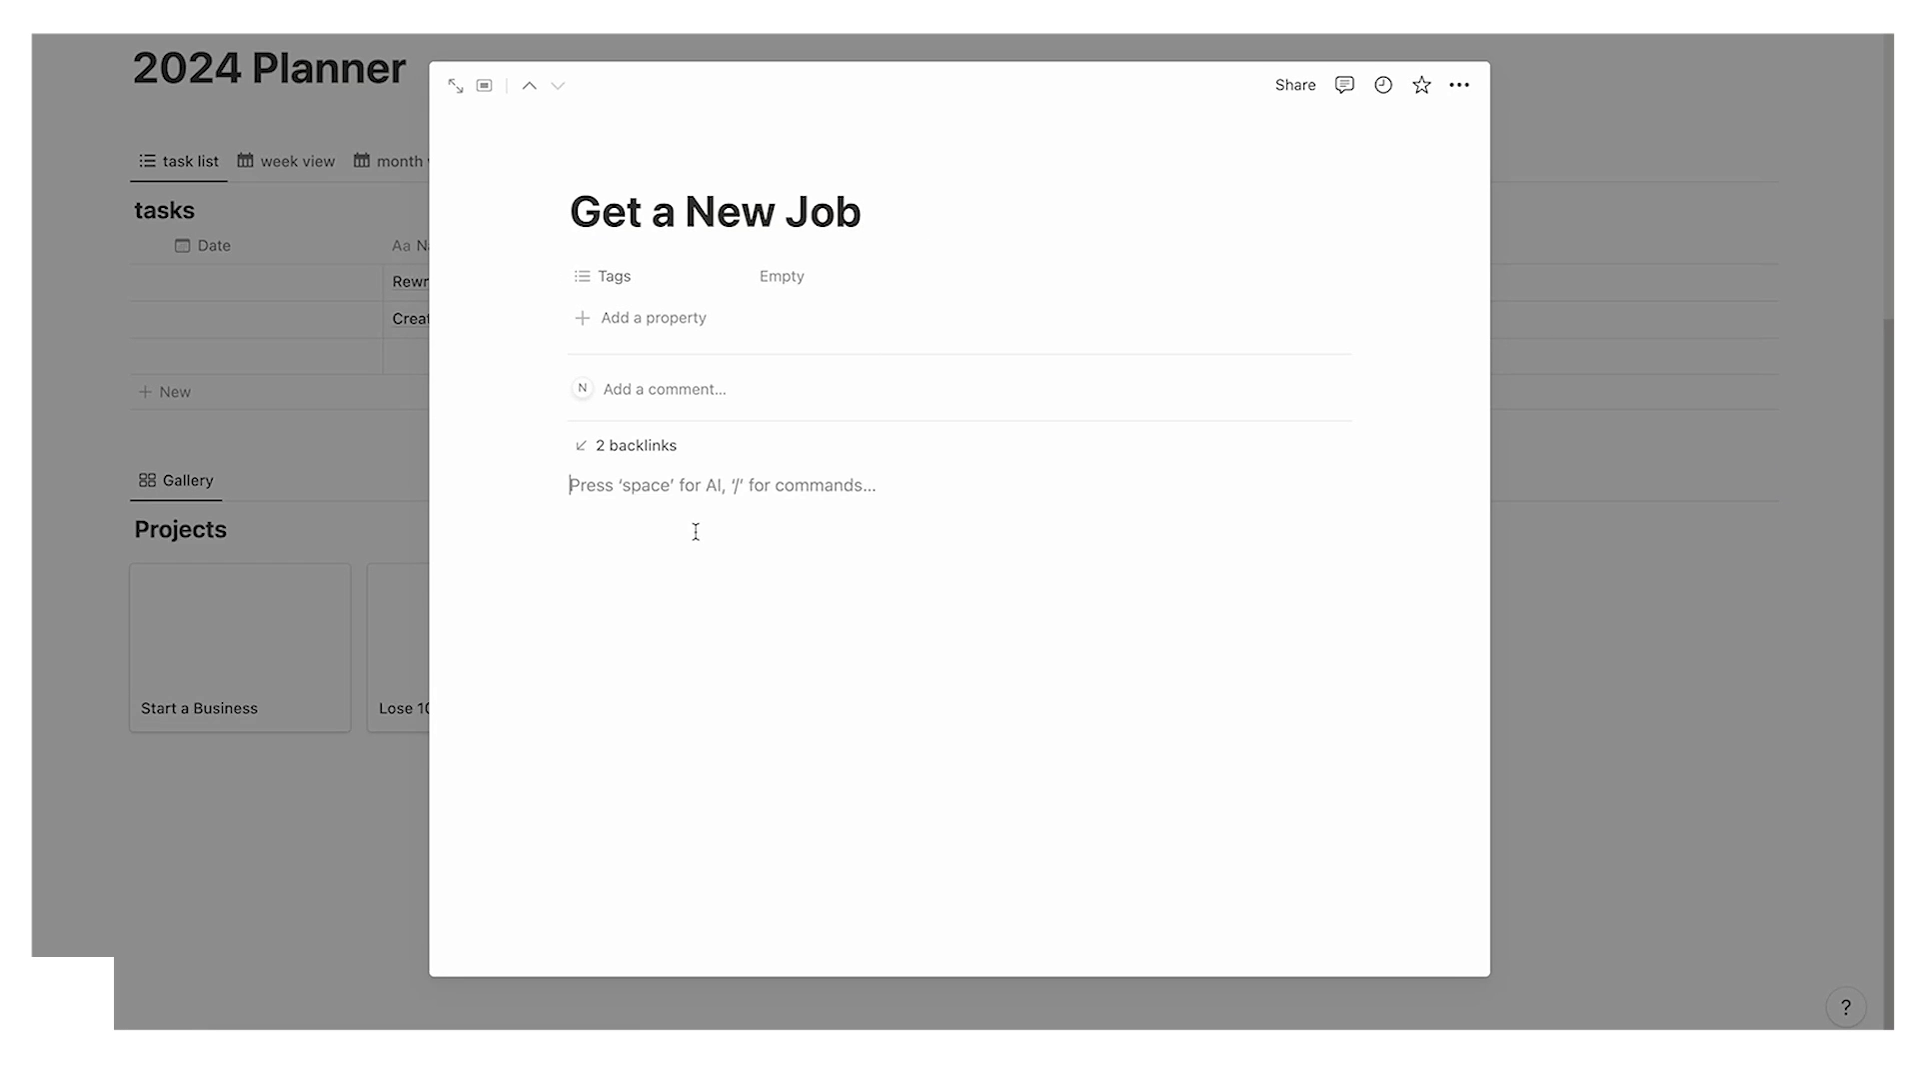
left_click(475, 508)
left_click(696, 675)
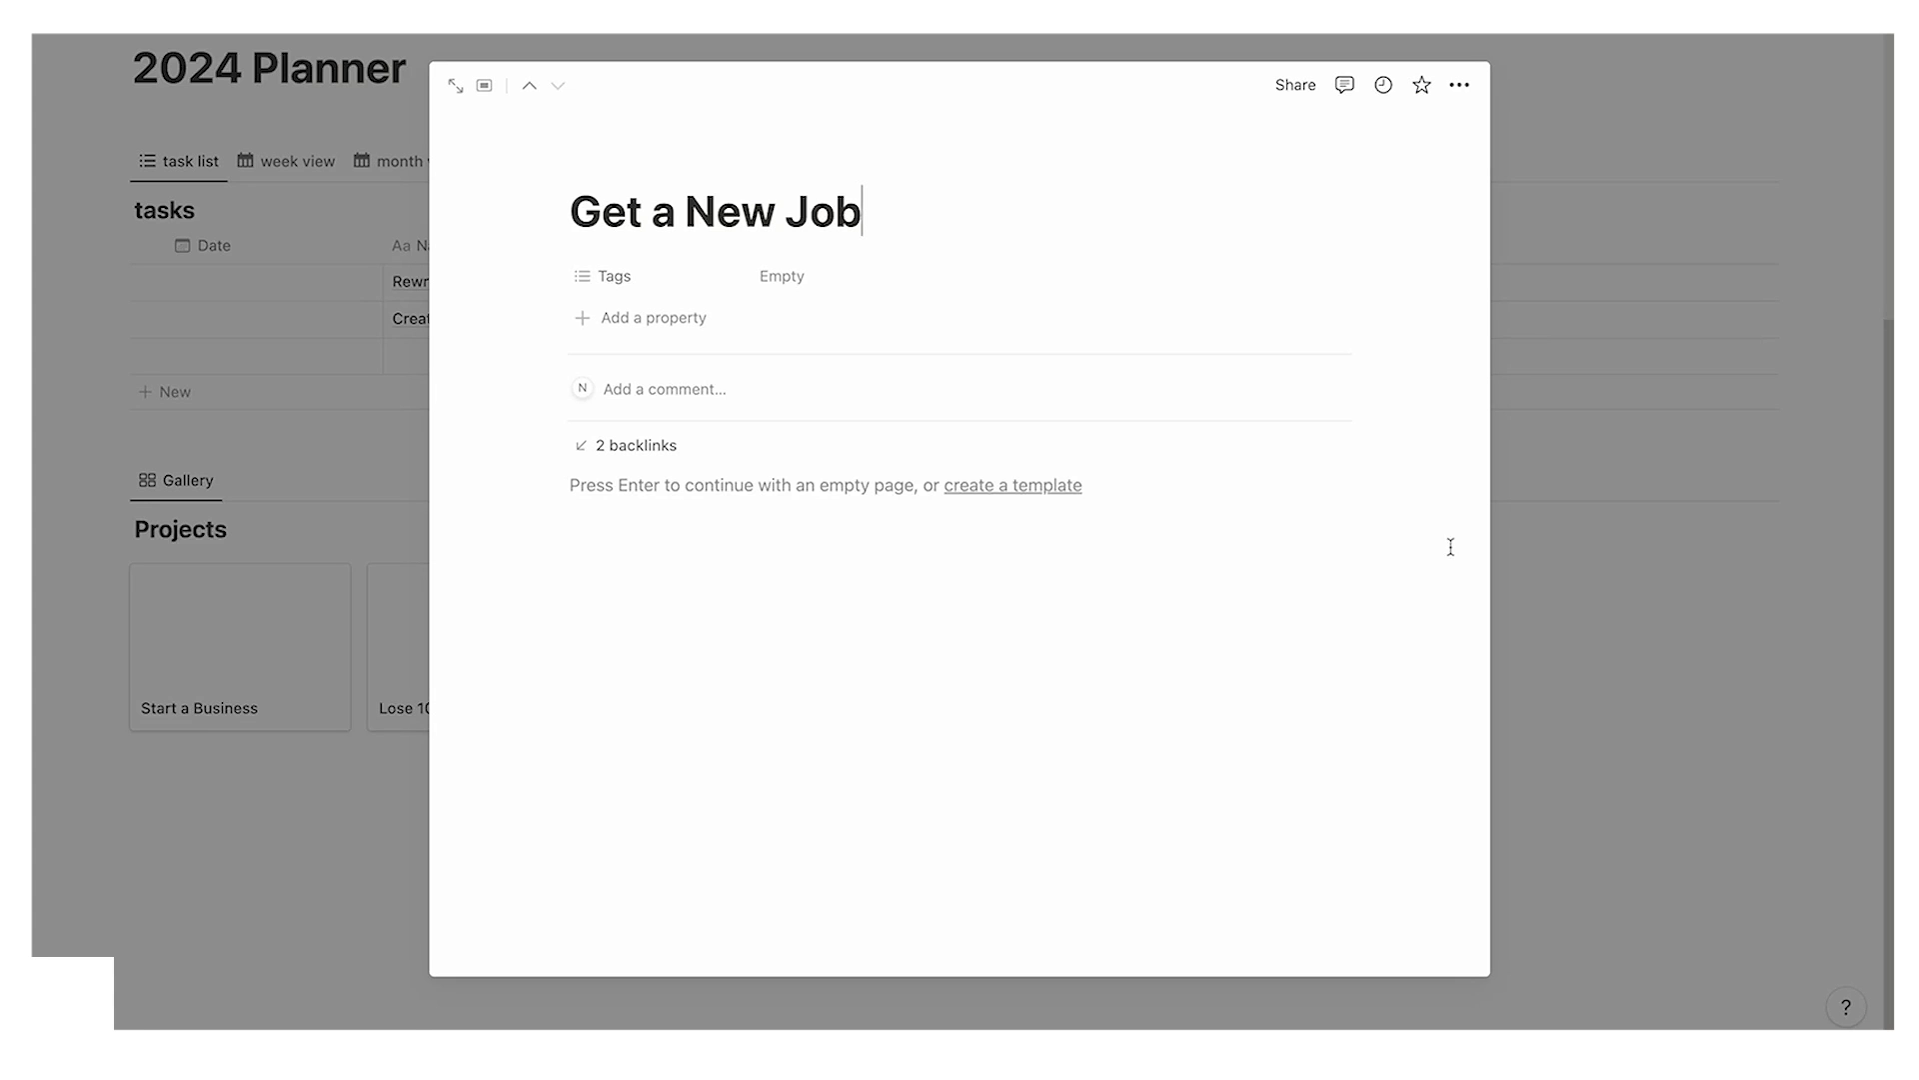
left_click(1530, 548)
Step: Add covers to the Start a Business and Lose 10kg projects, using a pink cloudy-sky photo from Unsplash for Lose 10kg
left_click(201, 664)
mouse_move(627, 187)
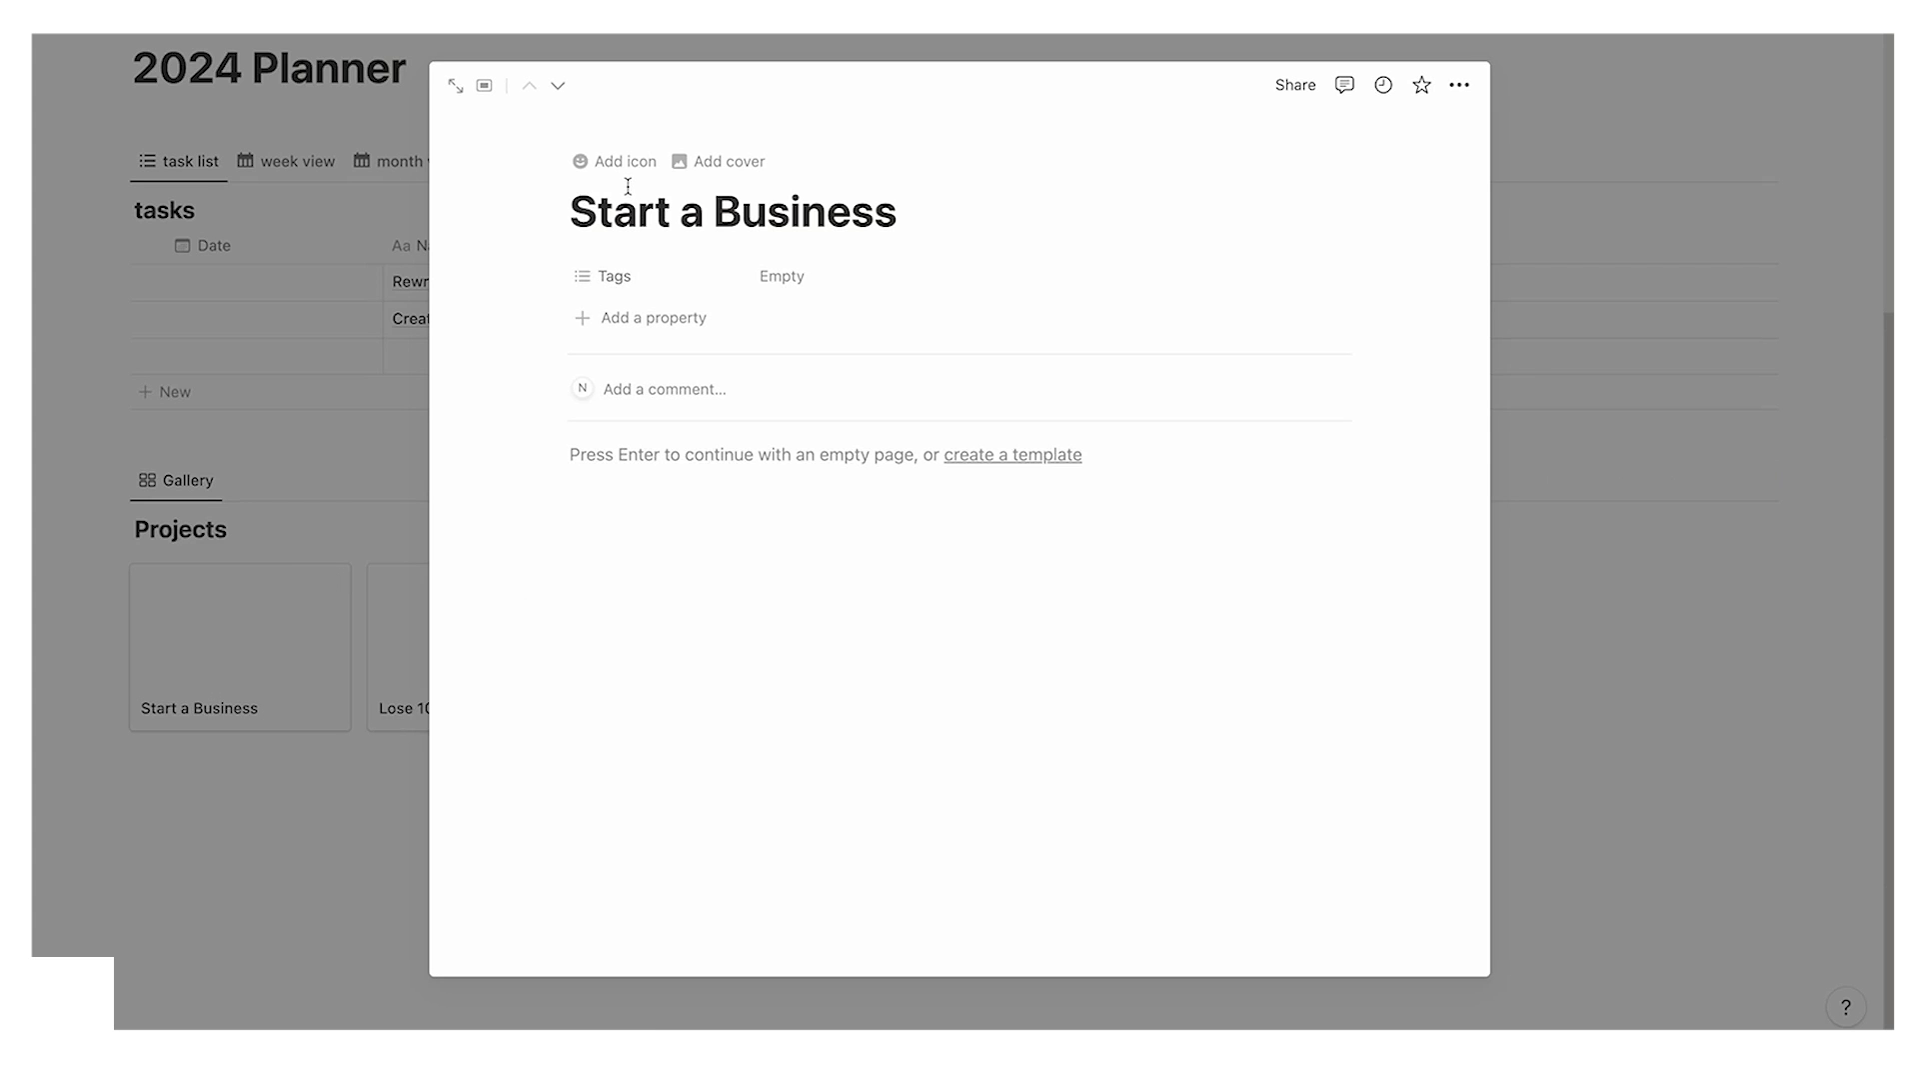
left_click(705, 162)
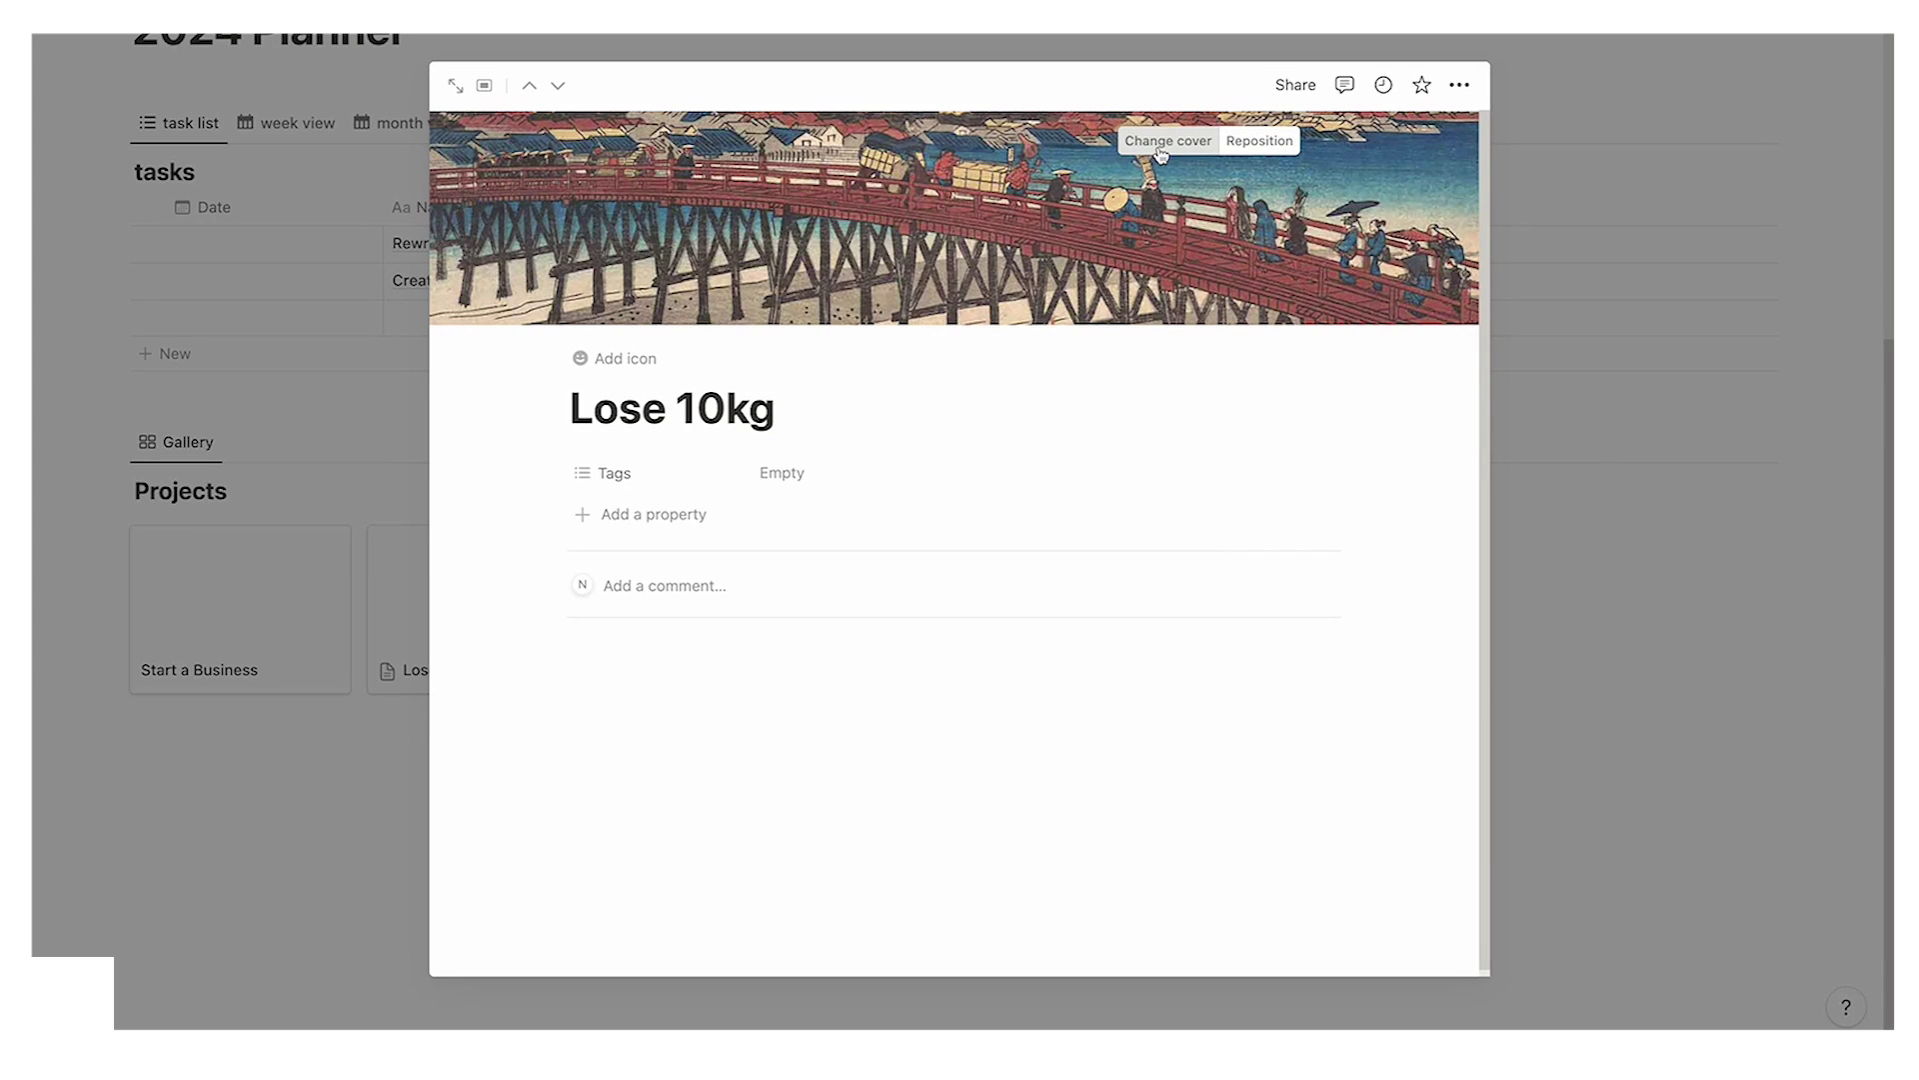
left_click(1163, 143)
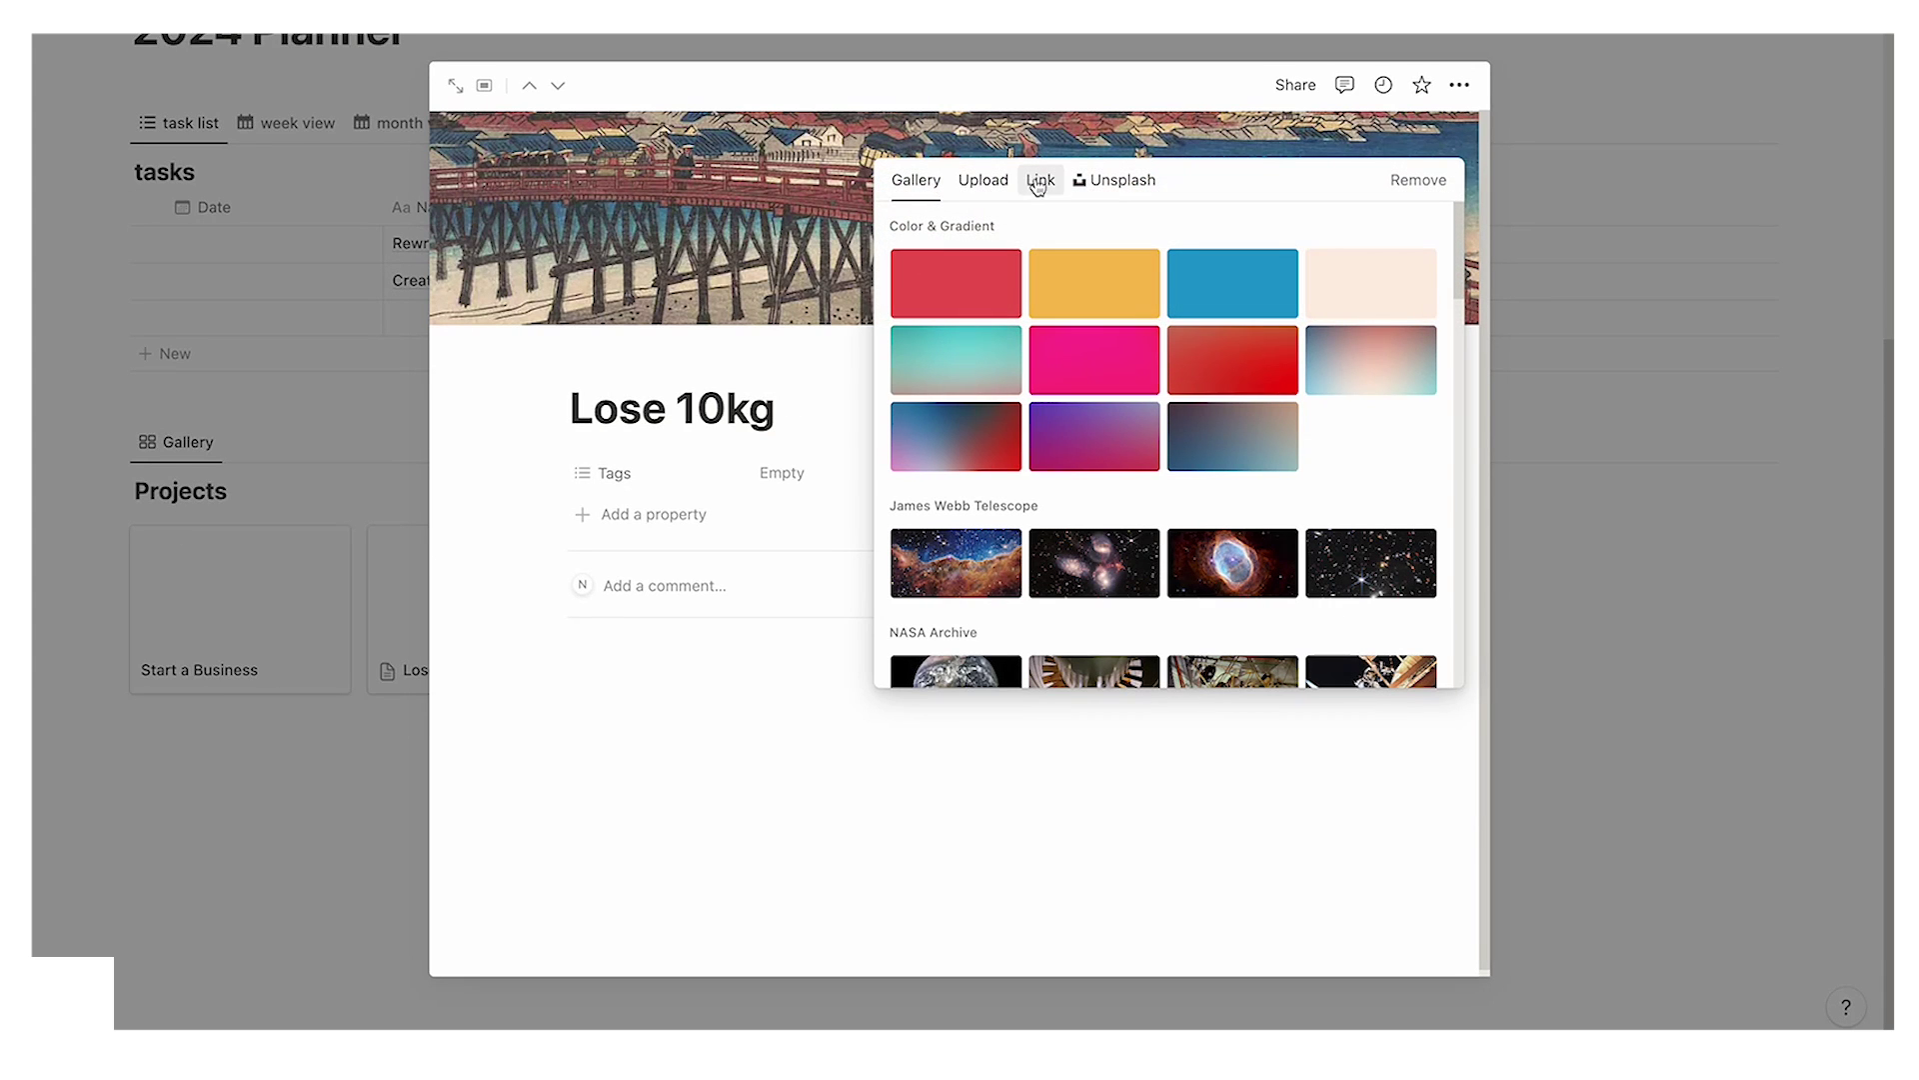
left_click(1107, 190)
type("p")
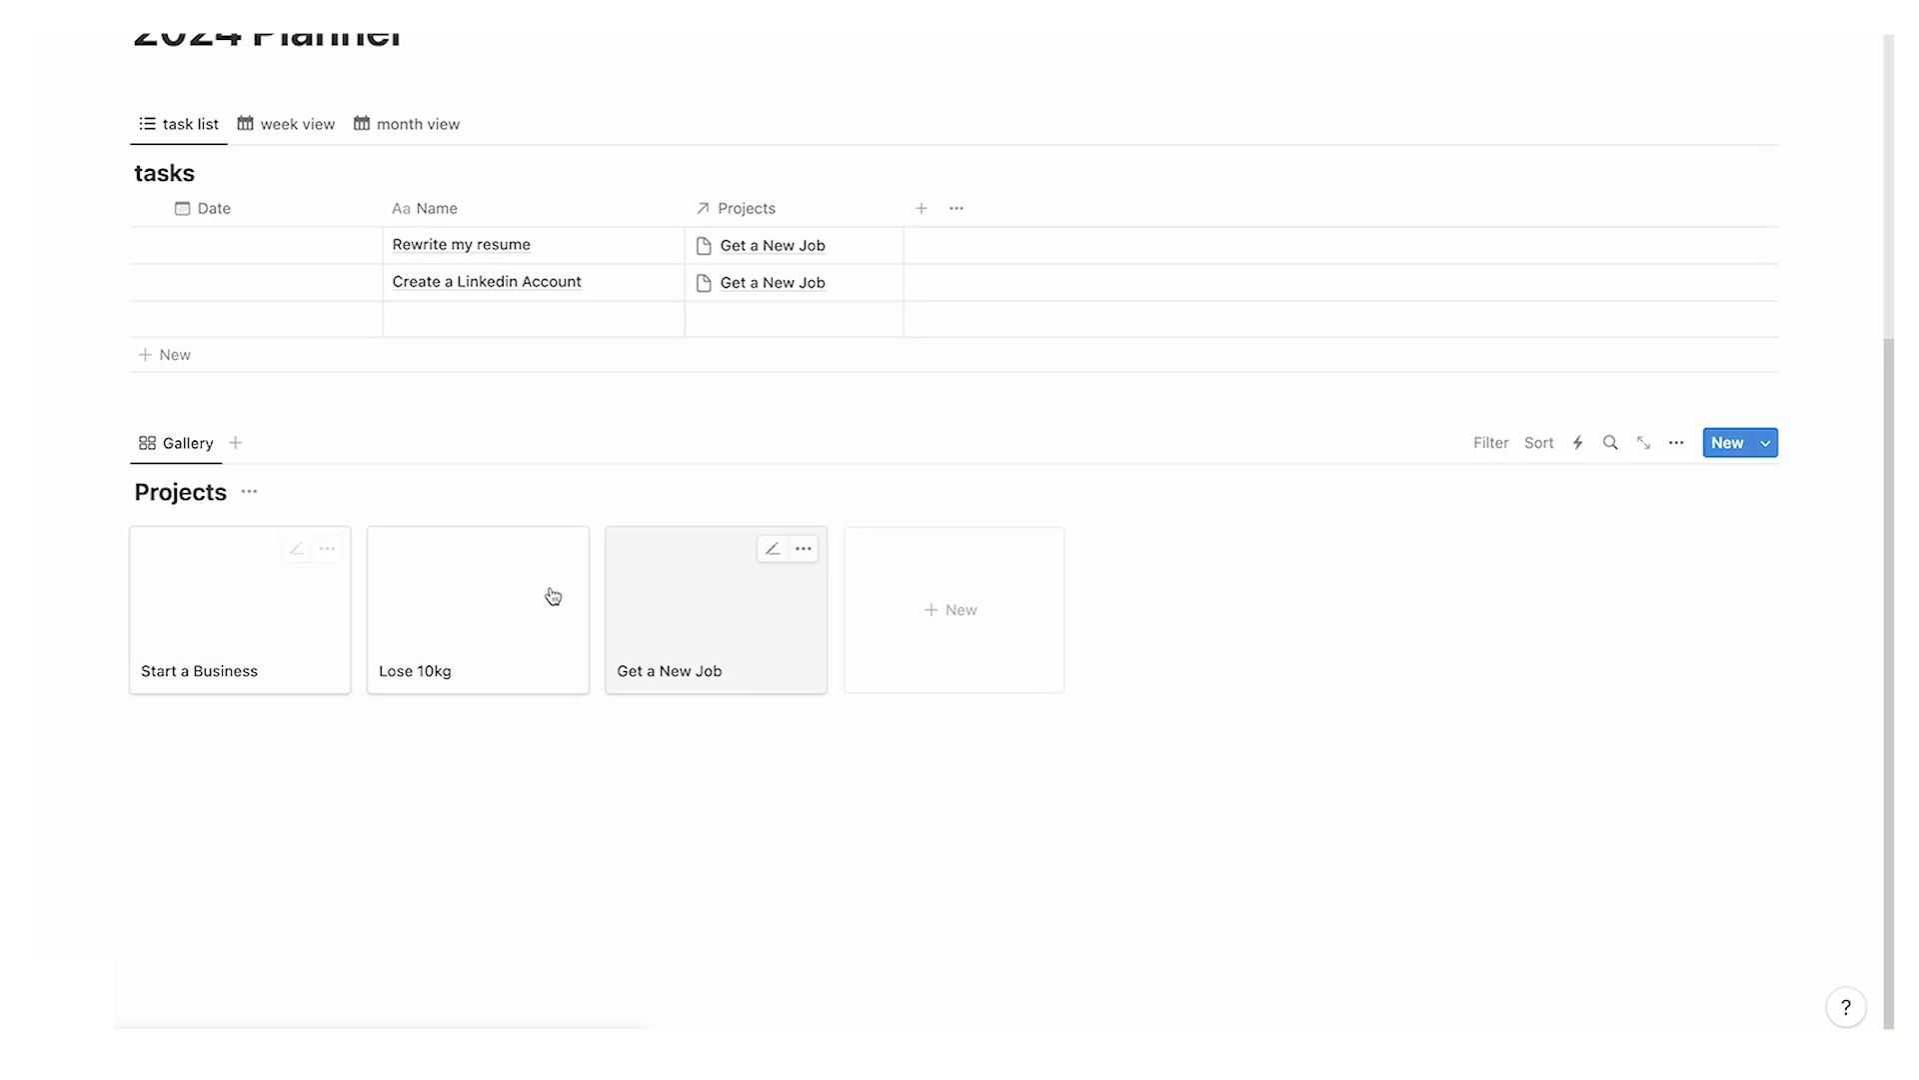
Step: Enter "blah blah blah" as body text on the Lose 10kg project page
left_click(460, 618)
type("blah blah blah")
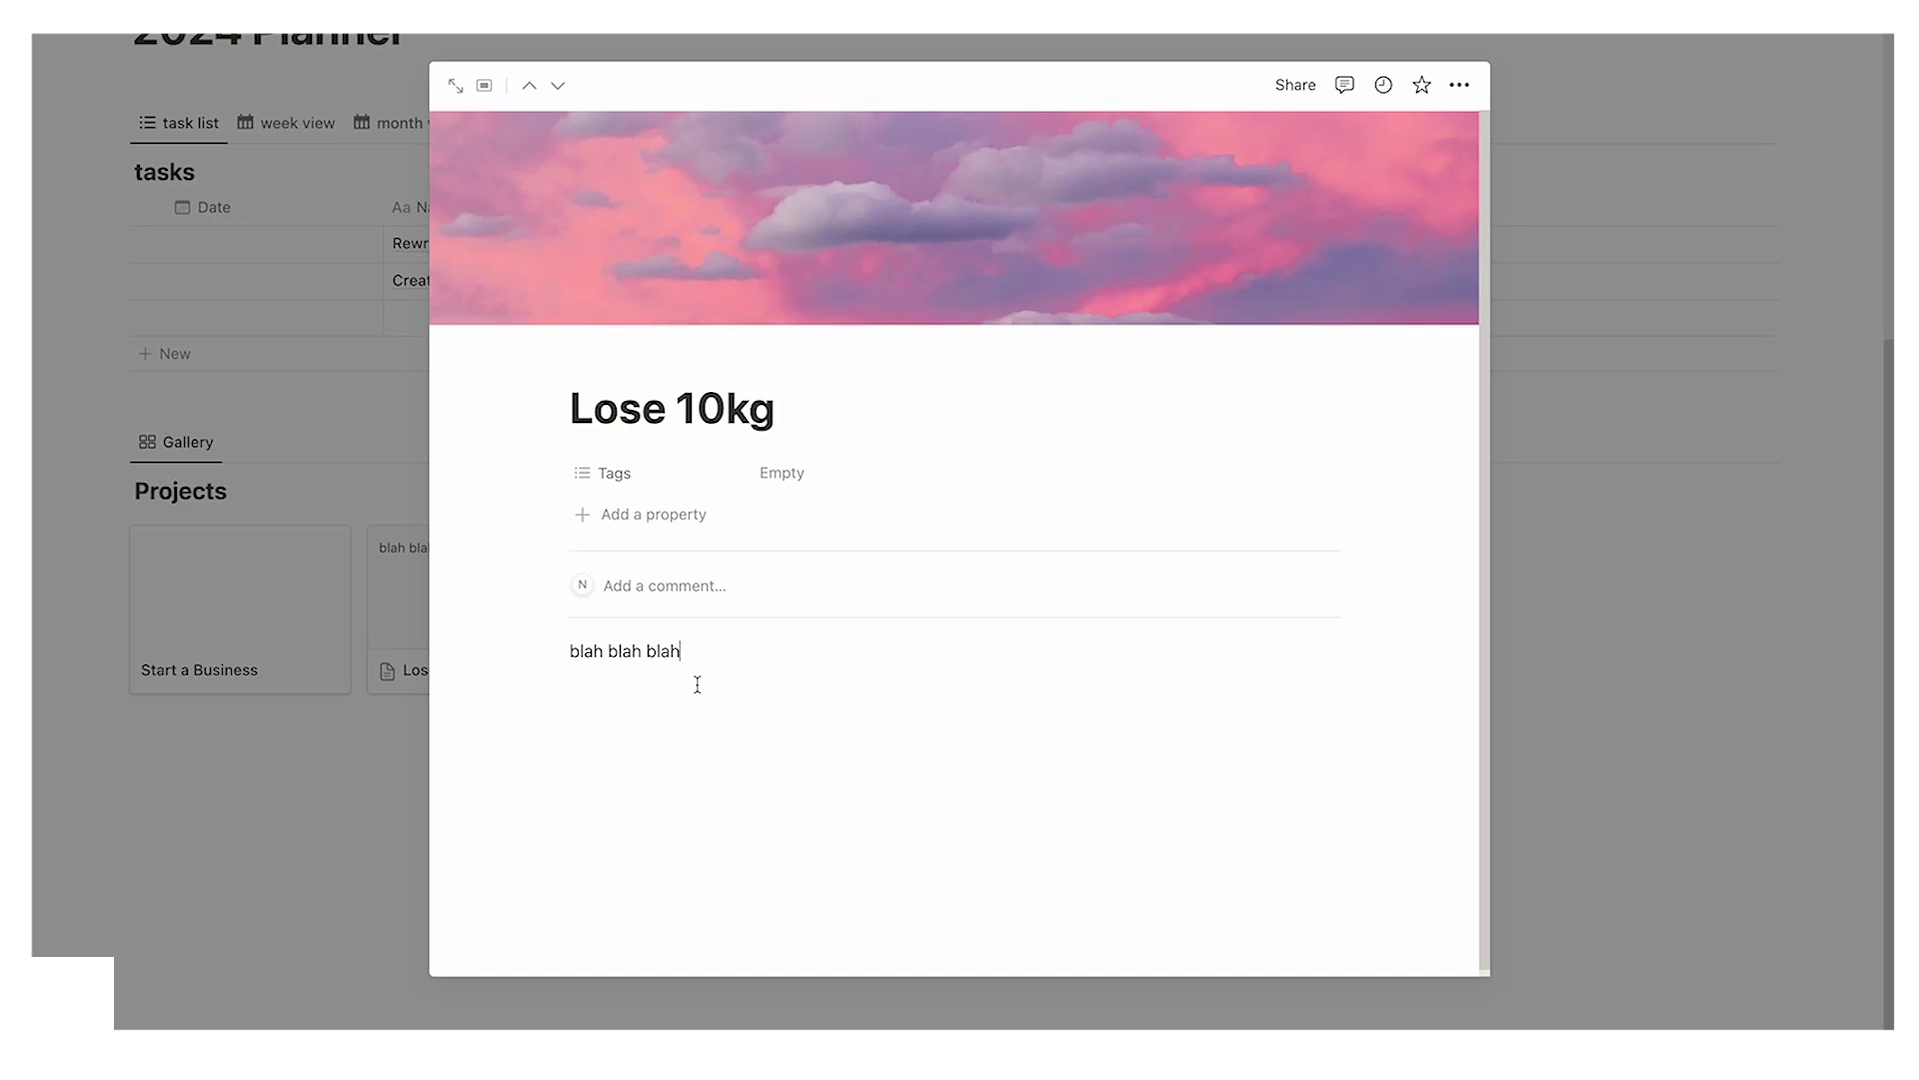
Step: Close the Lose 10kg page and set the Projects gallery's card preview to Page cover
left_click(393, 762)
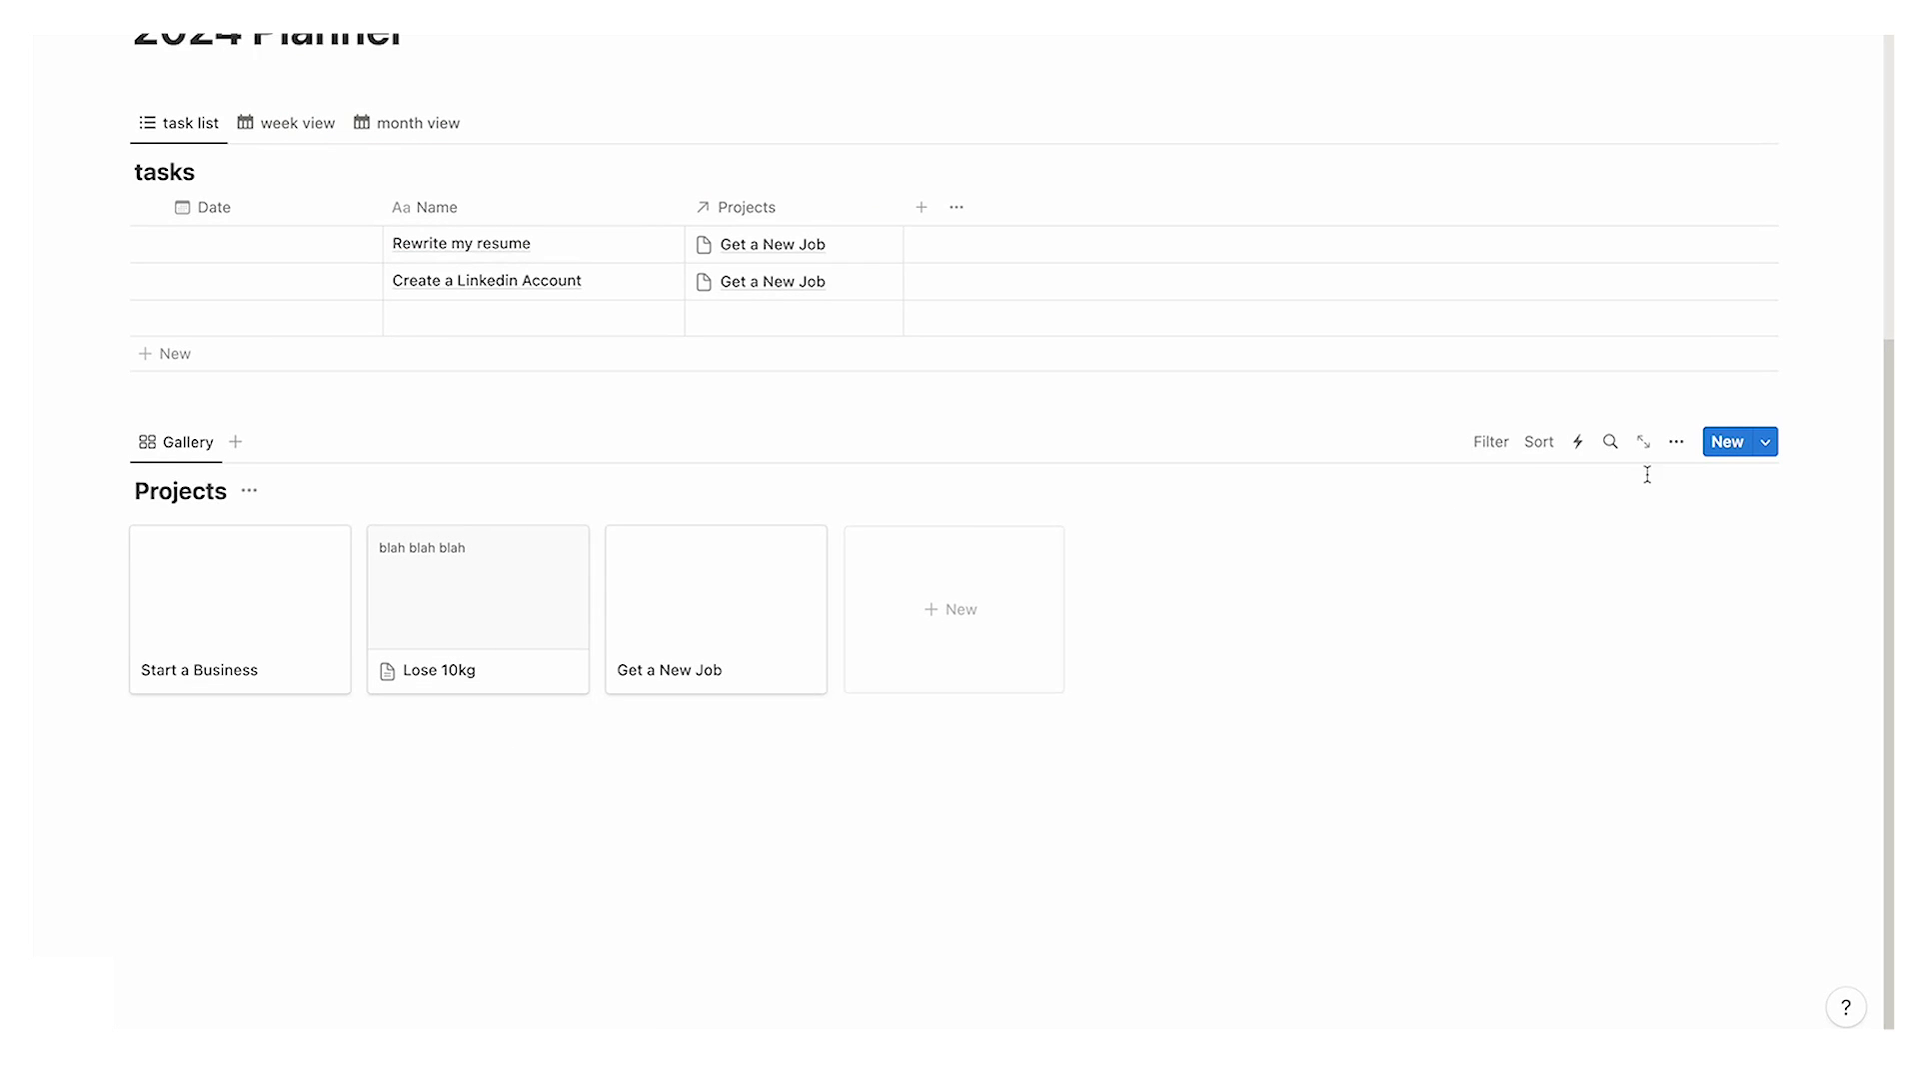
left_click(1676, 440)
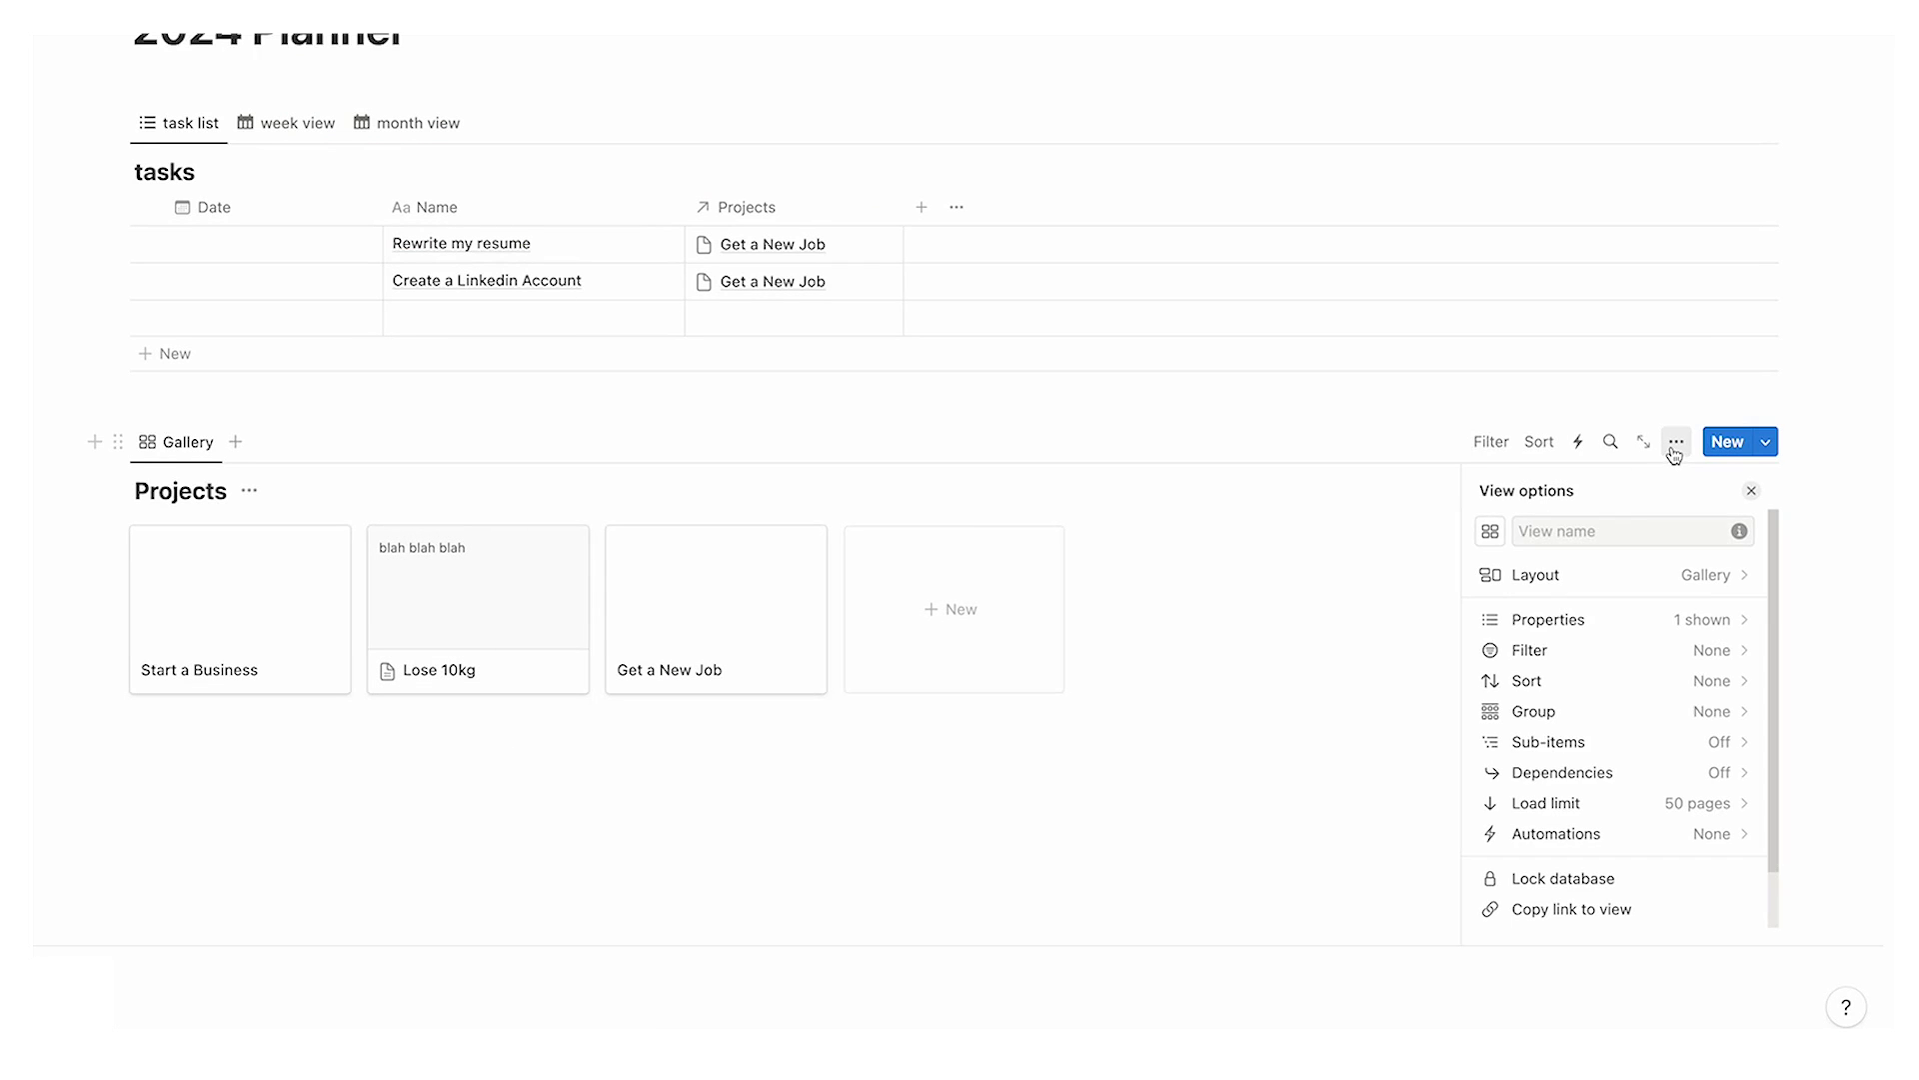
left_click(1611, 574)
left_click(1600, 743)
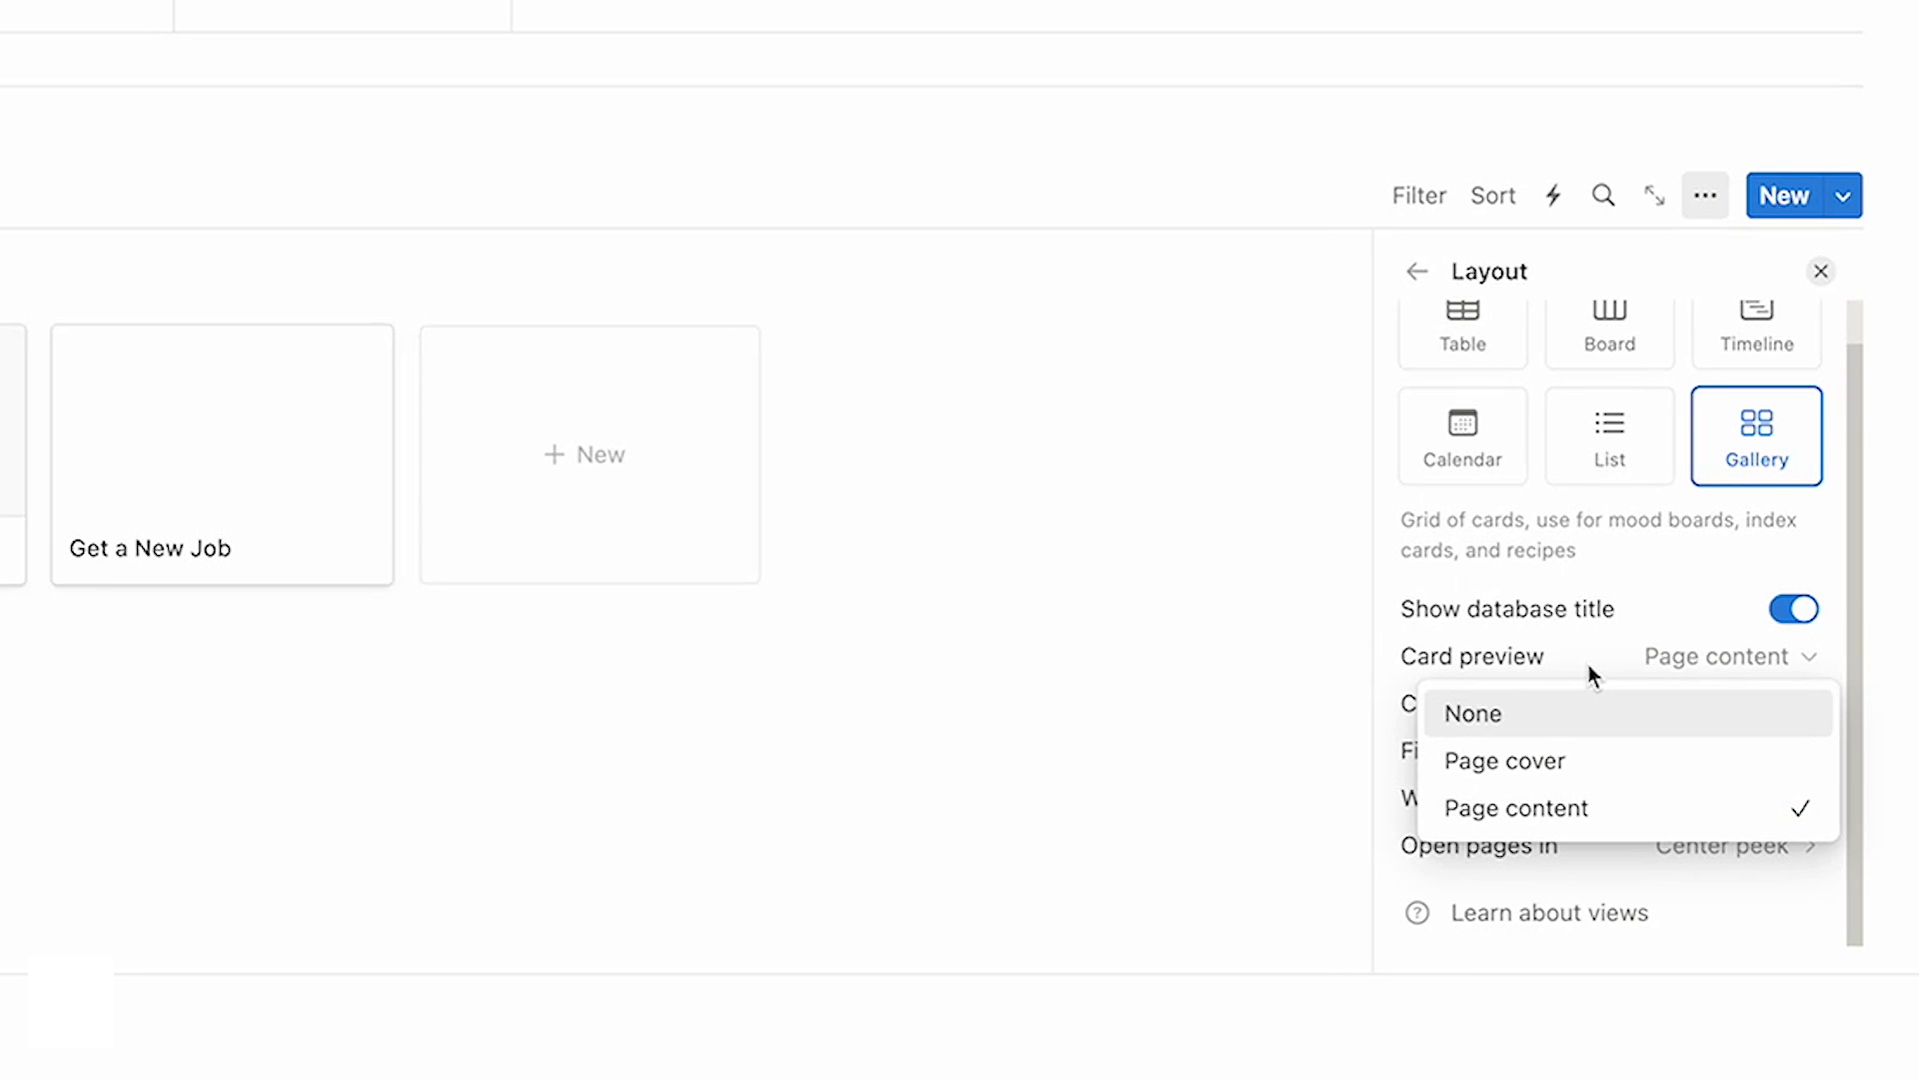
left_click(1592, 777)
left_click(1239, 802)
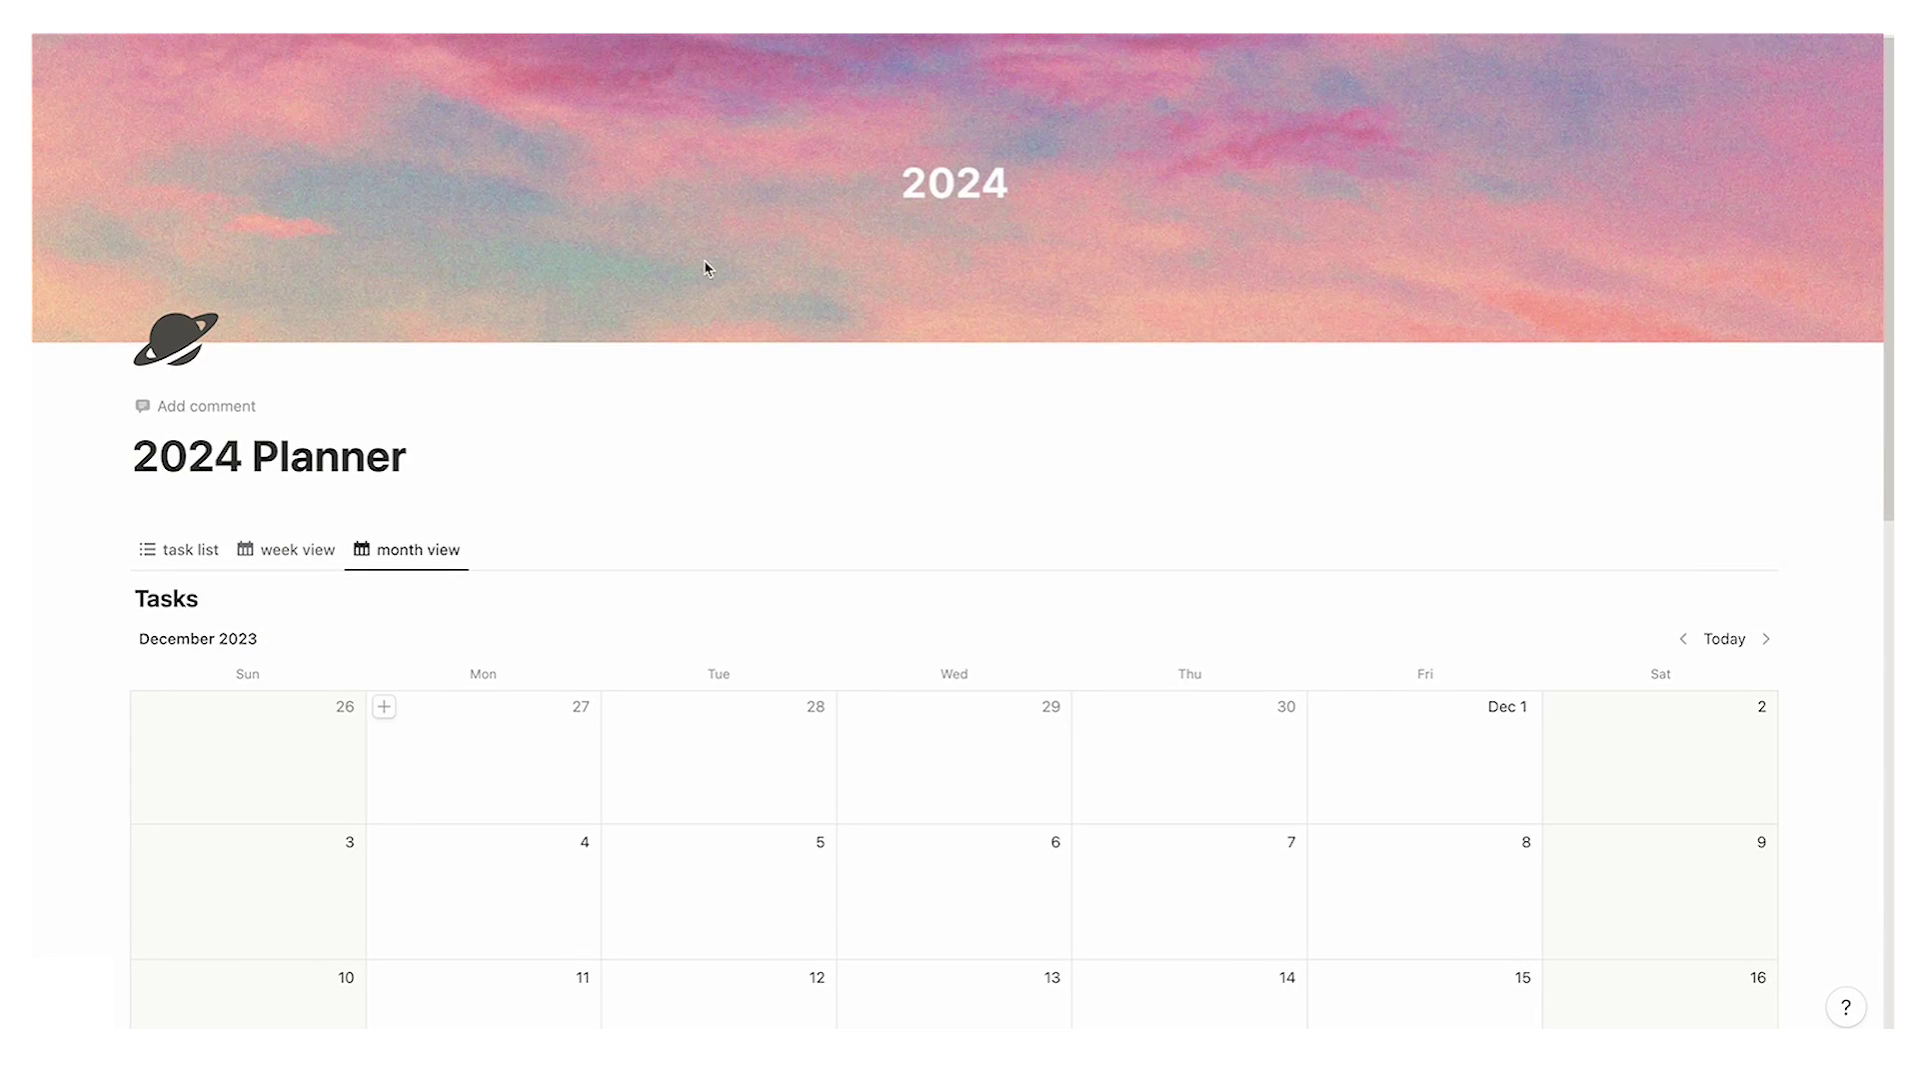
Step: Create a new template for the Tasks database and title it "Journal"
scroll(703, 295, "down", 3)
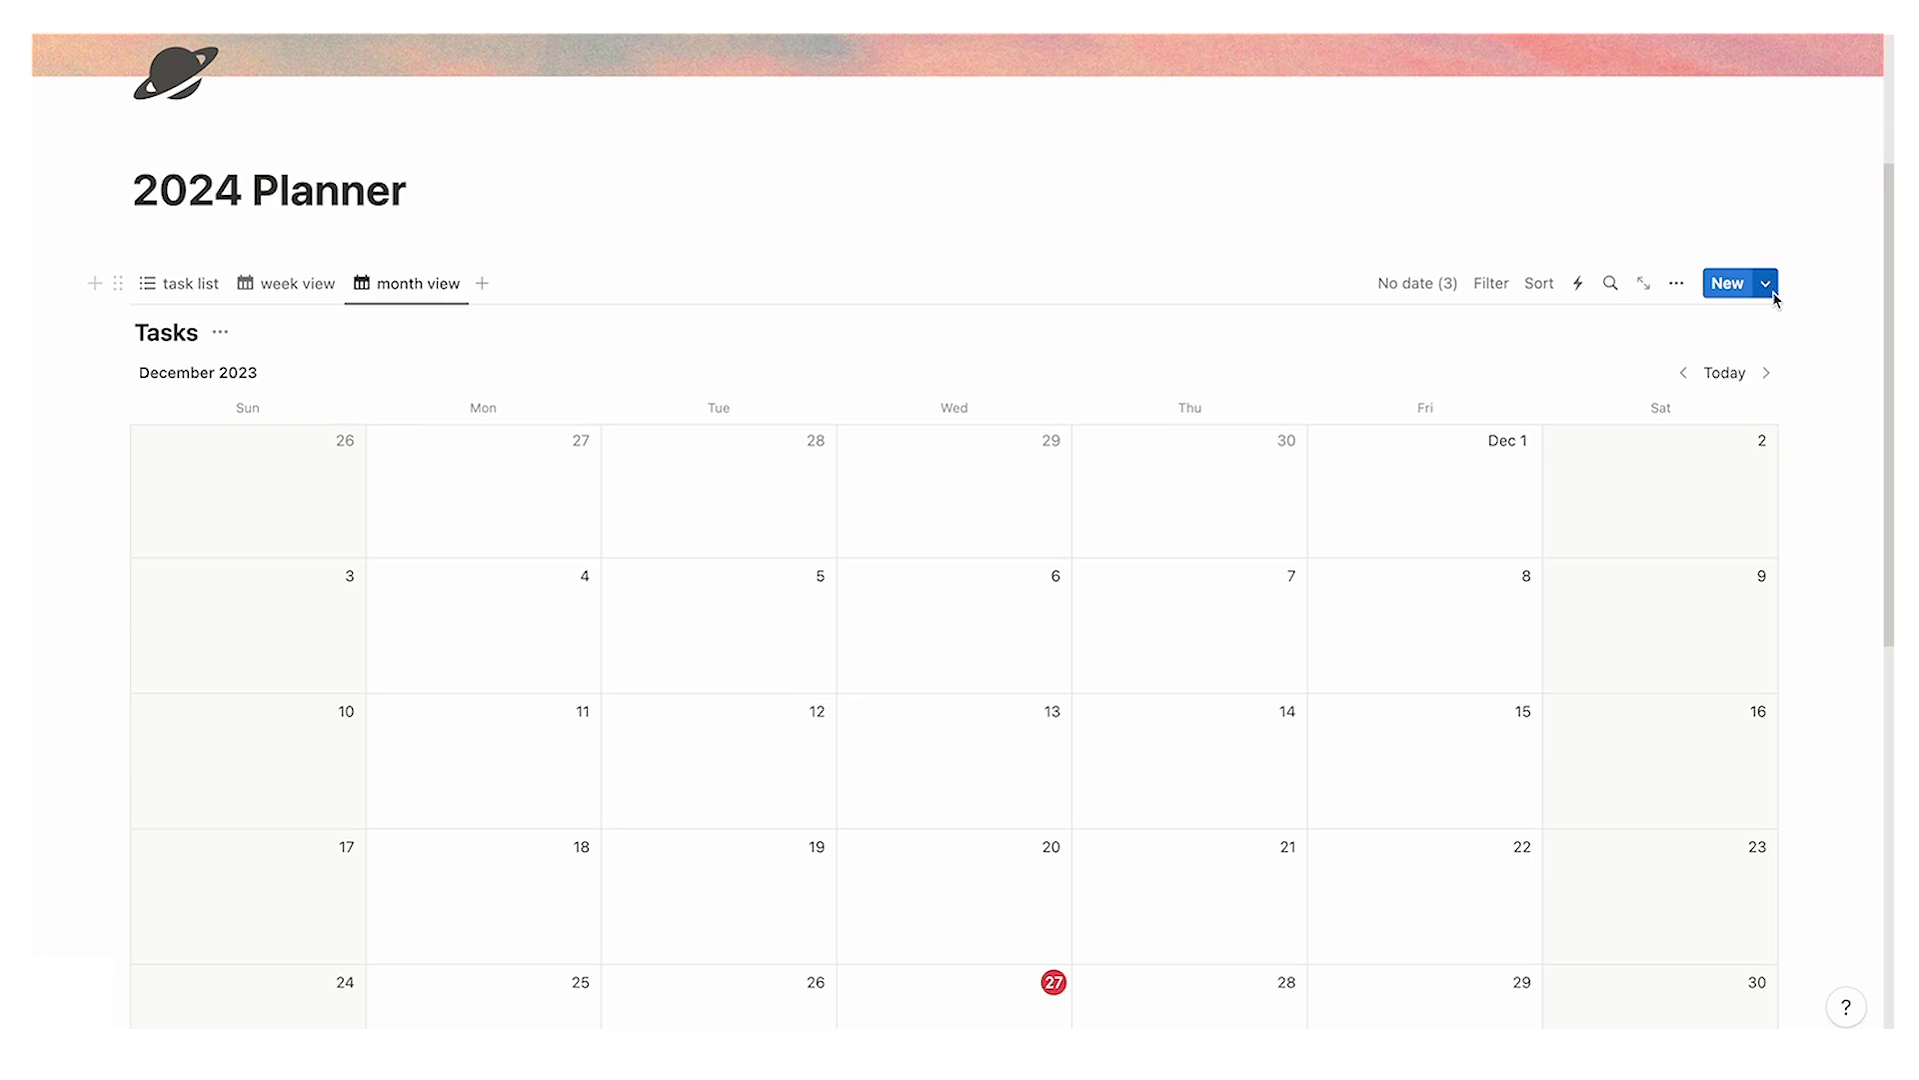
left_click(1769, 288)
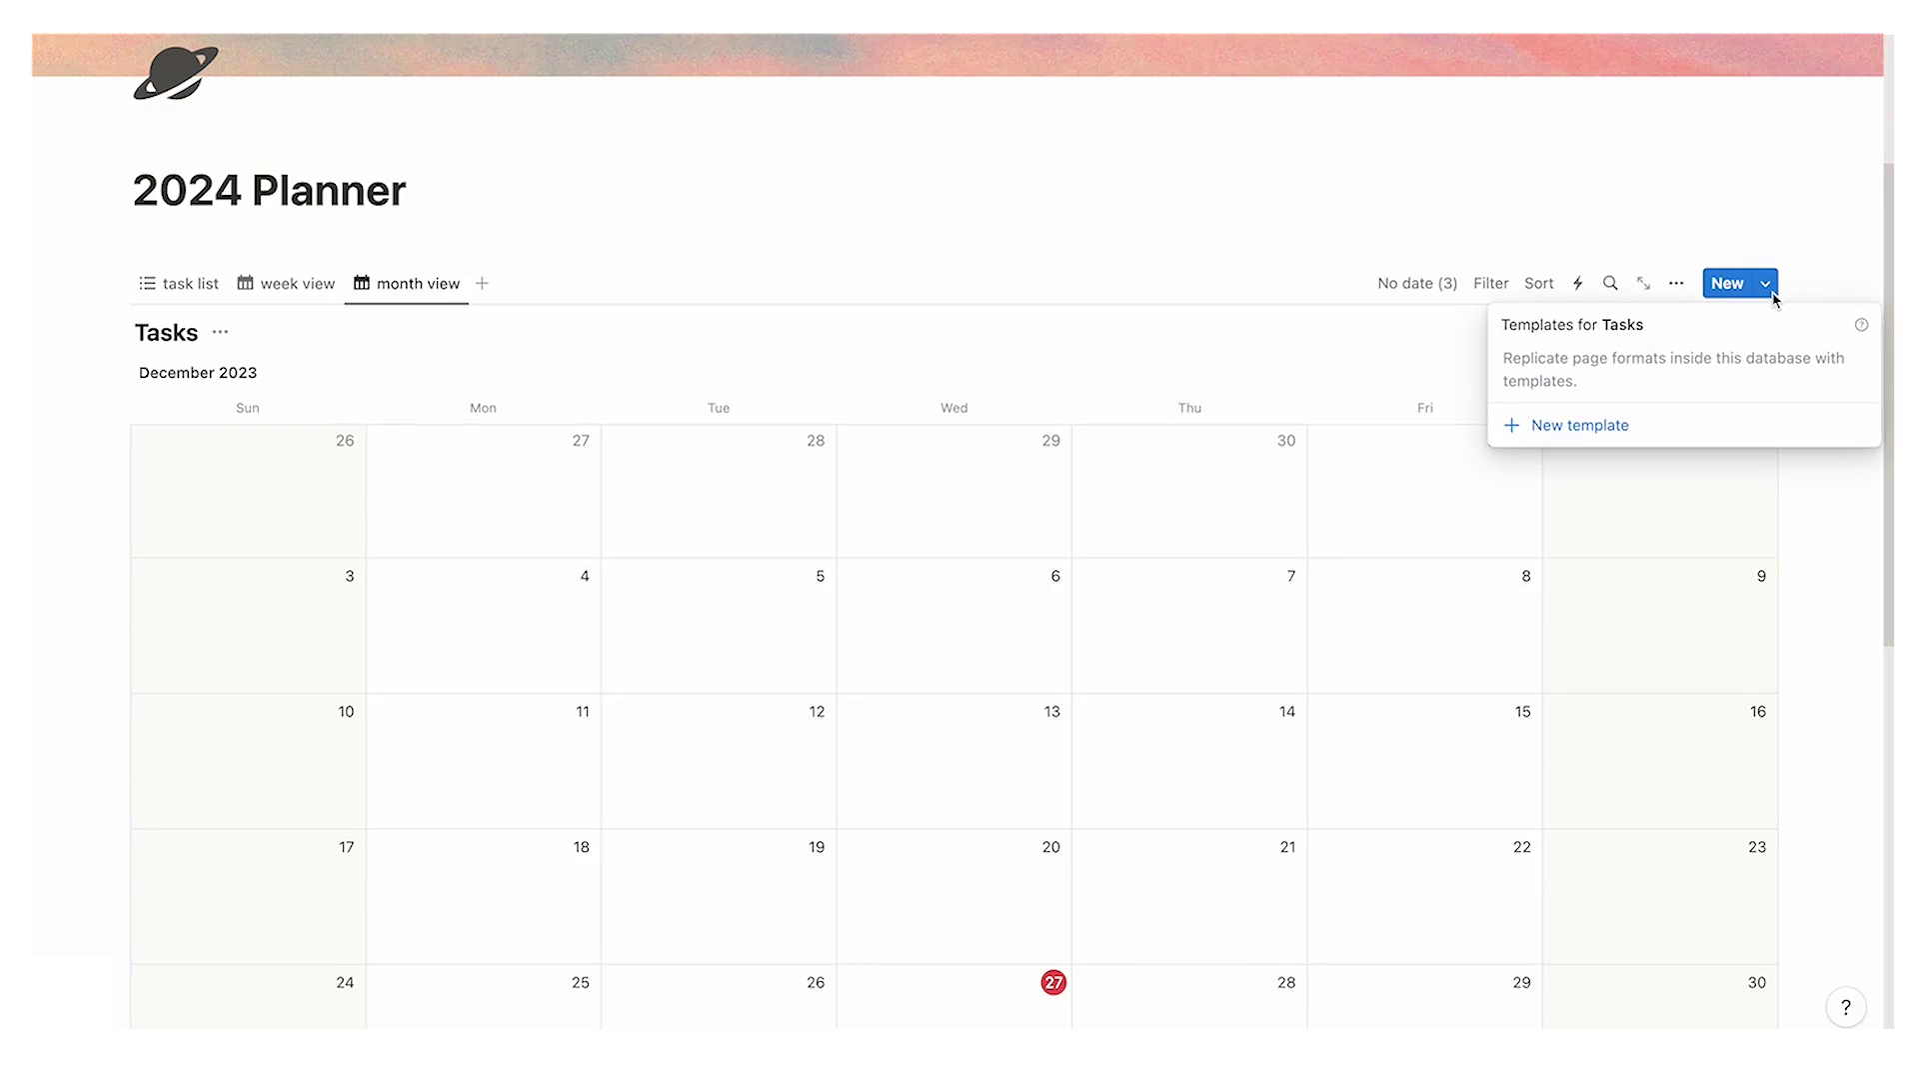
left_click(1620, 421)
key("BackSpace")
type("Jounr")
key("BackSpace")
key("BackSpace")
type("rnal")
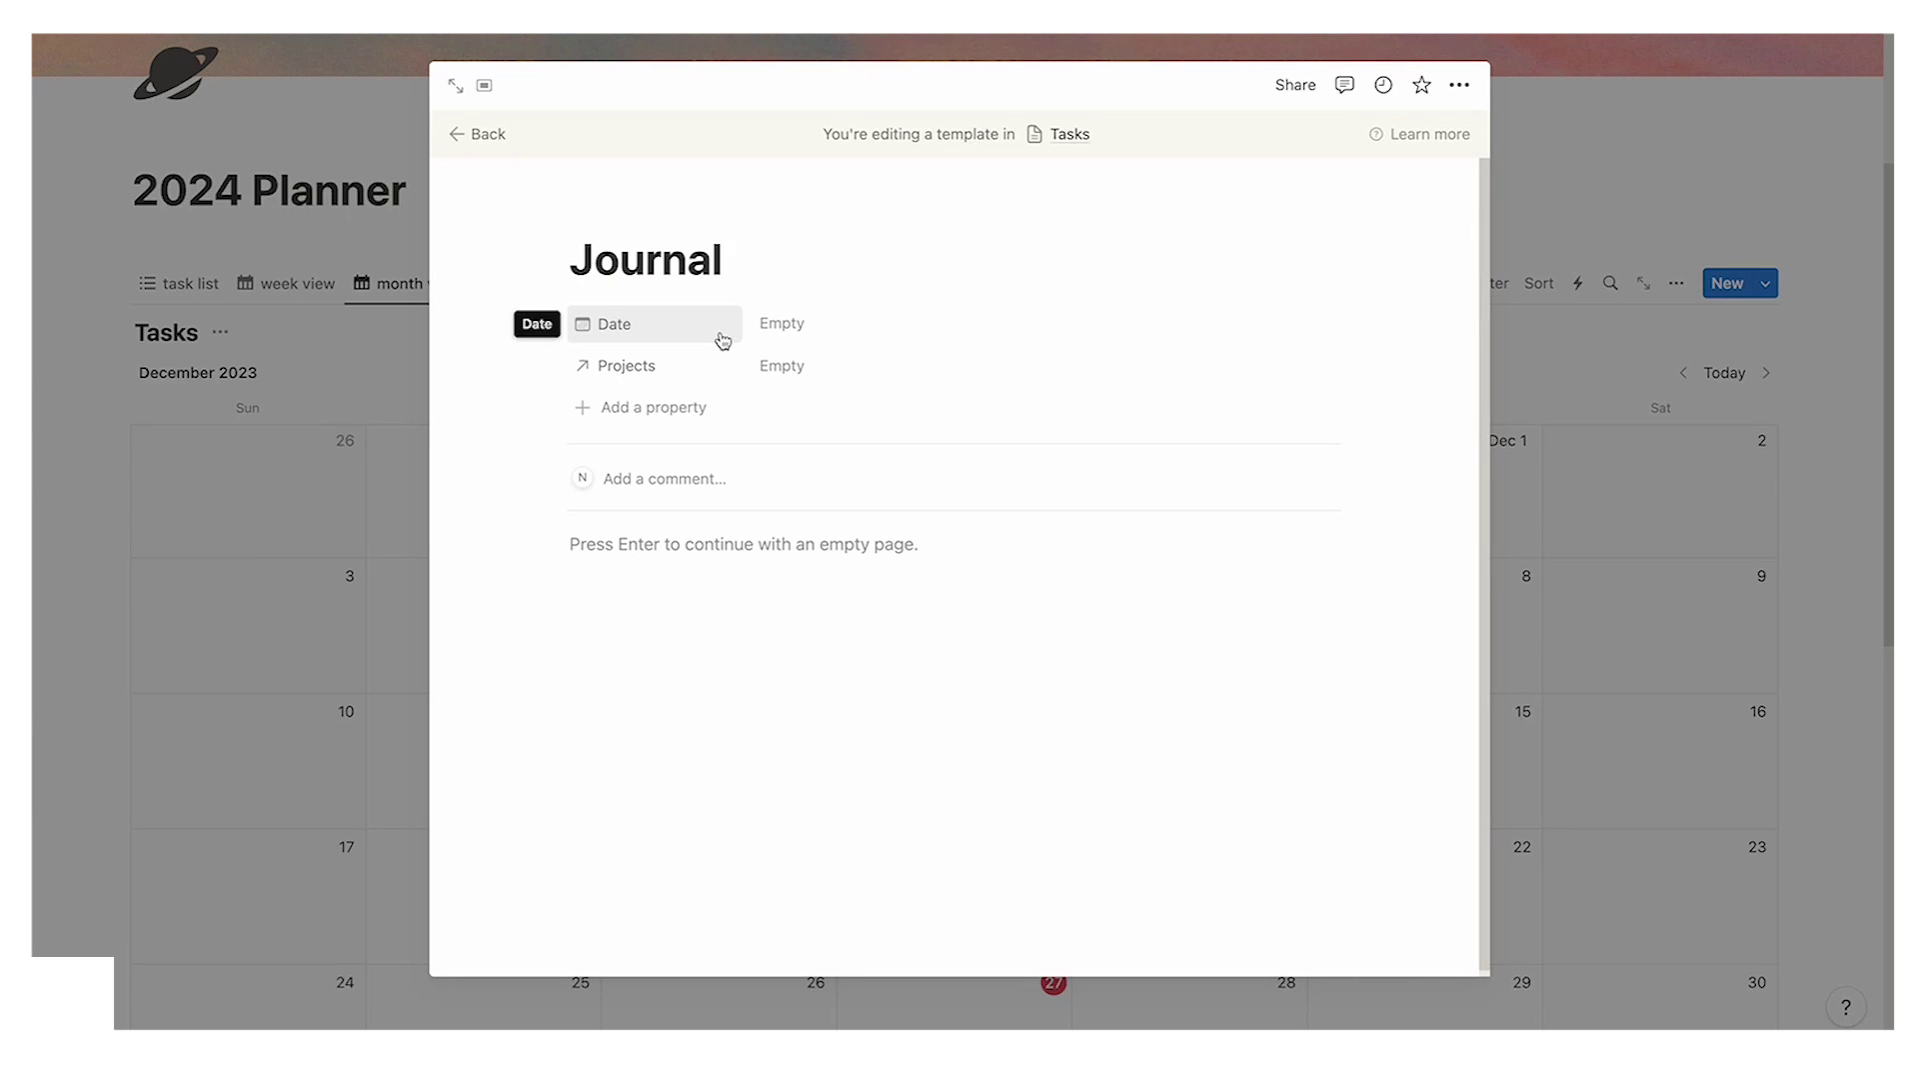
Step: Give the Journal template the pencil-in-square icon found by searching the icons for "write", and place the cursor in the body
left_click(605, 214)
left_click(612, 308)
left_click(492, 374)
type("write")
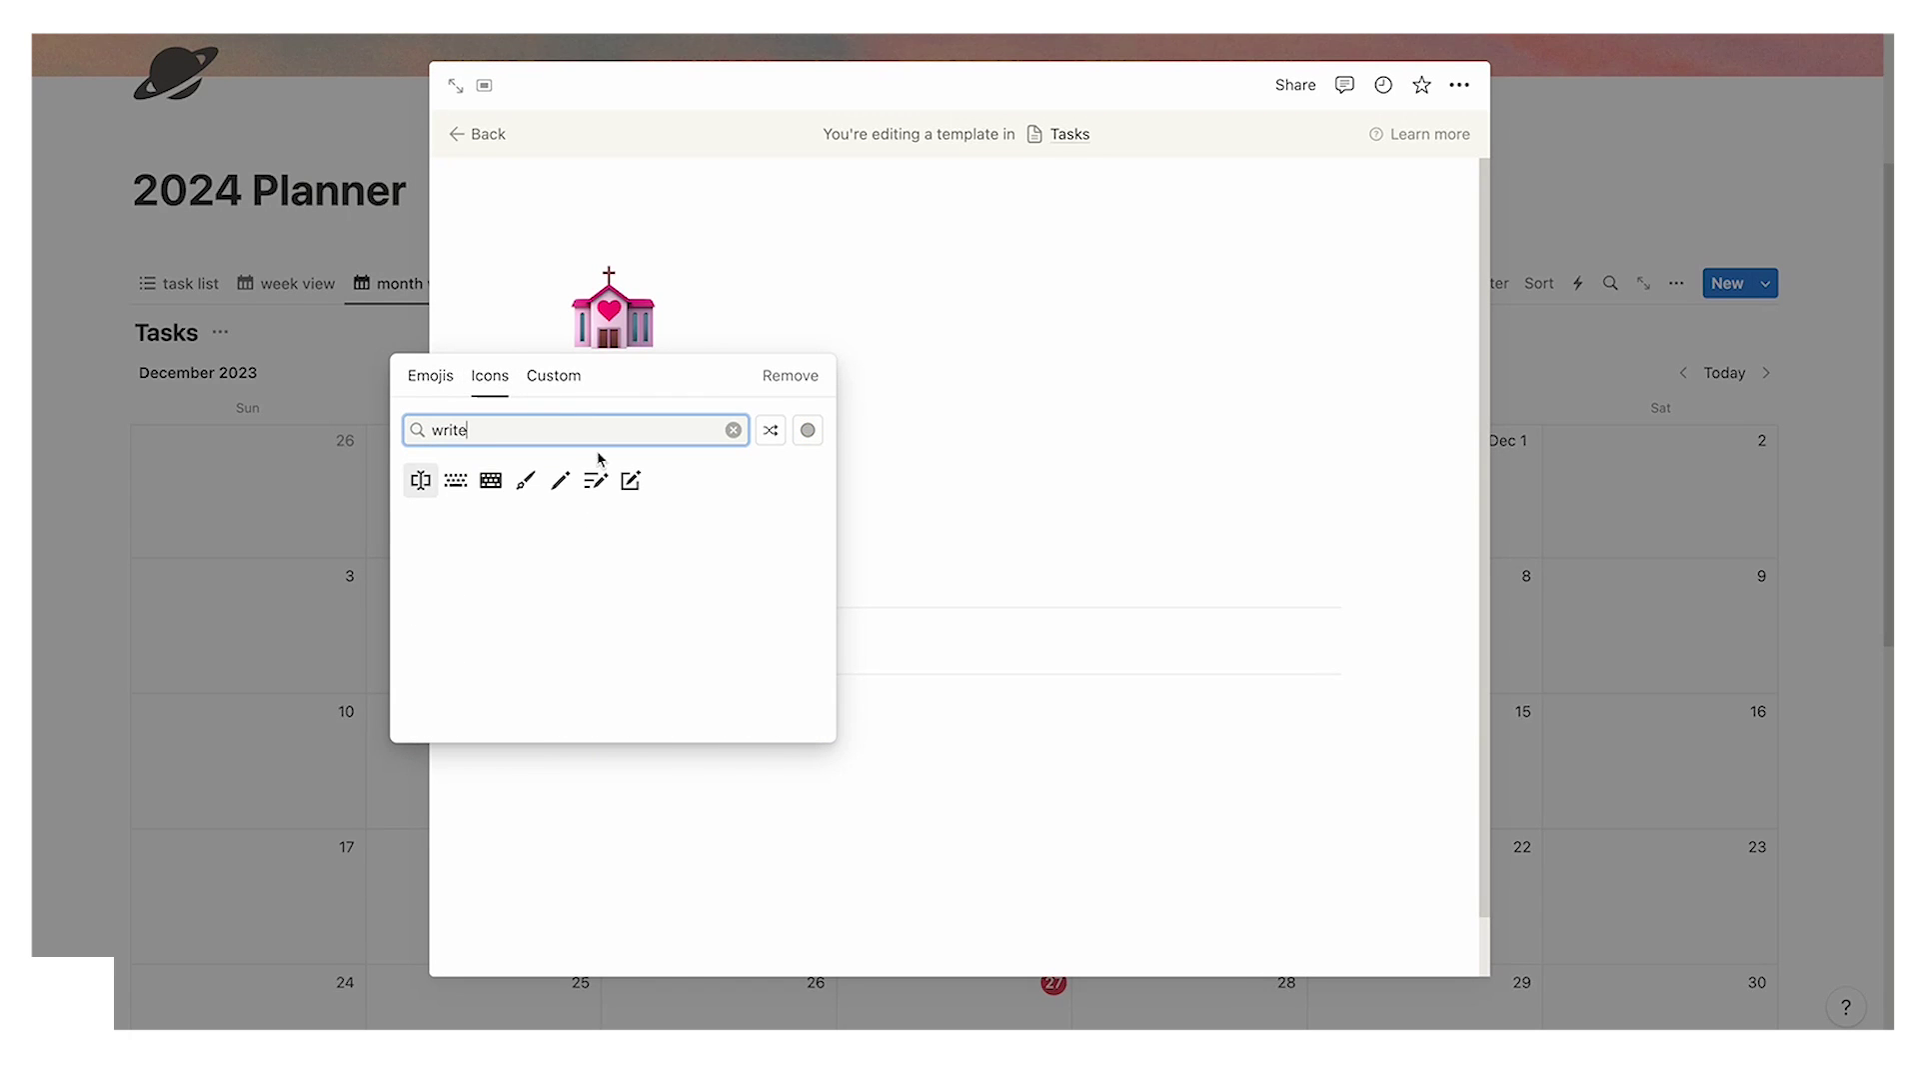
left_click(631, 480)
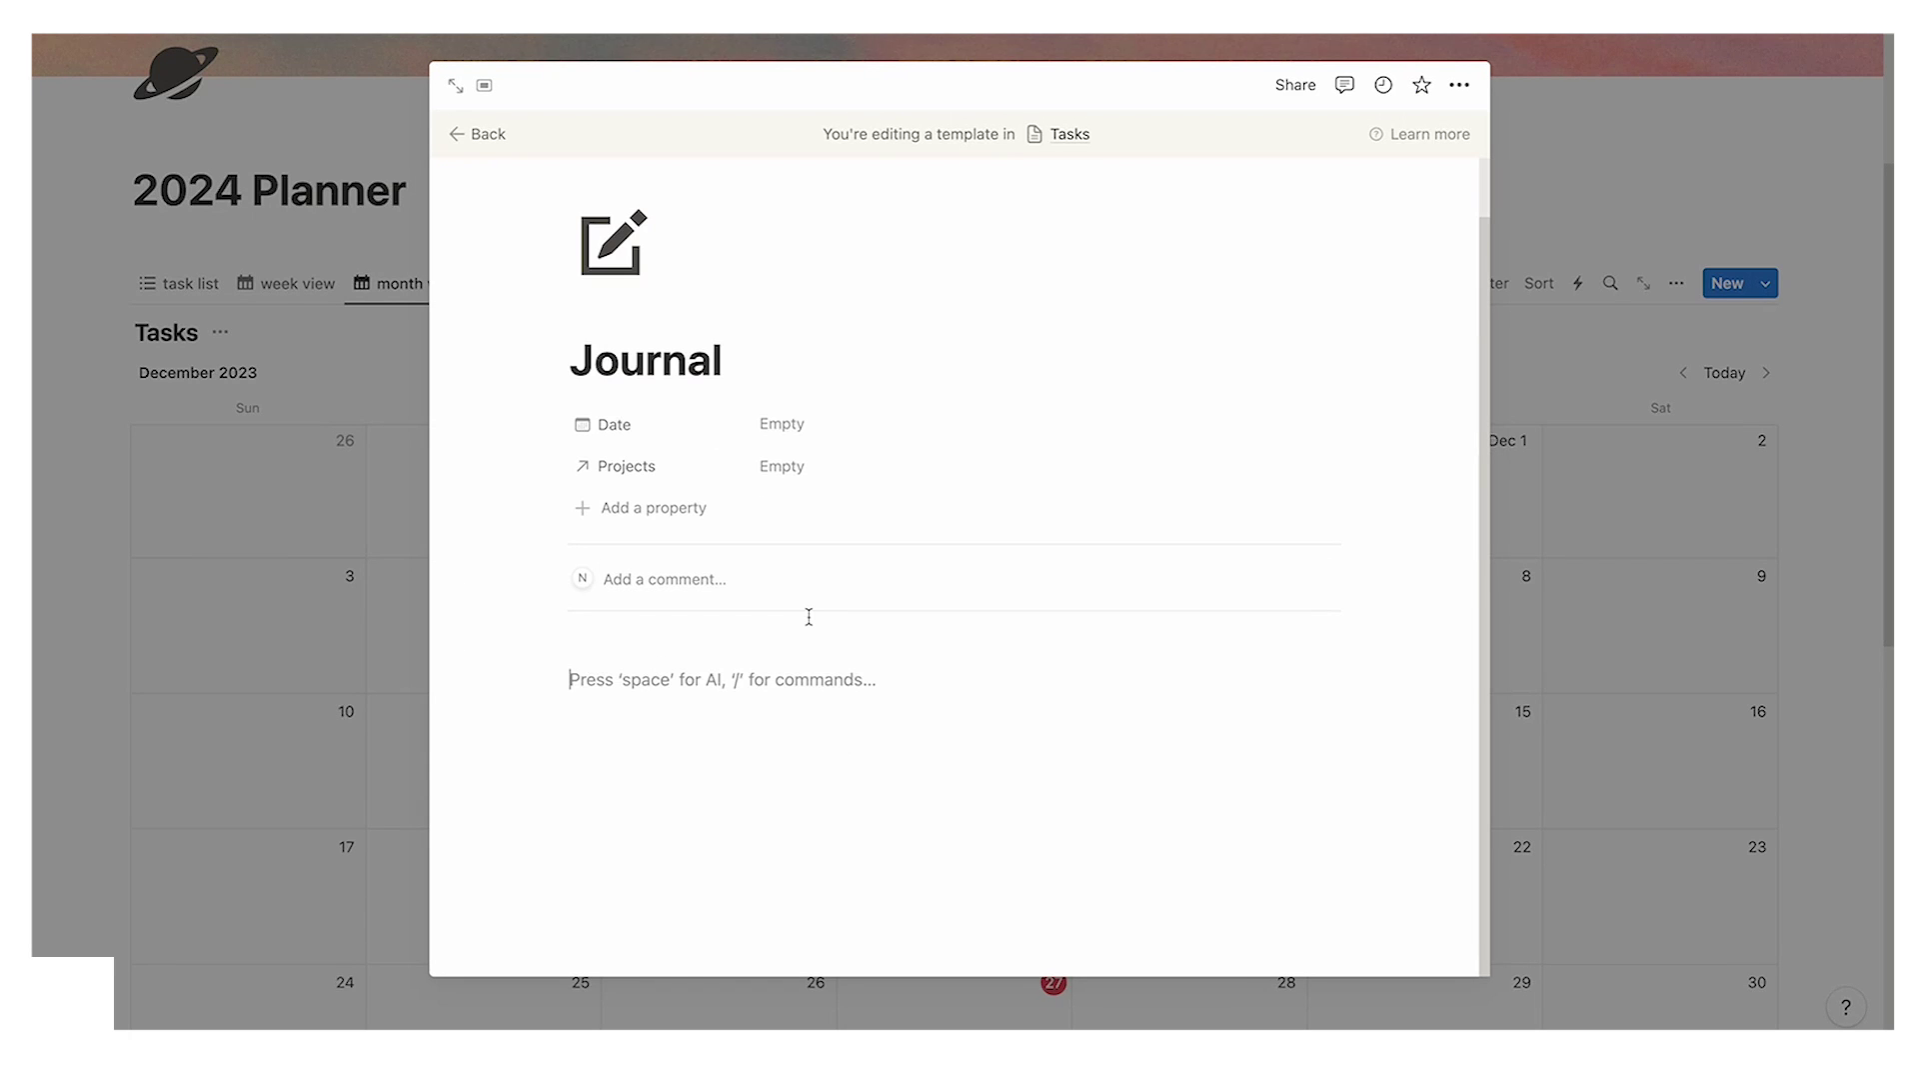
left_click(808, 617)
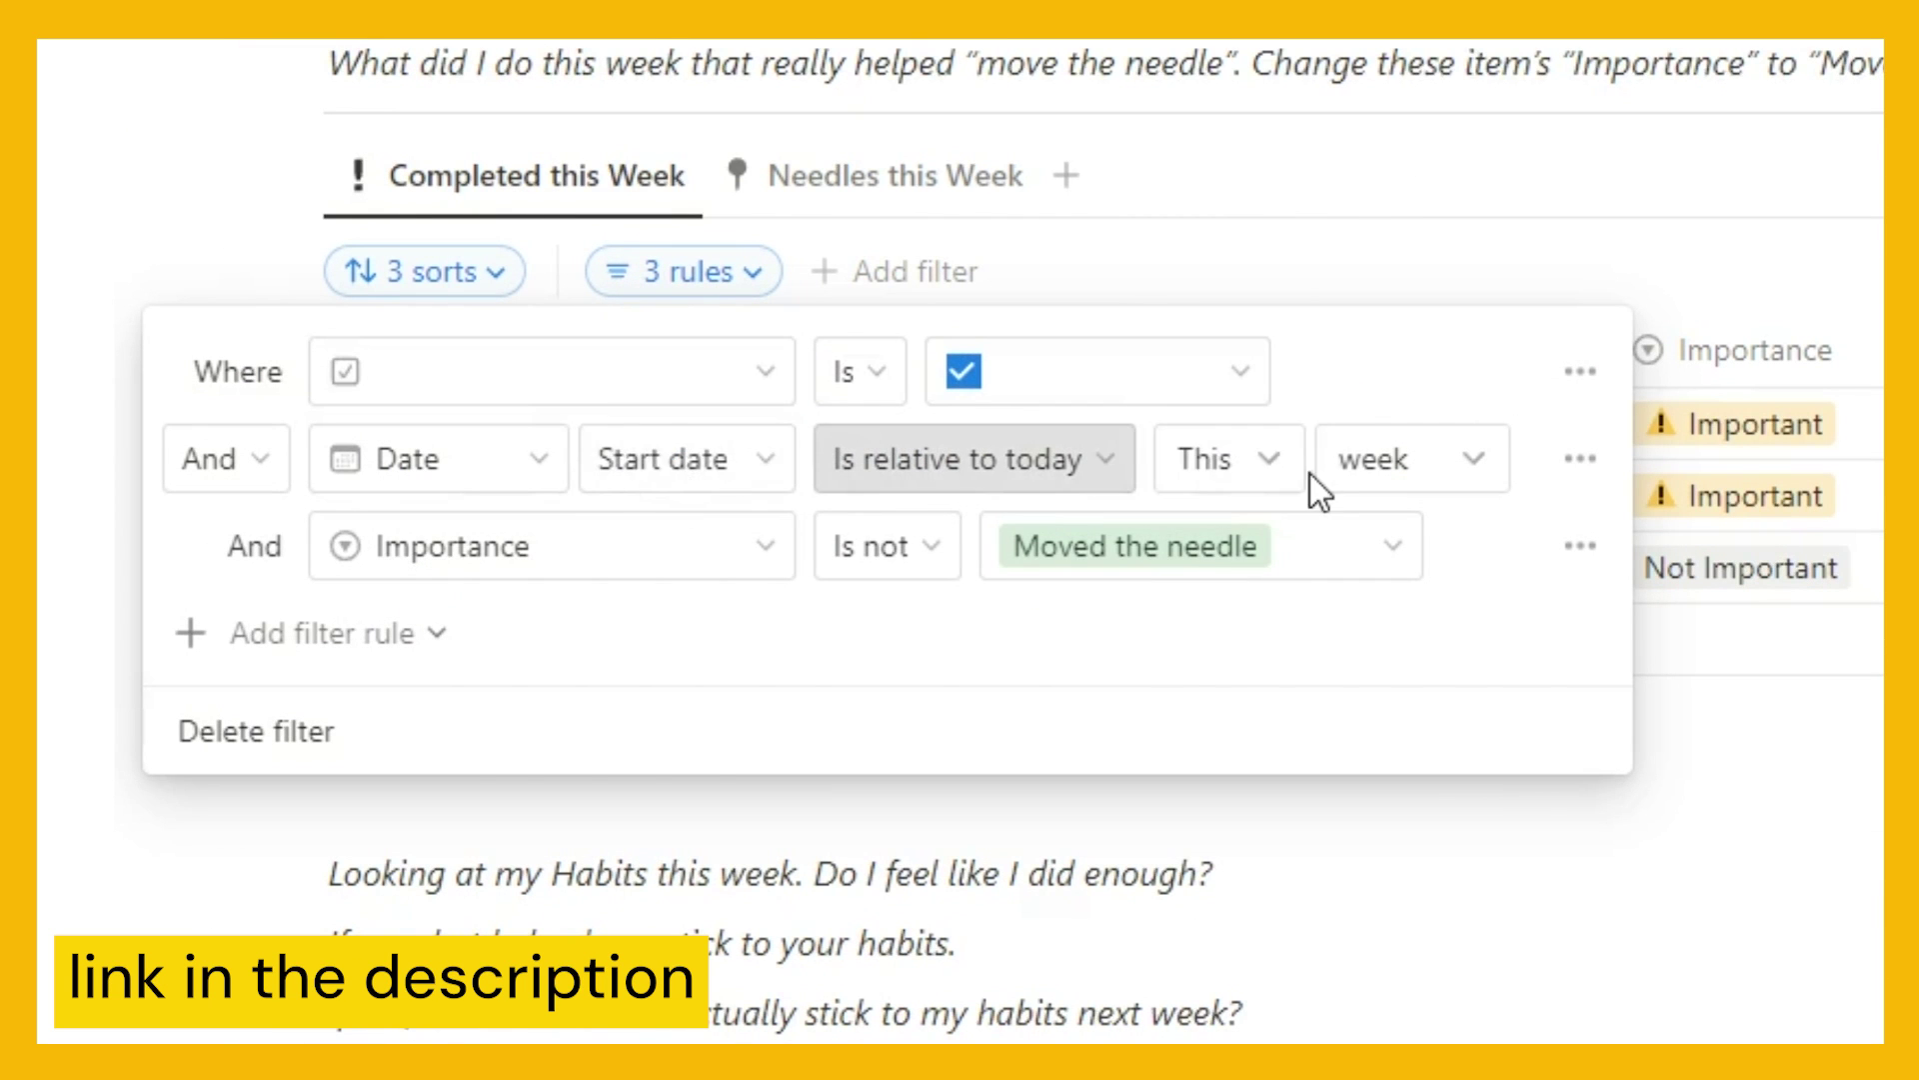
left_click(1665, 70)
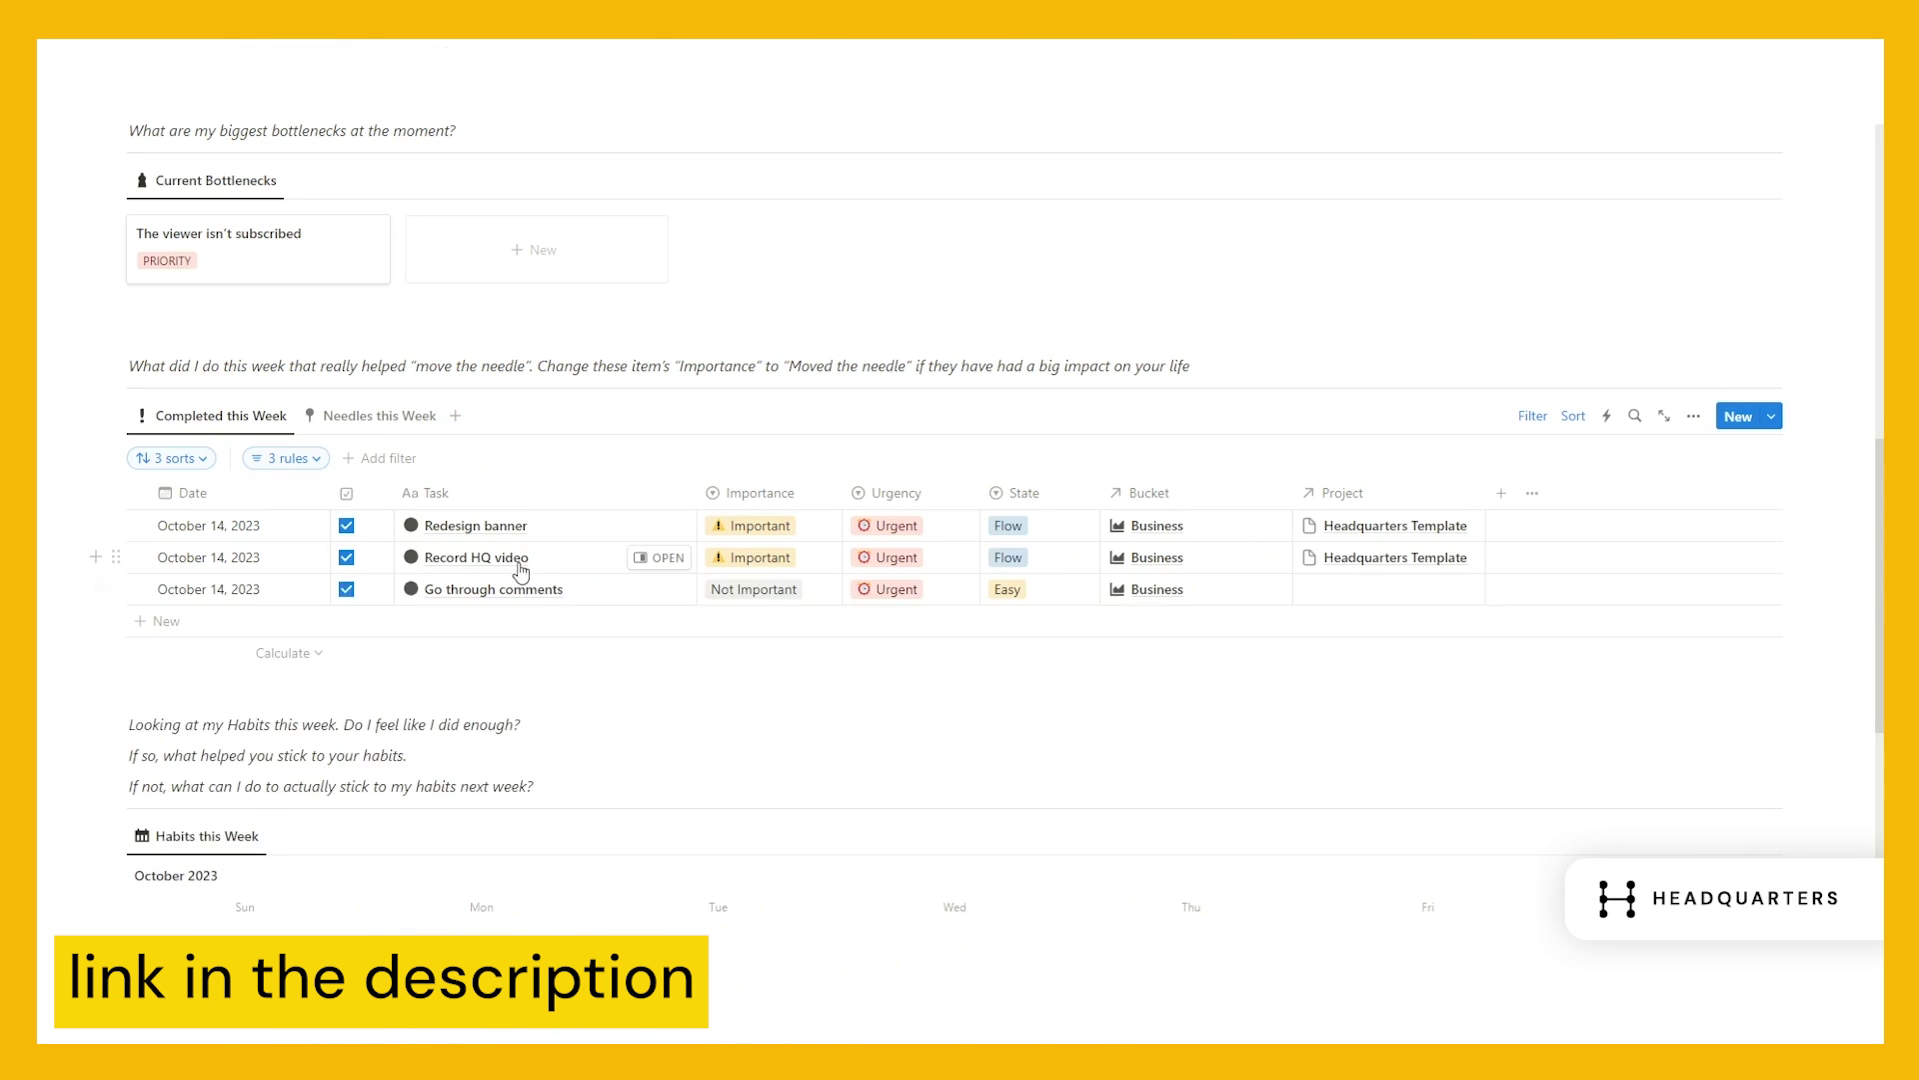
left_click(894, 175)
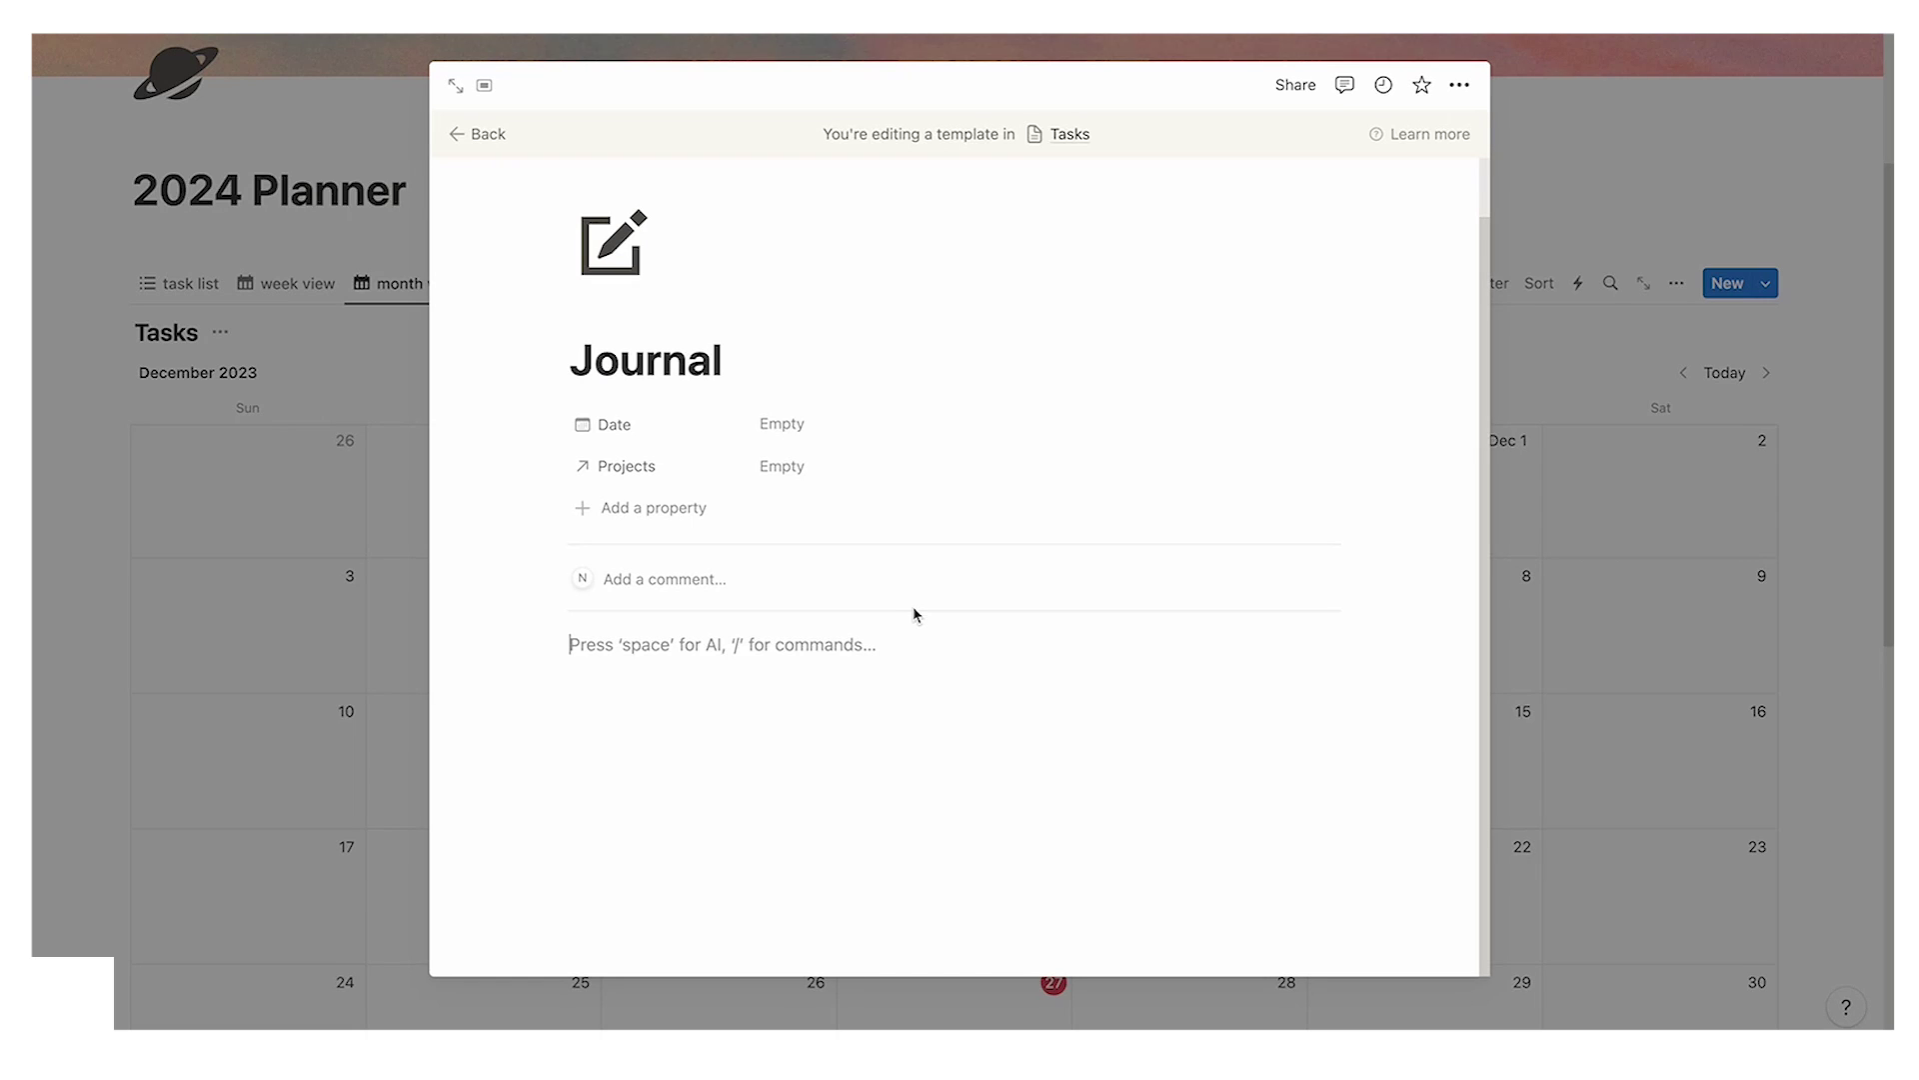
Step: Write "What would make today a success?" and "What's stopping me from completing my current projects?" in the template body, each with a divider underneath
type("What would make today a success?")
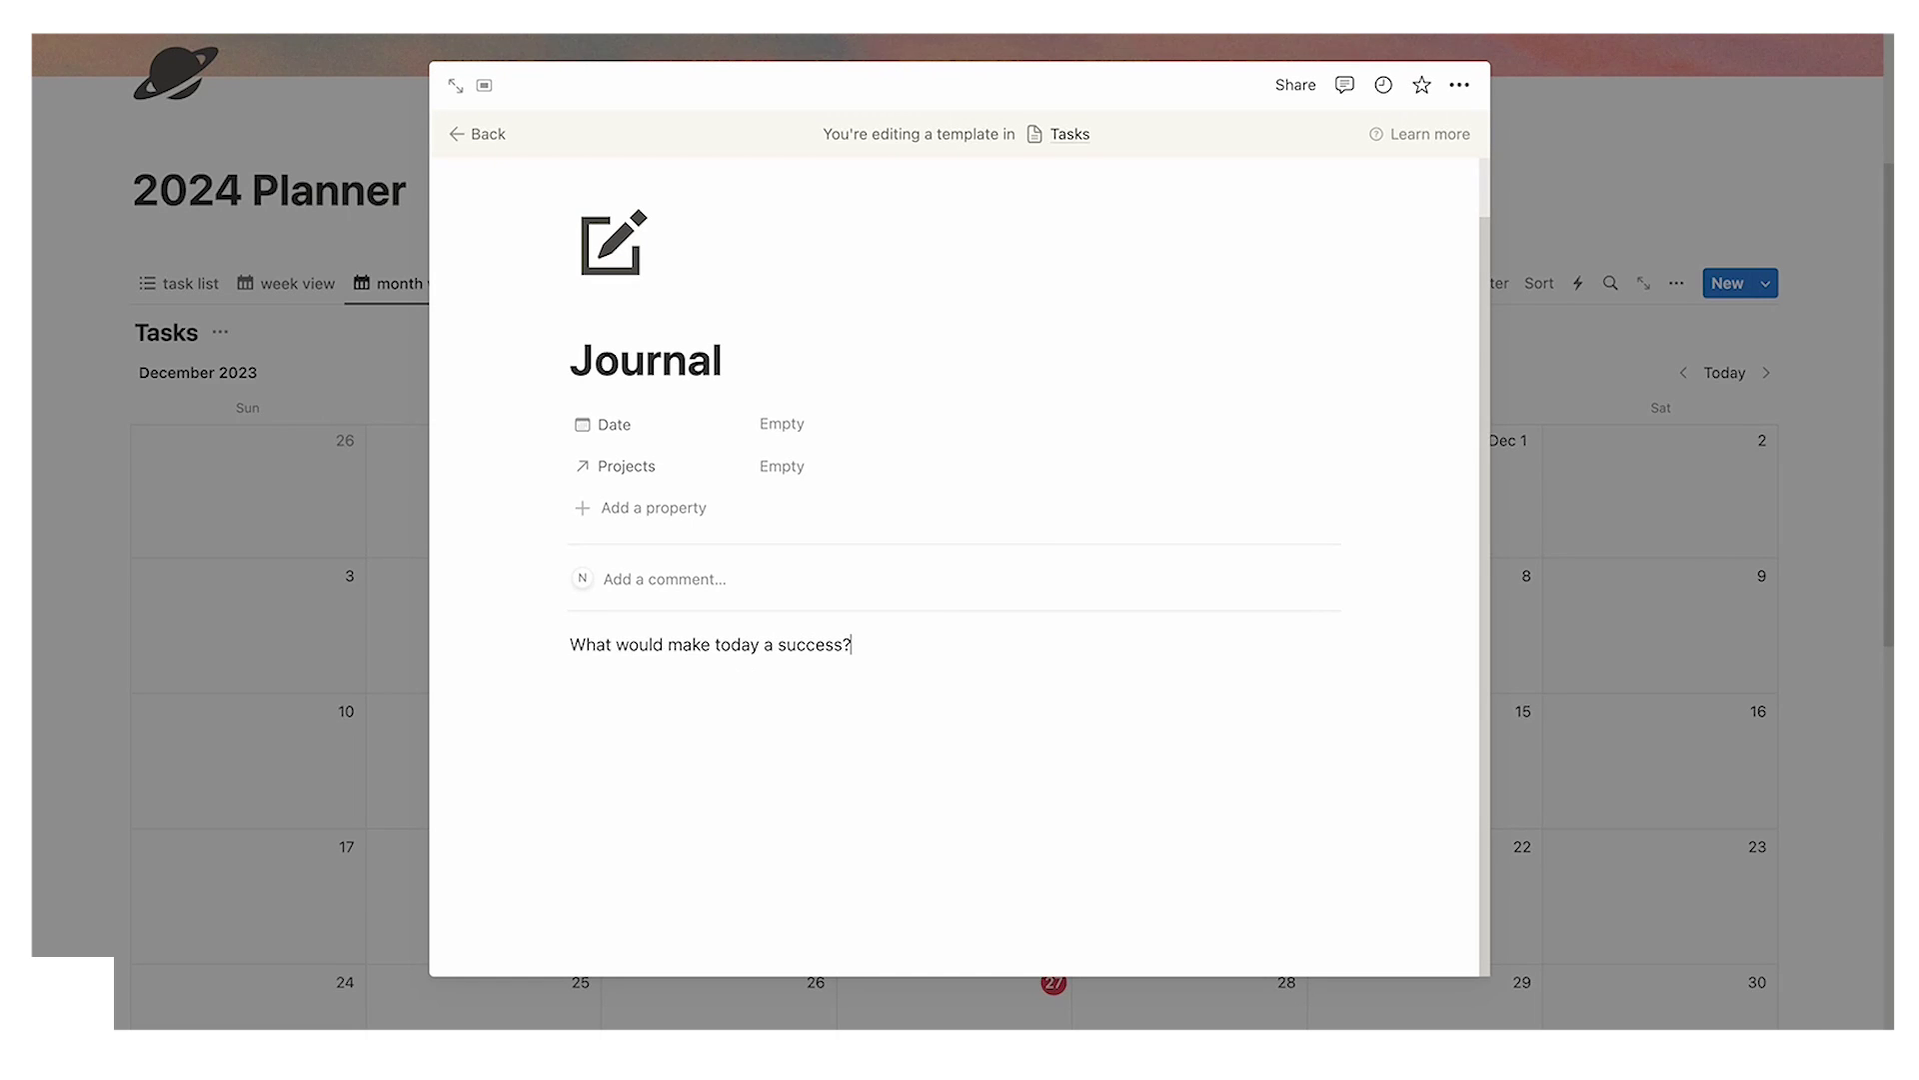
key("Return")
type("/div")
key("Return")
key("Return")
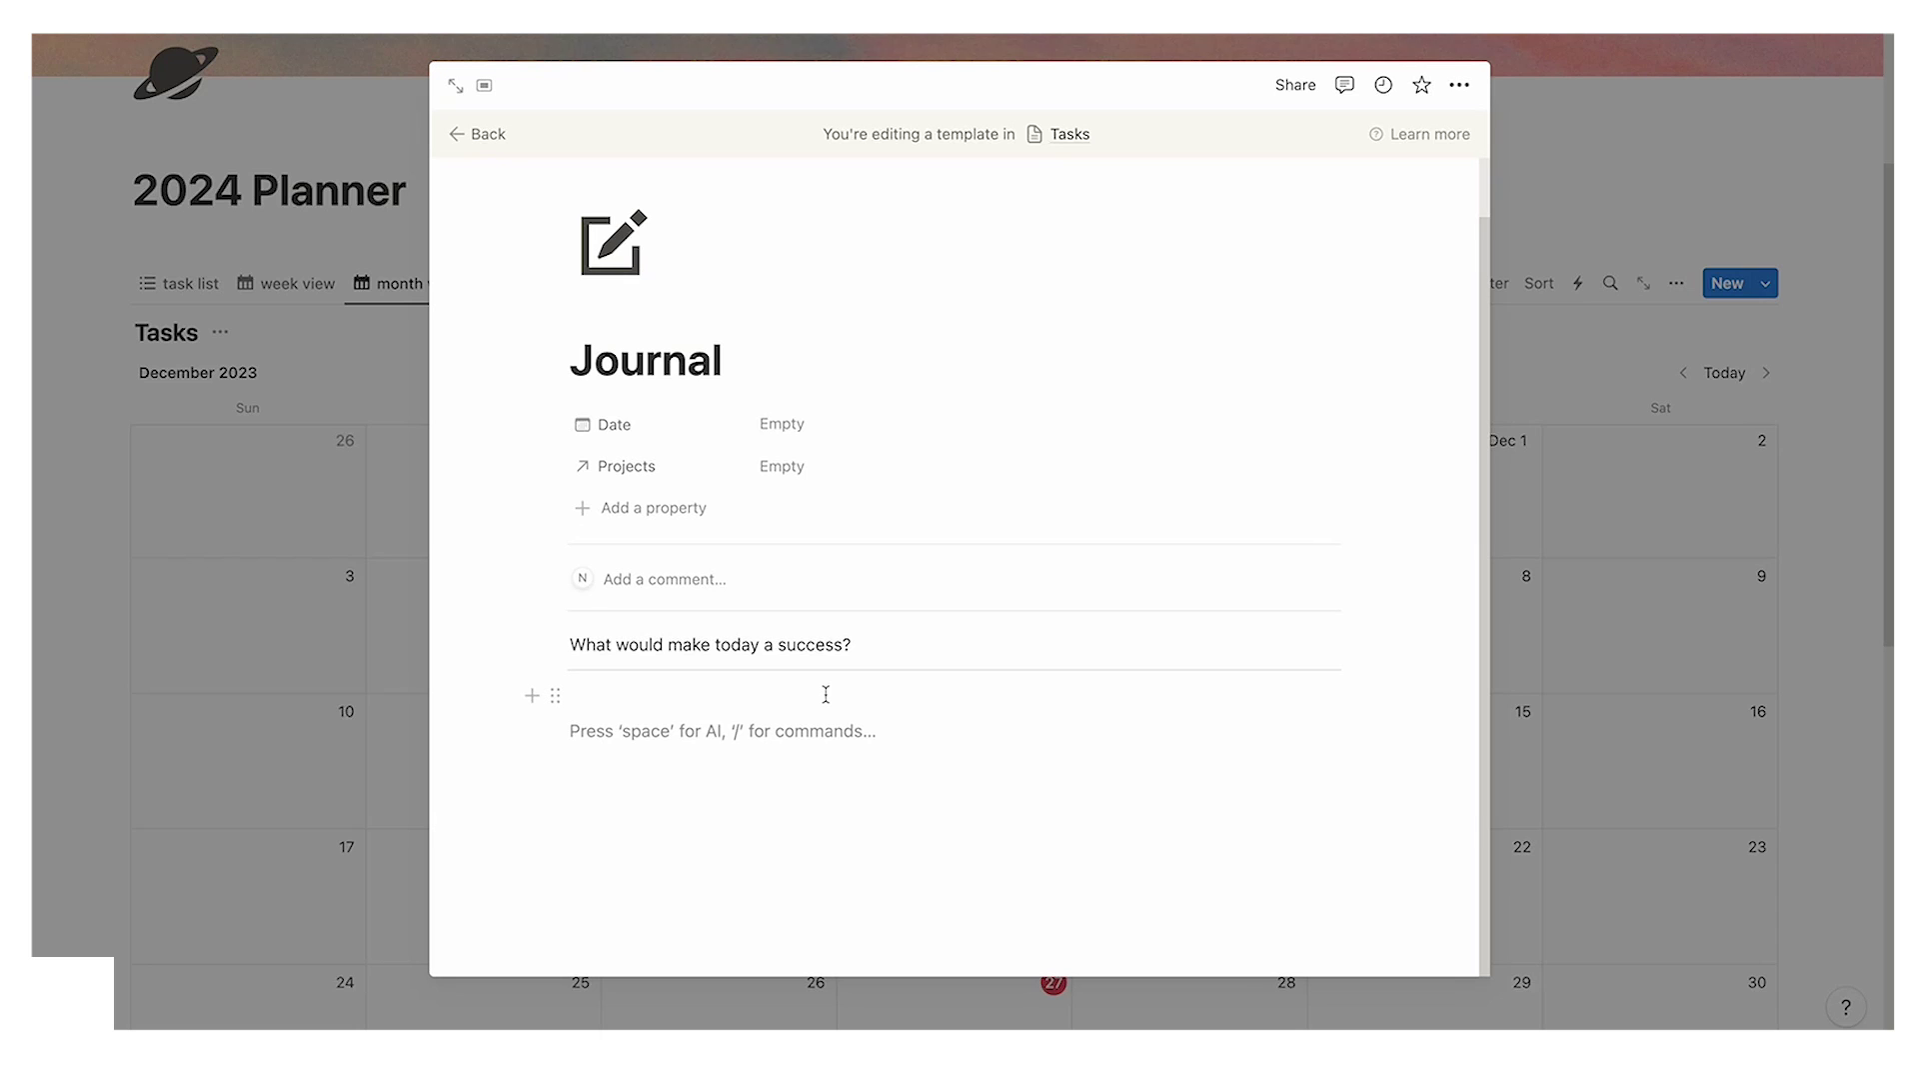
type("What's stopping me from completing my current projects?")
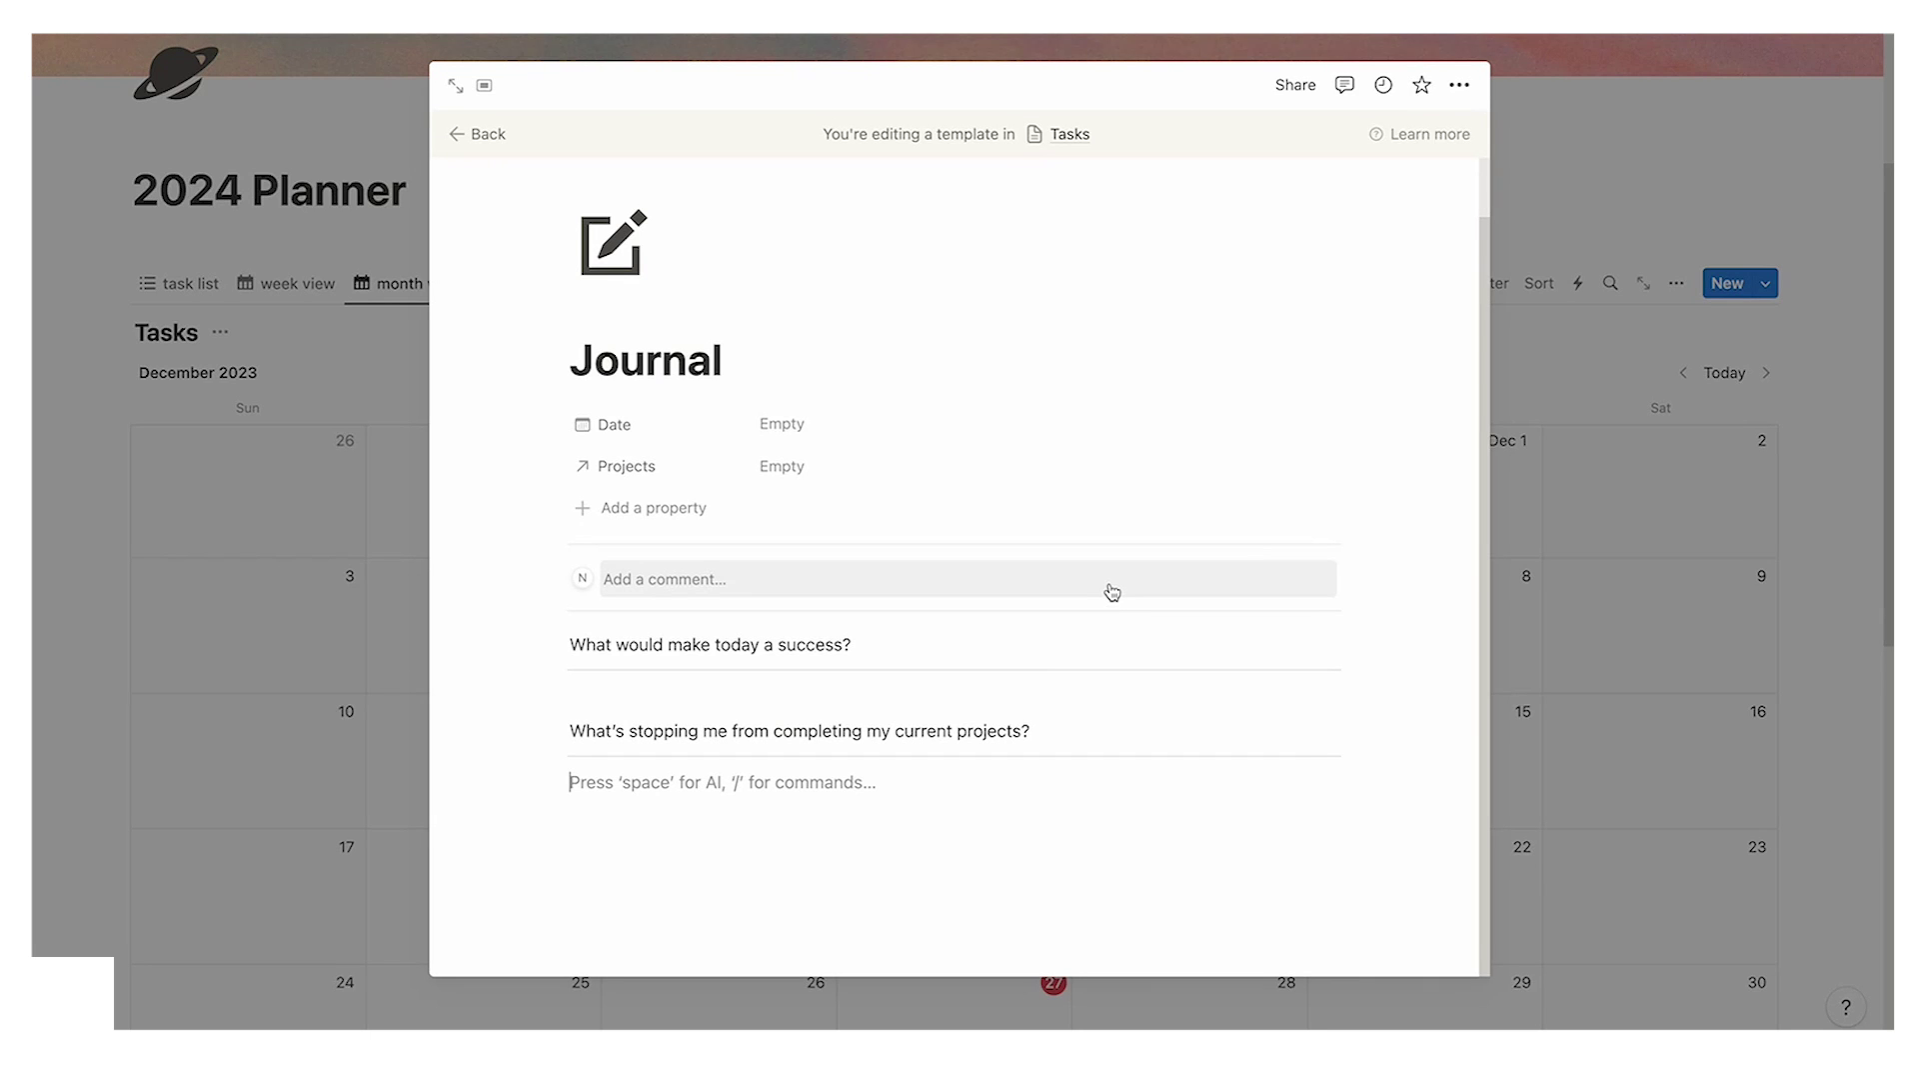
left_click(1608, 531)
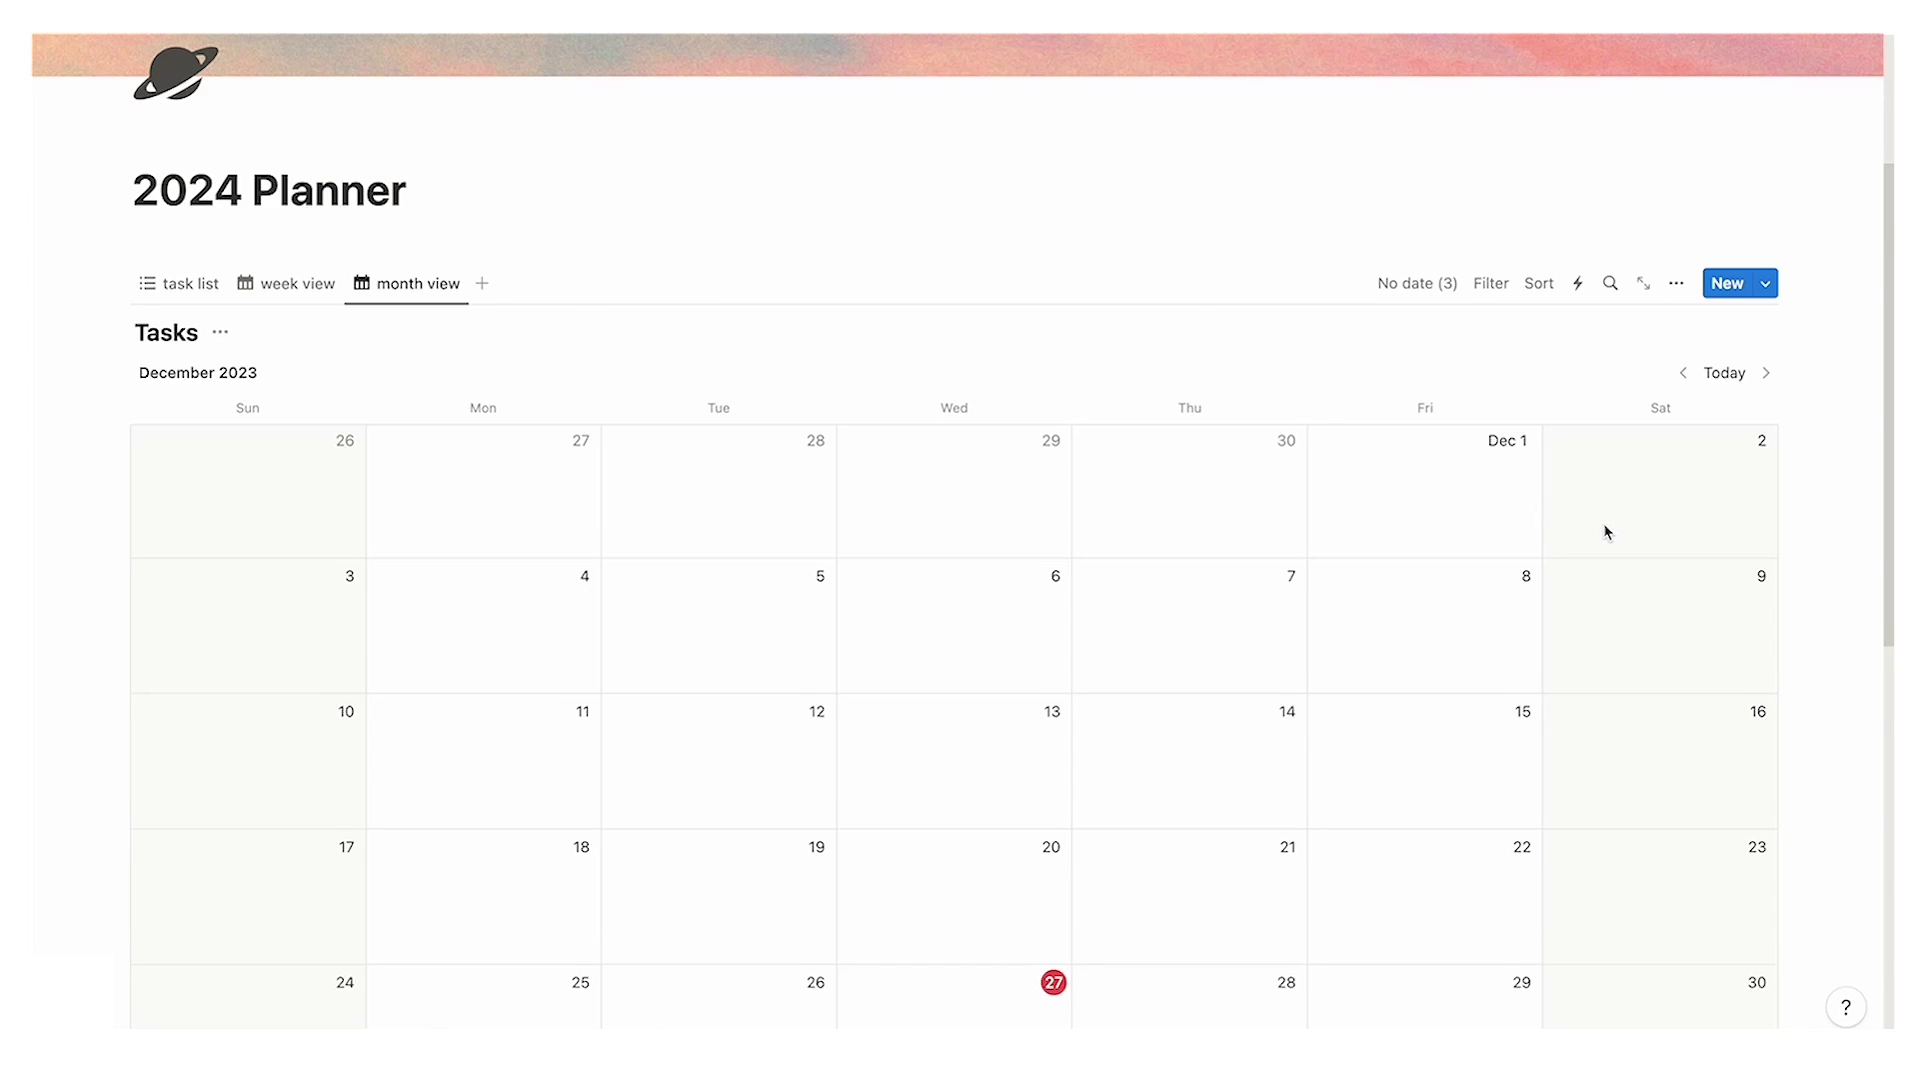
Step: Create a December 27, 2023 calendar entry from the Journal template and answer its first question with "I subscribe to this channel"
scroll(1607, 531, "down", 5)
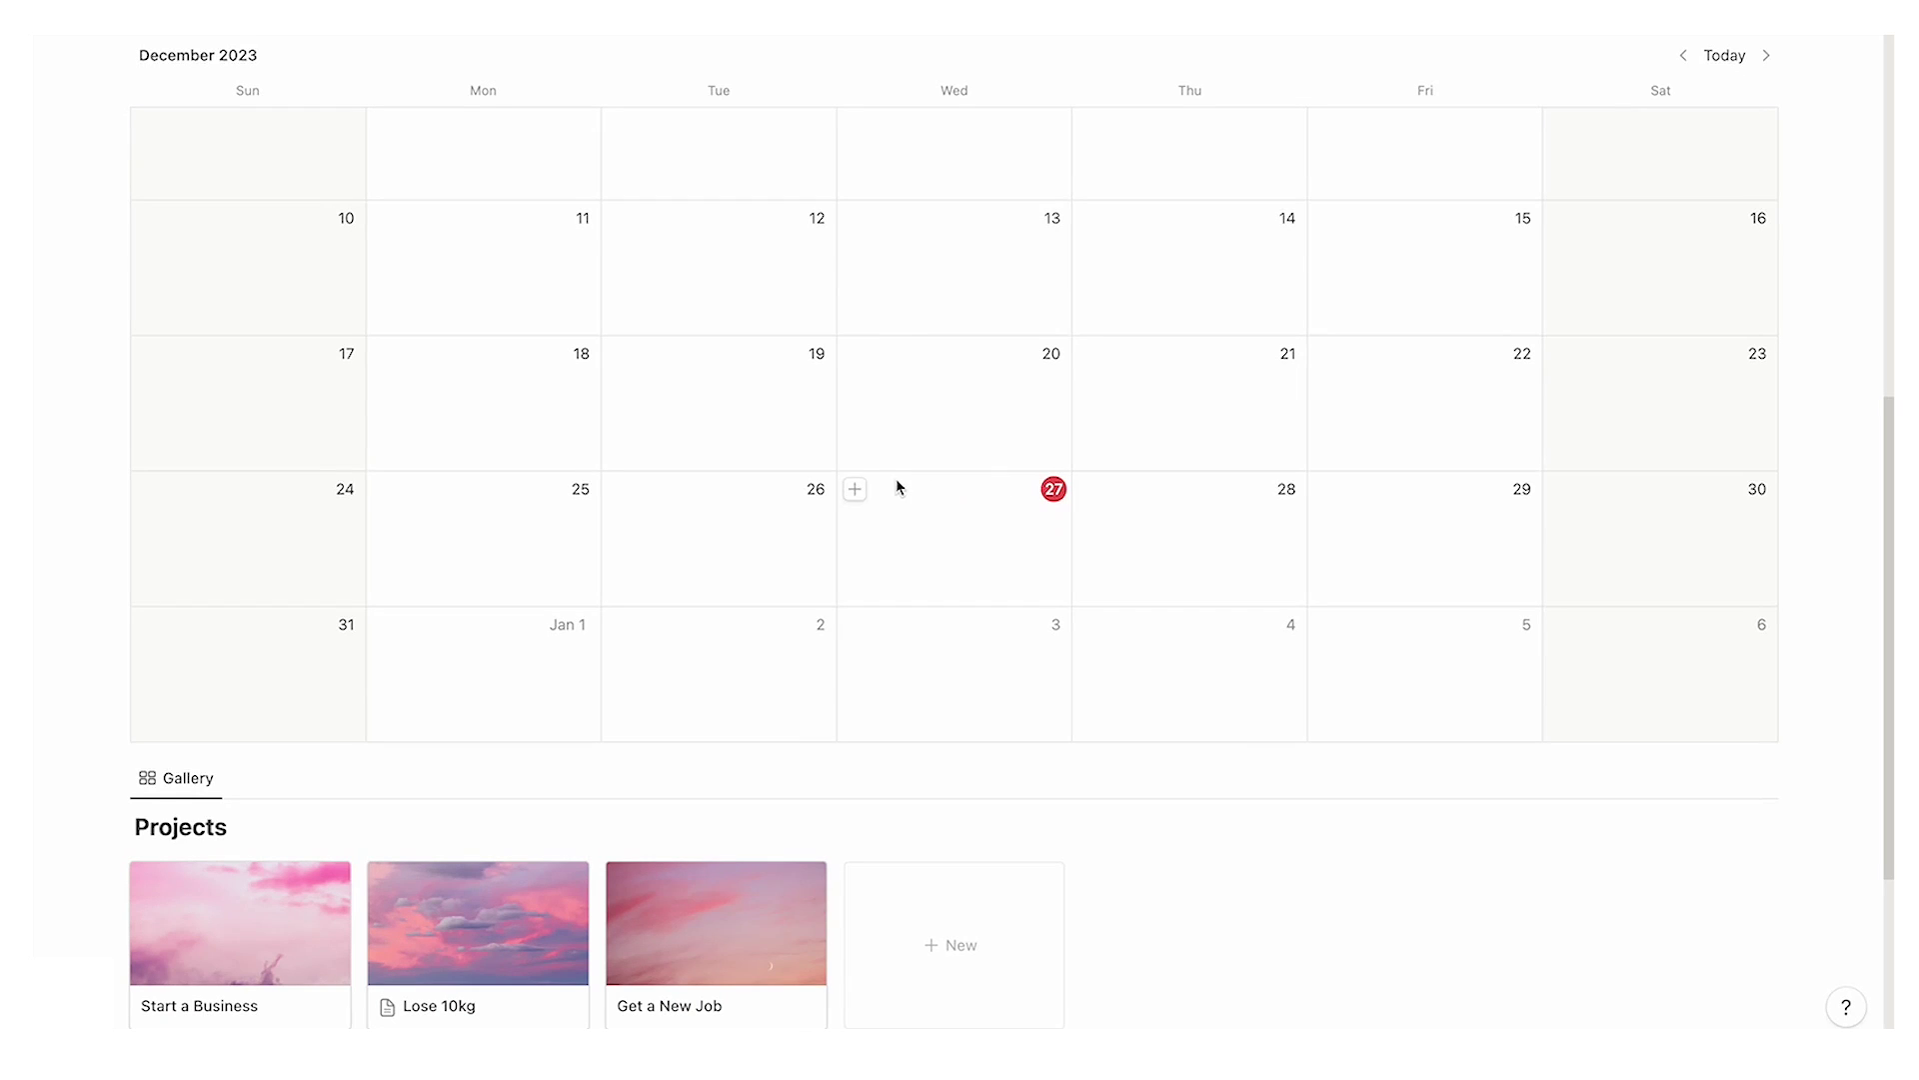
left_click(852, 492)
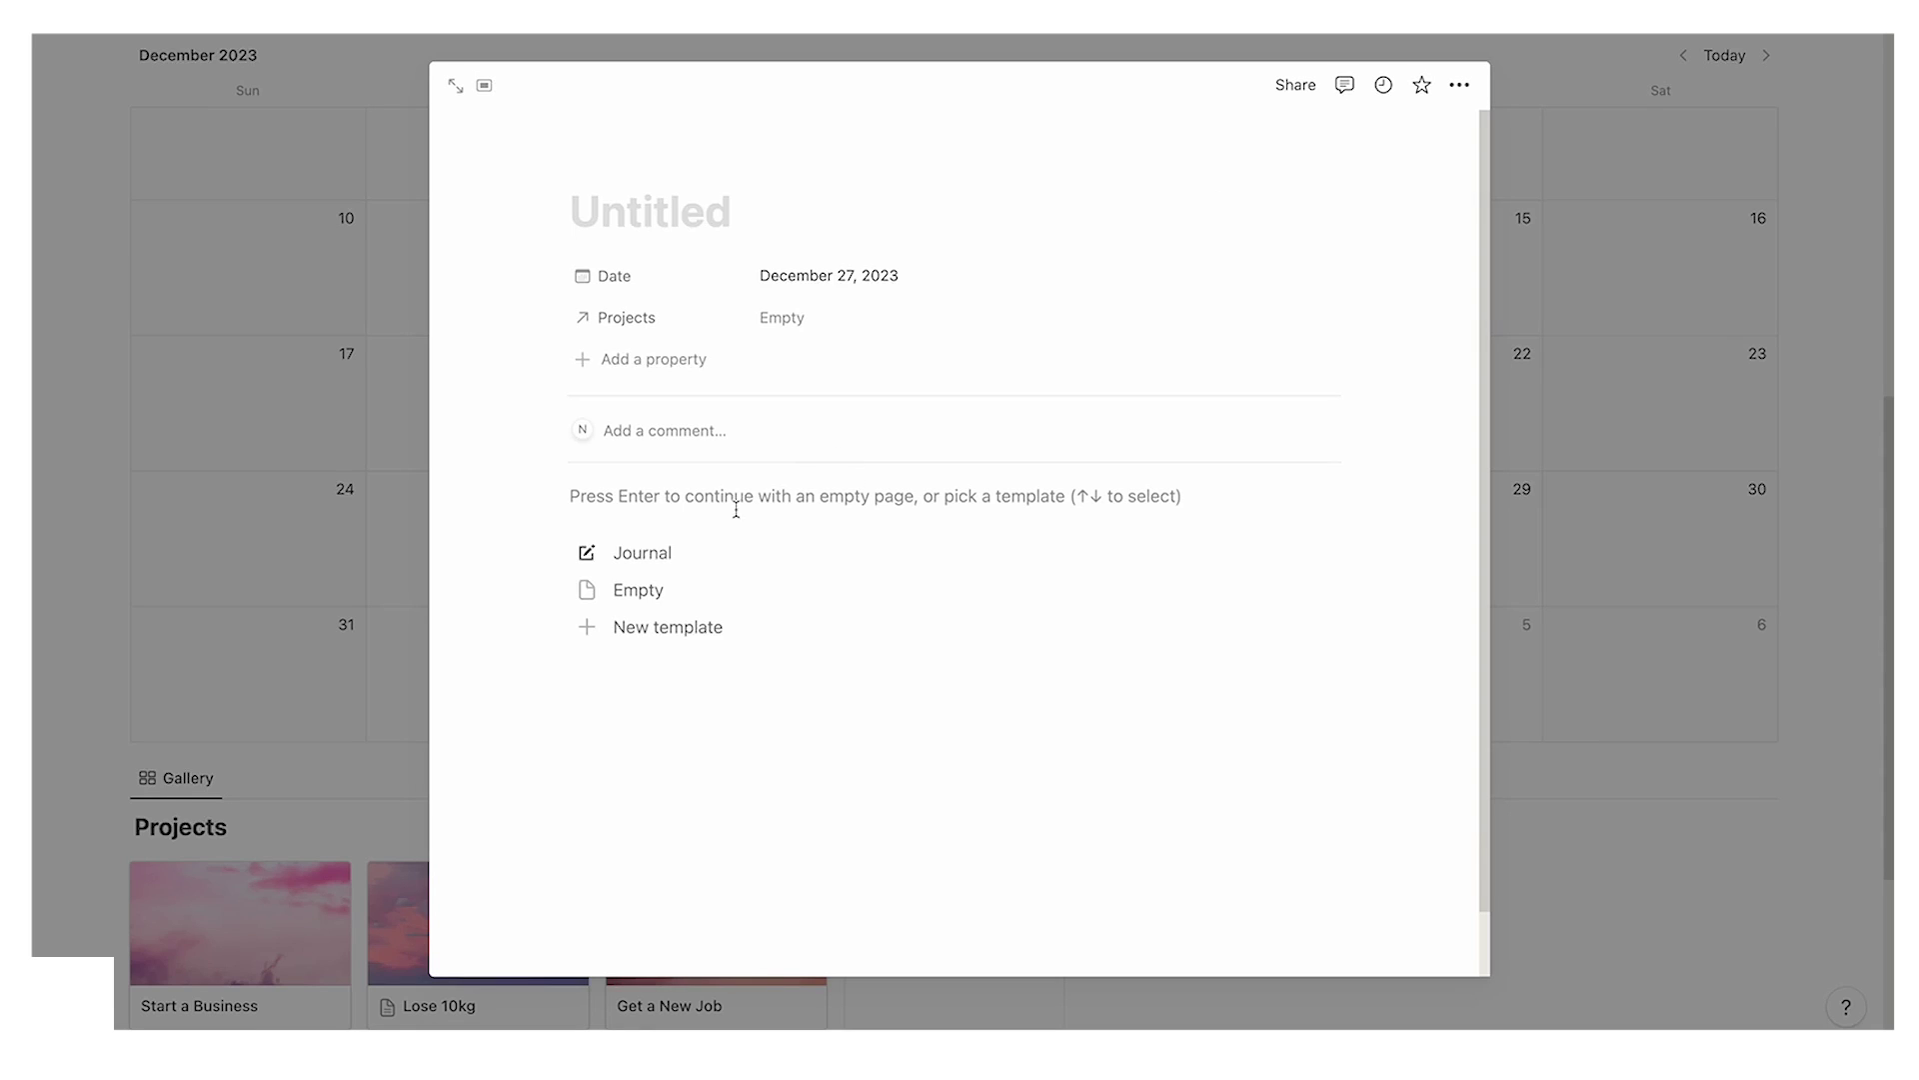
left_click(695, 553)
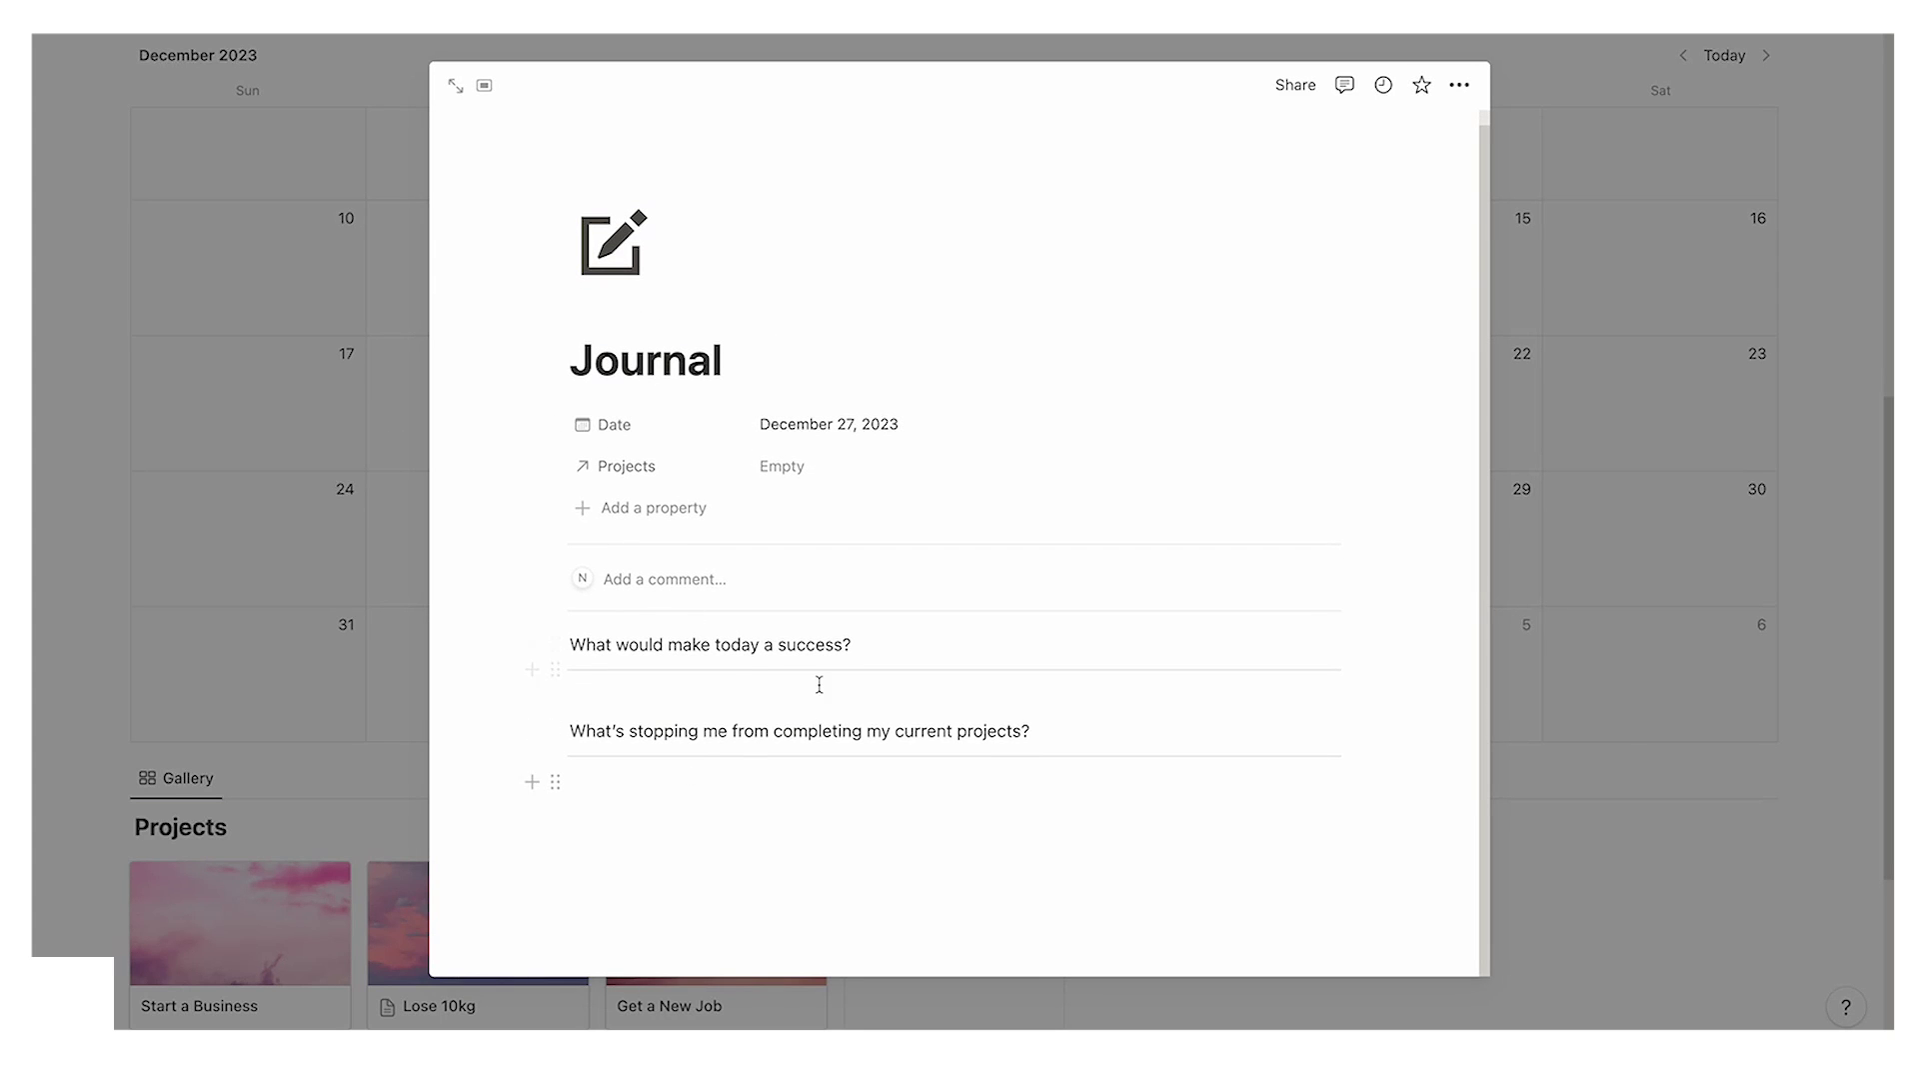
left_click(935, 704)
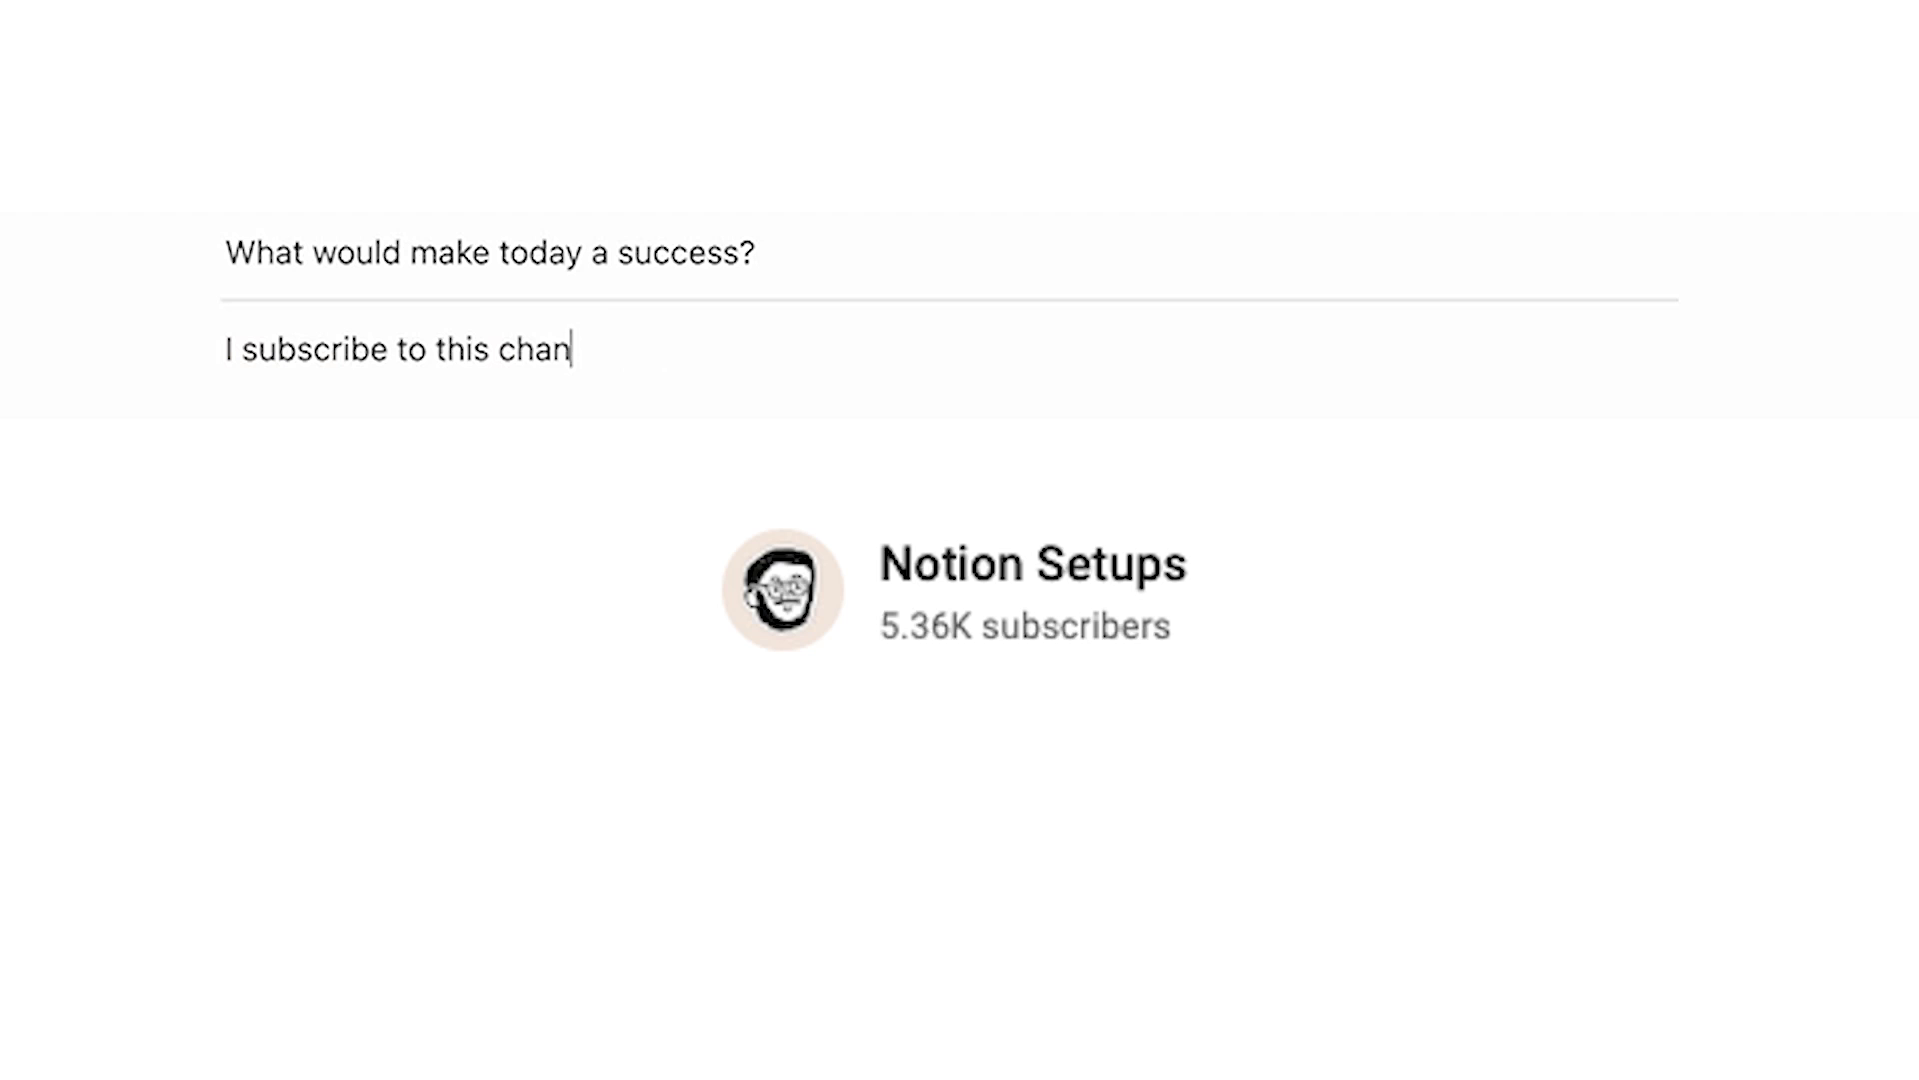
type("nel")
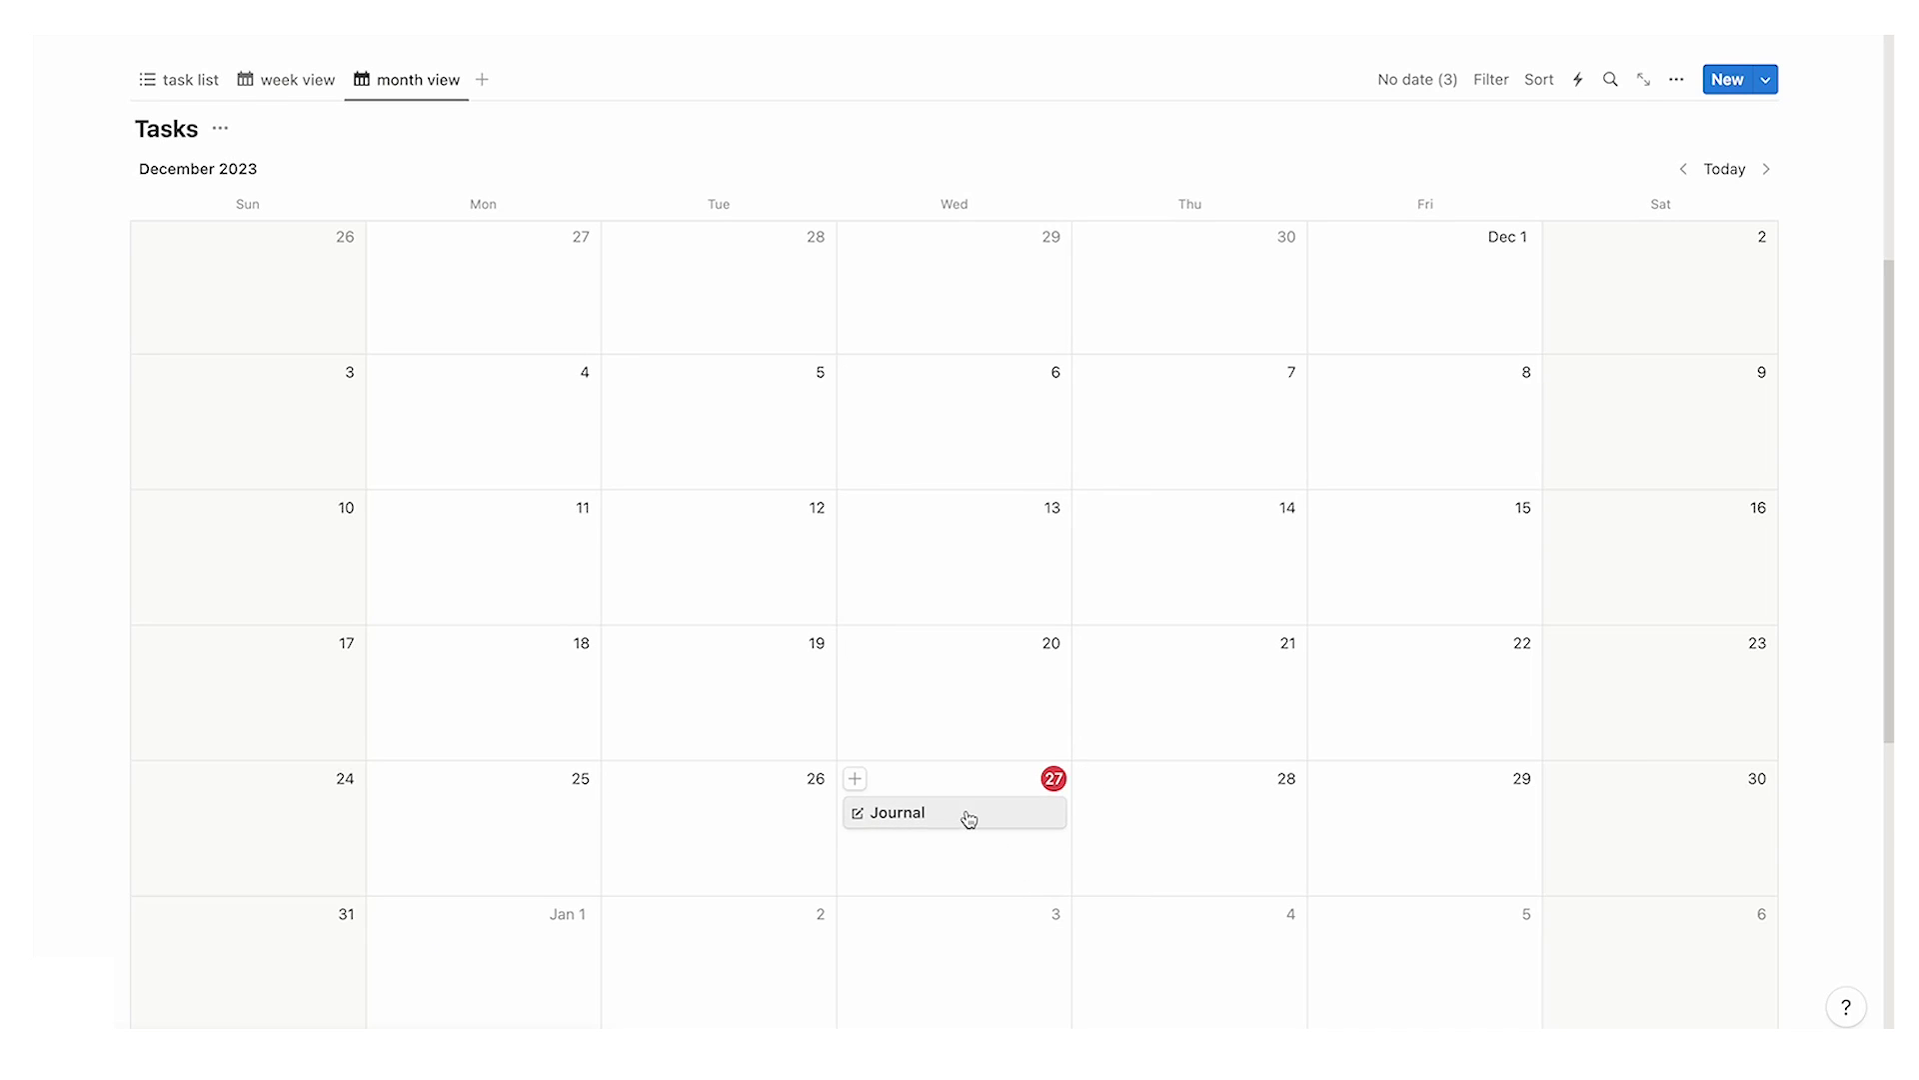
Step: Add a Checkbox property named "Done" to the December 27 Journal entry
scroll(969, 818, "down", 3)
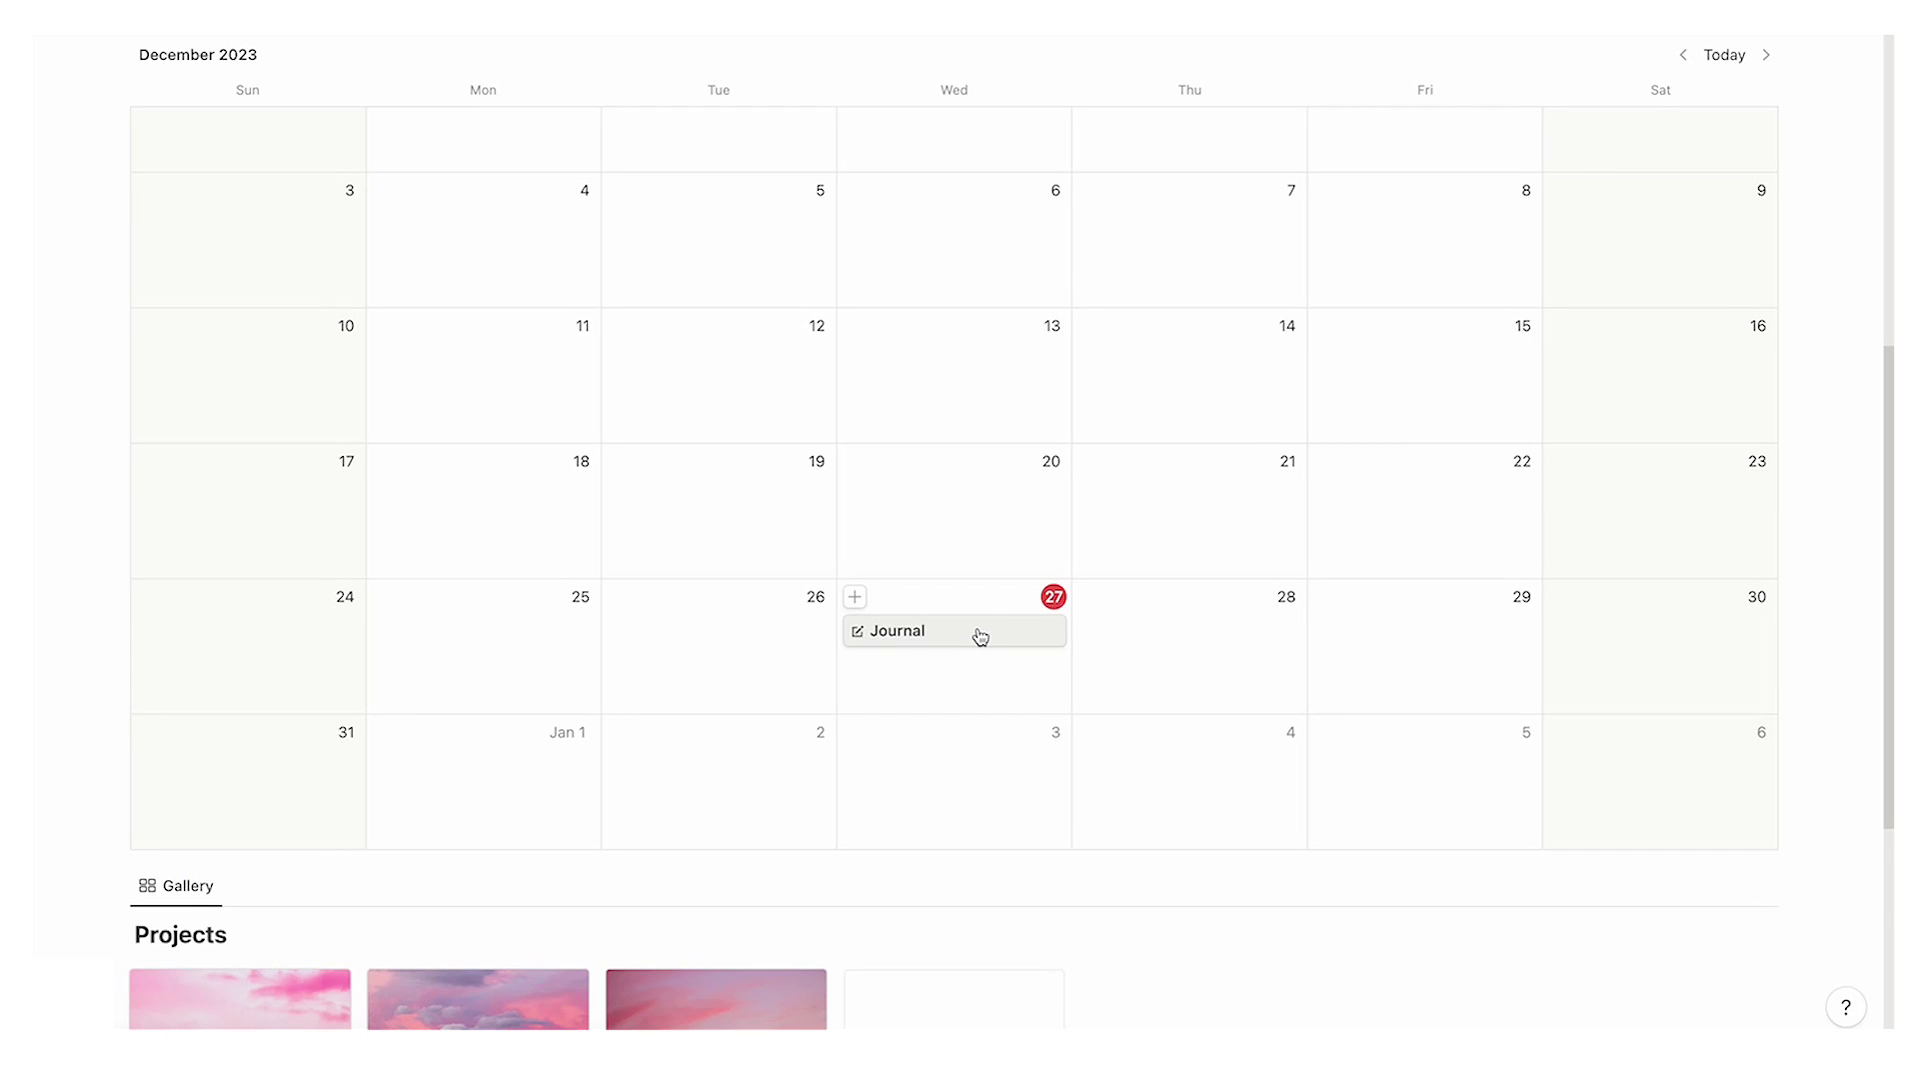
left_click(980, 636)
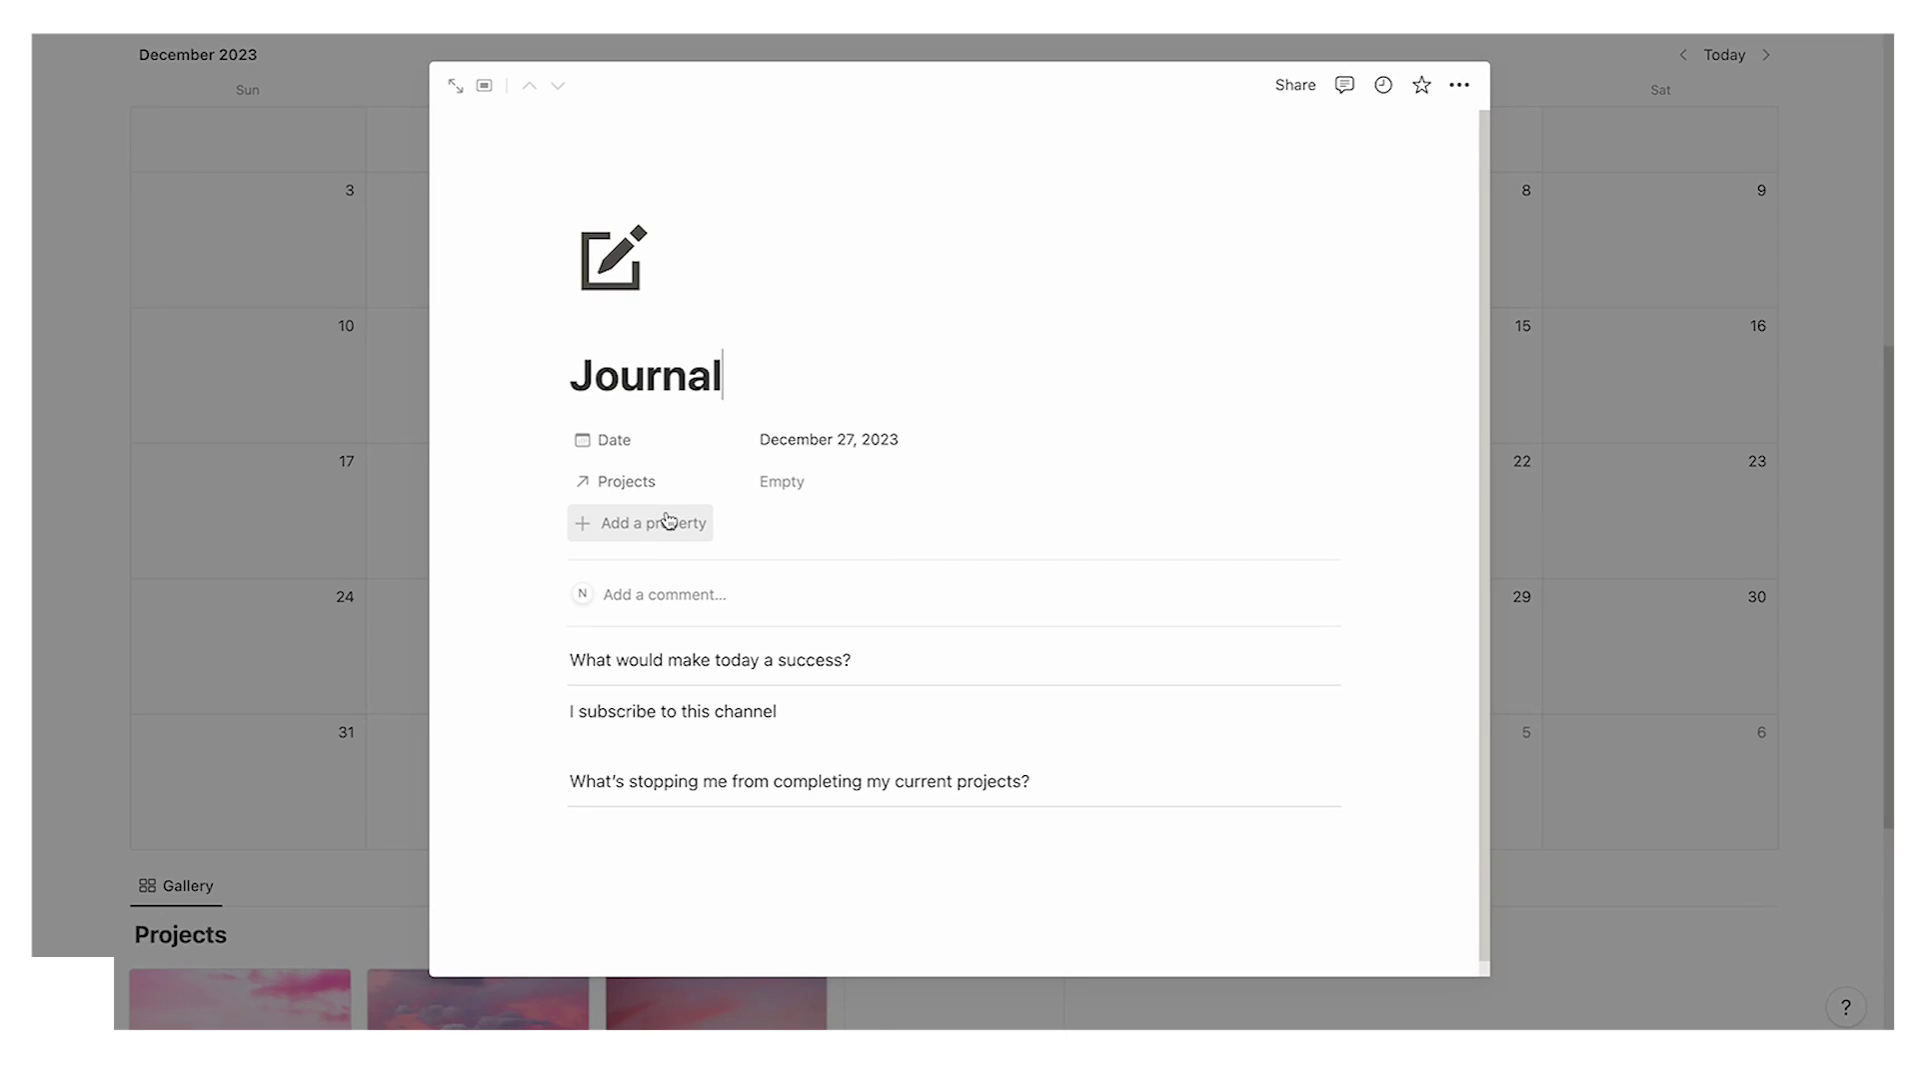
left_click(668, 521)
scroll(666, 528, "down", 1)
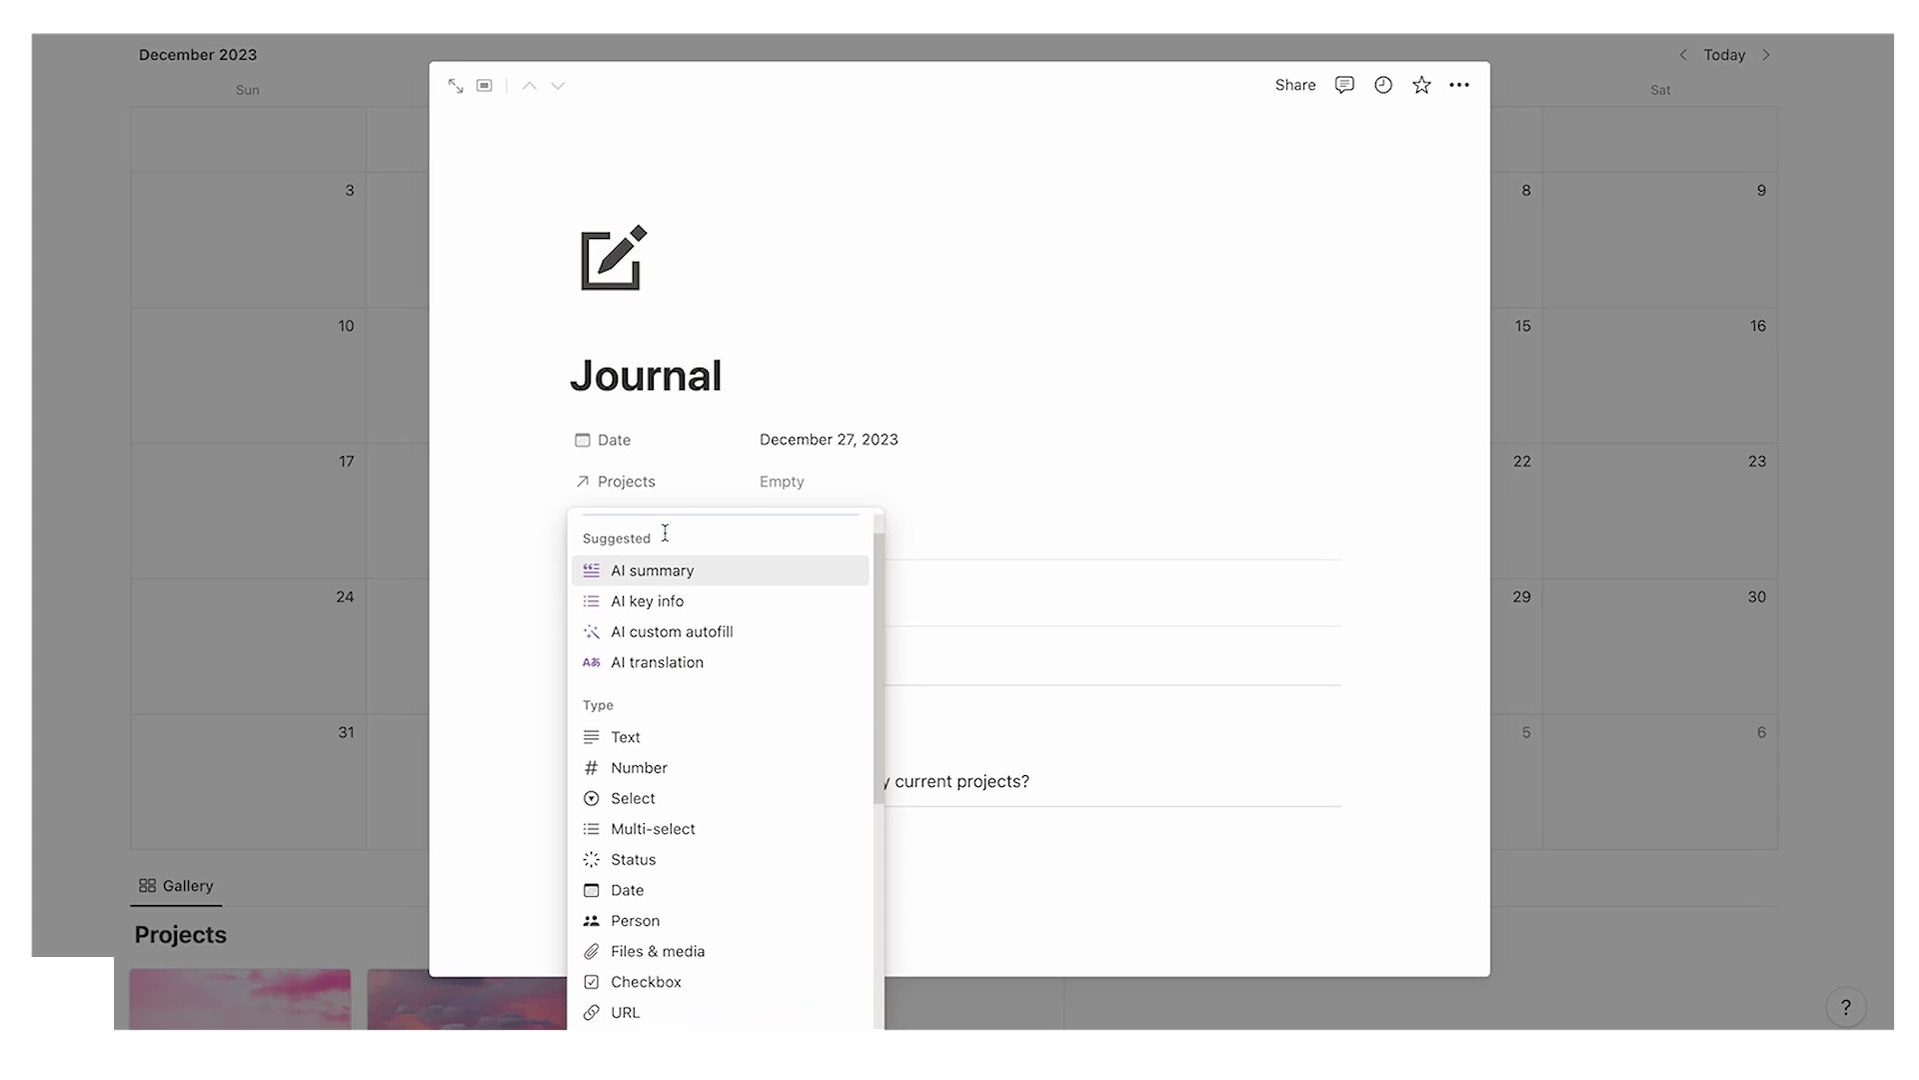
scroll(700, 757, "down", 4)
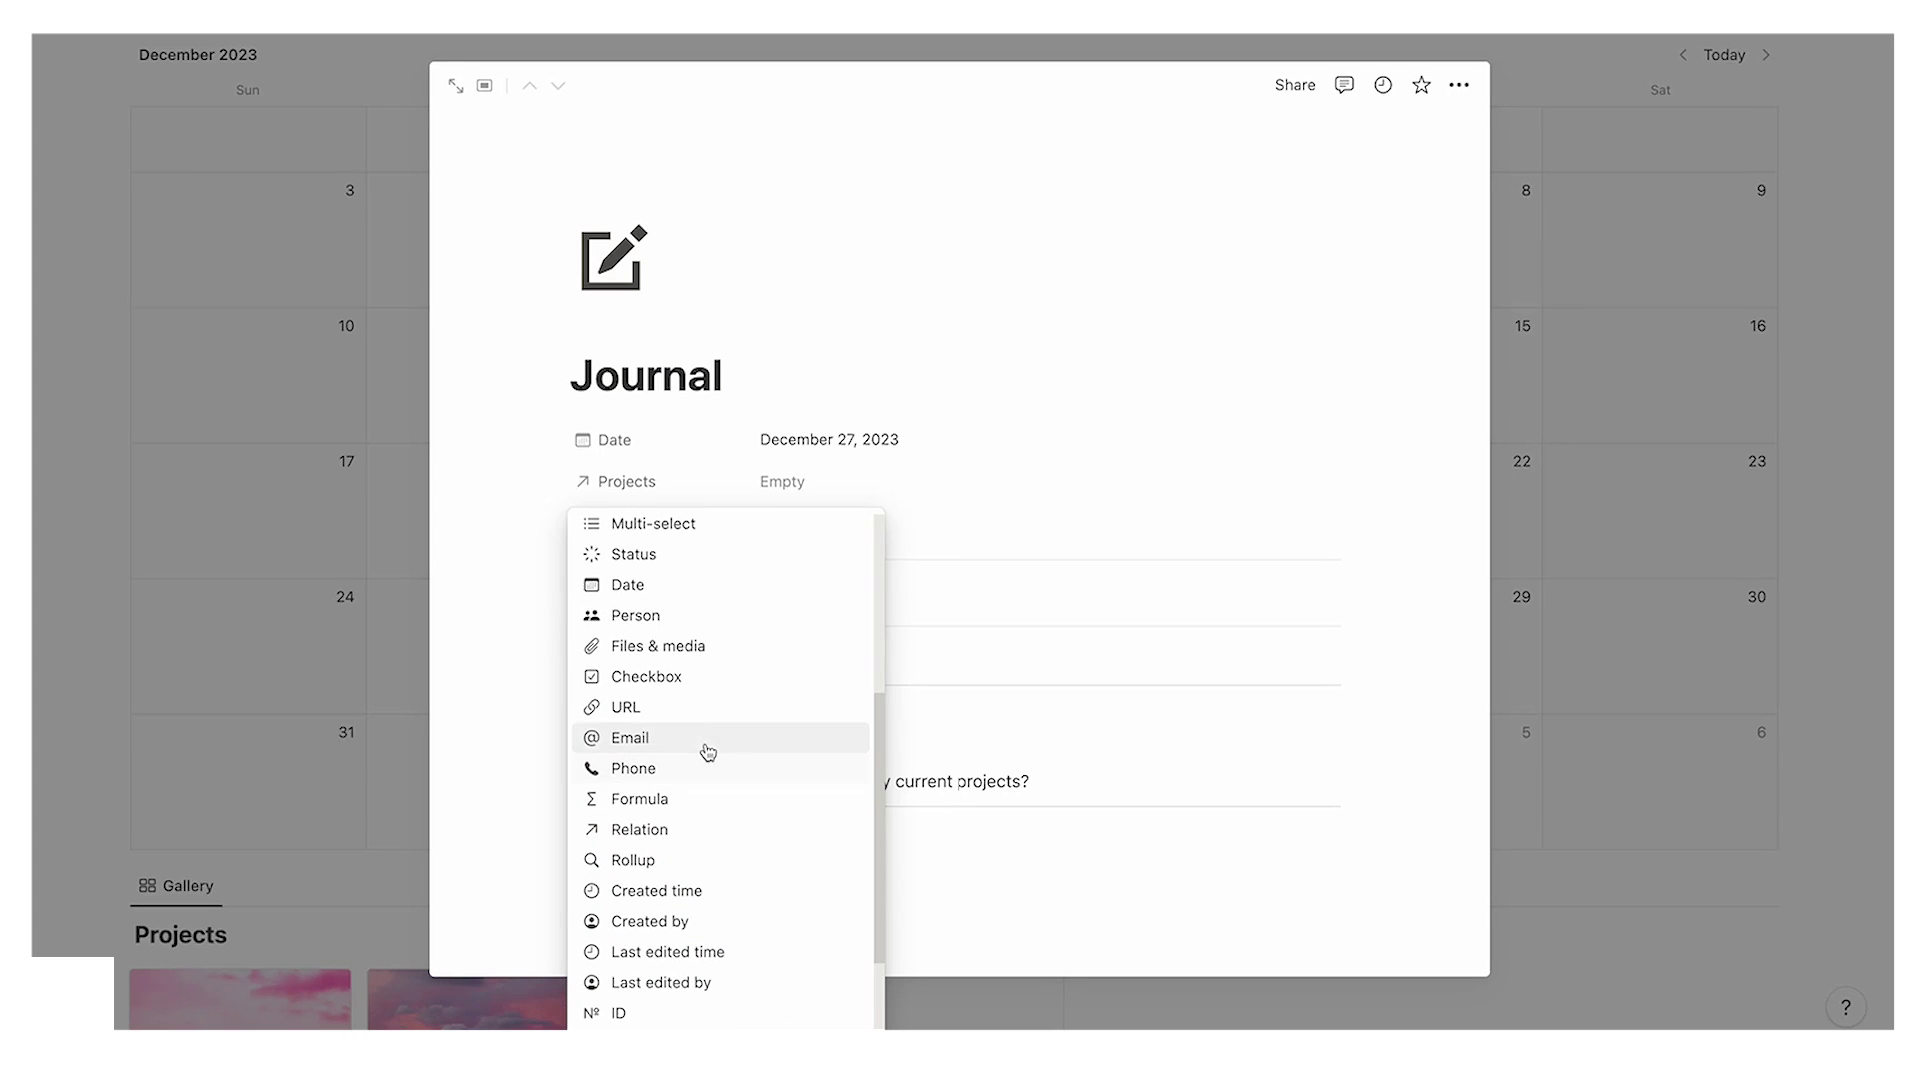
left_click(741, 679)
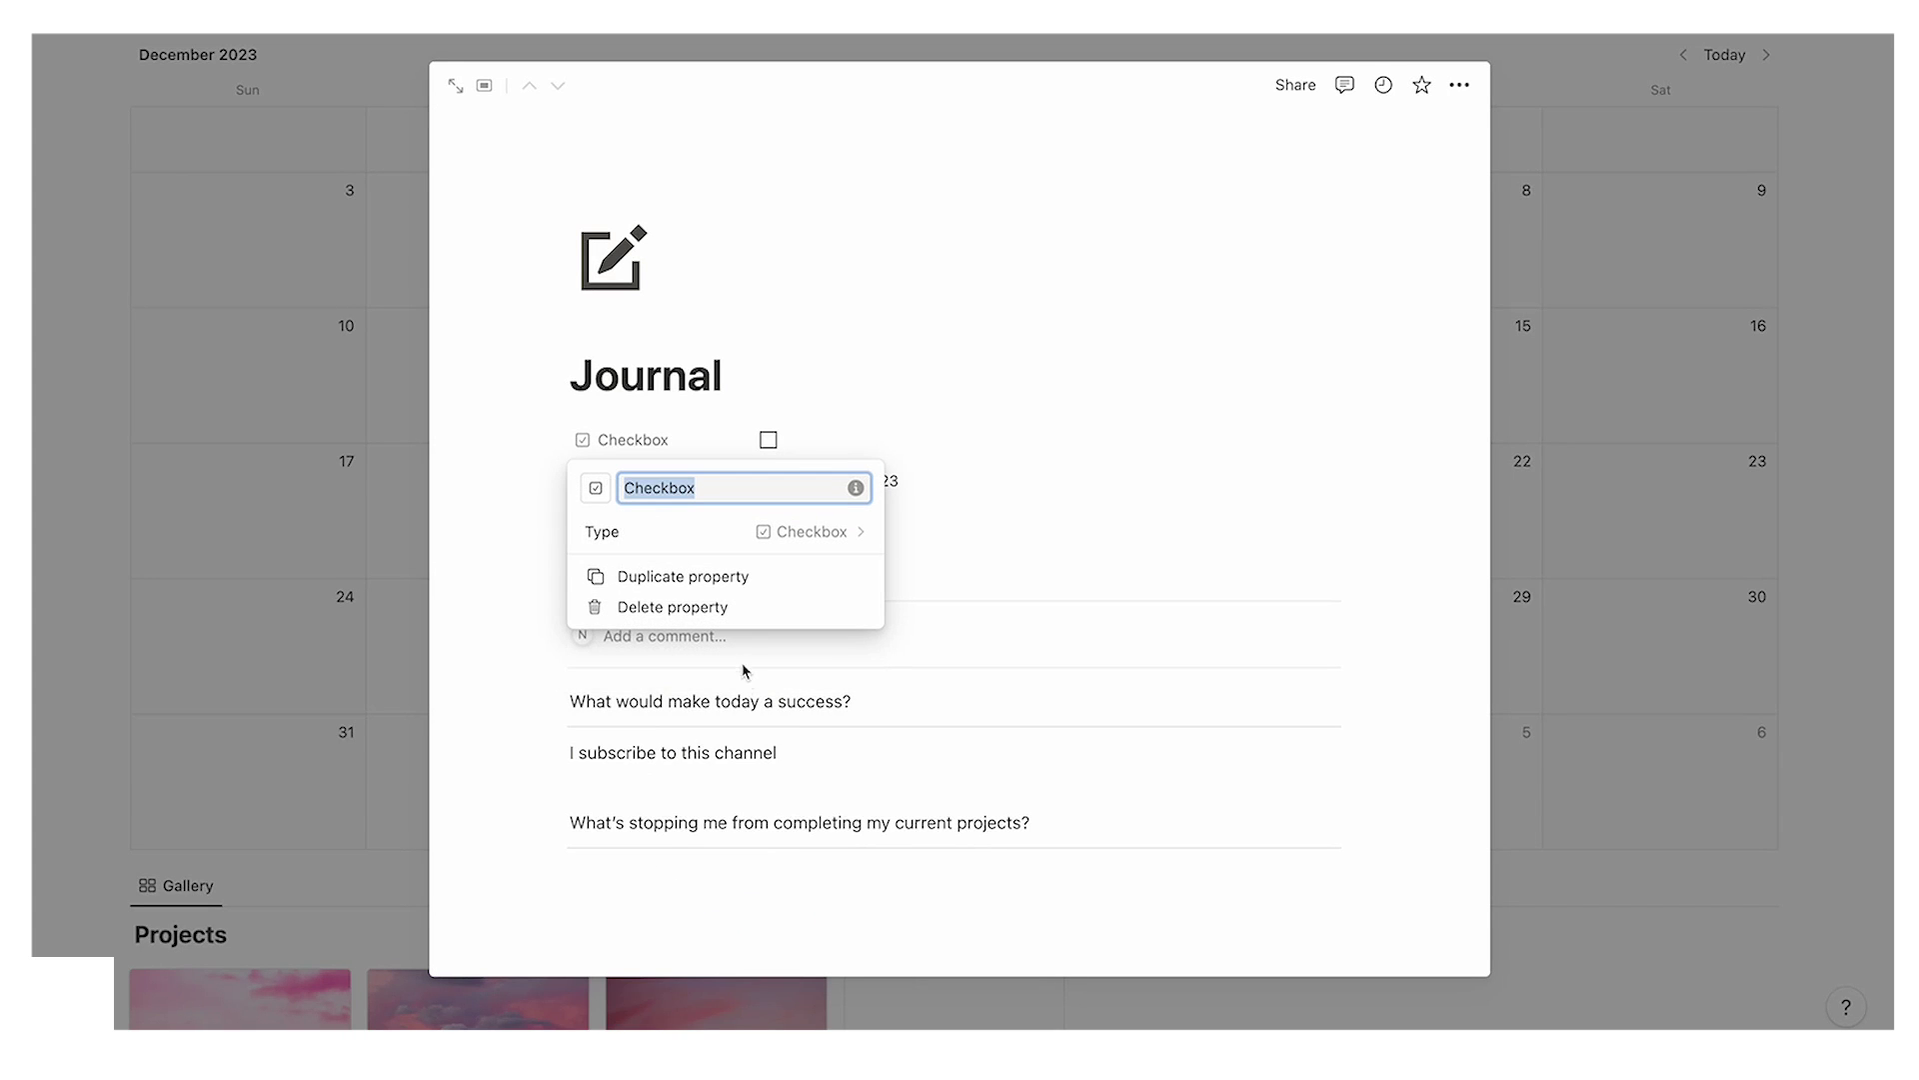
type("Done")
key("Return")
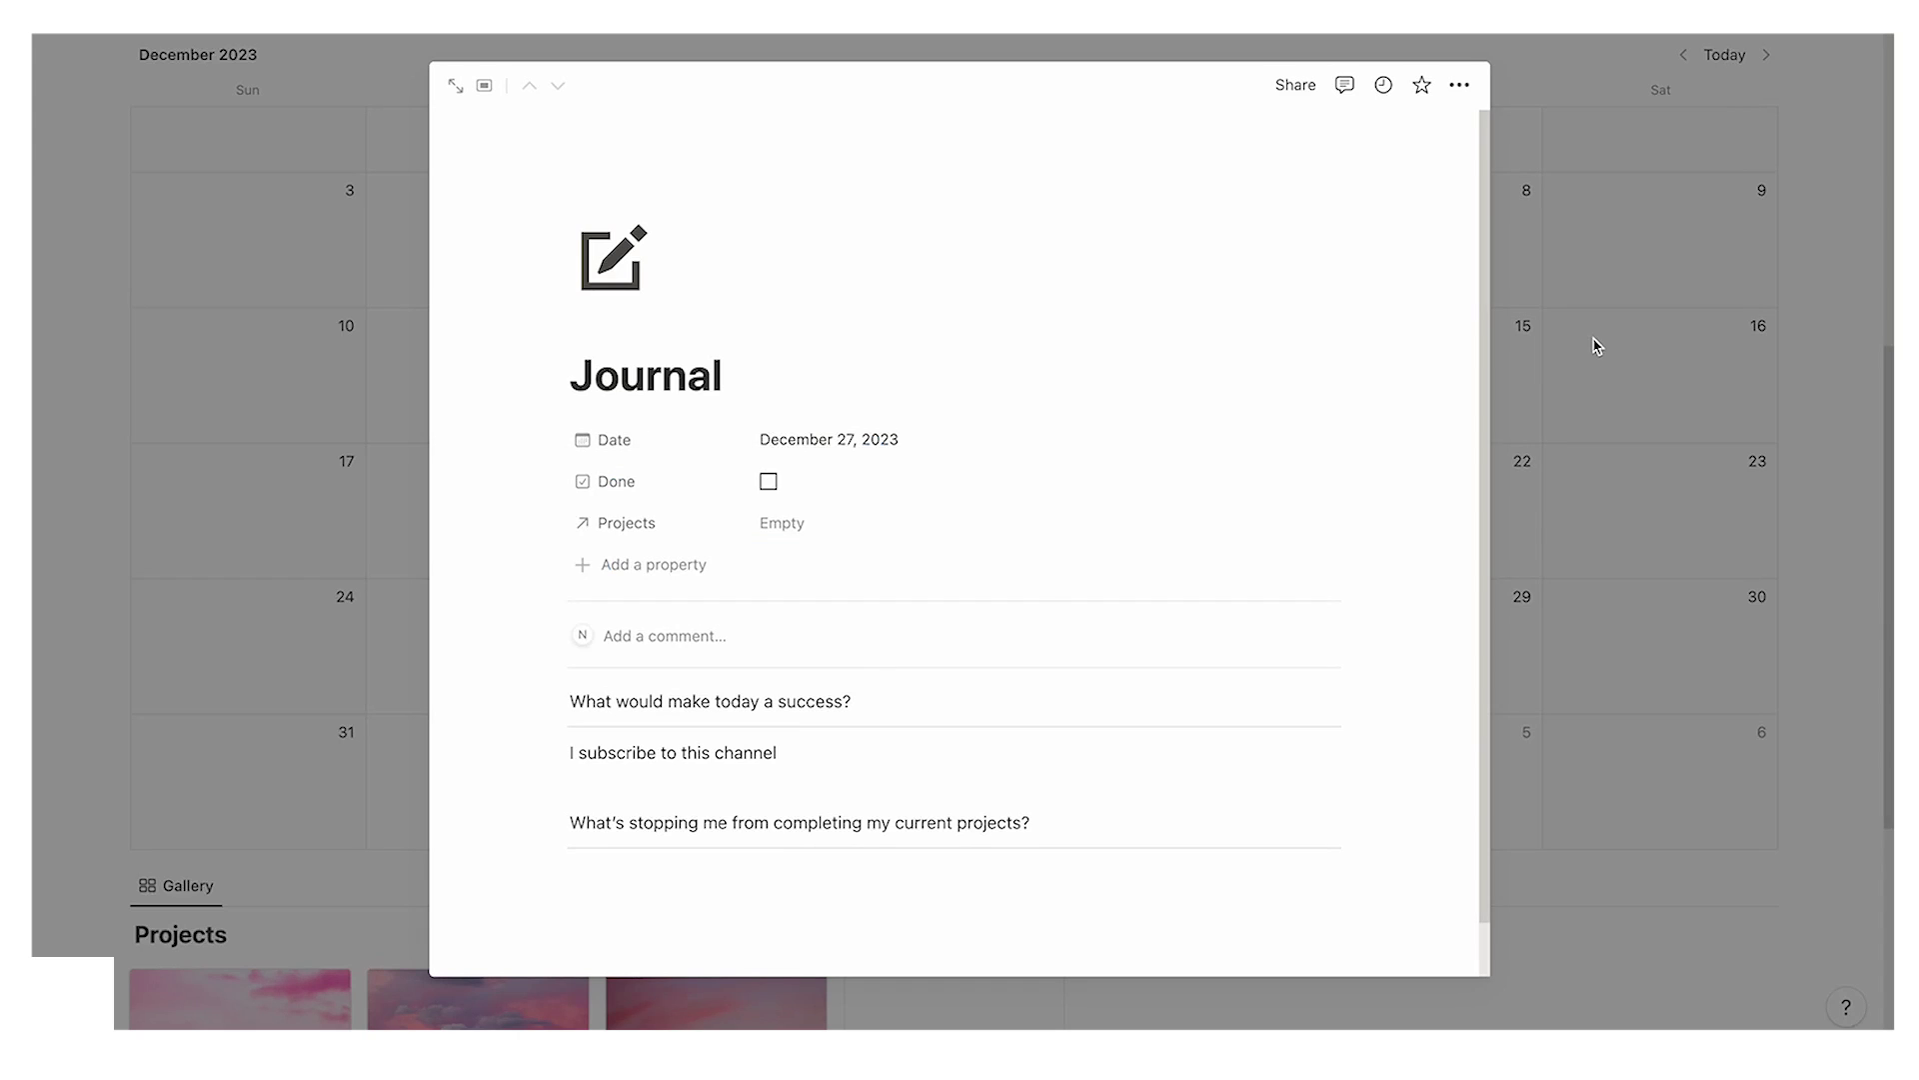
left_click(1597, 345)
Step: Show the Done property on the calendar cards of the Tasks month view
scroll(1520, 531, "up", 5)
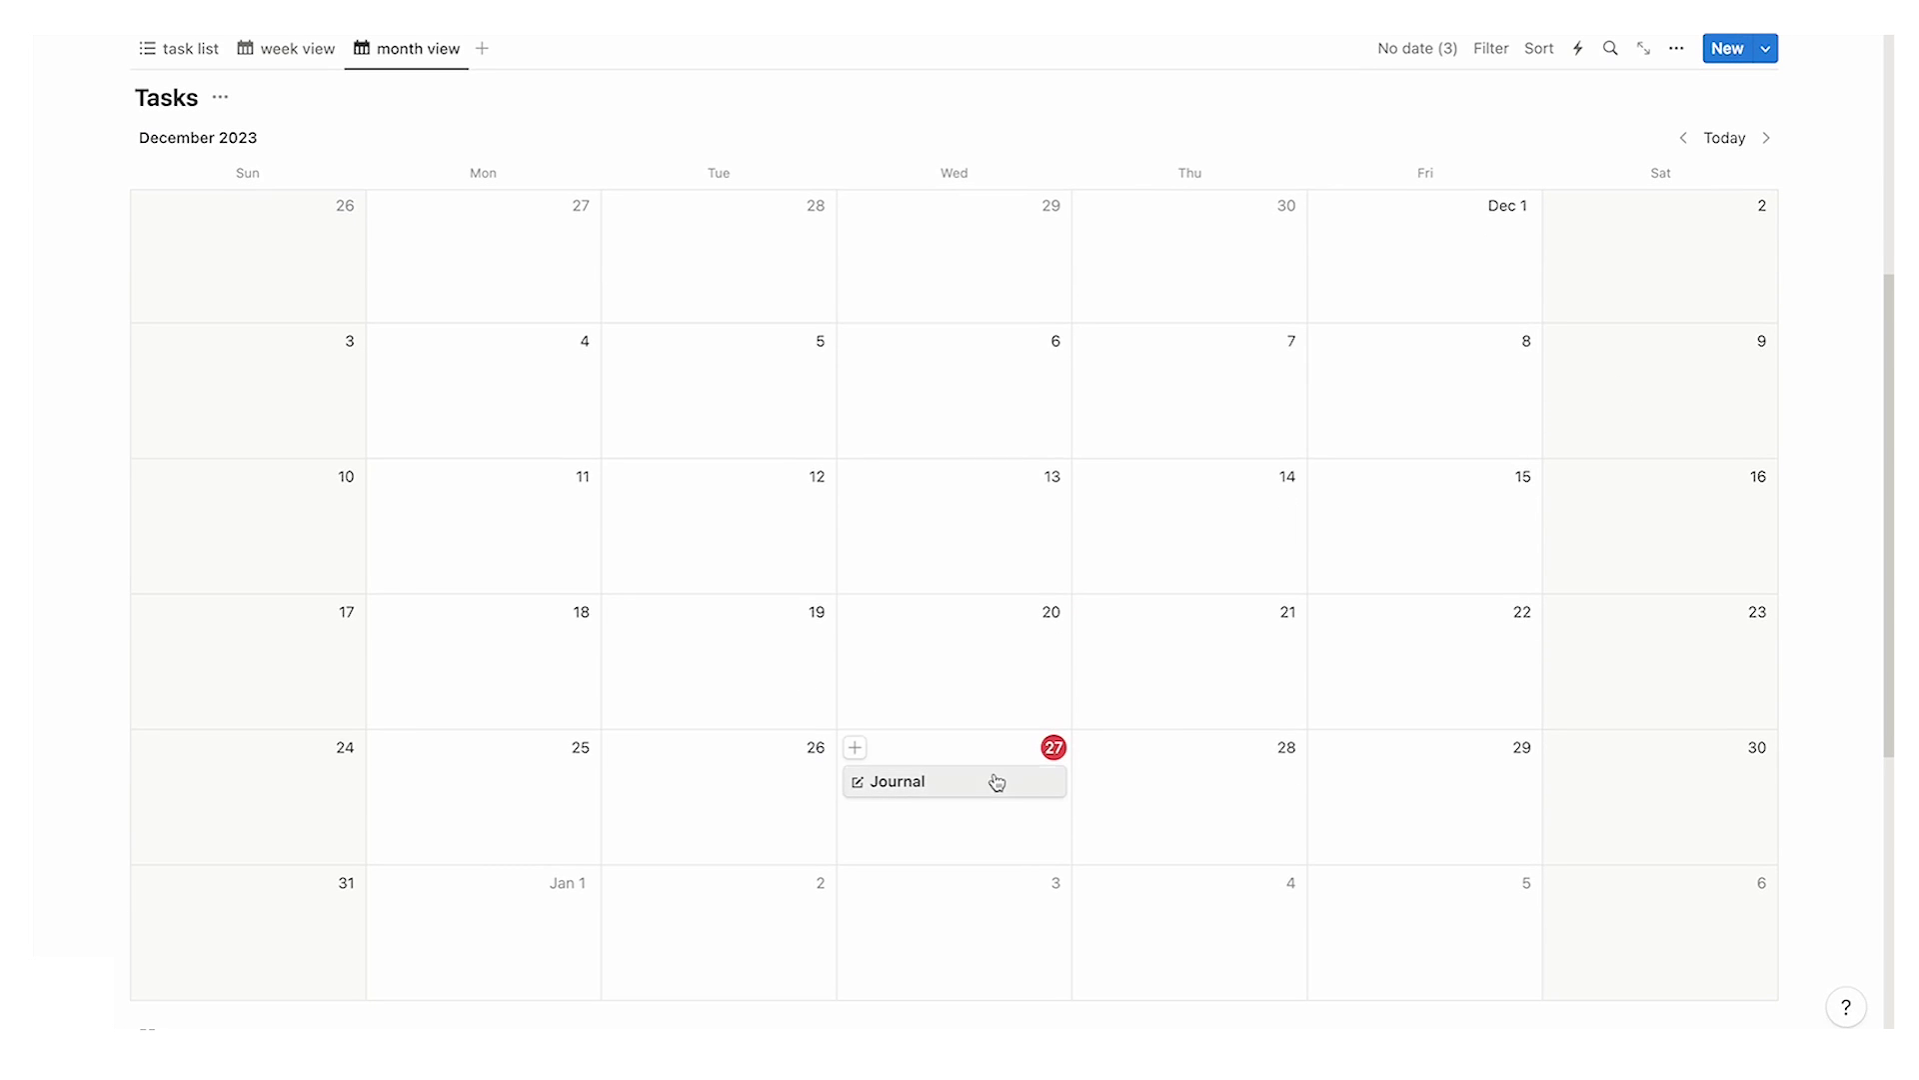
left_click(966, 785)
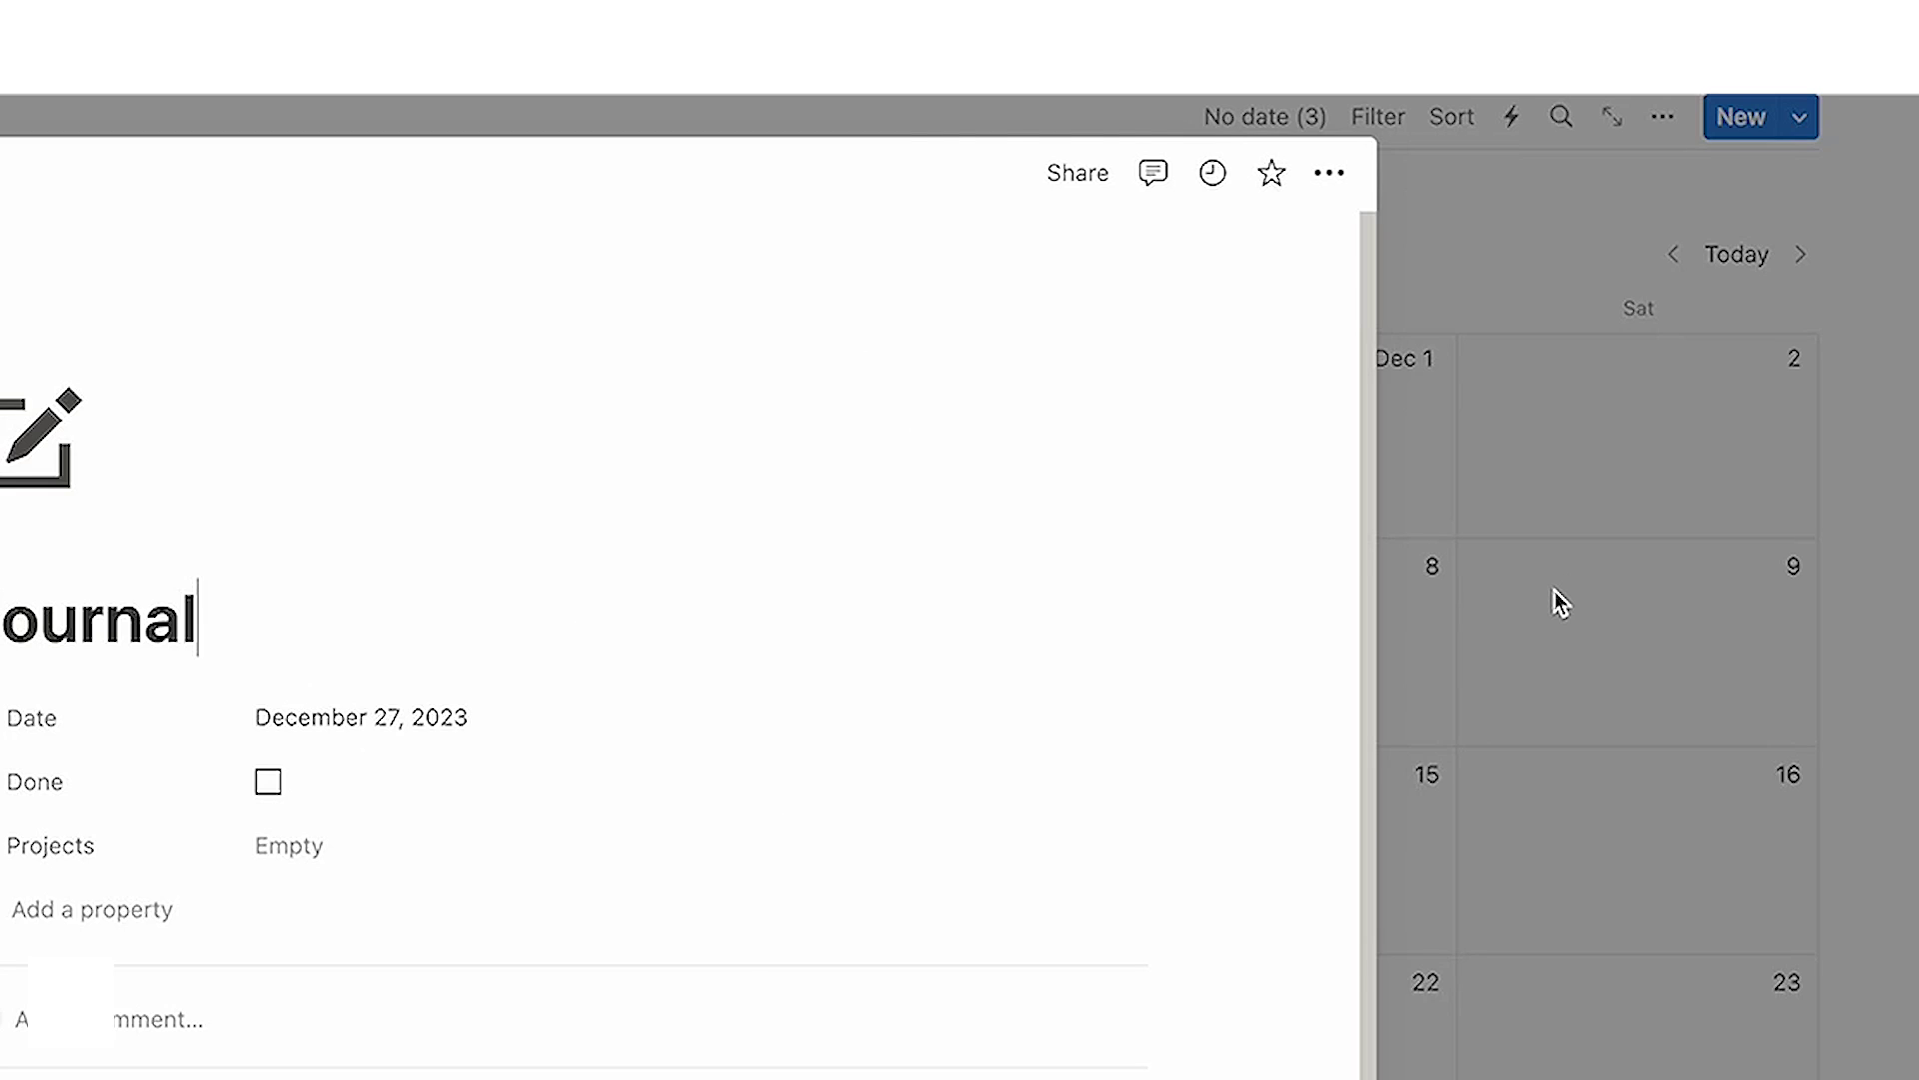
left_click(1610, 360)
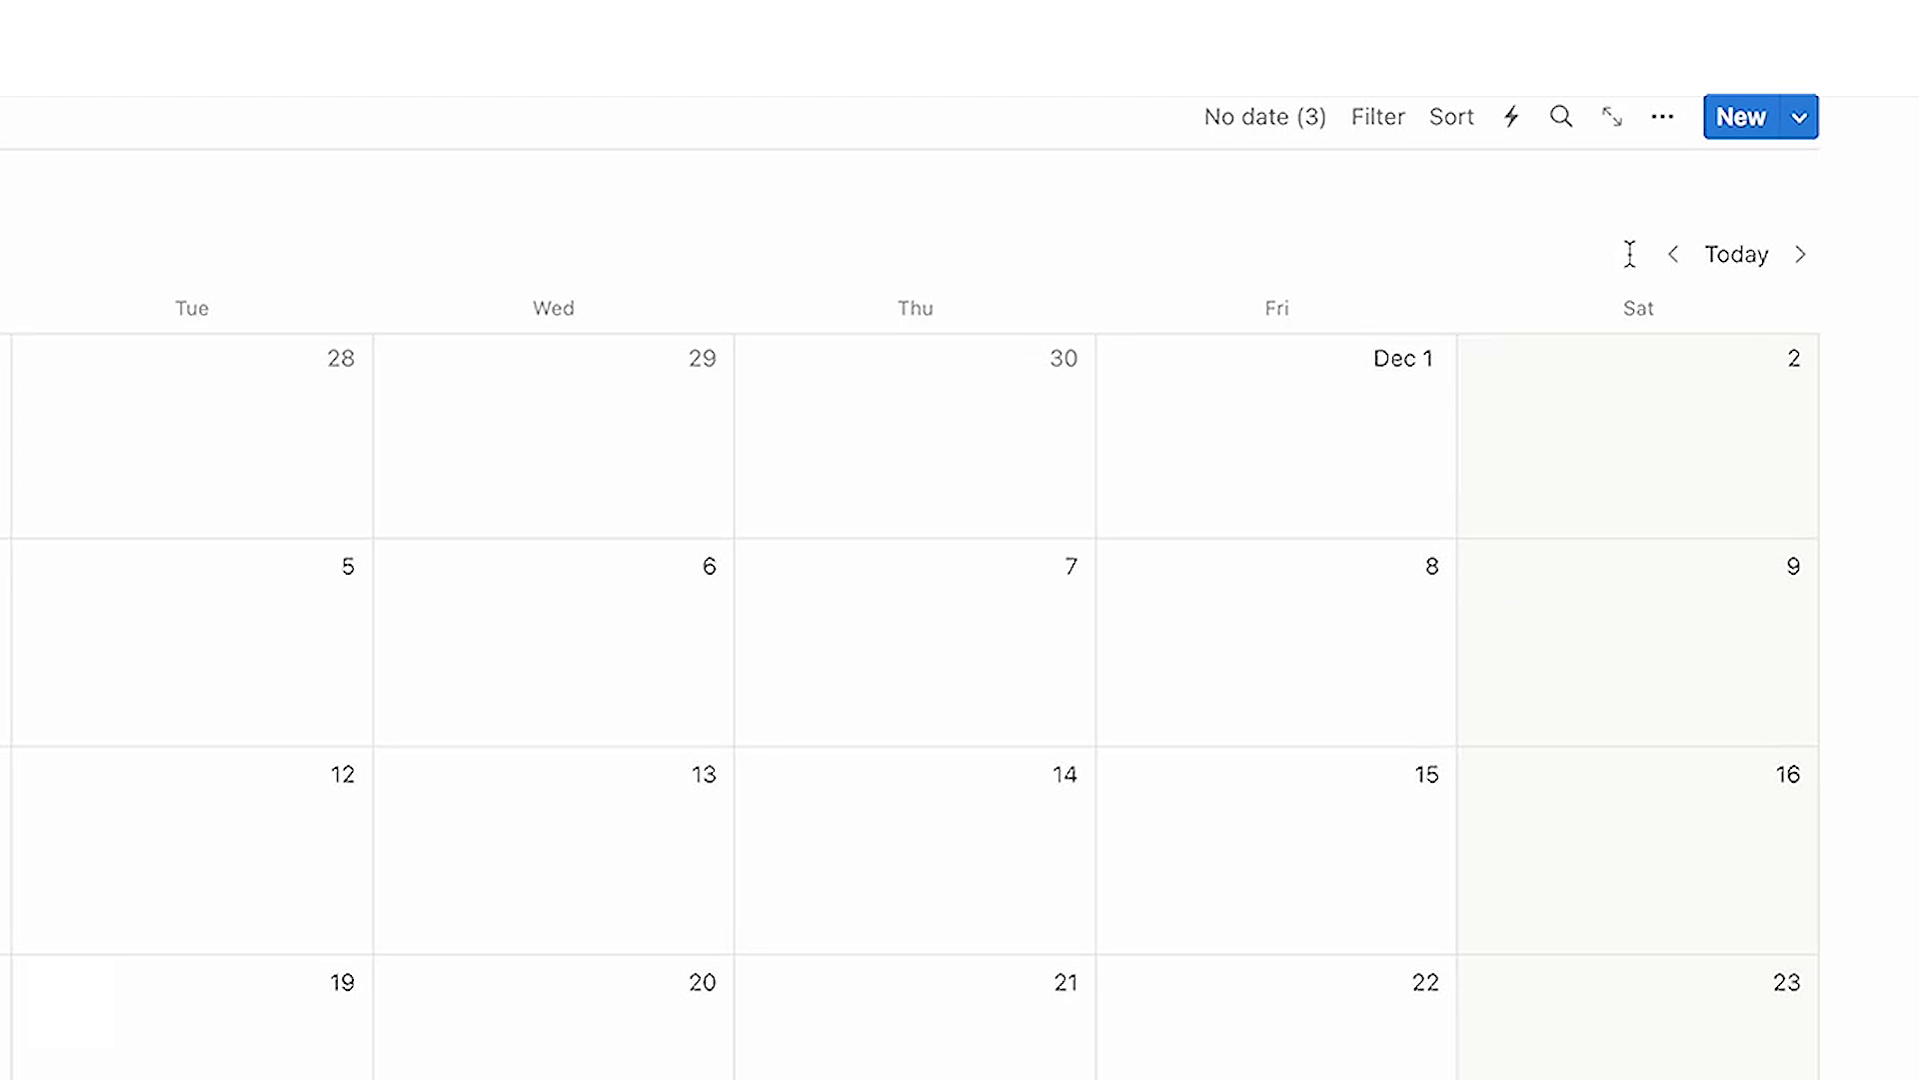
left_click(1661, 118)
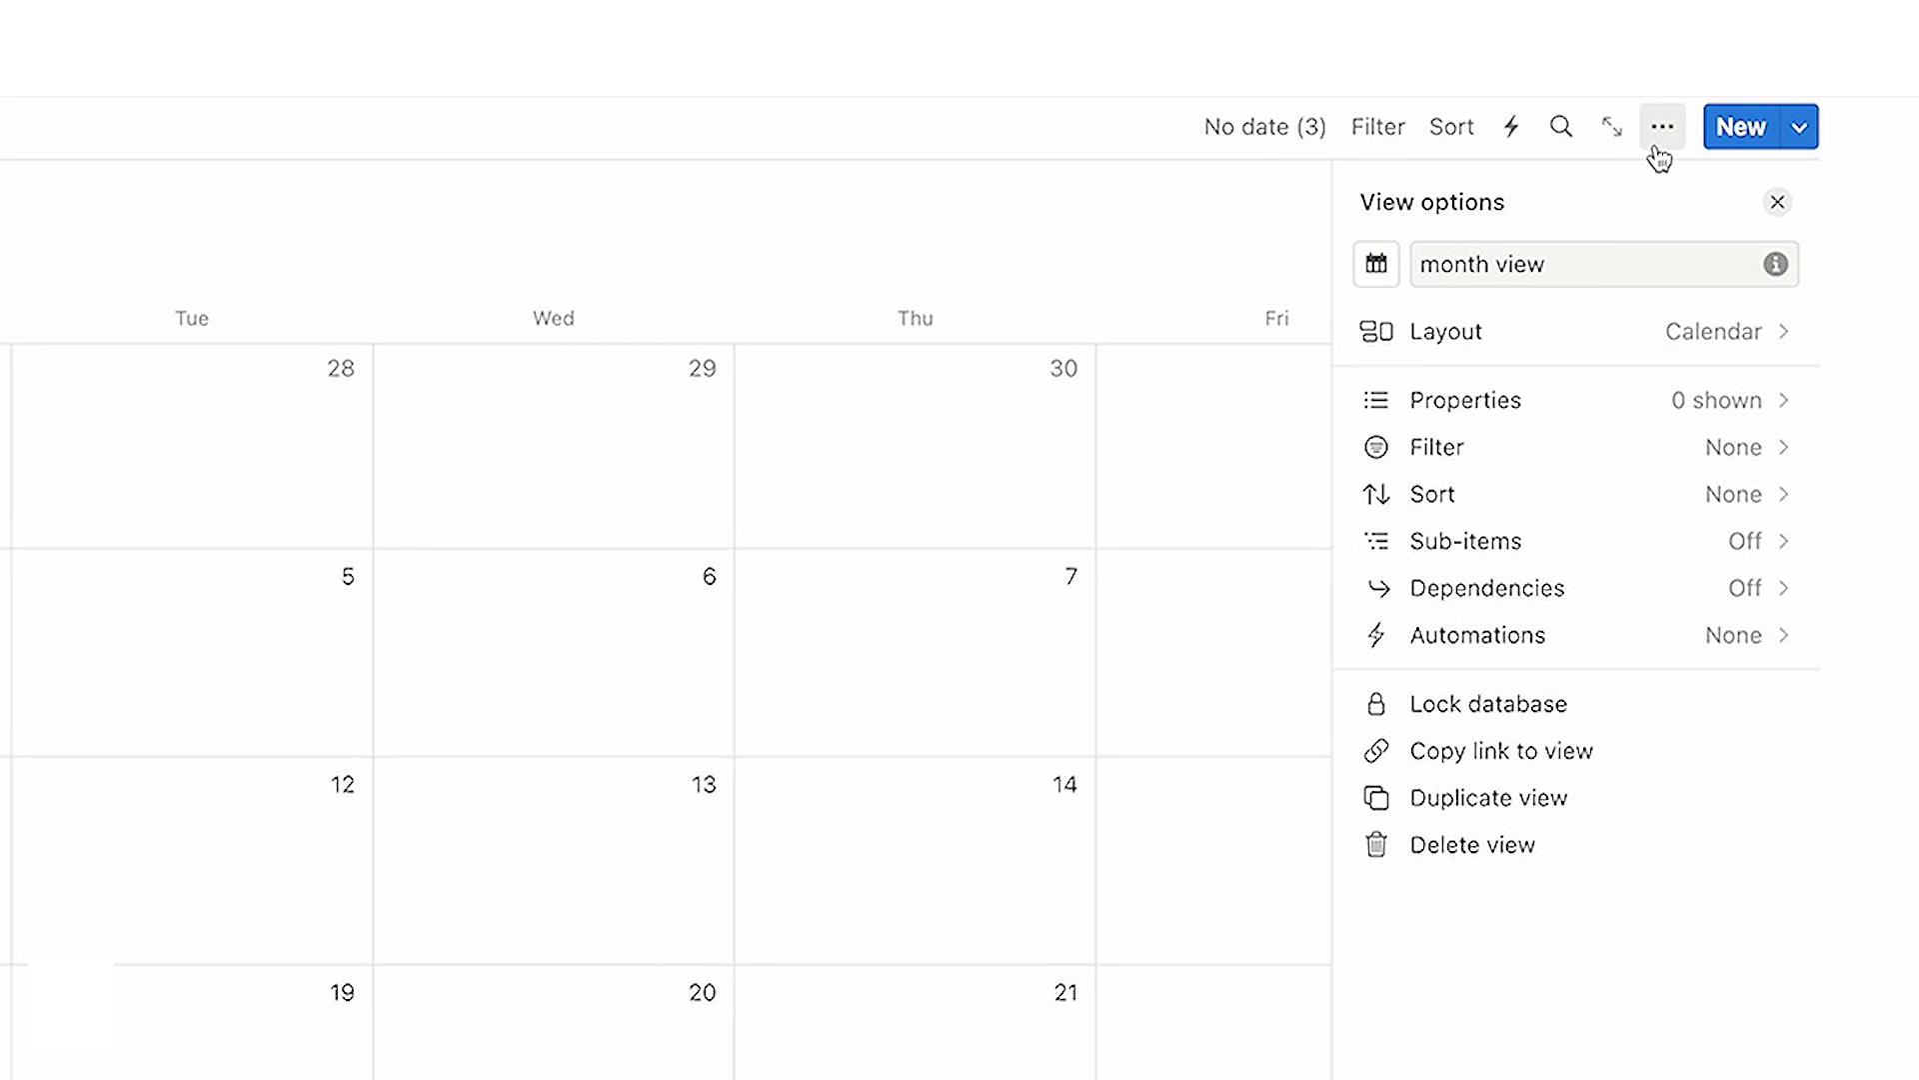
left_click(1585, 405)
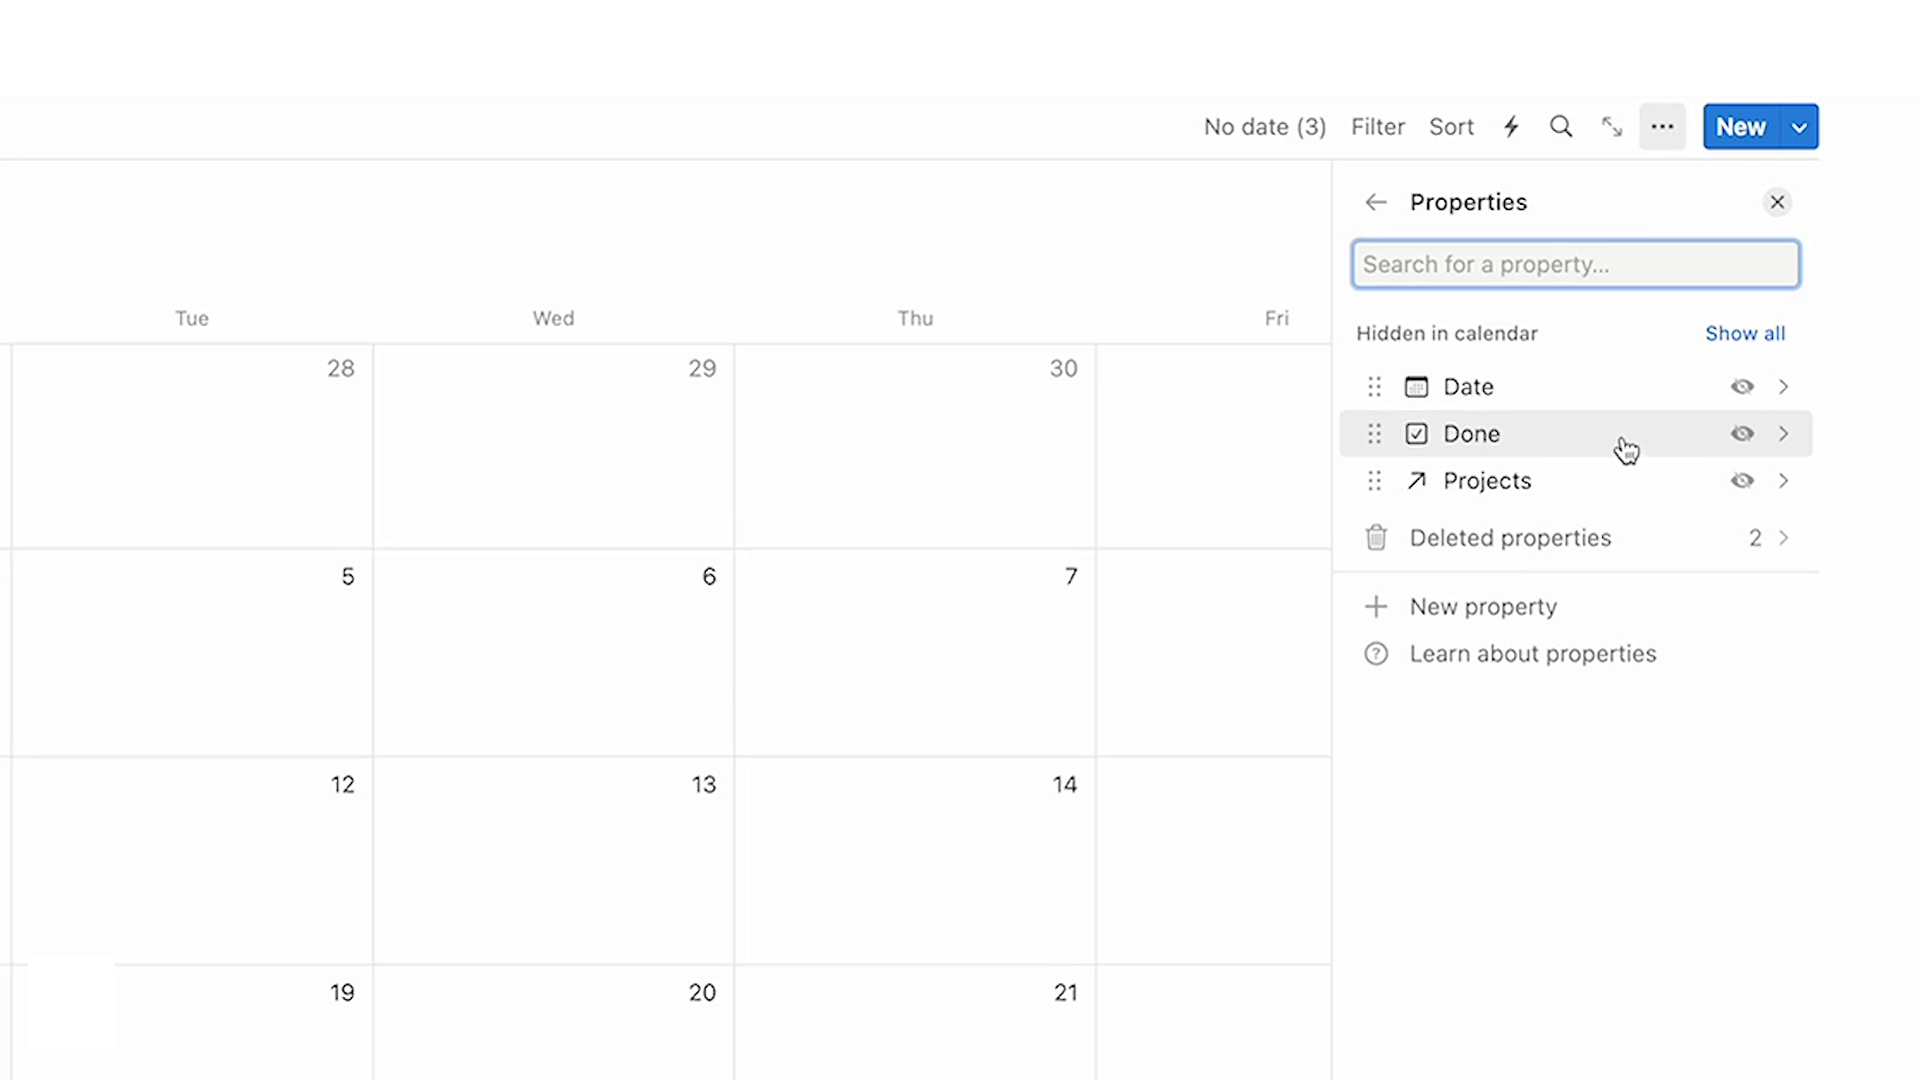
left_click(1741, 436)
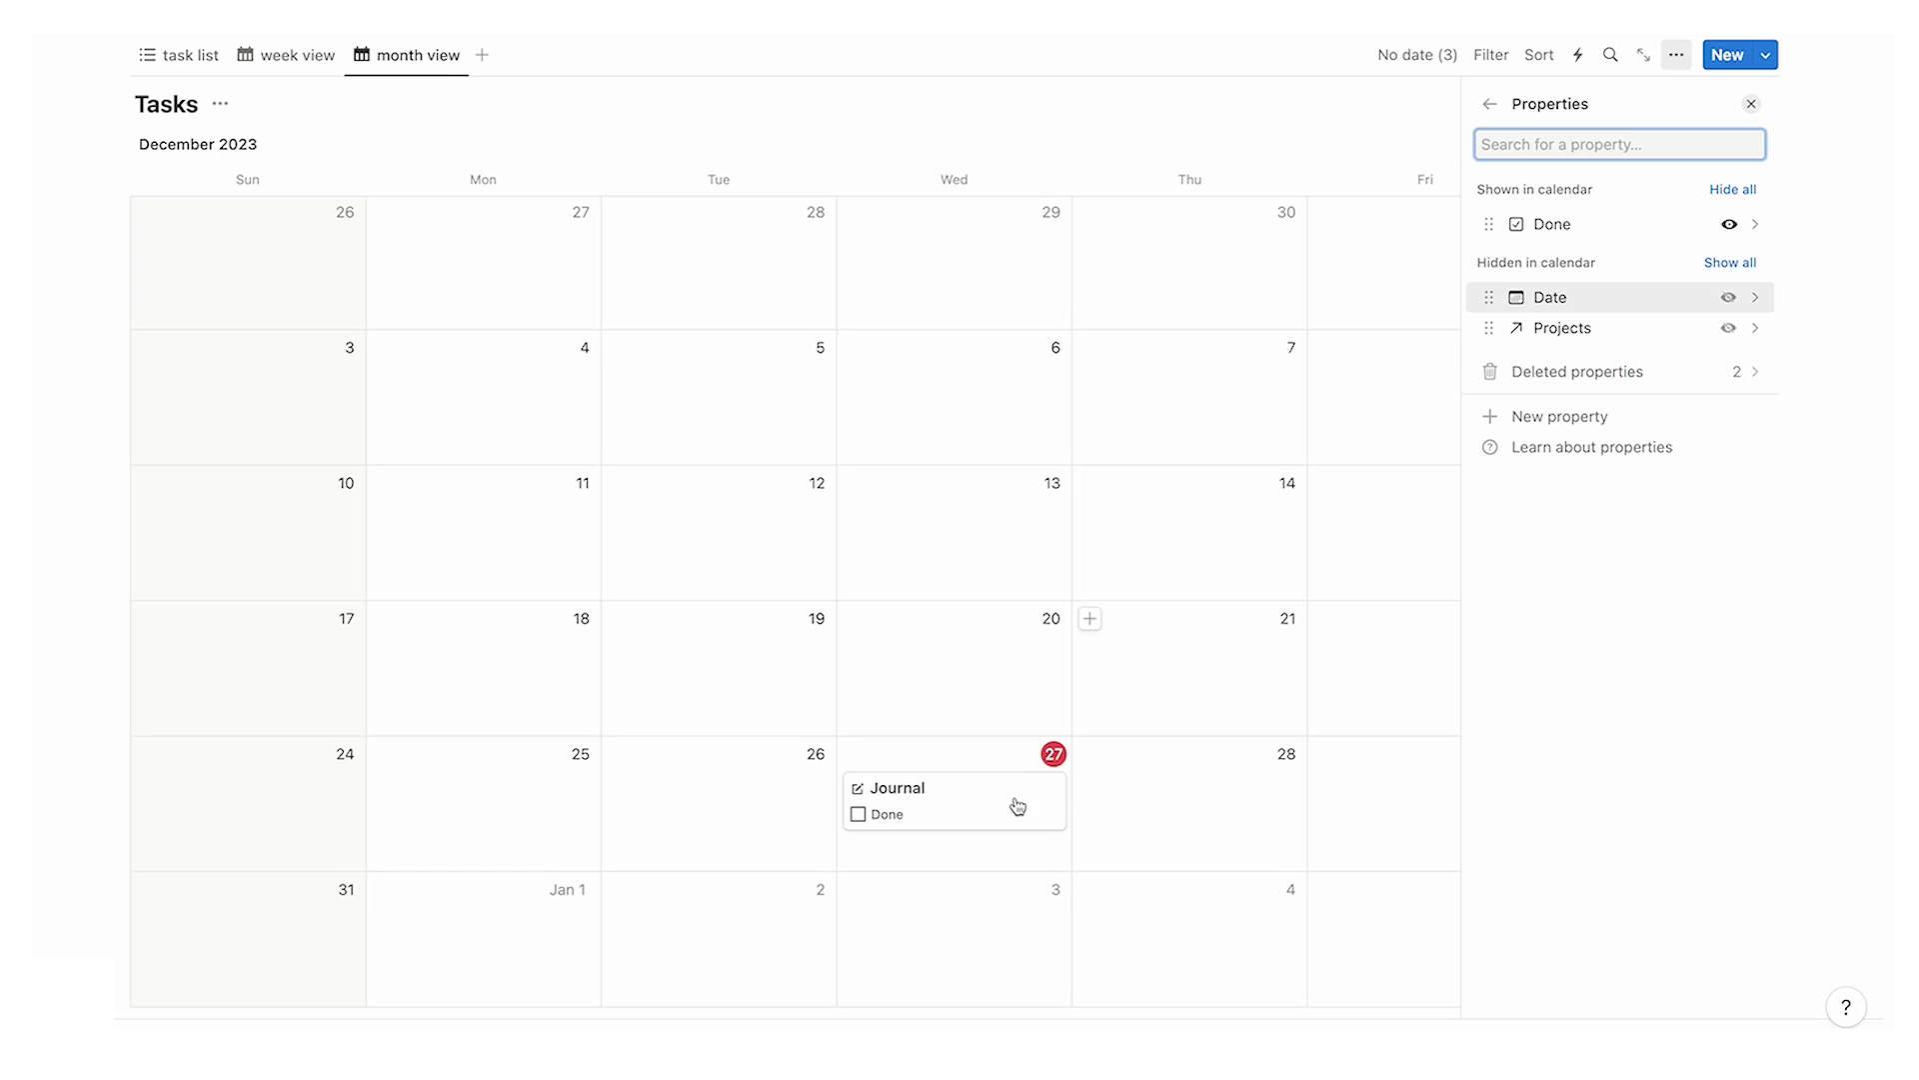
left_click(525, 1060)
Step: Clear the name of the Done checkbox property from the December 27 Journal entry, leaving it blank
scroll(938, 683, "down", 3)
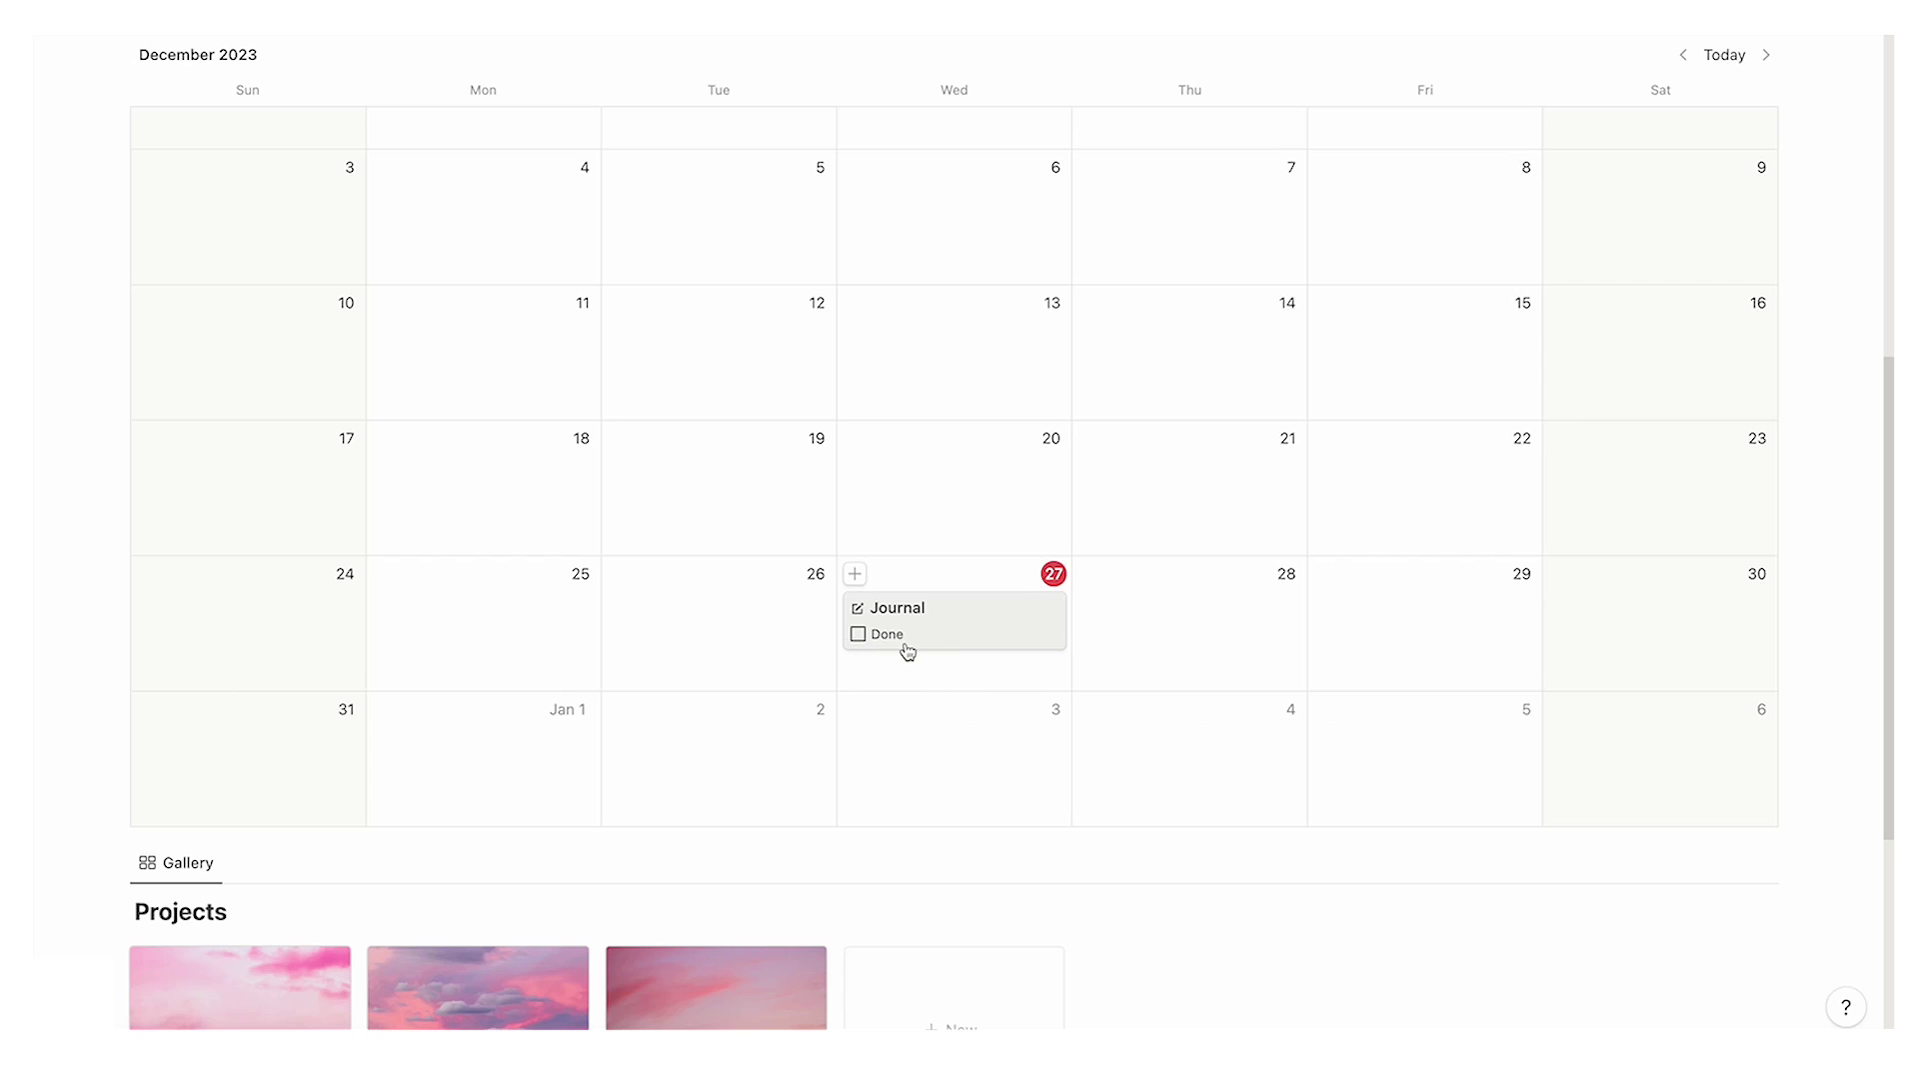
left_click(947, 640)
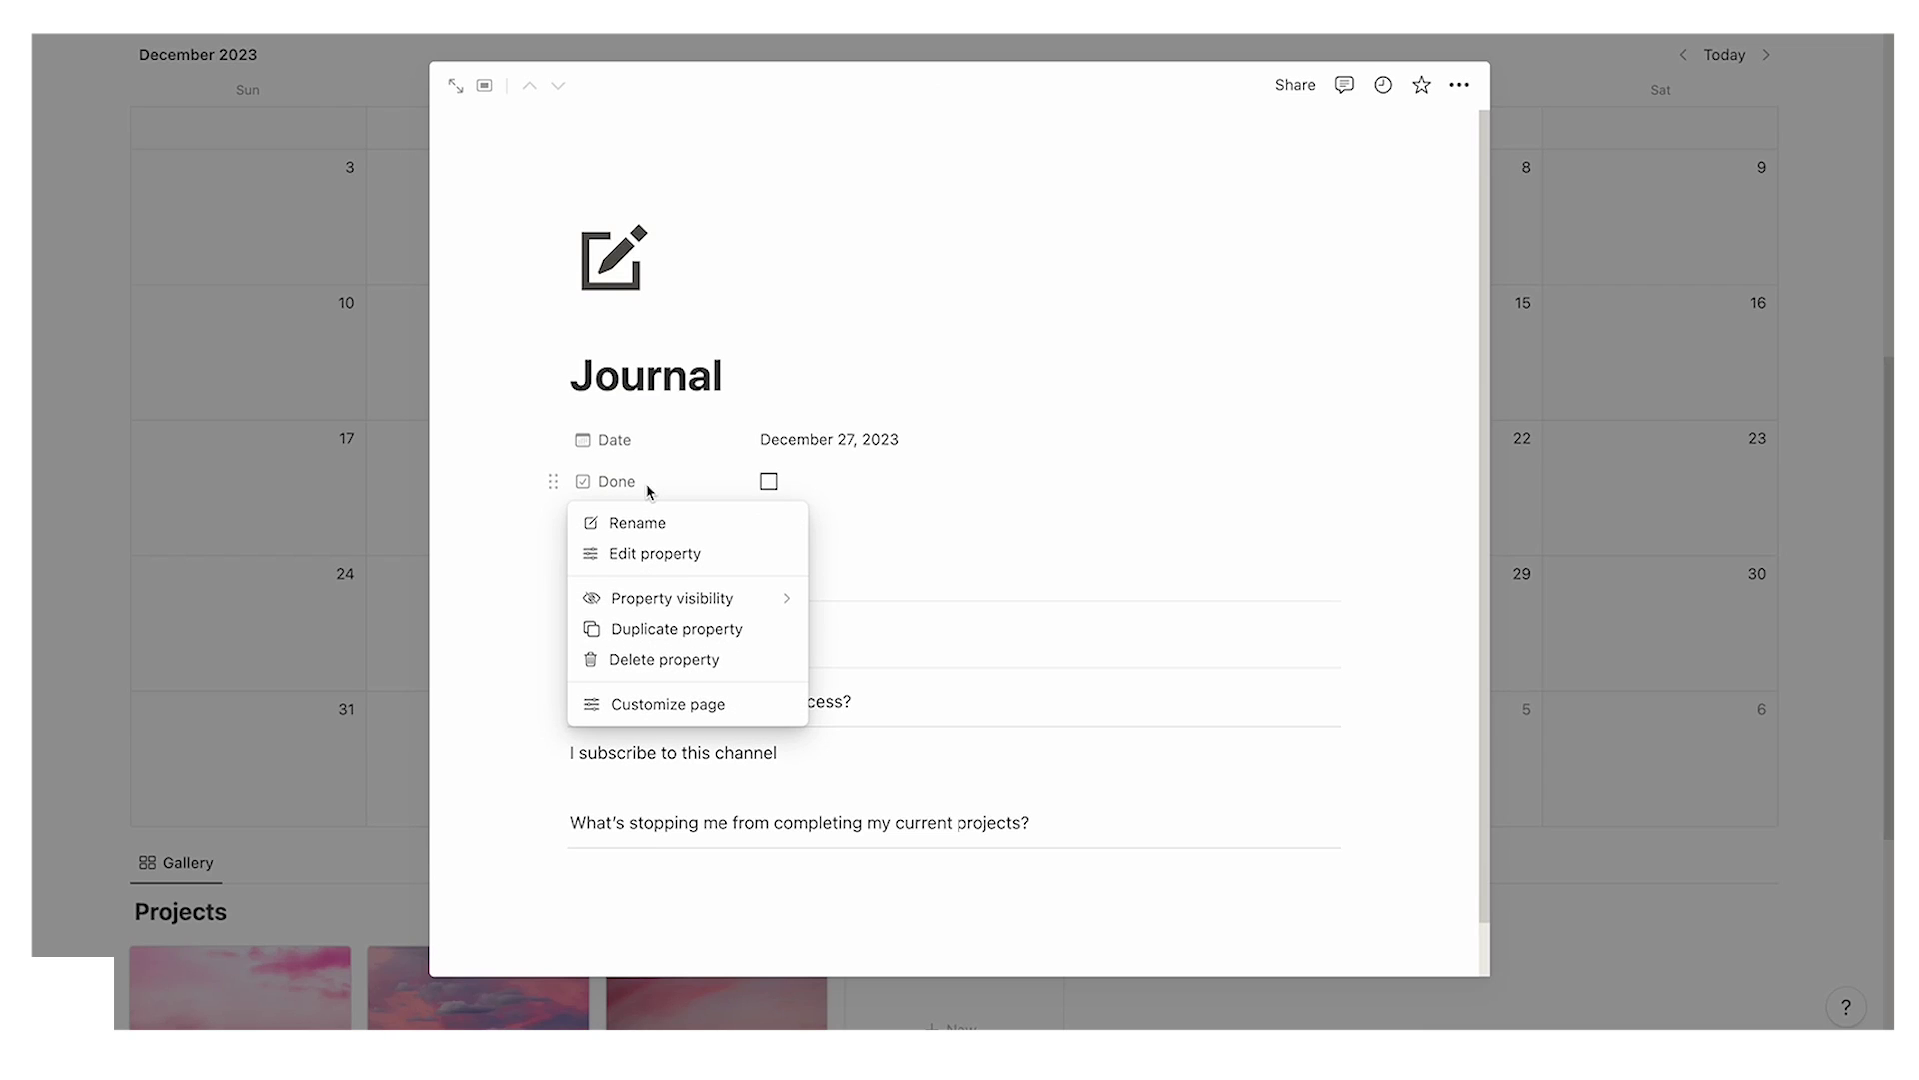
left_click(641, 524)
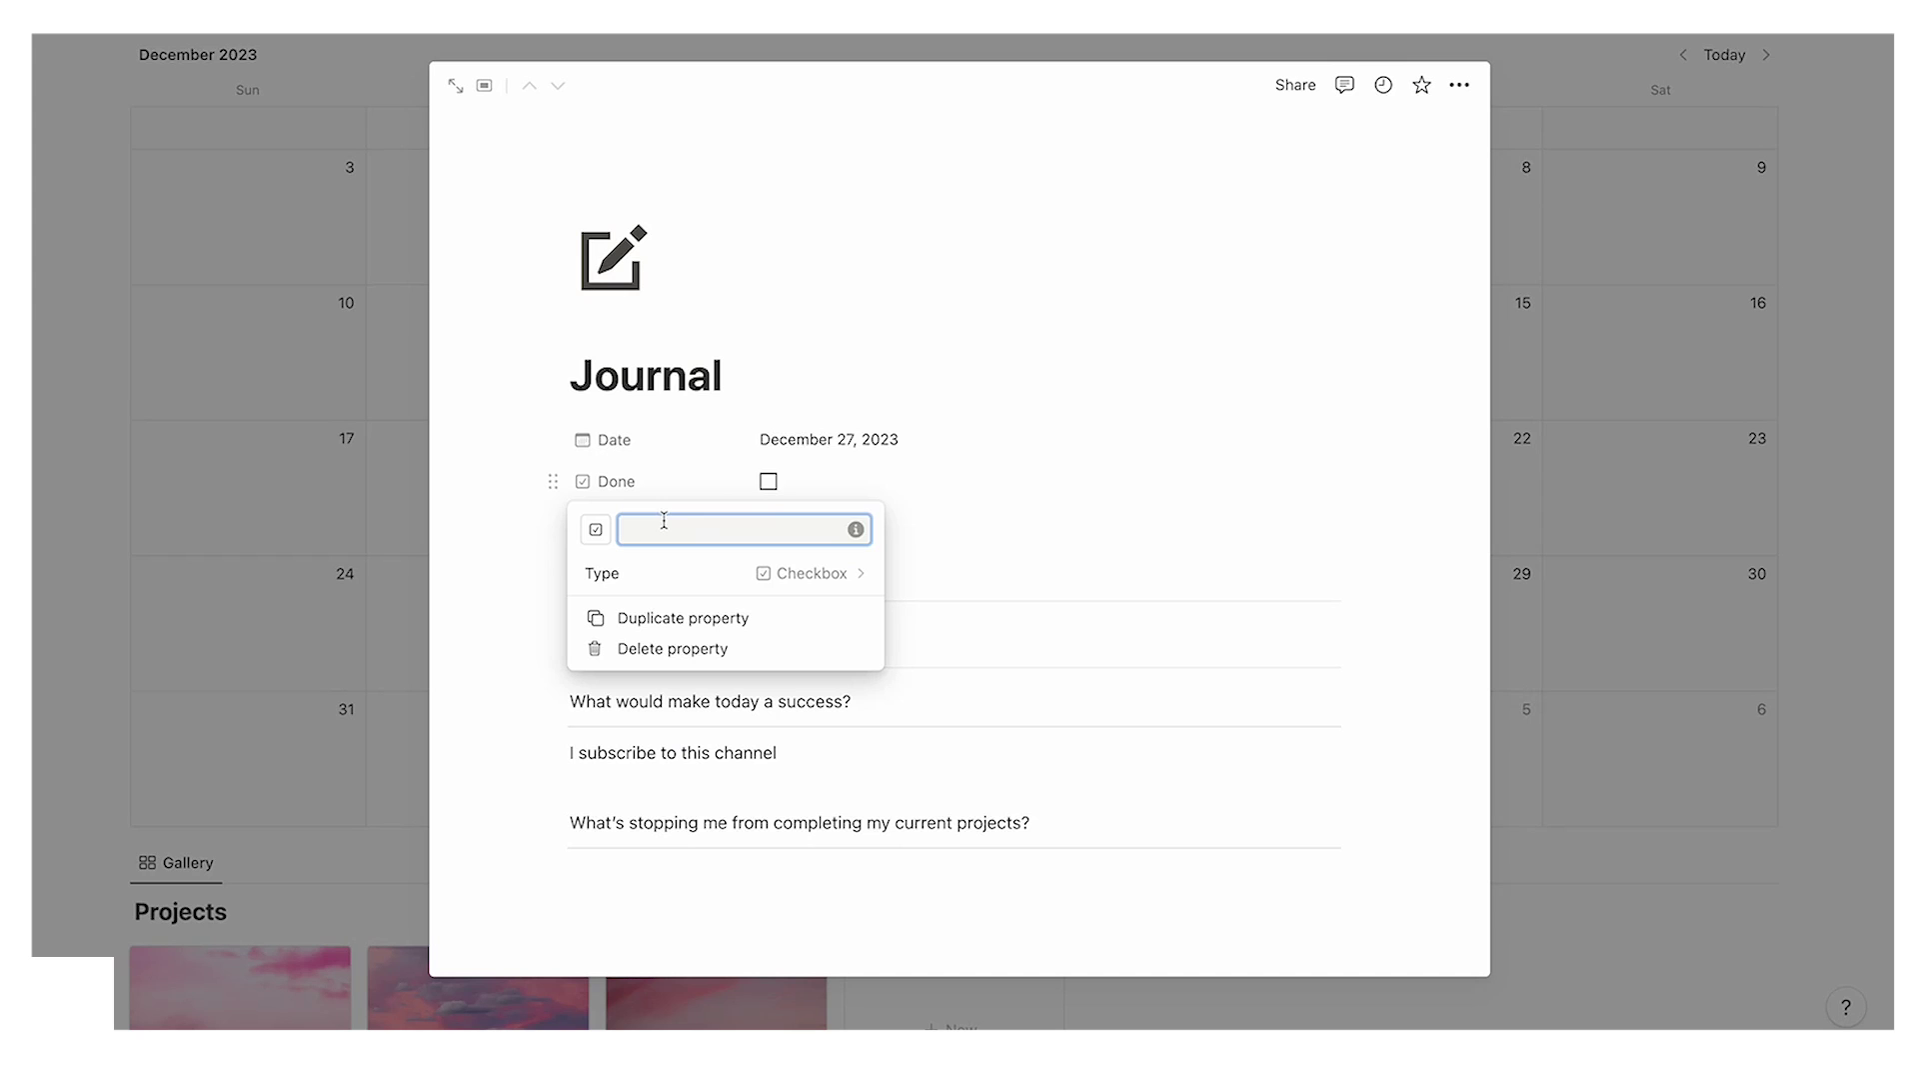
left_click(1163, 480)
left_click(1600, 429)
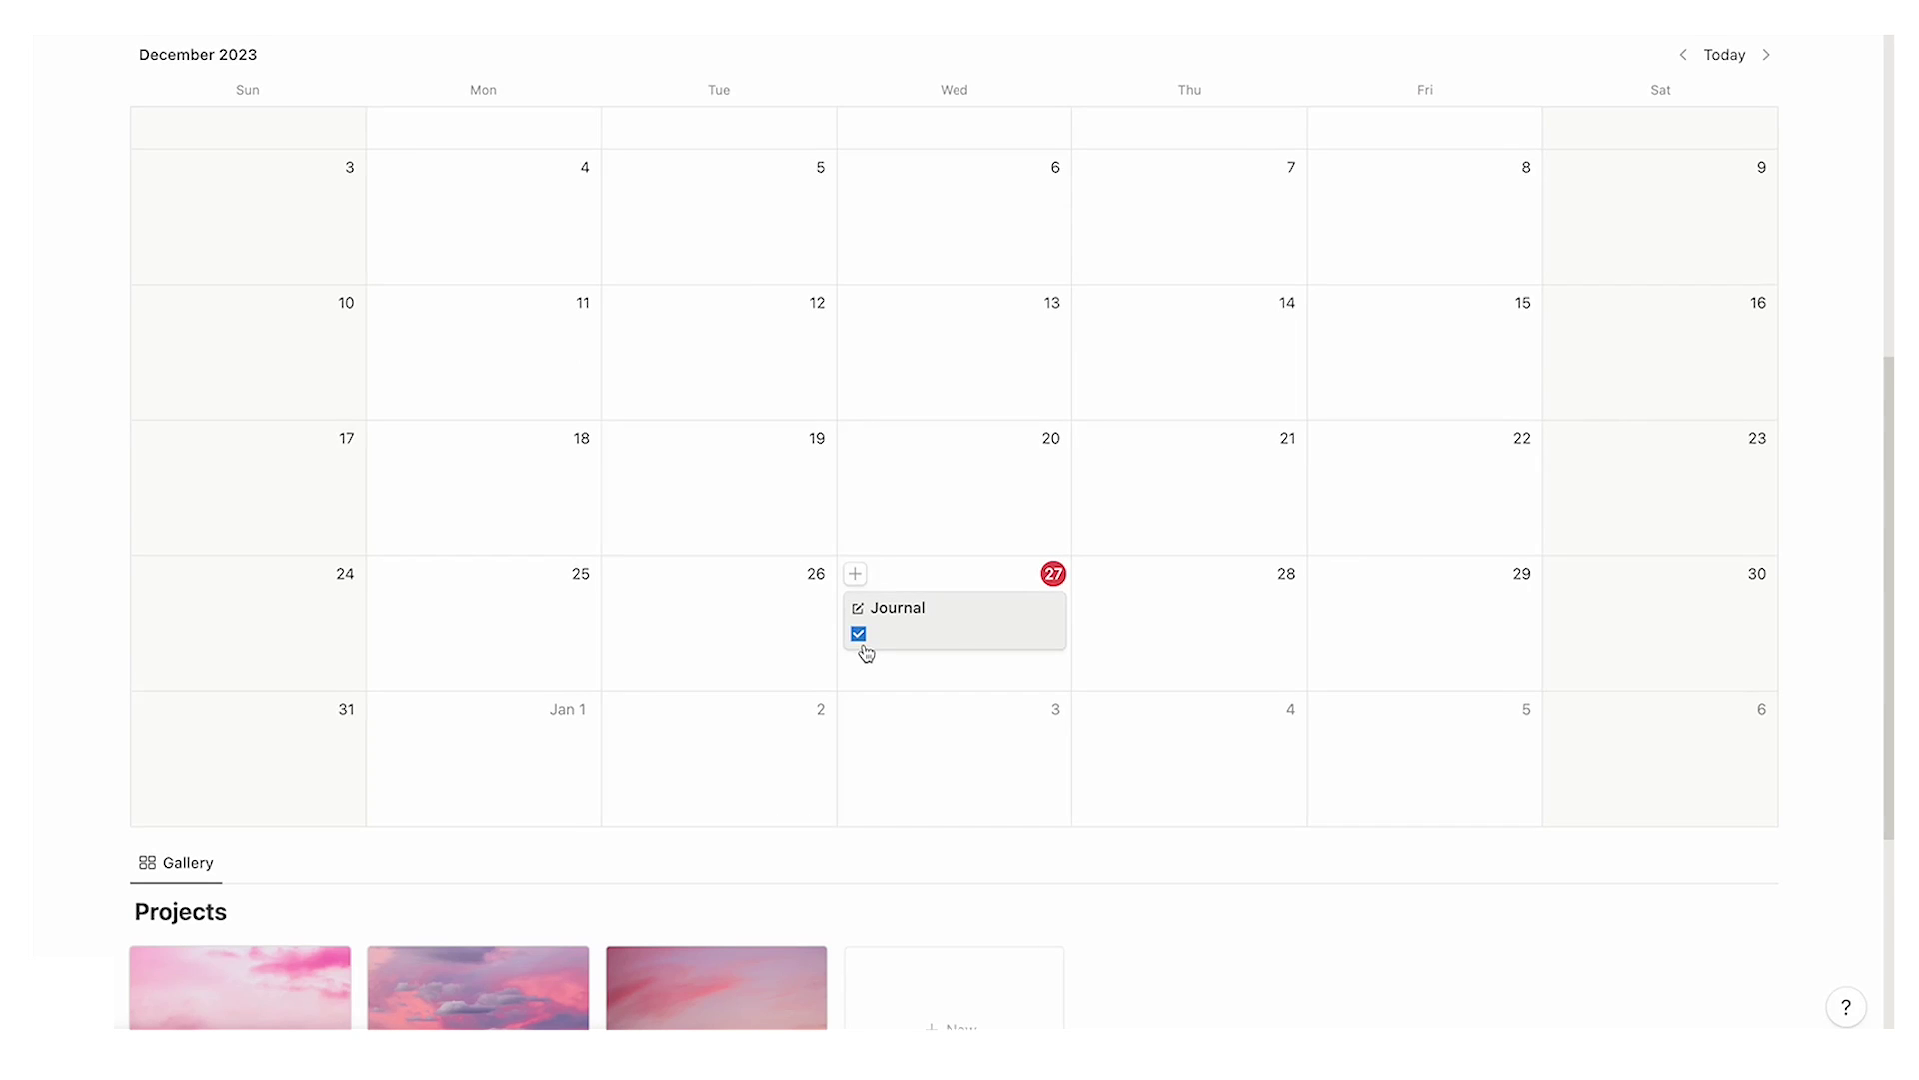
Step: Move the unnamed checkbox column between Date and Name in the Tasks task list
scroll(795, 548, "up", 3)
scroll(912, 686, "down", 2)
scroll(646, 526, "up", 2)
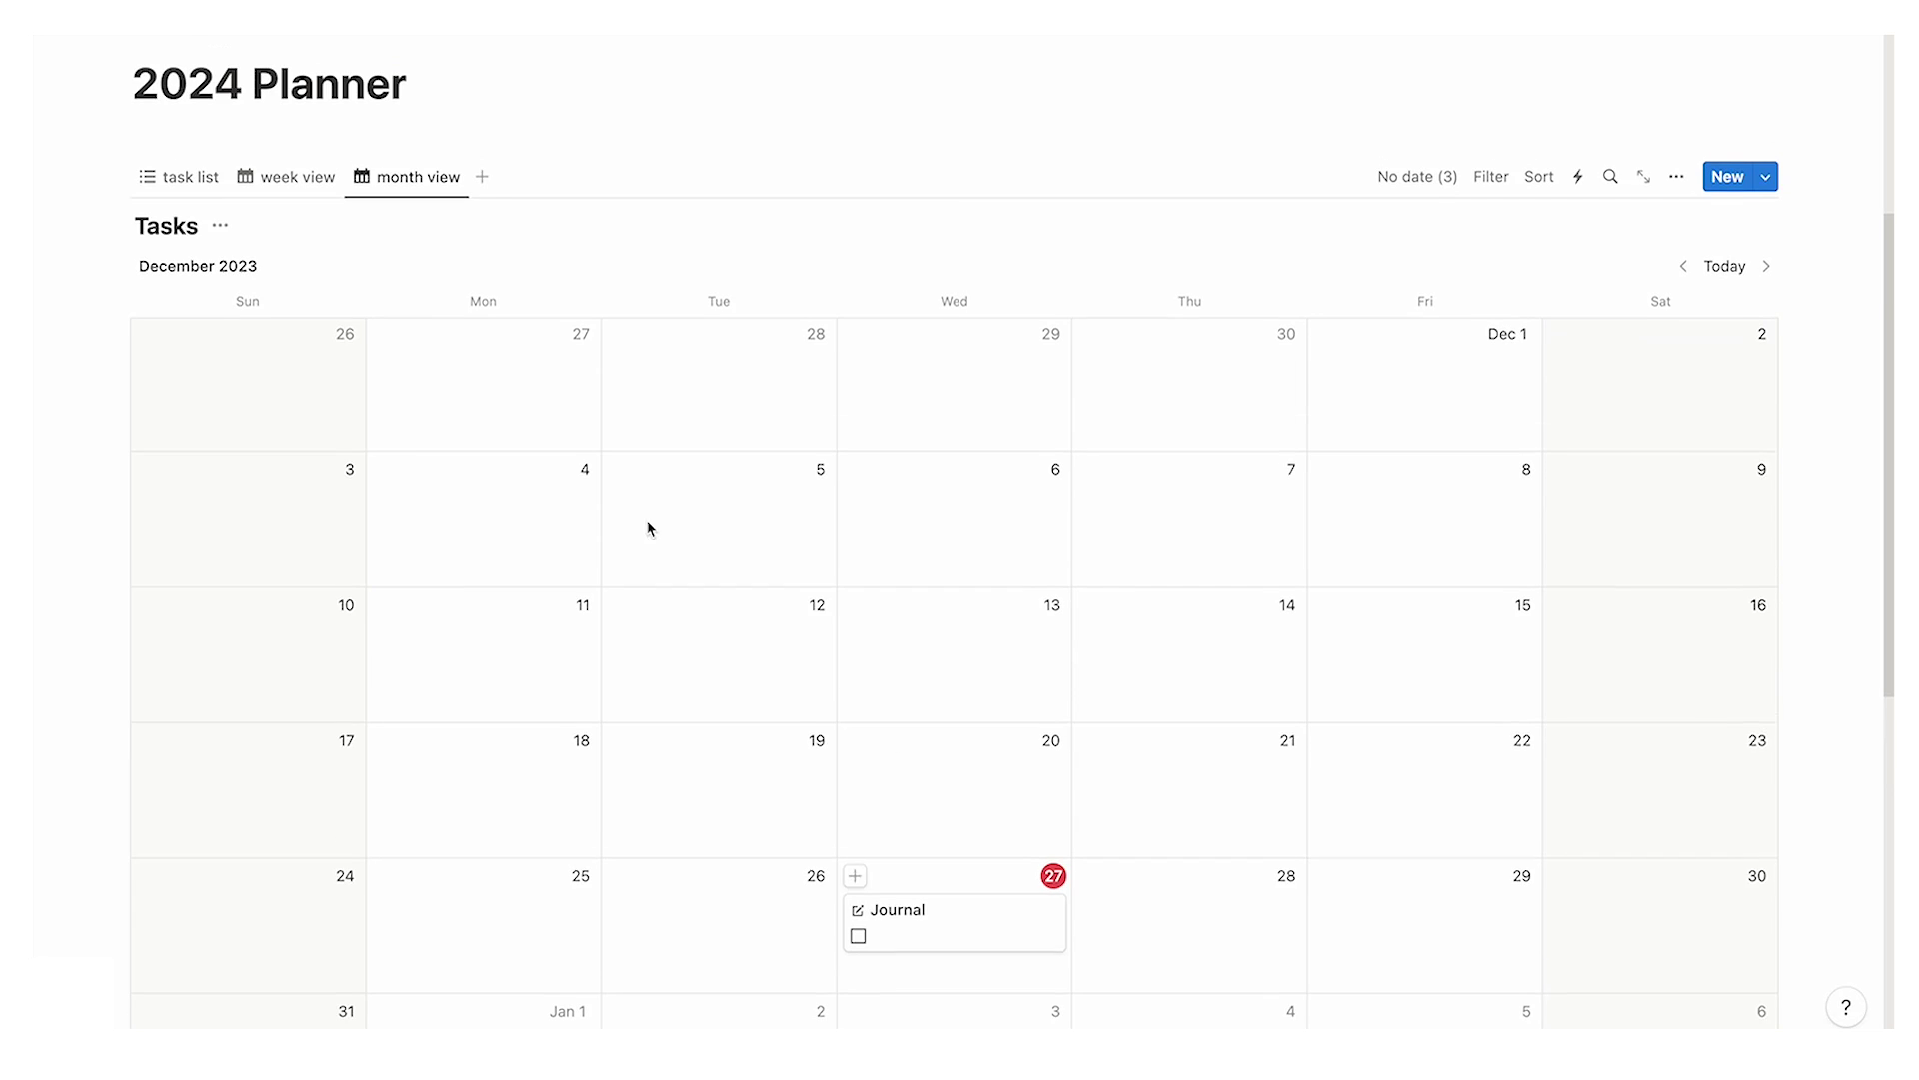
left_click(180, 177)
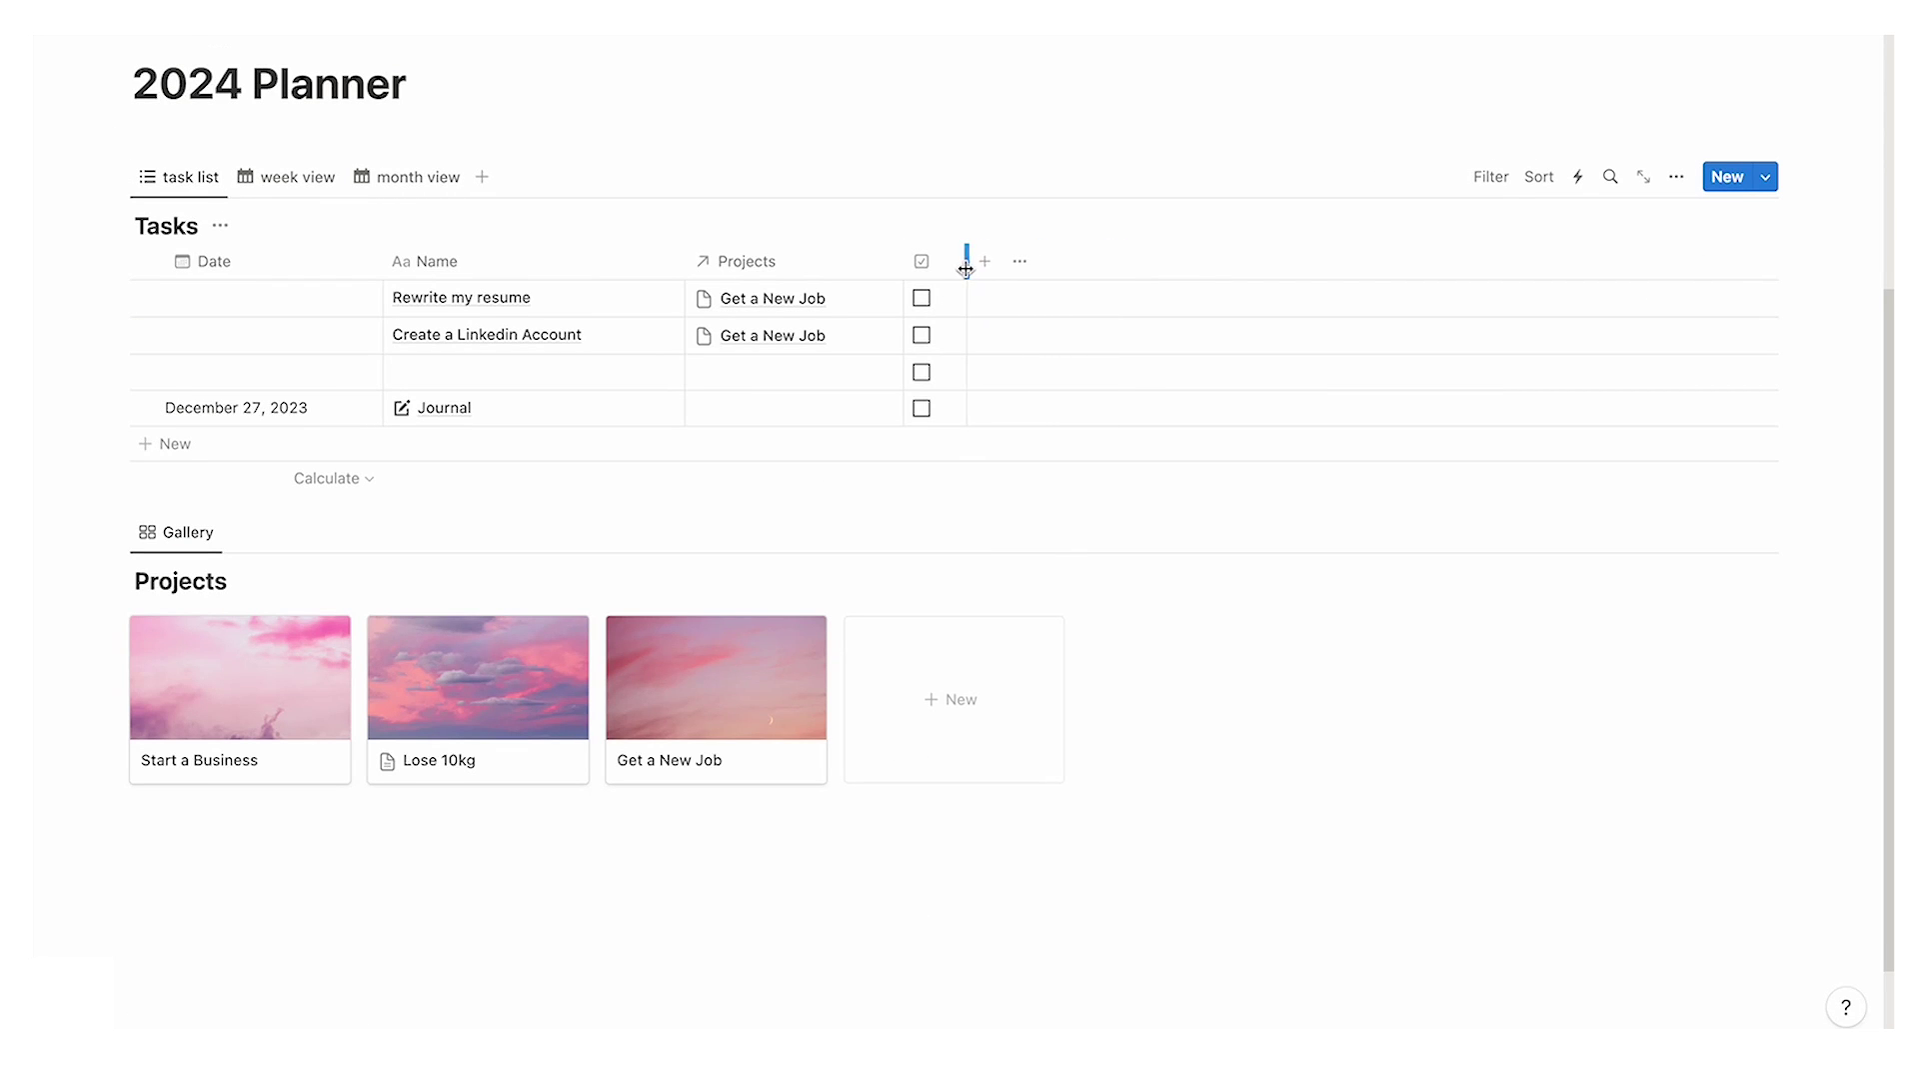
left_click_drag(955, 275, 412, 263)
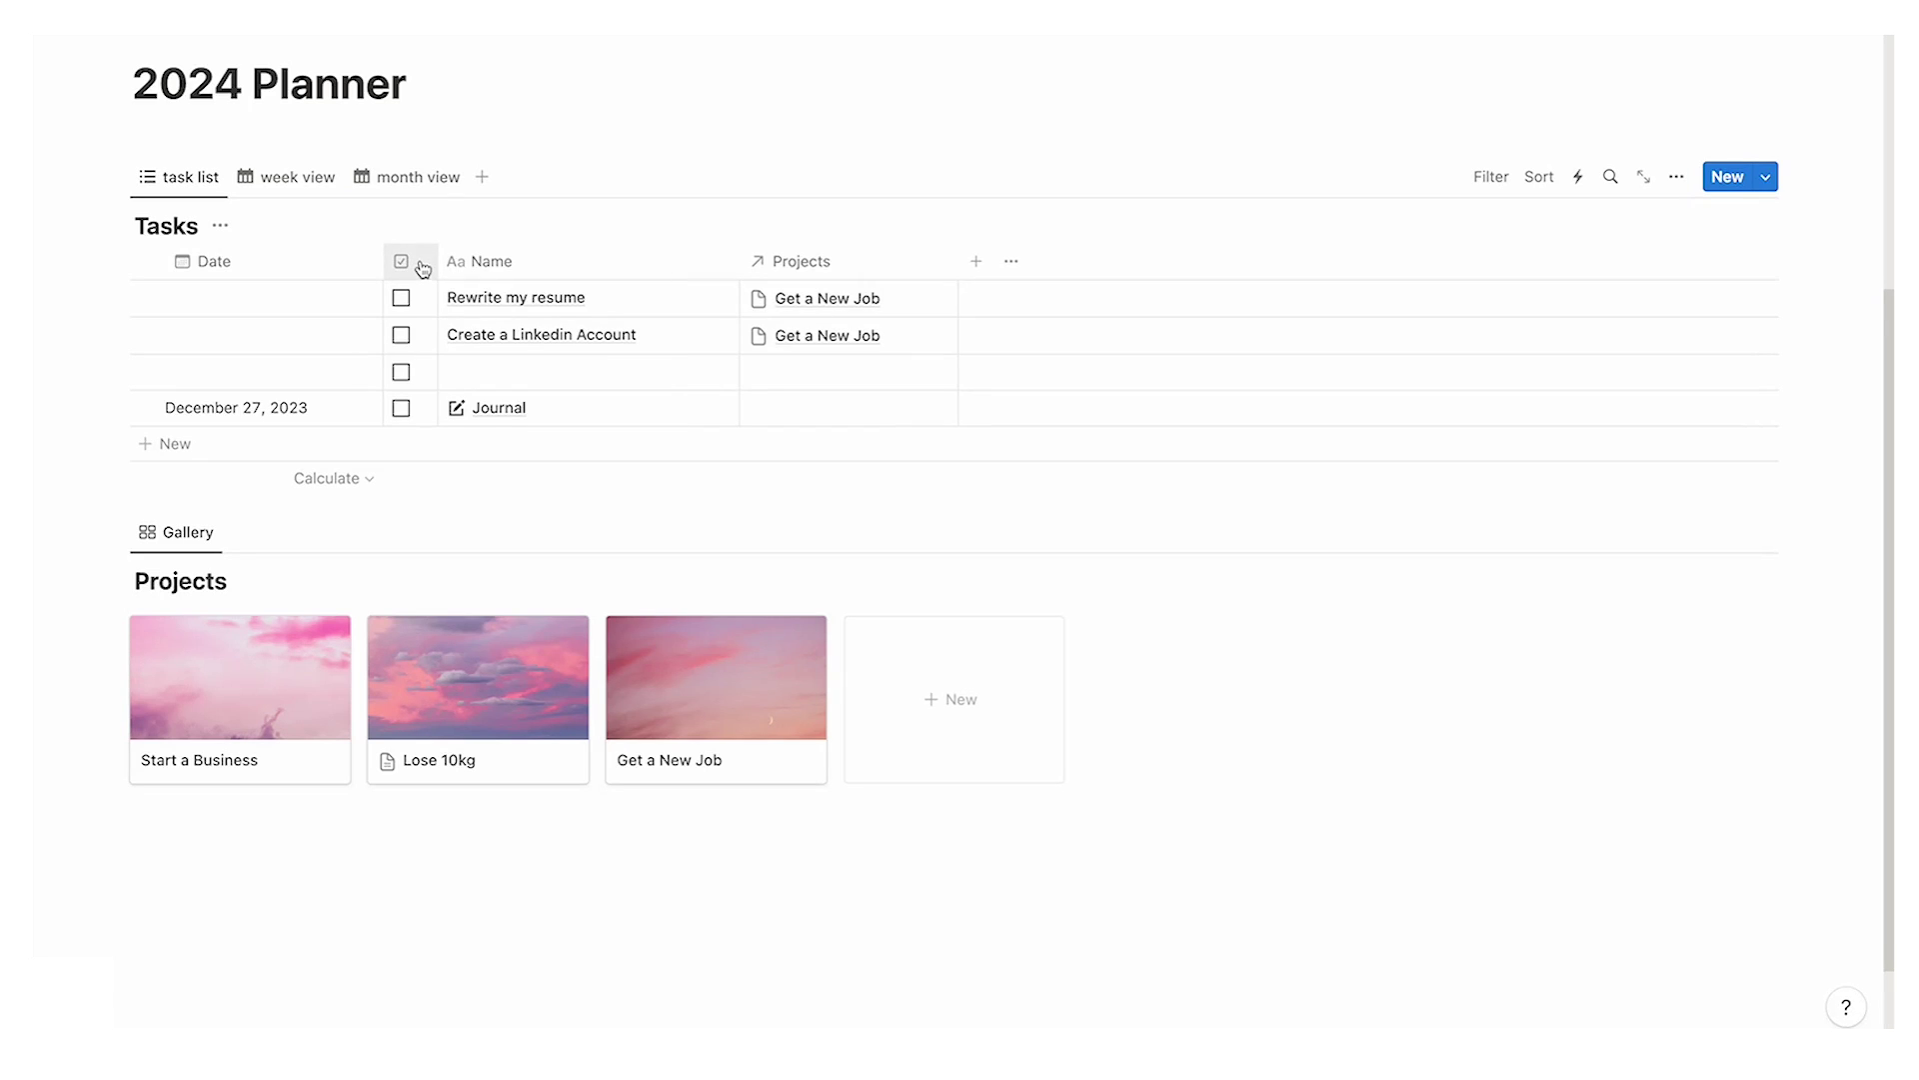
Step: Show the unnamed checkbox property on the calendar cards of the Tasks week view
left_click(292, 185)
left_click(1720, 270)
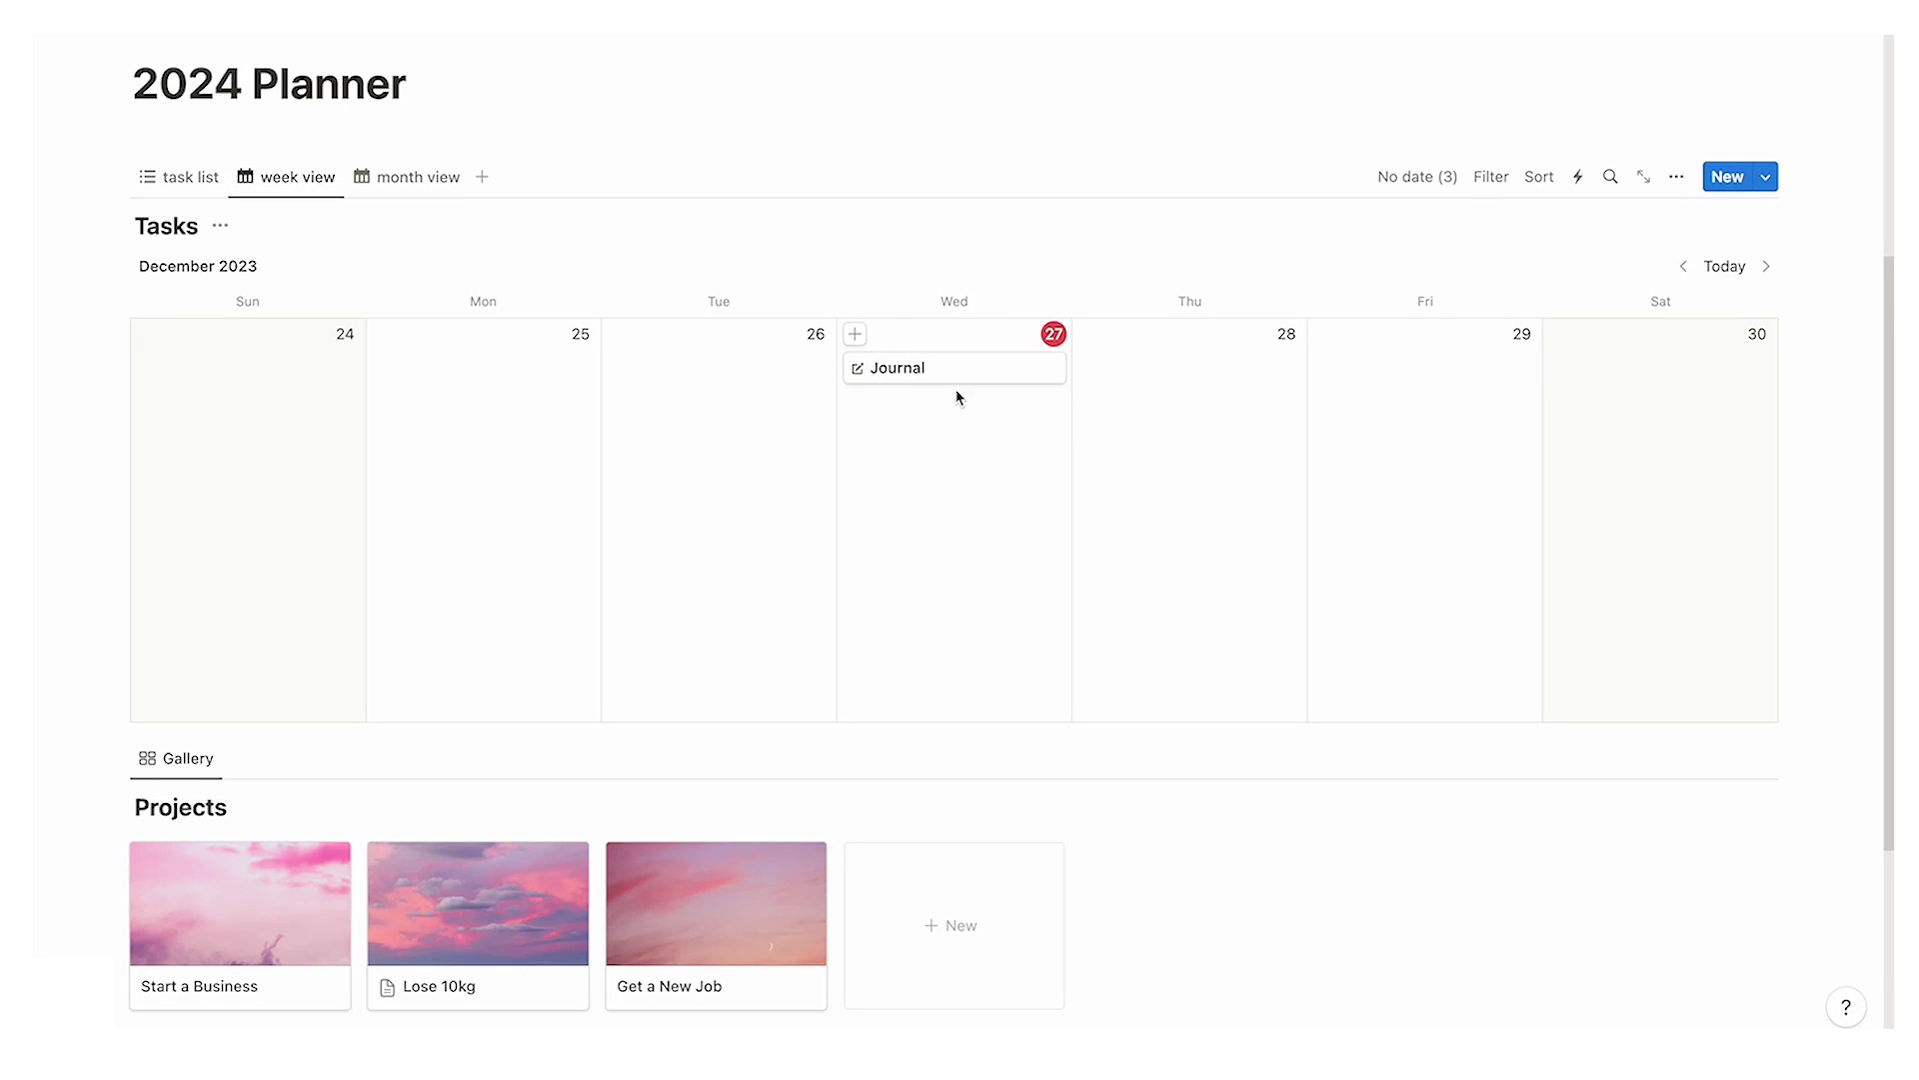
left_click(400, 182)
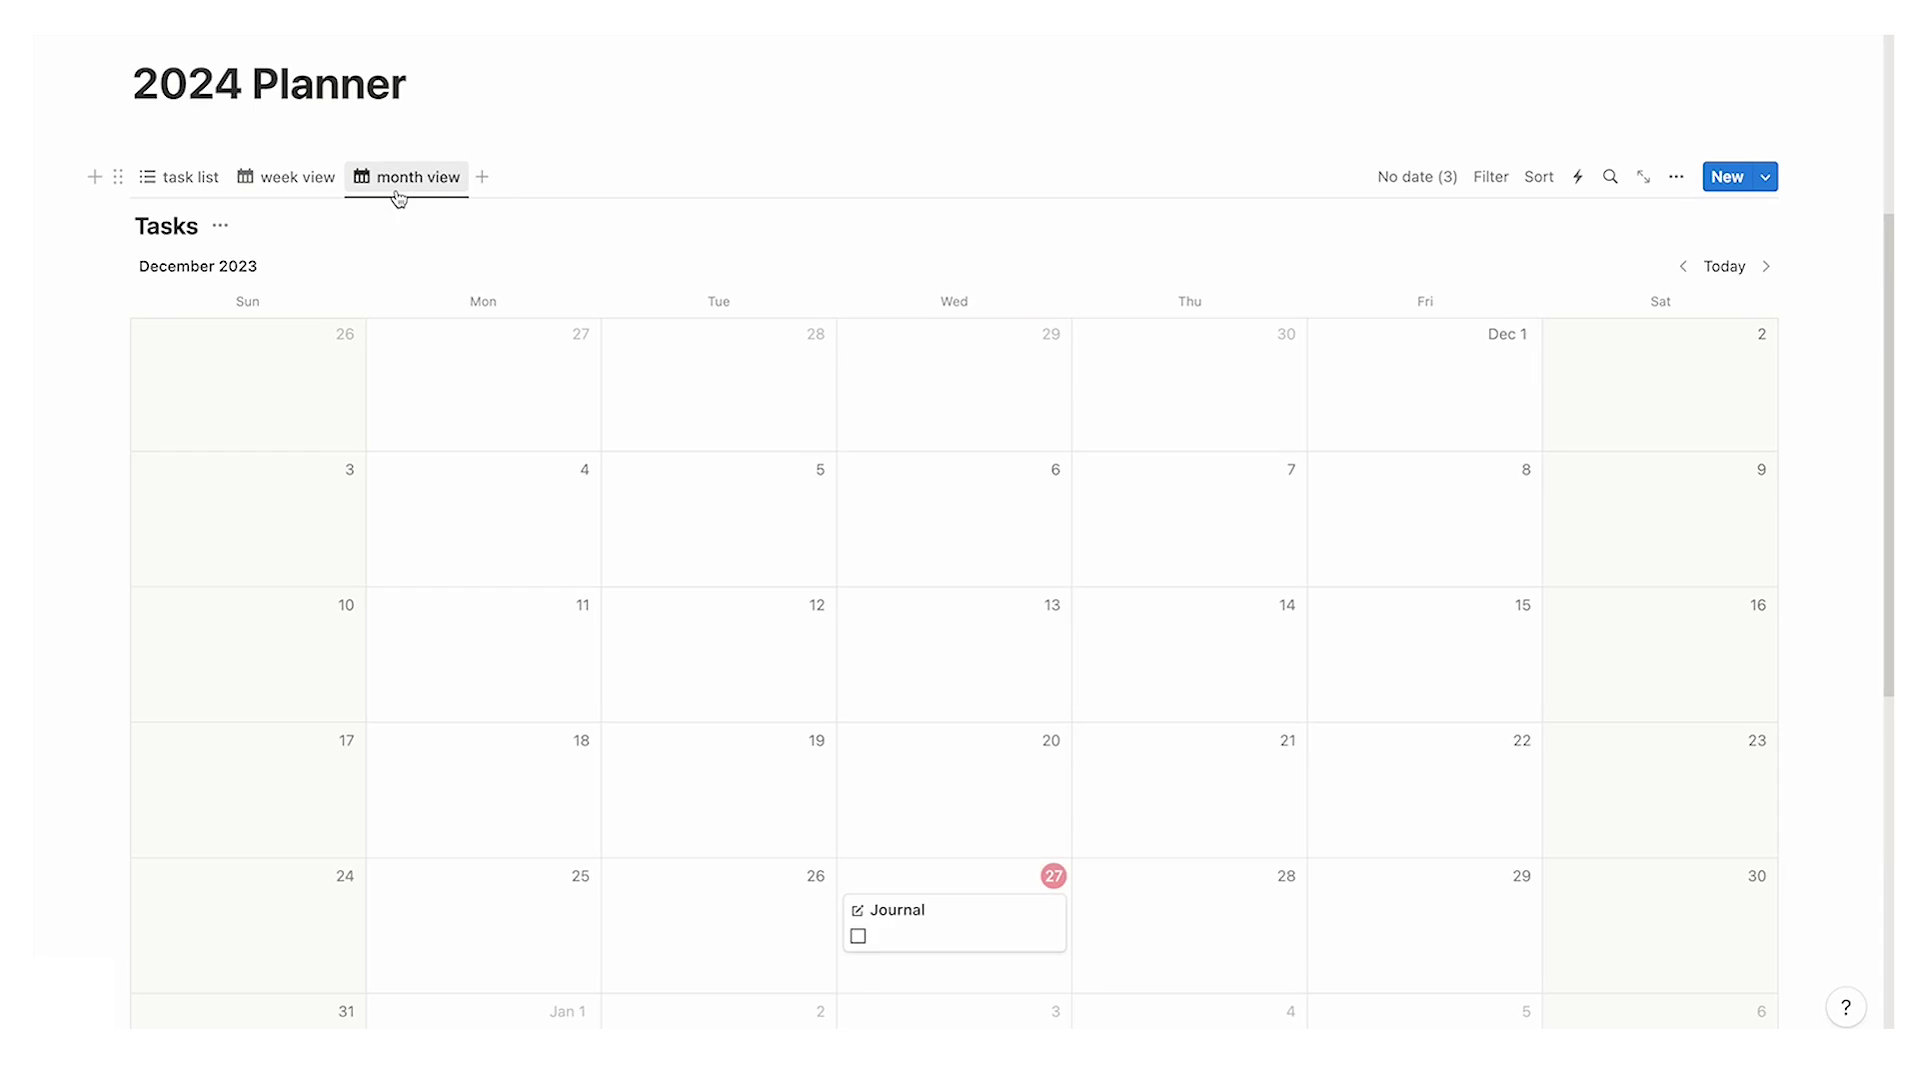
scroll(1210, 413, "down", 1)
scroll(1004, 629, "up", 1)
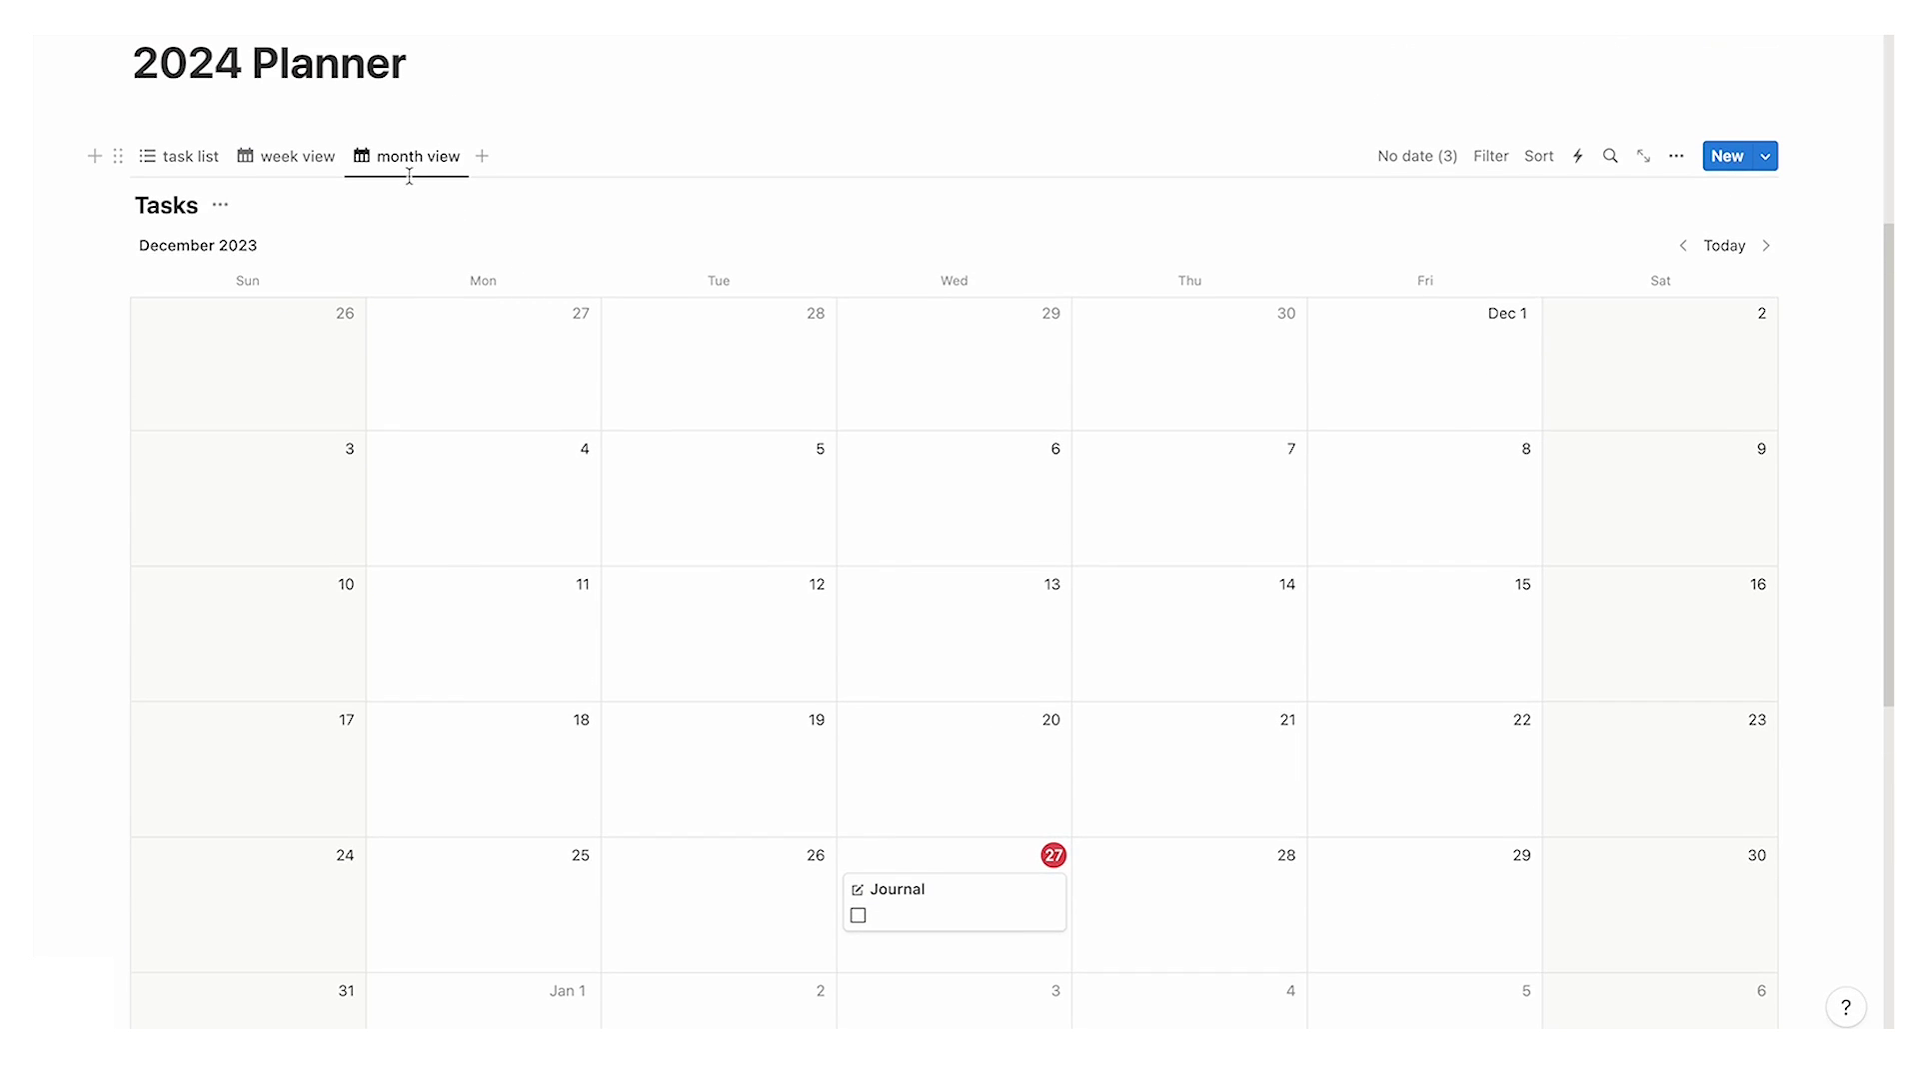
left_click(314, 167)
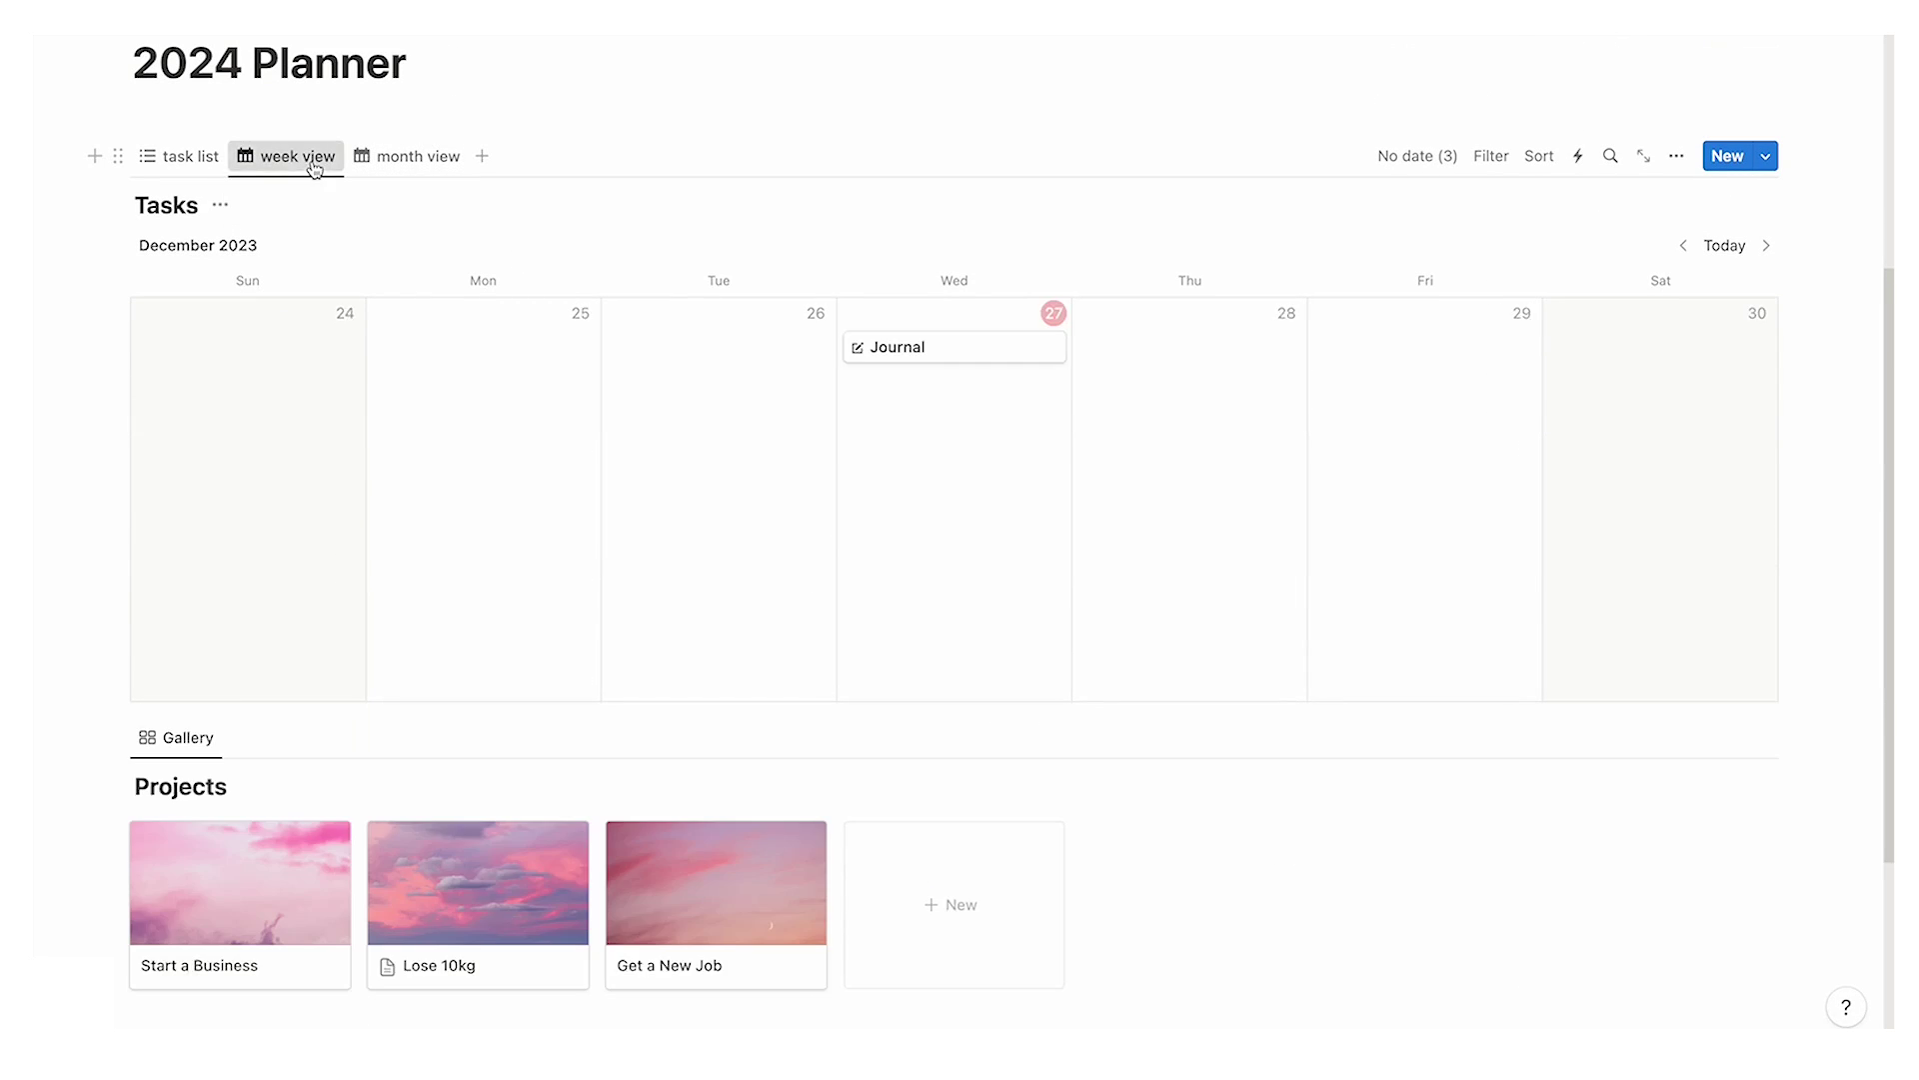
left_click(1678, 160)
left_click(1544, 330)
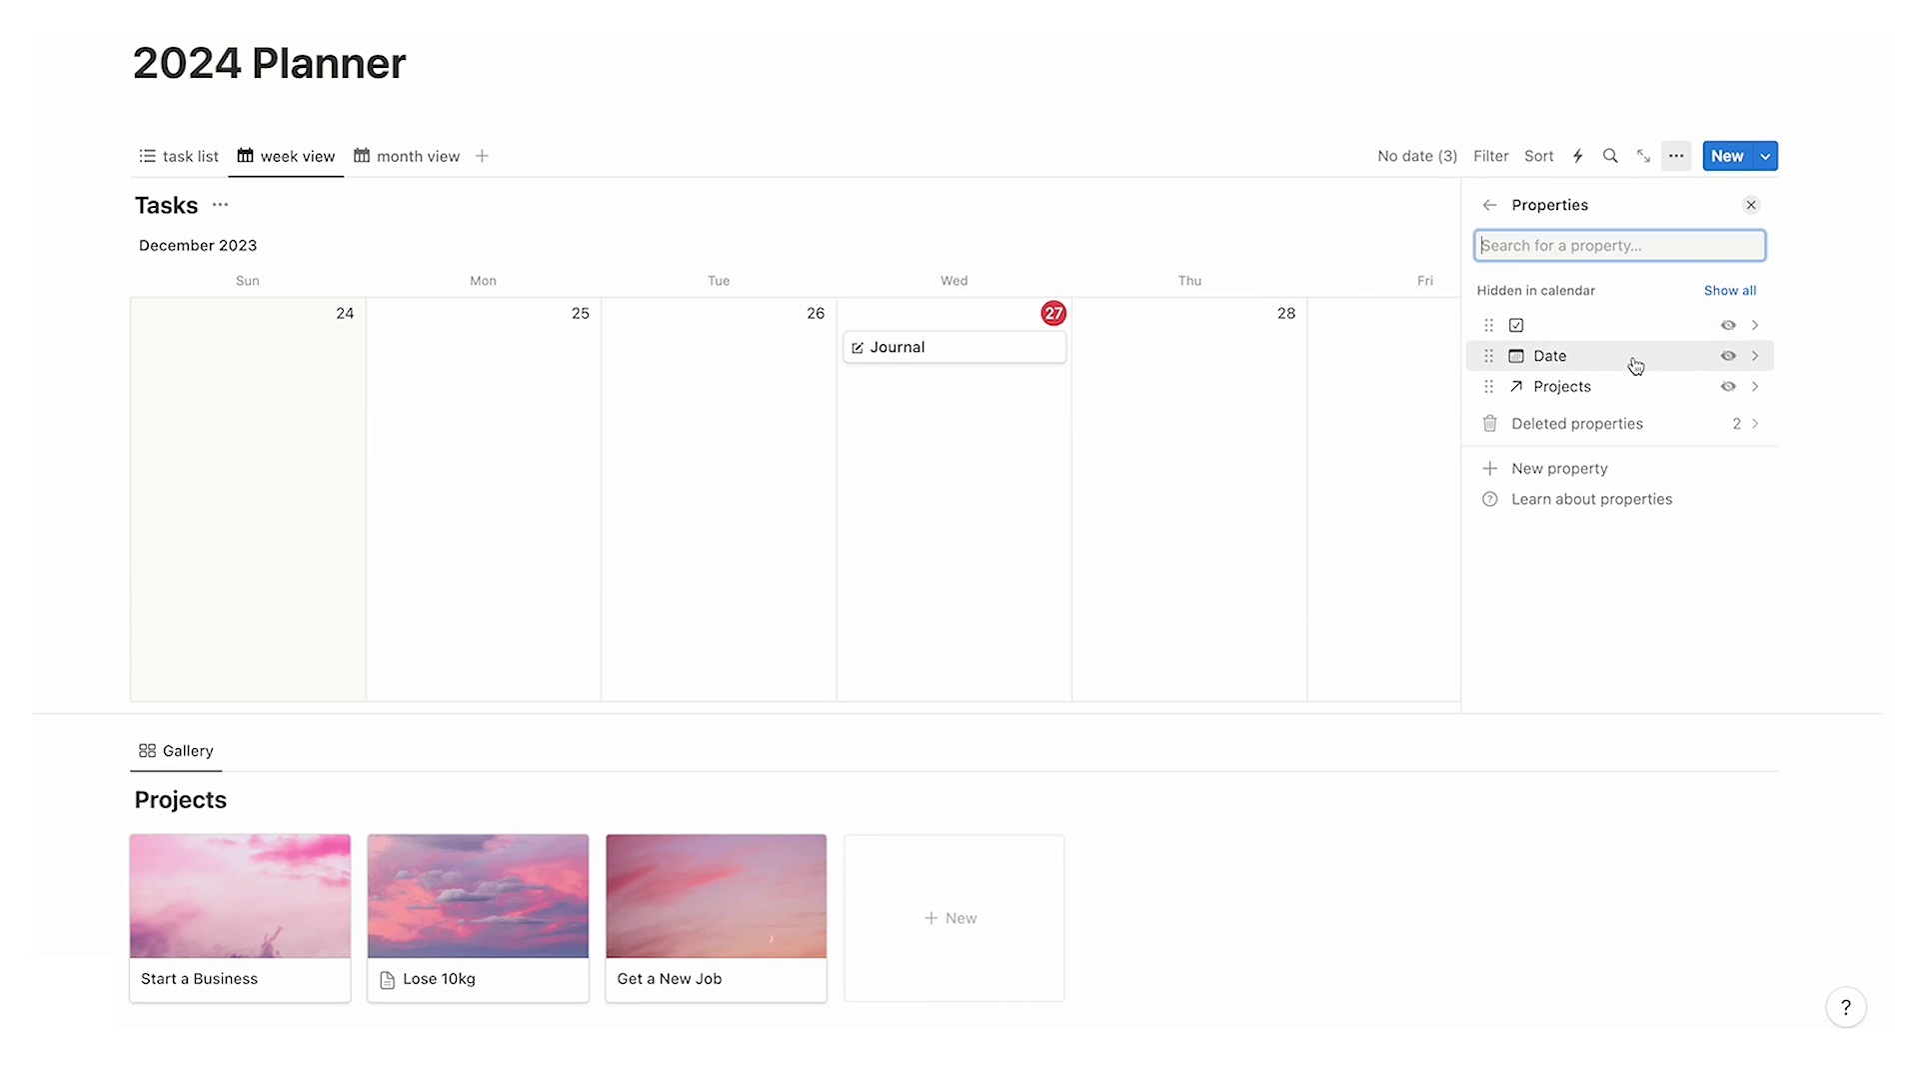
left_click(1728, 328)
left_click(1259, 375)
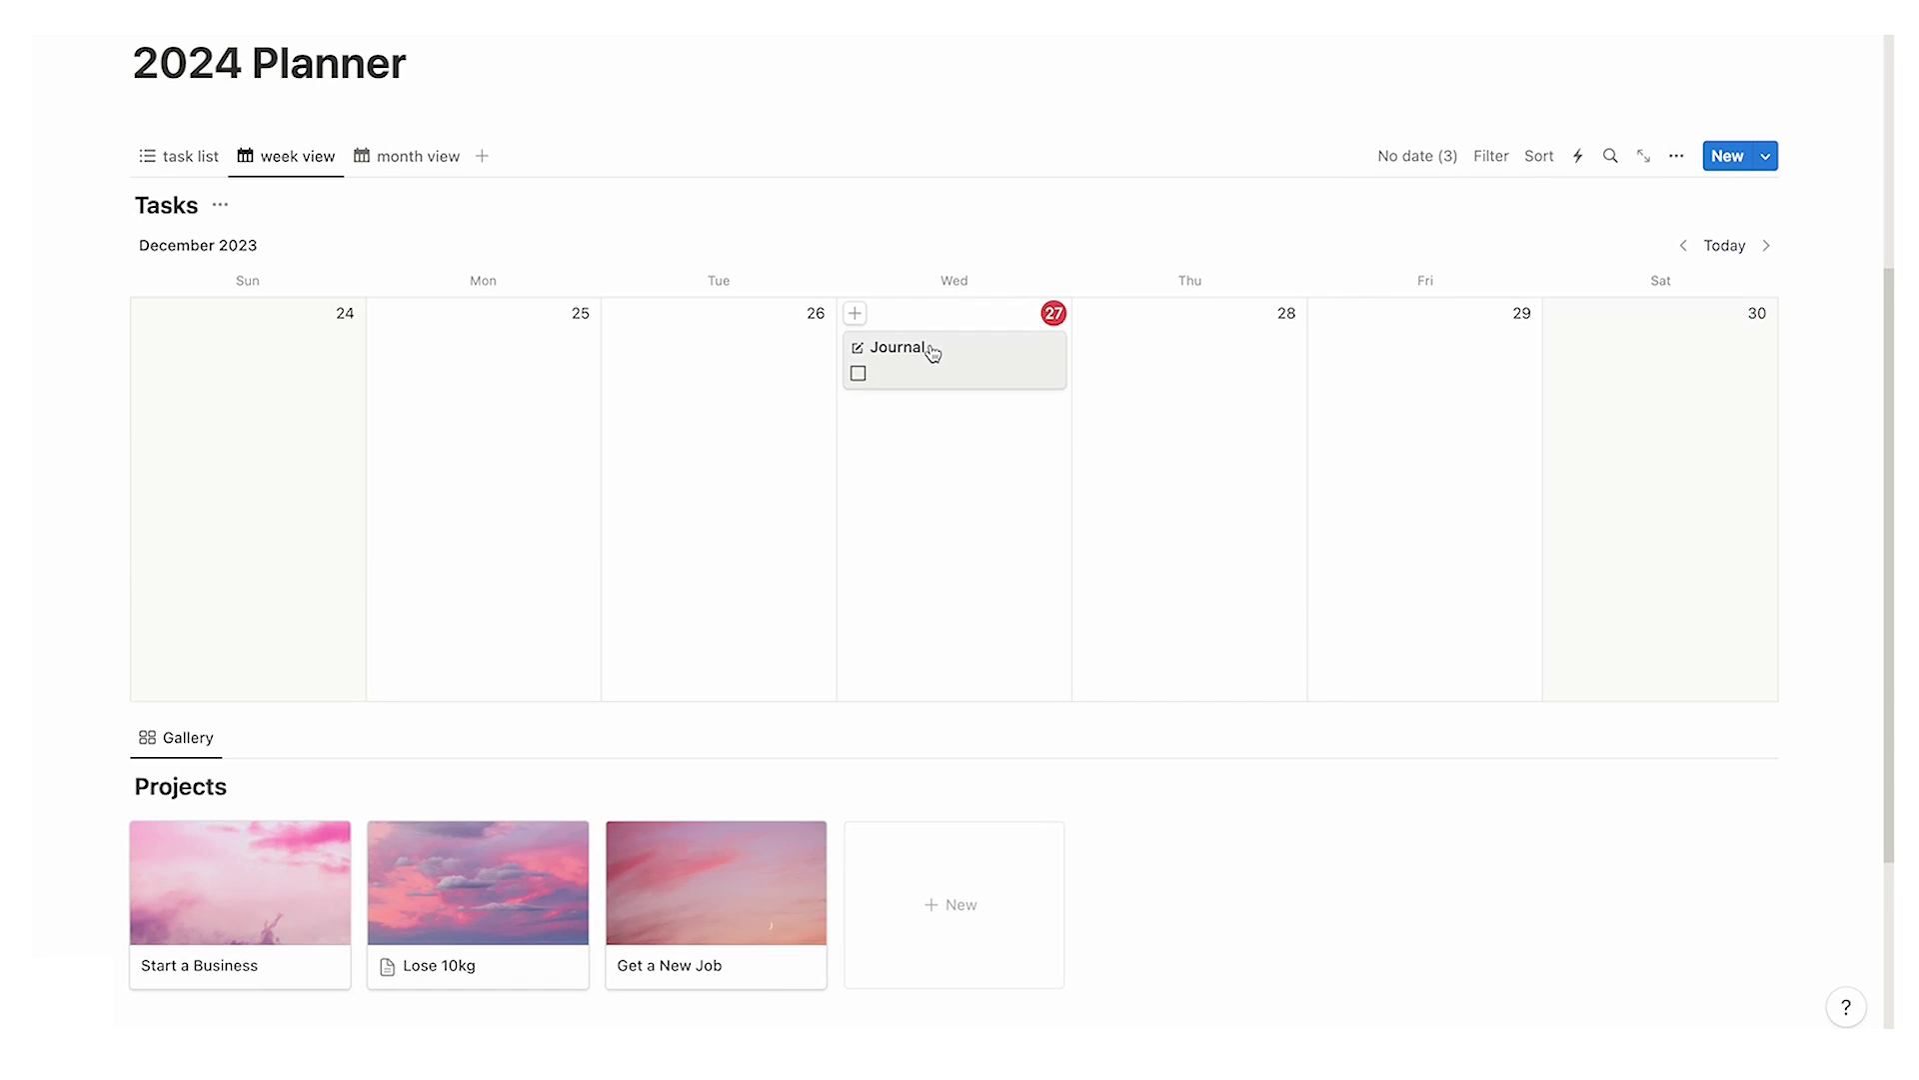
Step: Tick the checkbox of the blank, untitled task in the task list, leaving Journal unchecked
left_click(180, 156)
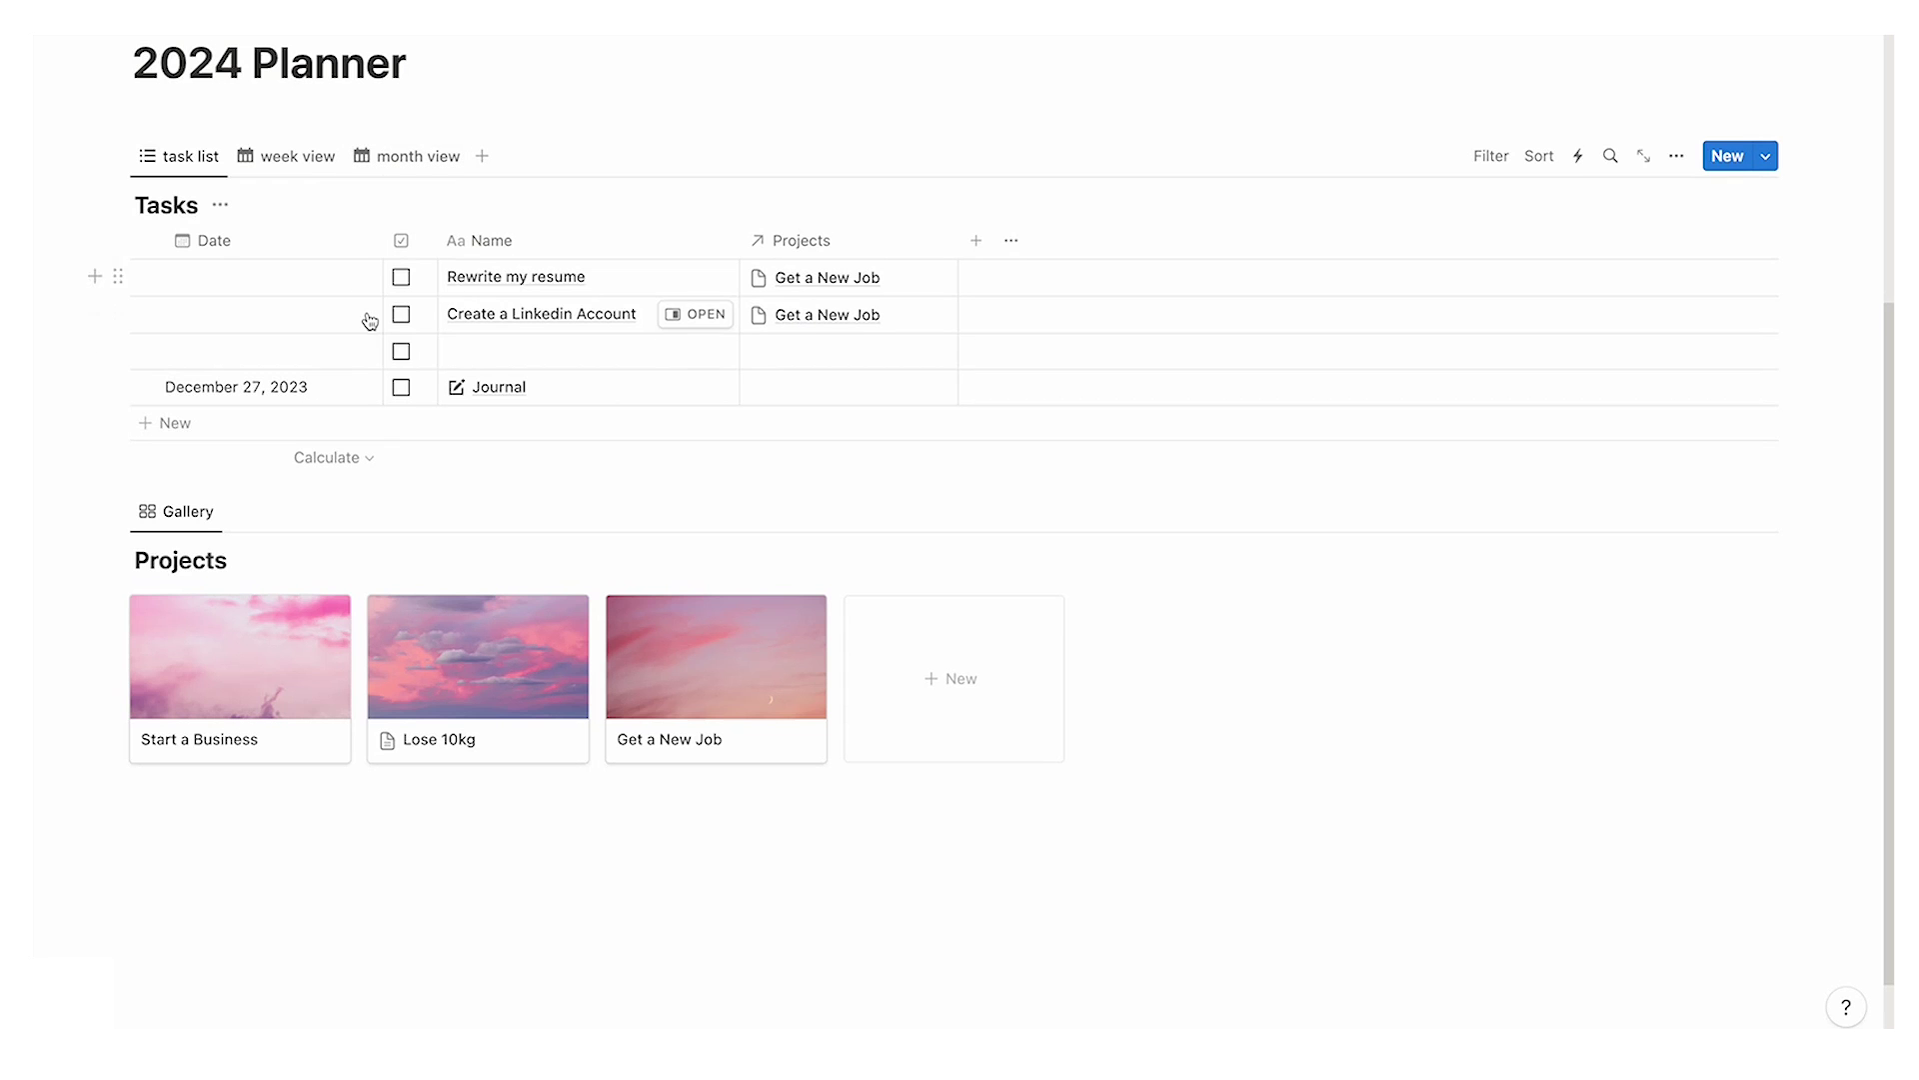
left_click(401, 387)
left_click(401, 387)
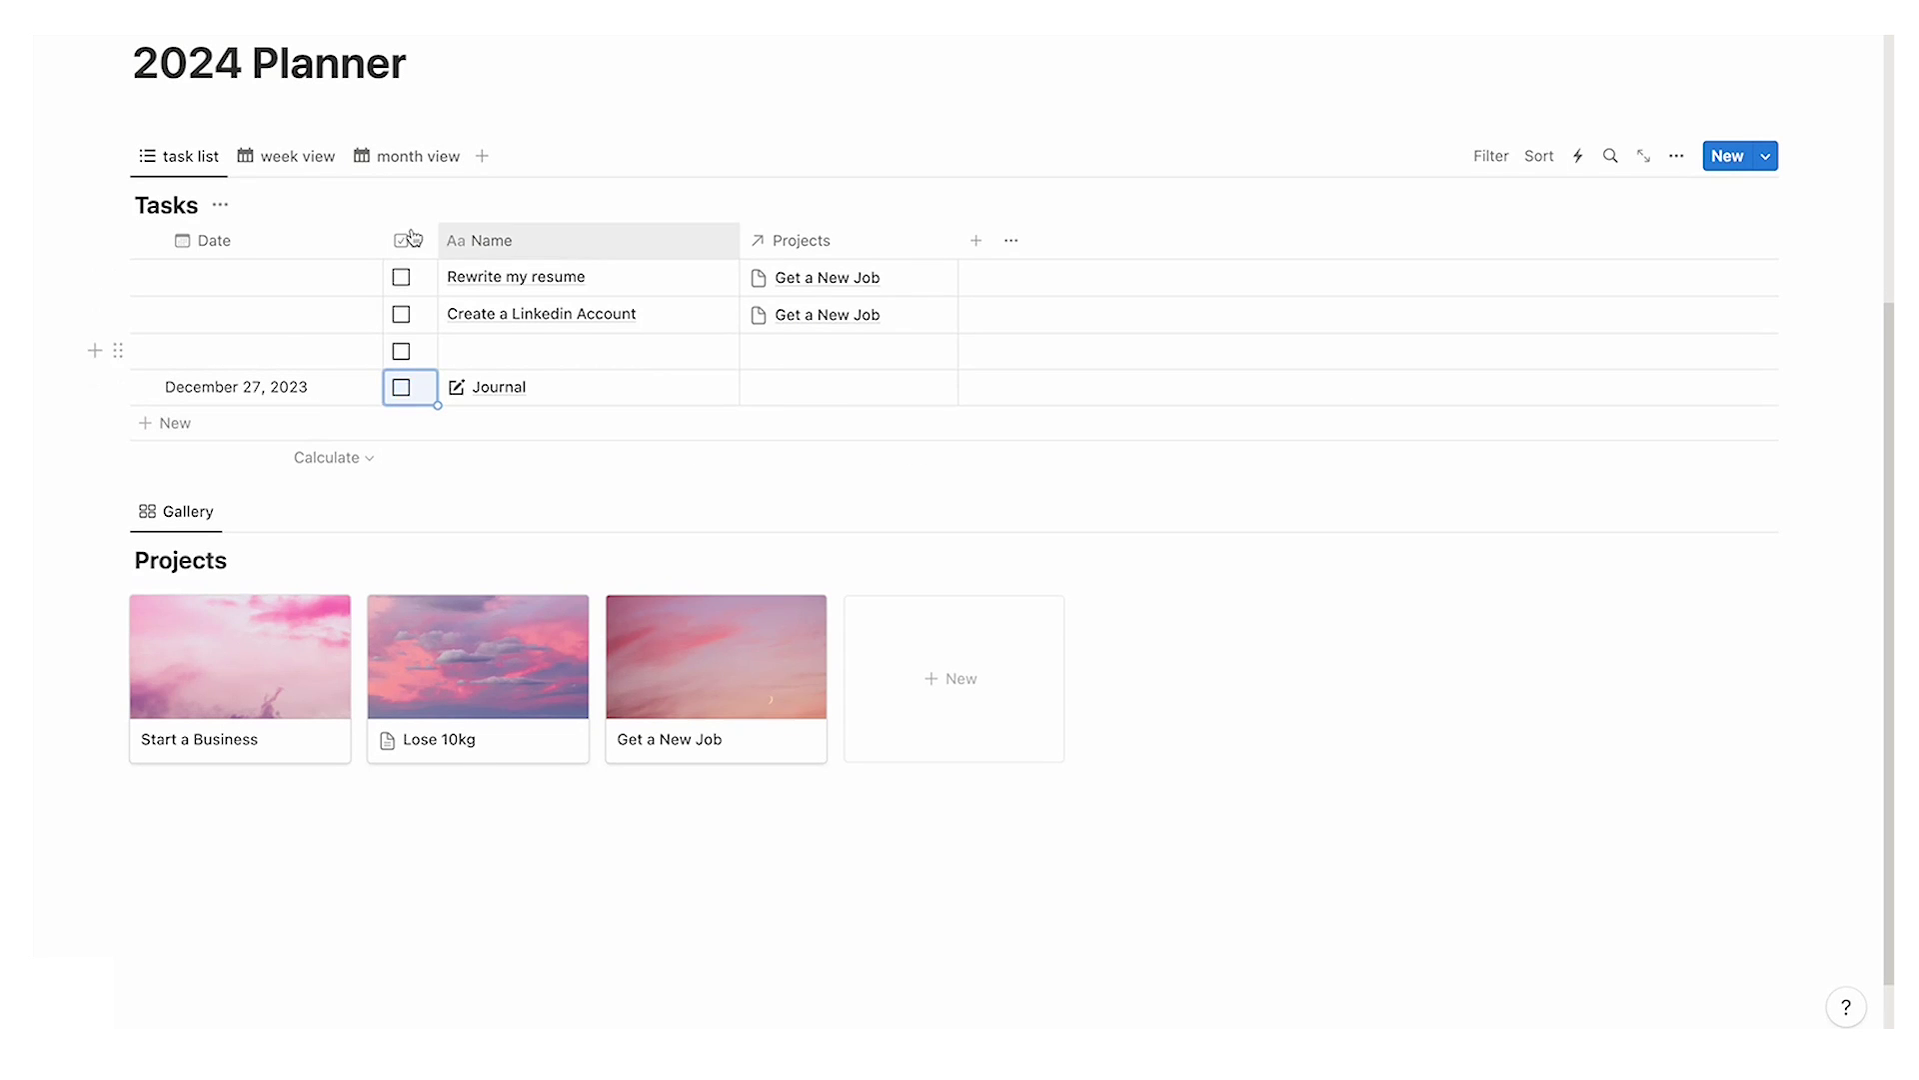
left_click(484, 73)
left_click(401, 351)
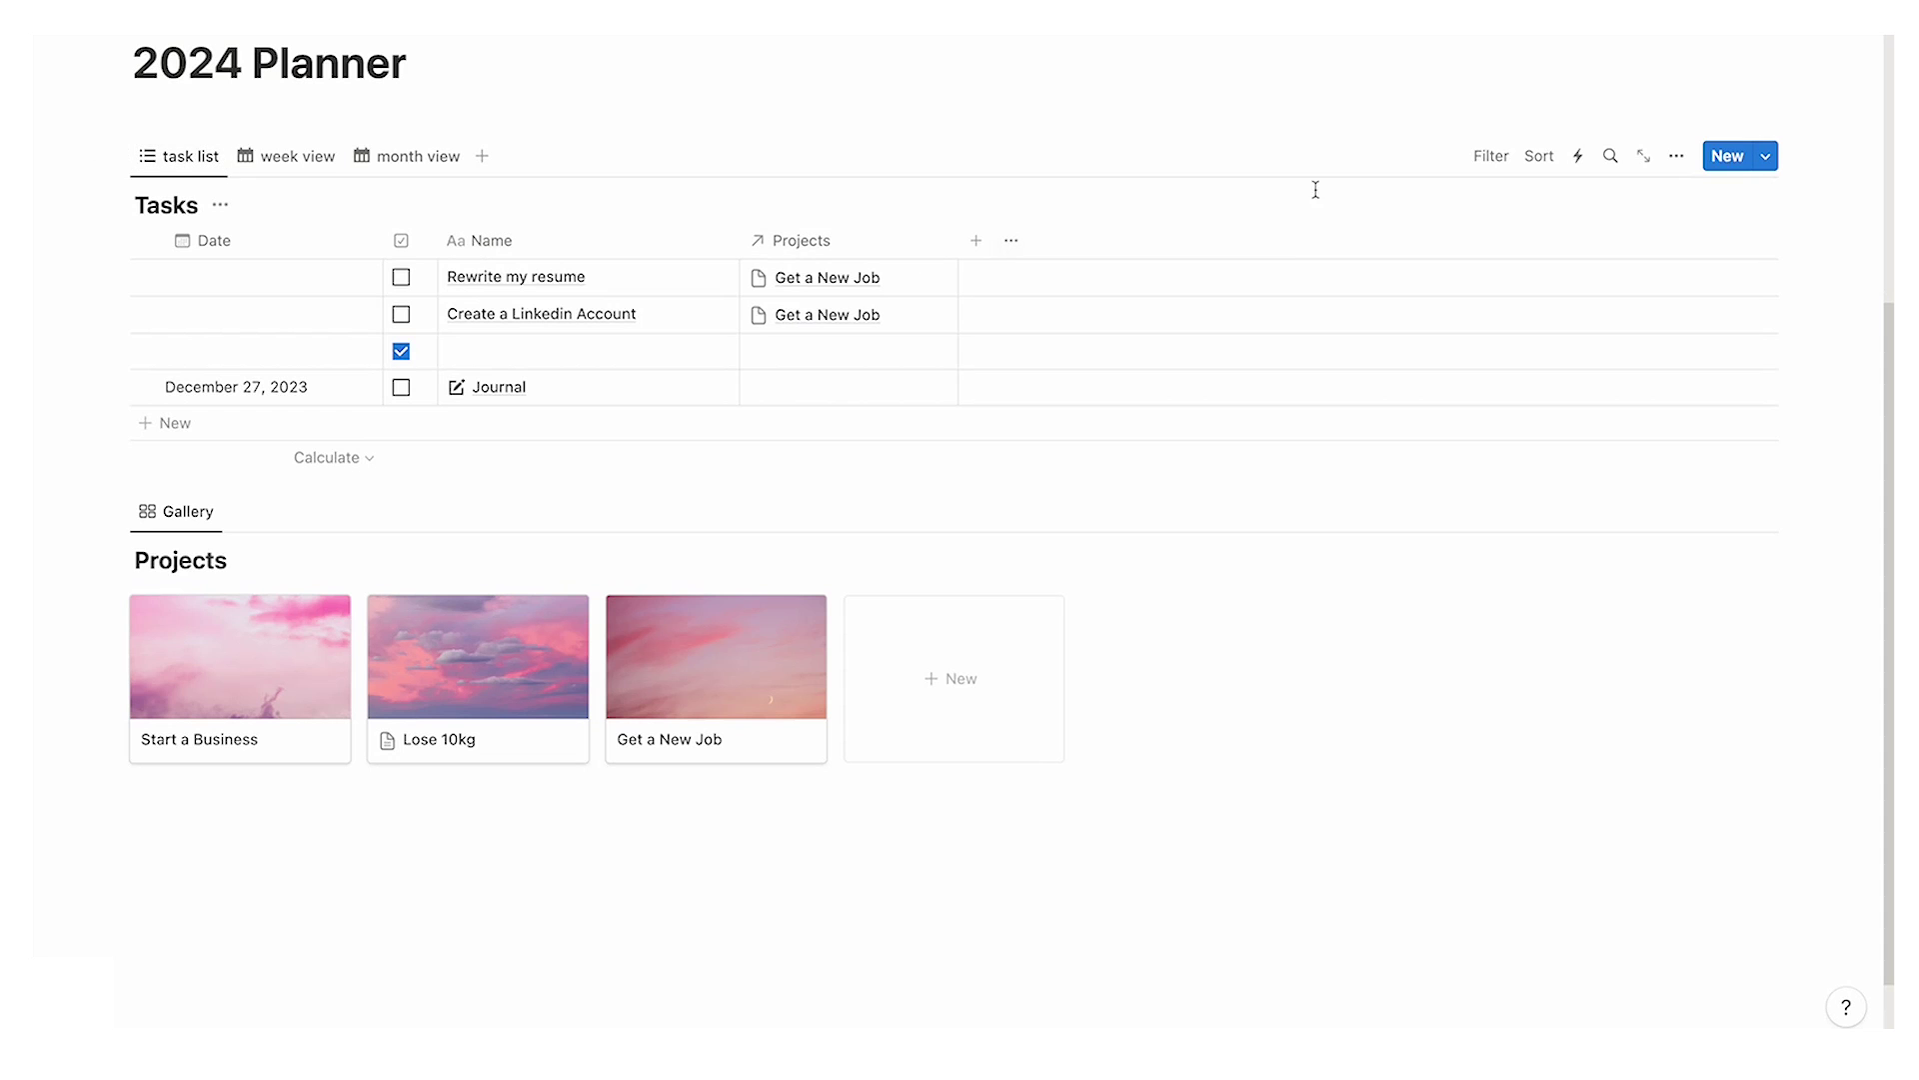
Step: Add an advanced filter to the task list with the rule that the checkbox property is Unchecked
left_click(1479, 165)
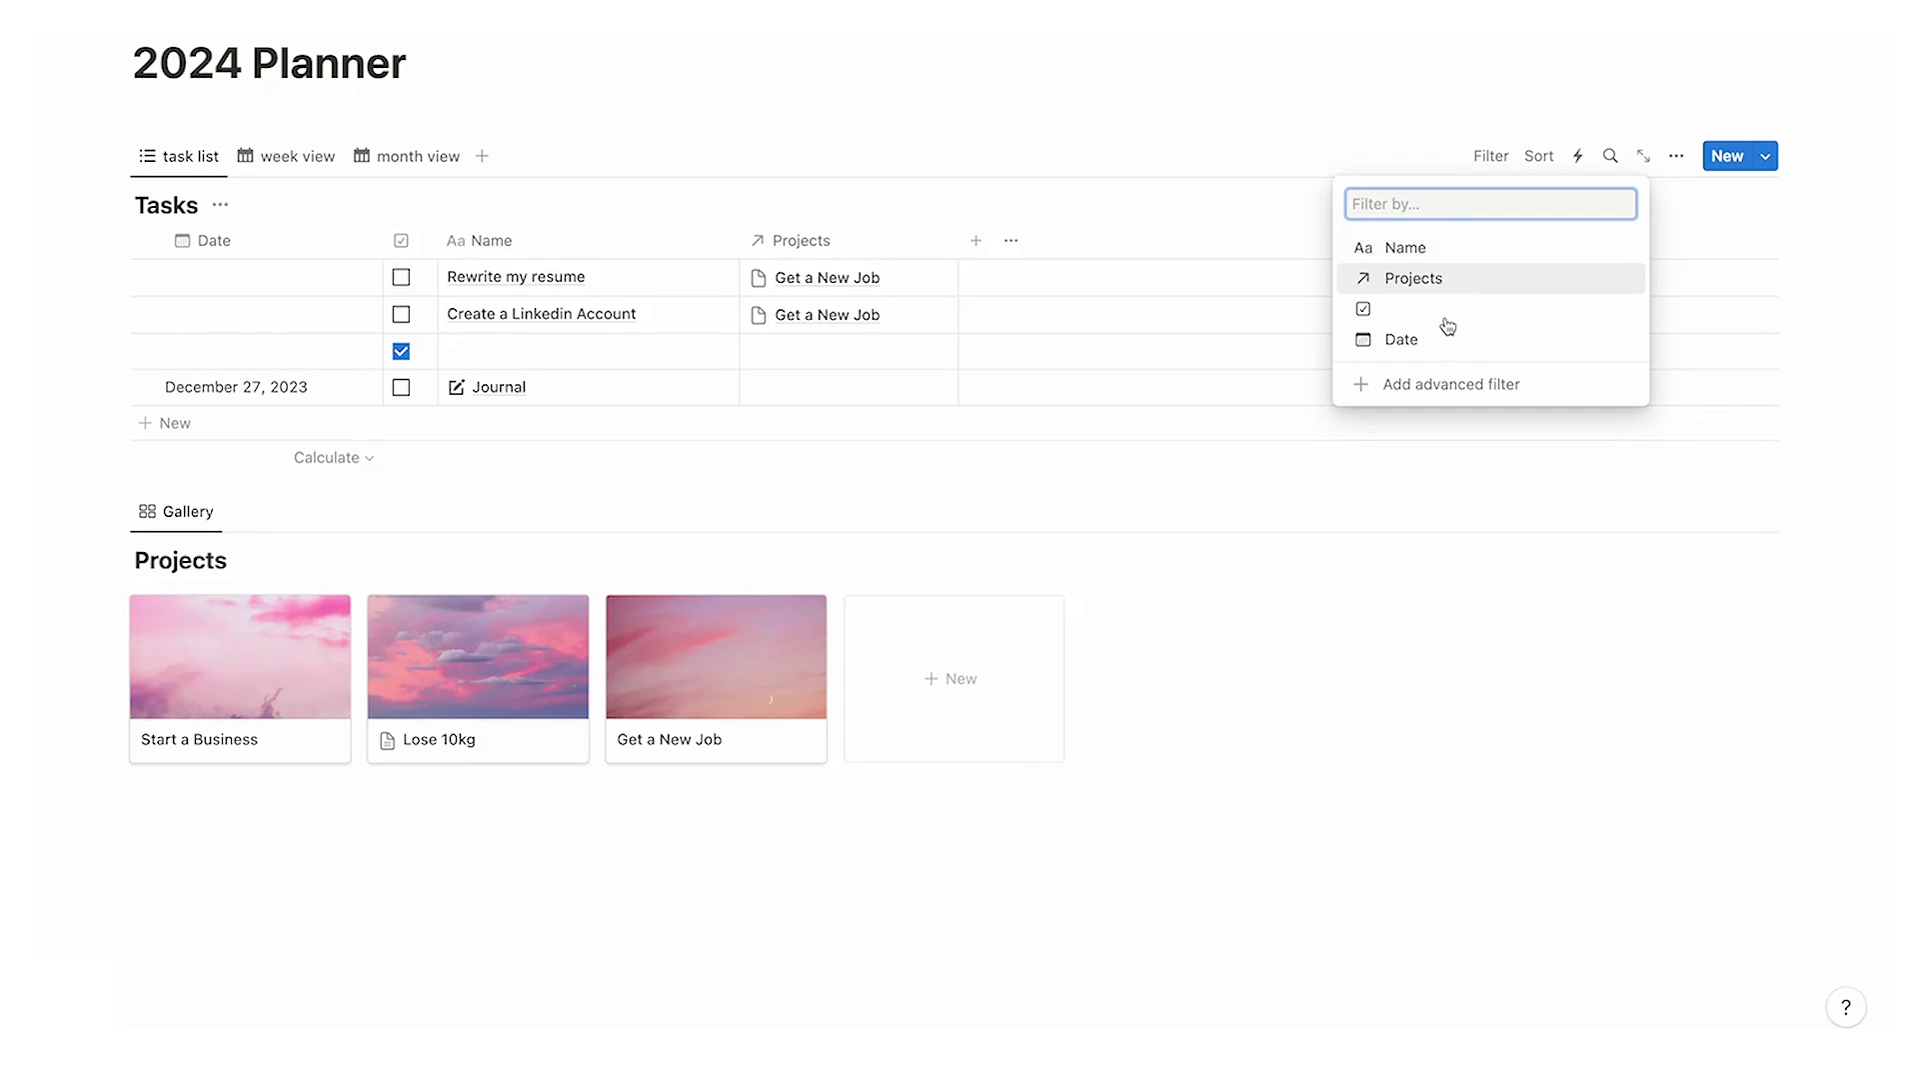
left_click(1452, 396)
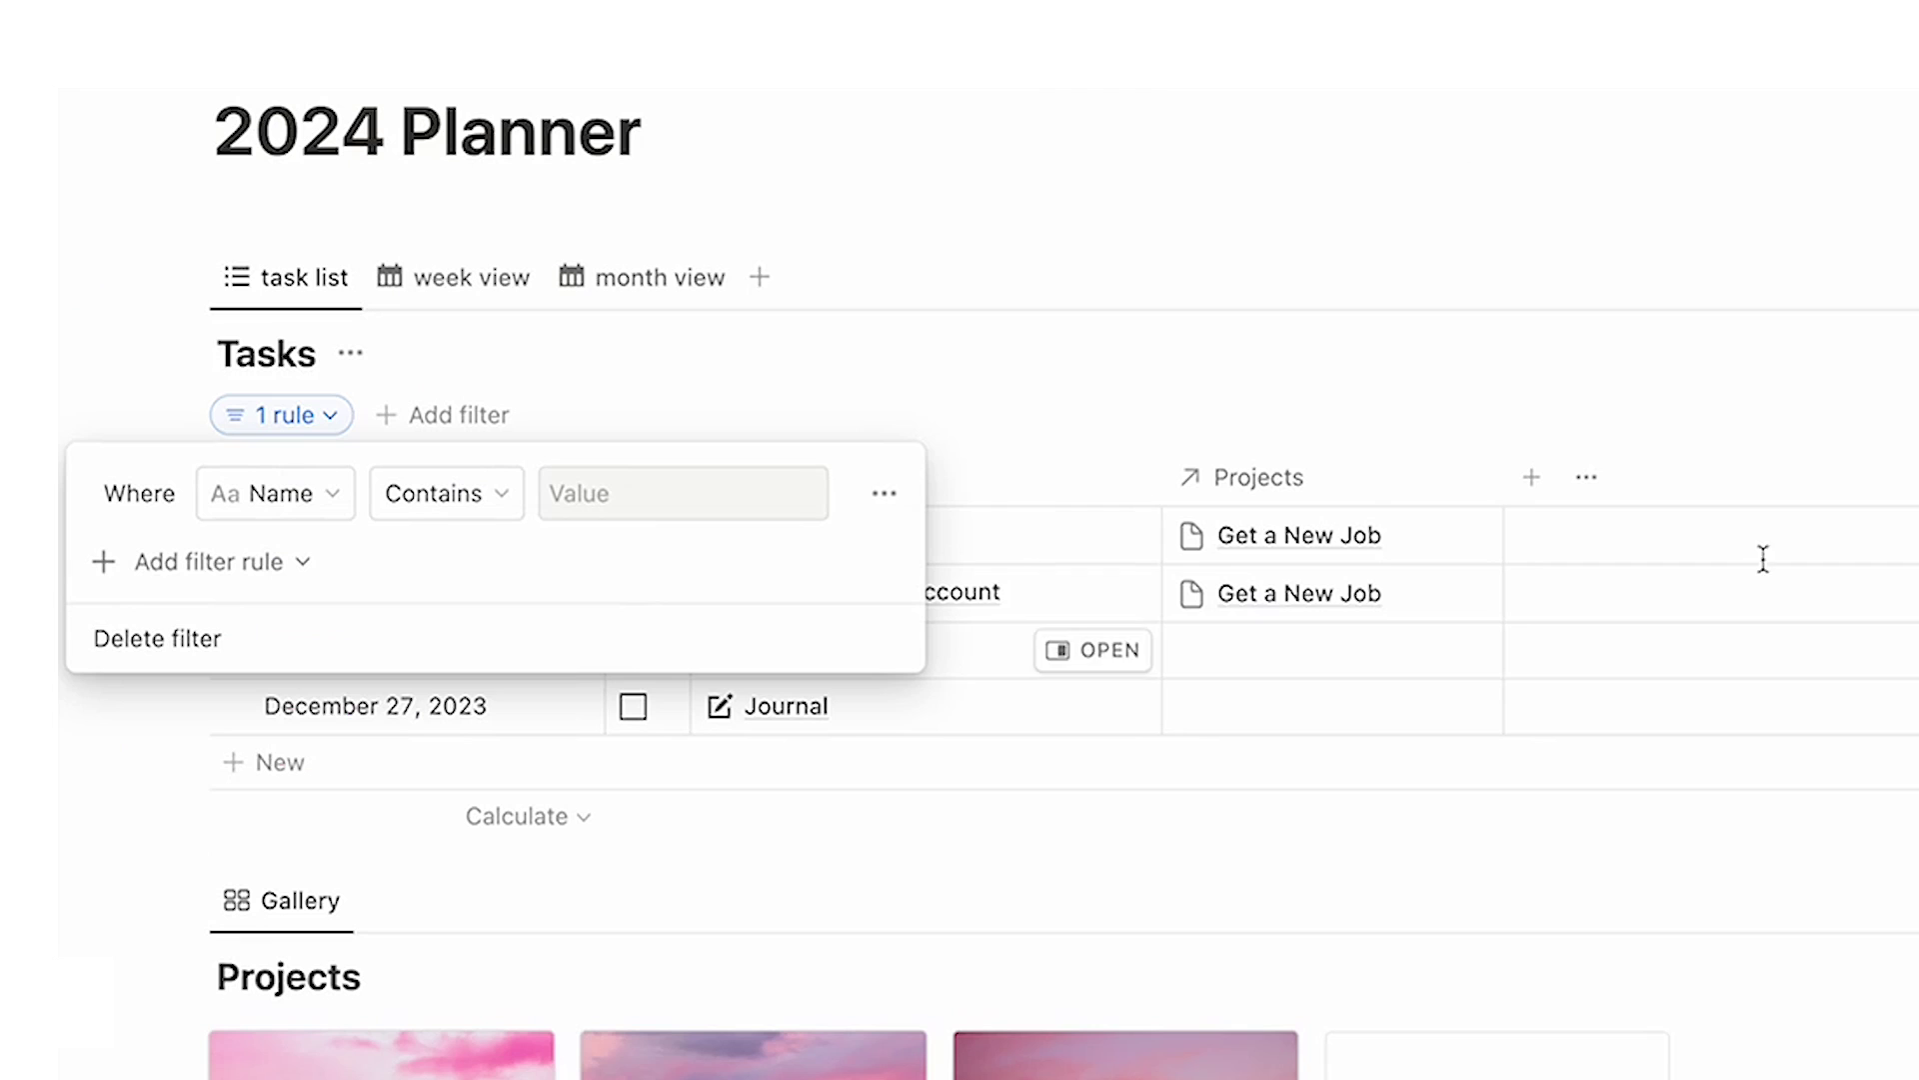
left_click(311, 495)
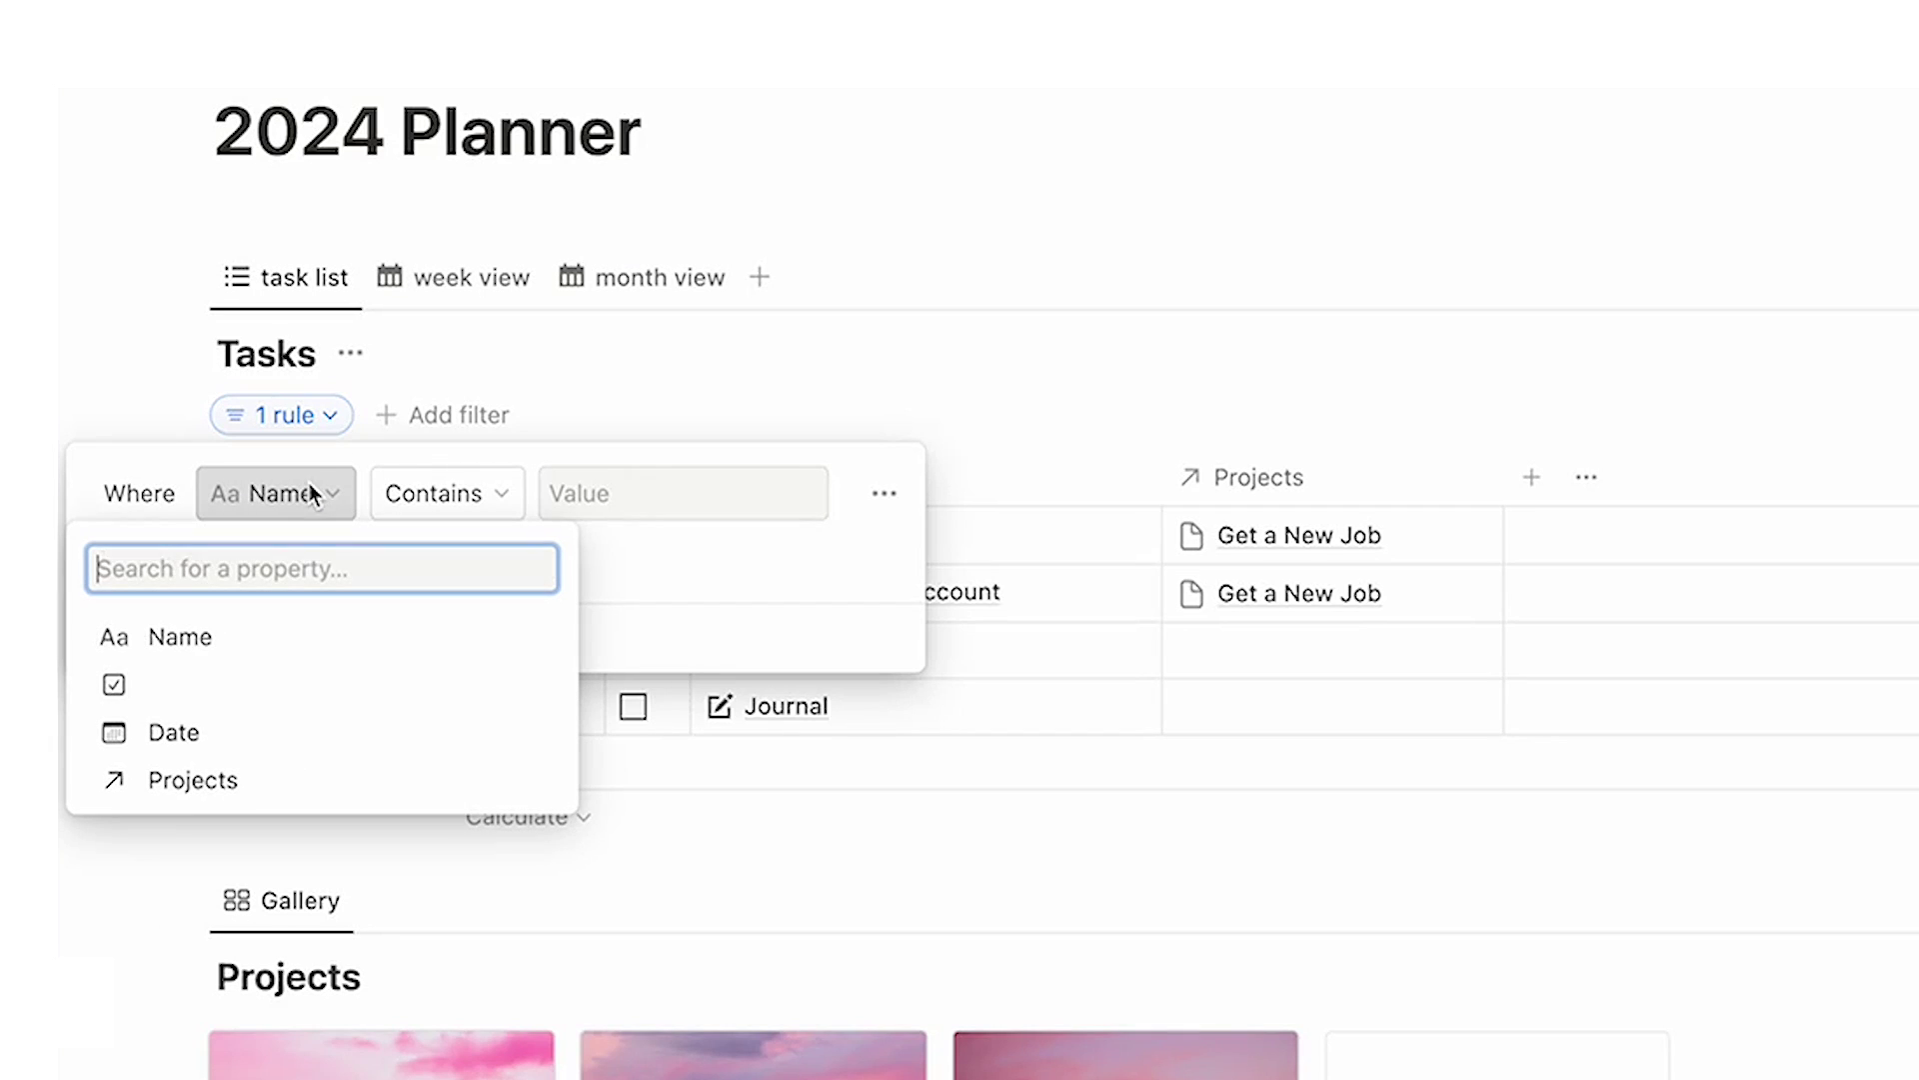
left_click(241, 683)
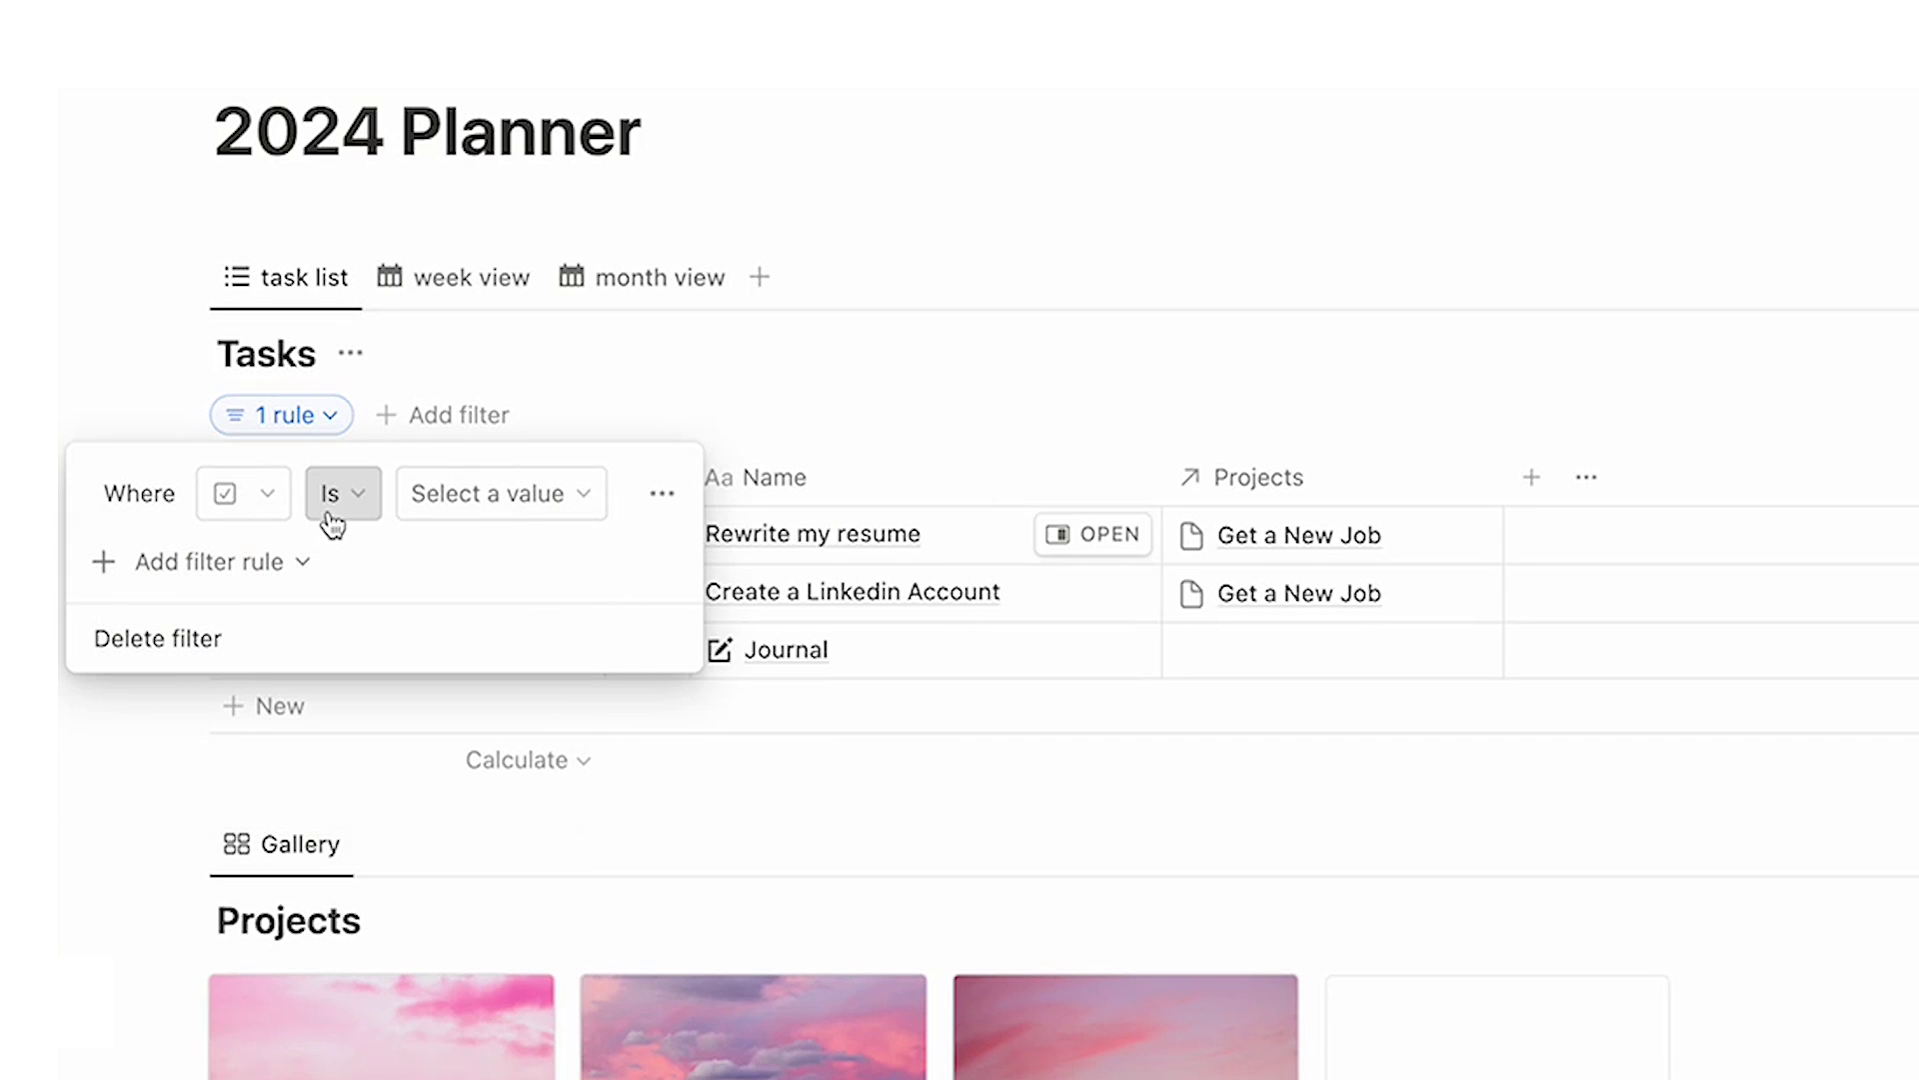
left_click(579, 514)
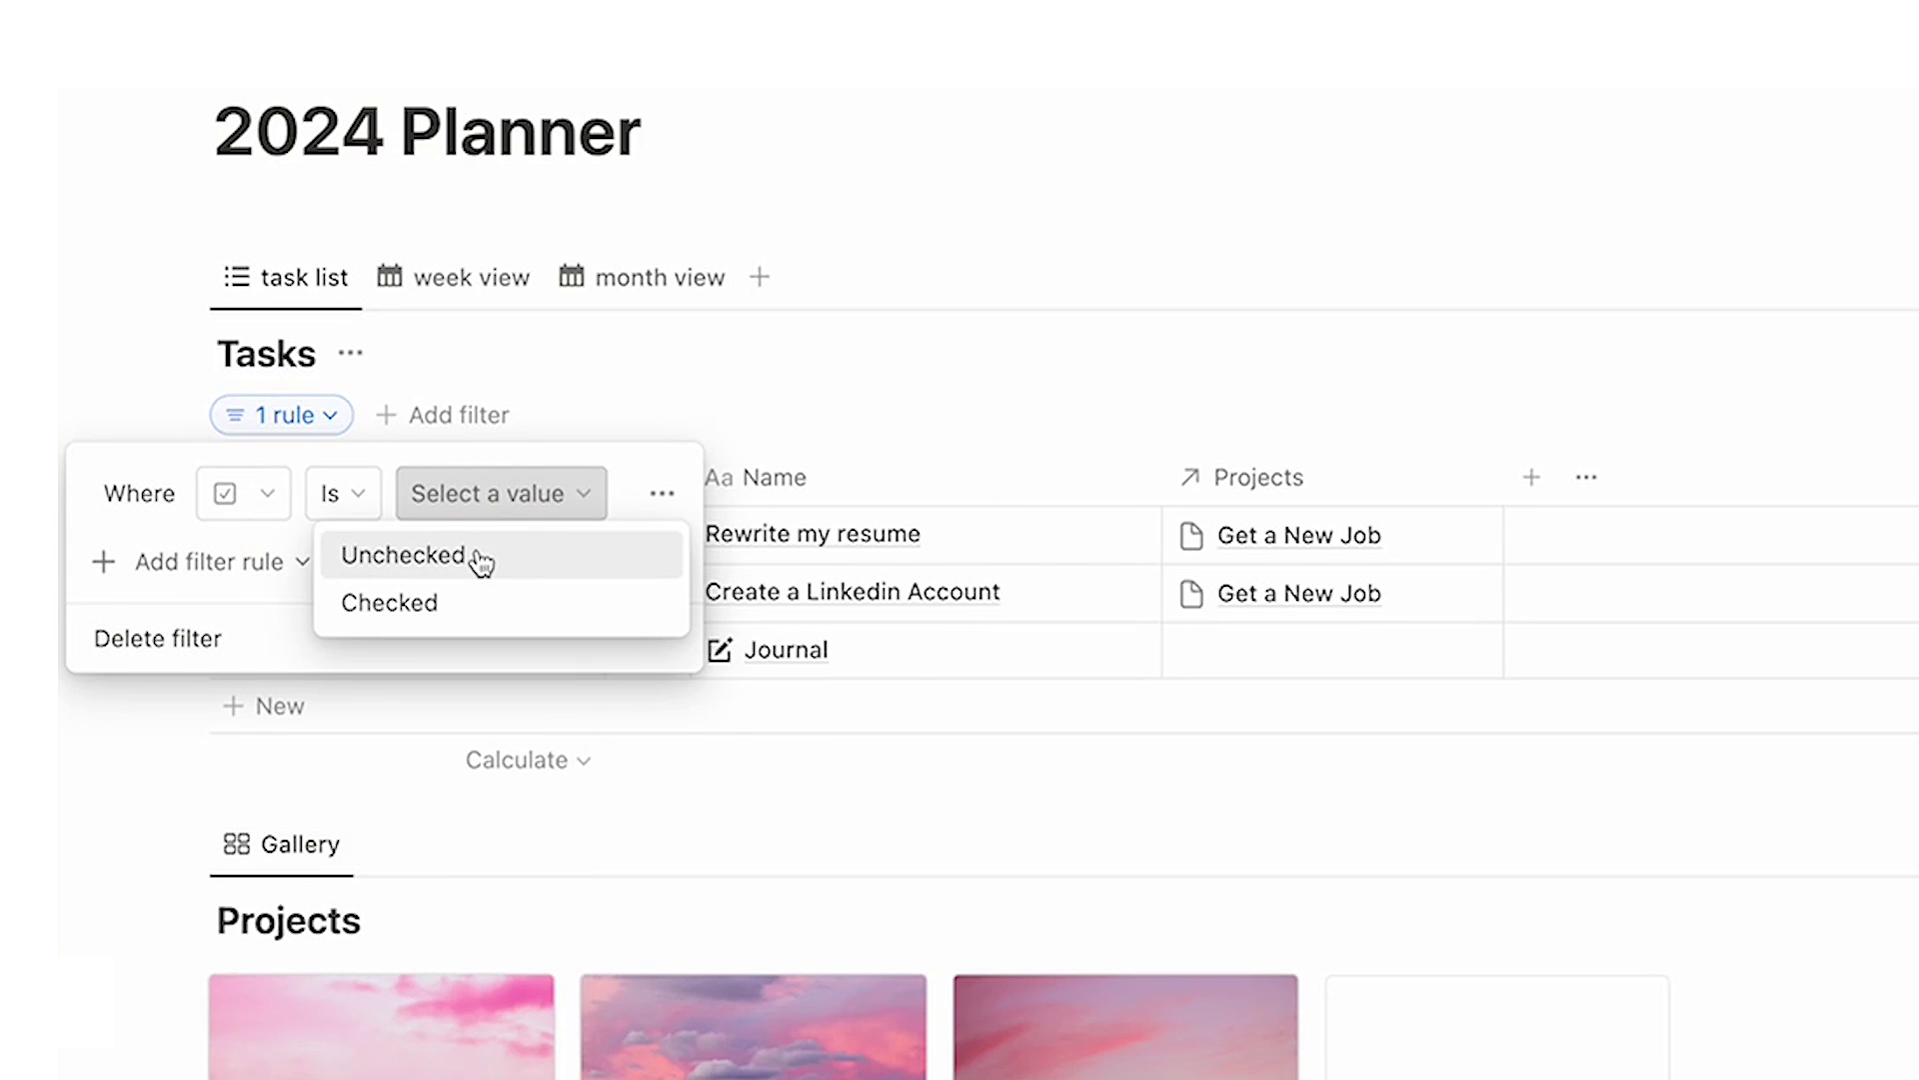
left_click(482, 561)
left_click(780, 361)
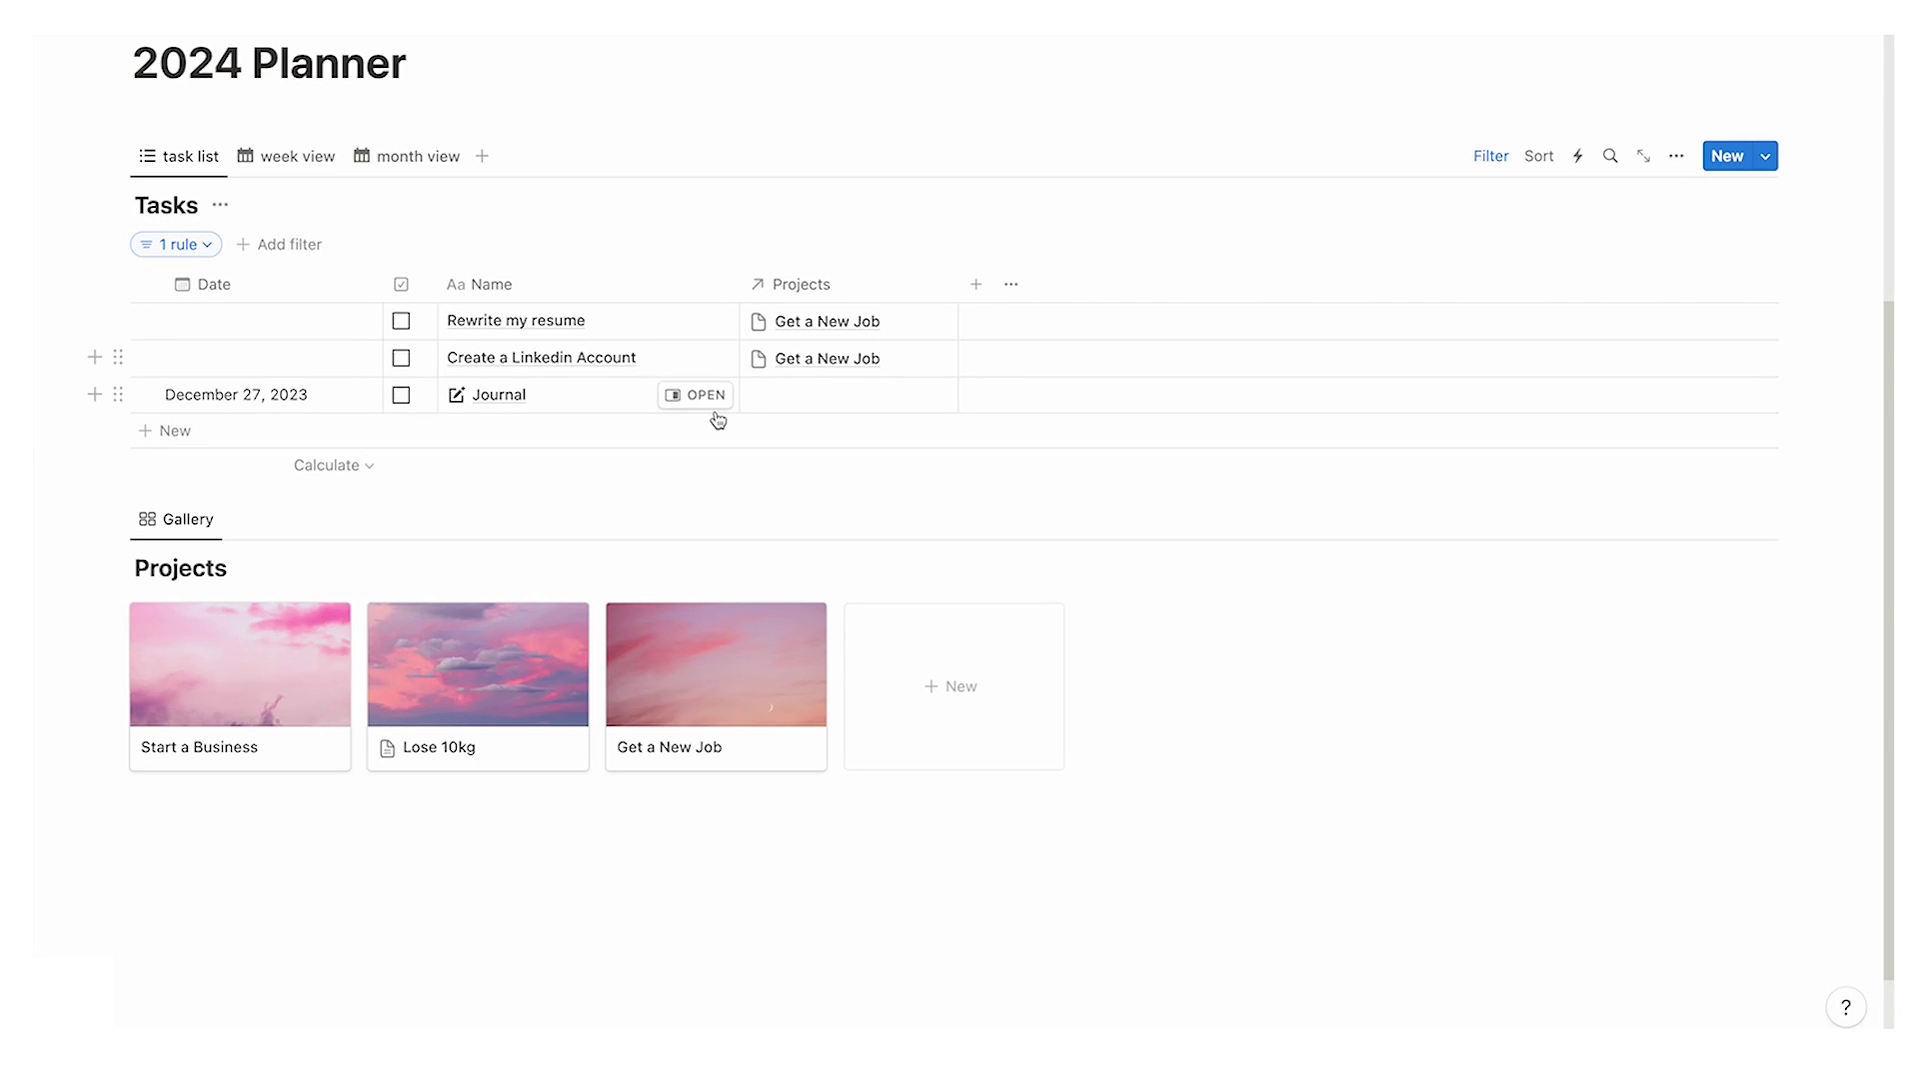
Step: Add a second rule to the task list's advanced filter requiring that the start date of Date is empty
left_click(207, 246)
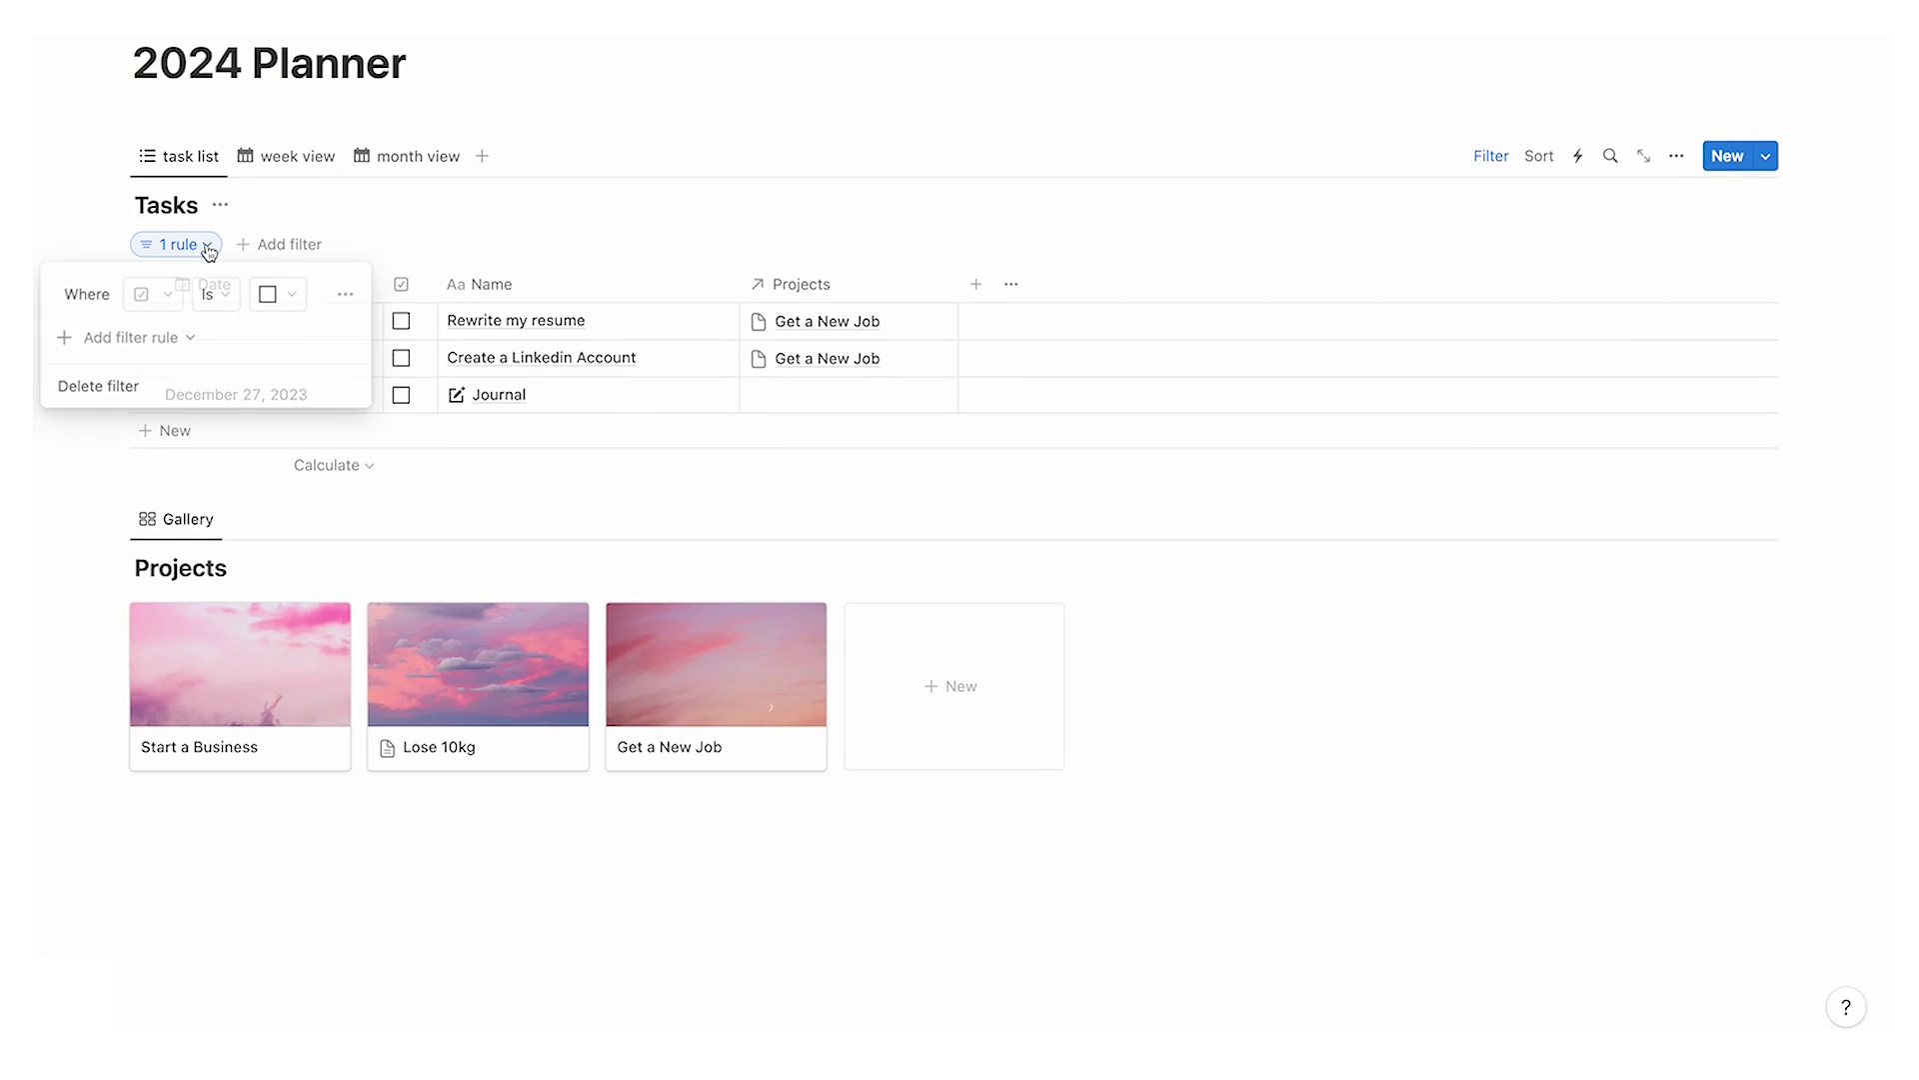
left_click(416, 451)
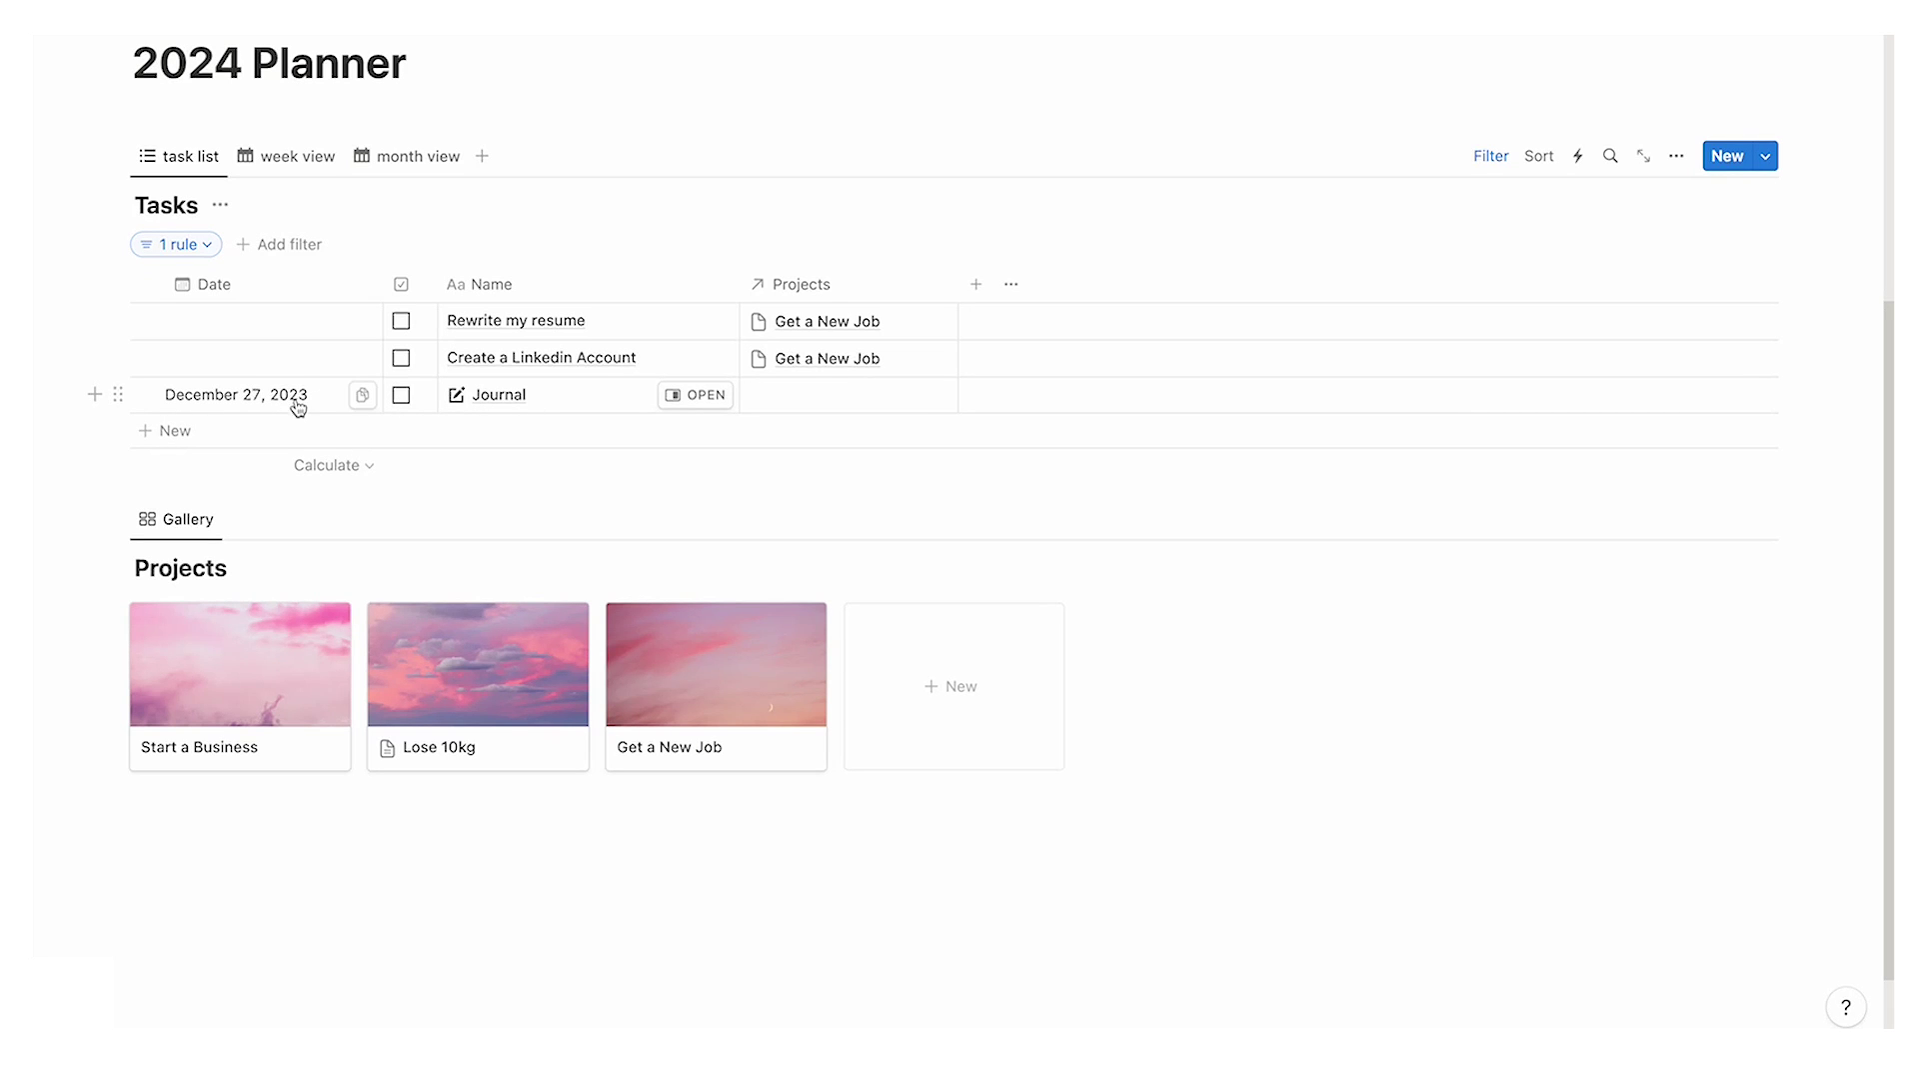
left_click(206, 246)
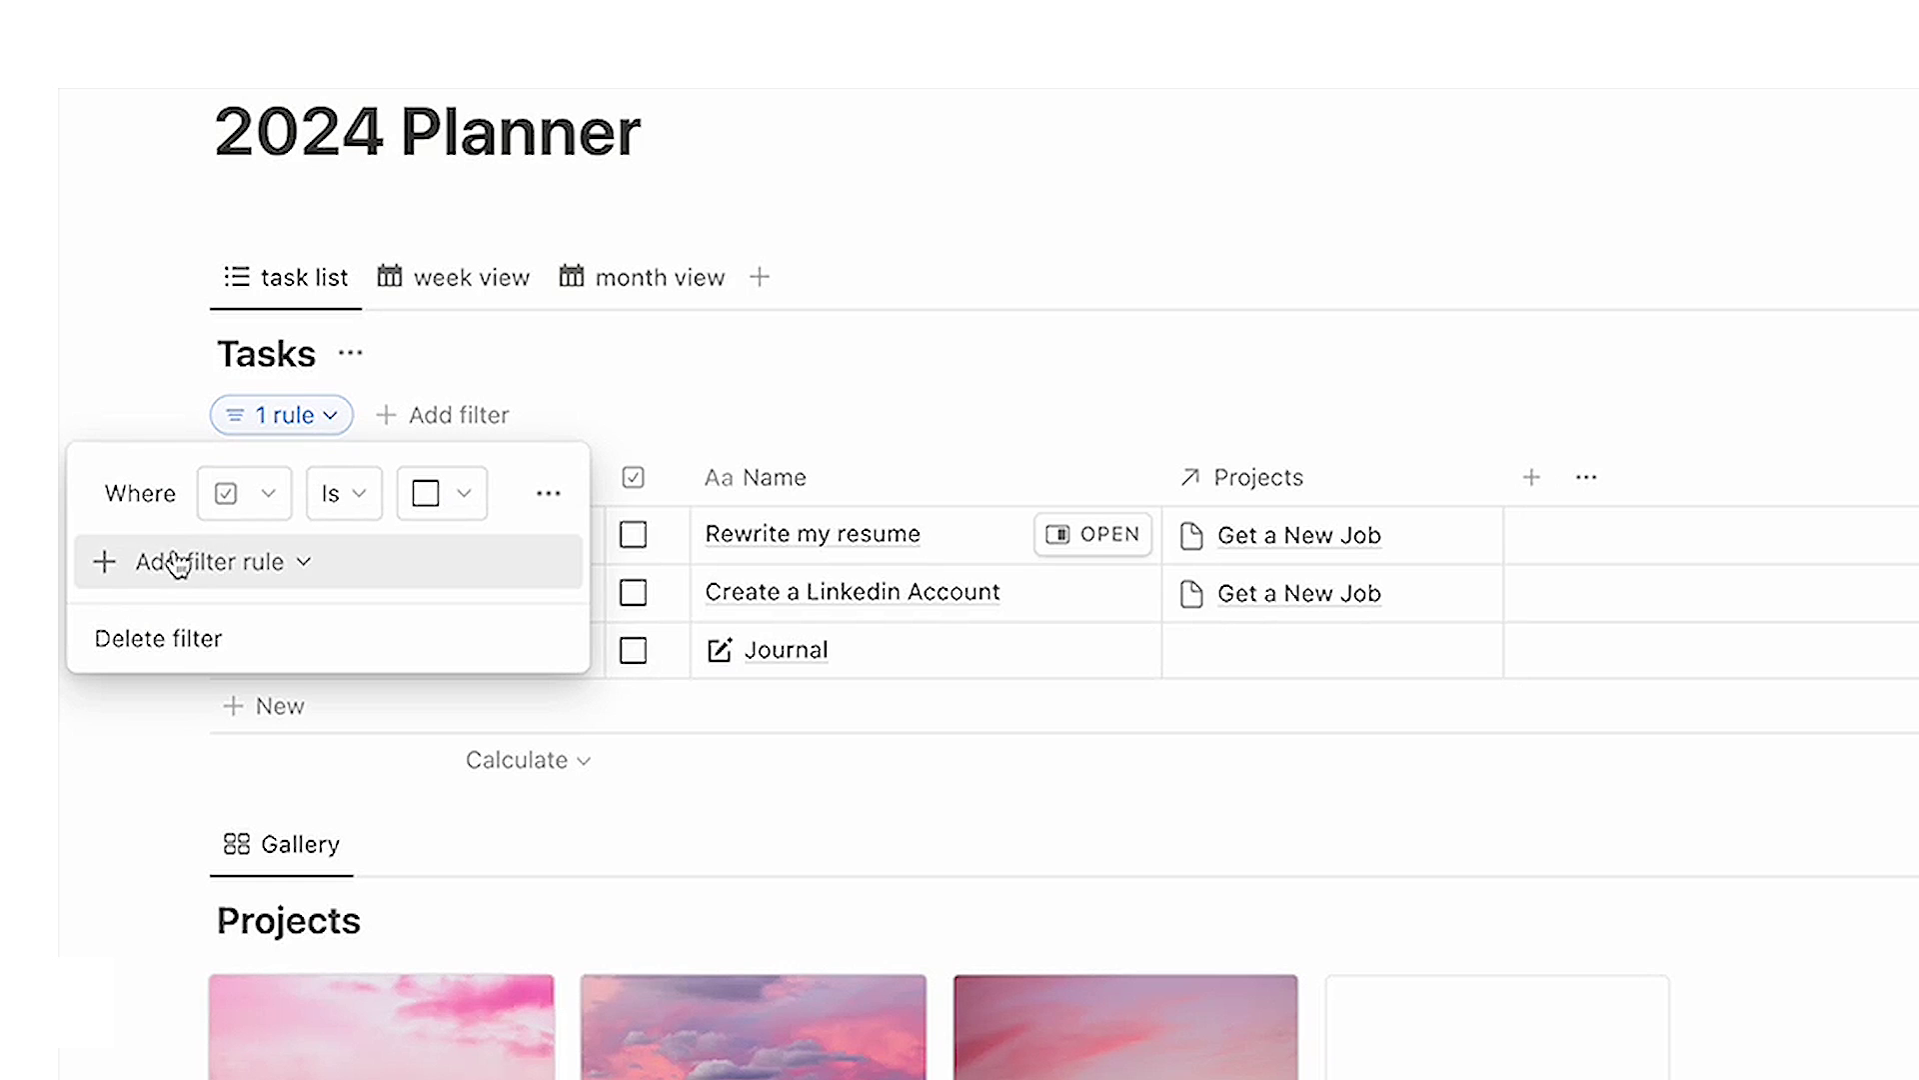
left_click(182, 564)
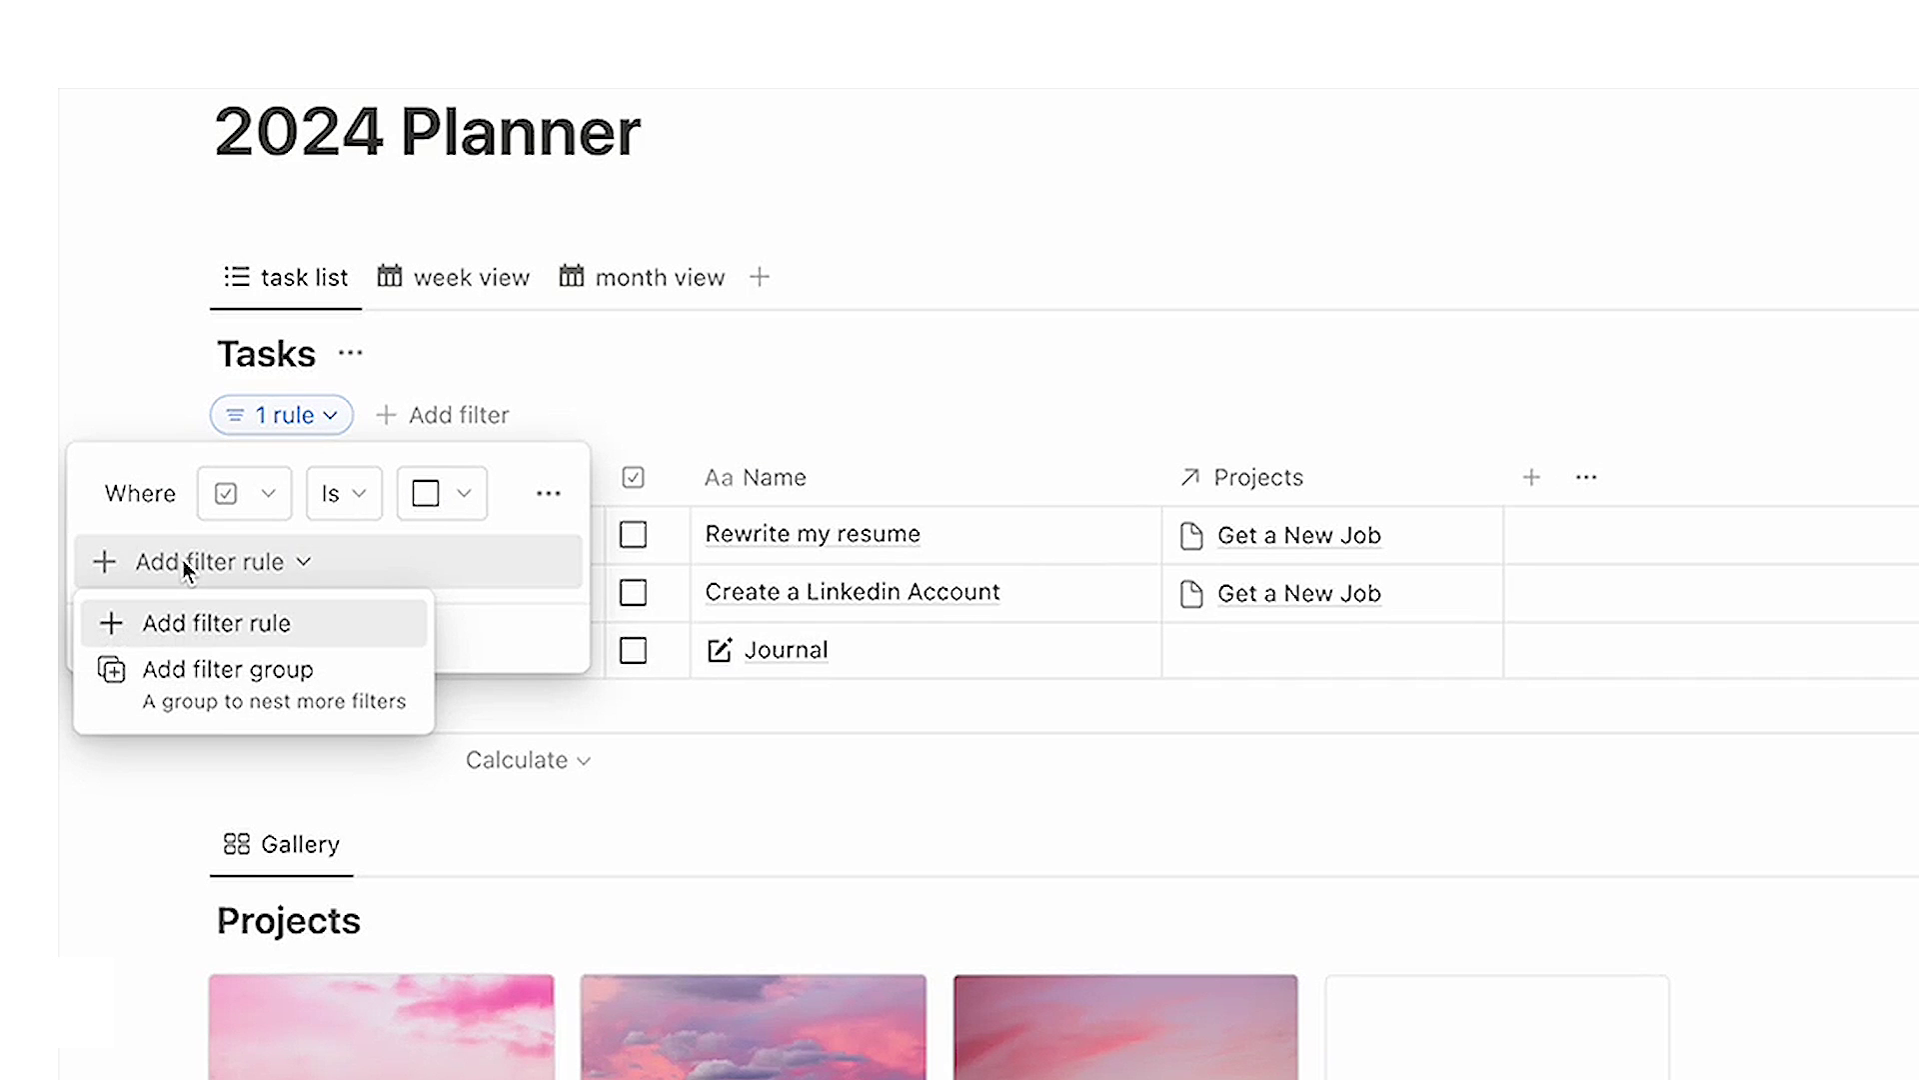
left_click(206, 622)
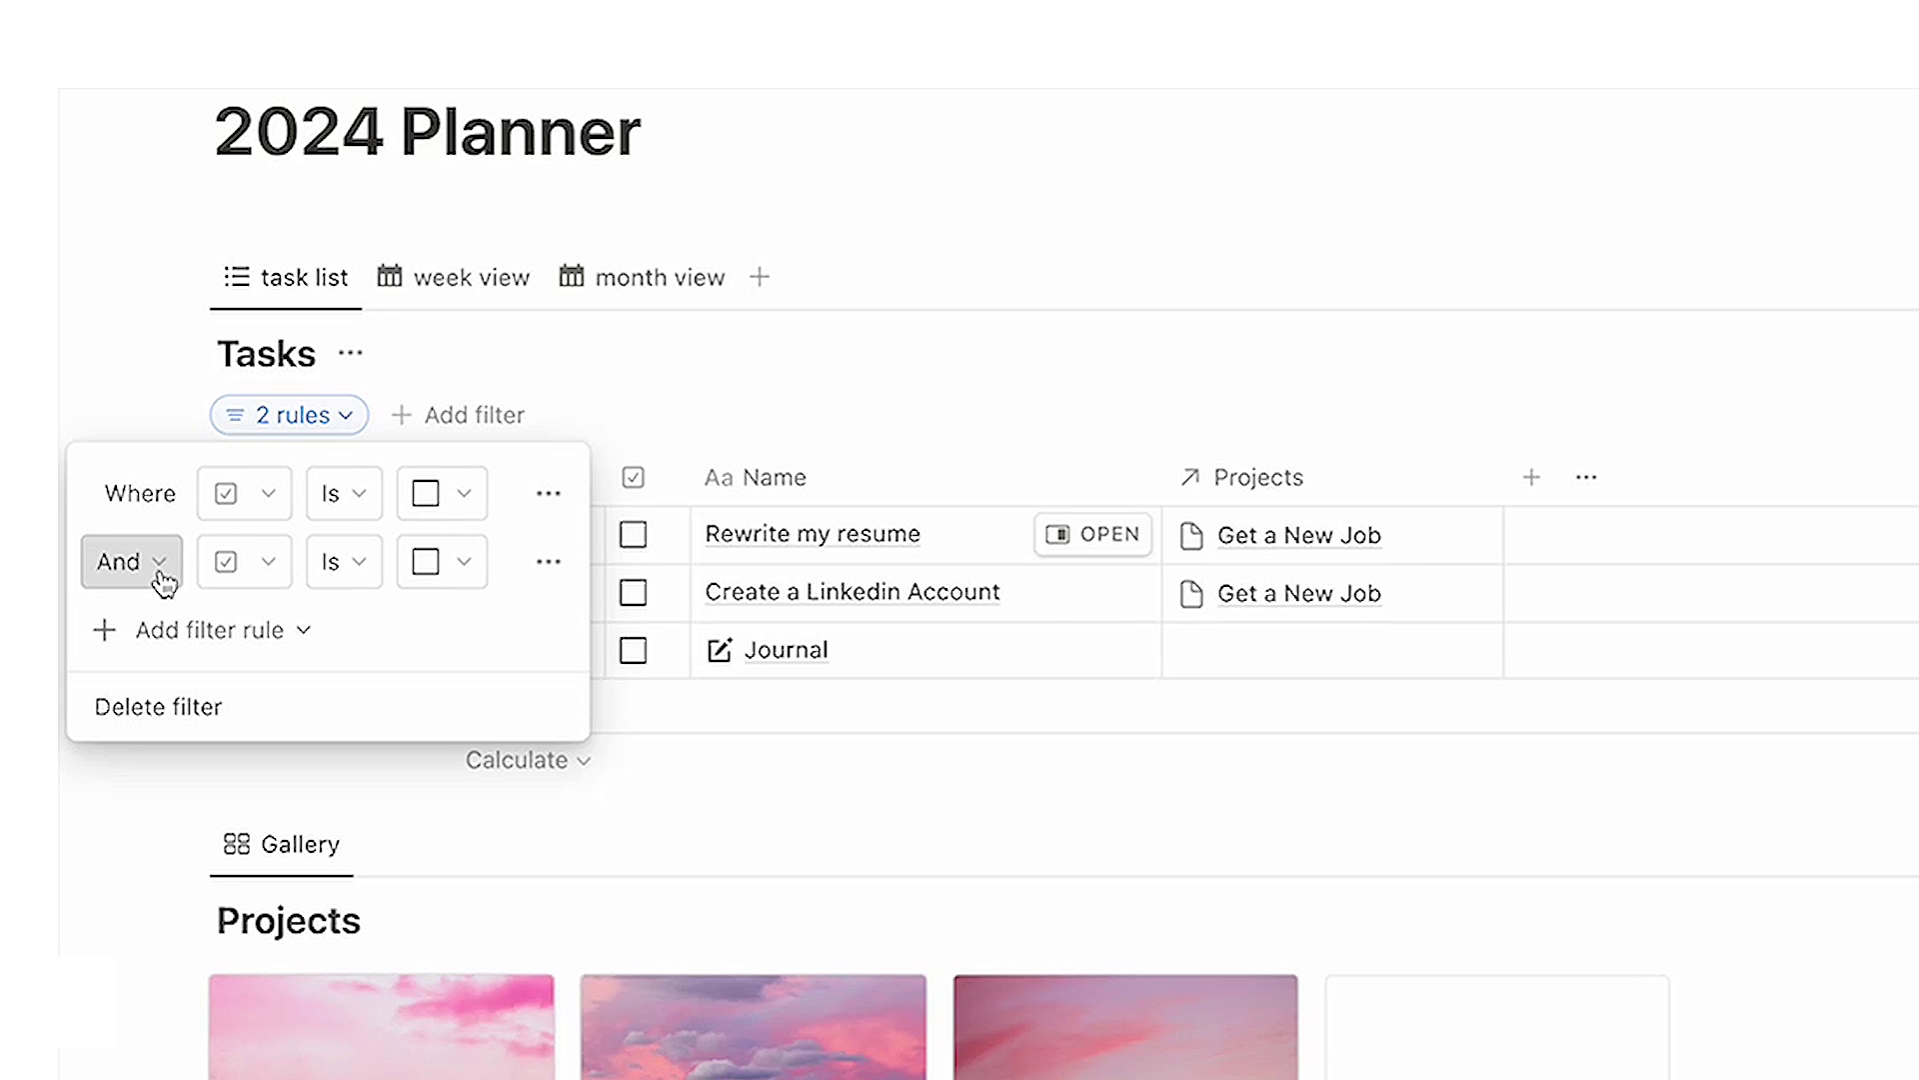
left_click(283, 568)
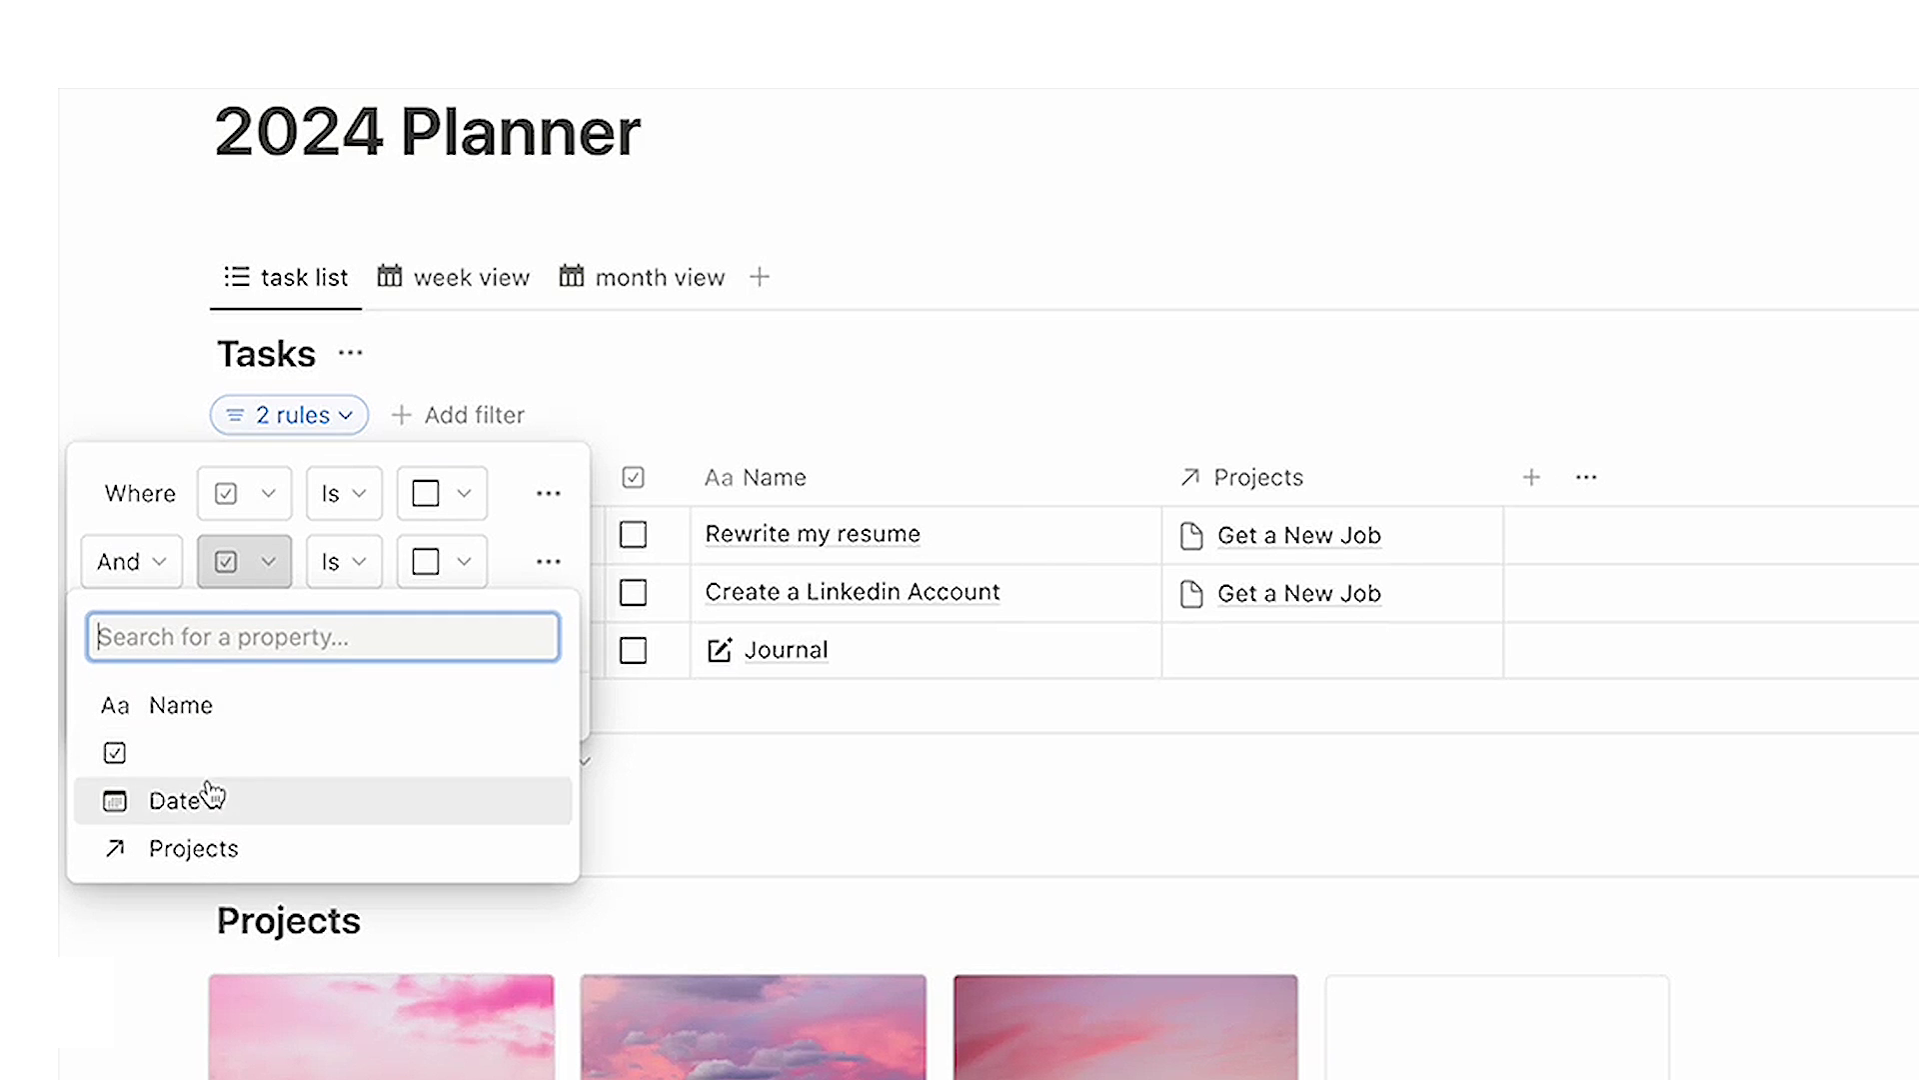
left_click(201, 797)
left_click(678, 567)
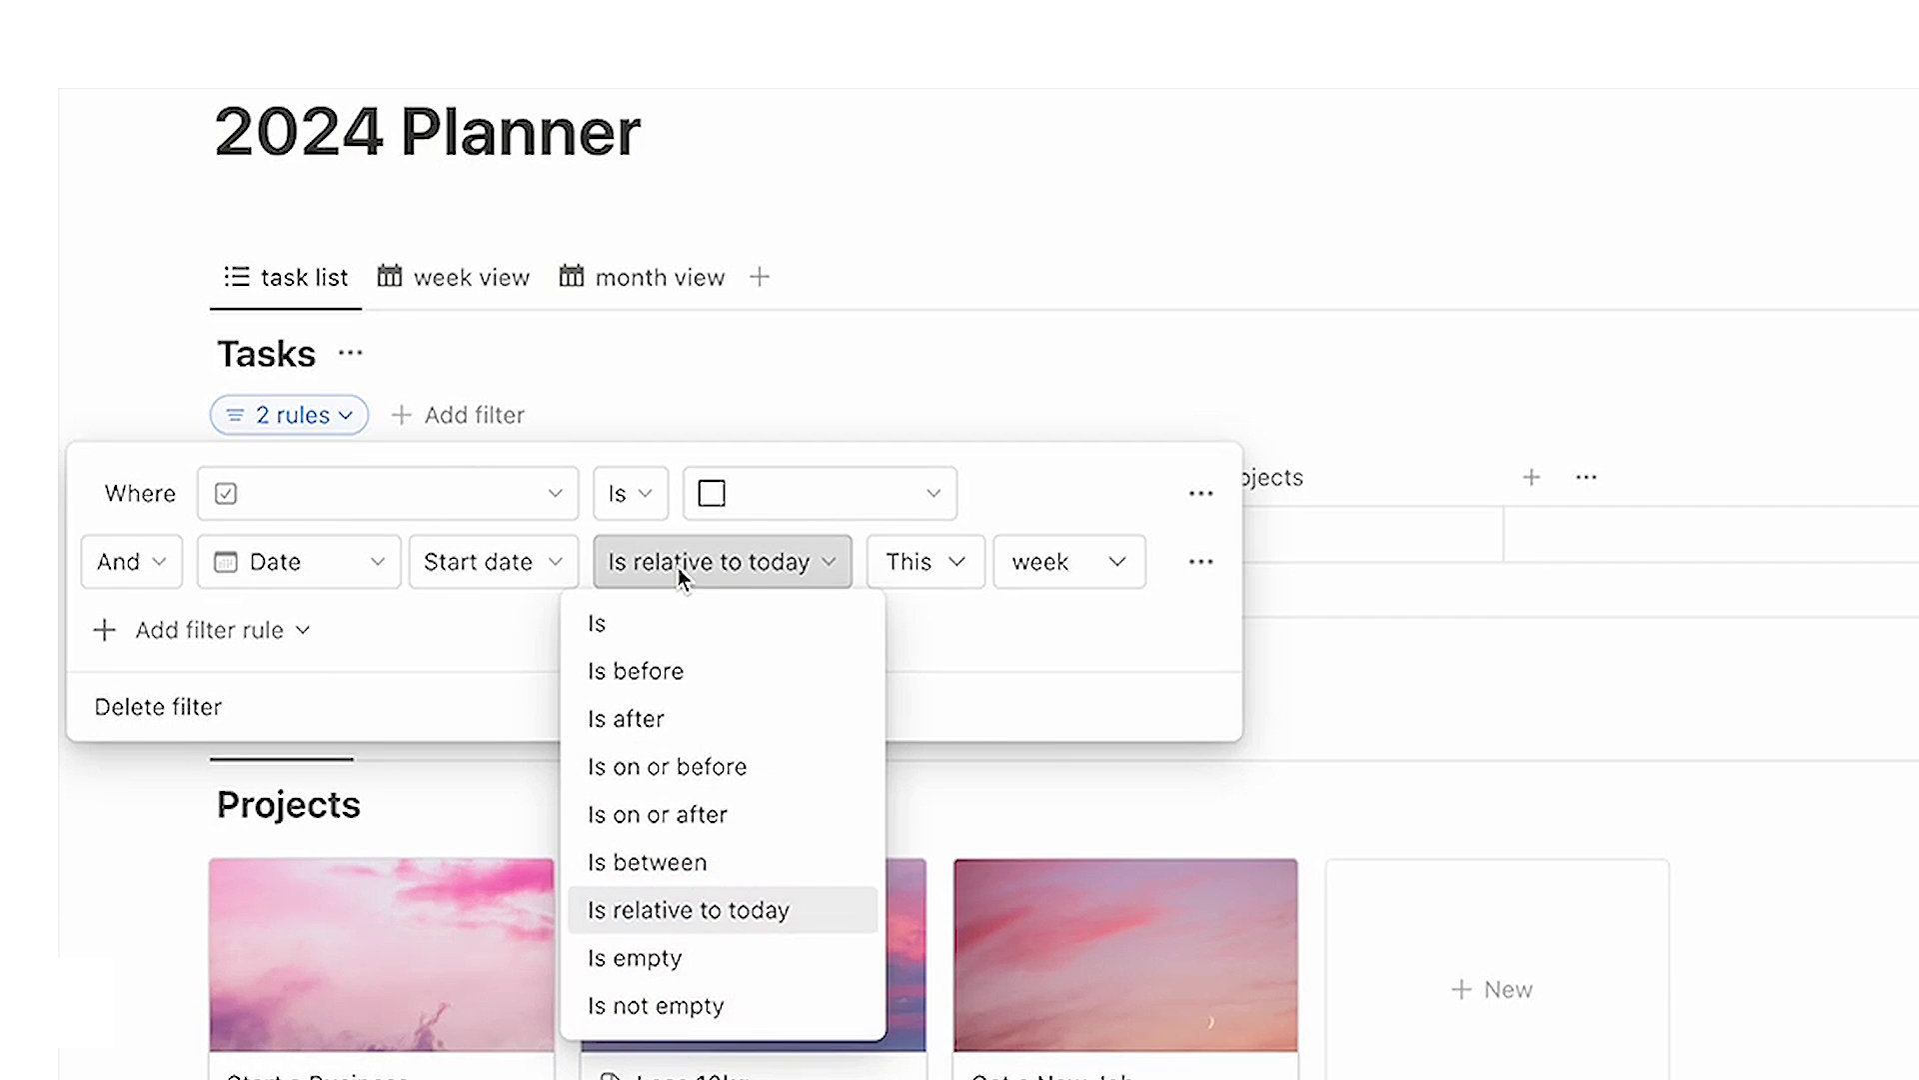
left_click(682, 968)
left_click(1070, 752)
left_click(582, 85)
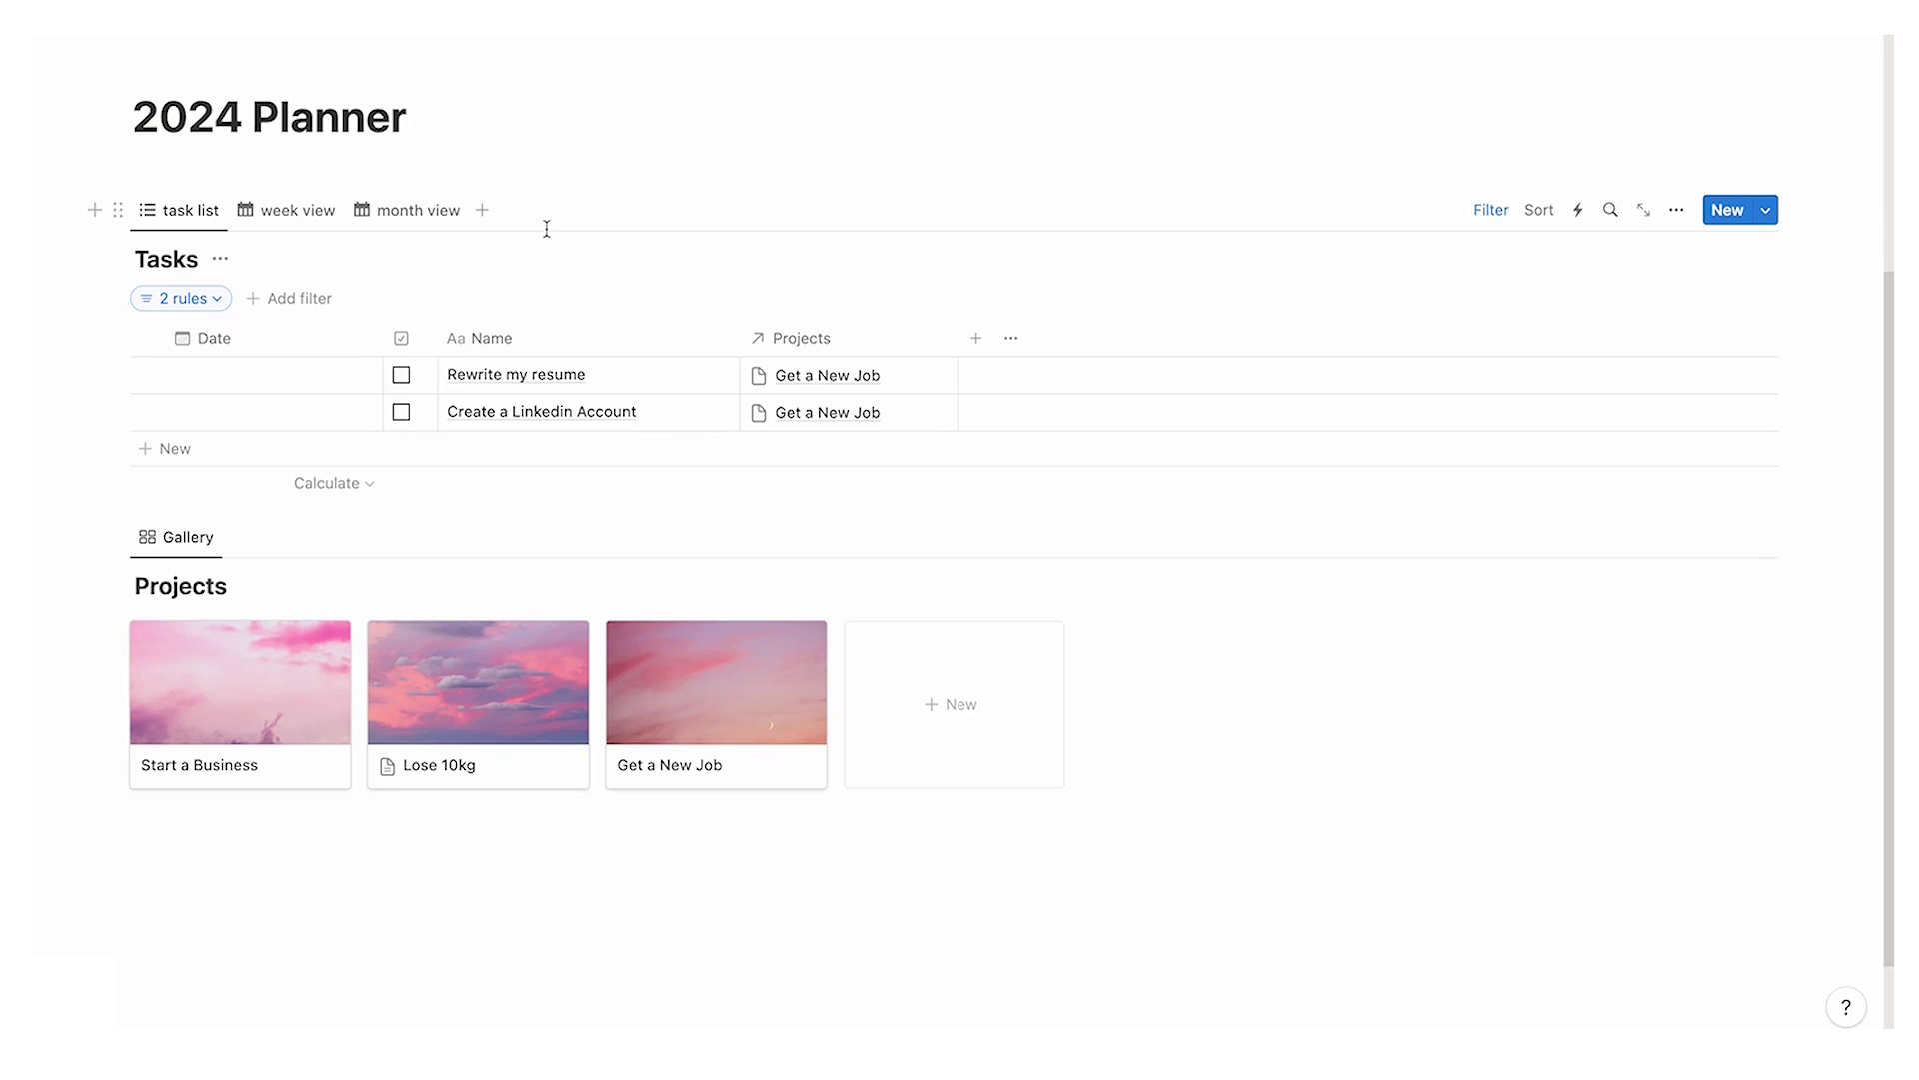
Step: Set the date of the "Rewrite my resume" task to December 28, 2023 from the task list
left_click(424, 216)
scroll(844, 386, "down", 5)
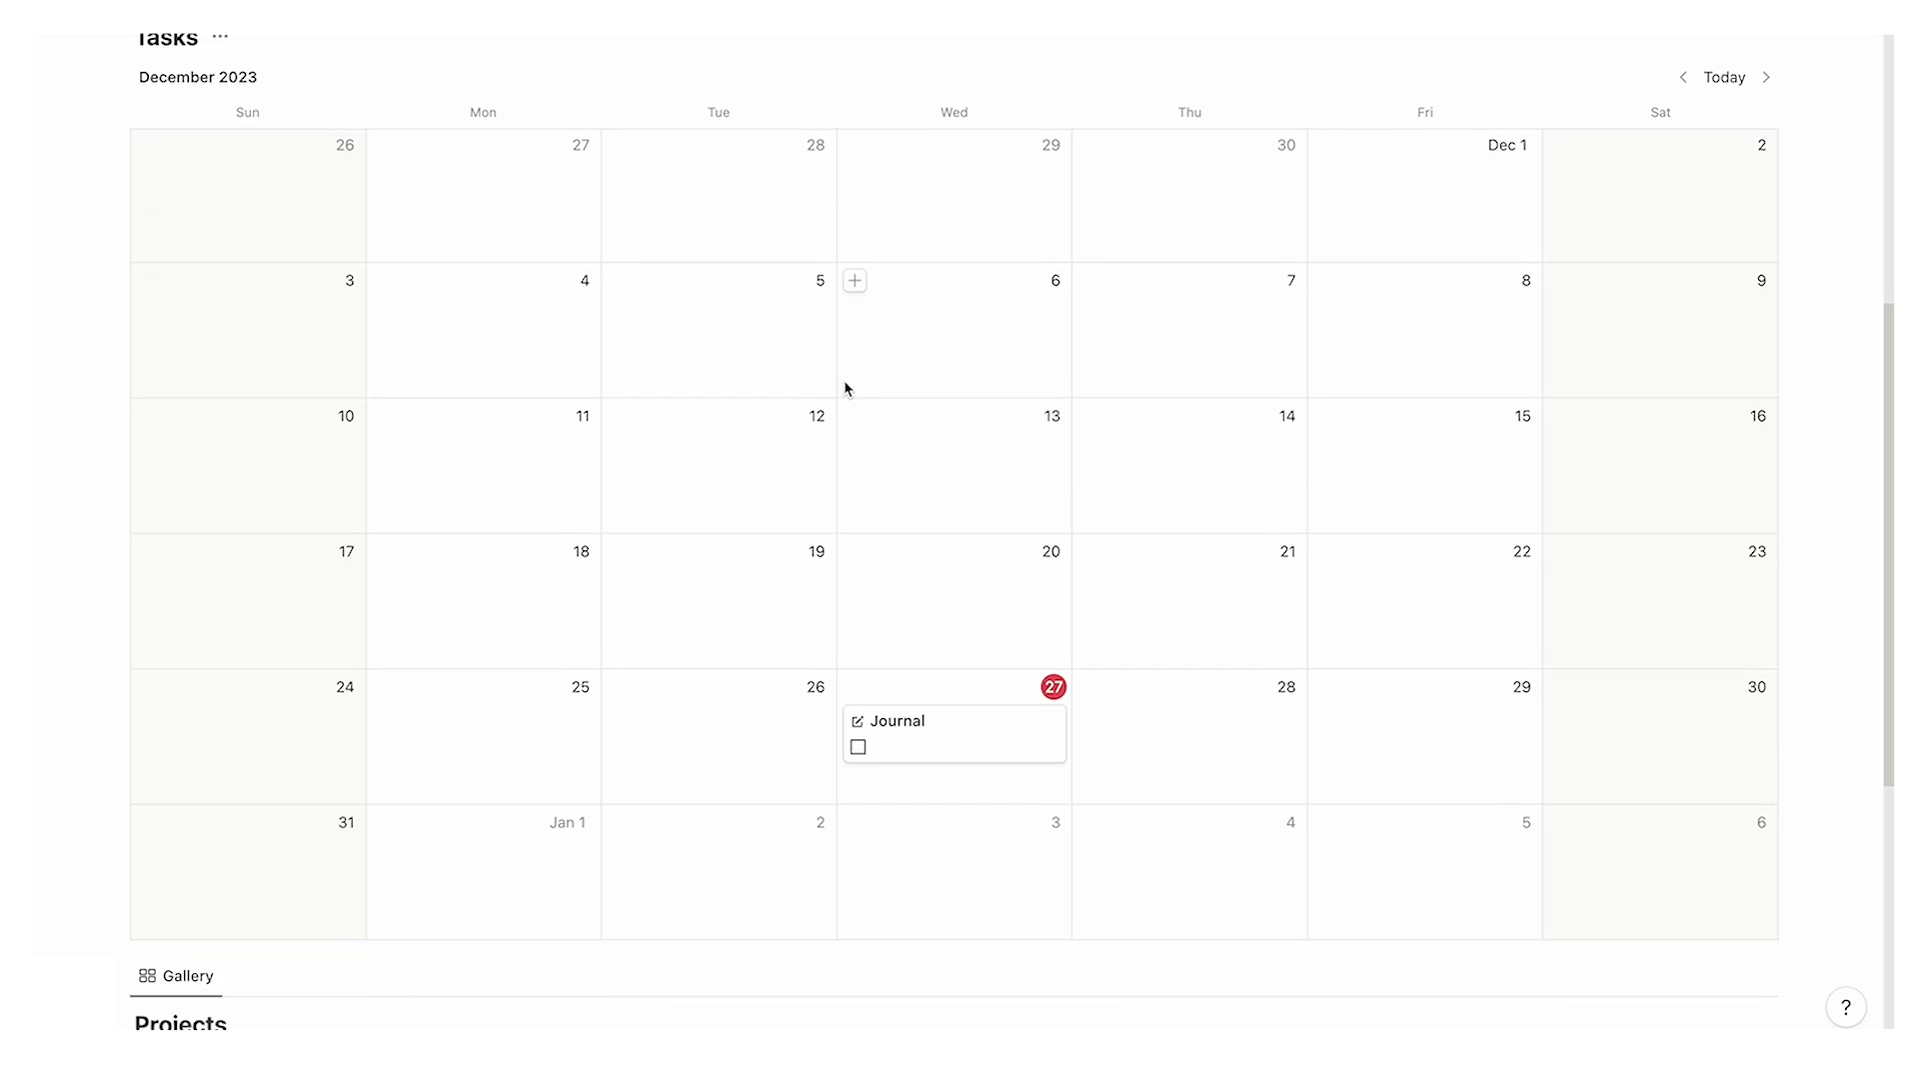
scroll(910, 600, "up", 2)
scroll(1140, 745, "up", 5)
left_click(180, 493)
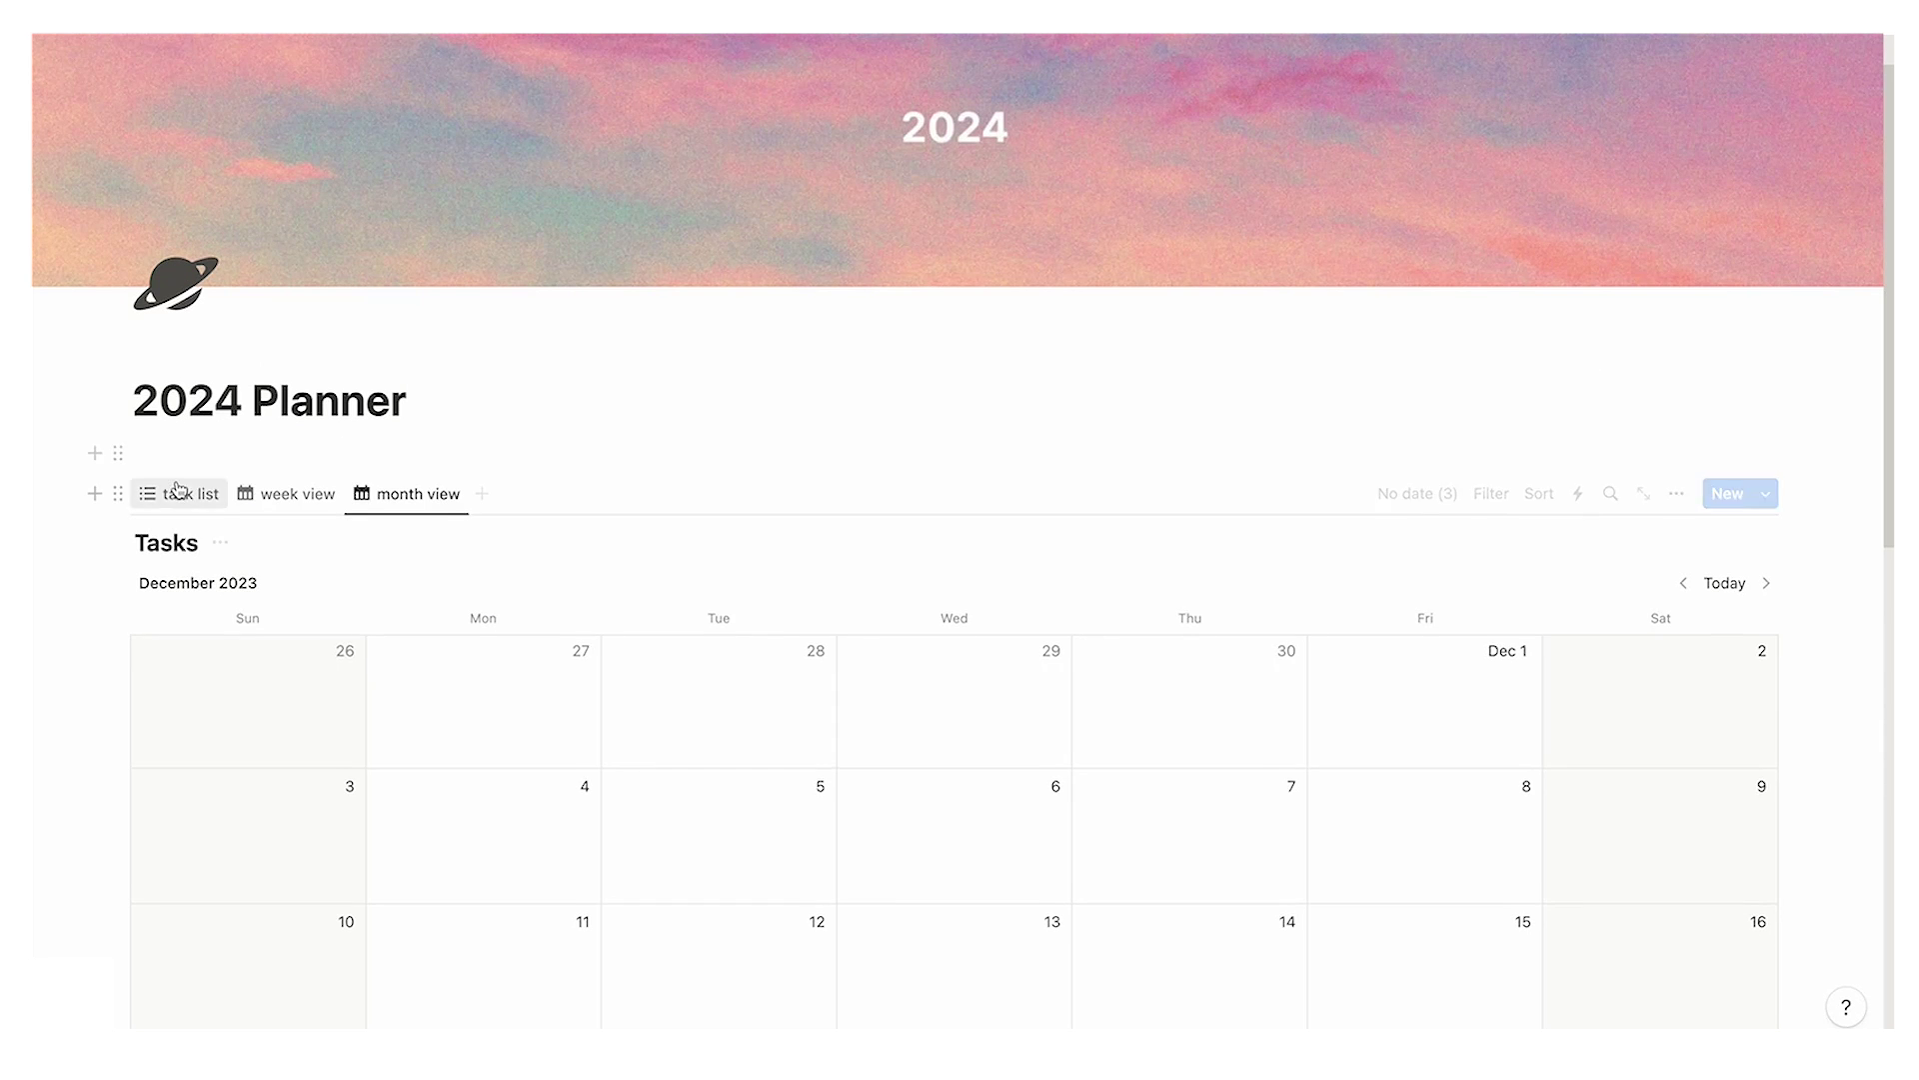
scroll(426, 470, "down", 2)
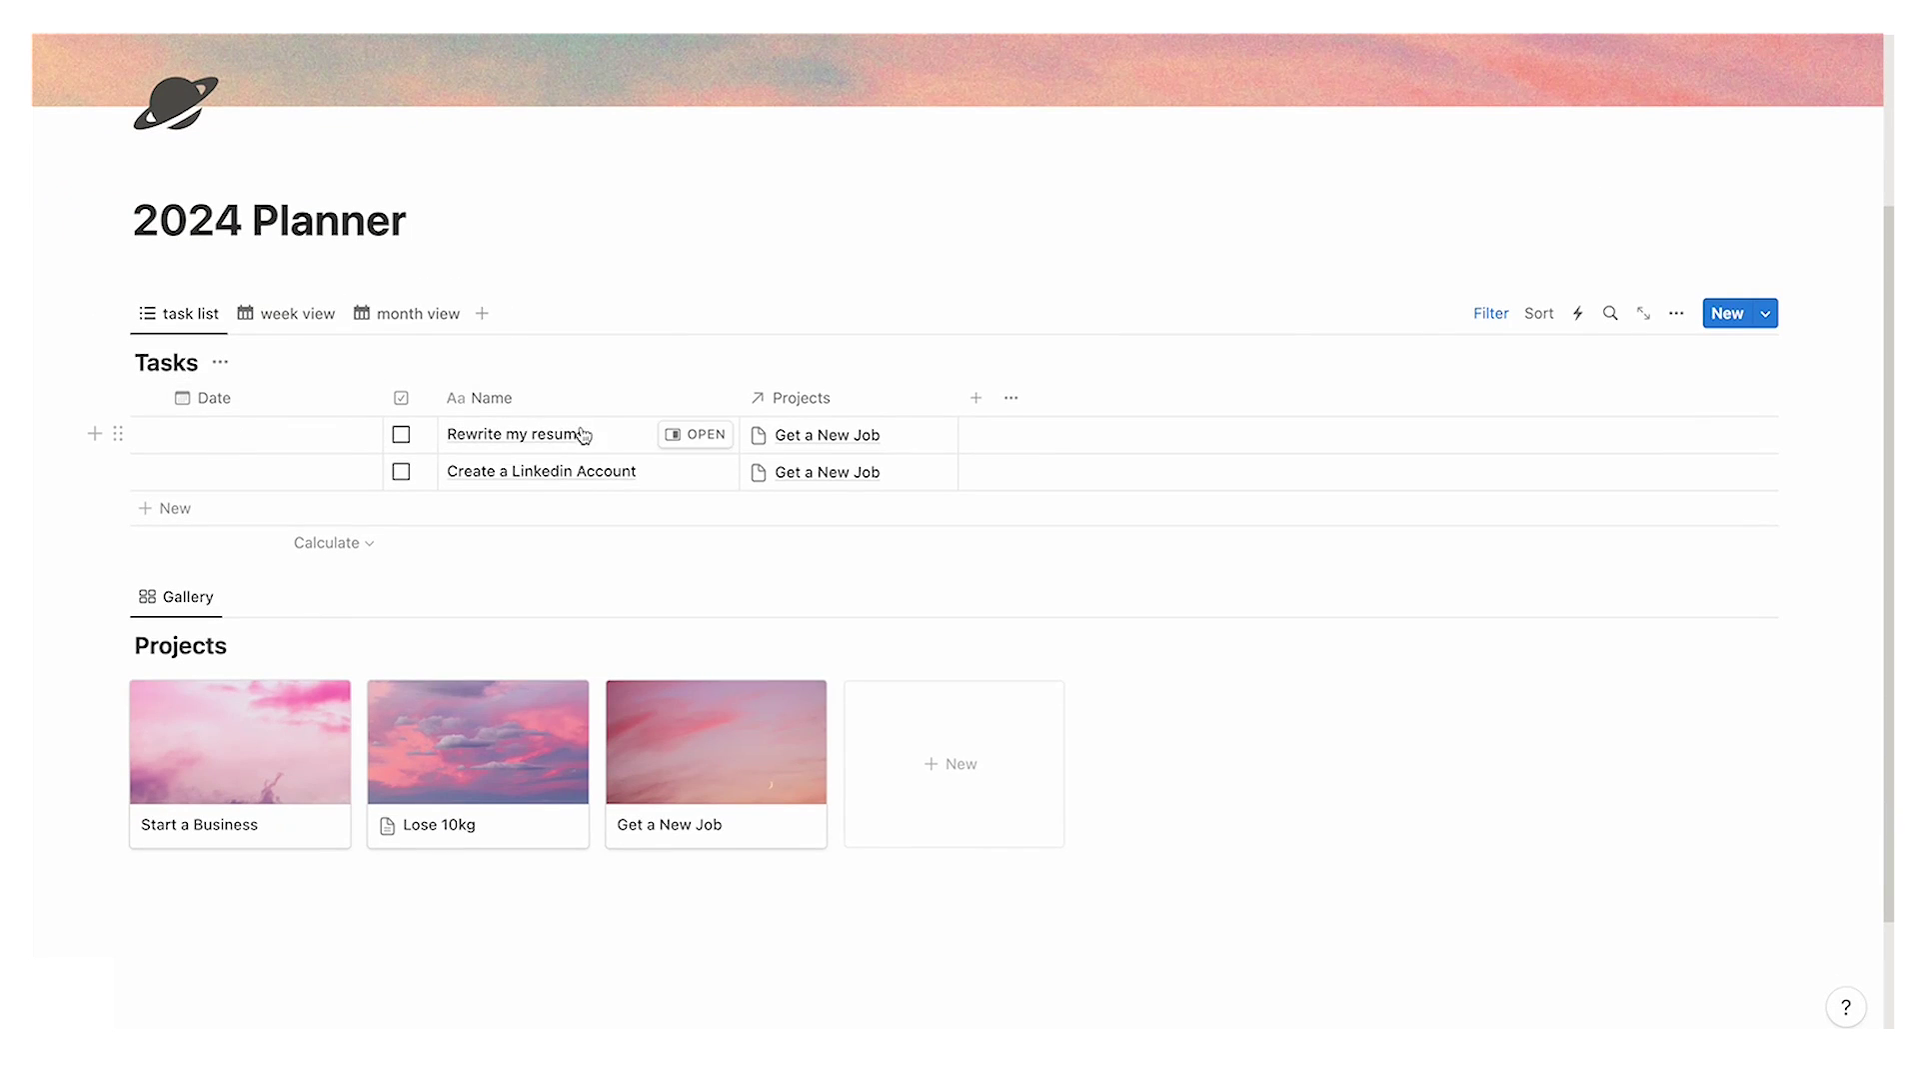
left_click(257, 445)
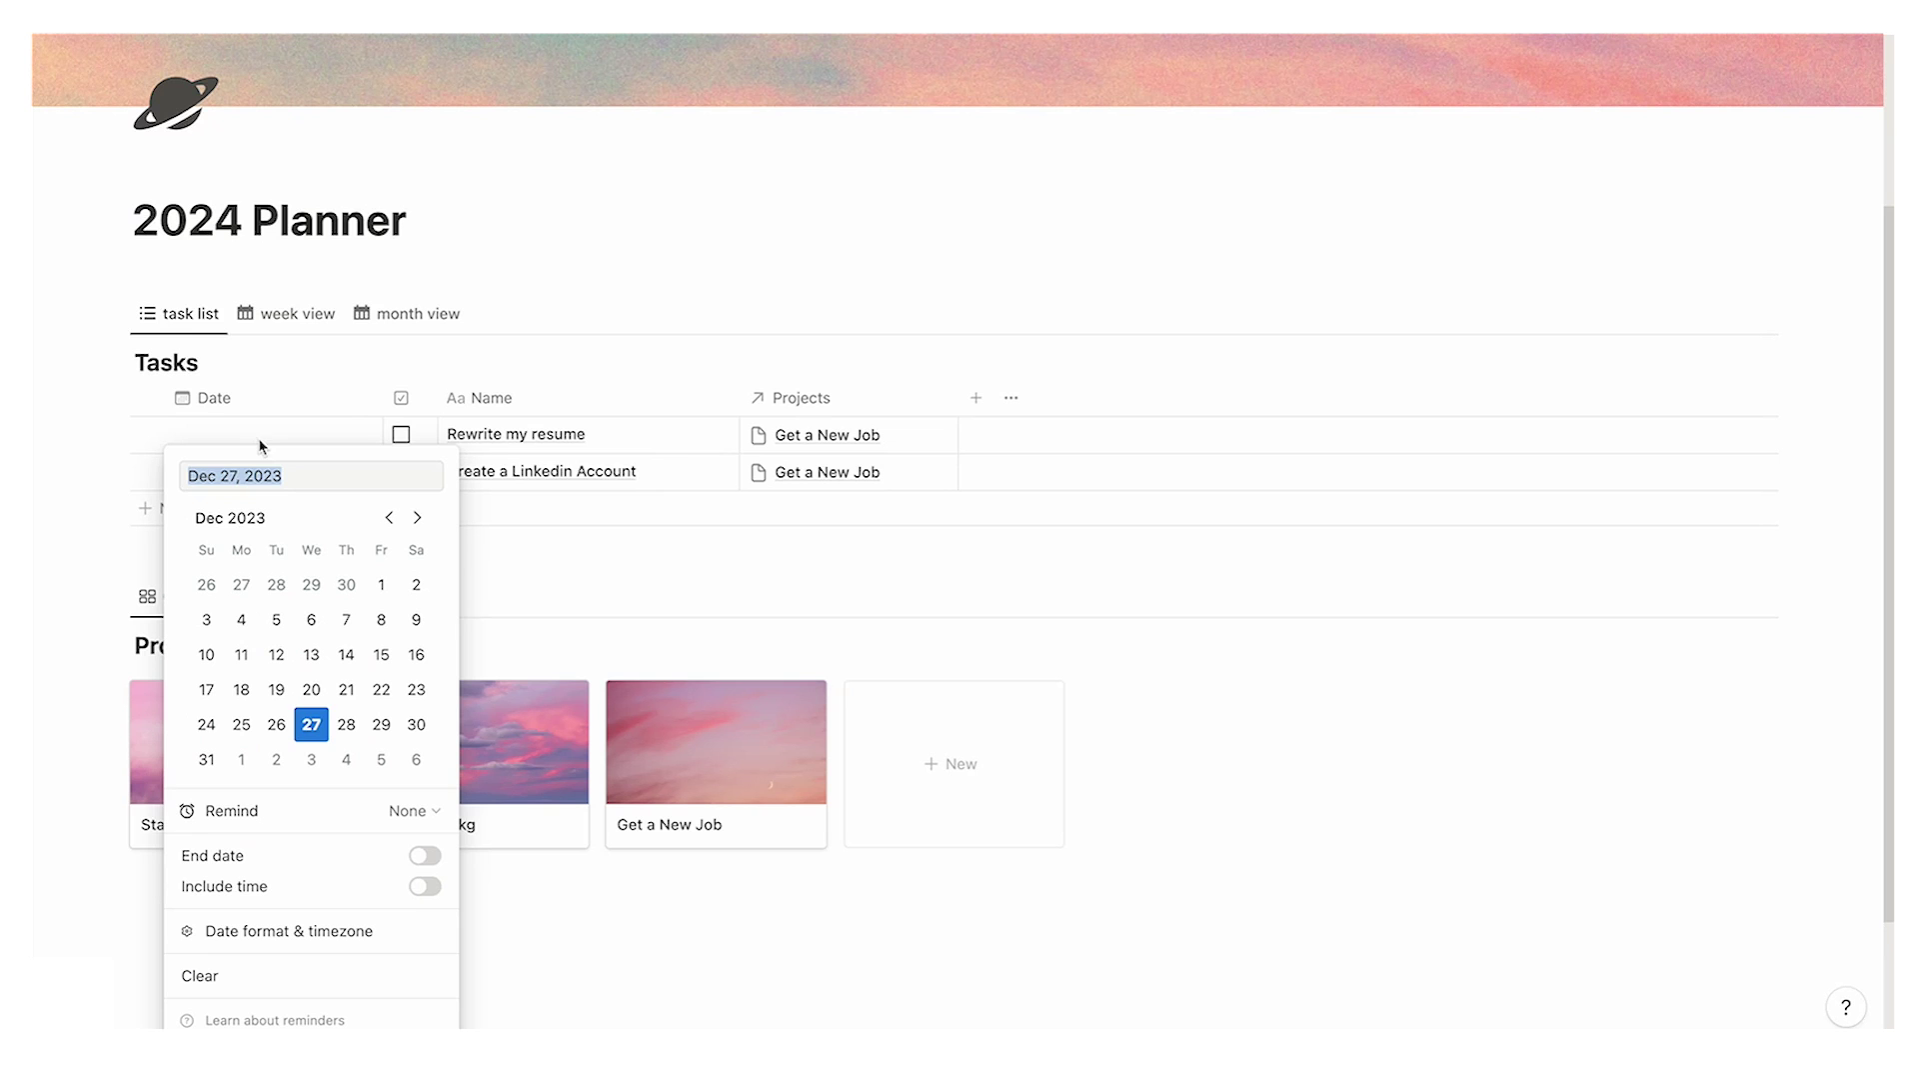
left_click(345, 723)
left_click(477, 215)
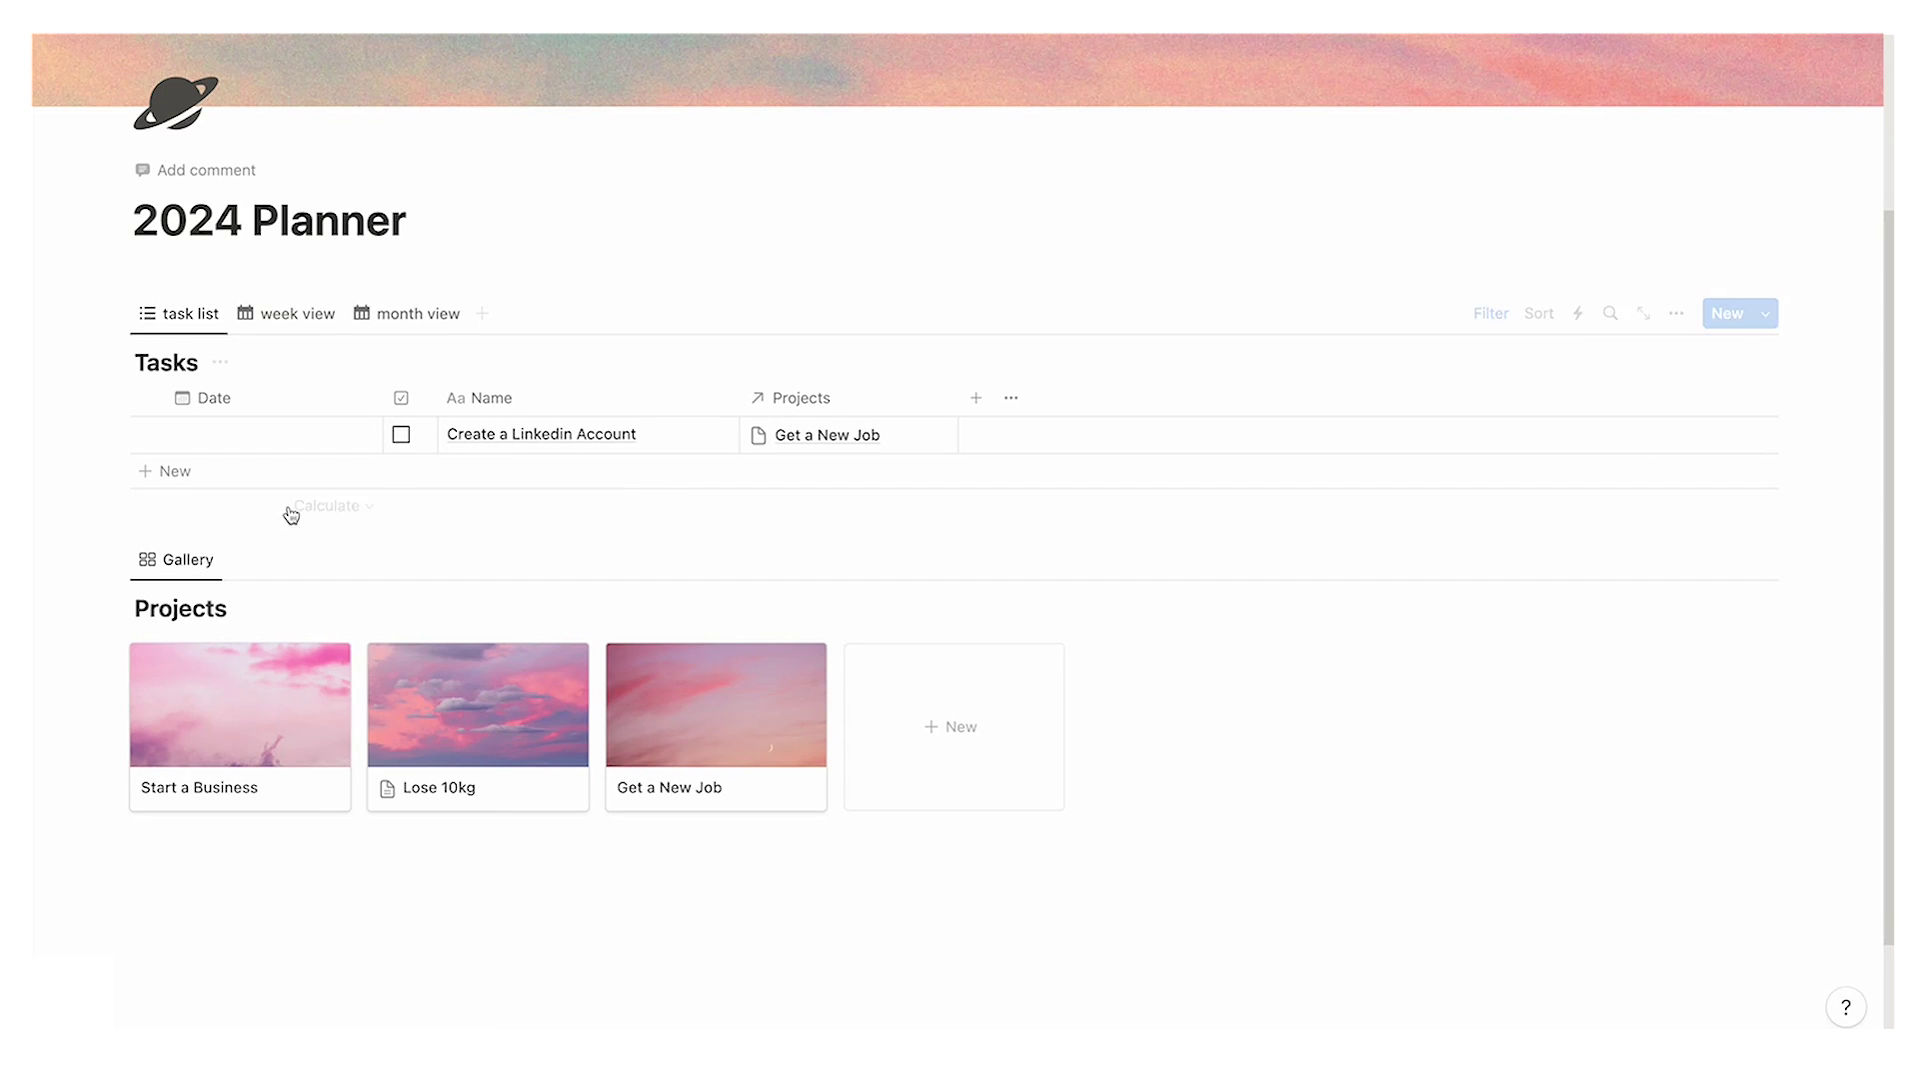
Step: Clear the date of the "Rewrite my resume" task from its entry in the month view
left_click(416, 315)
scroll(544, 321, "down", 4)
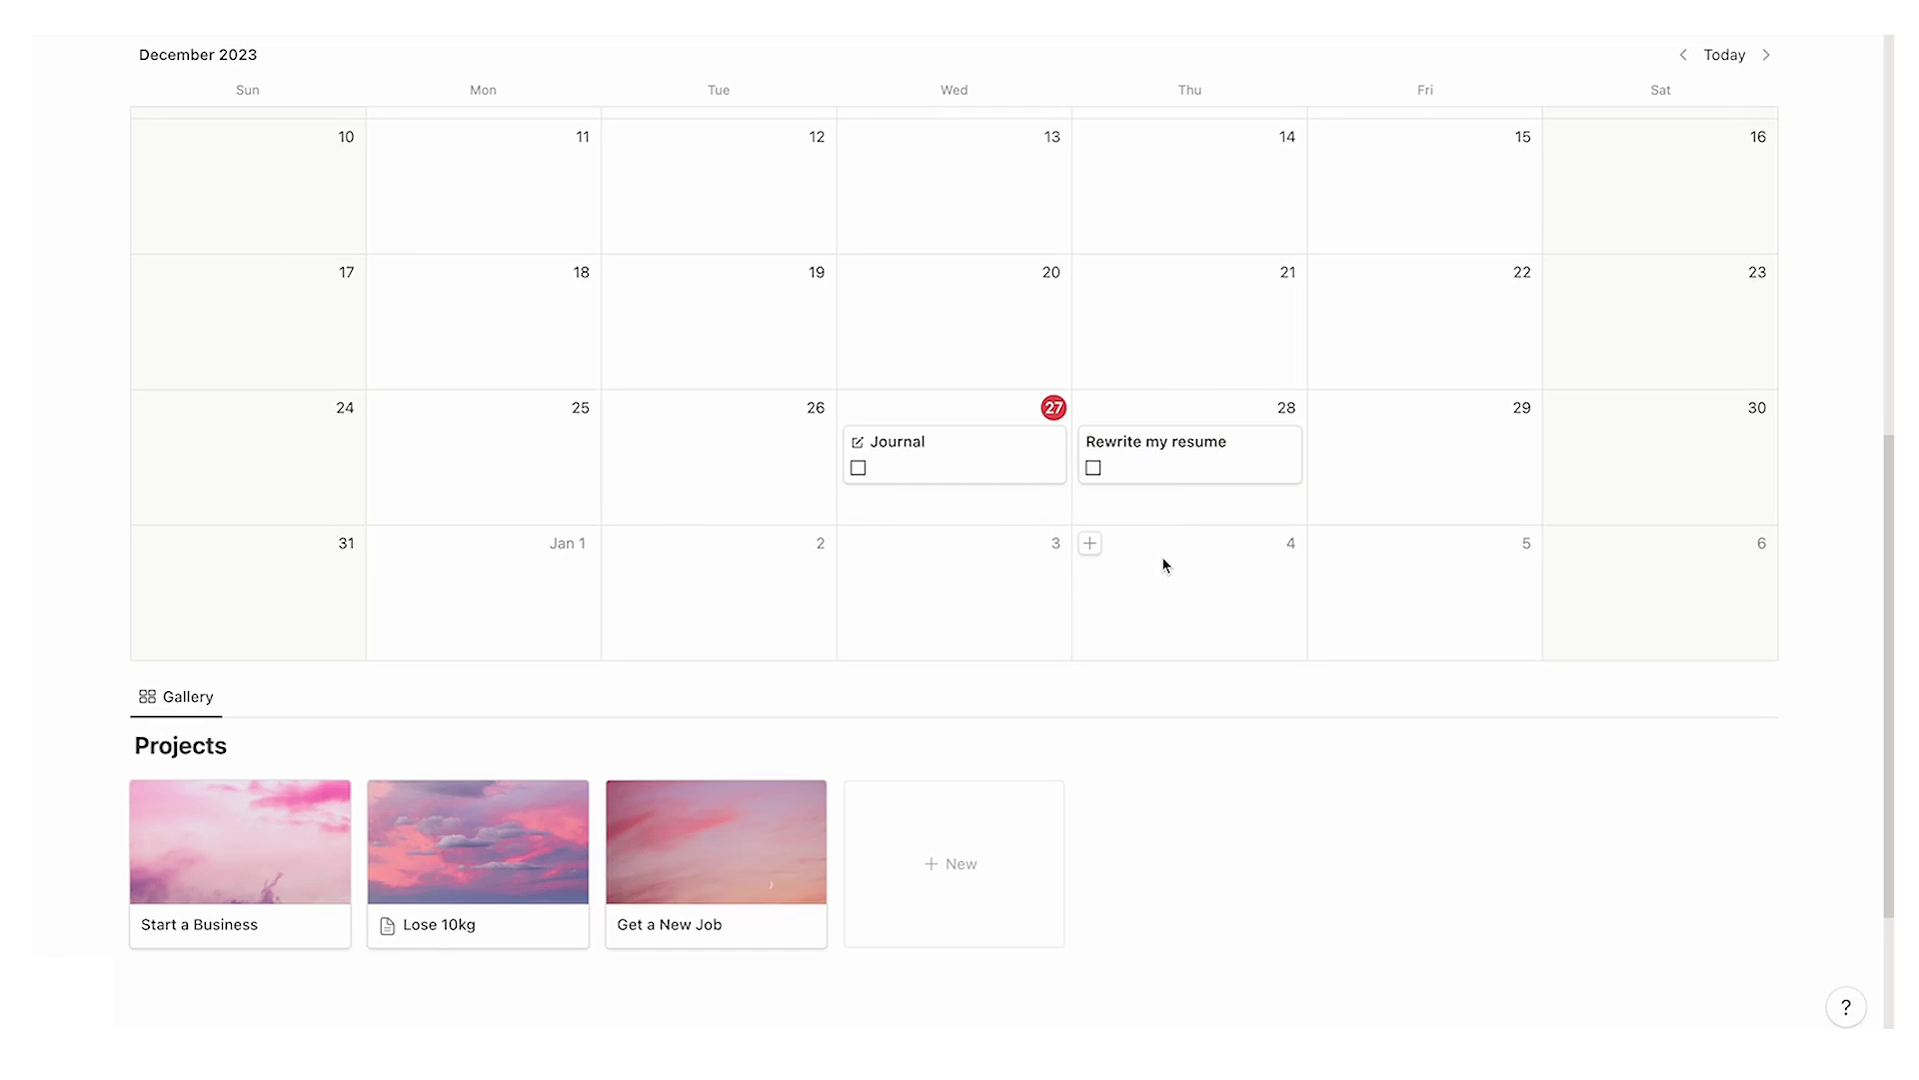
left_click_drag(1177, 470, 1289, 511)
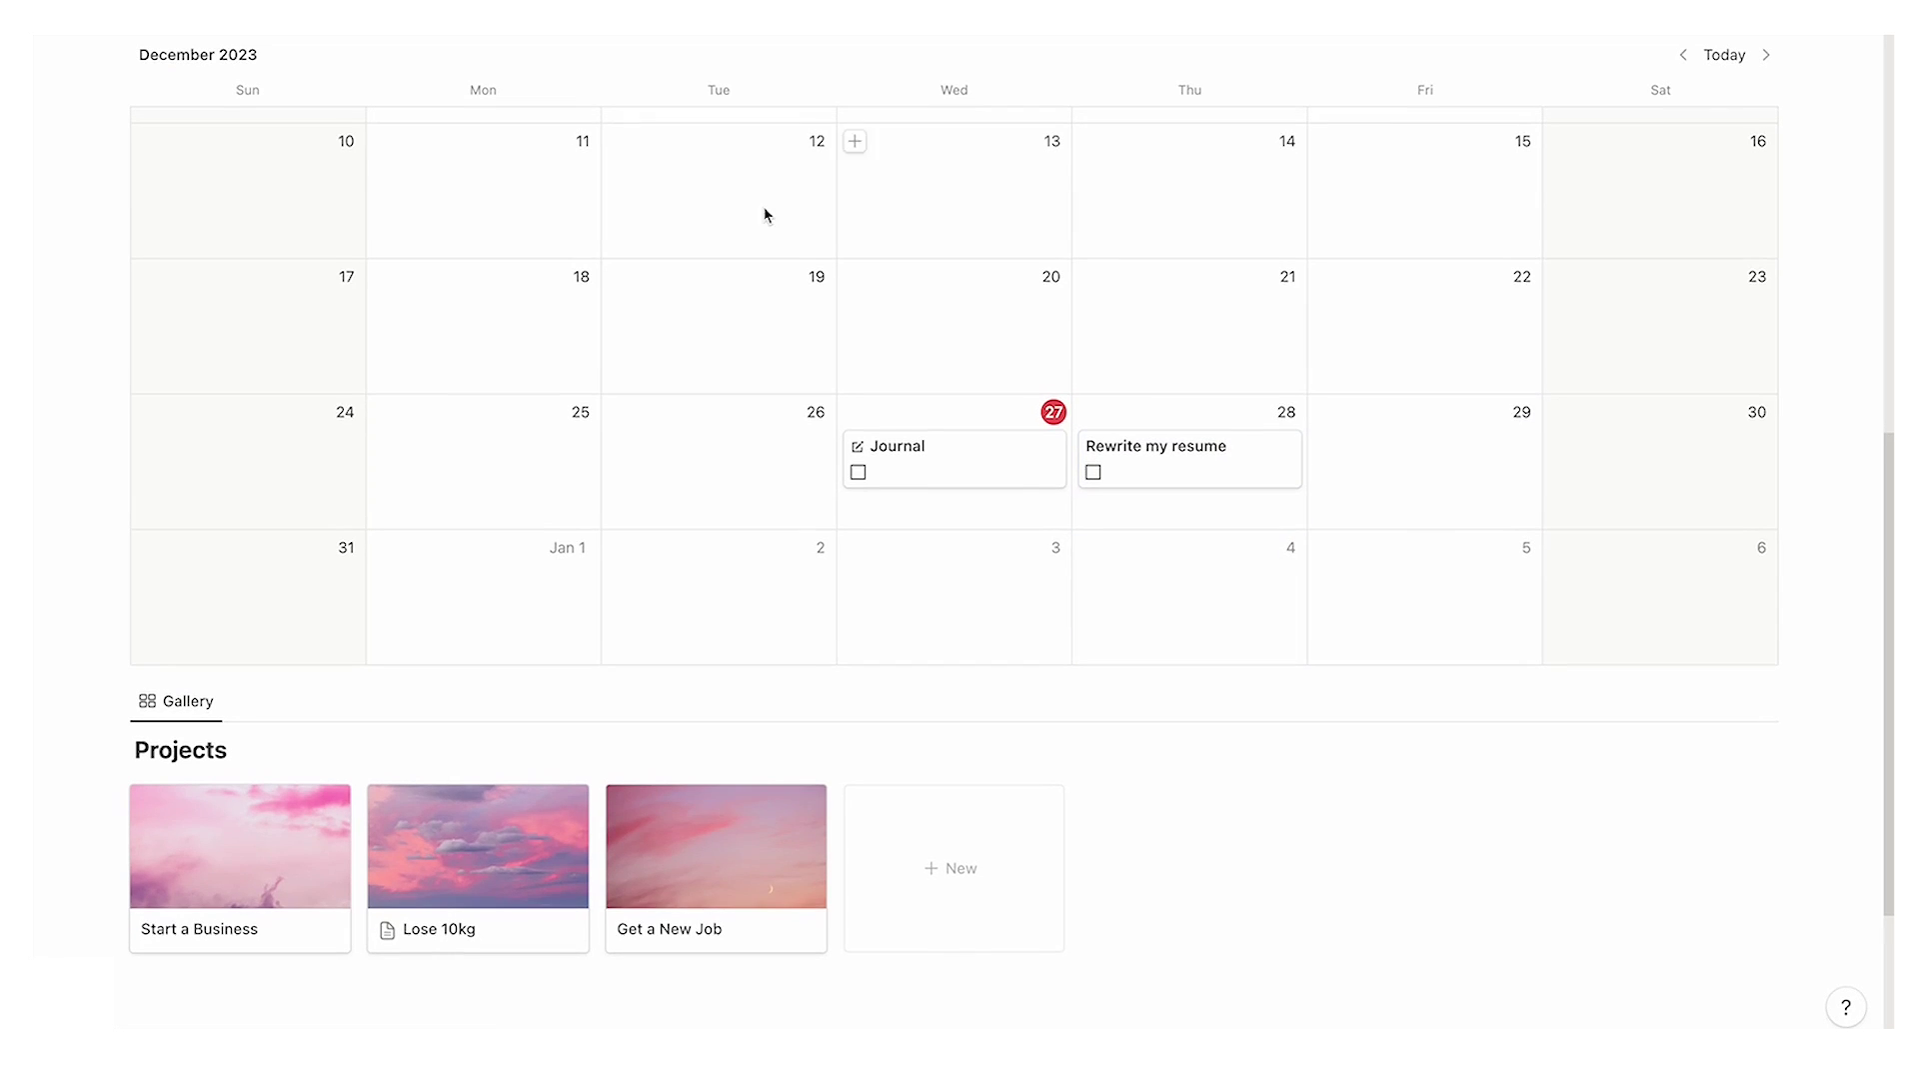
scroll(664, 471, "up", 2)
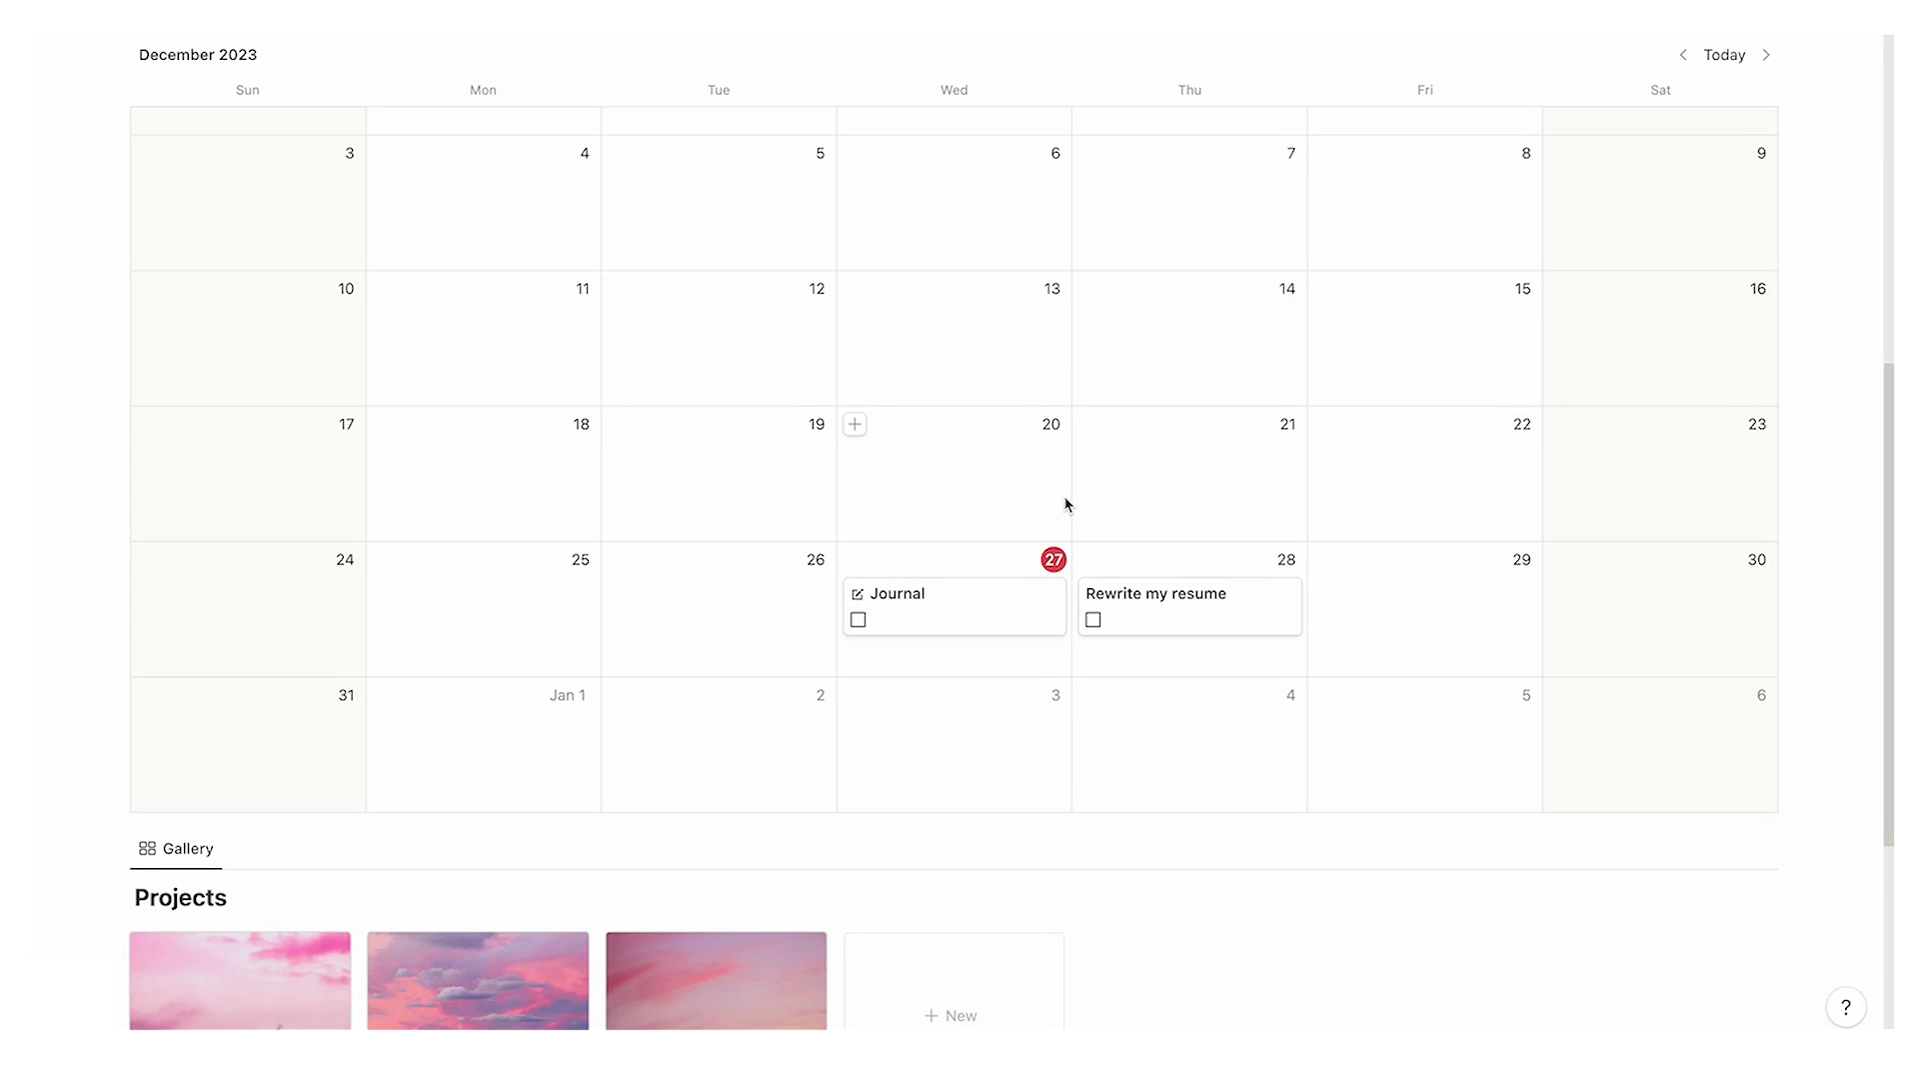
left_click(1192, 623)
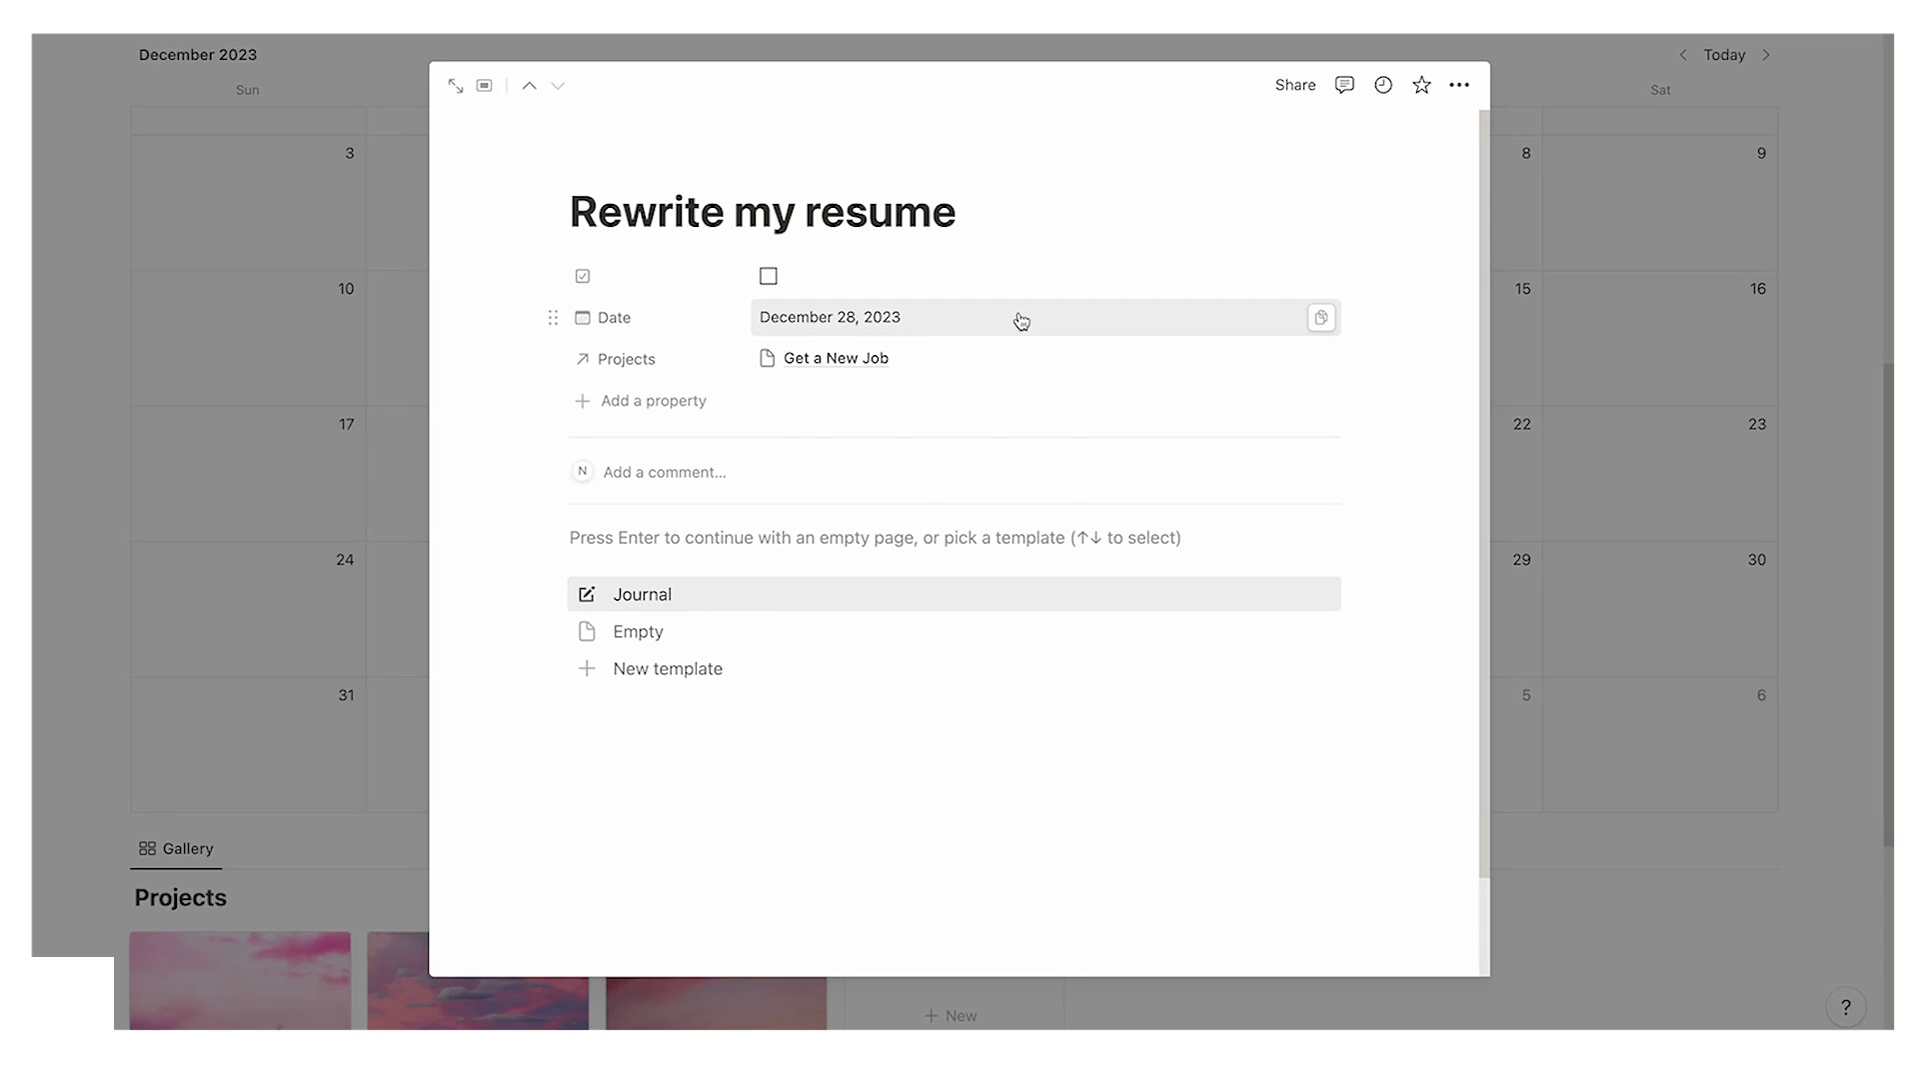
left_click(1021, 320)
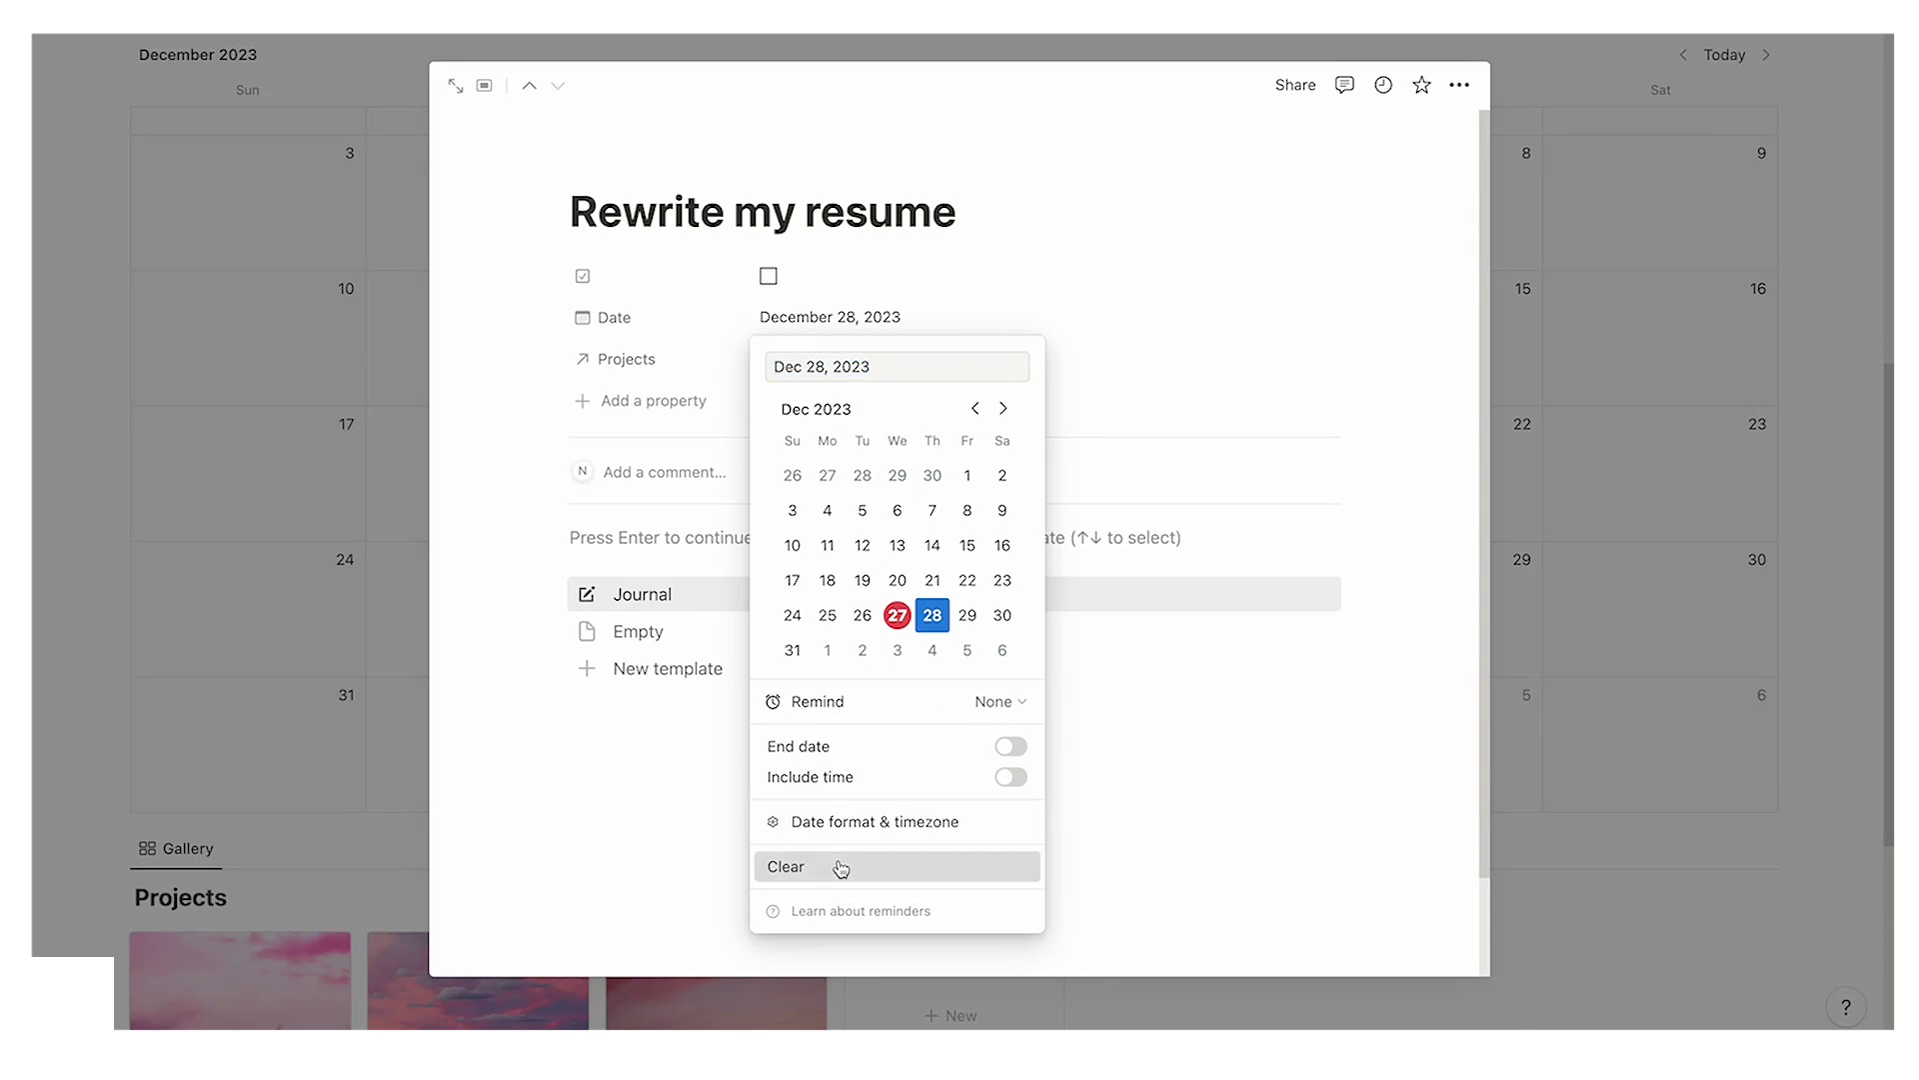
left_click(840, 867)
key("Escape")
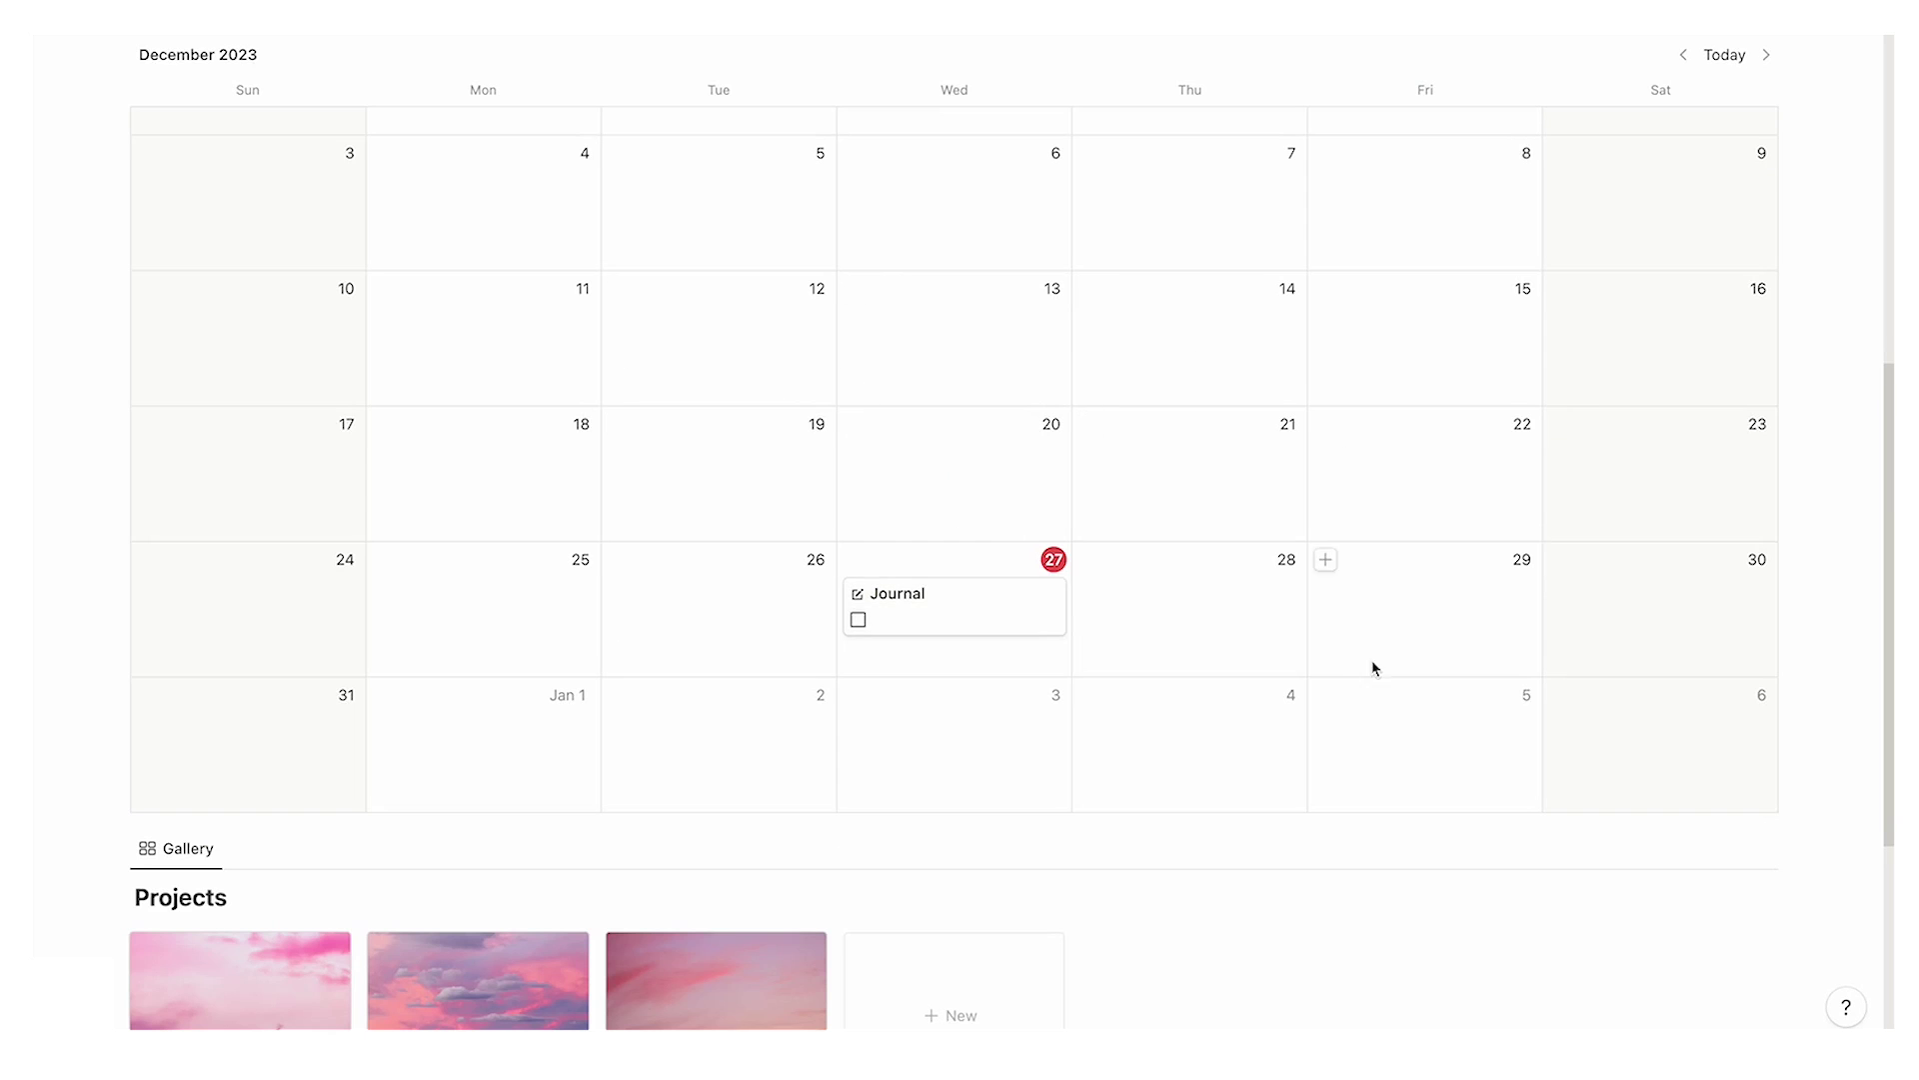
Step: Examine how tasks appear in the task list, week view and month view, and check the Projects gallery below
scroll(1577, 671, "up", 3)
left_click(186, 212)
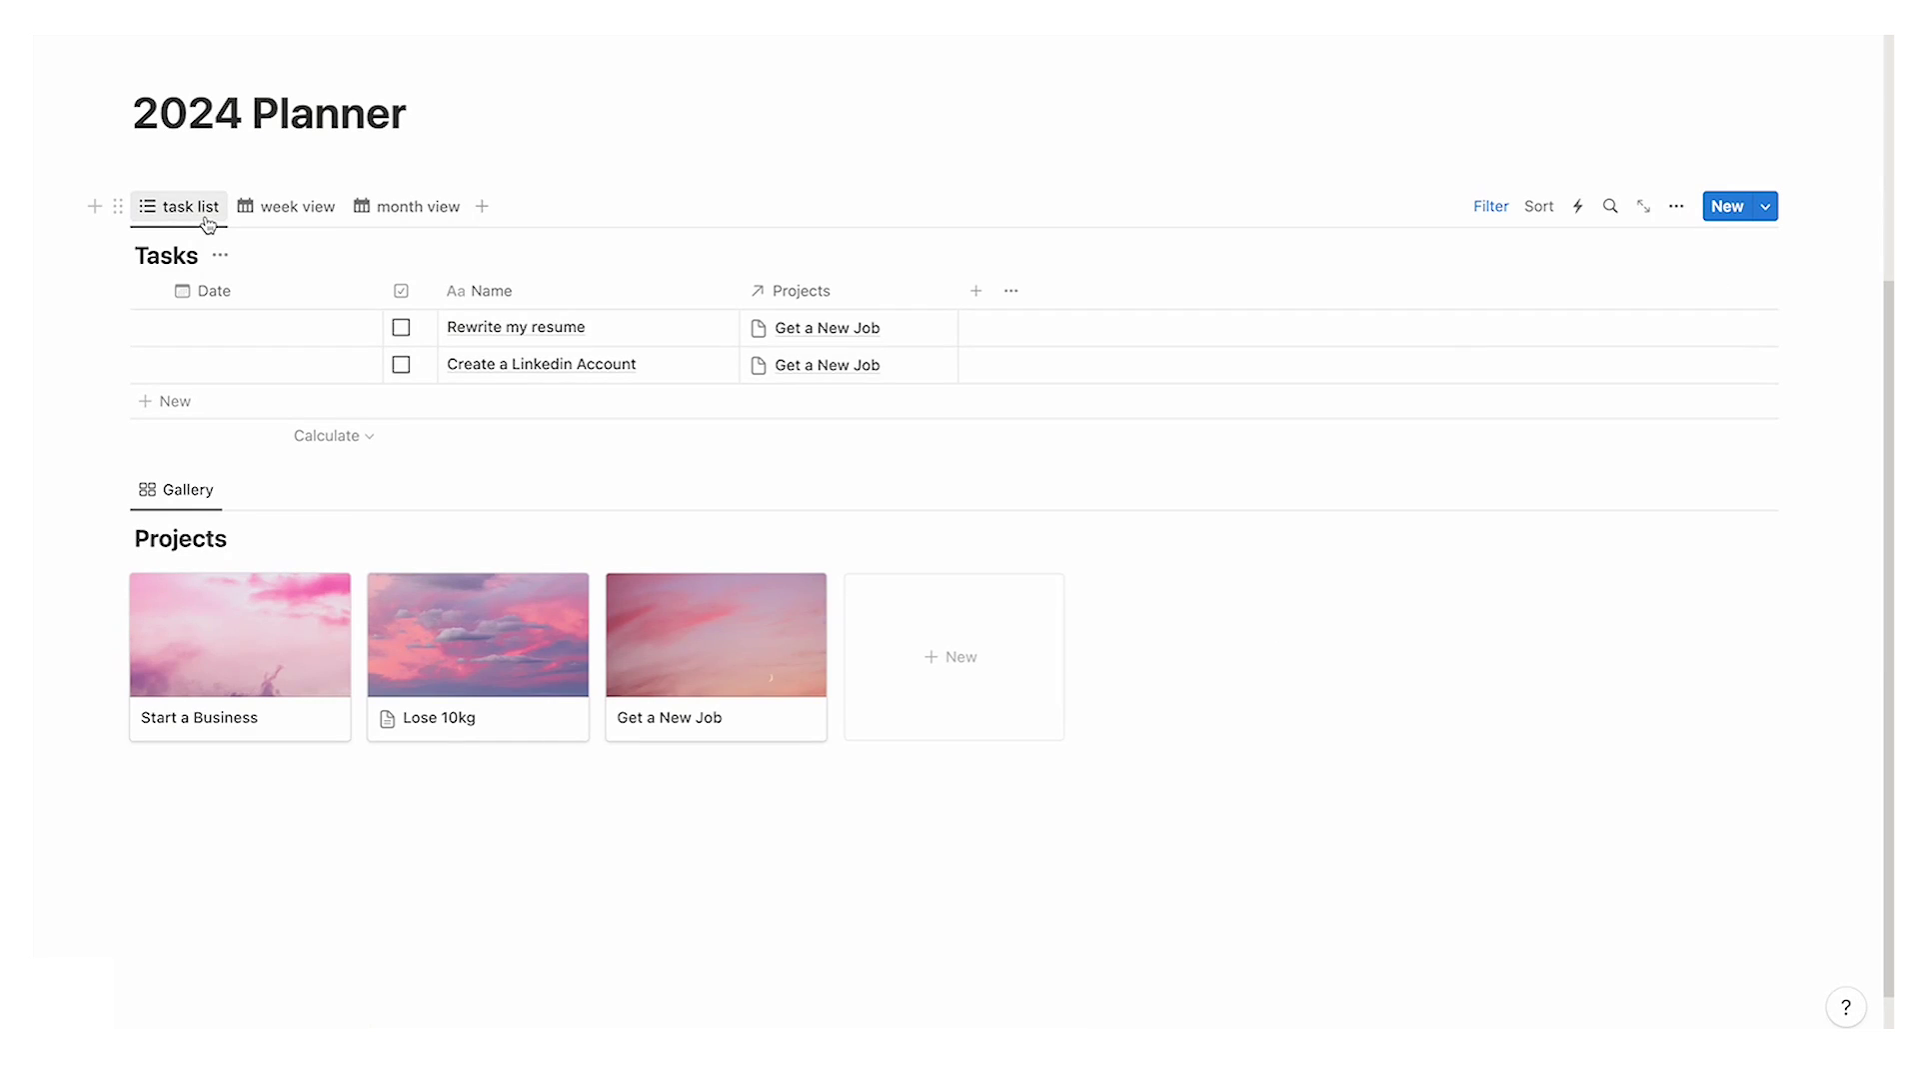
scroll(587, 390, "up", 4)
scroll(613, 356, "down", 2)
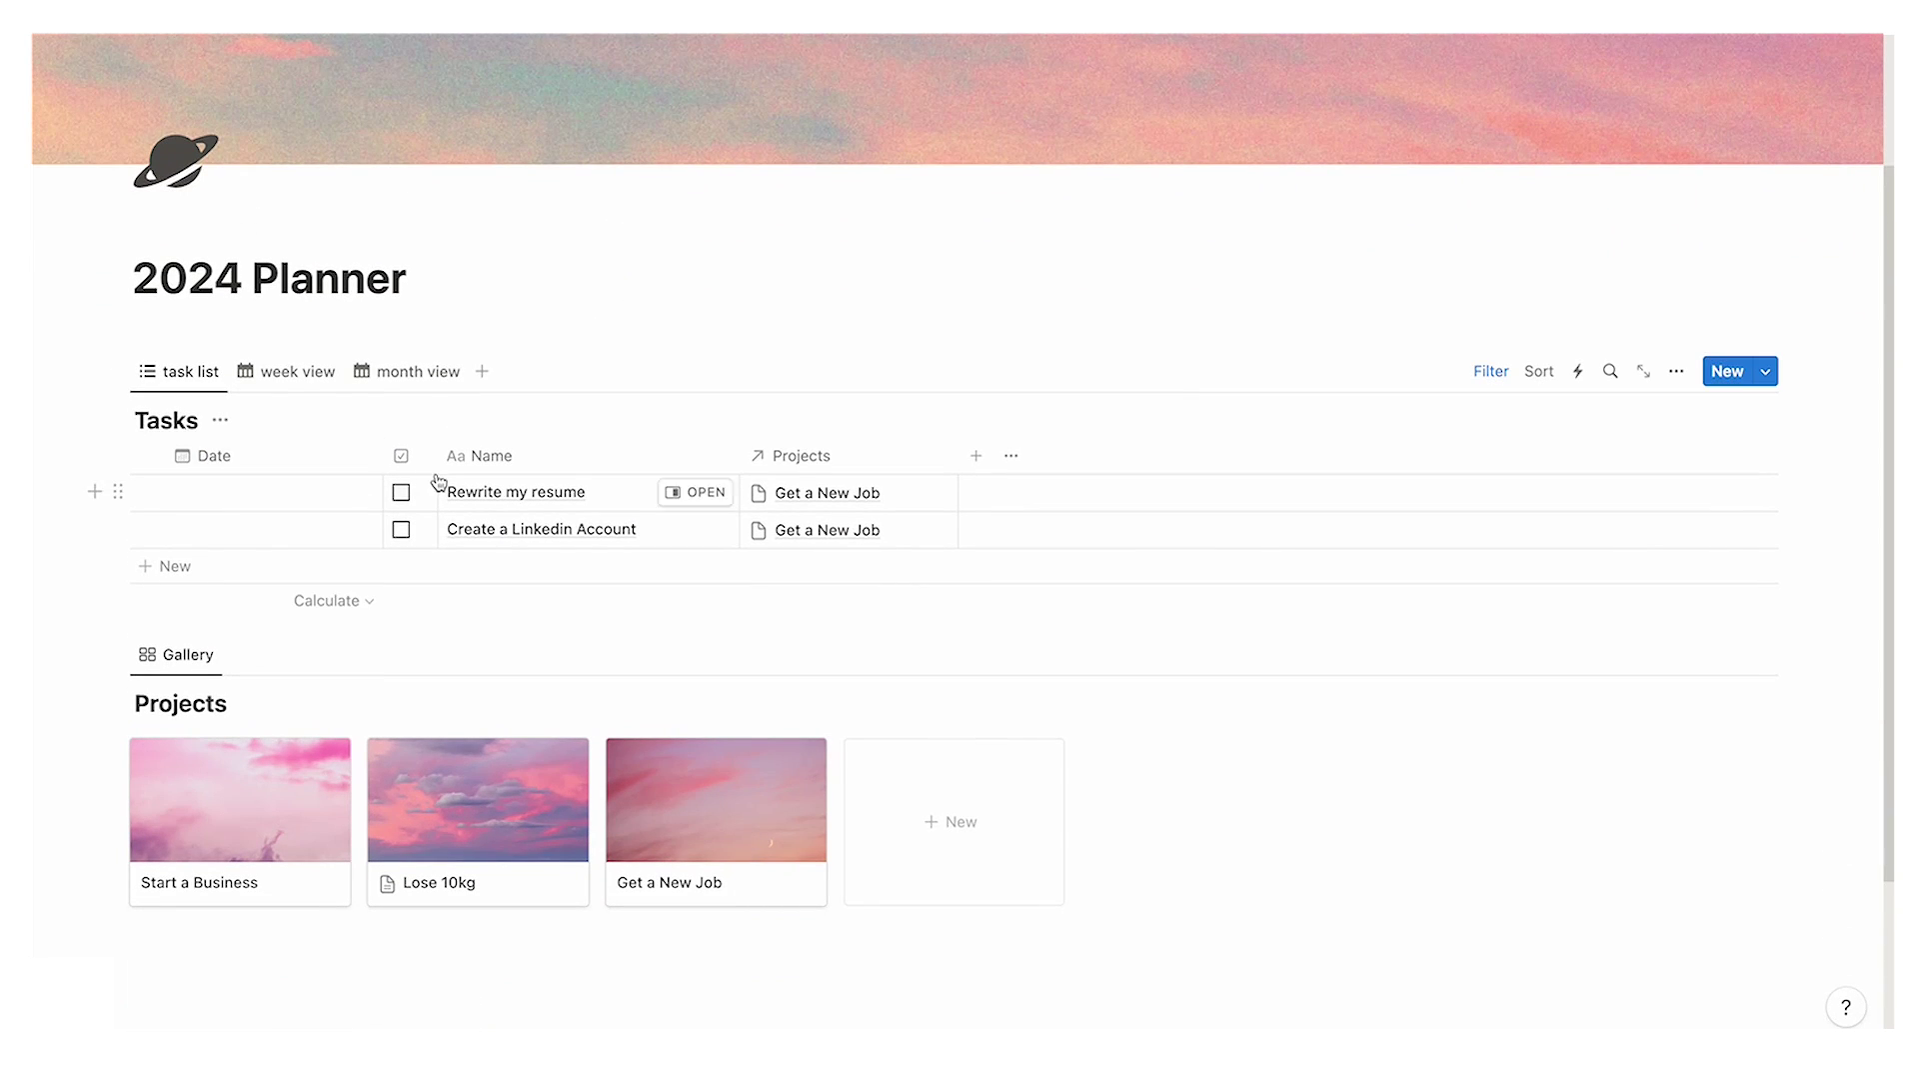
left_click(300, 380)
scroll(549, 343, "down", 2)
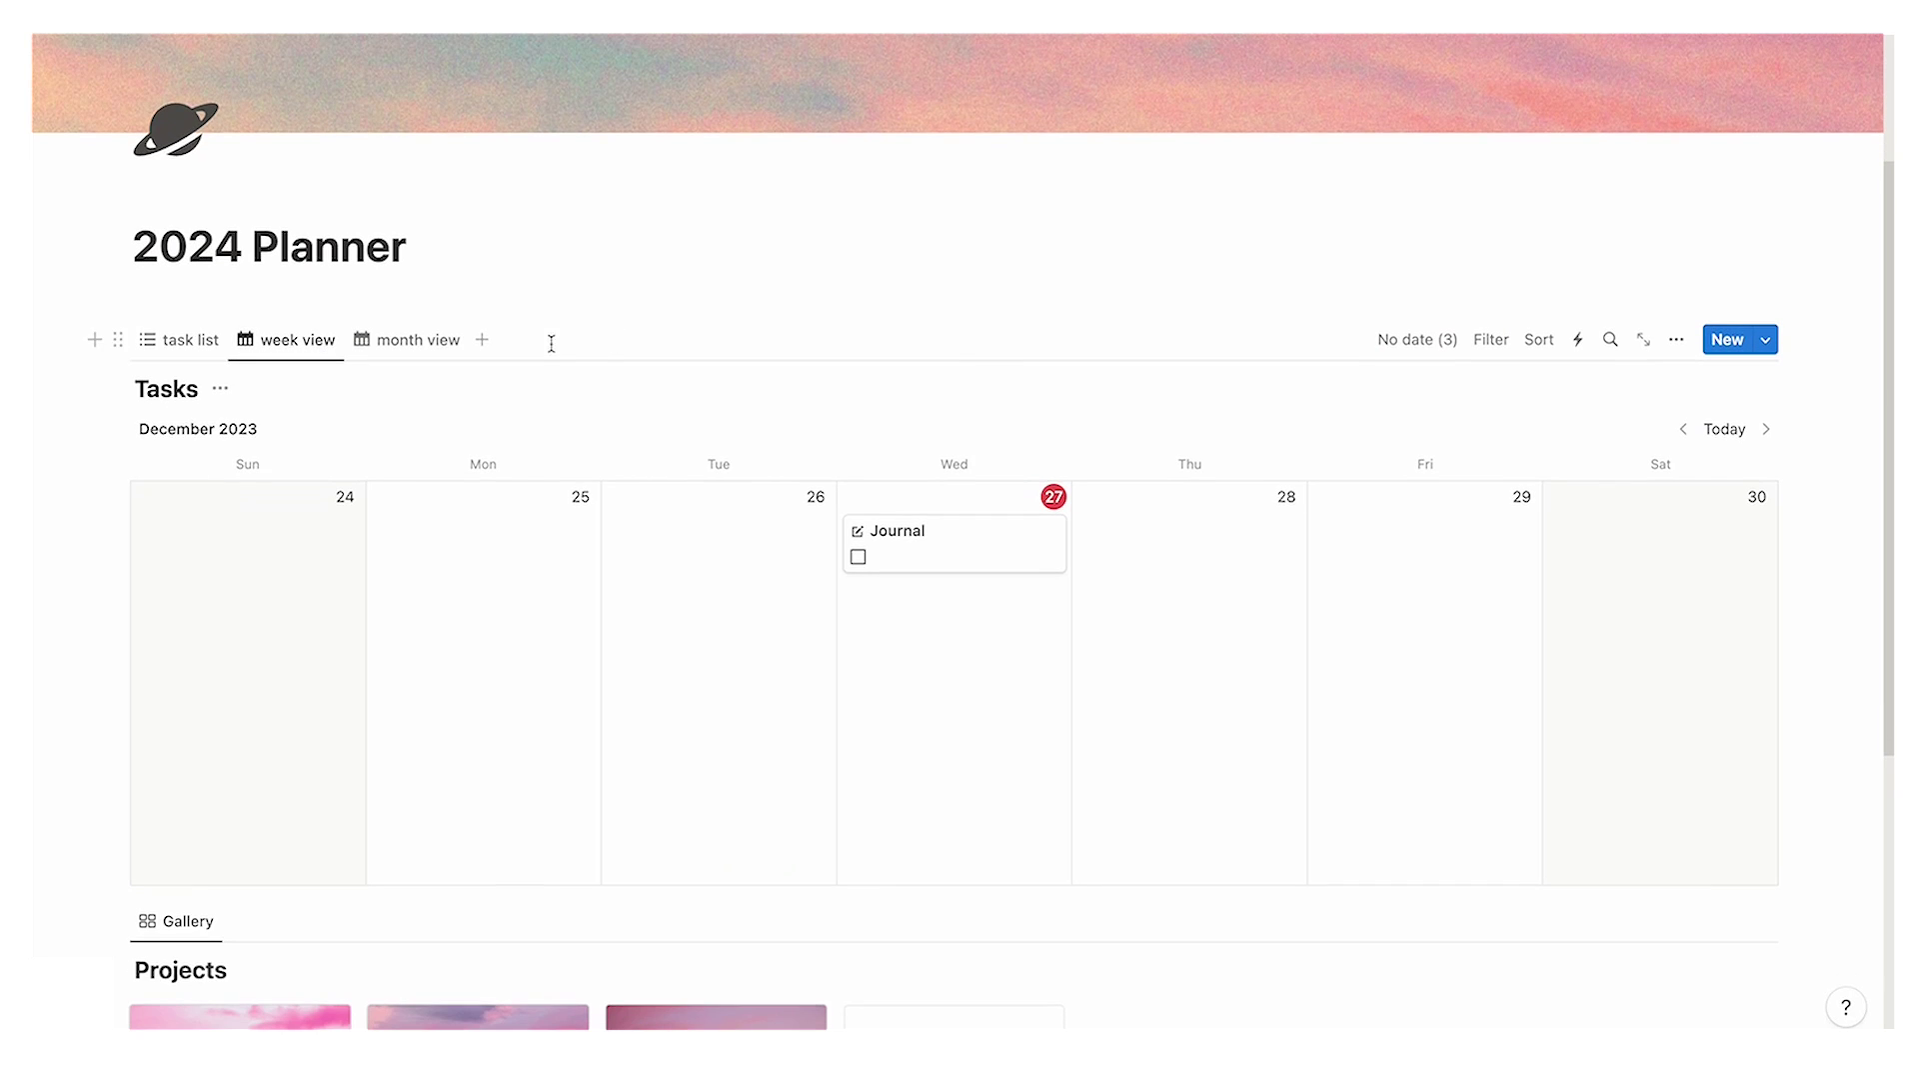
left_click(406, 344)
scroll(412, 335, "down", 10)
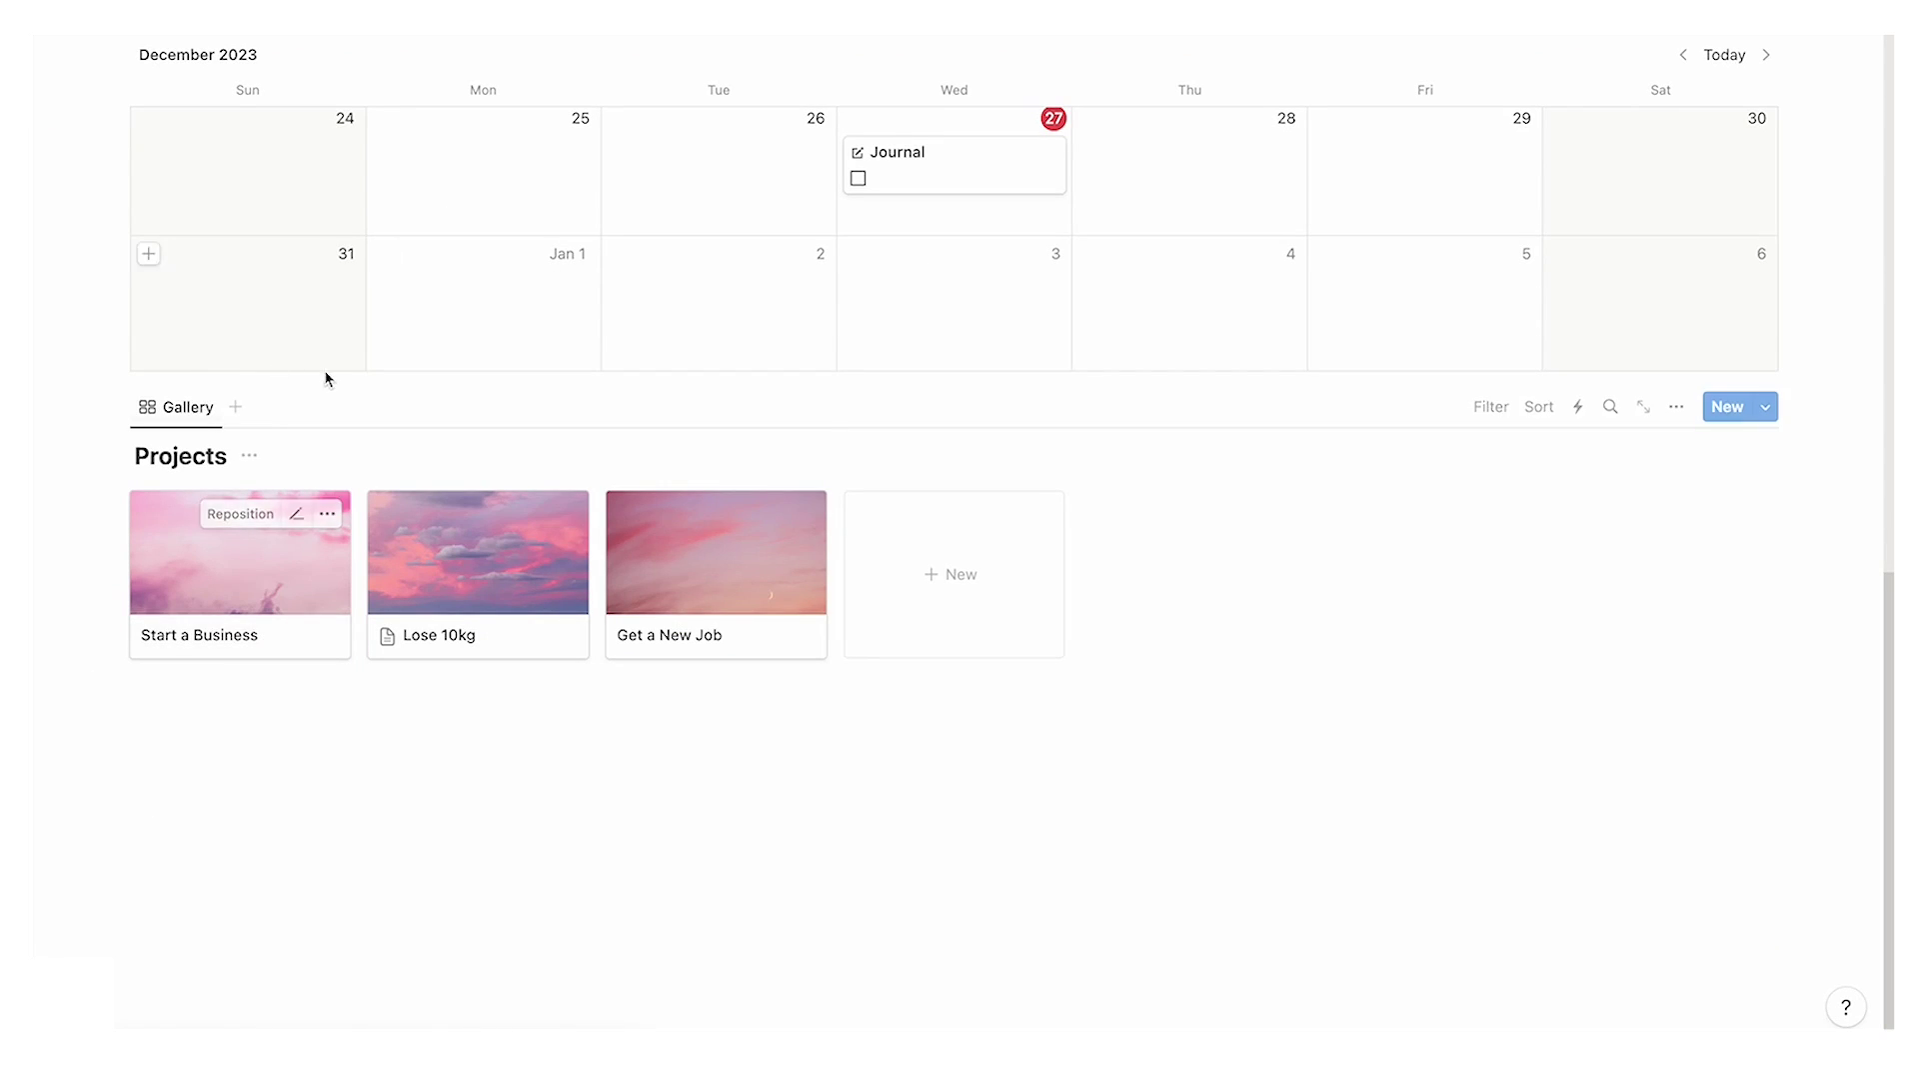
left_click(865, 753)
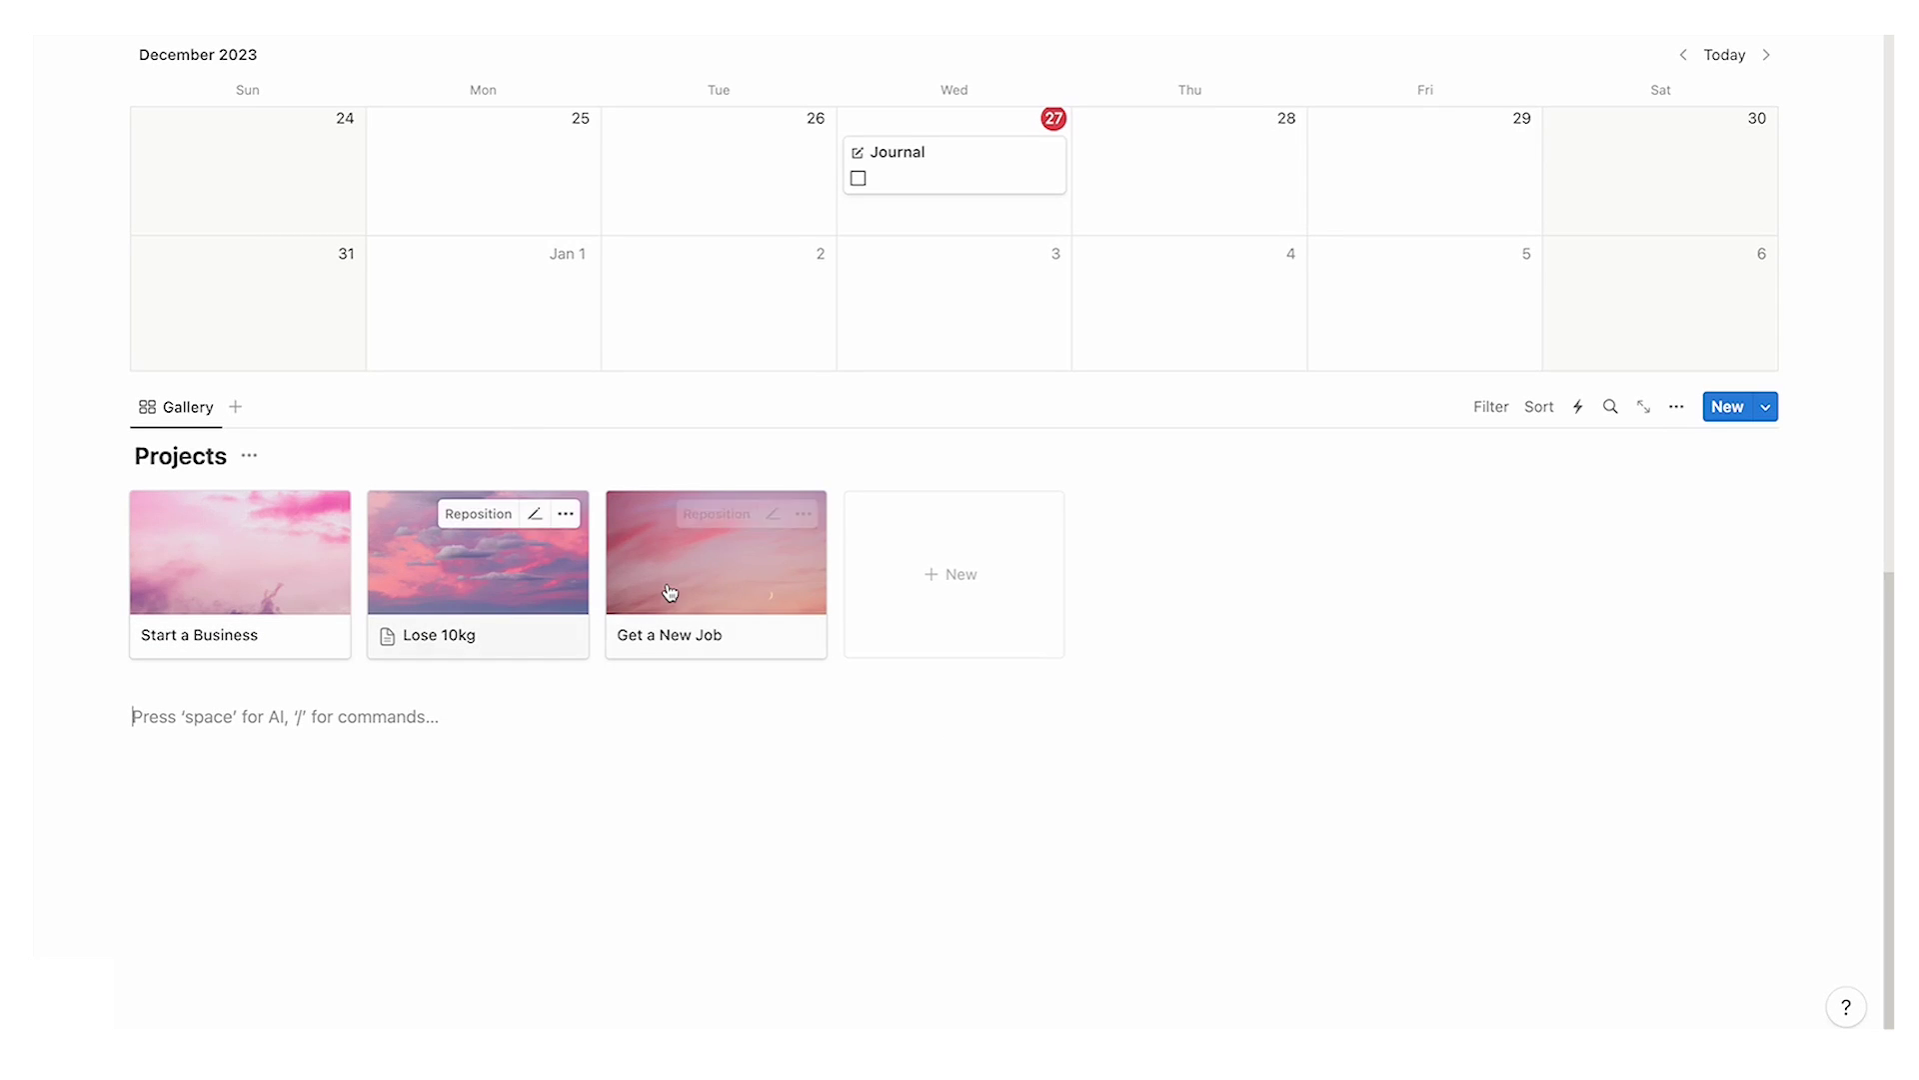
scroll(670, 640, "up", 10)
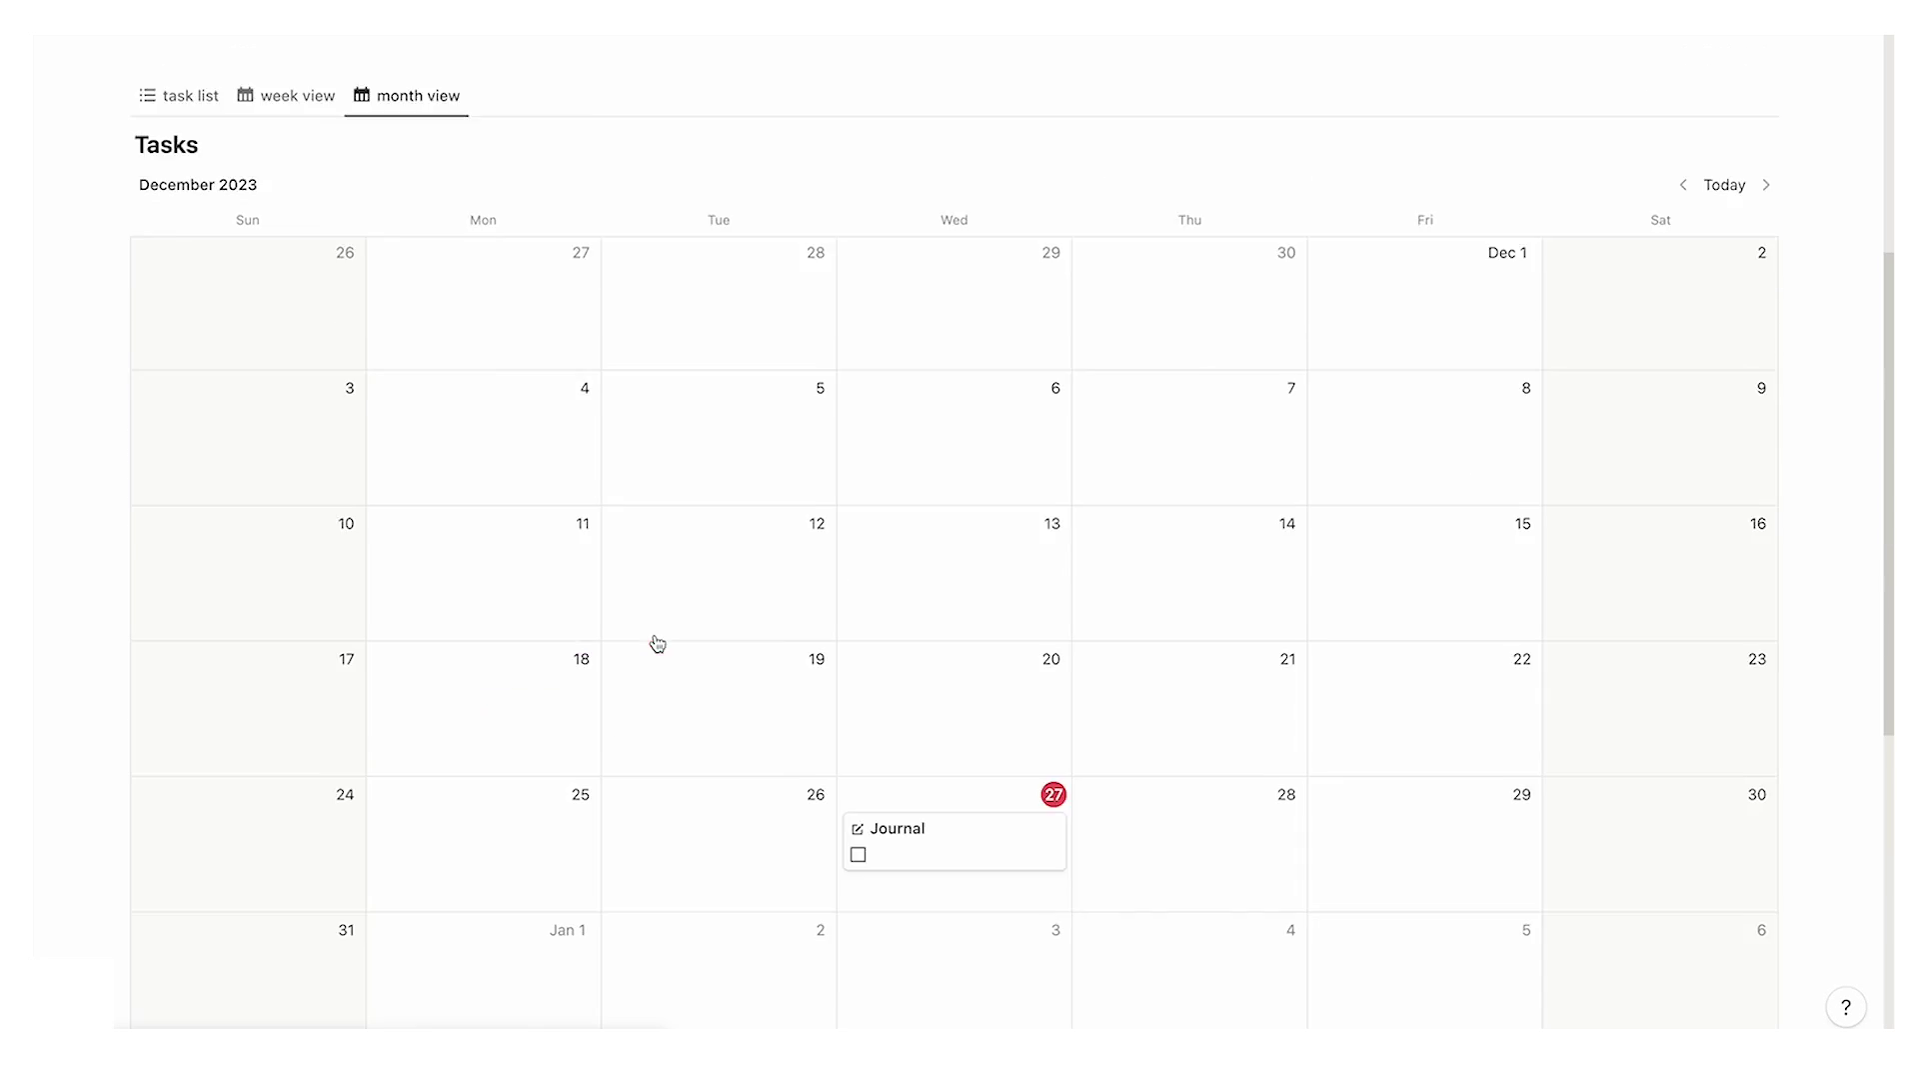
Step: Show the task list view for Tasks and start a new template for the Projects database
left_click(197, 244)
scroll(250, 545, "down", 2)
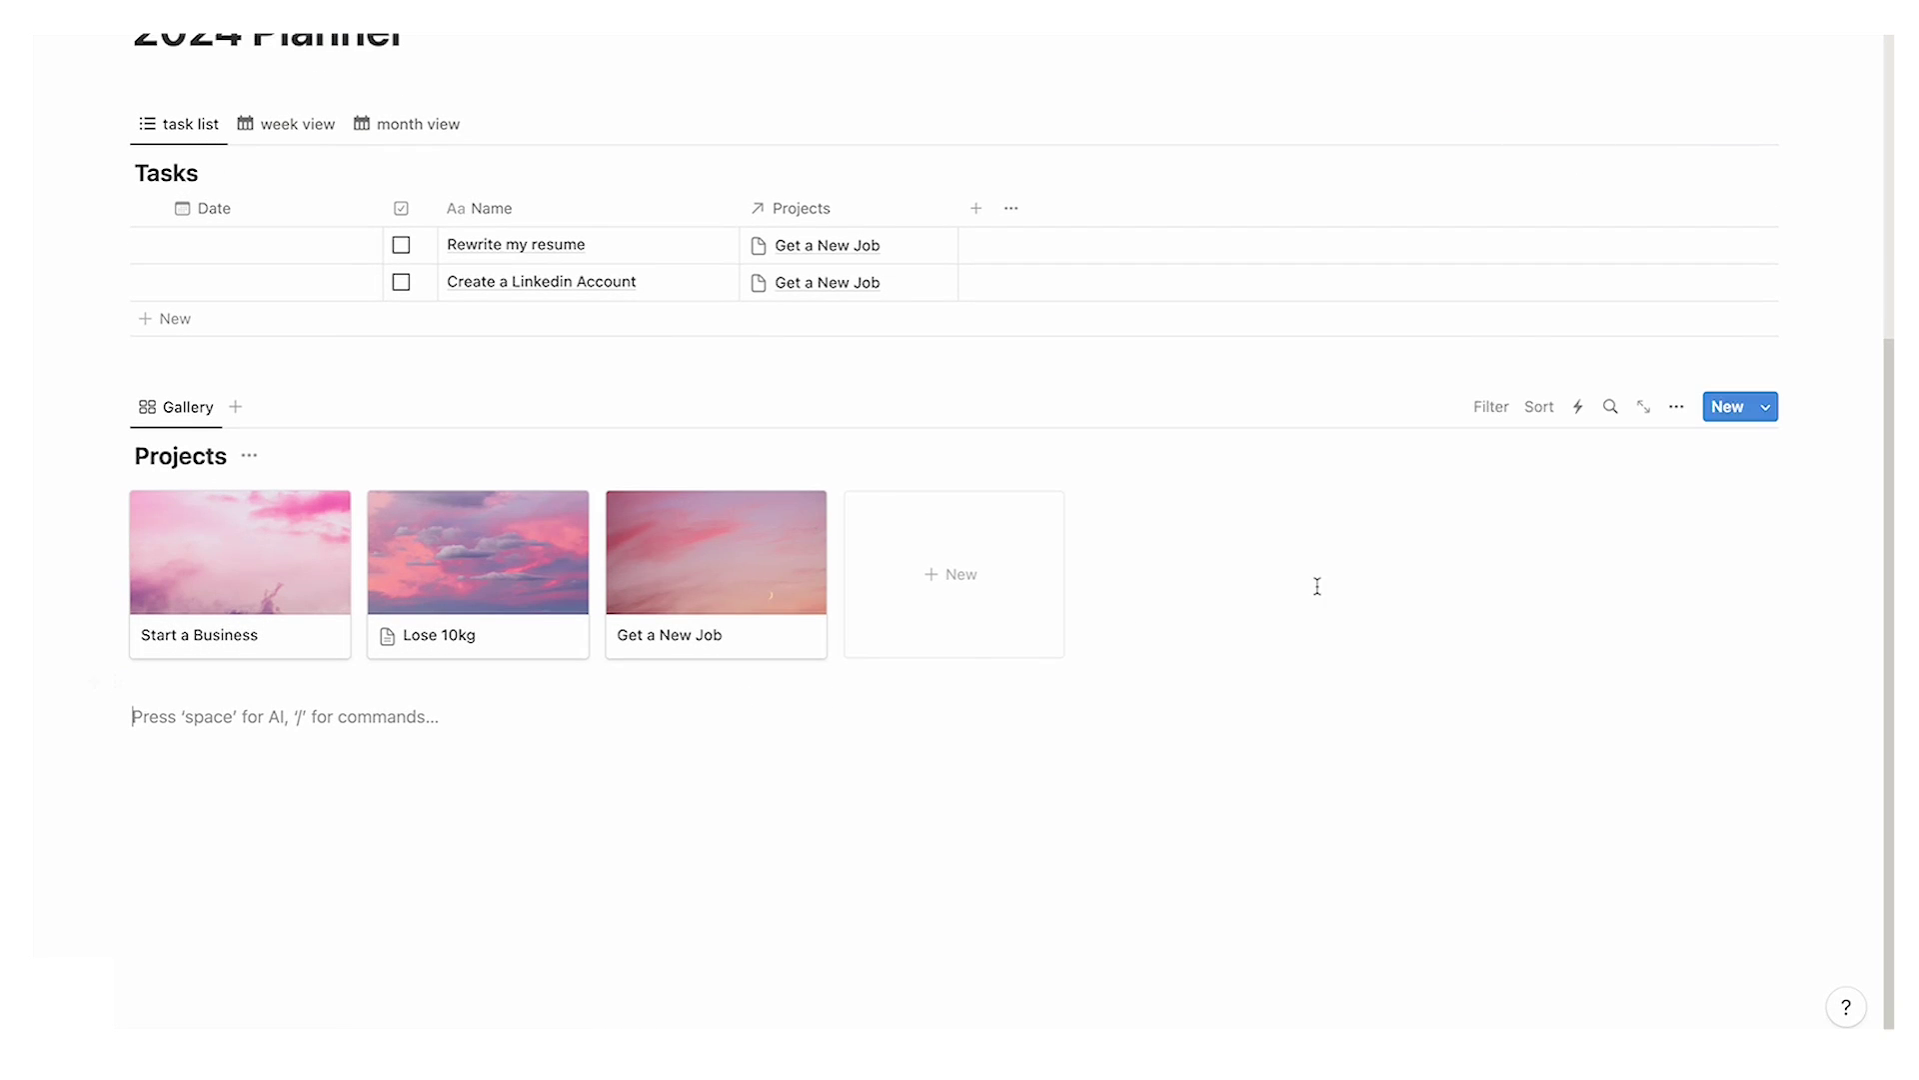
left_click(1764, 420)
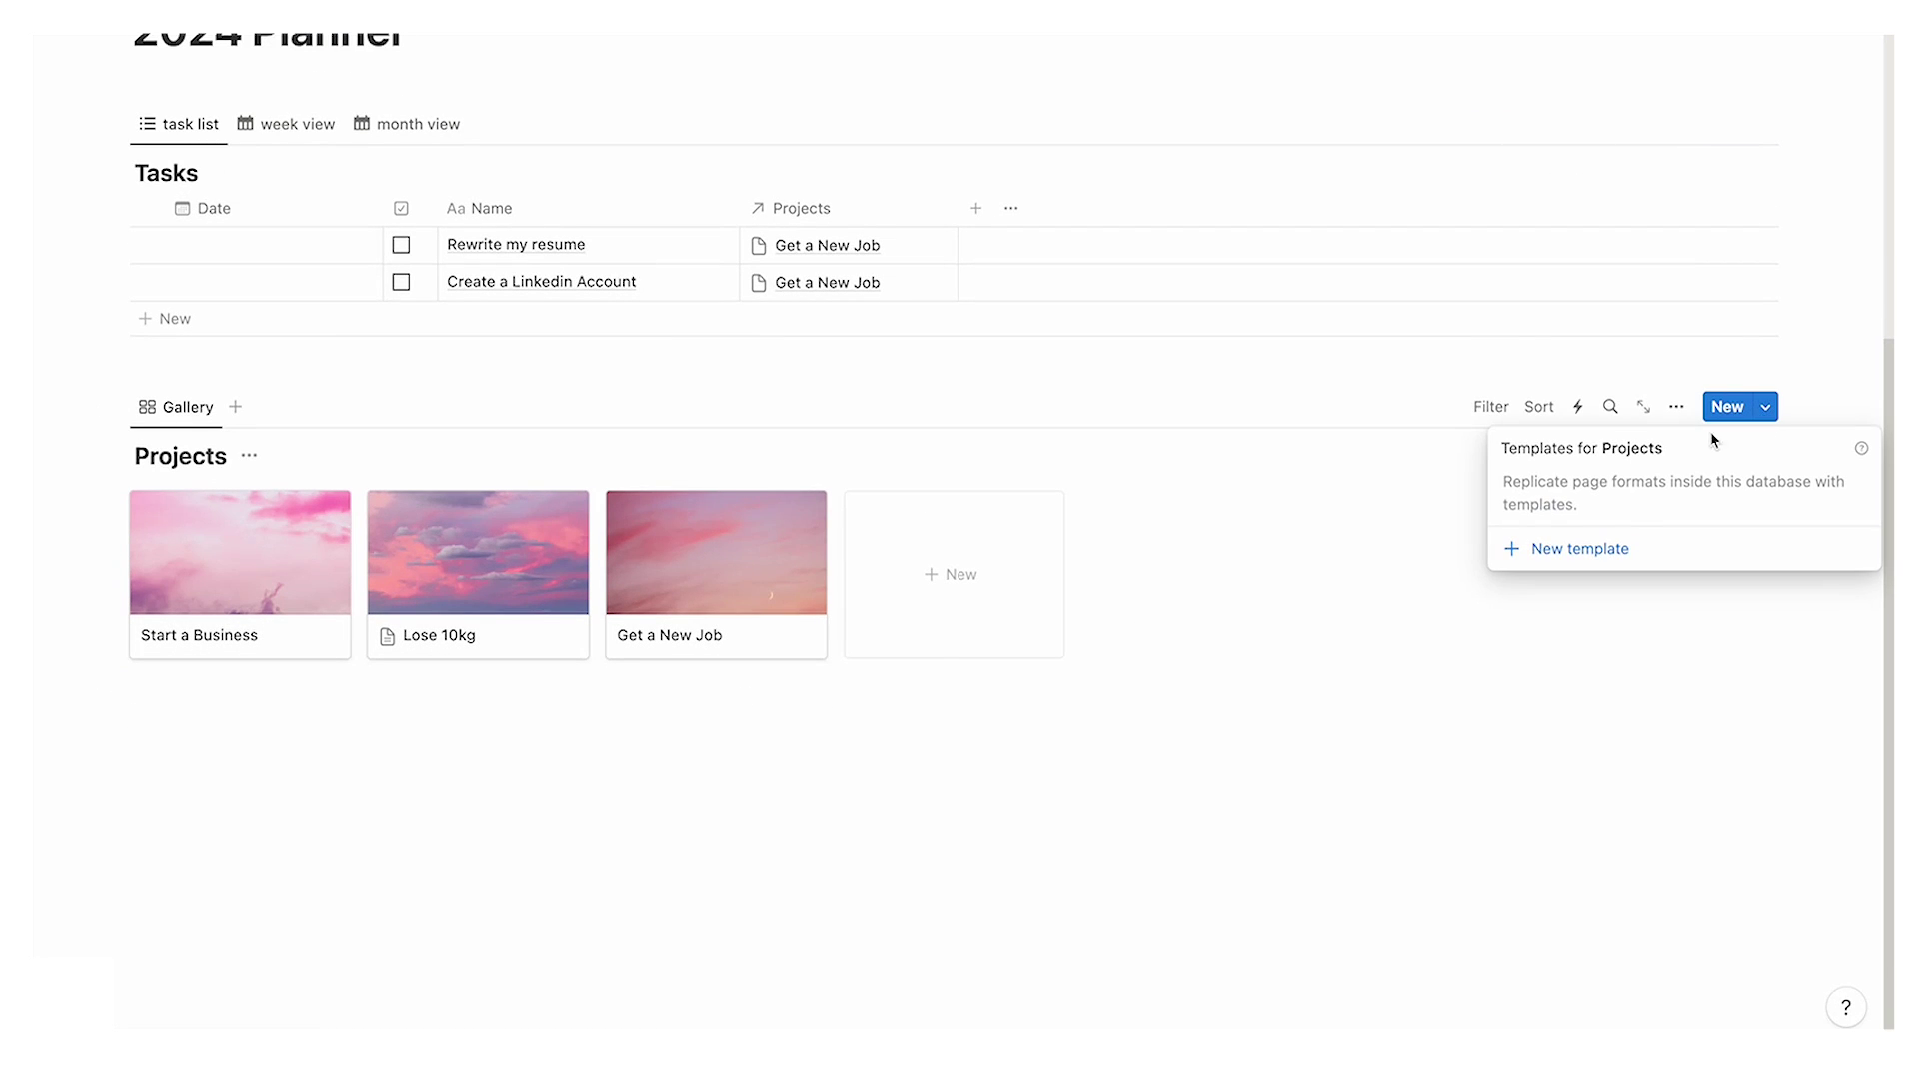
left_click(1580, 549)
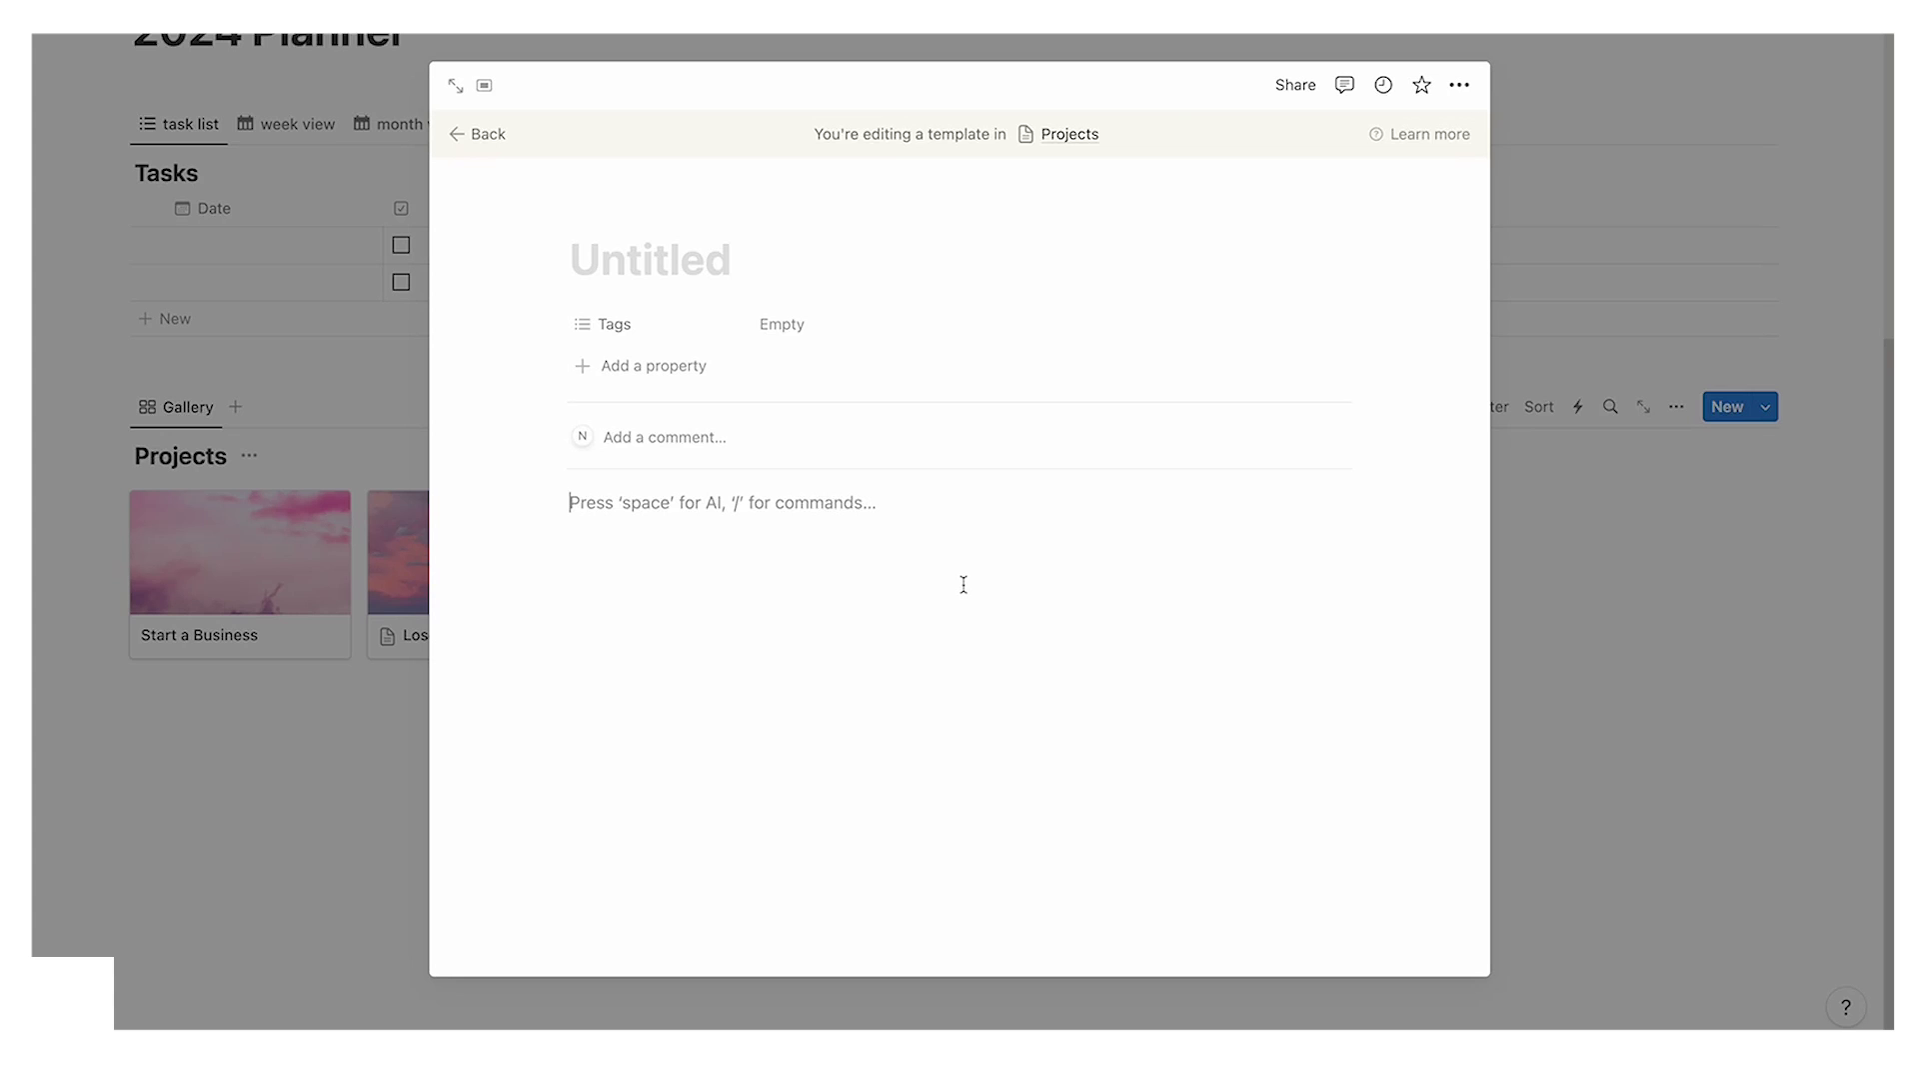
Step: Insert a linked view of the Tasks database in the template body, copying the existing task list view
type("/")
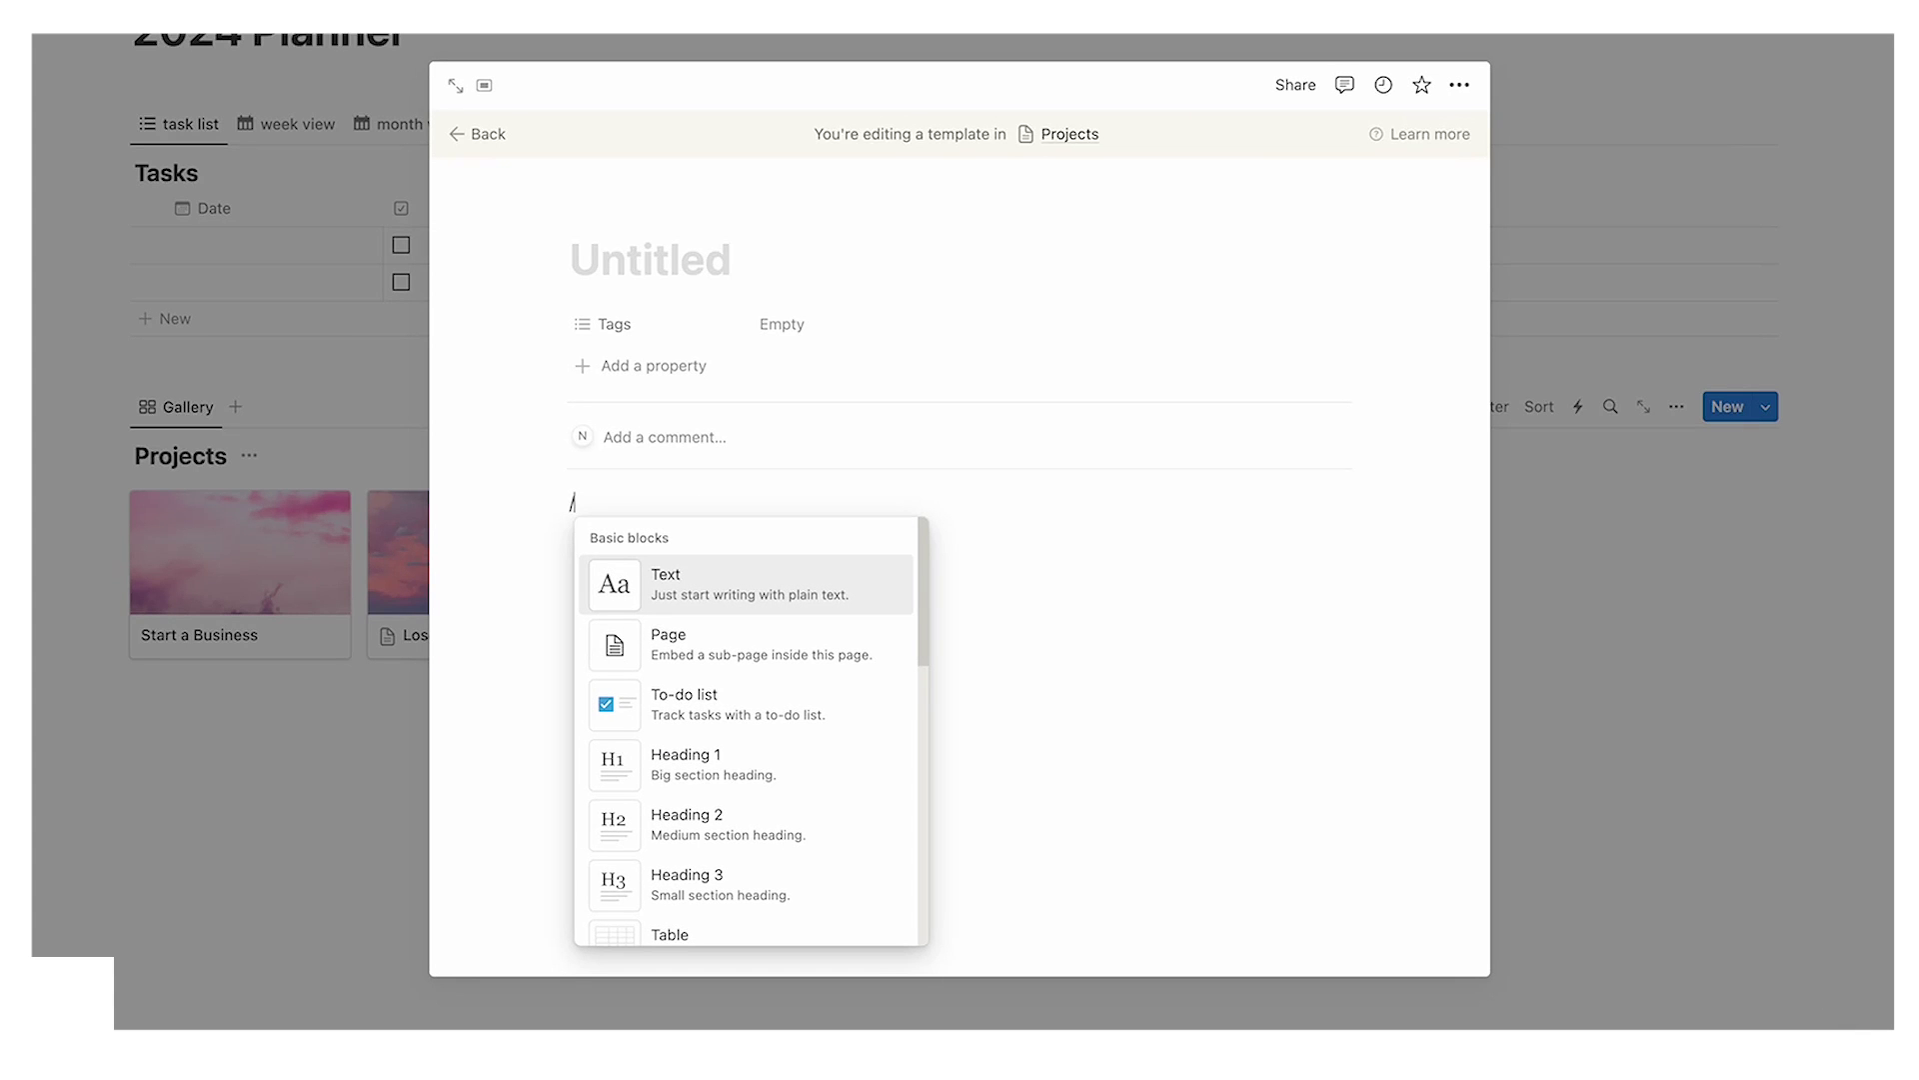
type("da")
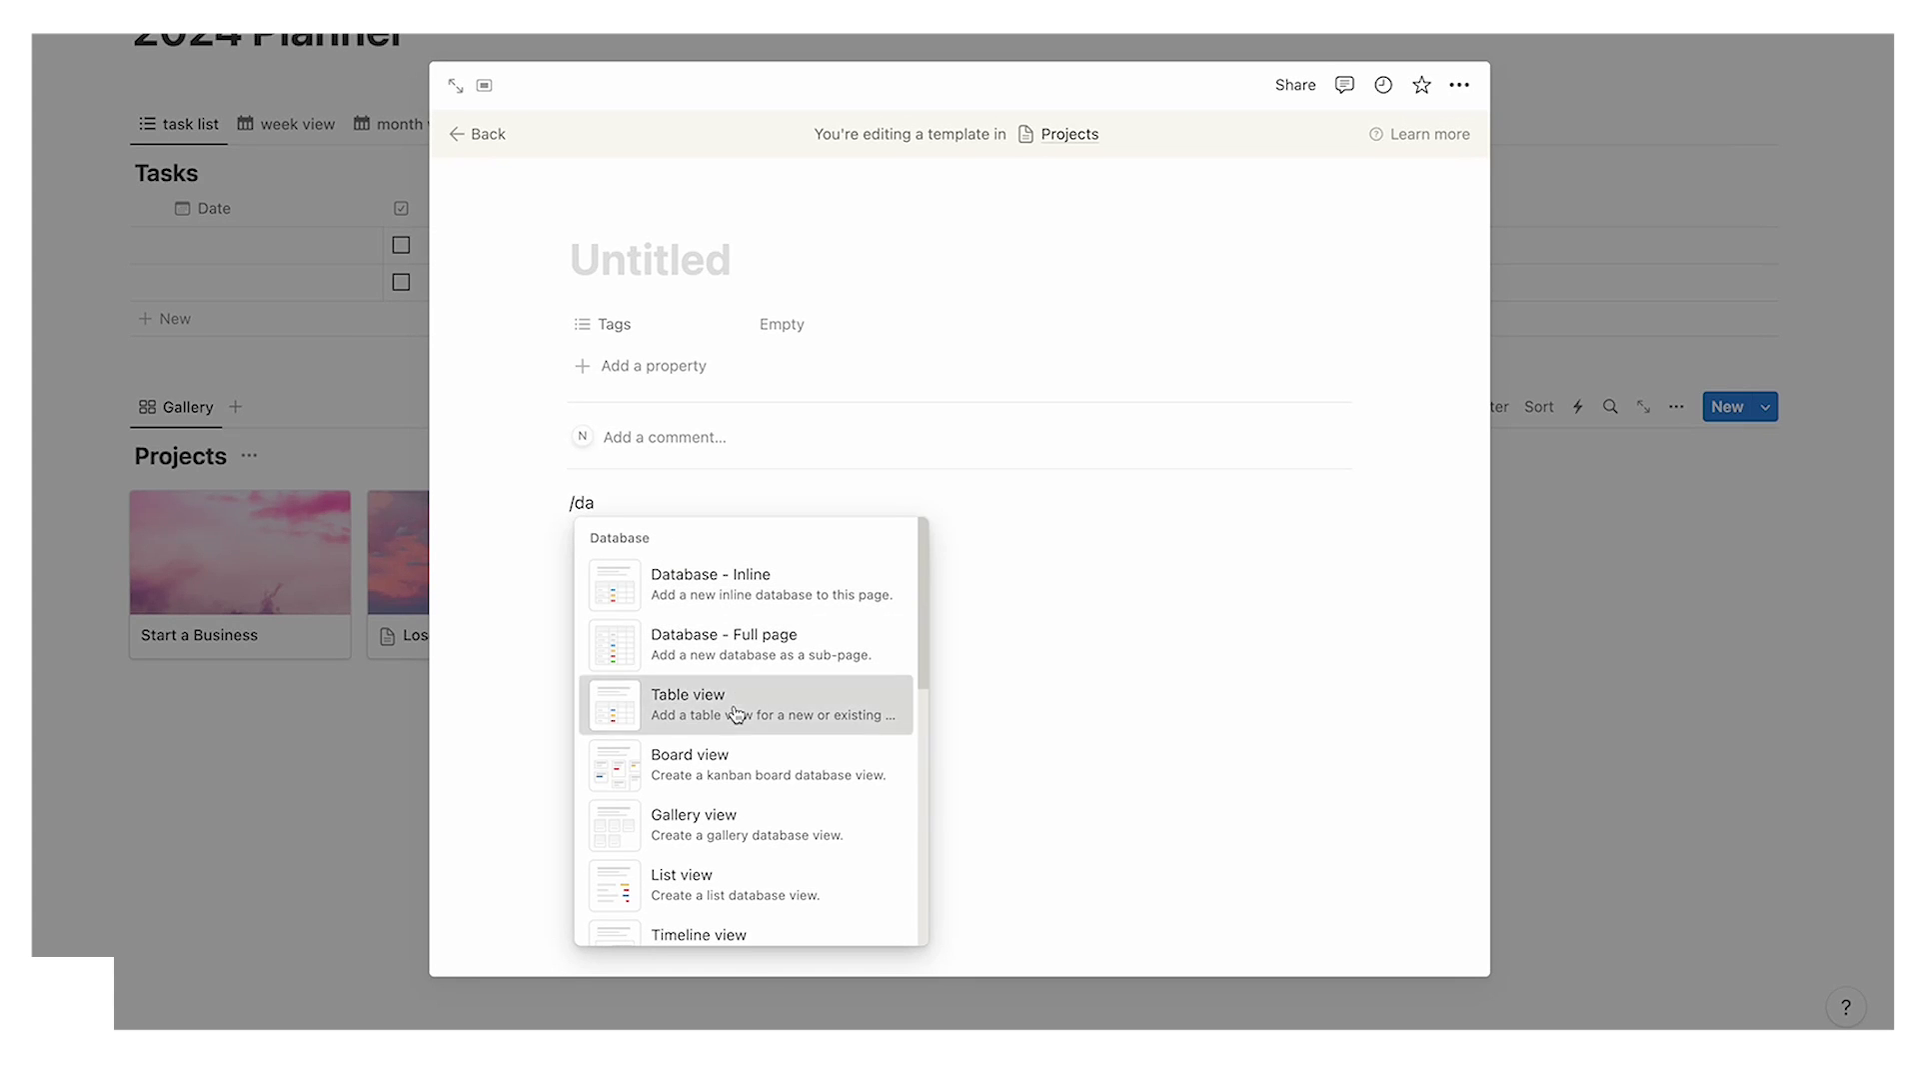
left_click(736, 713)
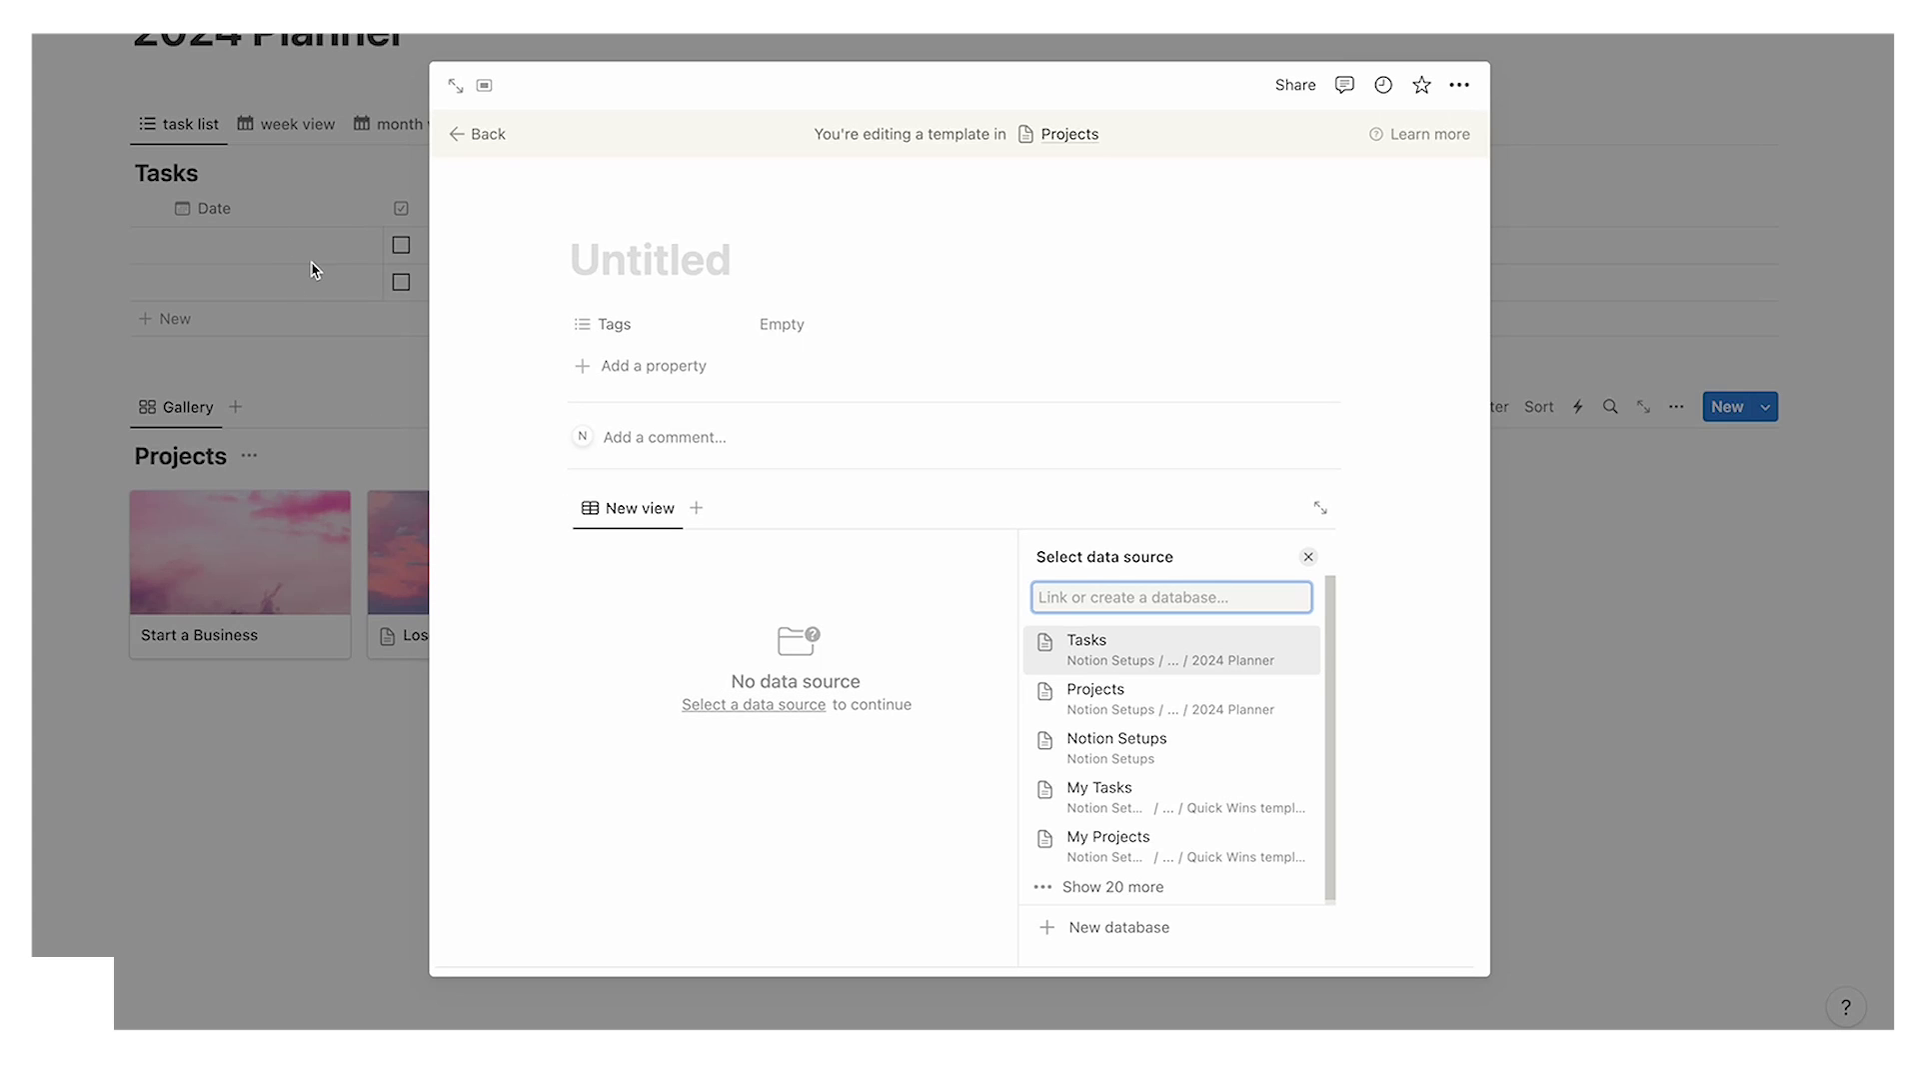
left_click(1120, 655)
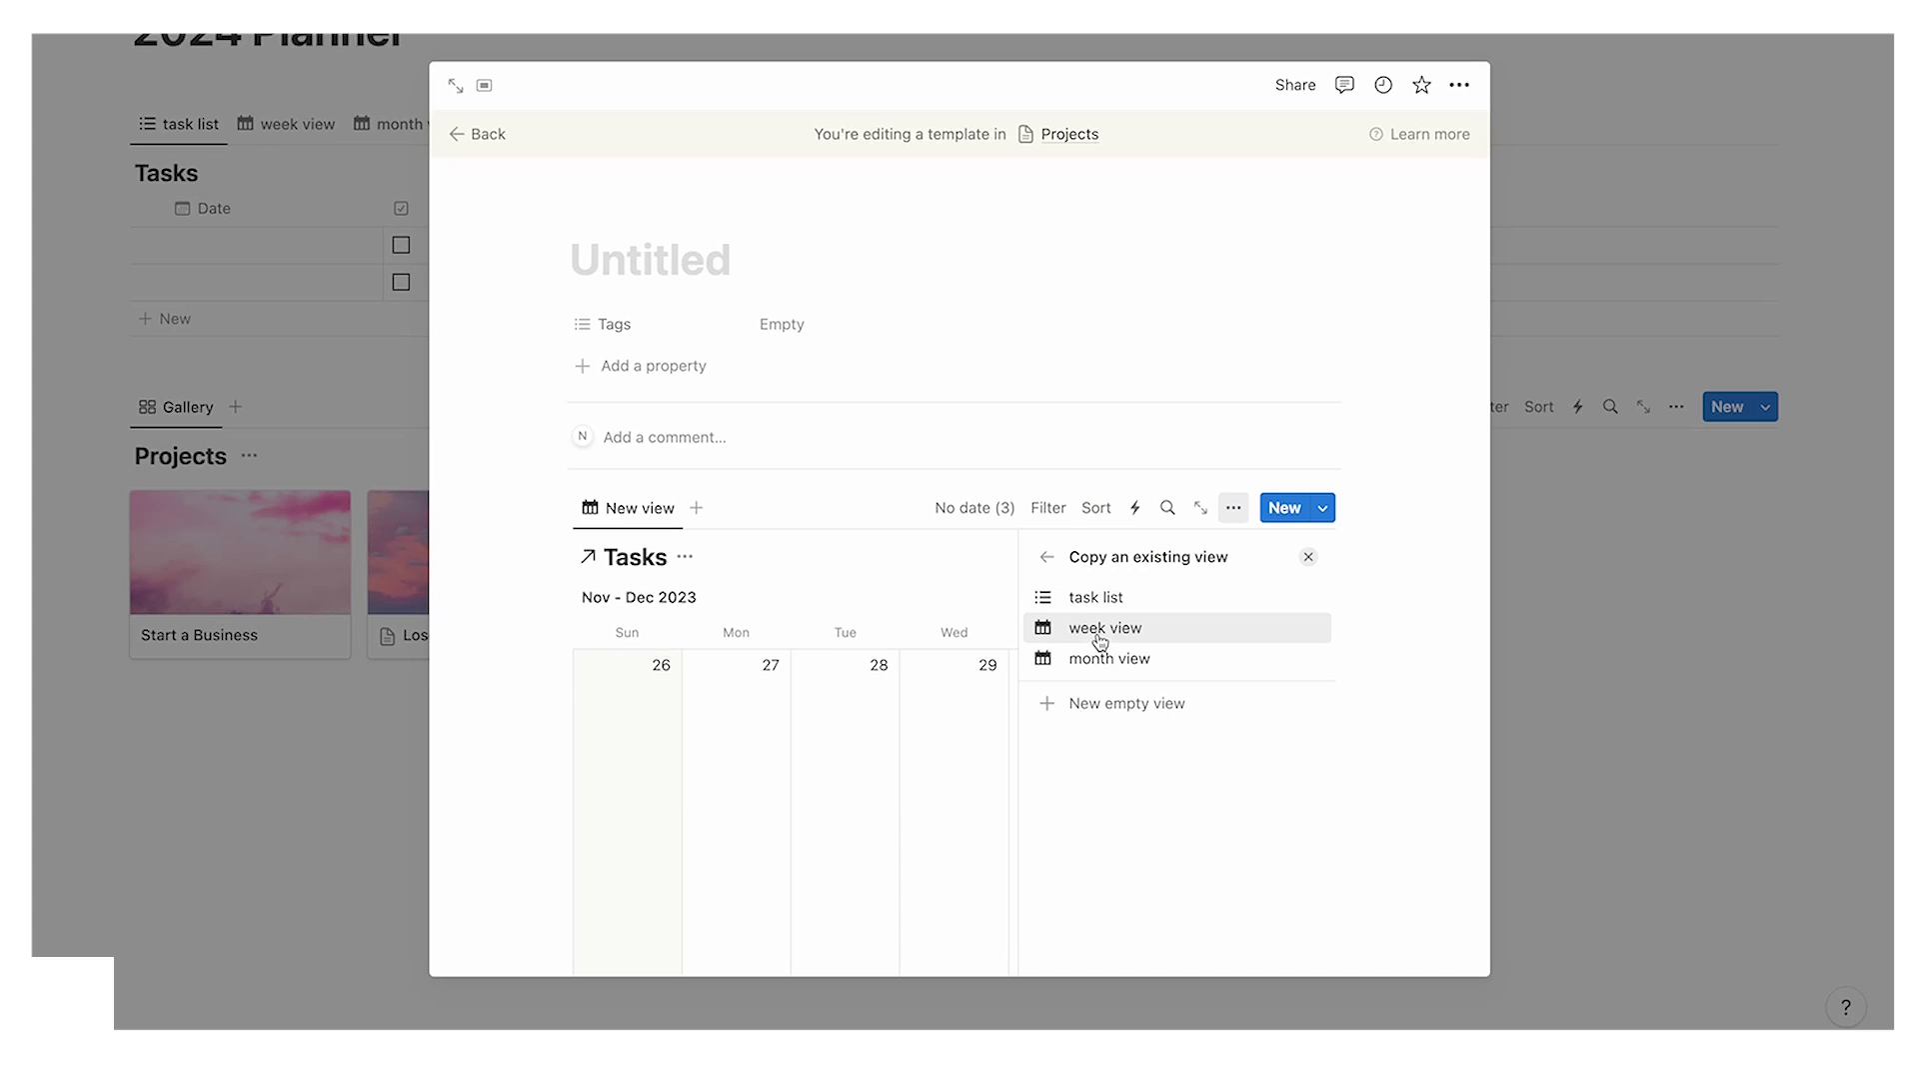
left_click(1176, 609)
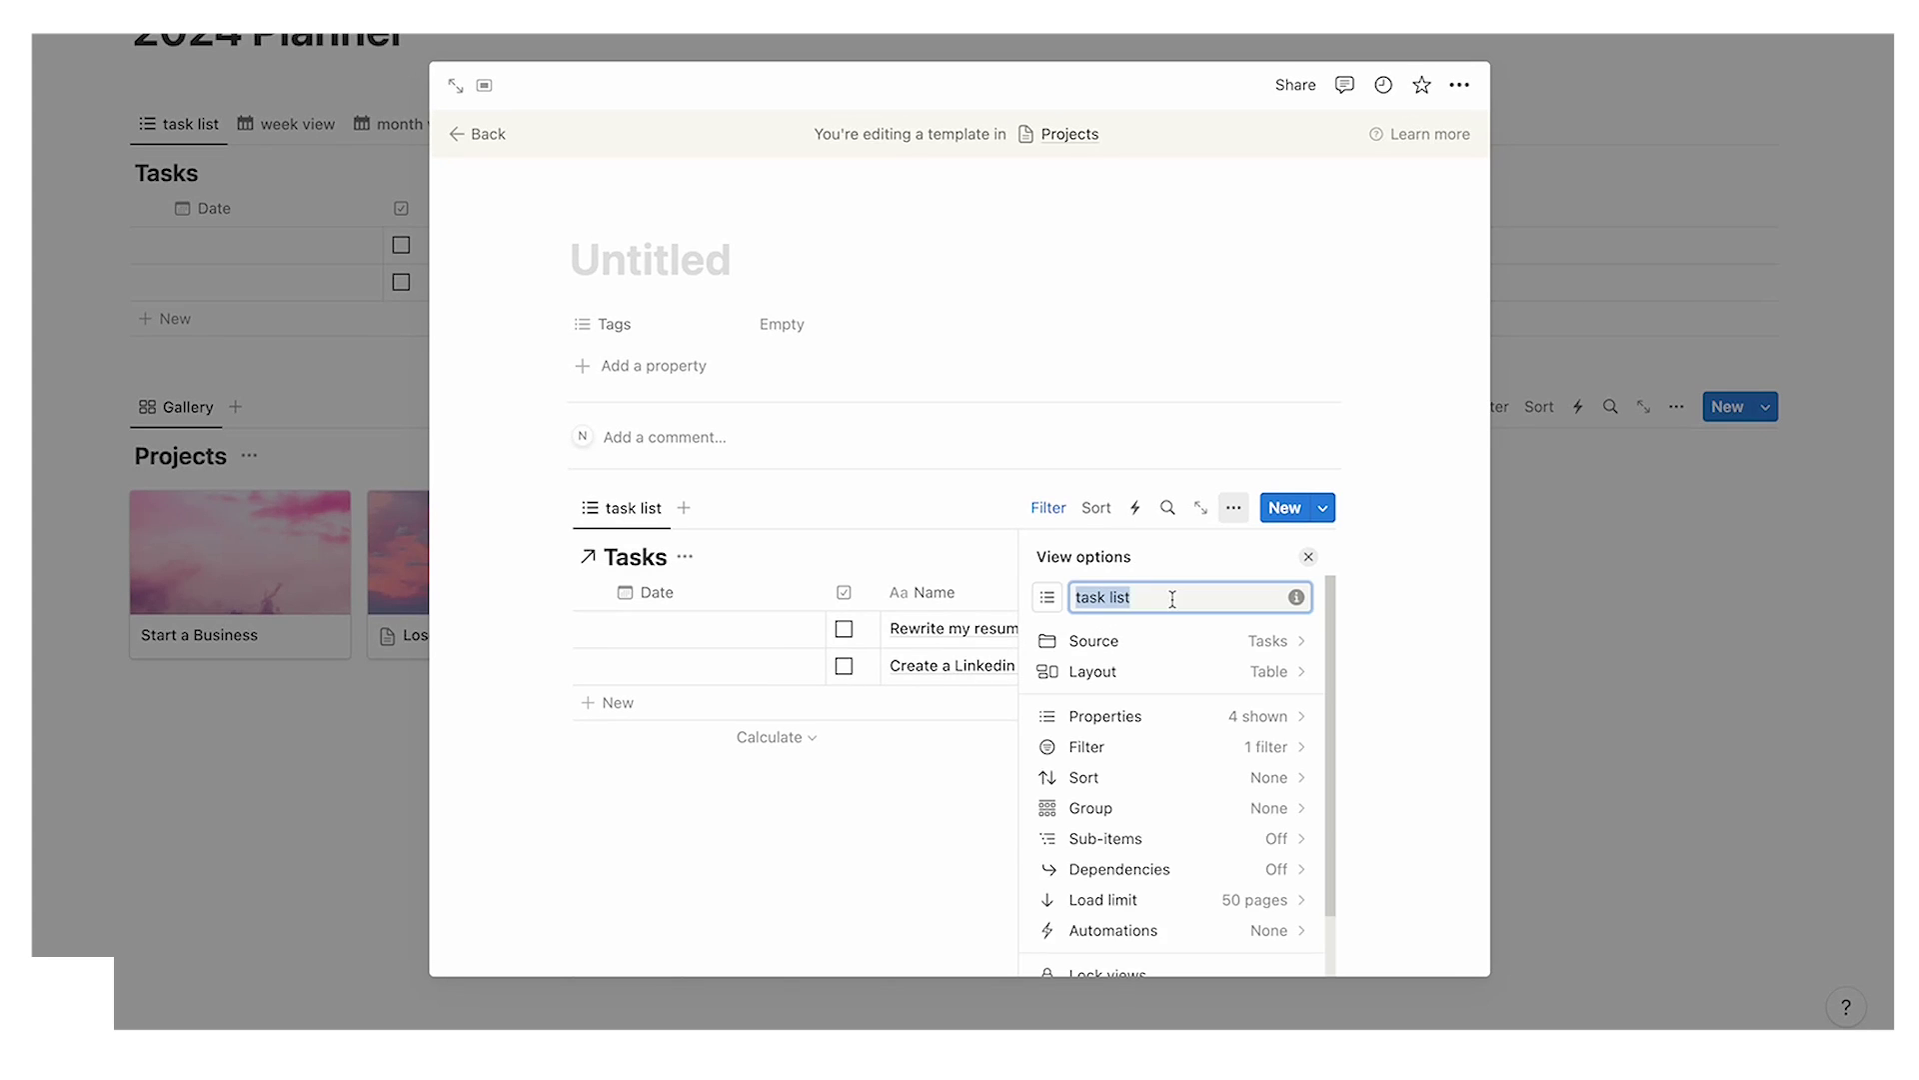
left_click(1306, 559)
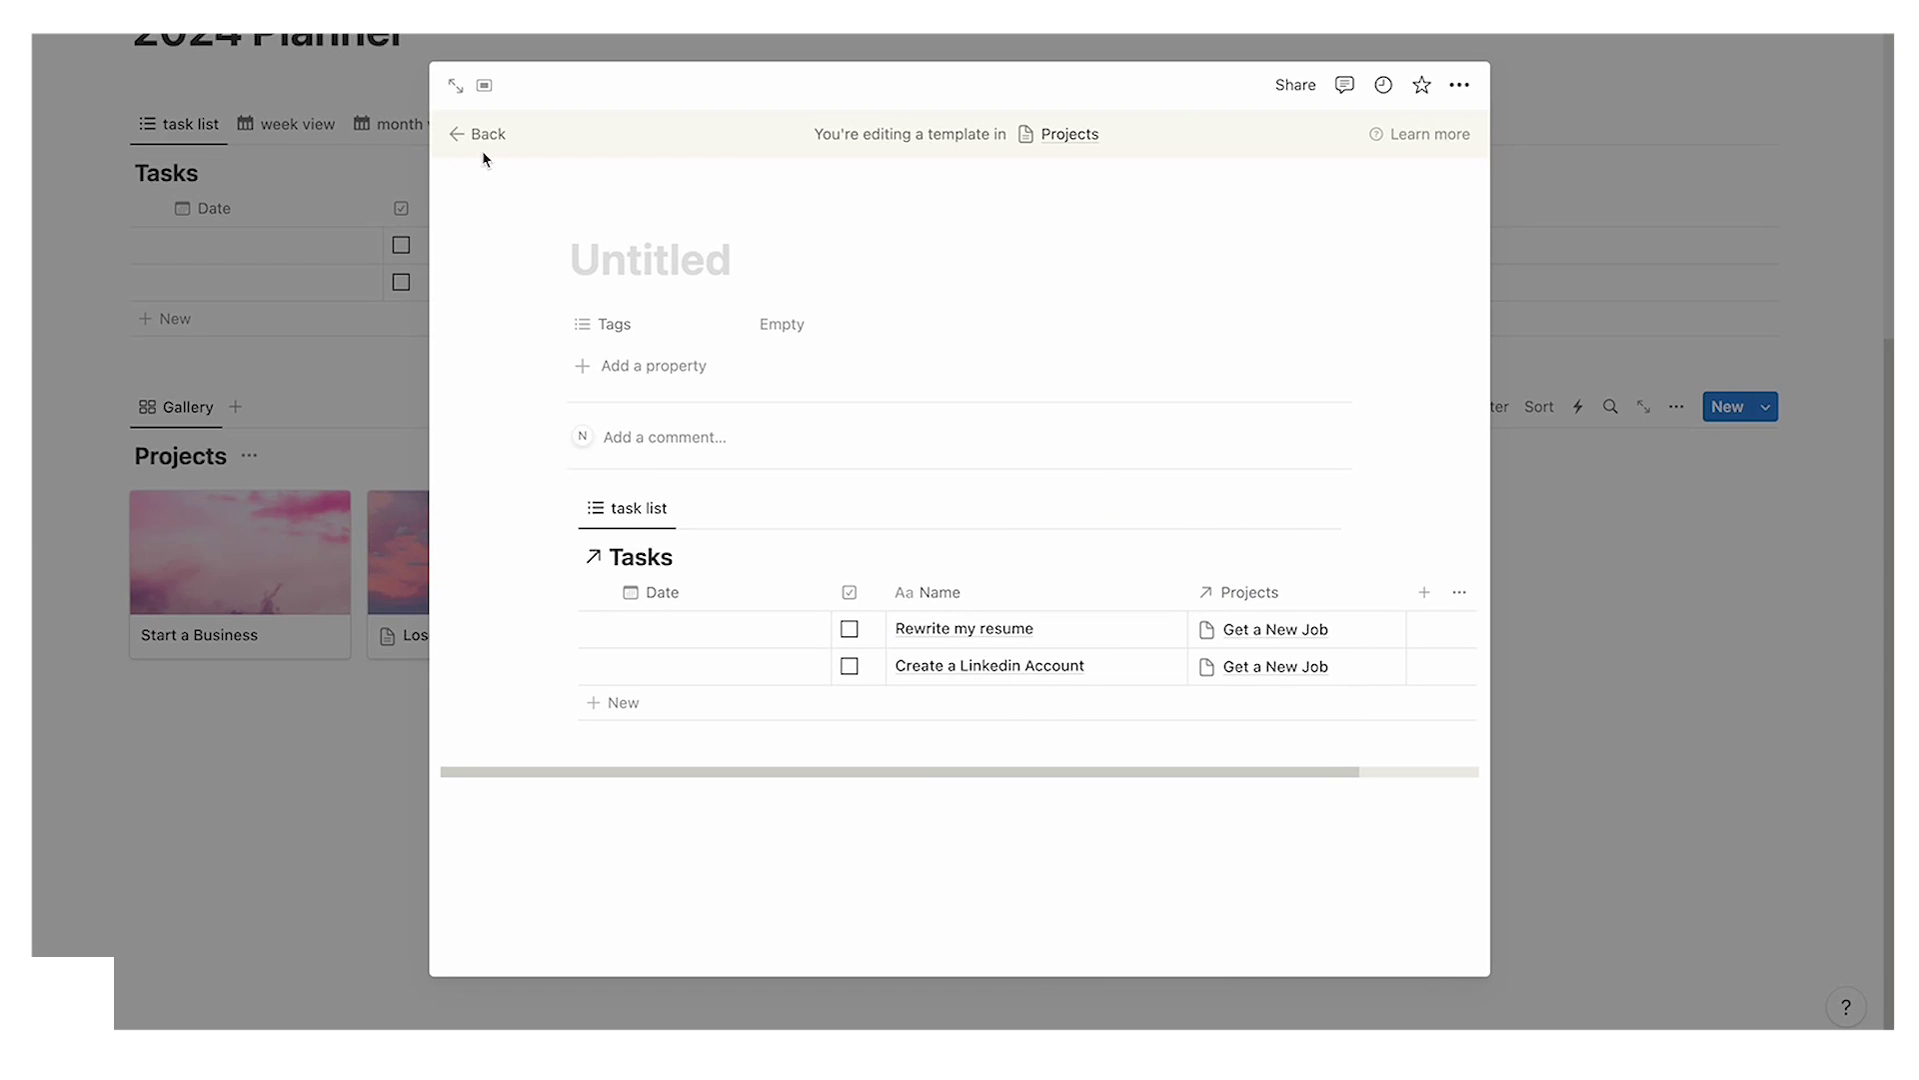
Step: Open the Projects template as a full page and title it "New Project"
left_click(452, 88)
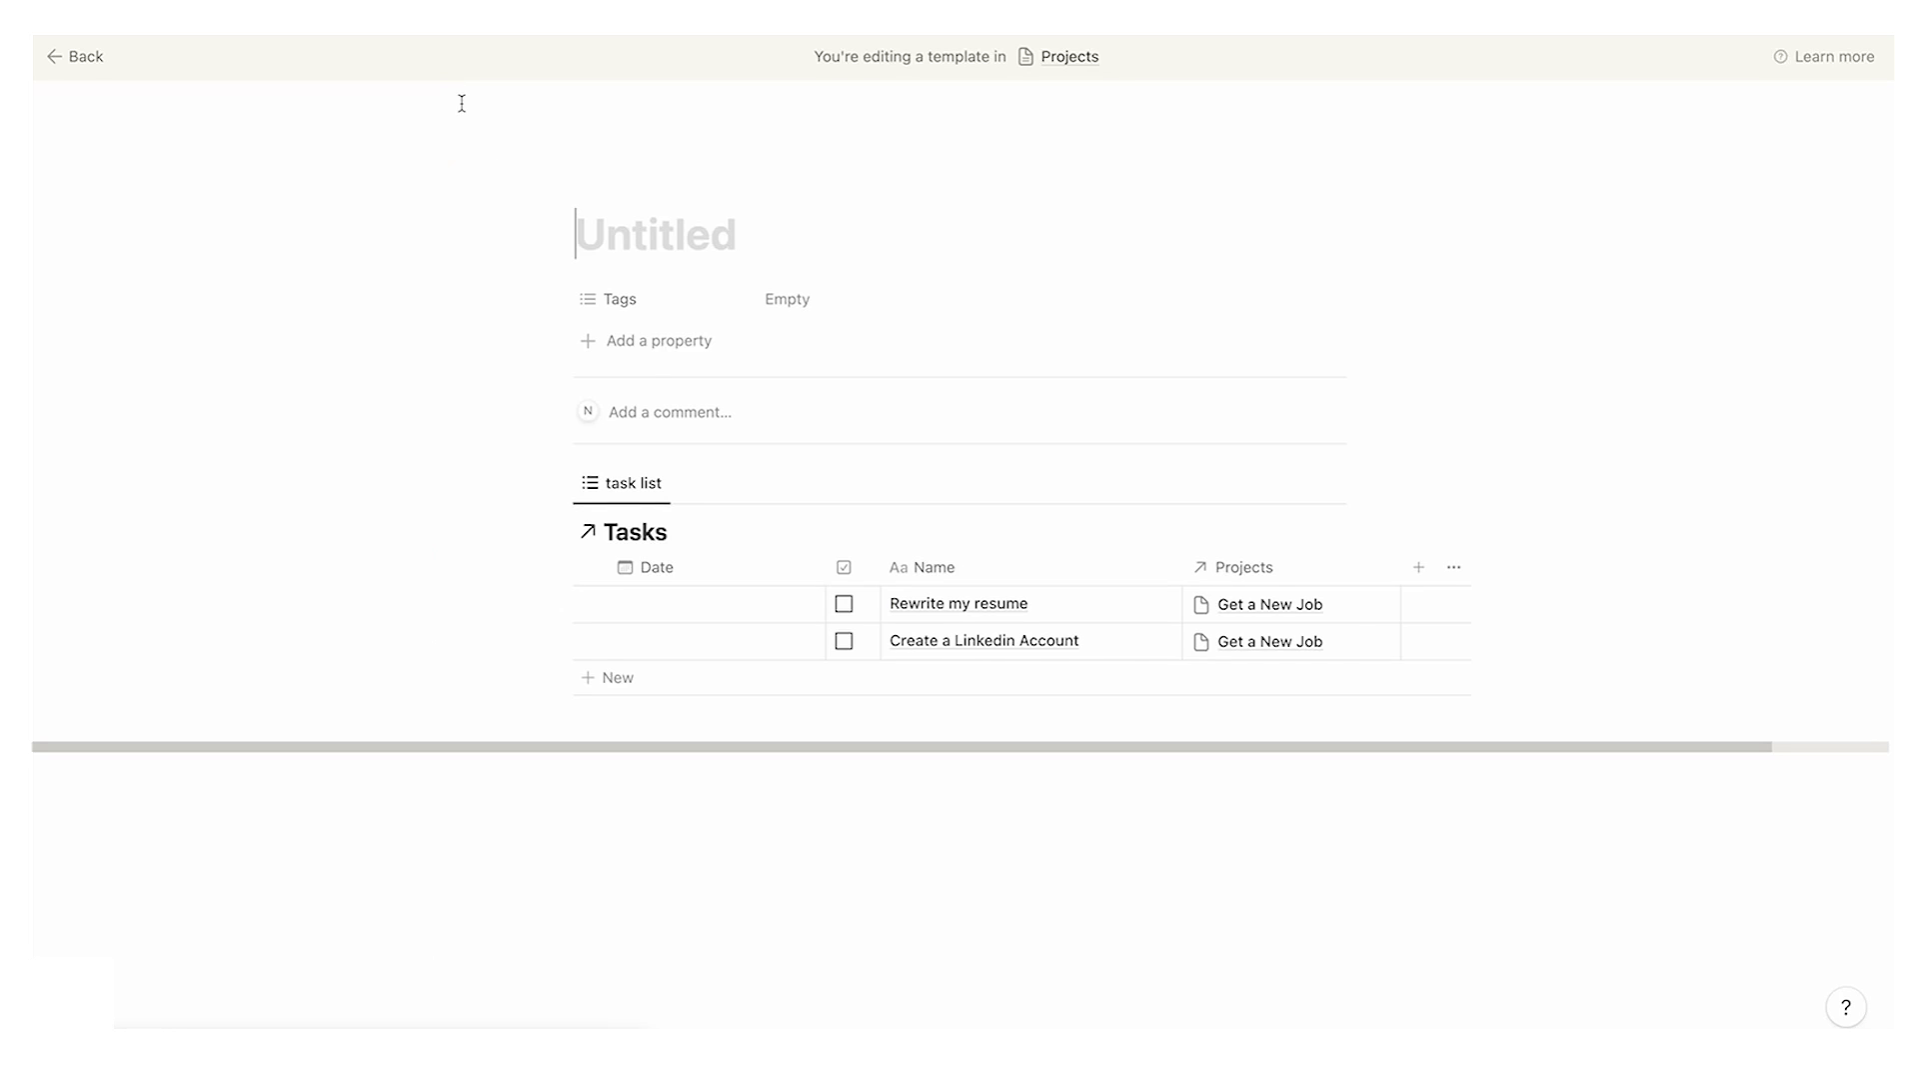
left_click(573, 199)
type("New Project")
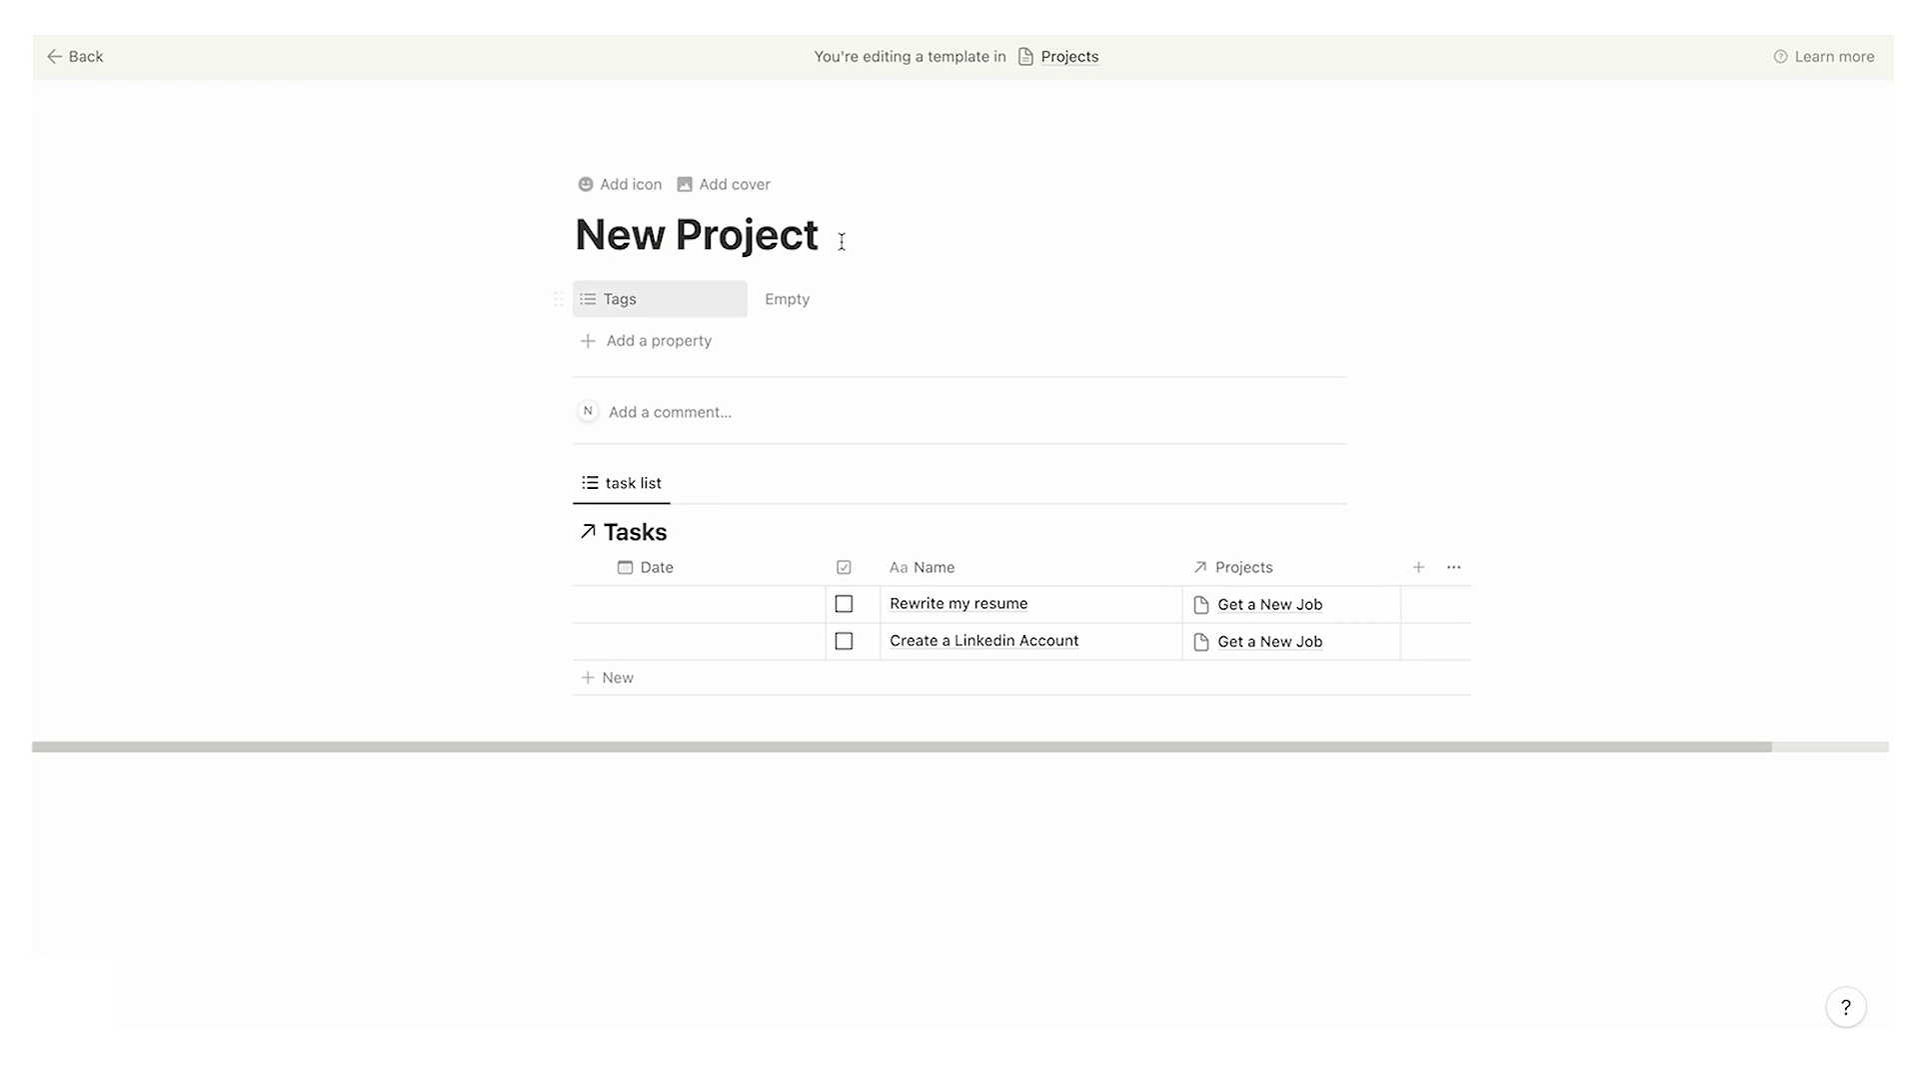
Step: Give the New Project template a solid dark circle icon, found by searching the icons for "circle"
left_click(589, 187)
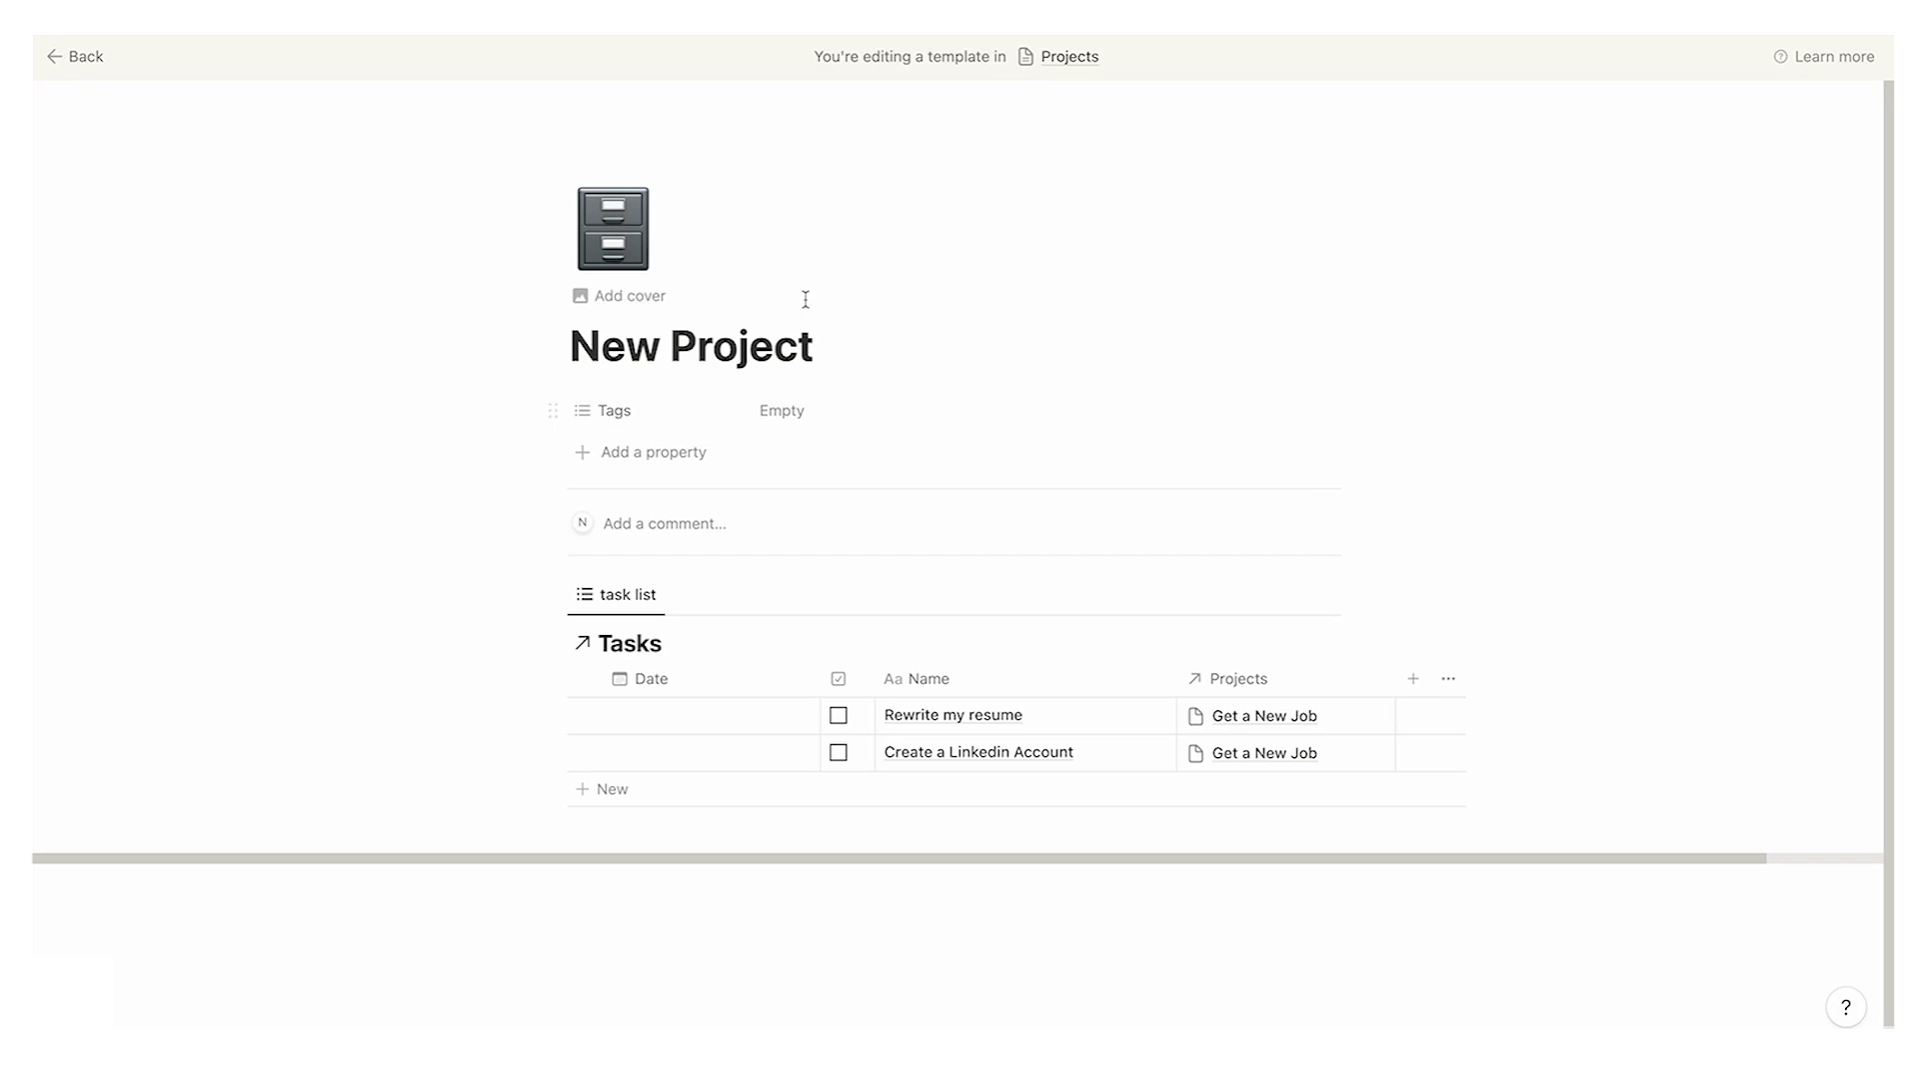
left_click(613, 227)
left_click(490, 298)
type("circle")
left_click(421, 402)
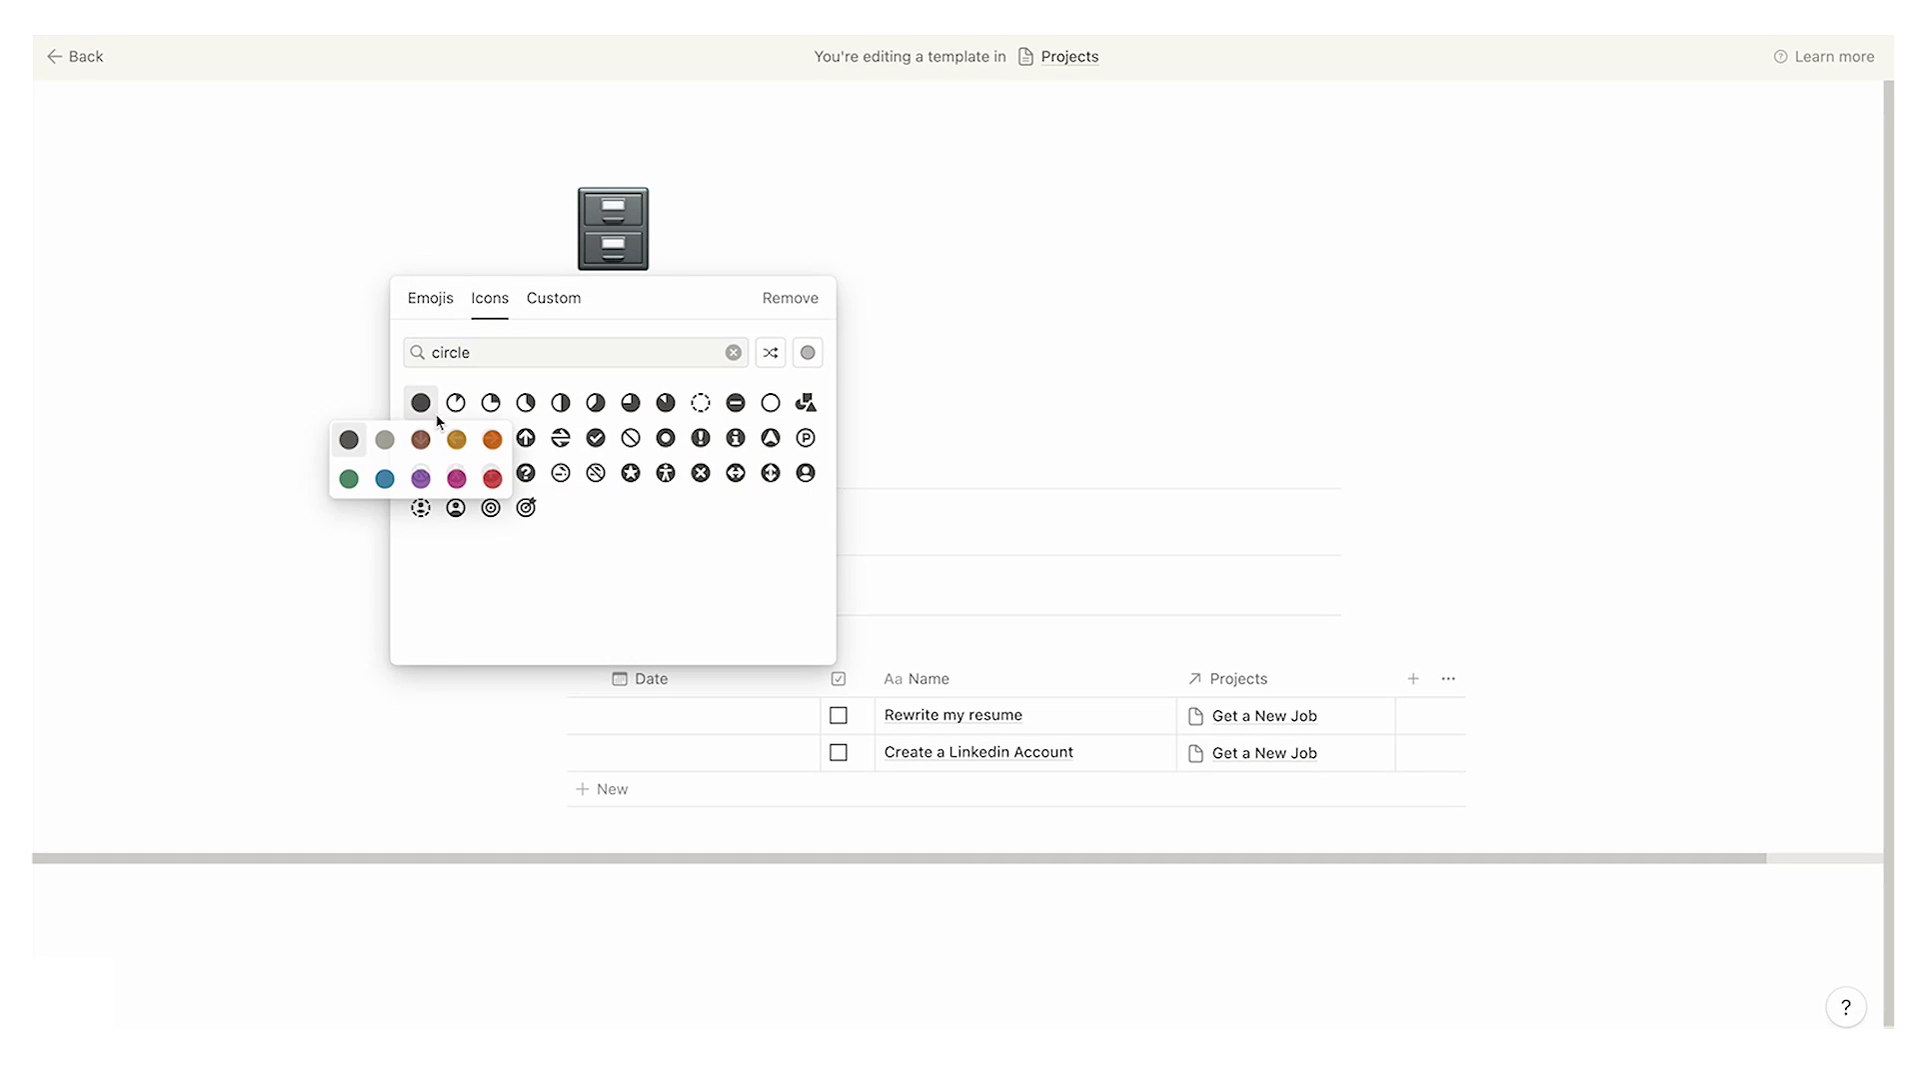
left_click(348, 440)
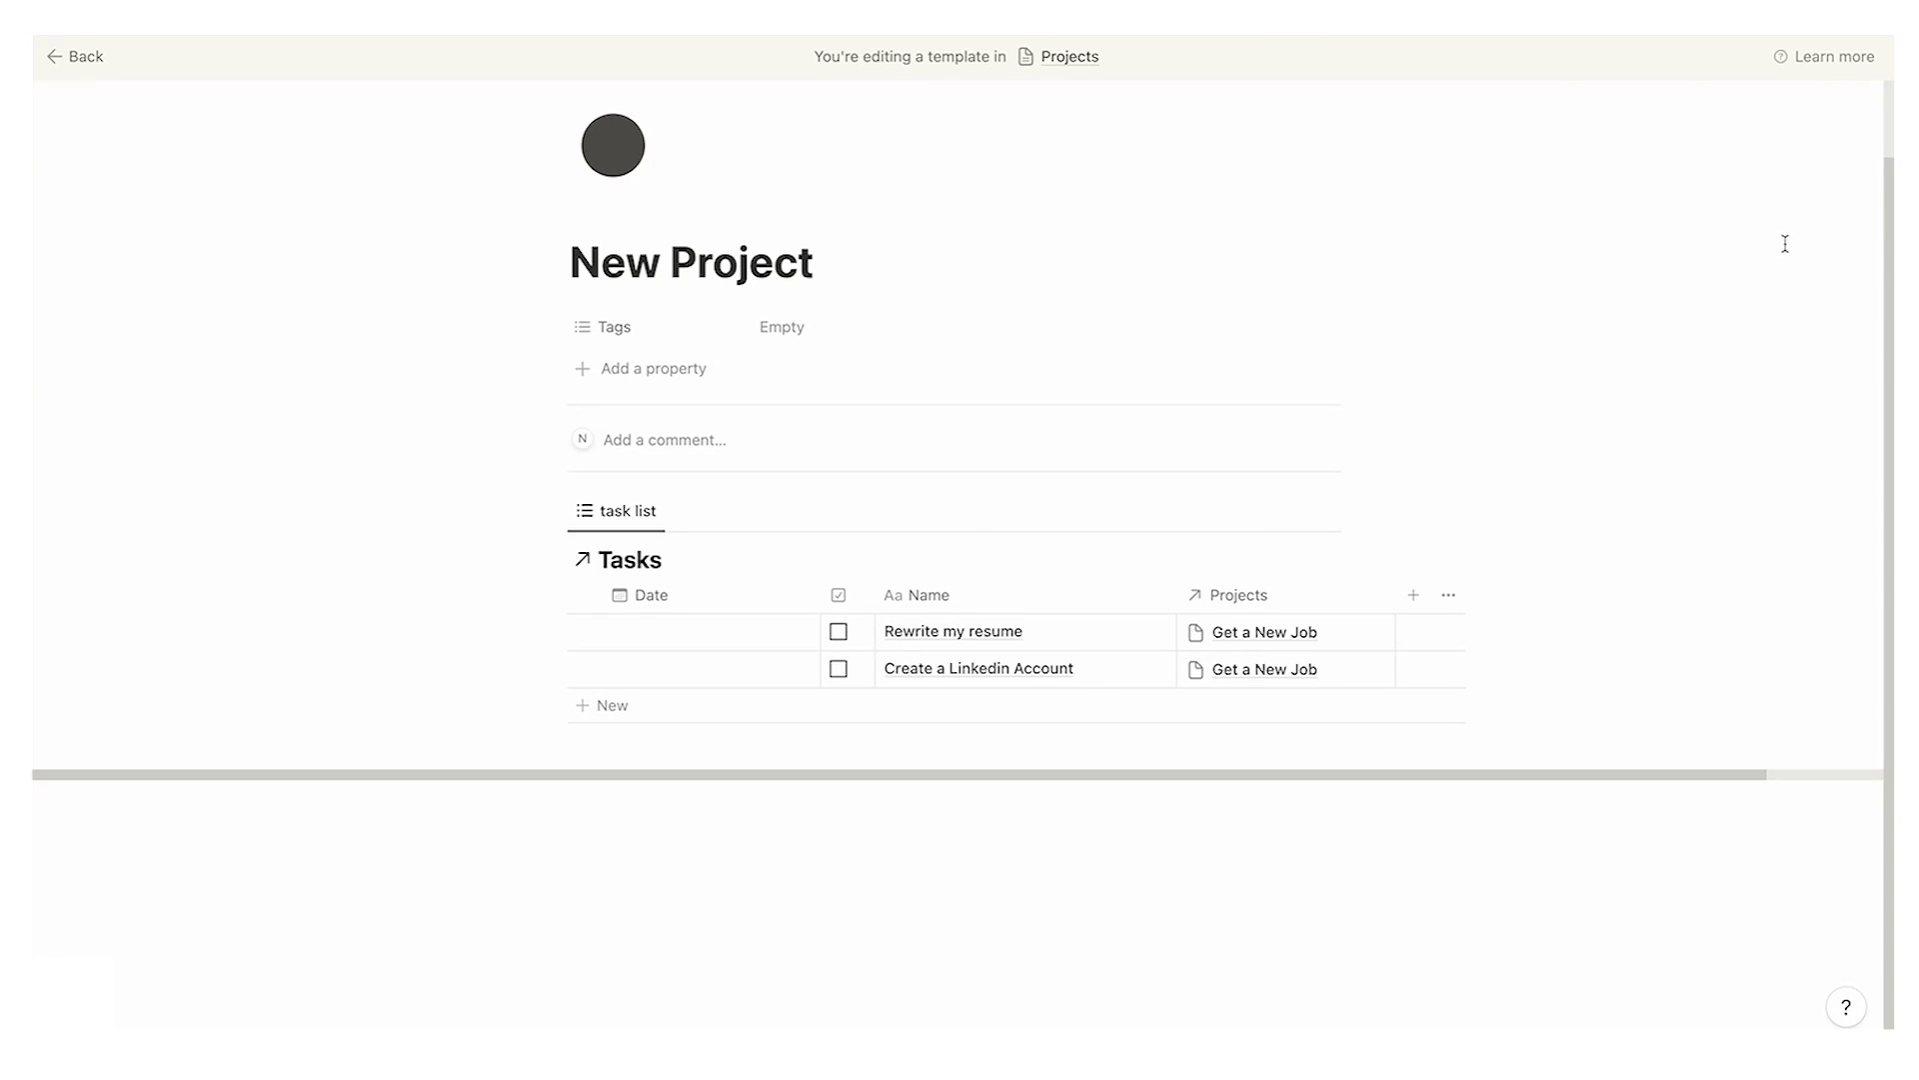
Step: Turn on full width for the New Project template page
left_click(1867, 10)
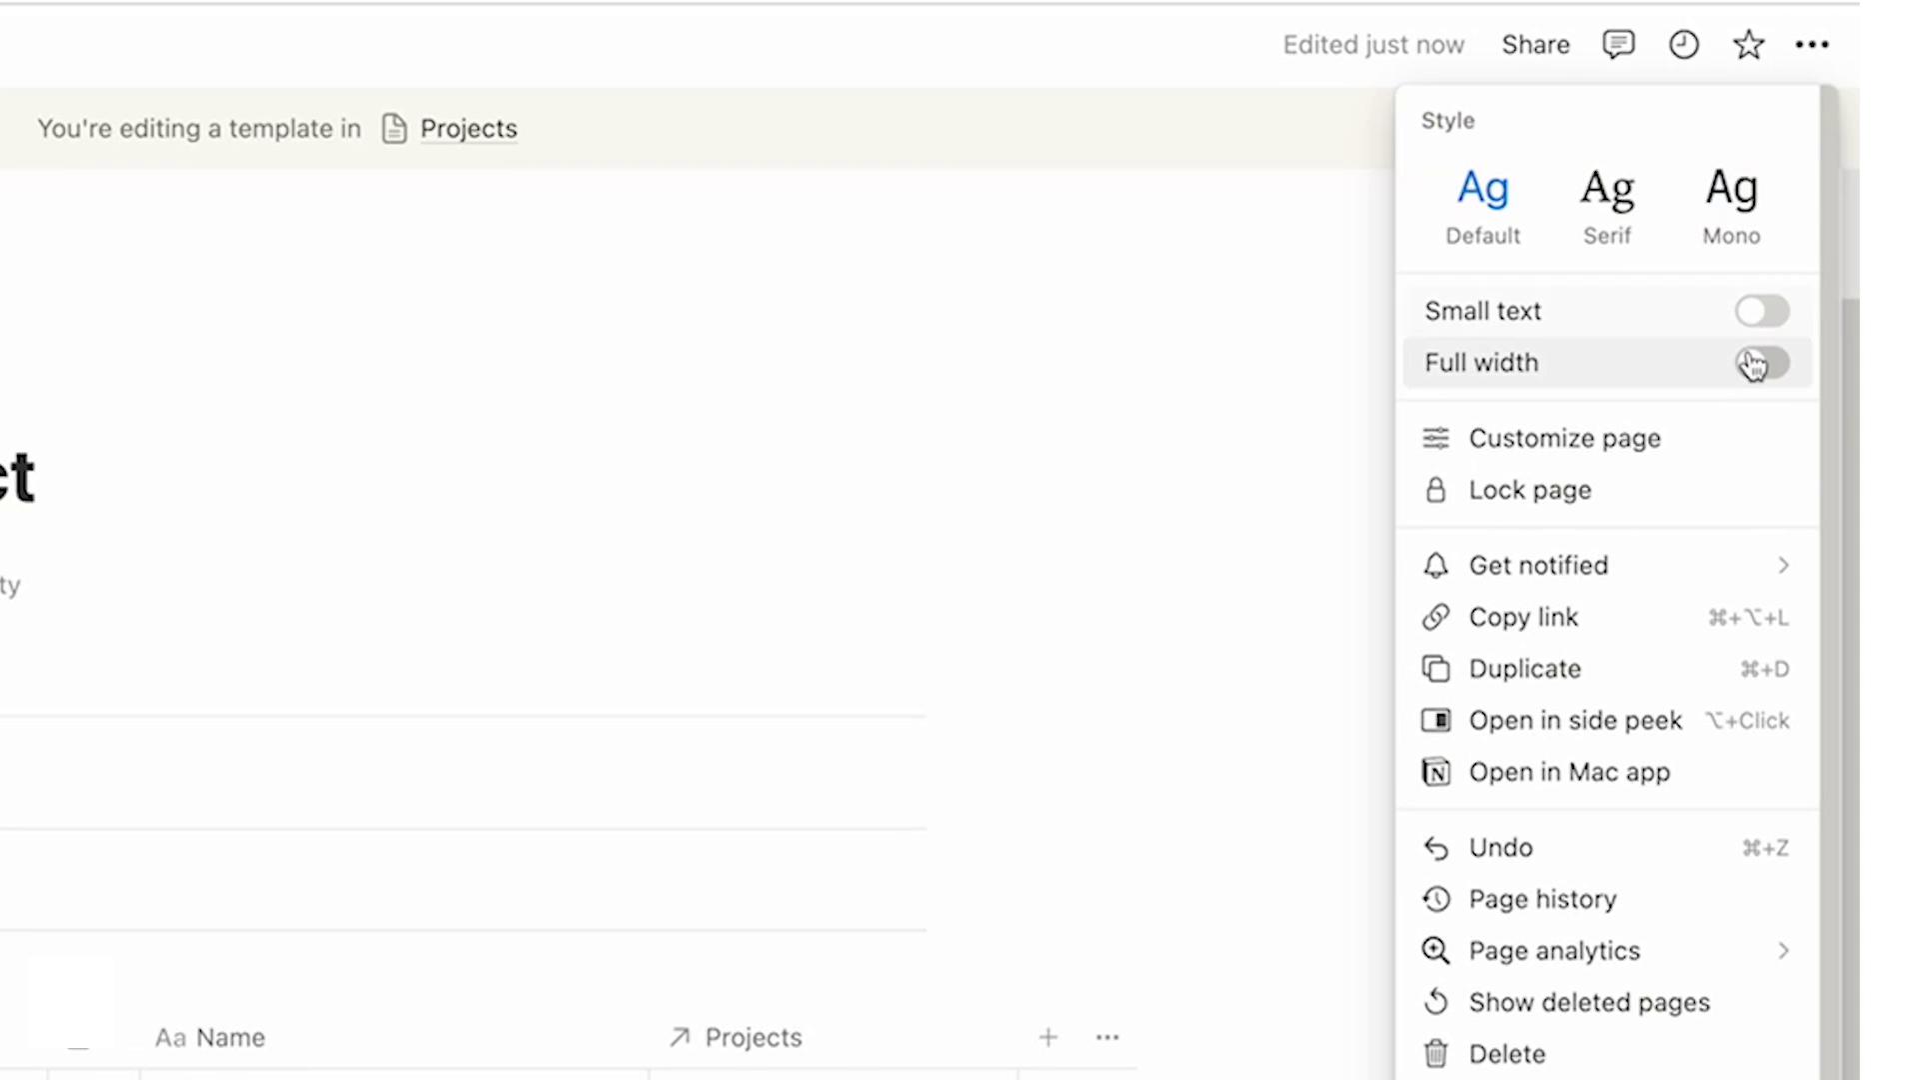
left_click(1761, 363)
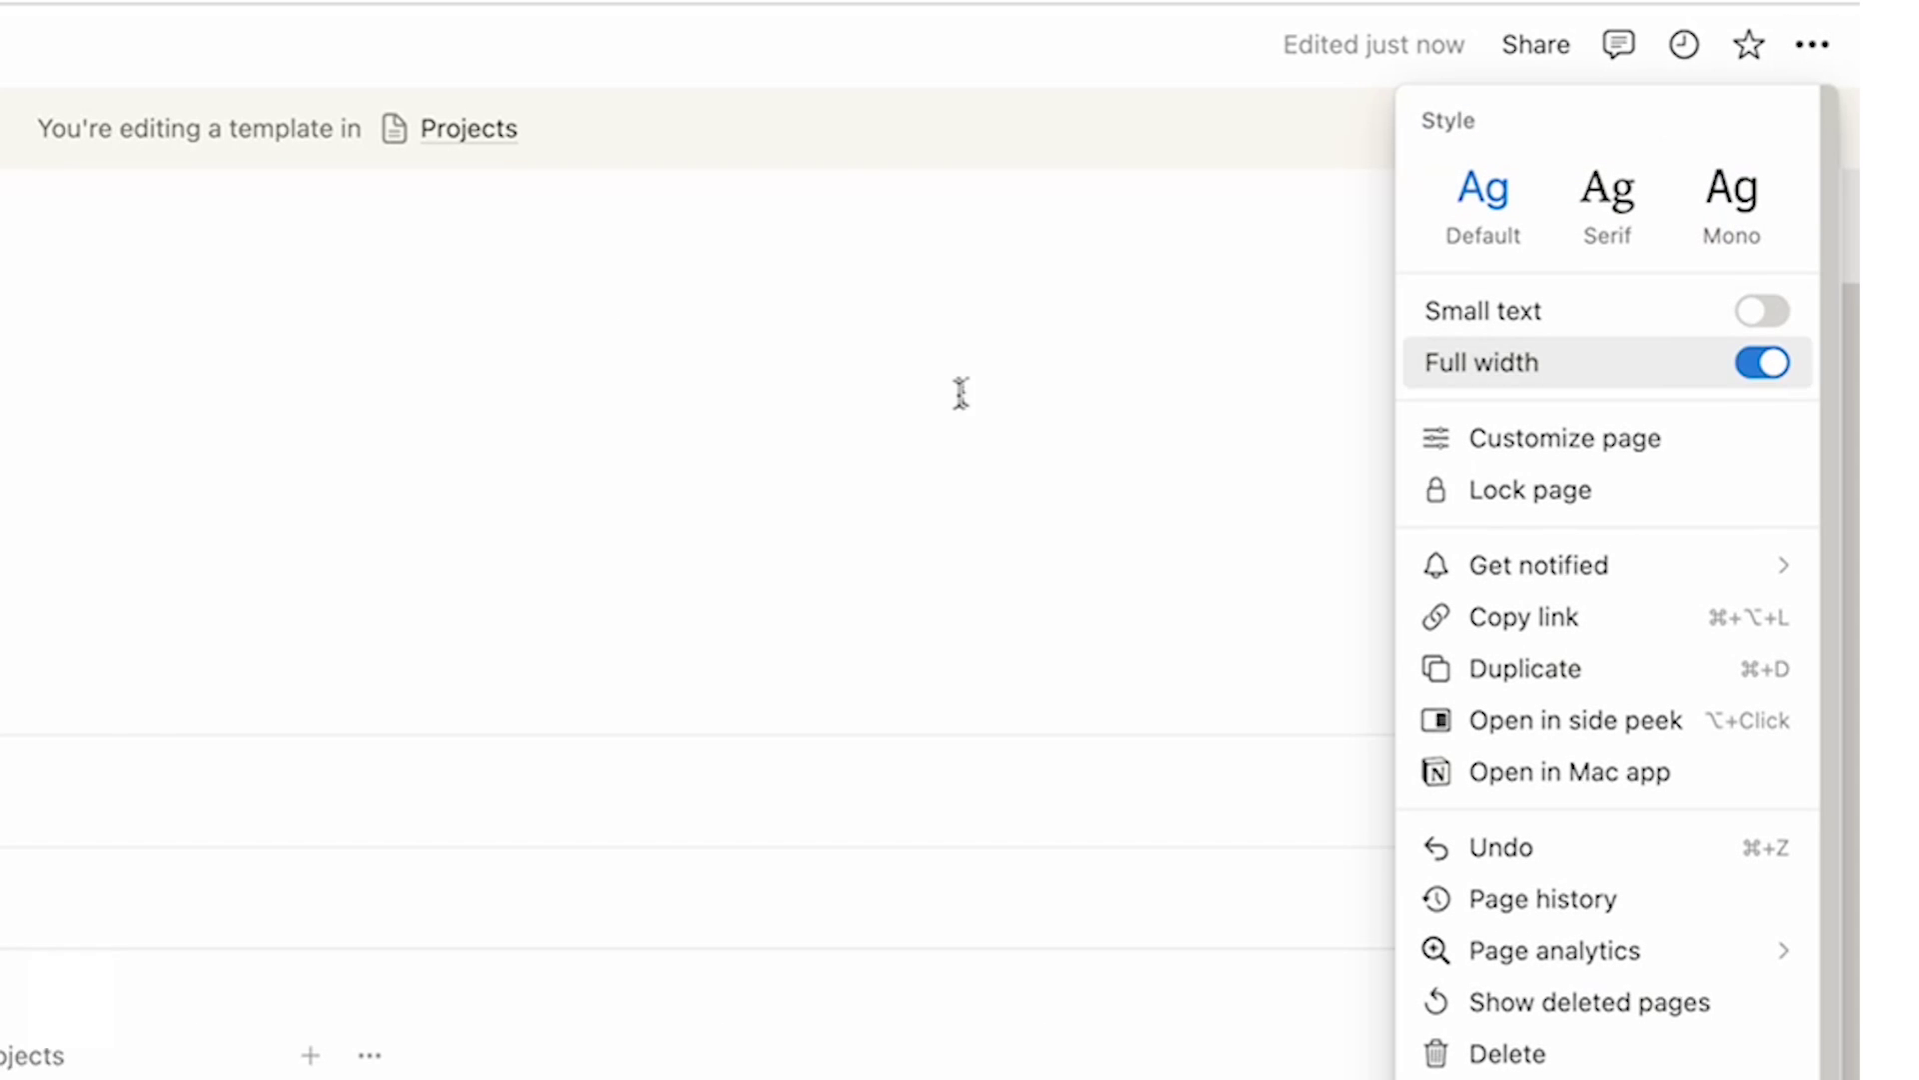
left_click(960, 394)
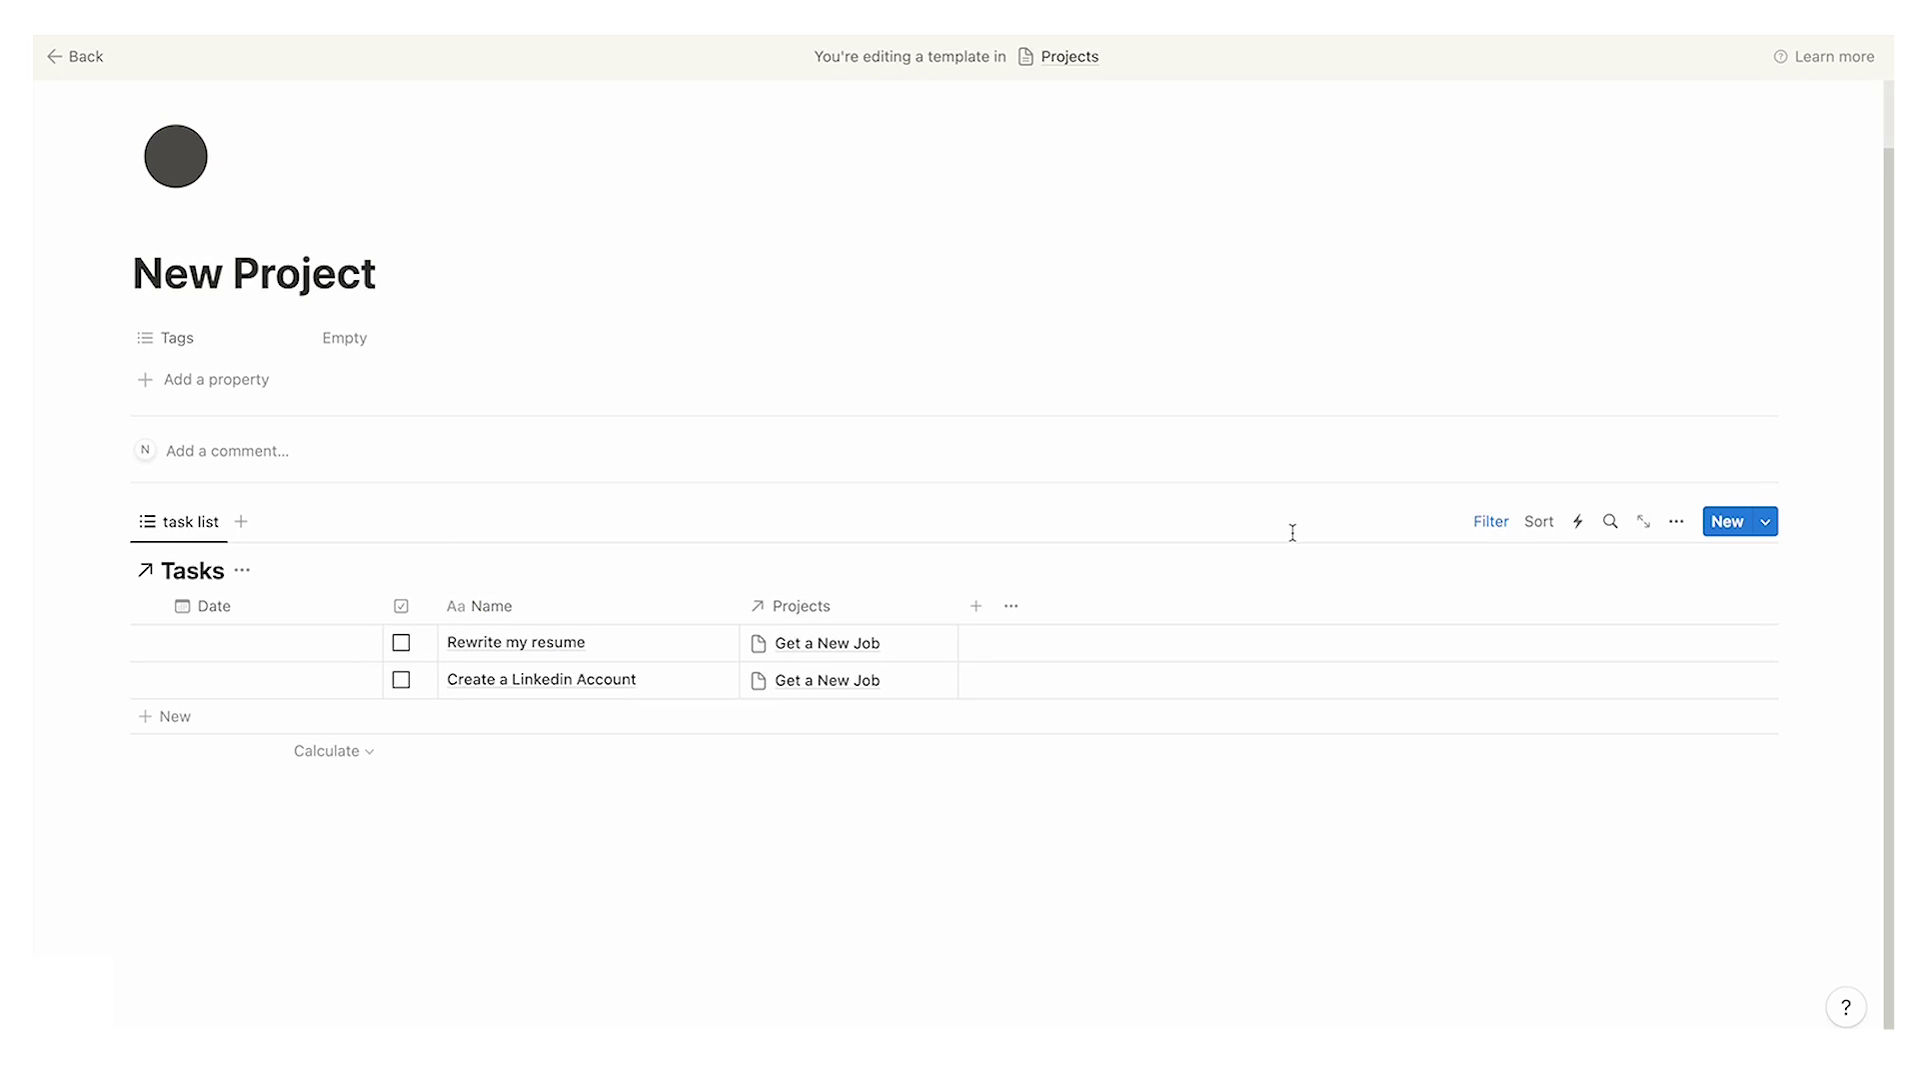
Step: Remove both filter rules, the empty Date rule and the unchecked checkbox rule, from the template's linked task list
left_click(1489, 521)
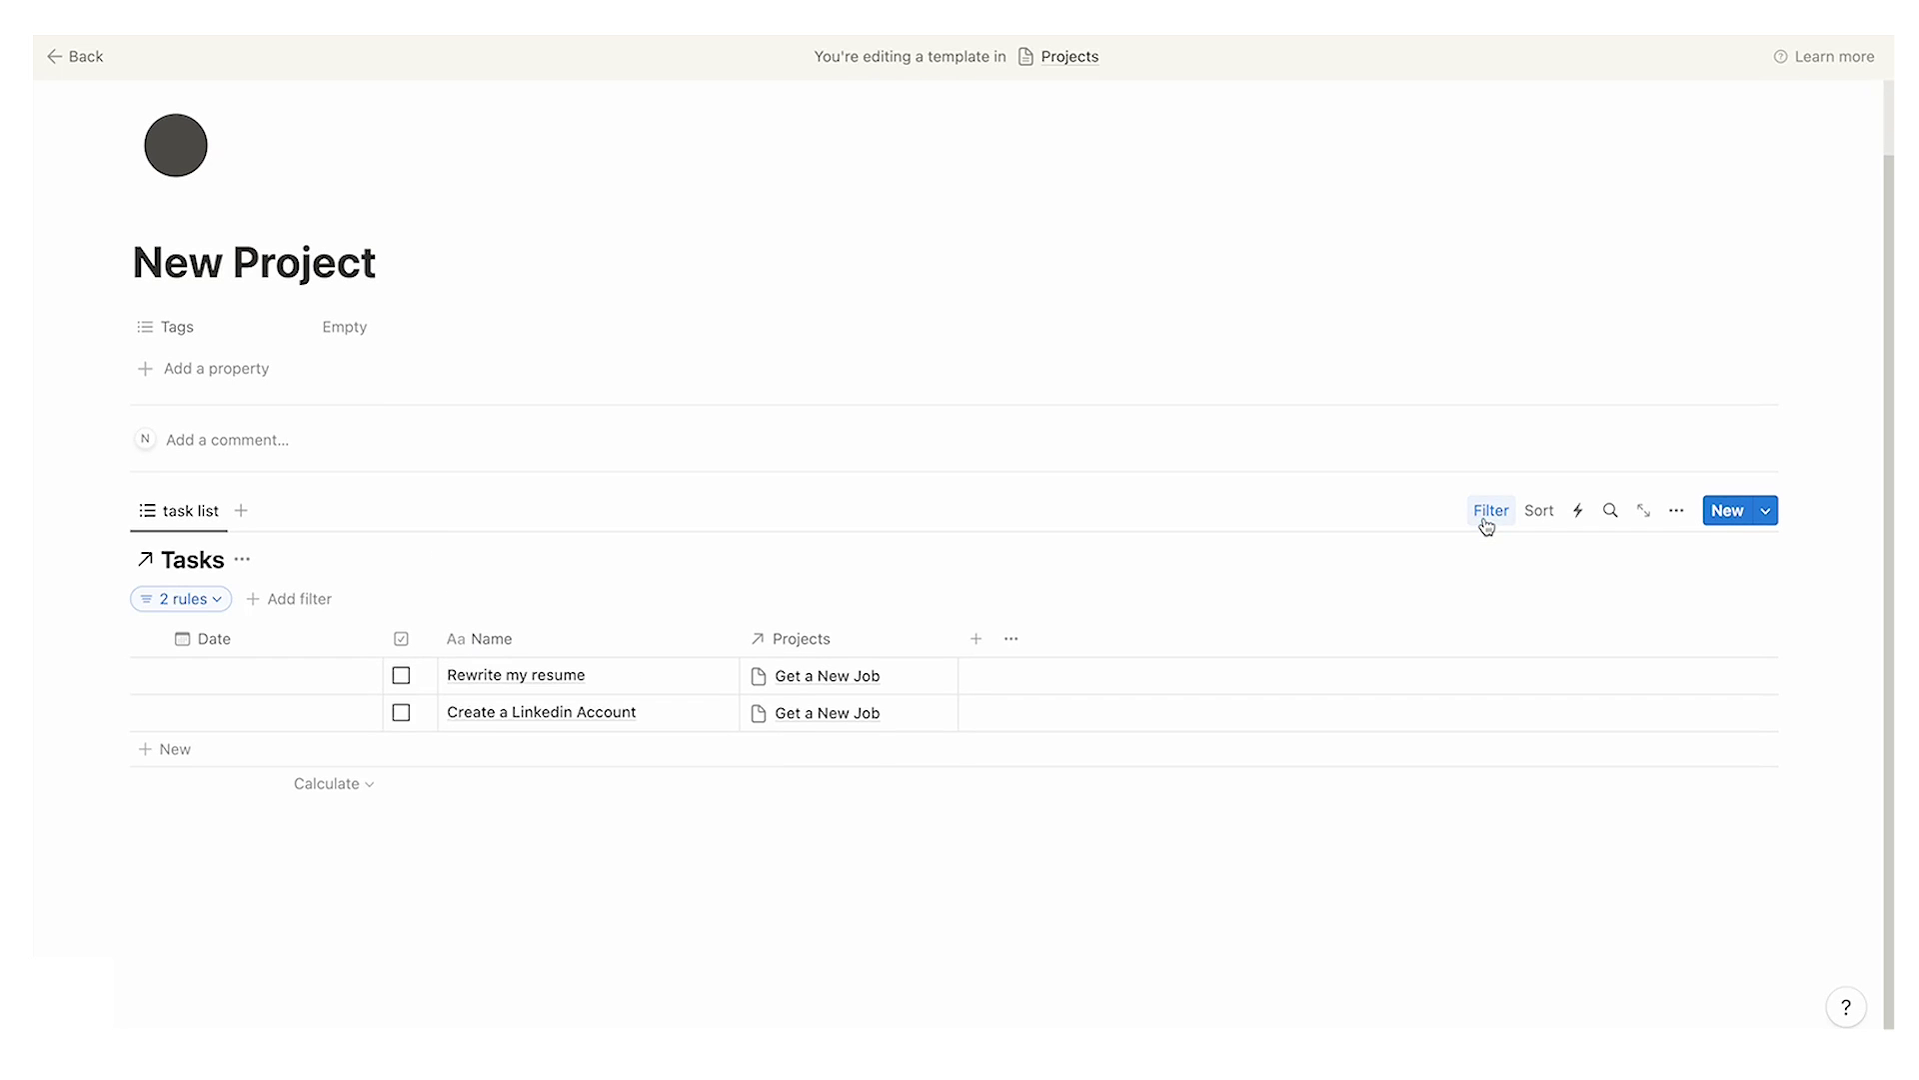
left_click(207, 613)
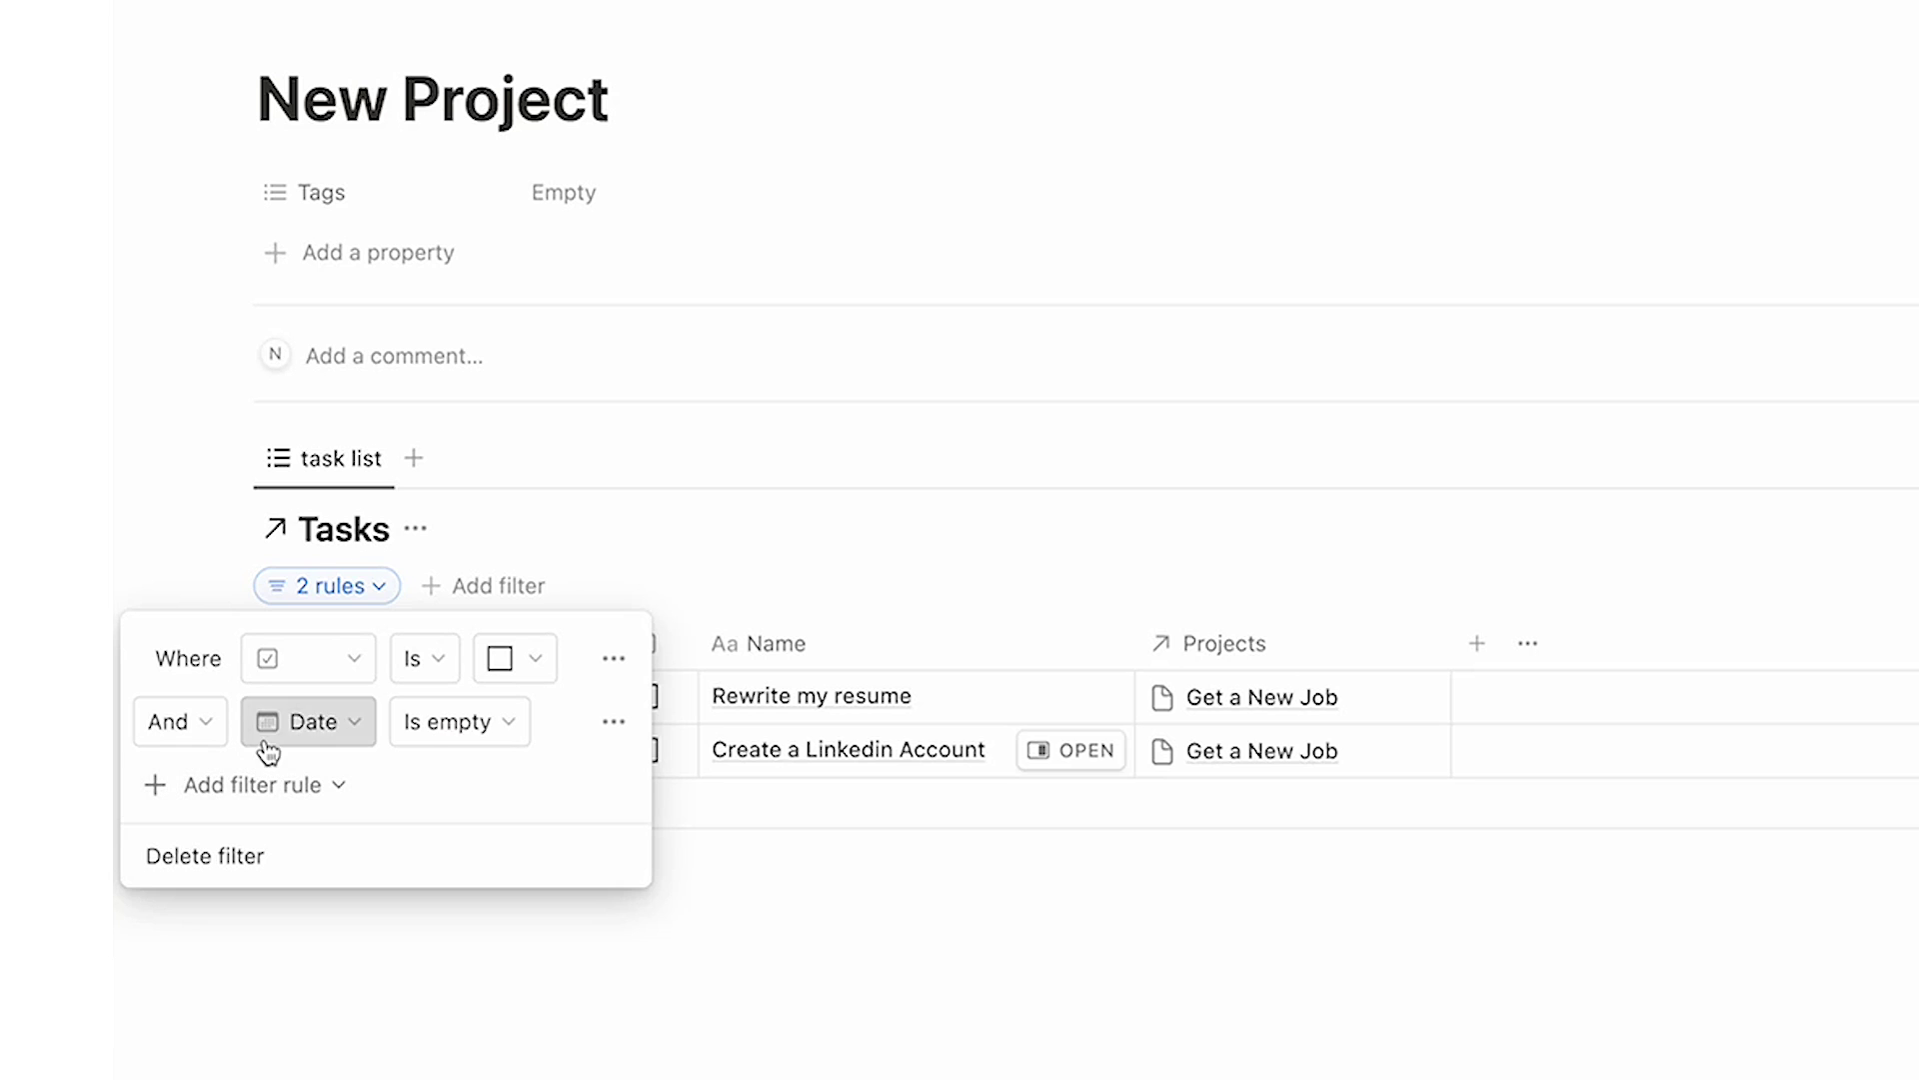
left_click(603, 730)
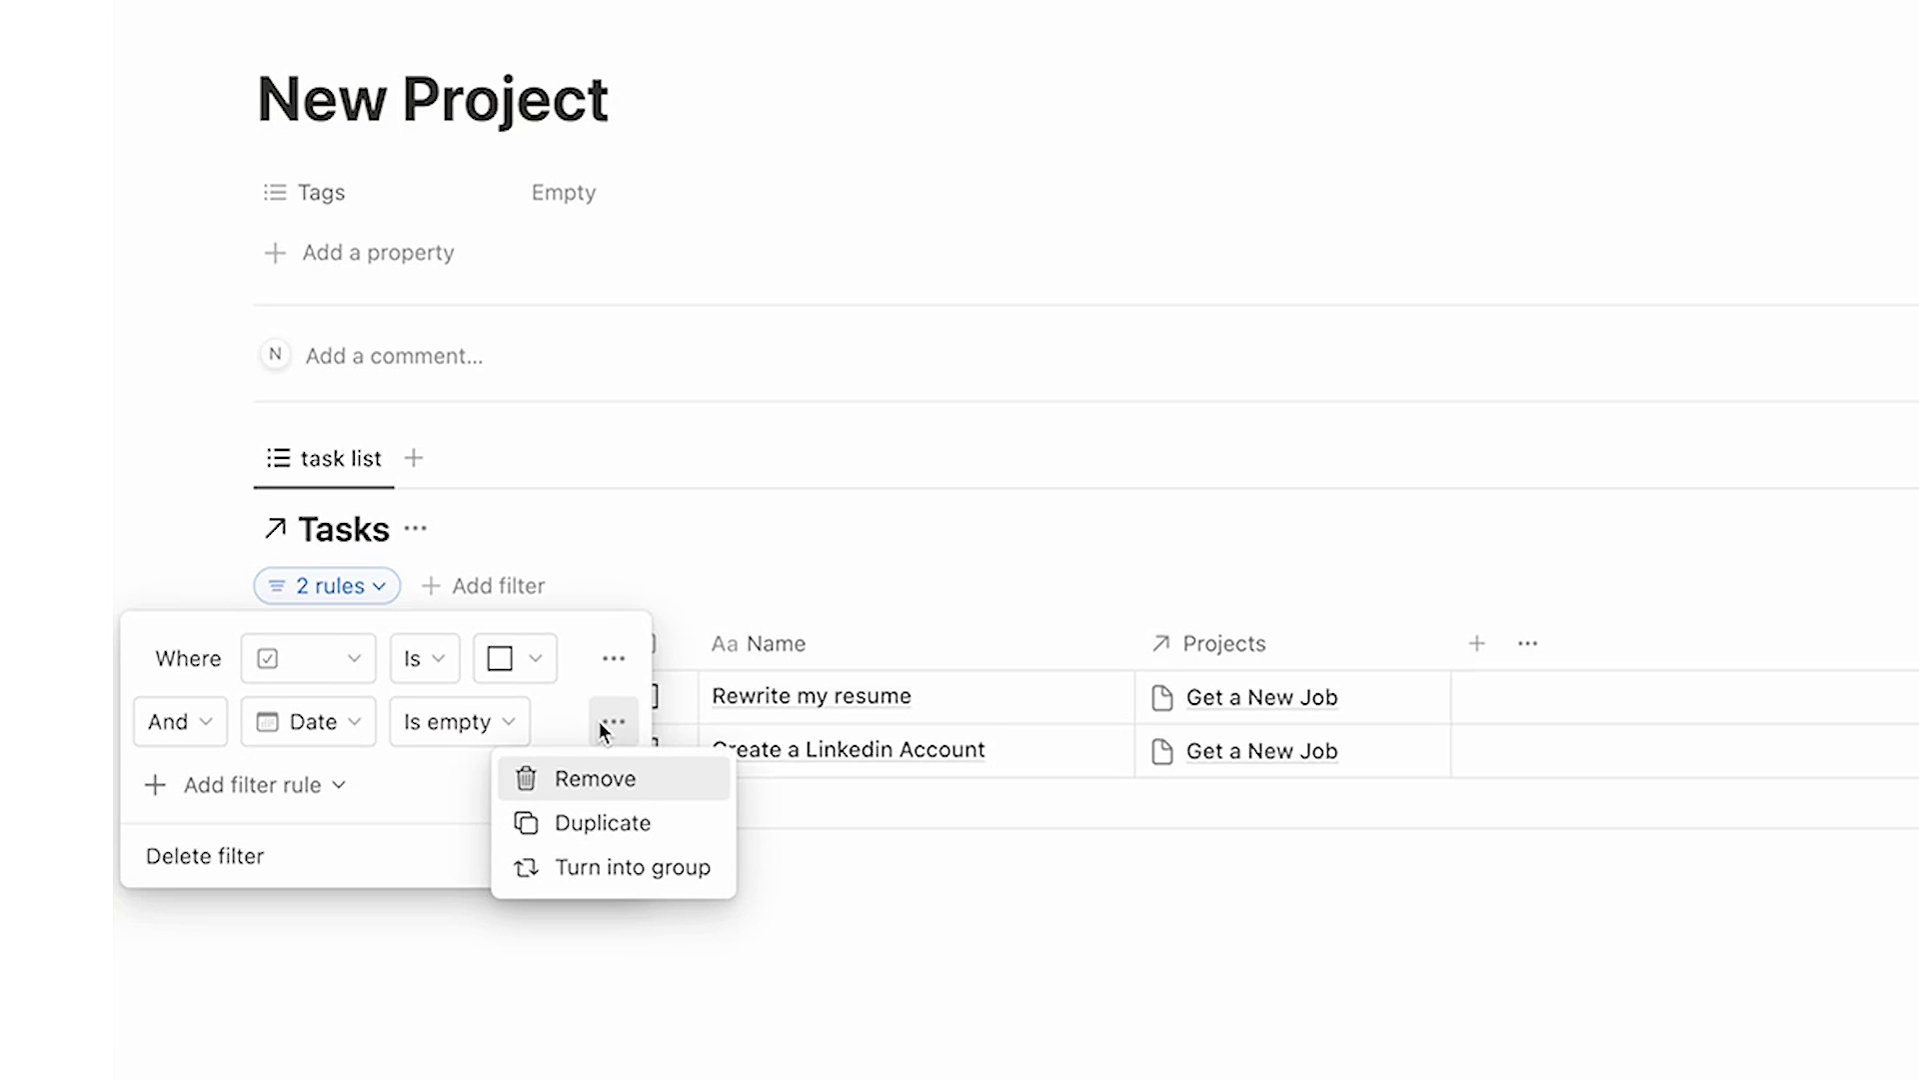
left_click(580, 779)
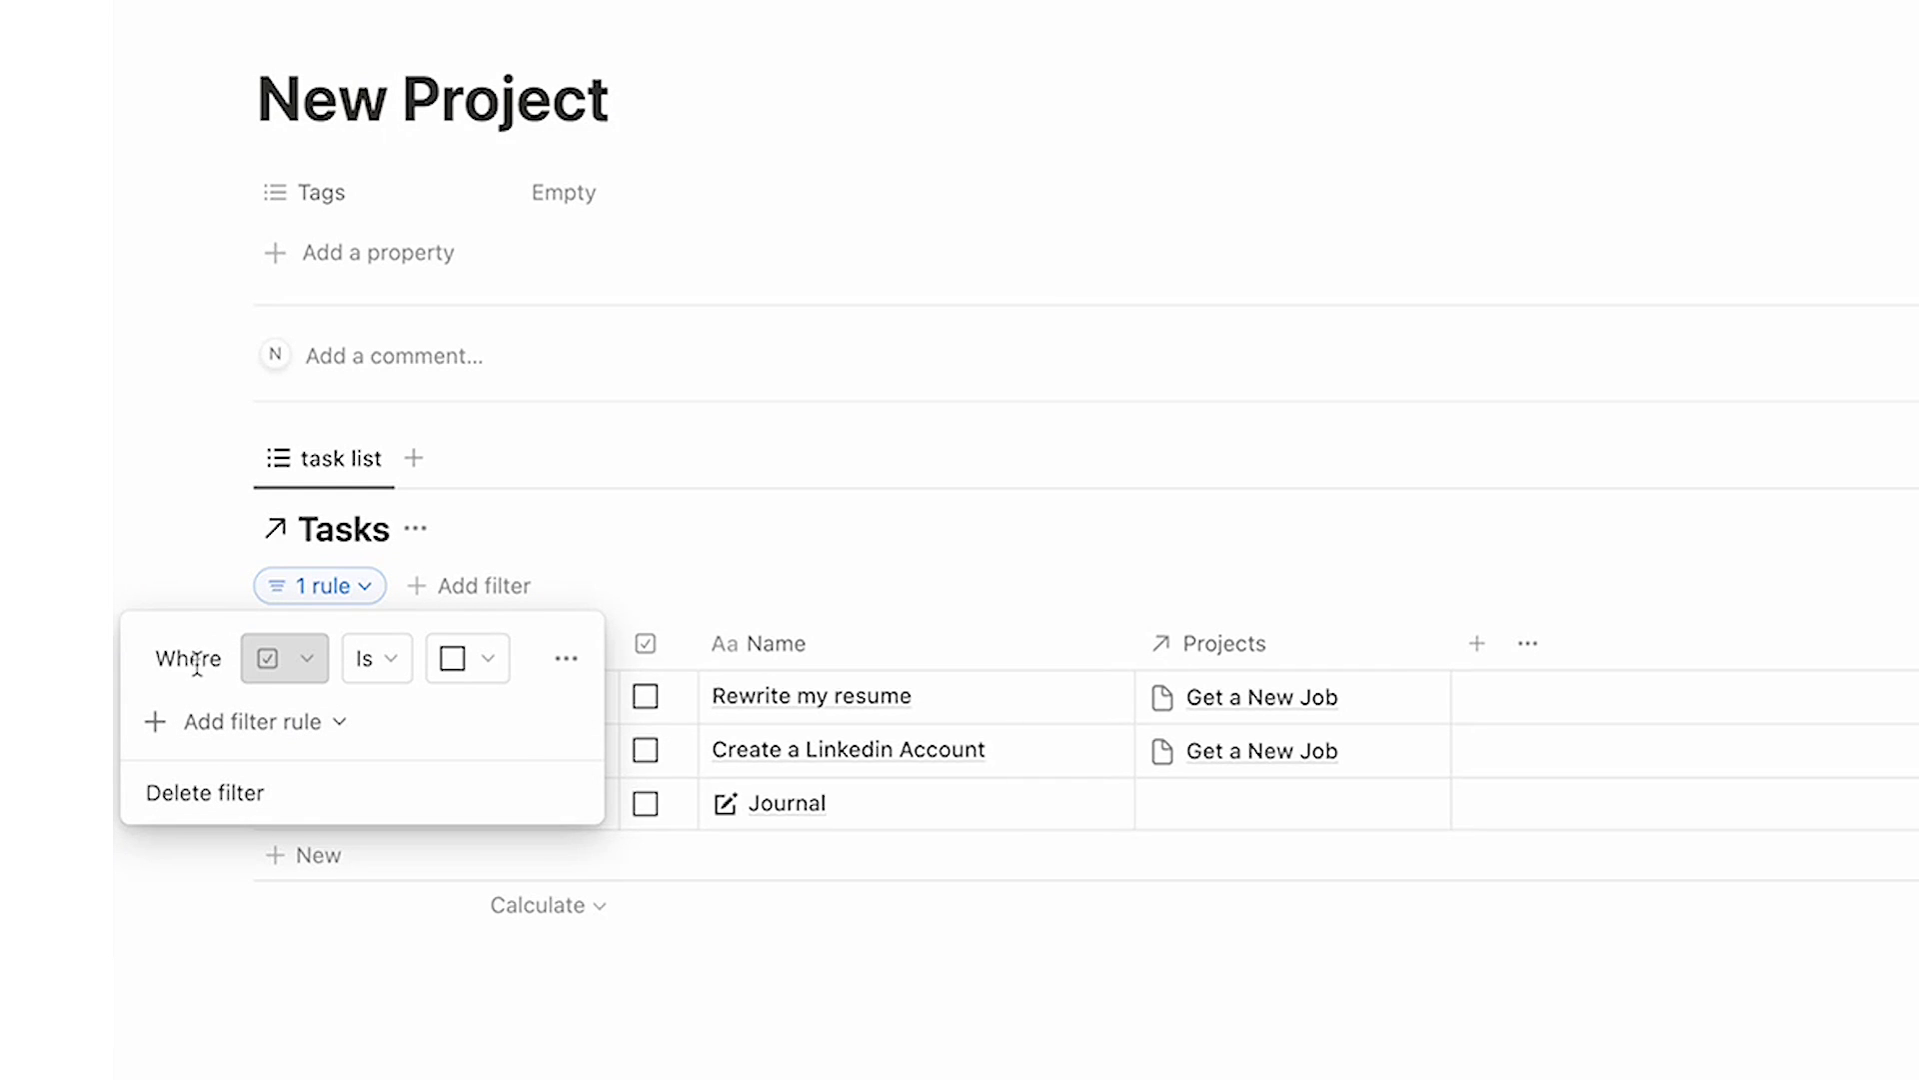
left_click(566, 658)
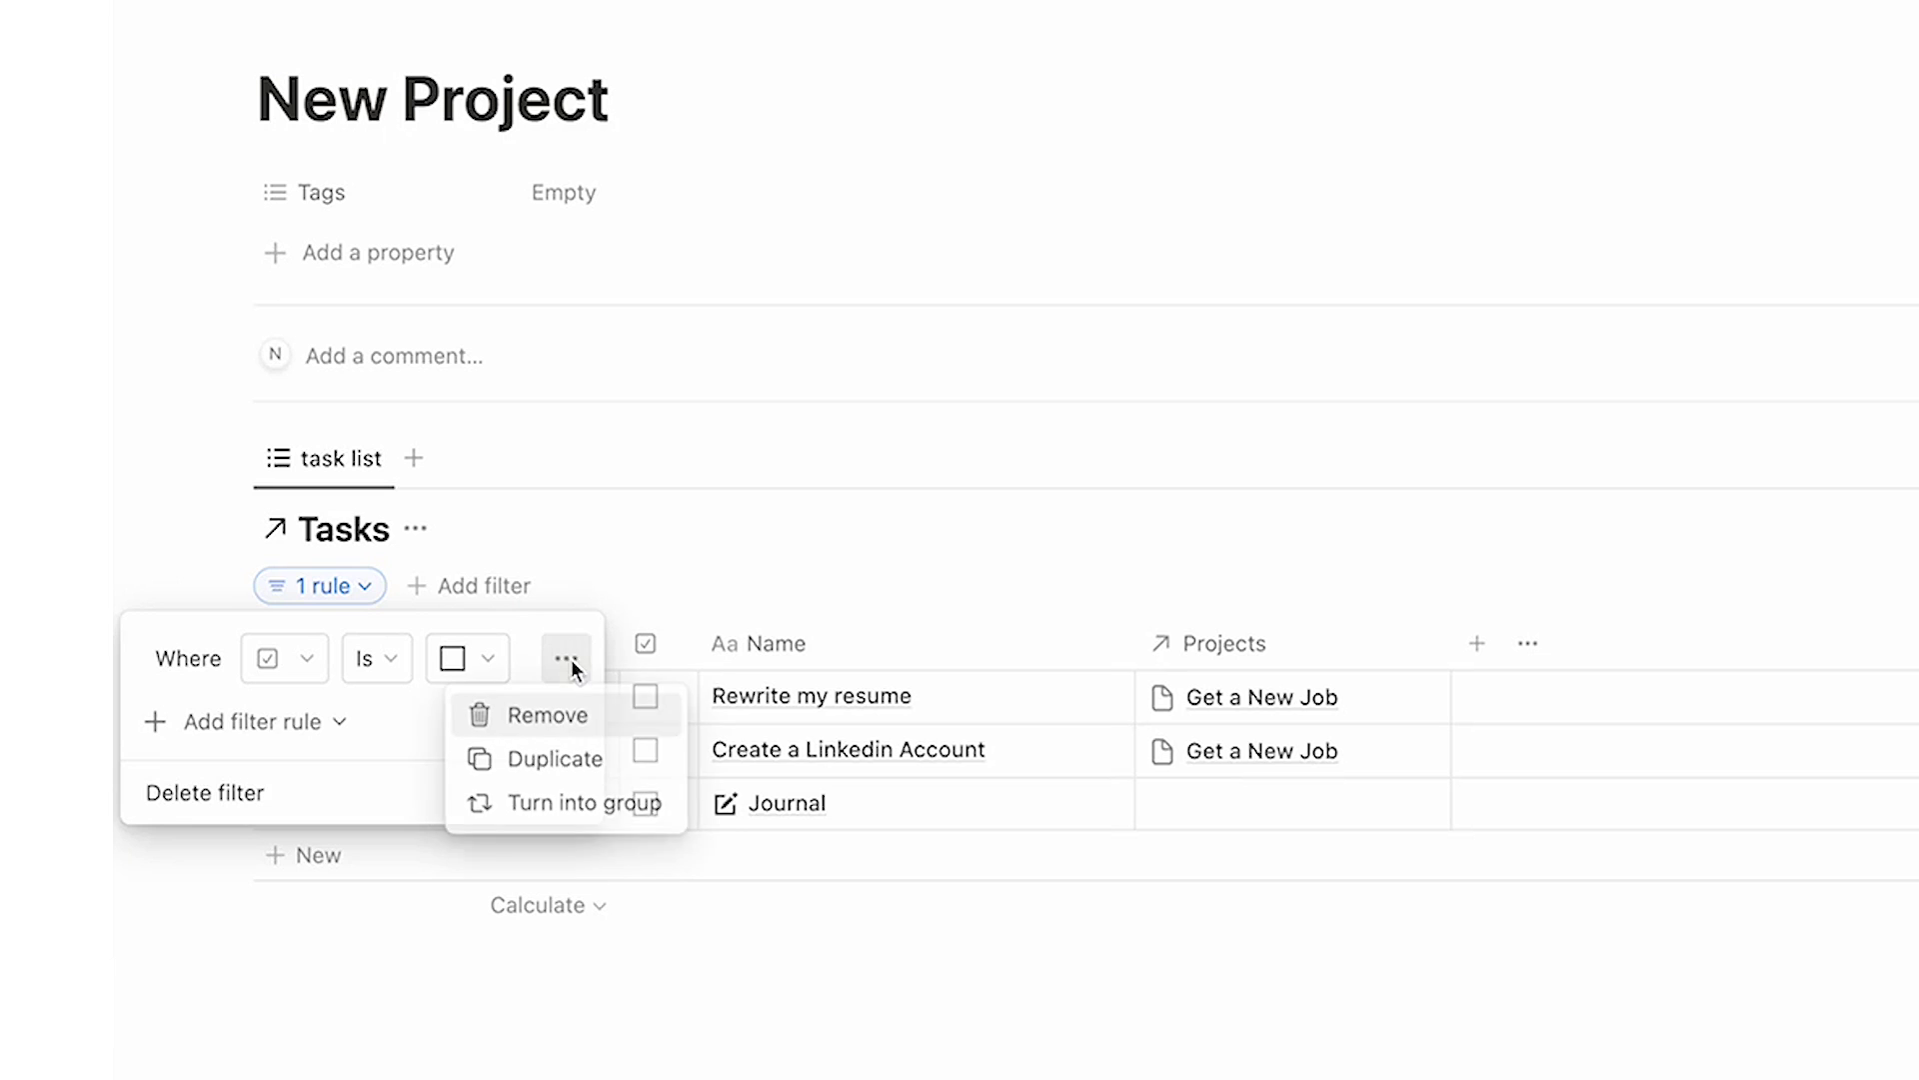
left_click(572, 715)
scroll(330, 425, "down", 2)
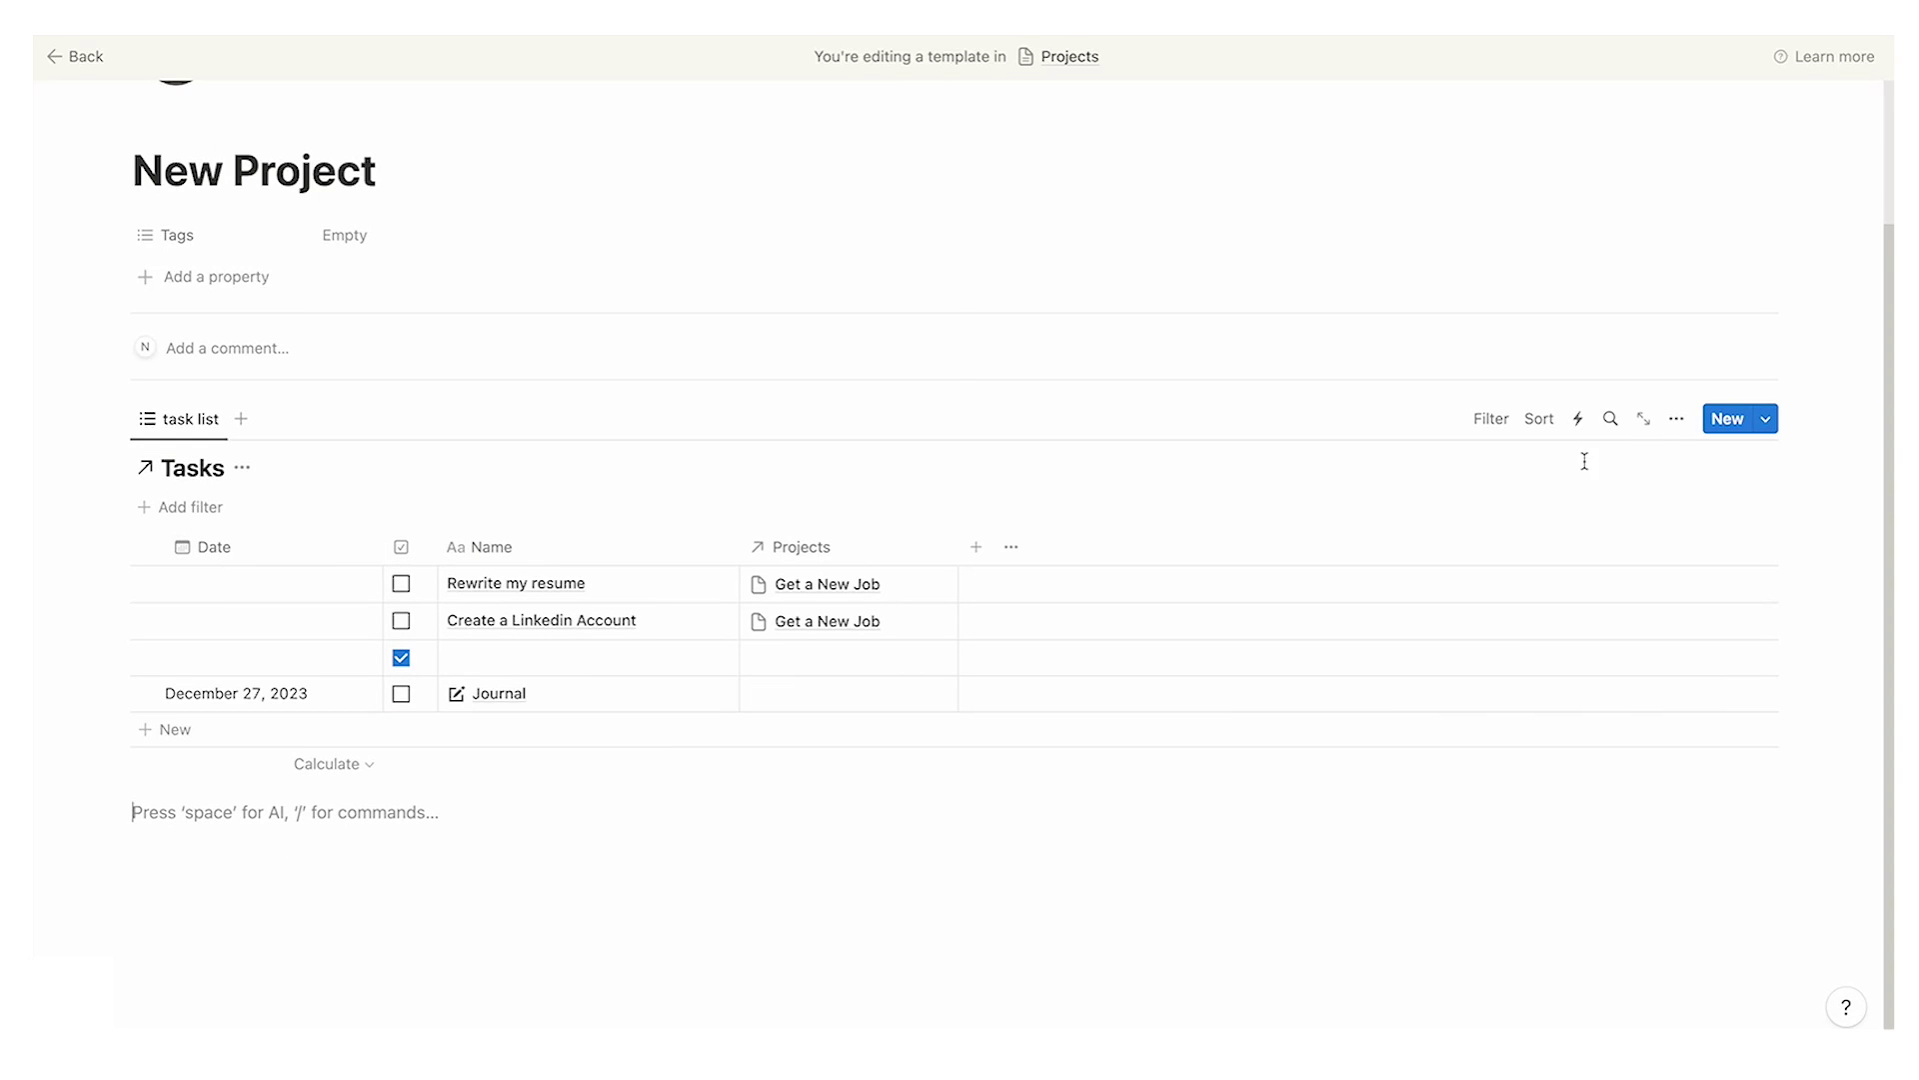
Step: Hide the database title of the Tasks list in the New Project template
left_click(1676, 430)
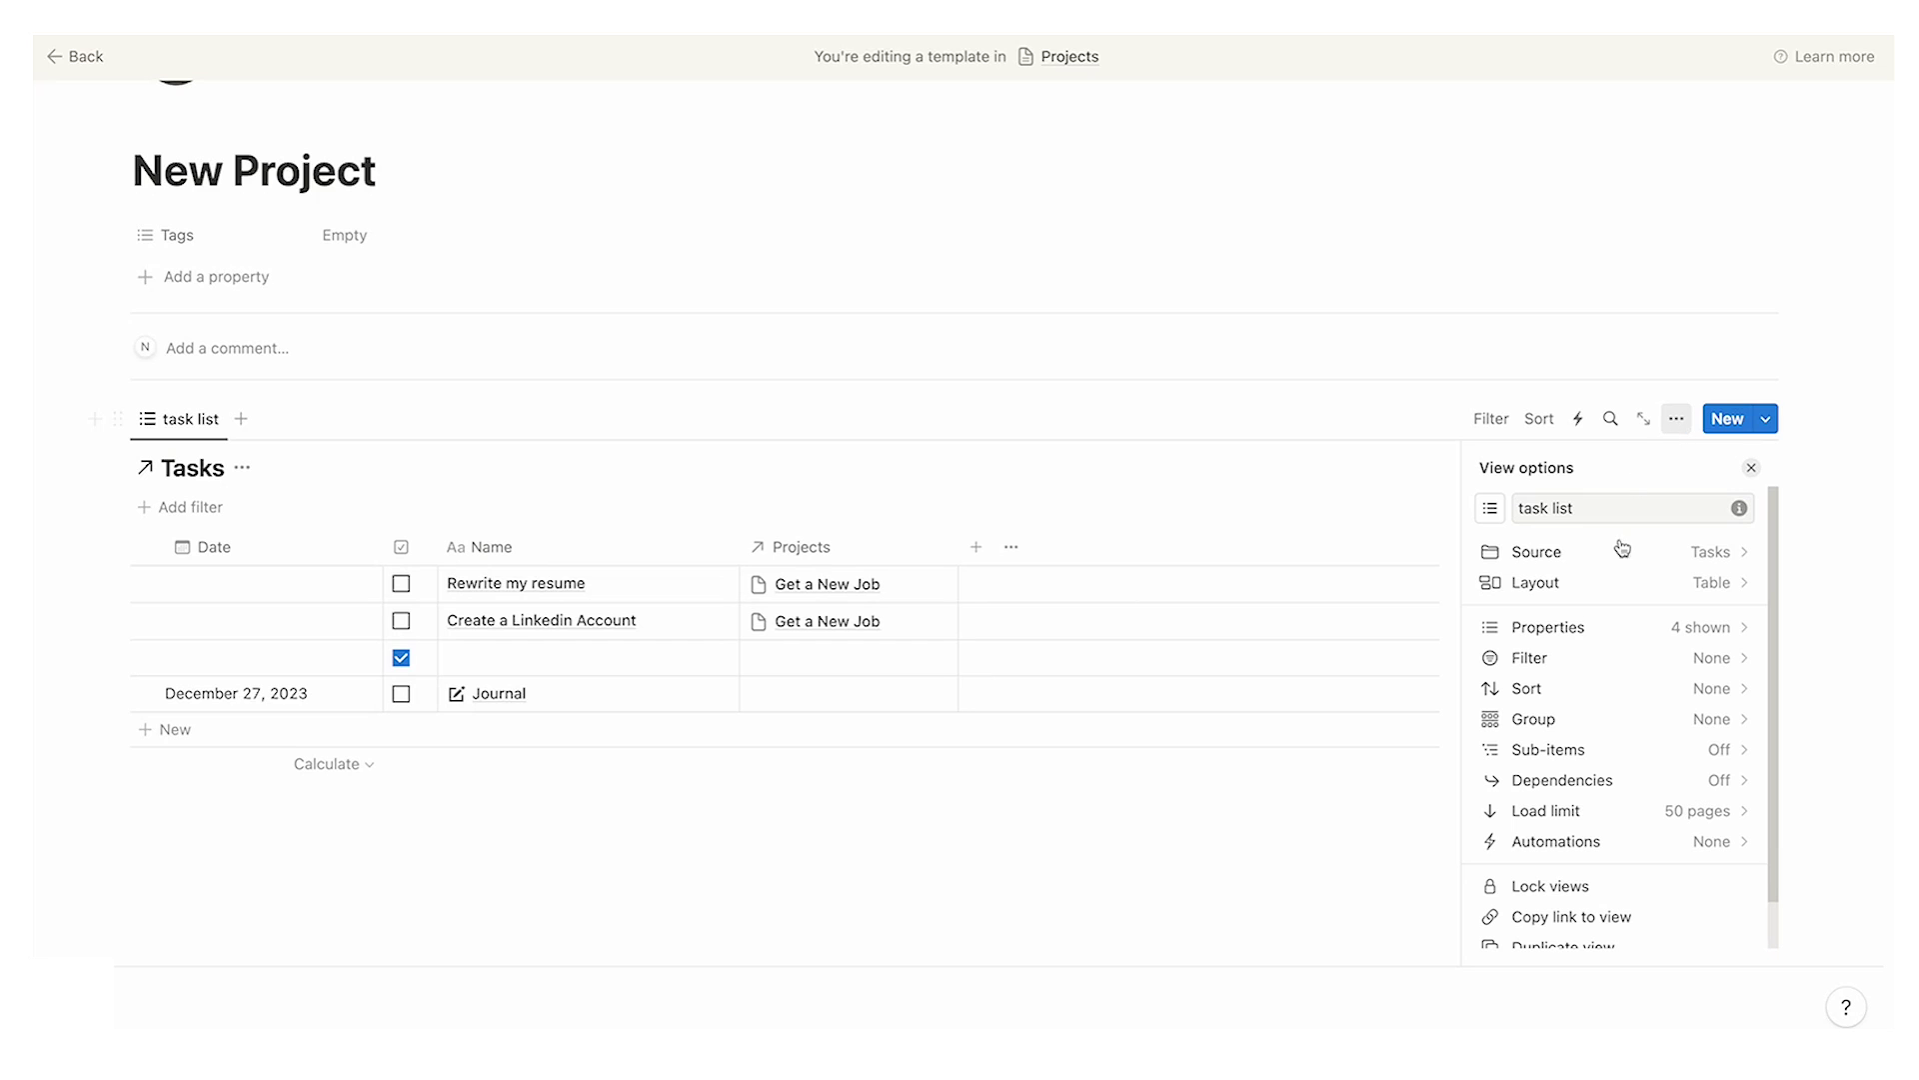
left_click(1619, 590)
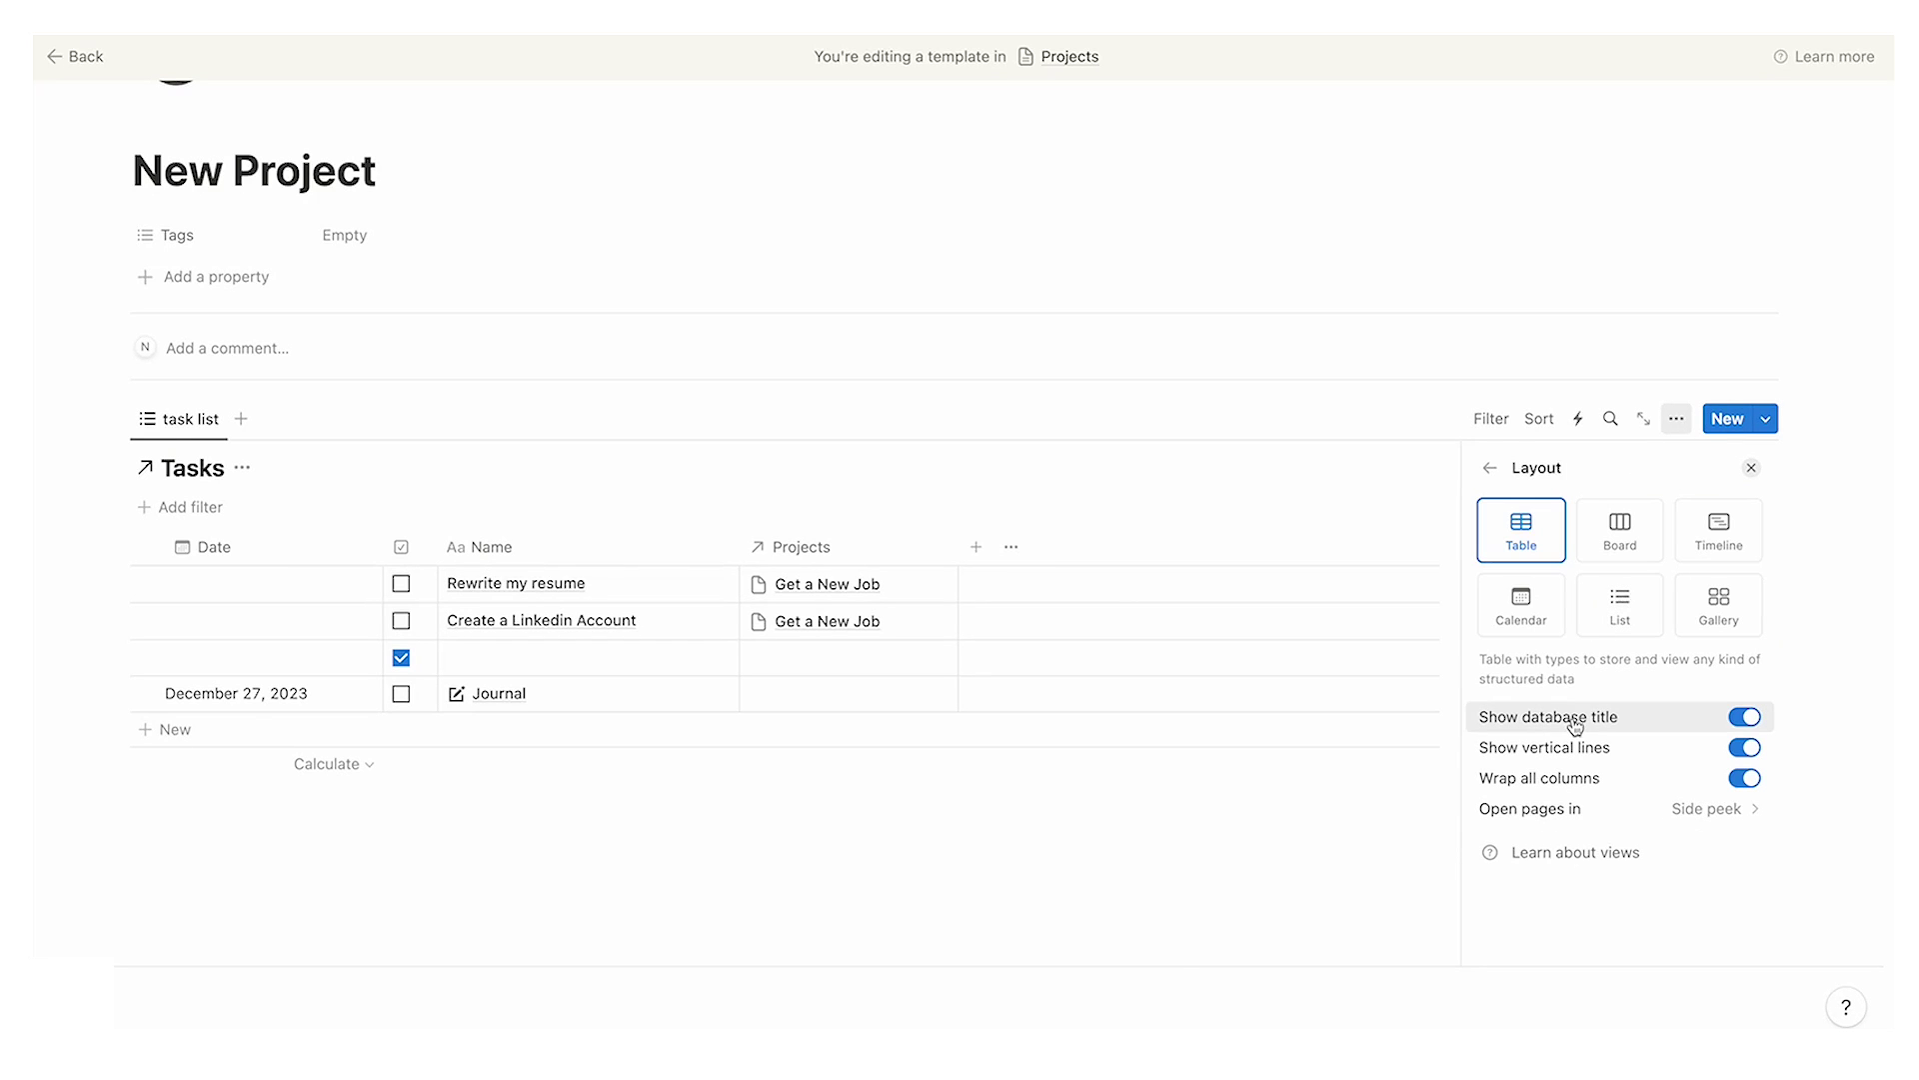
left_click(1740, 717)
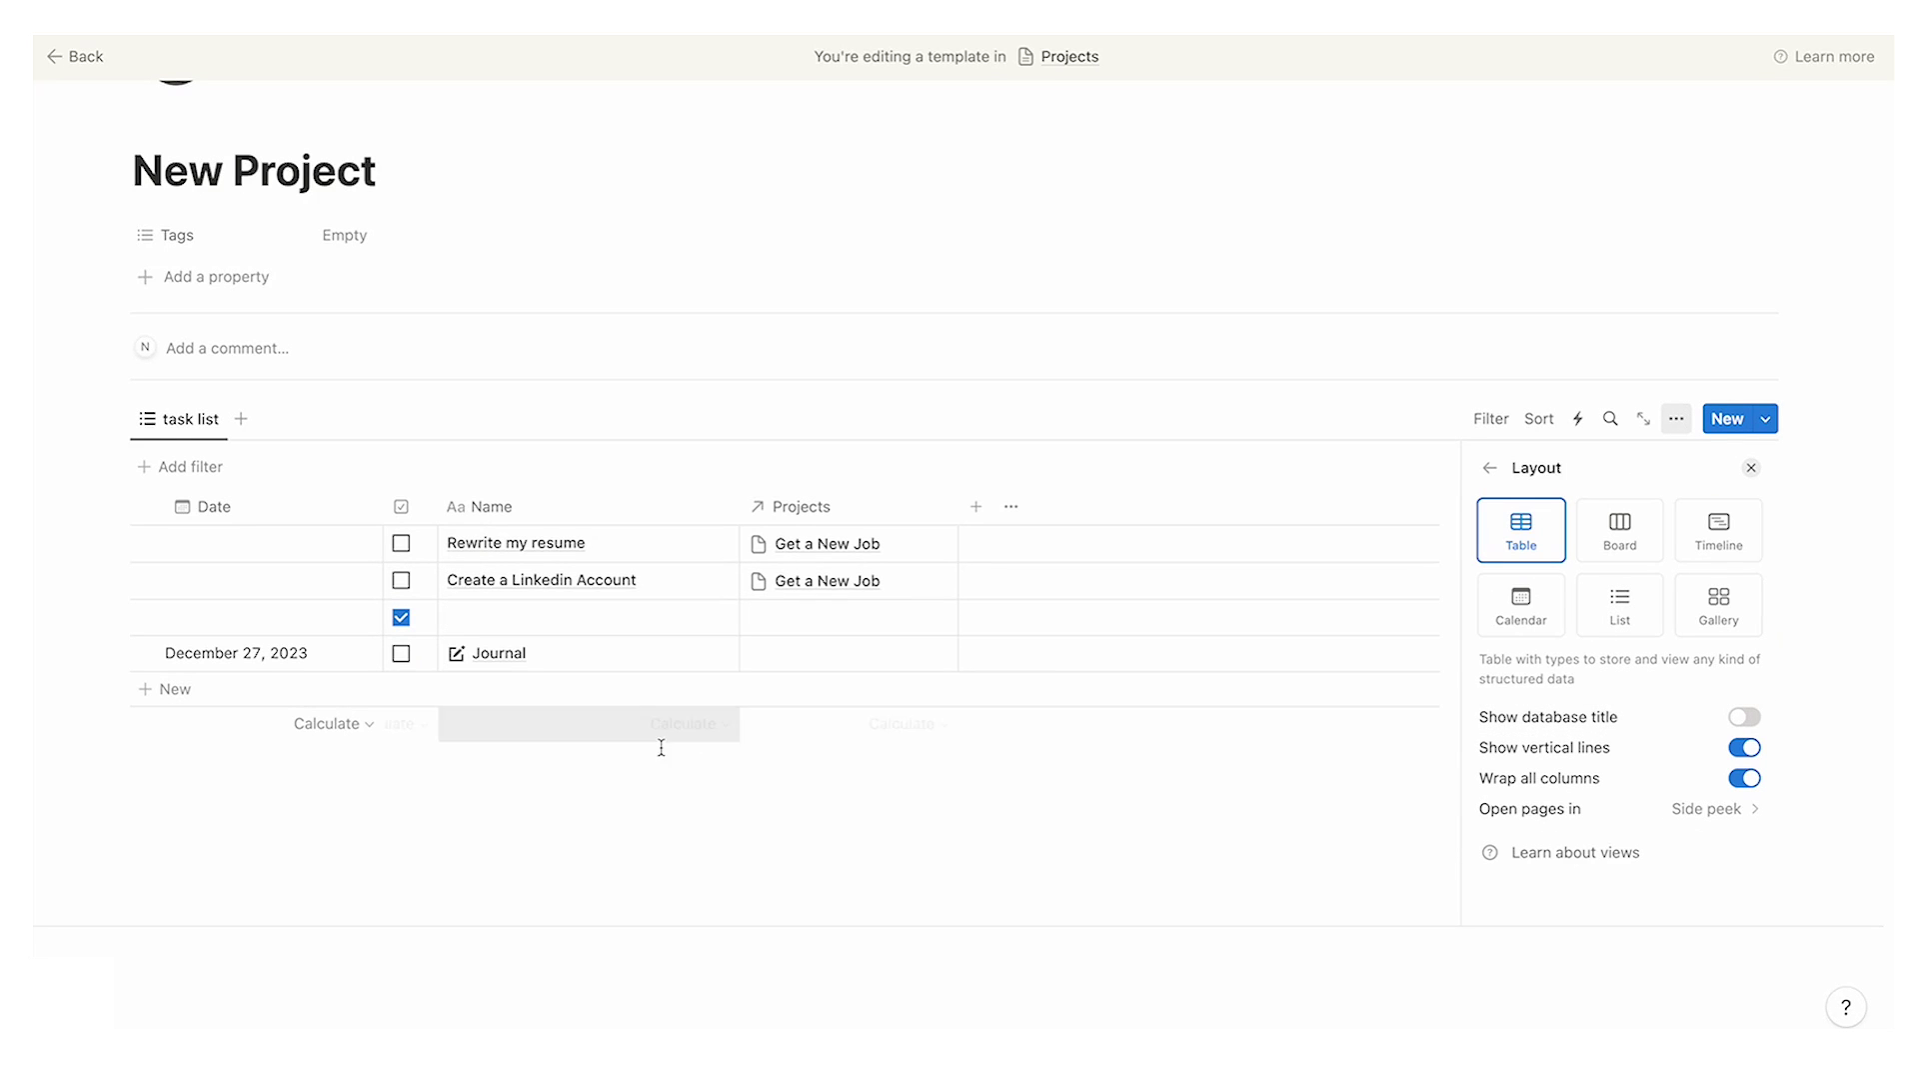
Step: Group the template's task list by the checkbox property and order the unchecked group above the checked one
left_click(1489, 467)
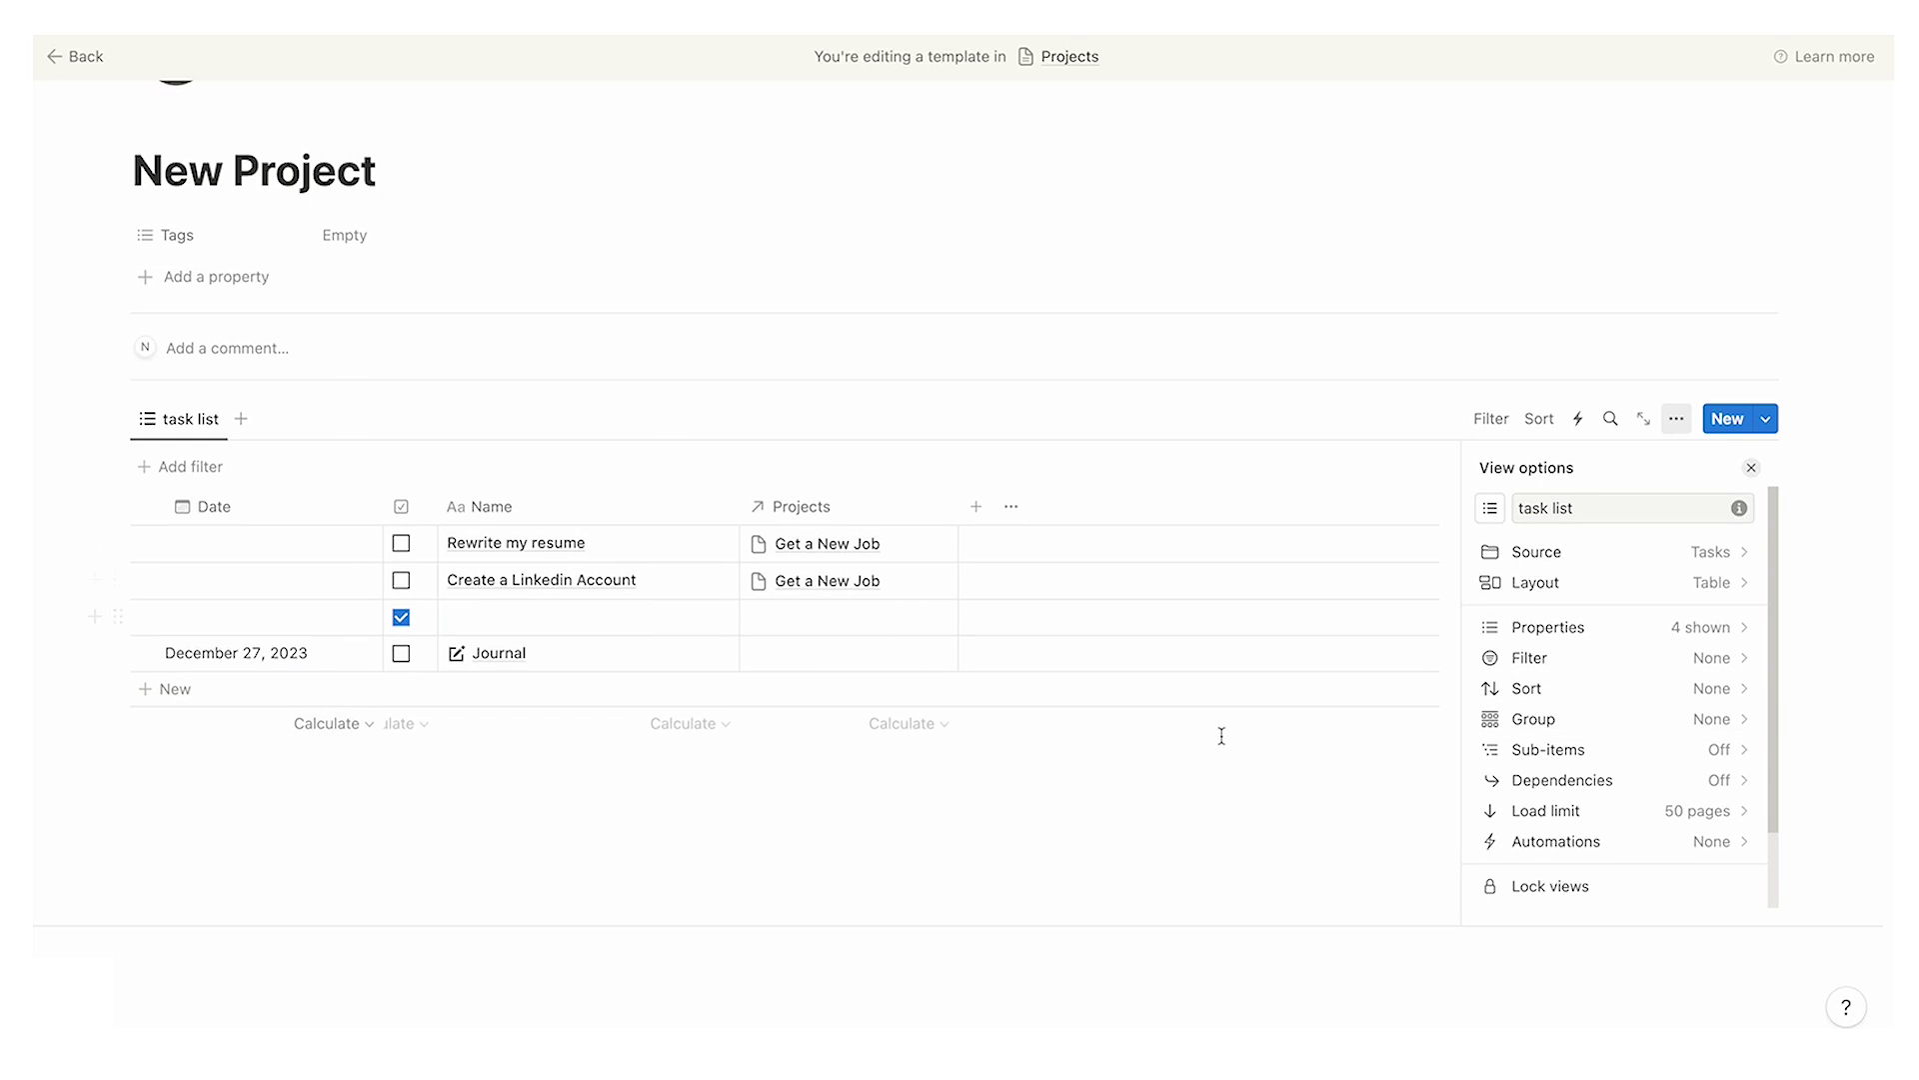
left_click(1624, 720)
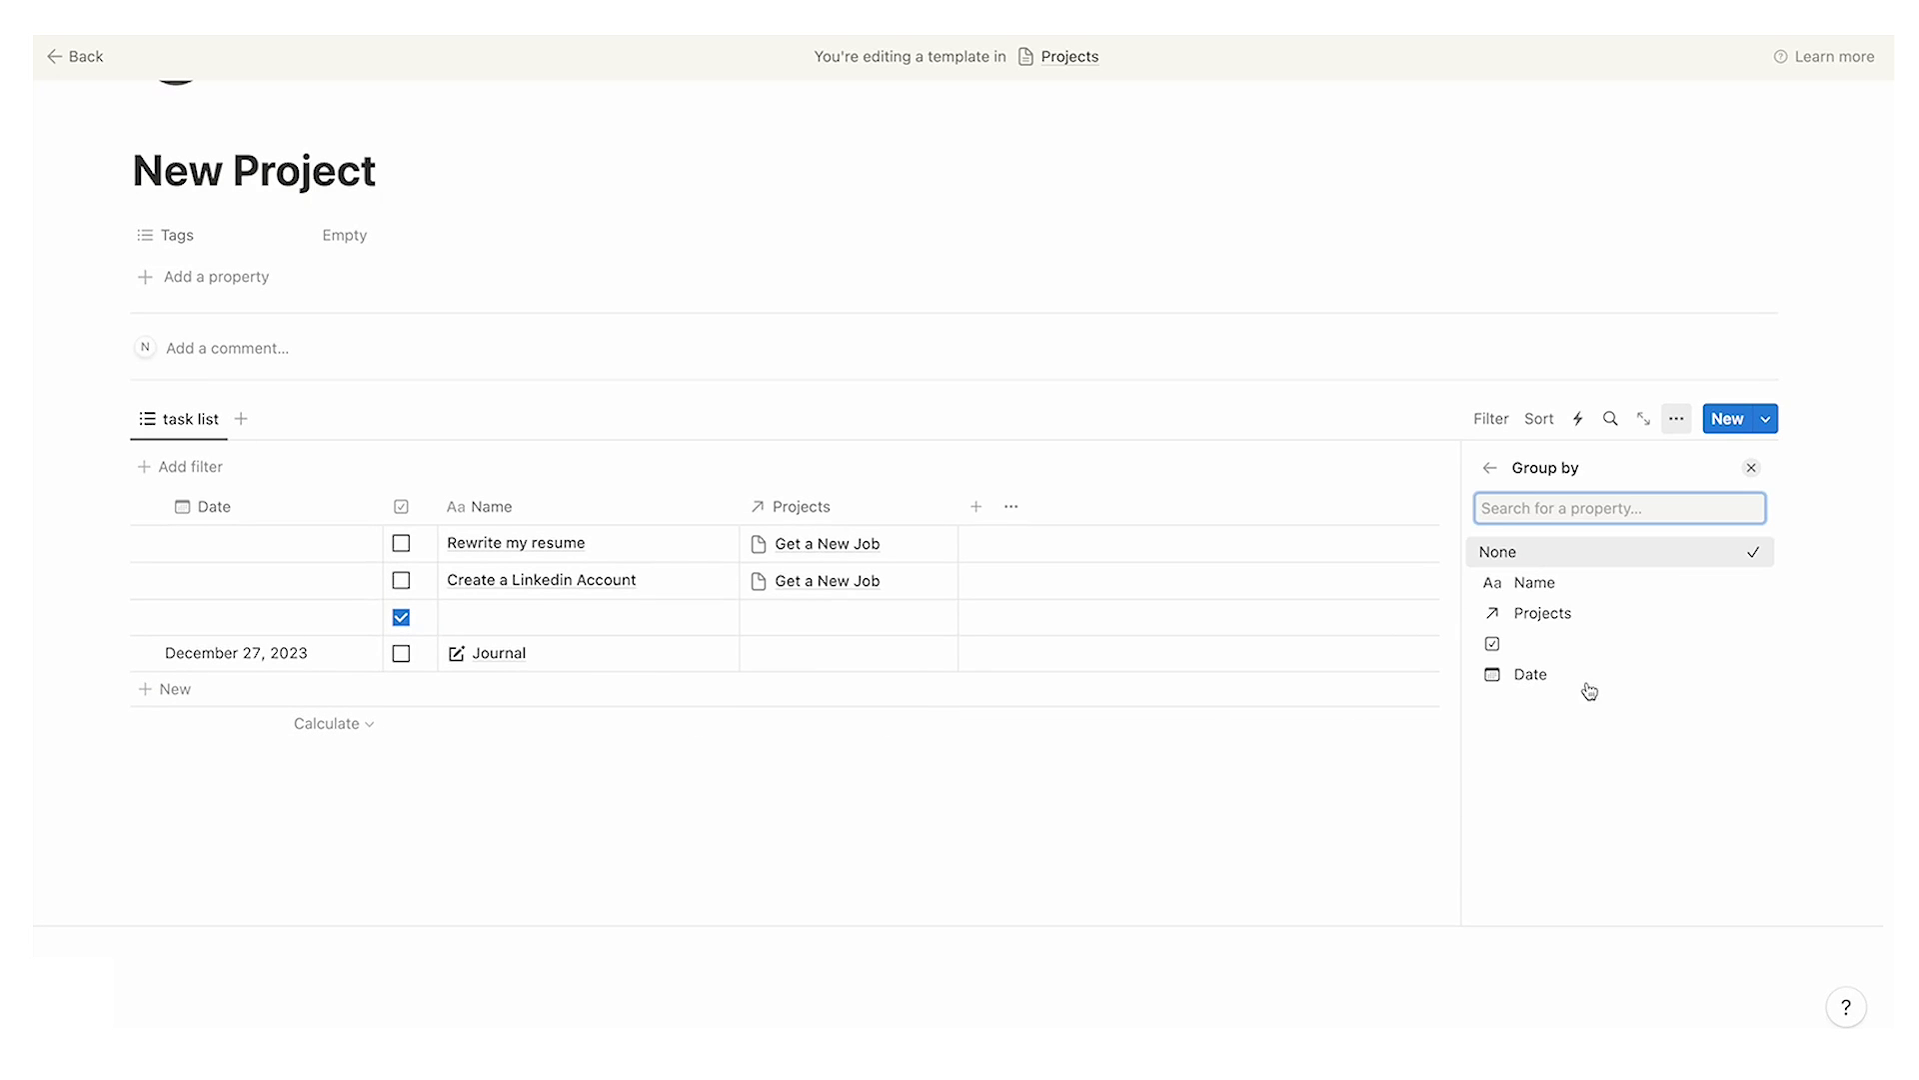
left_click(1523, 655)
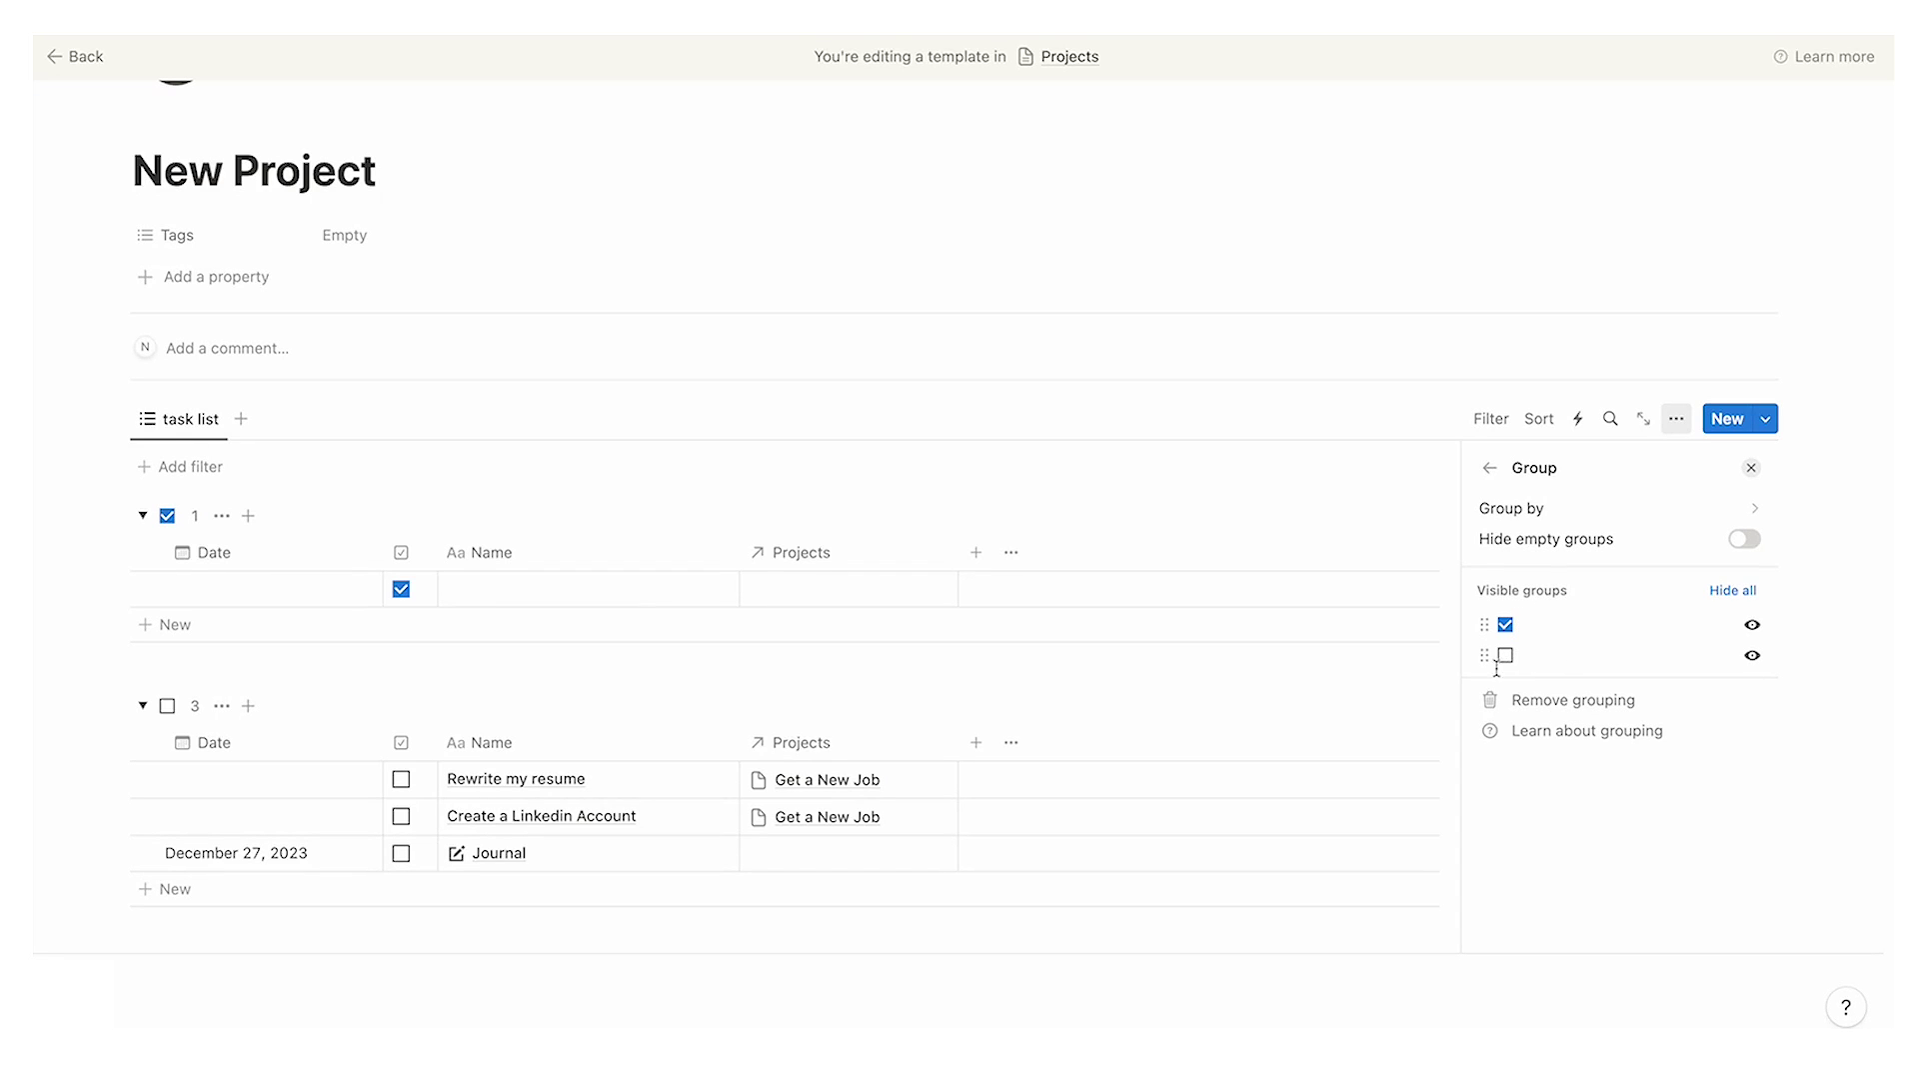
left_click_drag(1484, 641, 1486, 627)
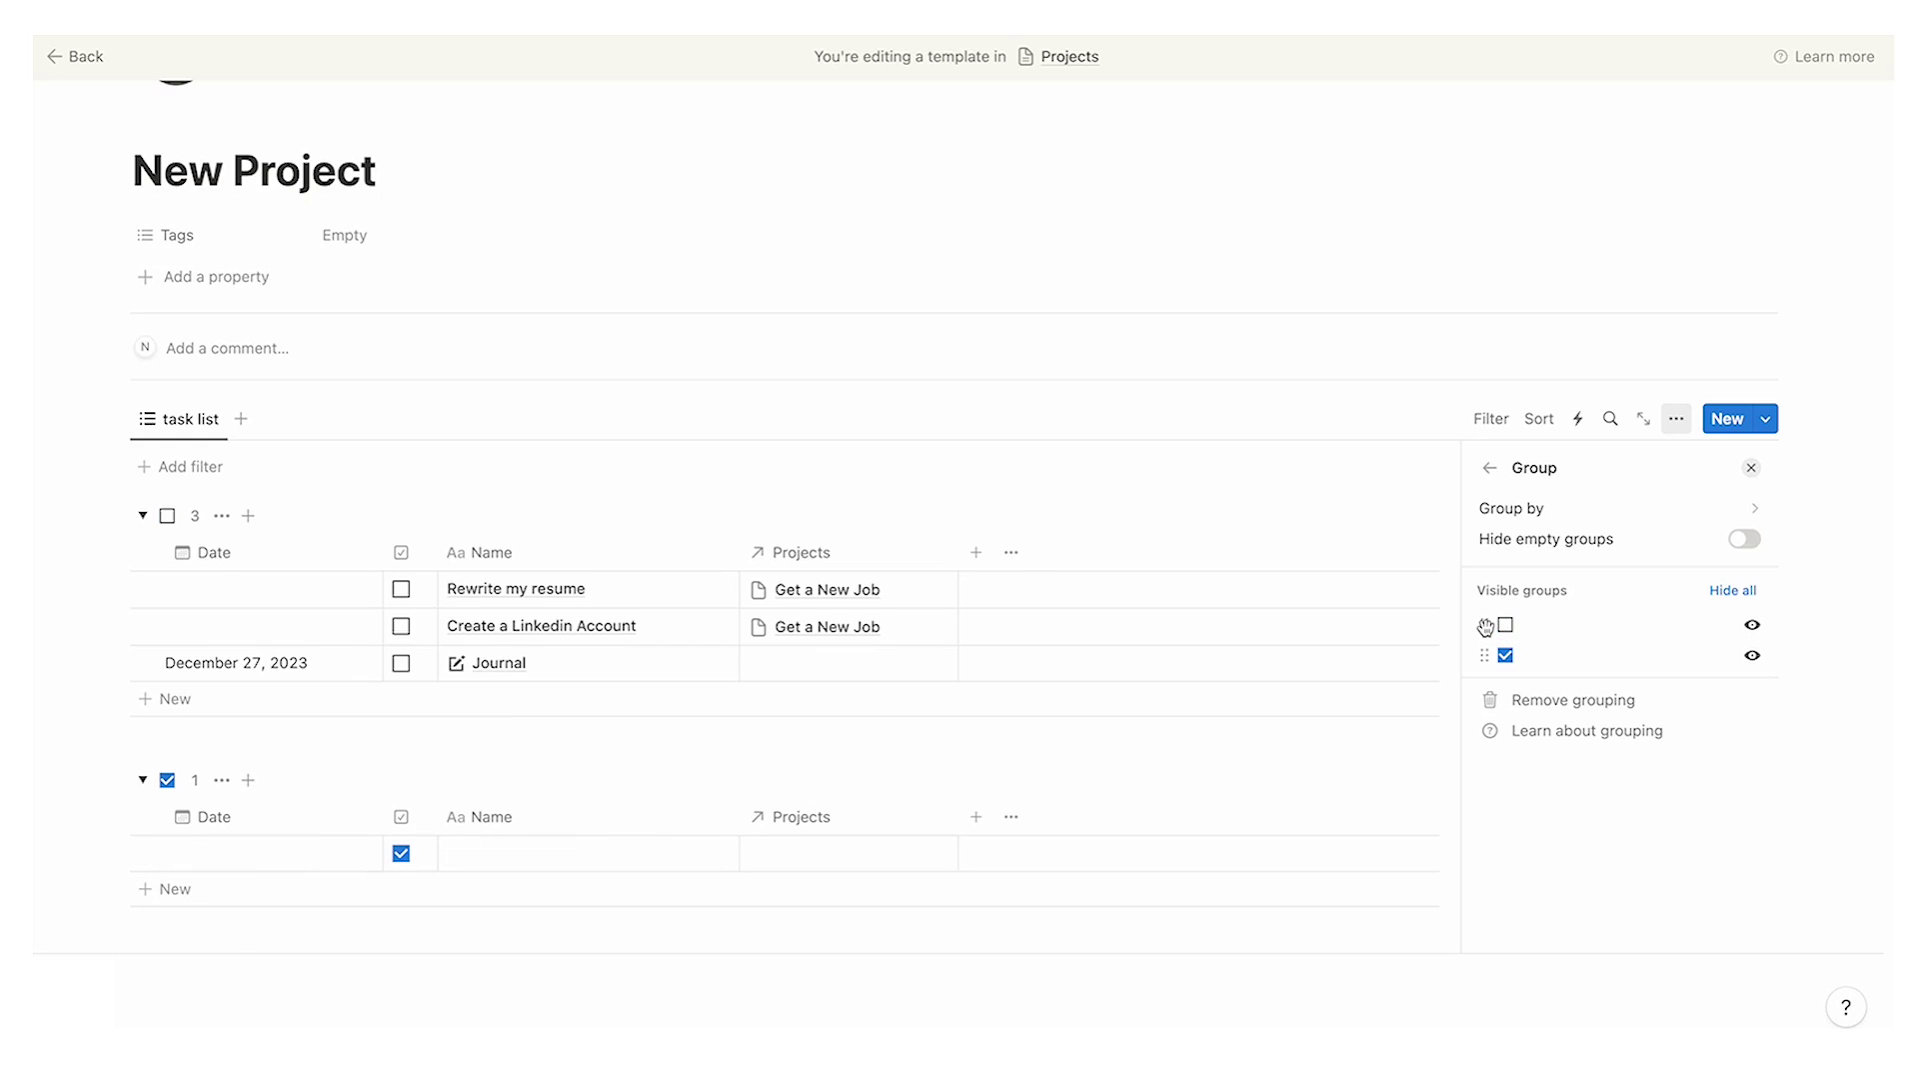
left_click(1749, 470)
Step: Add an advanced filter to the template's task list where Projects contains New Project
left_click(1490, 405)
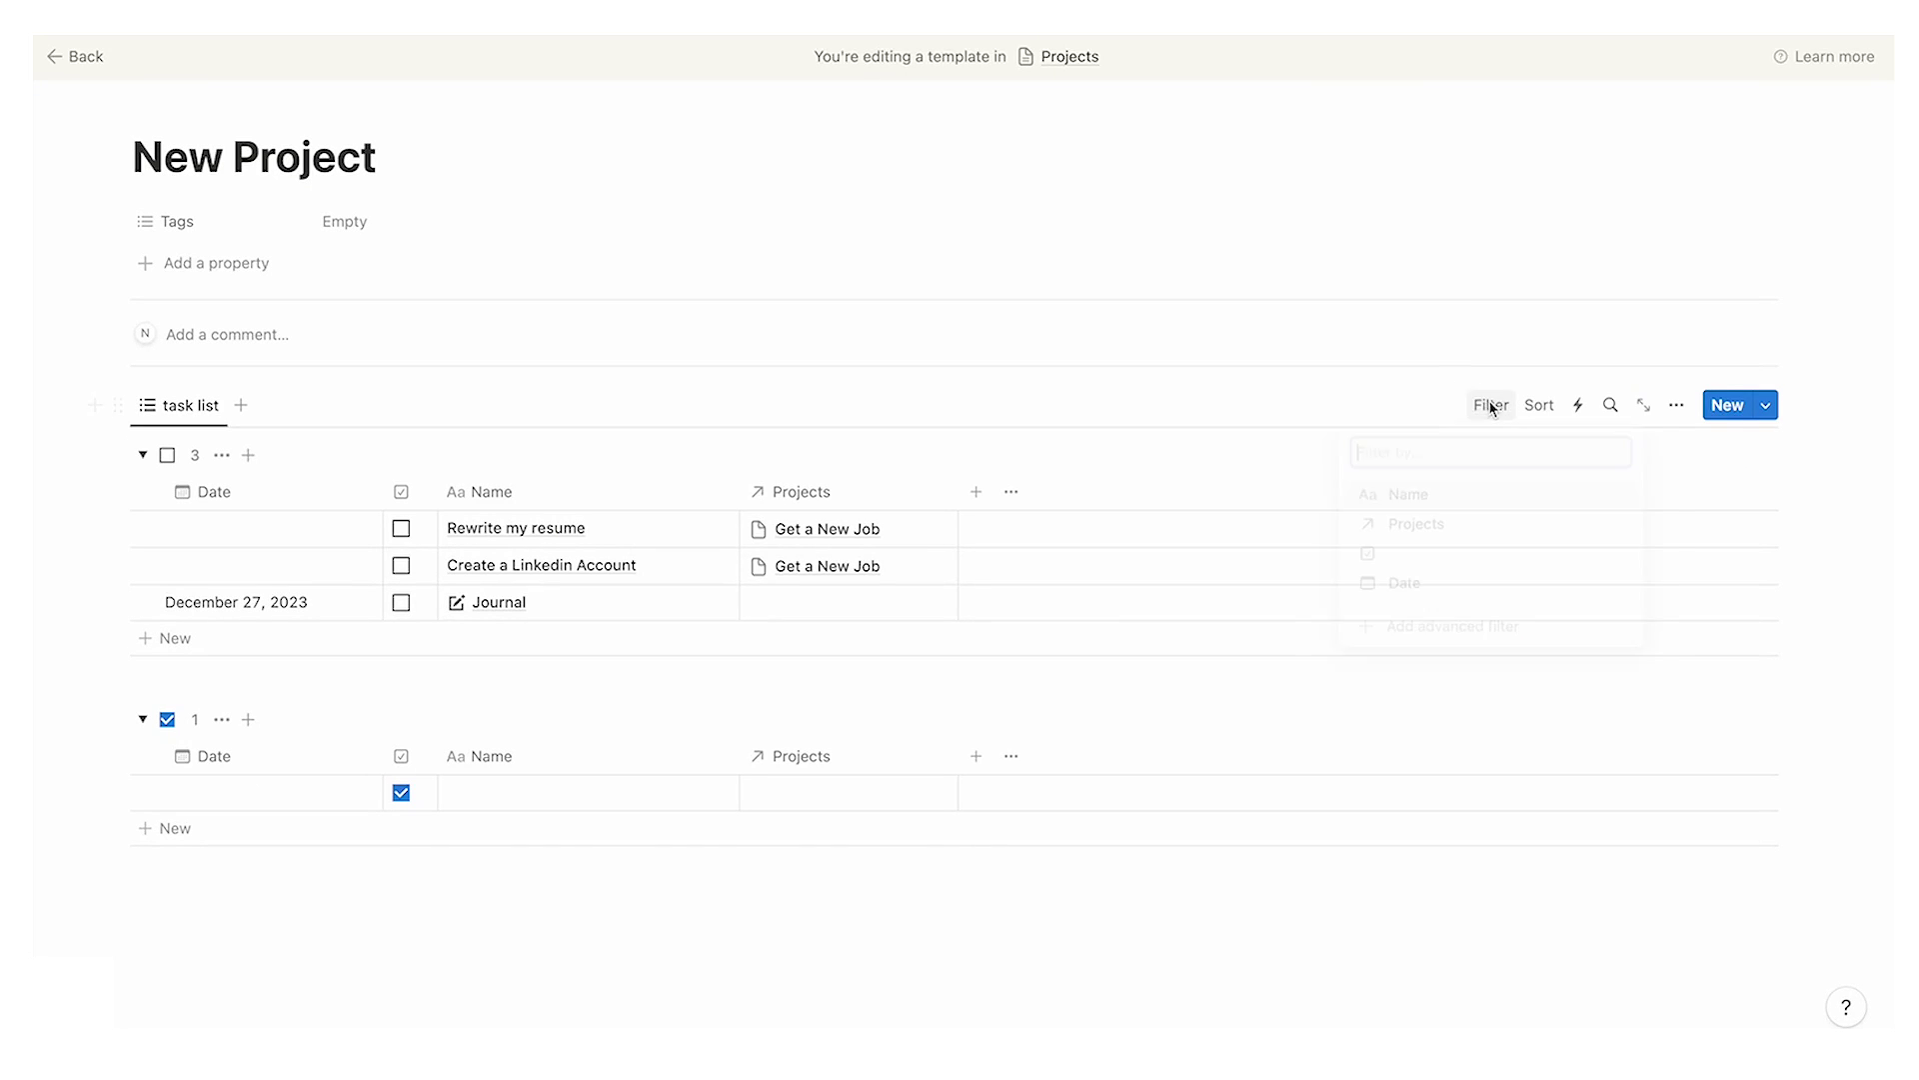
left_click(1440, 638)
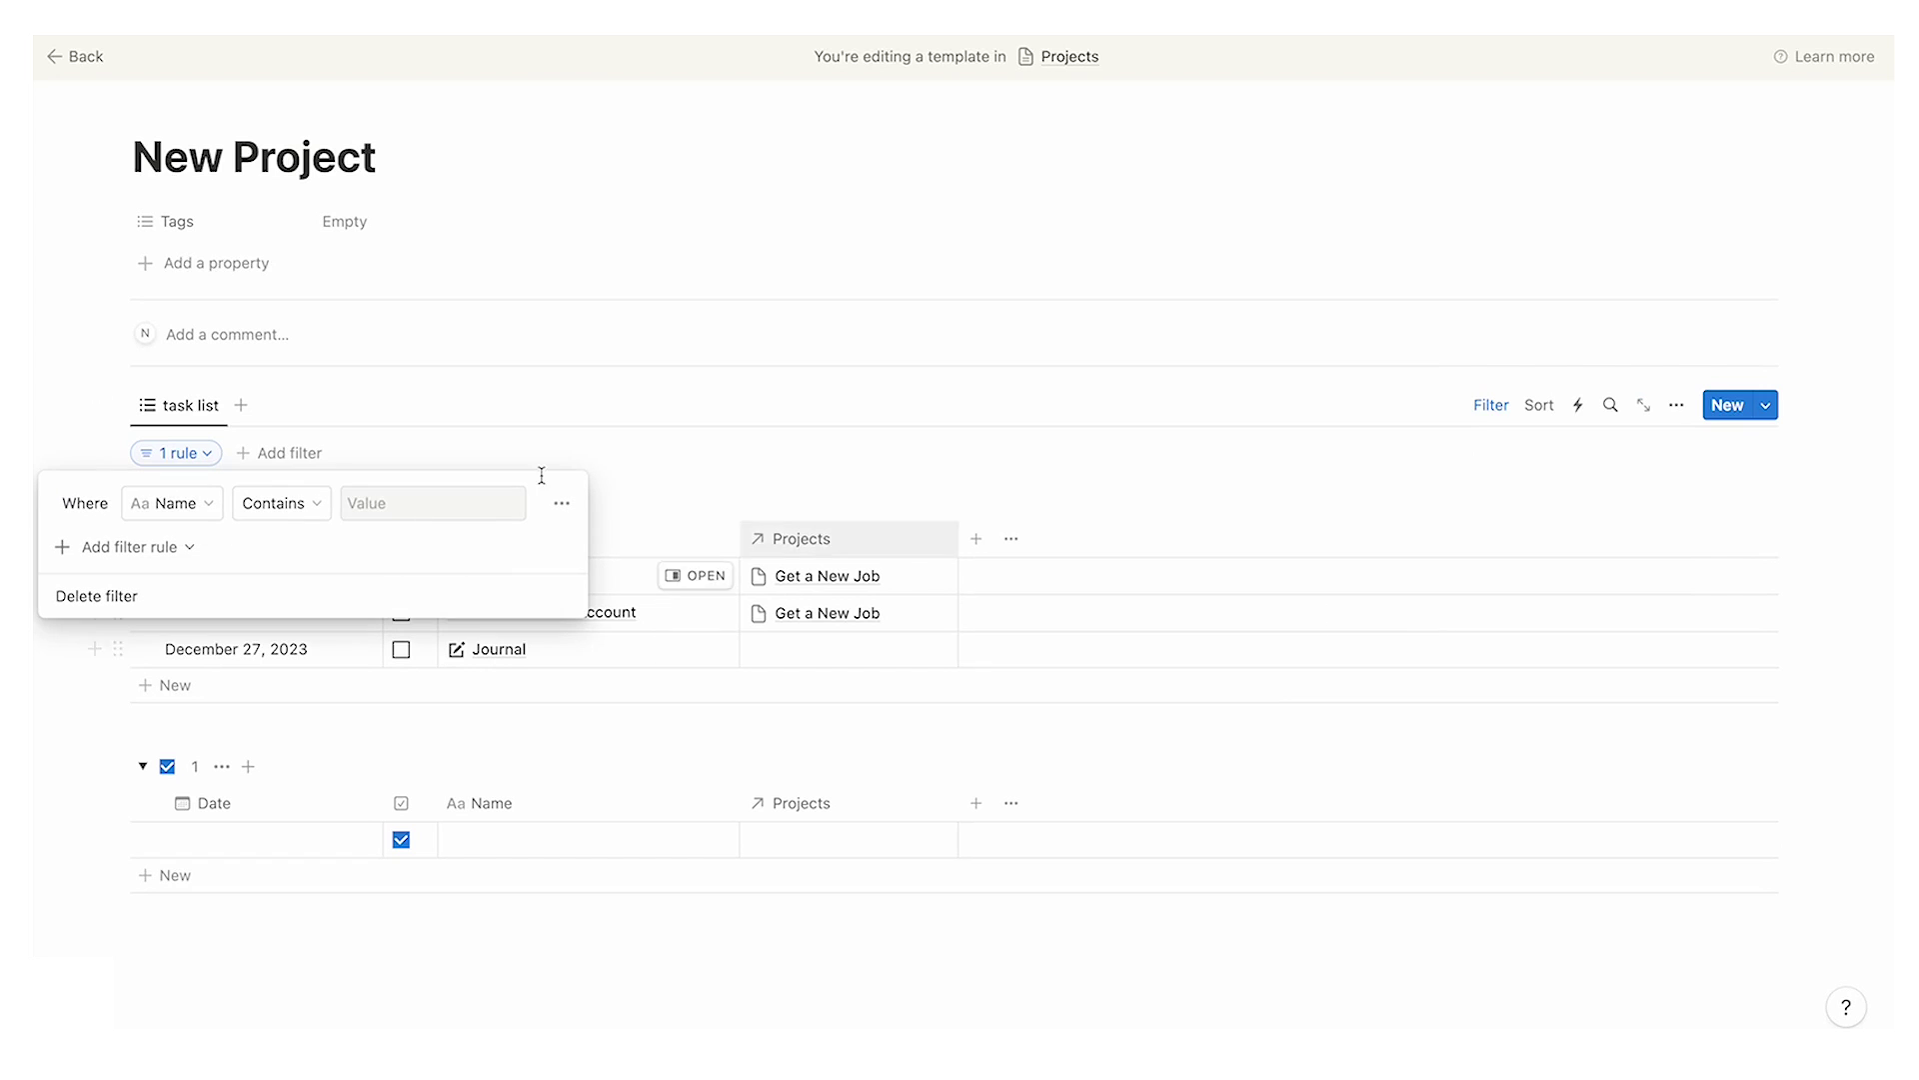
left_click(190, 503)
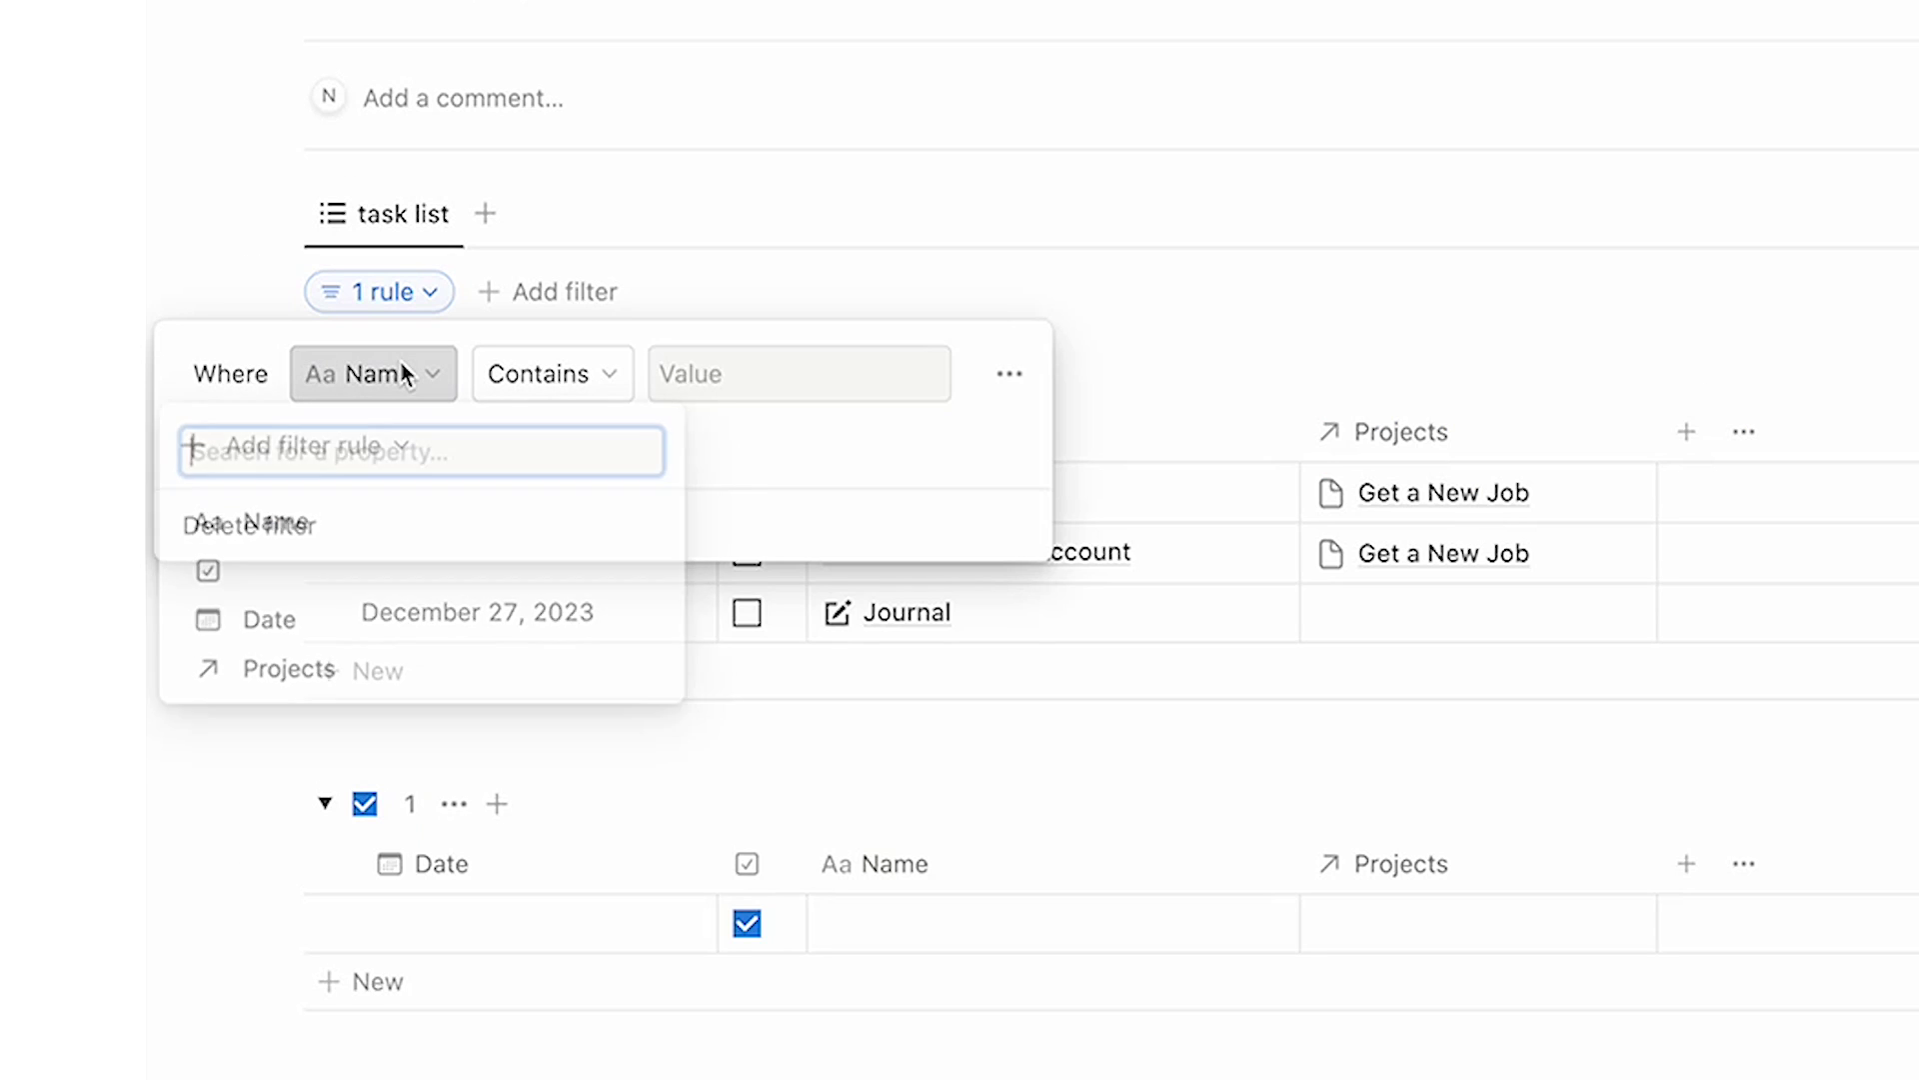
left_click(360, 673)
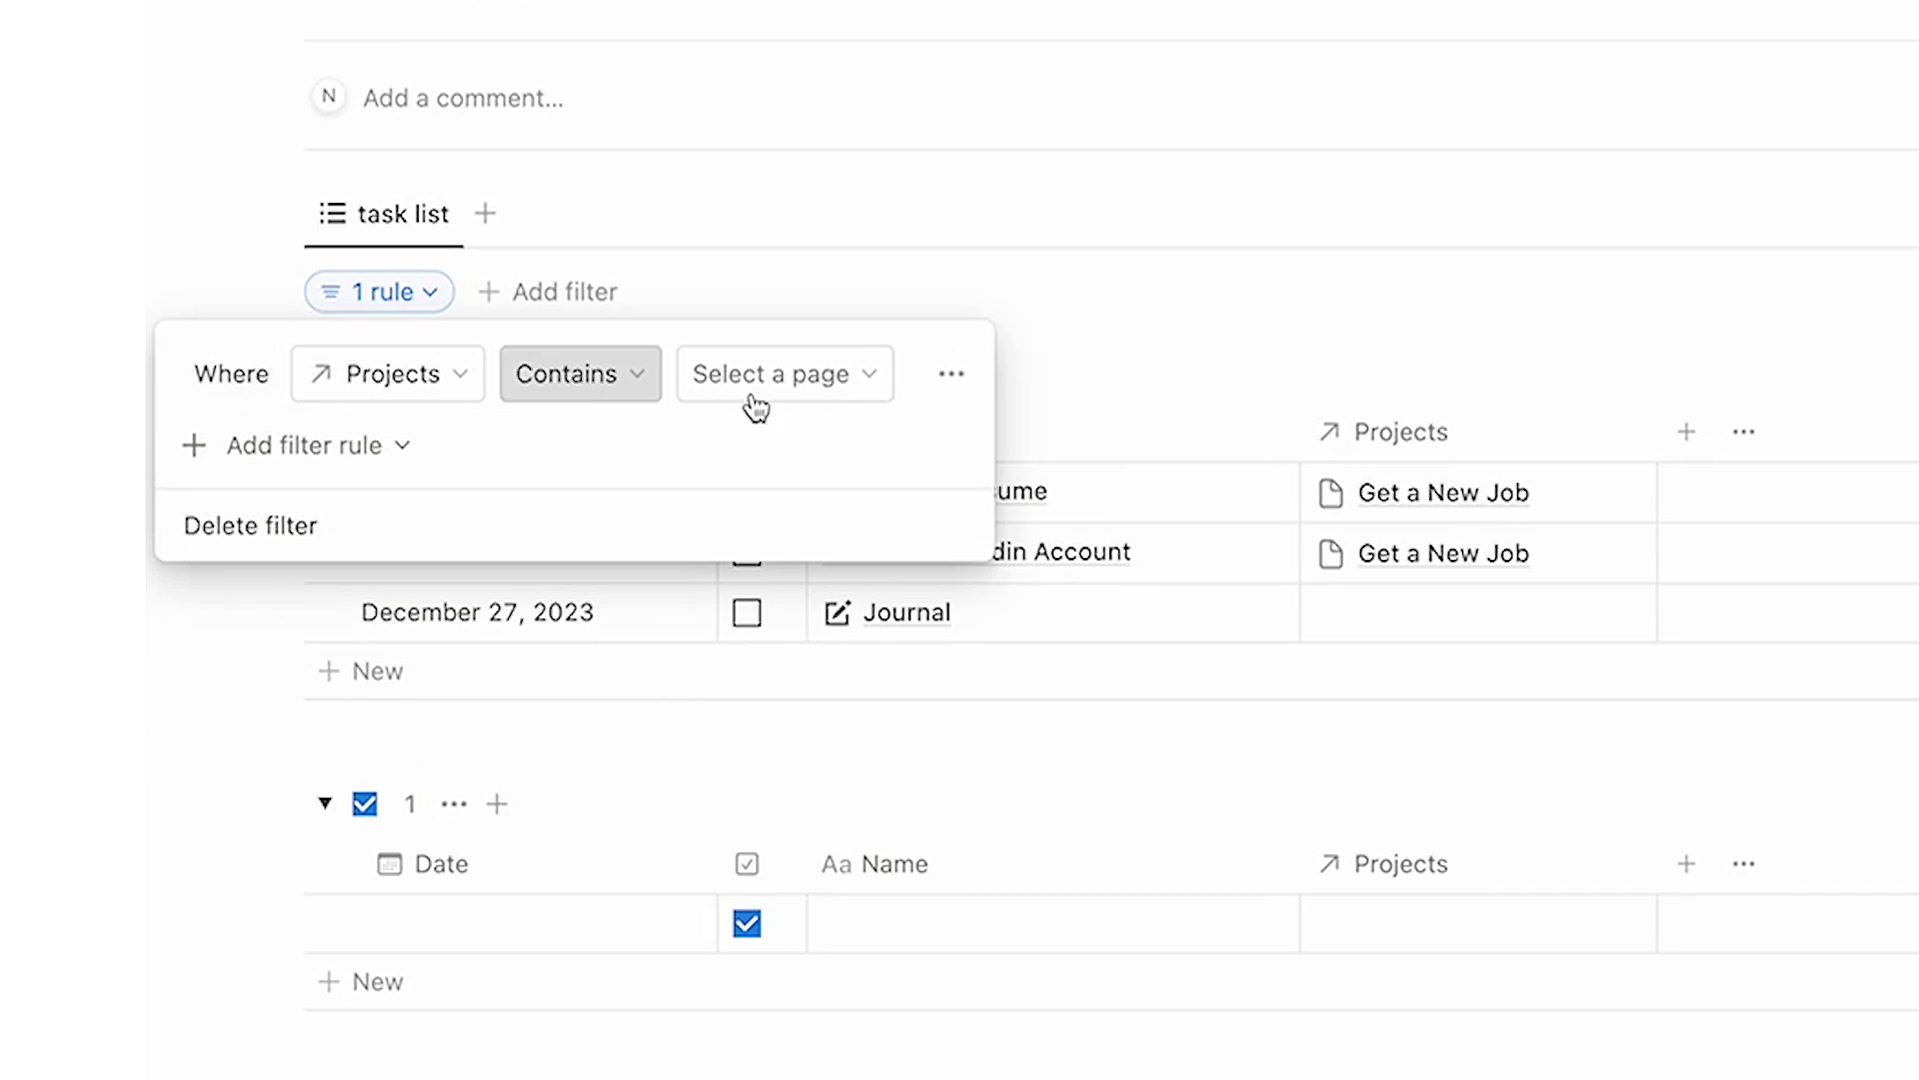
left_click(830, 386)
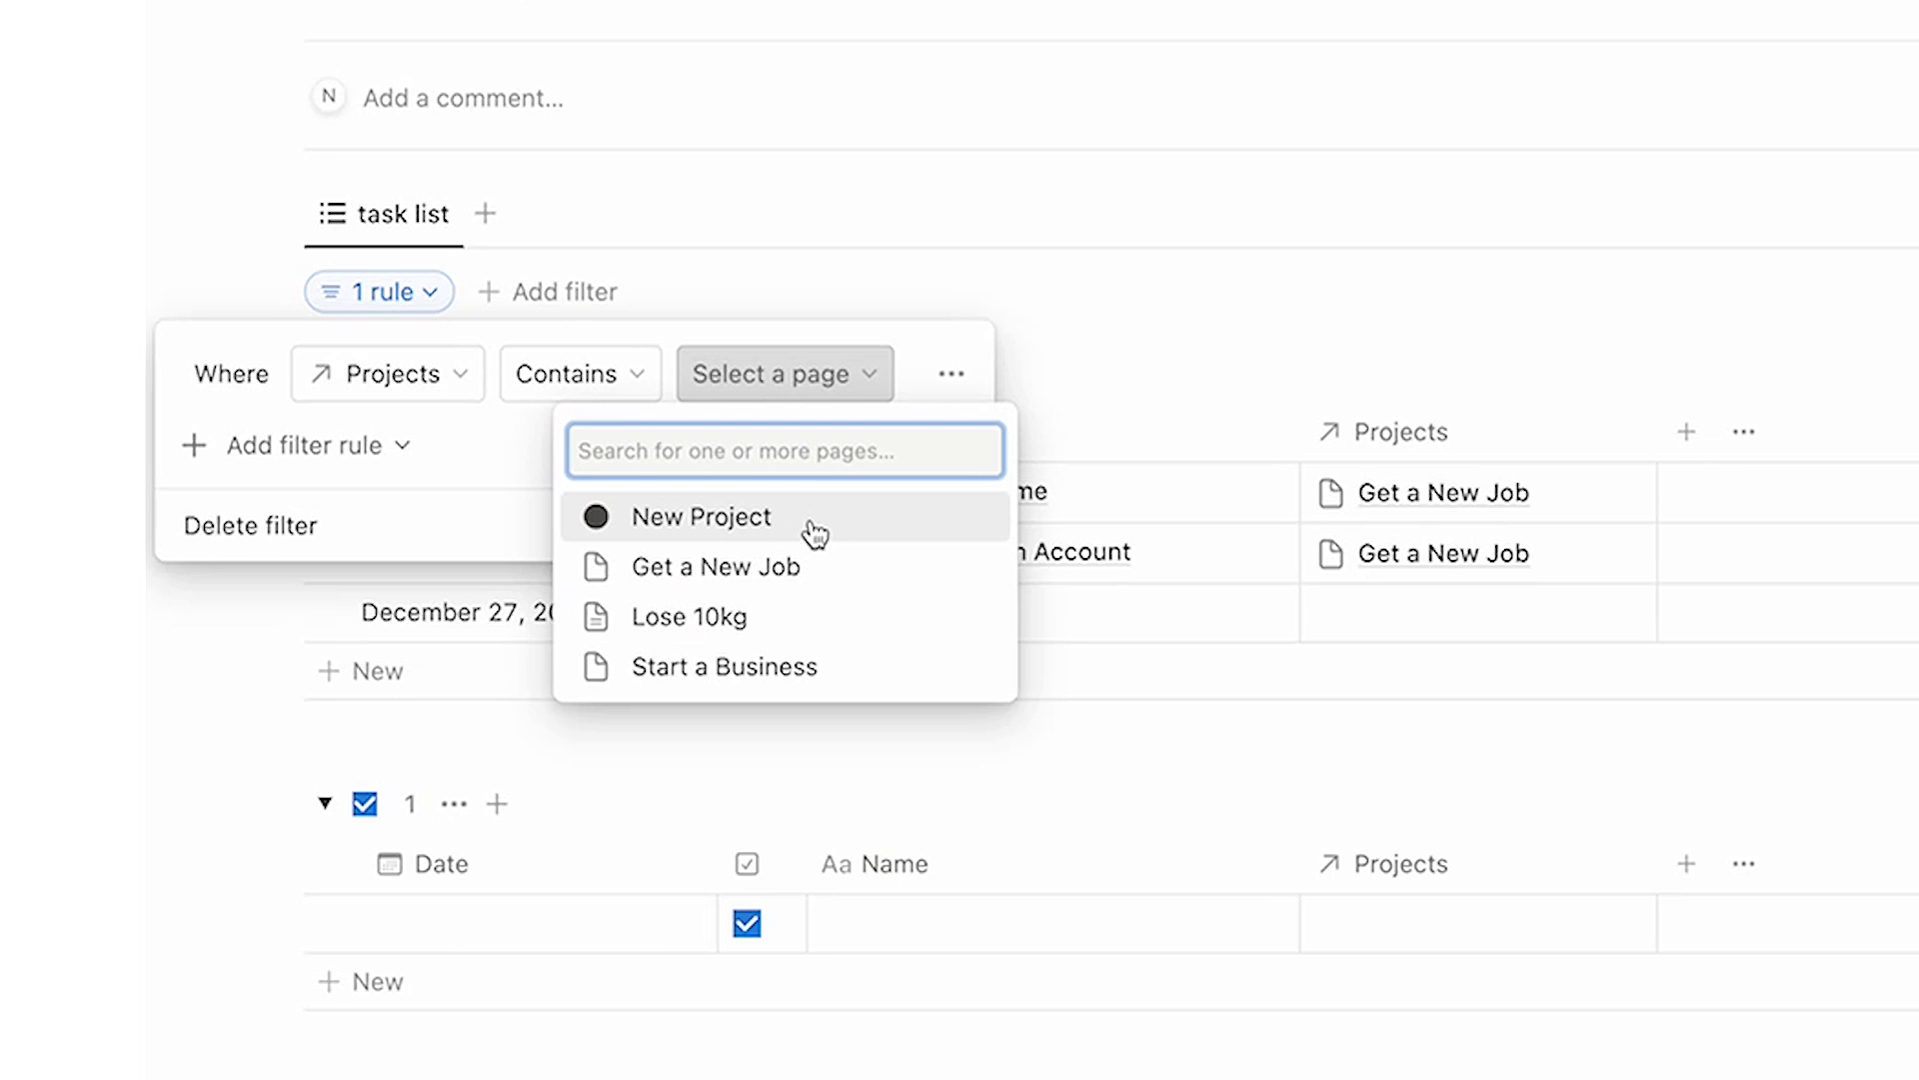
left_click(815, 534)
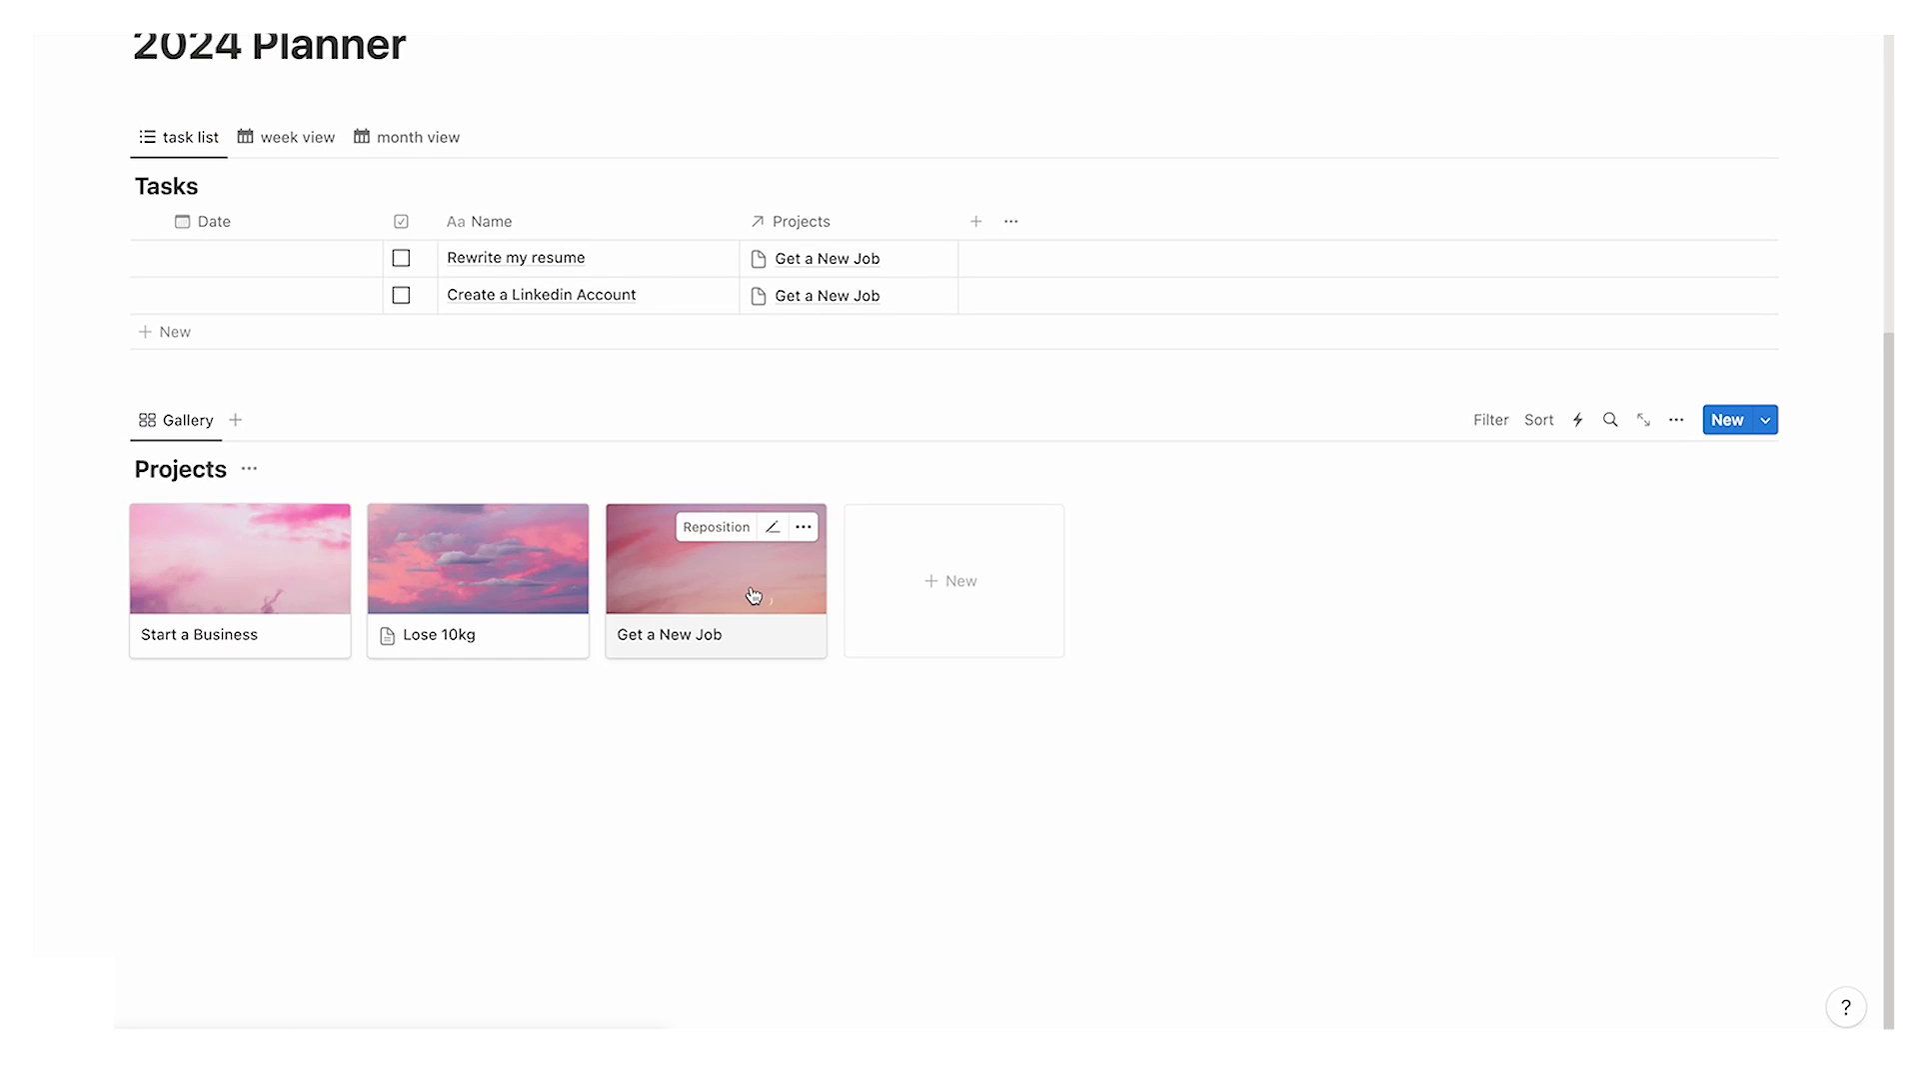
Step: Apply the New Project template to the Get a New Job project, look over its task list and close the page
left_click(721, 588)
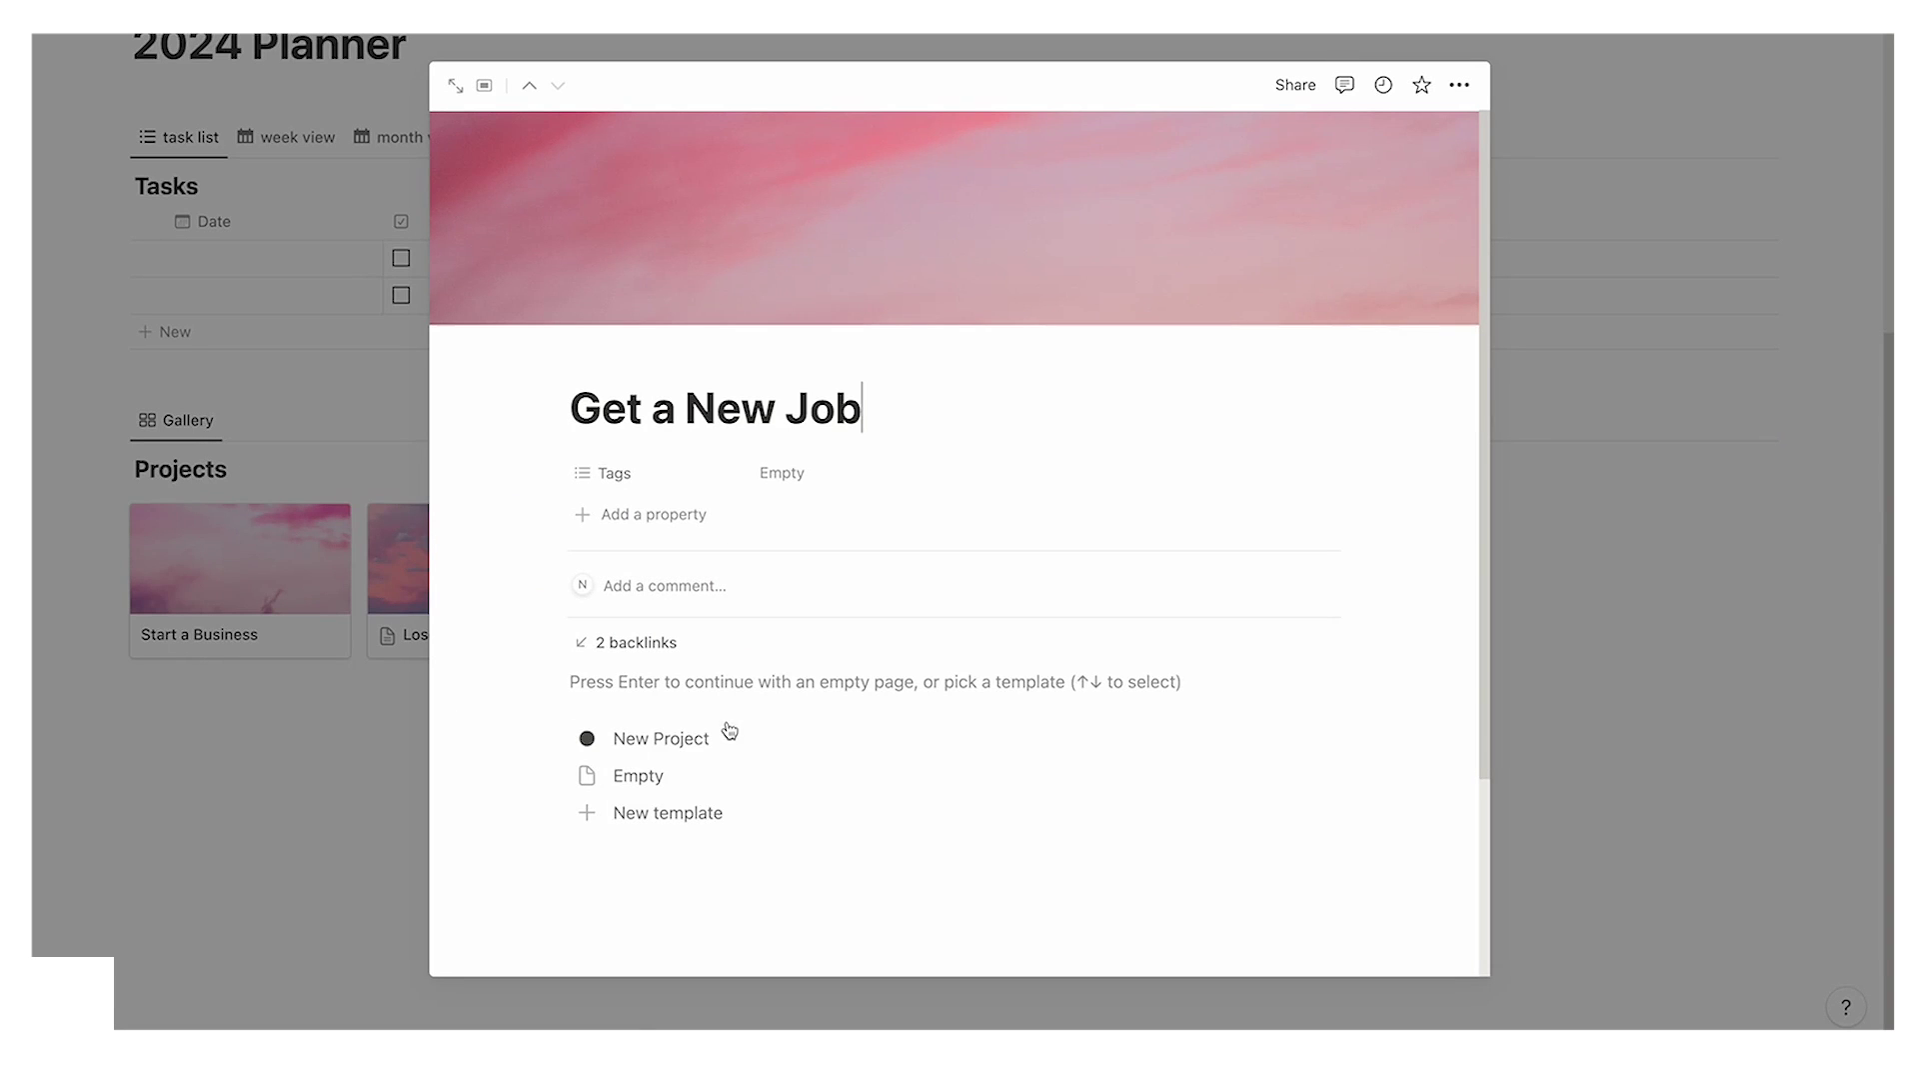
left_click(730, 734)
scroll(726, 500, "down", 2)
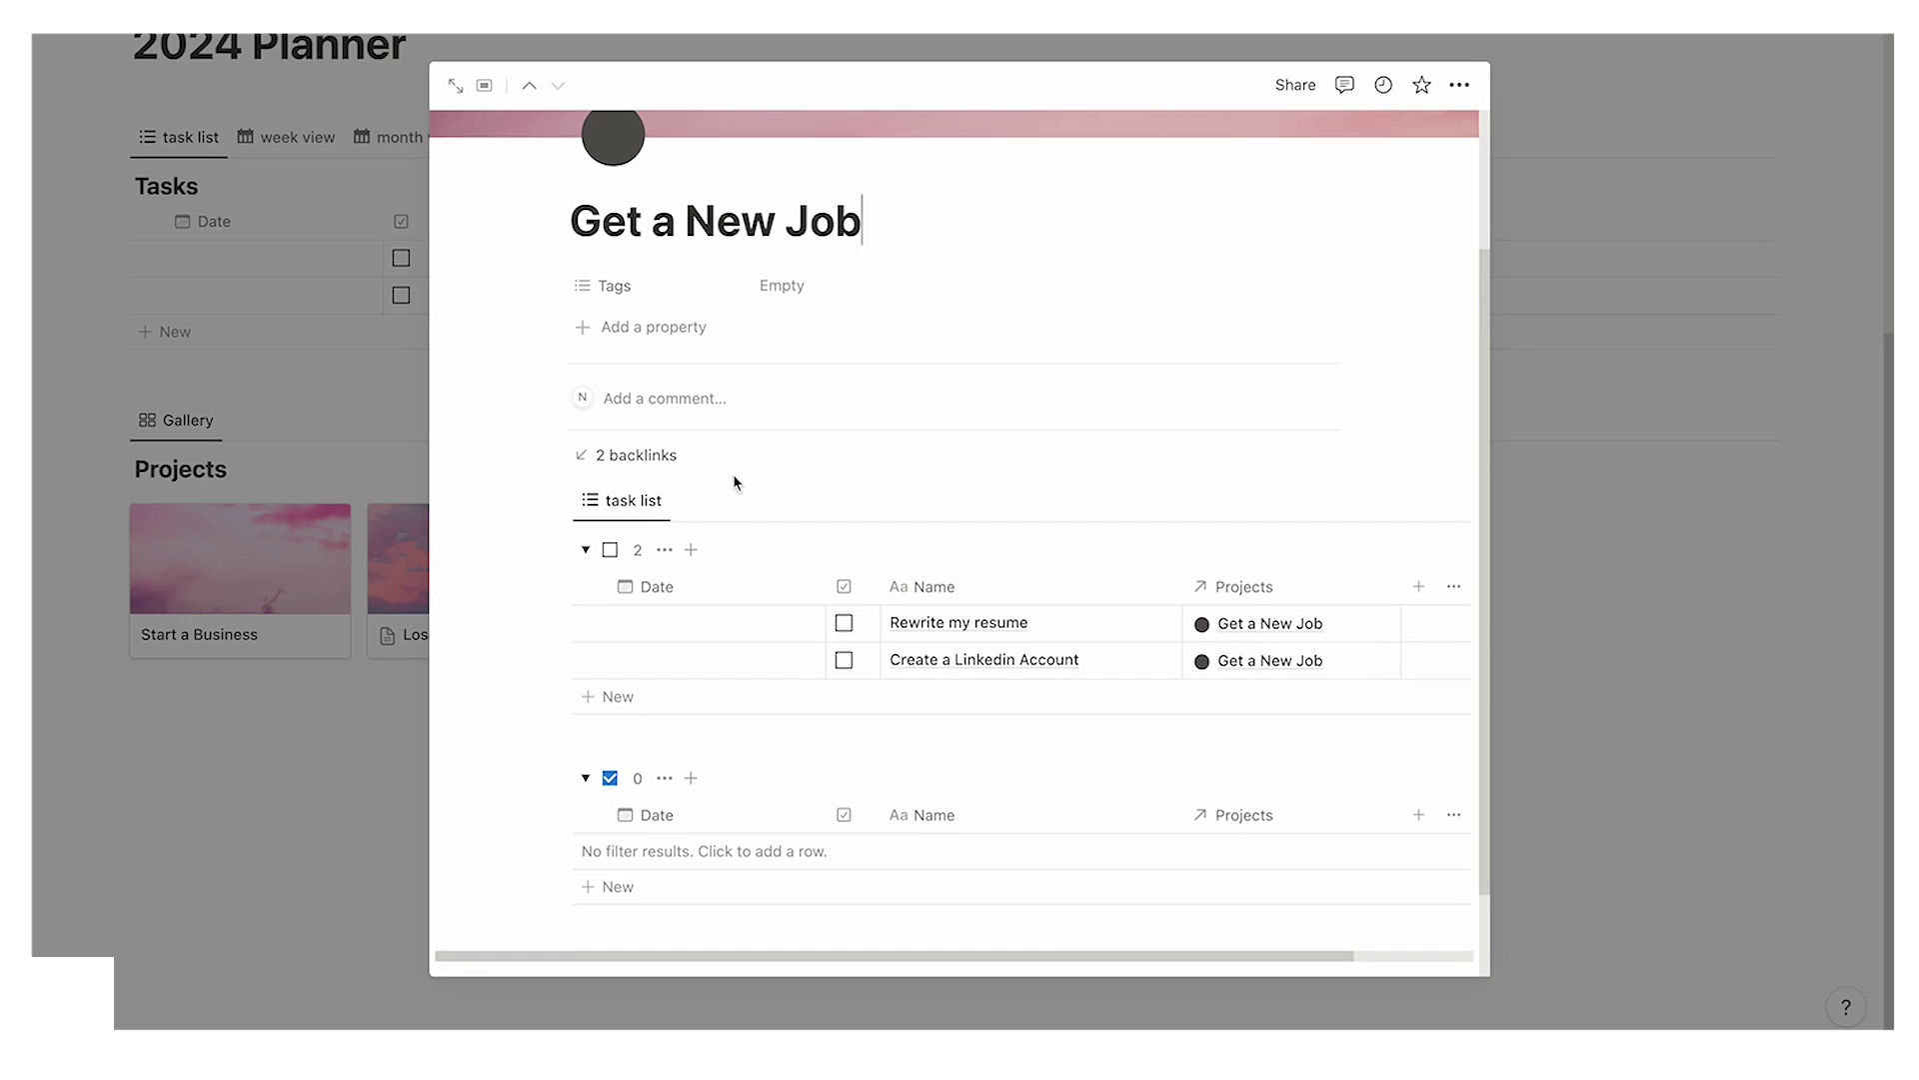
scroll(735, 483, "down", 1)
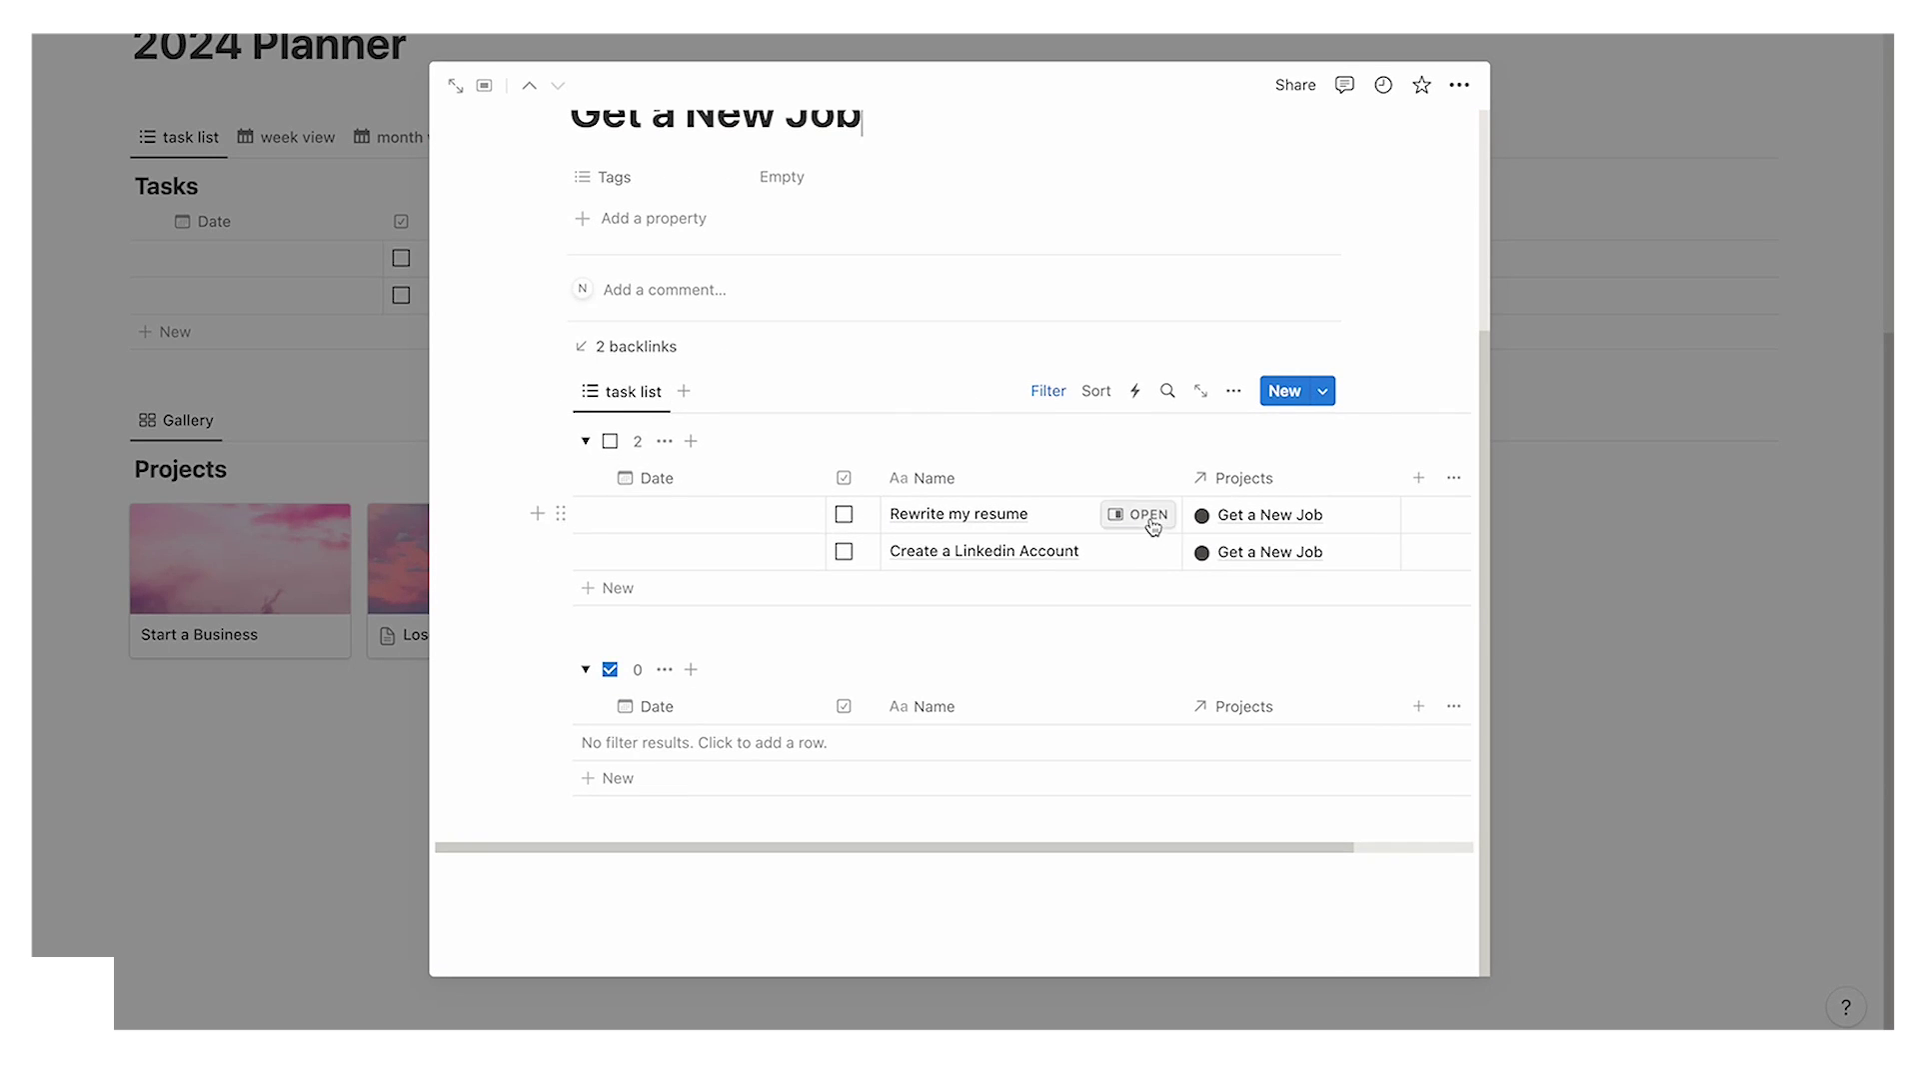
left_click(334, 703)
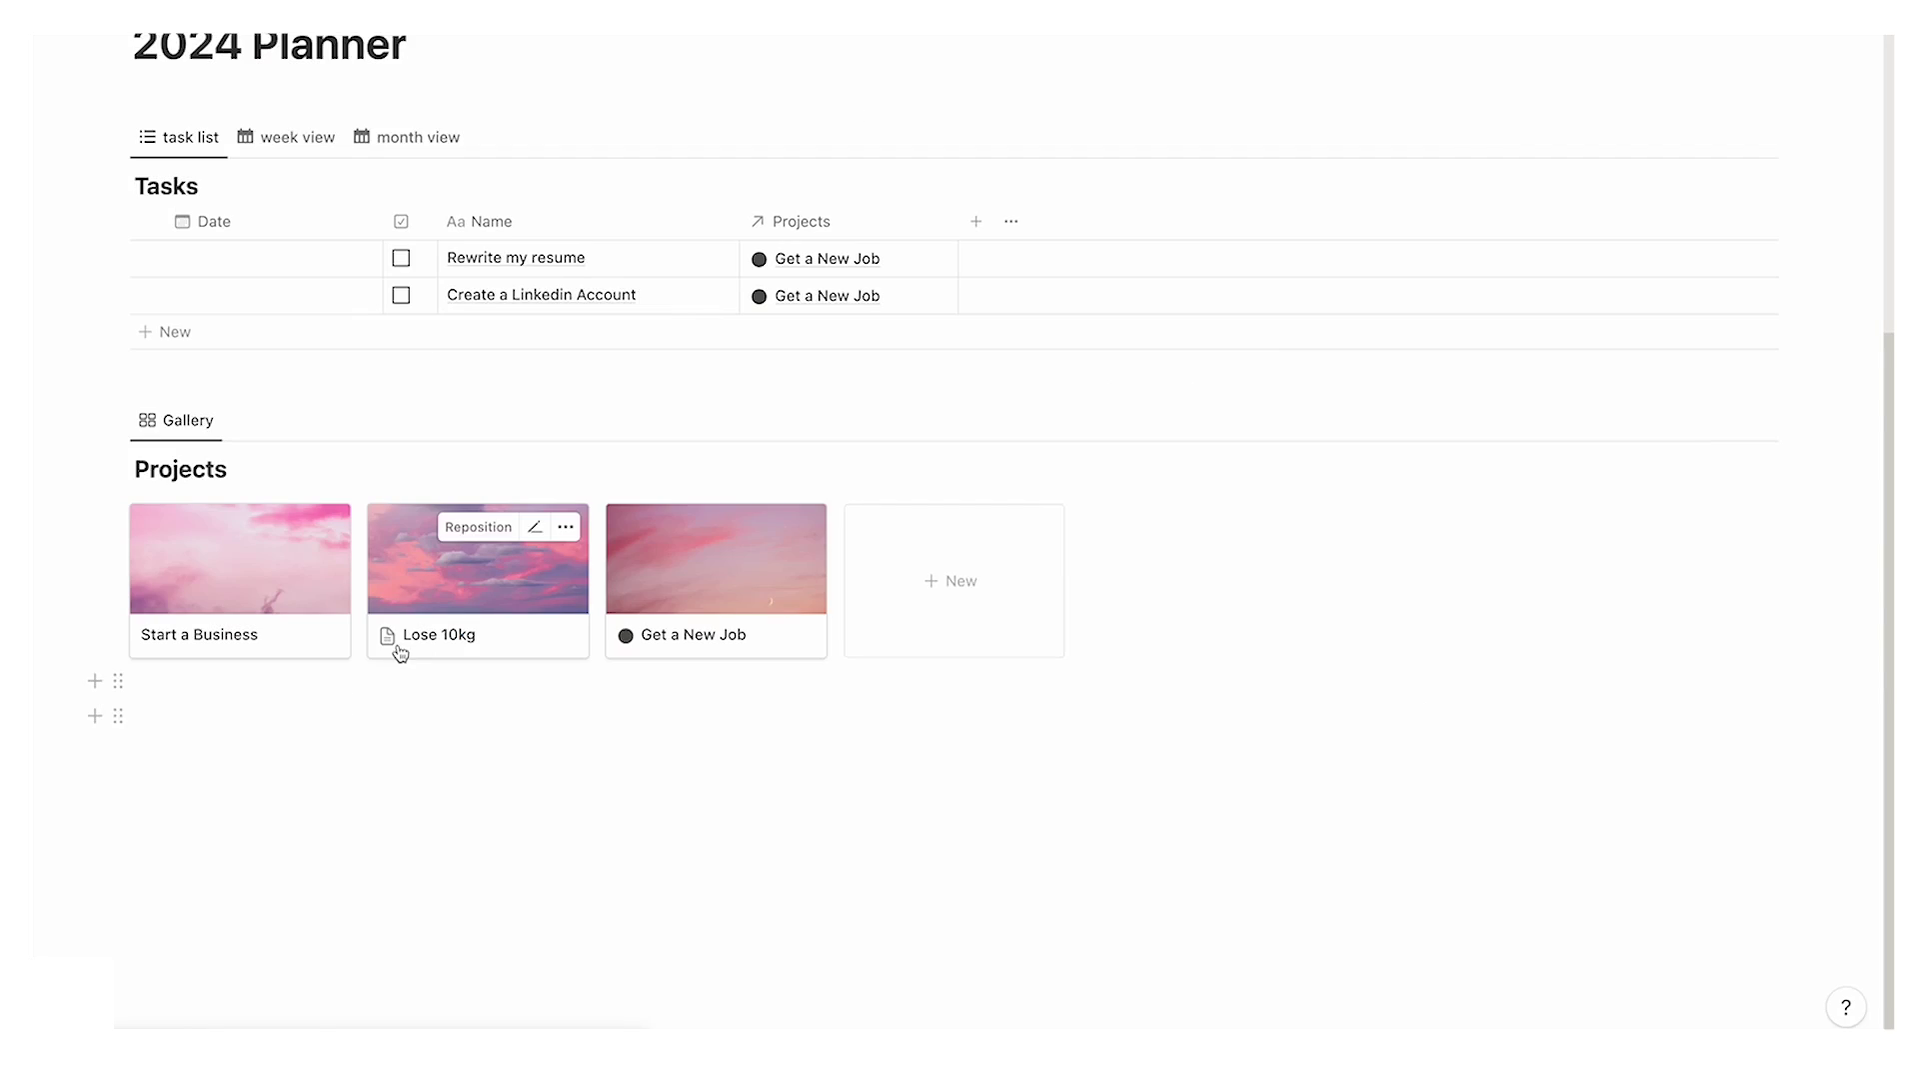
Step: Clear the "blah blah blah" text from the Lose 10kg project and apply the New Project template to it
left_click(398, 640)
left_click_drag(705, 653, 530, 651)
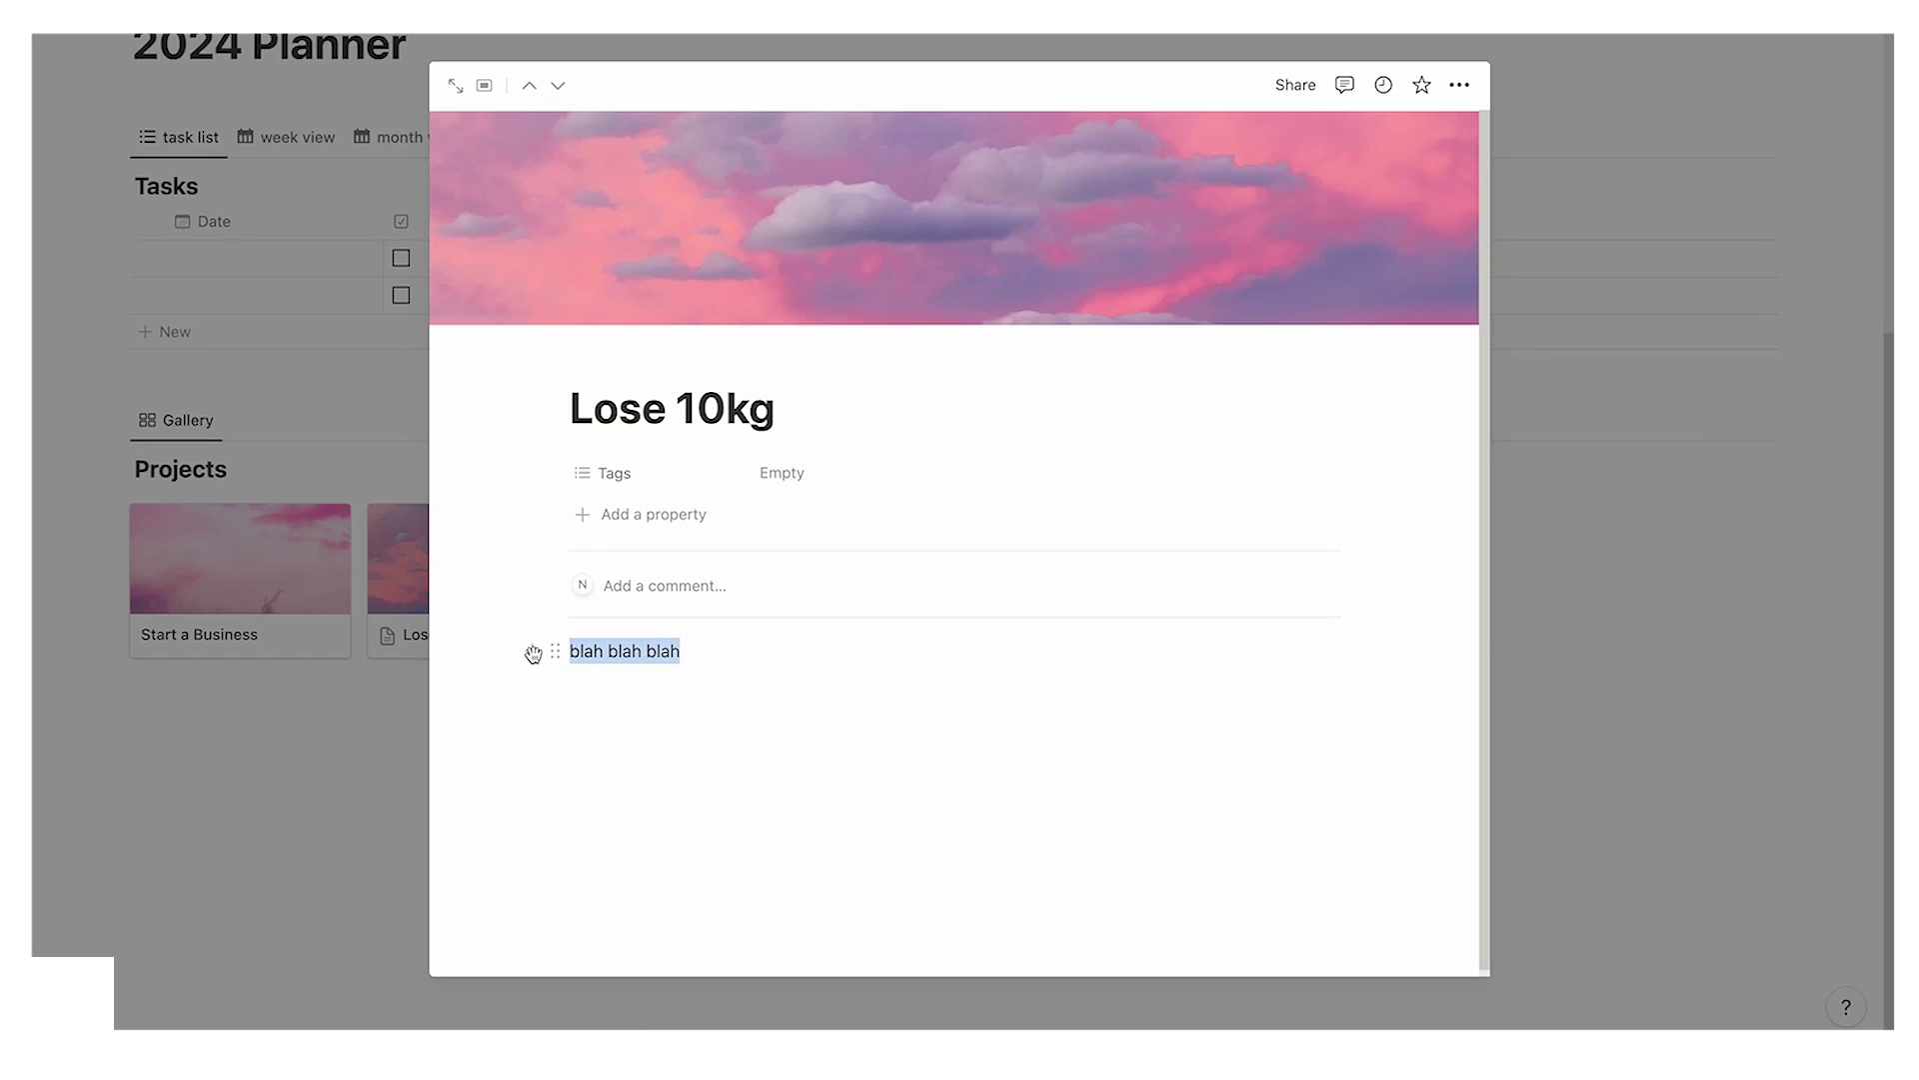
key("BackSpace")
key("BackSpace")
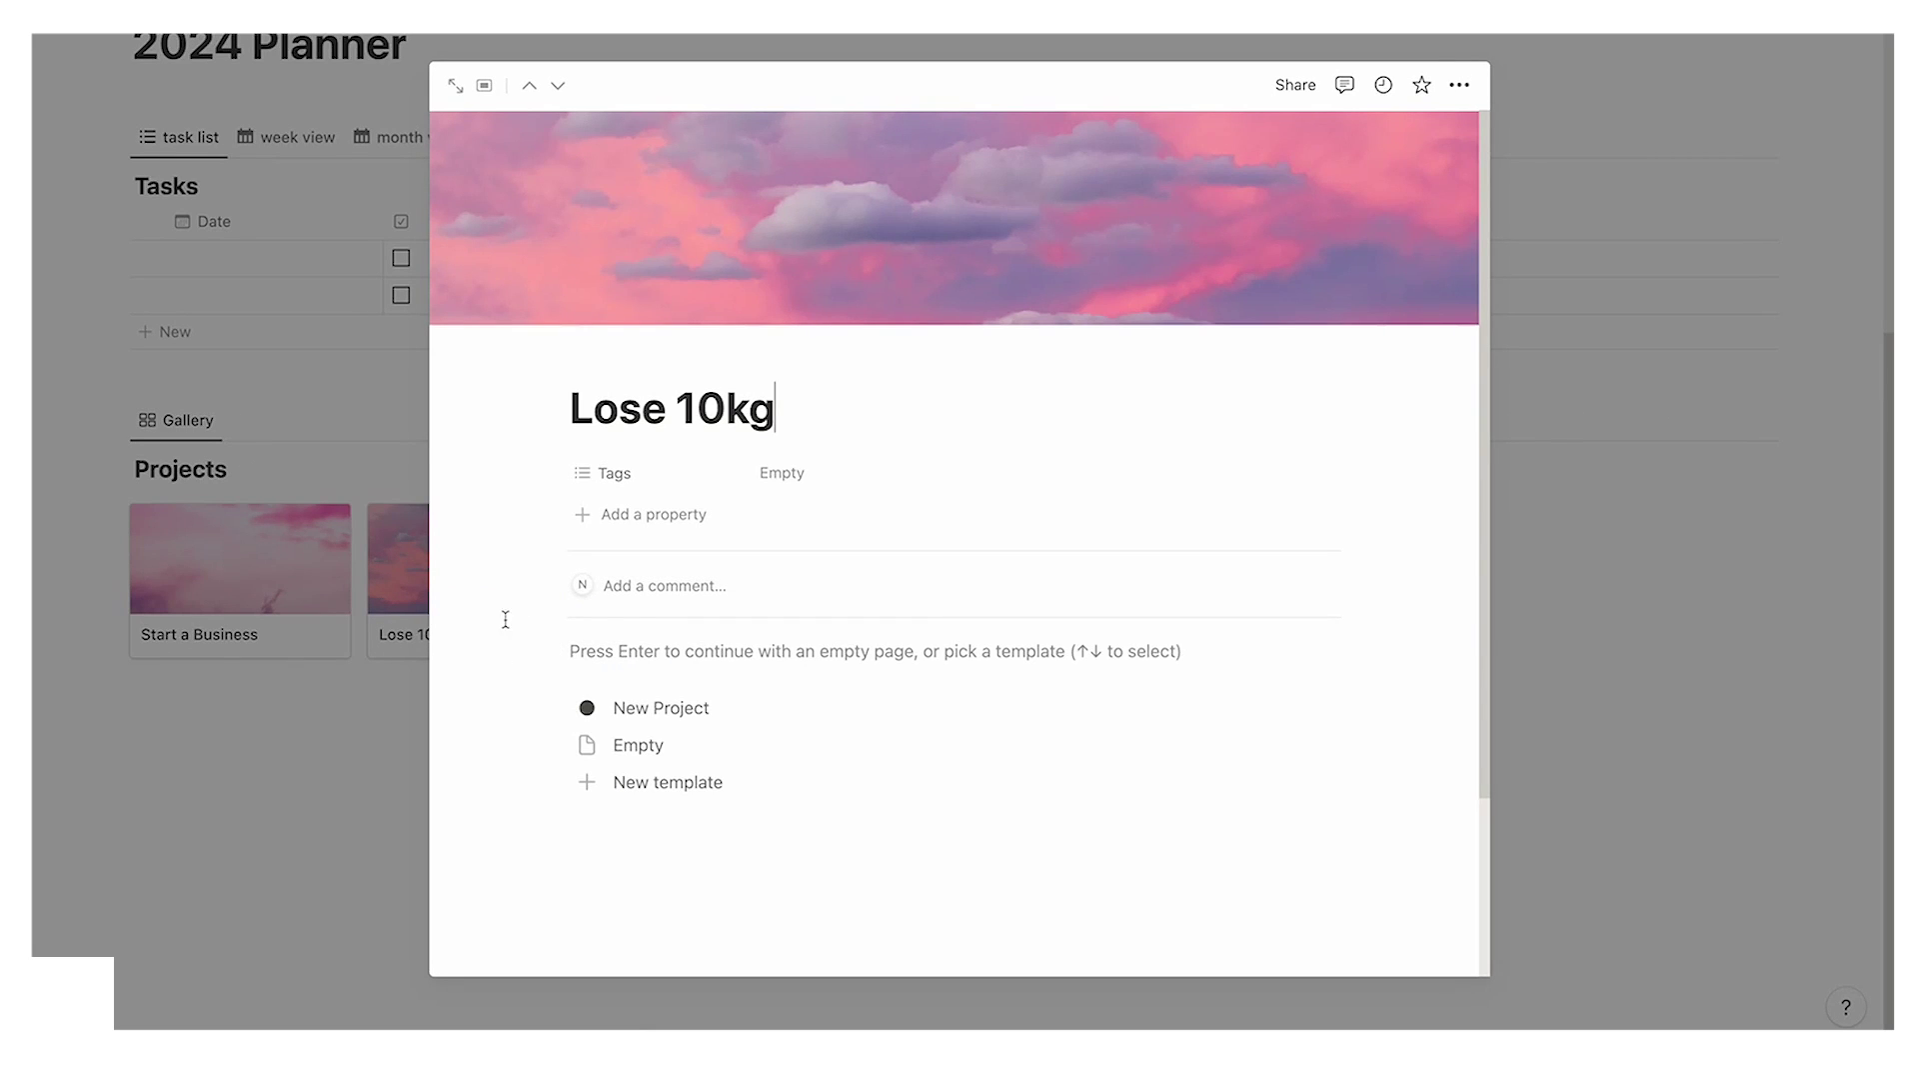
left_click(737, 712)
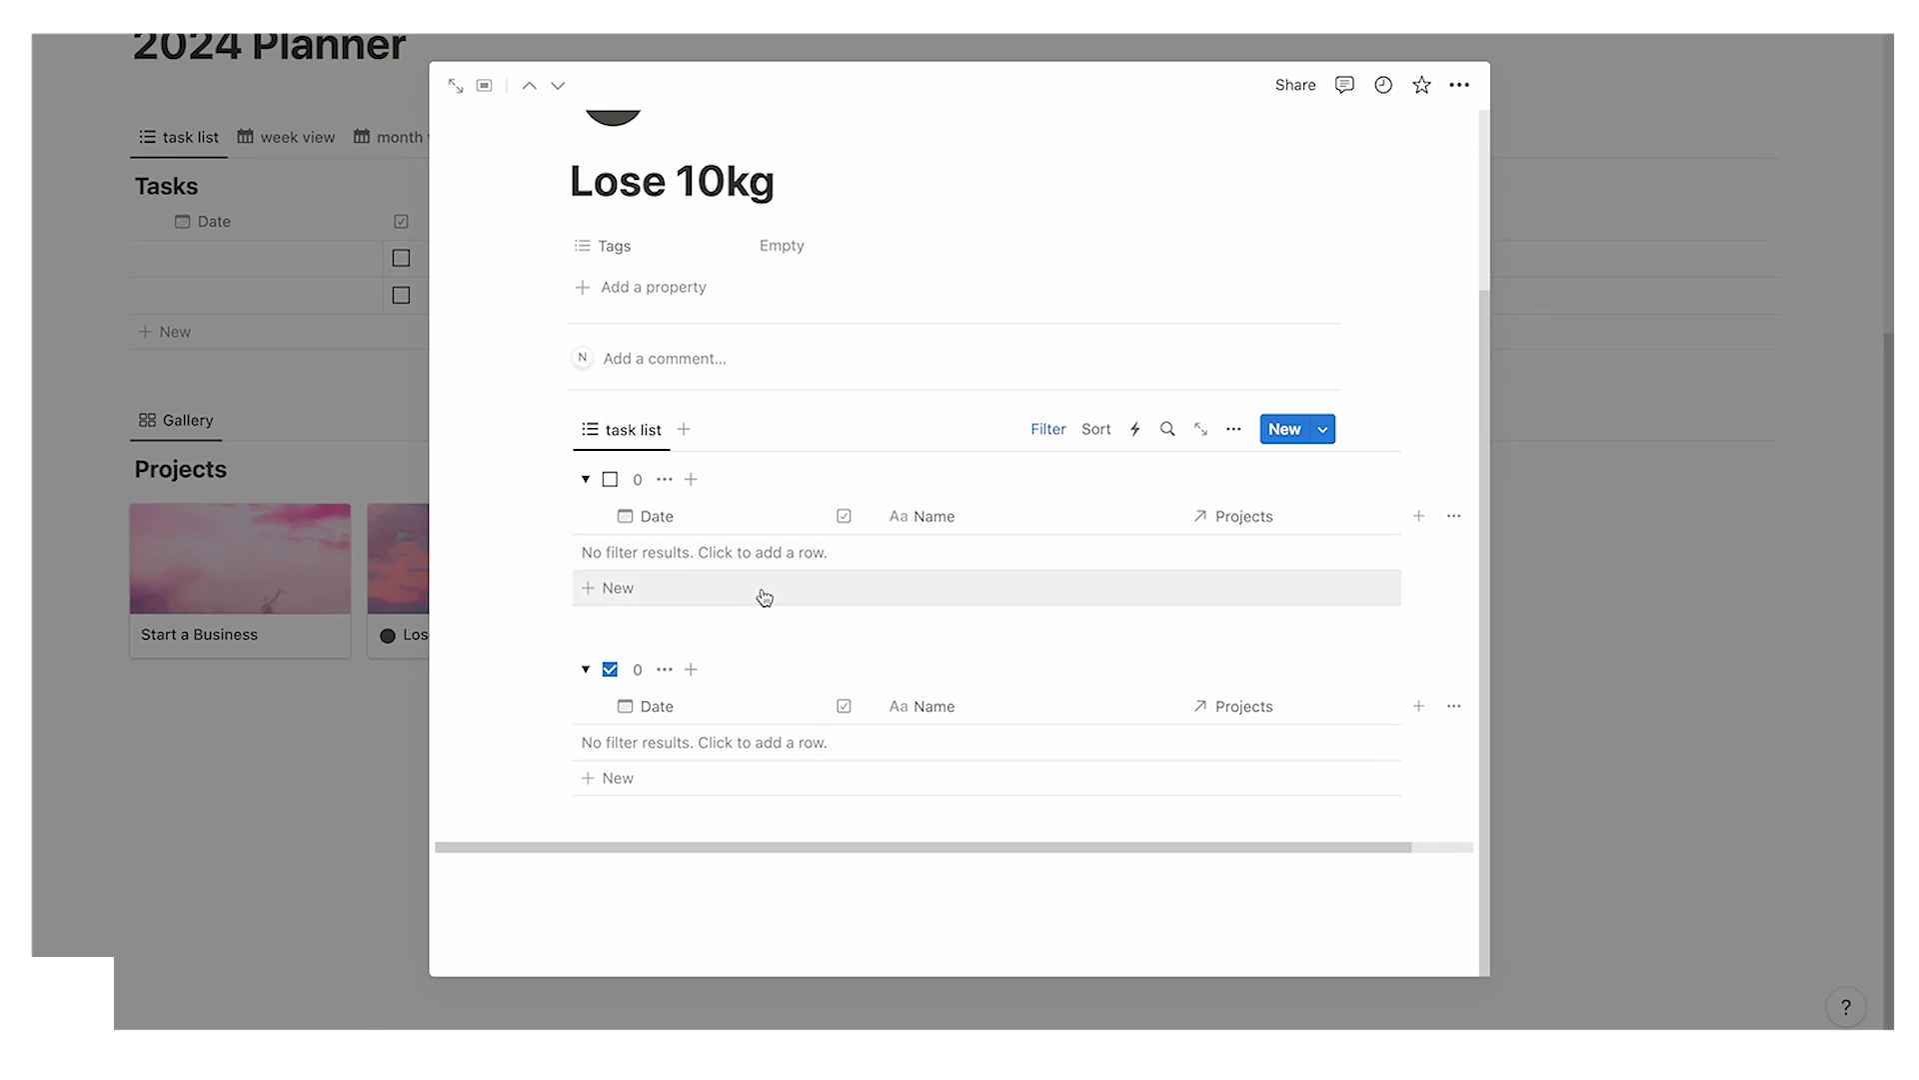
left_click(233, 714)
Step: Apply the New Project template to the Start a Business project and close the page
left_click(194, 600)
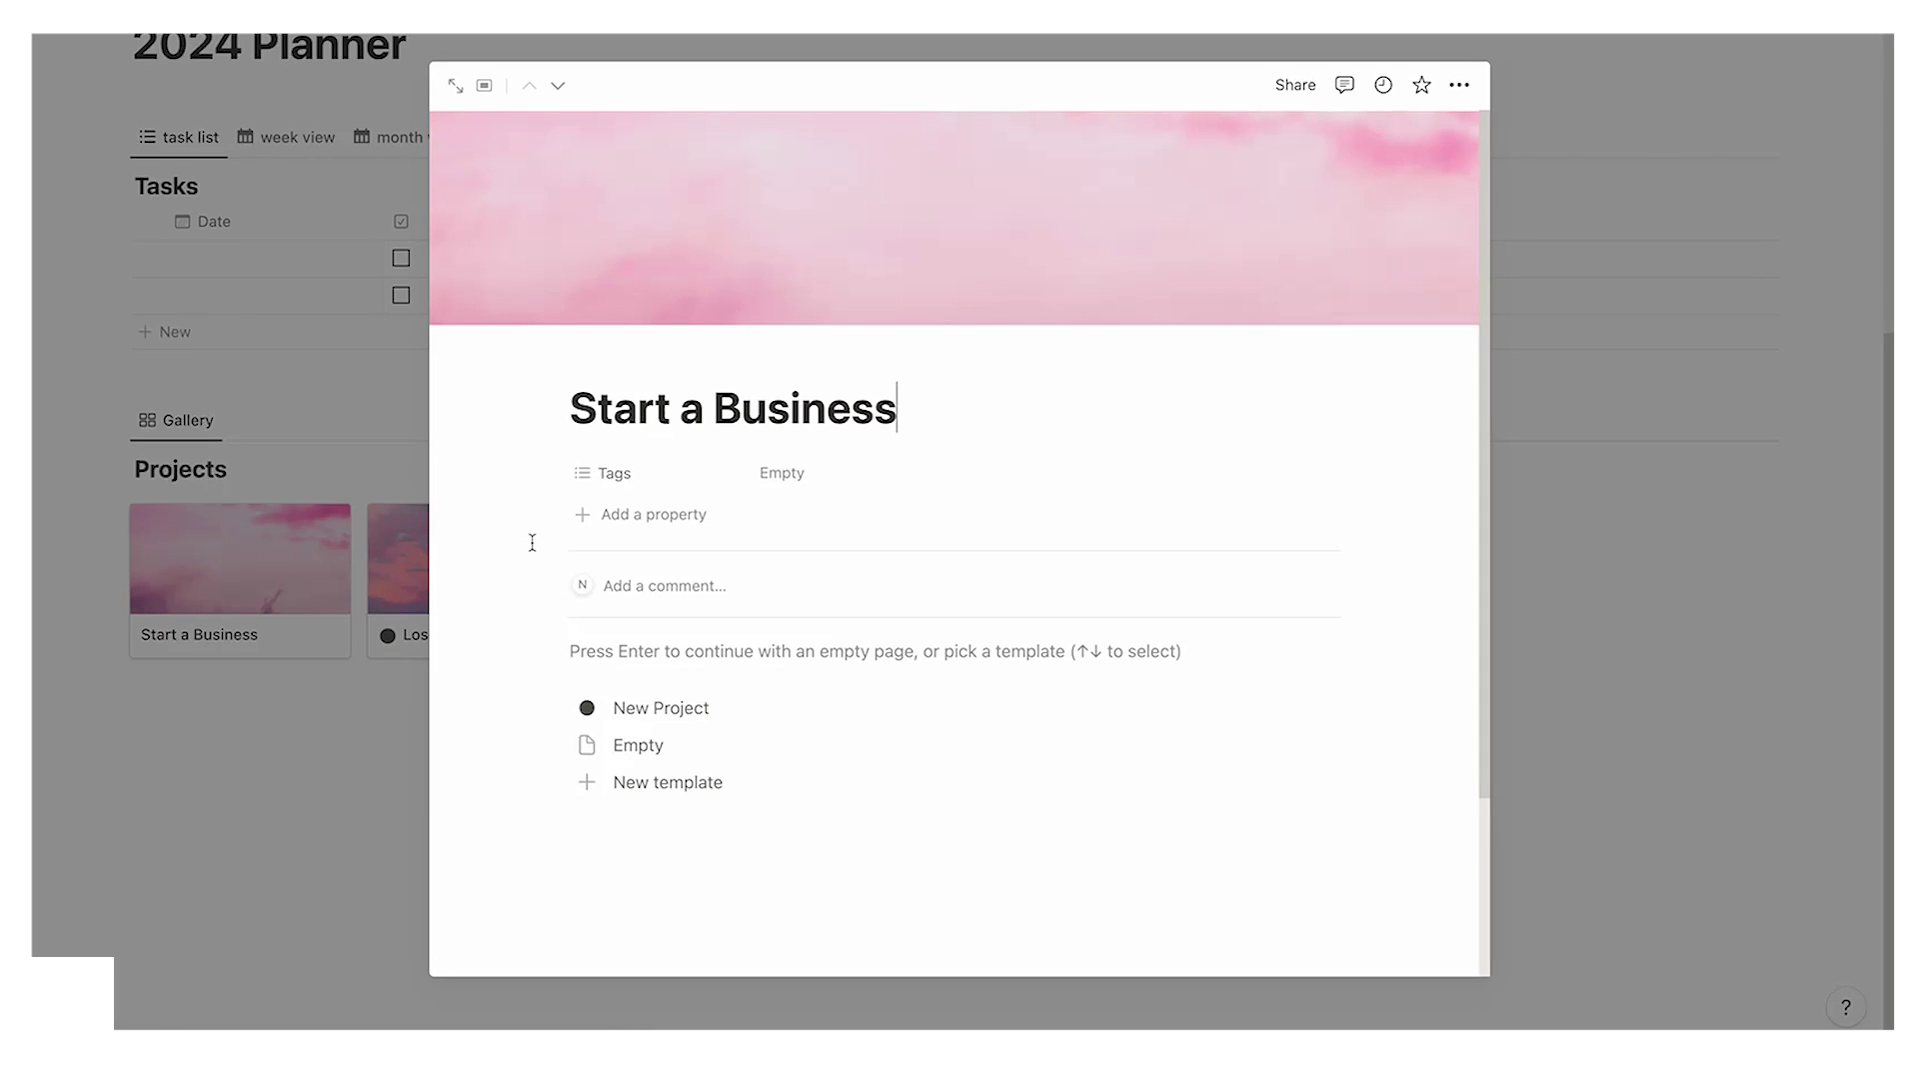
left_click(687, 706)
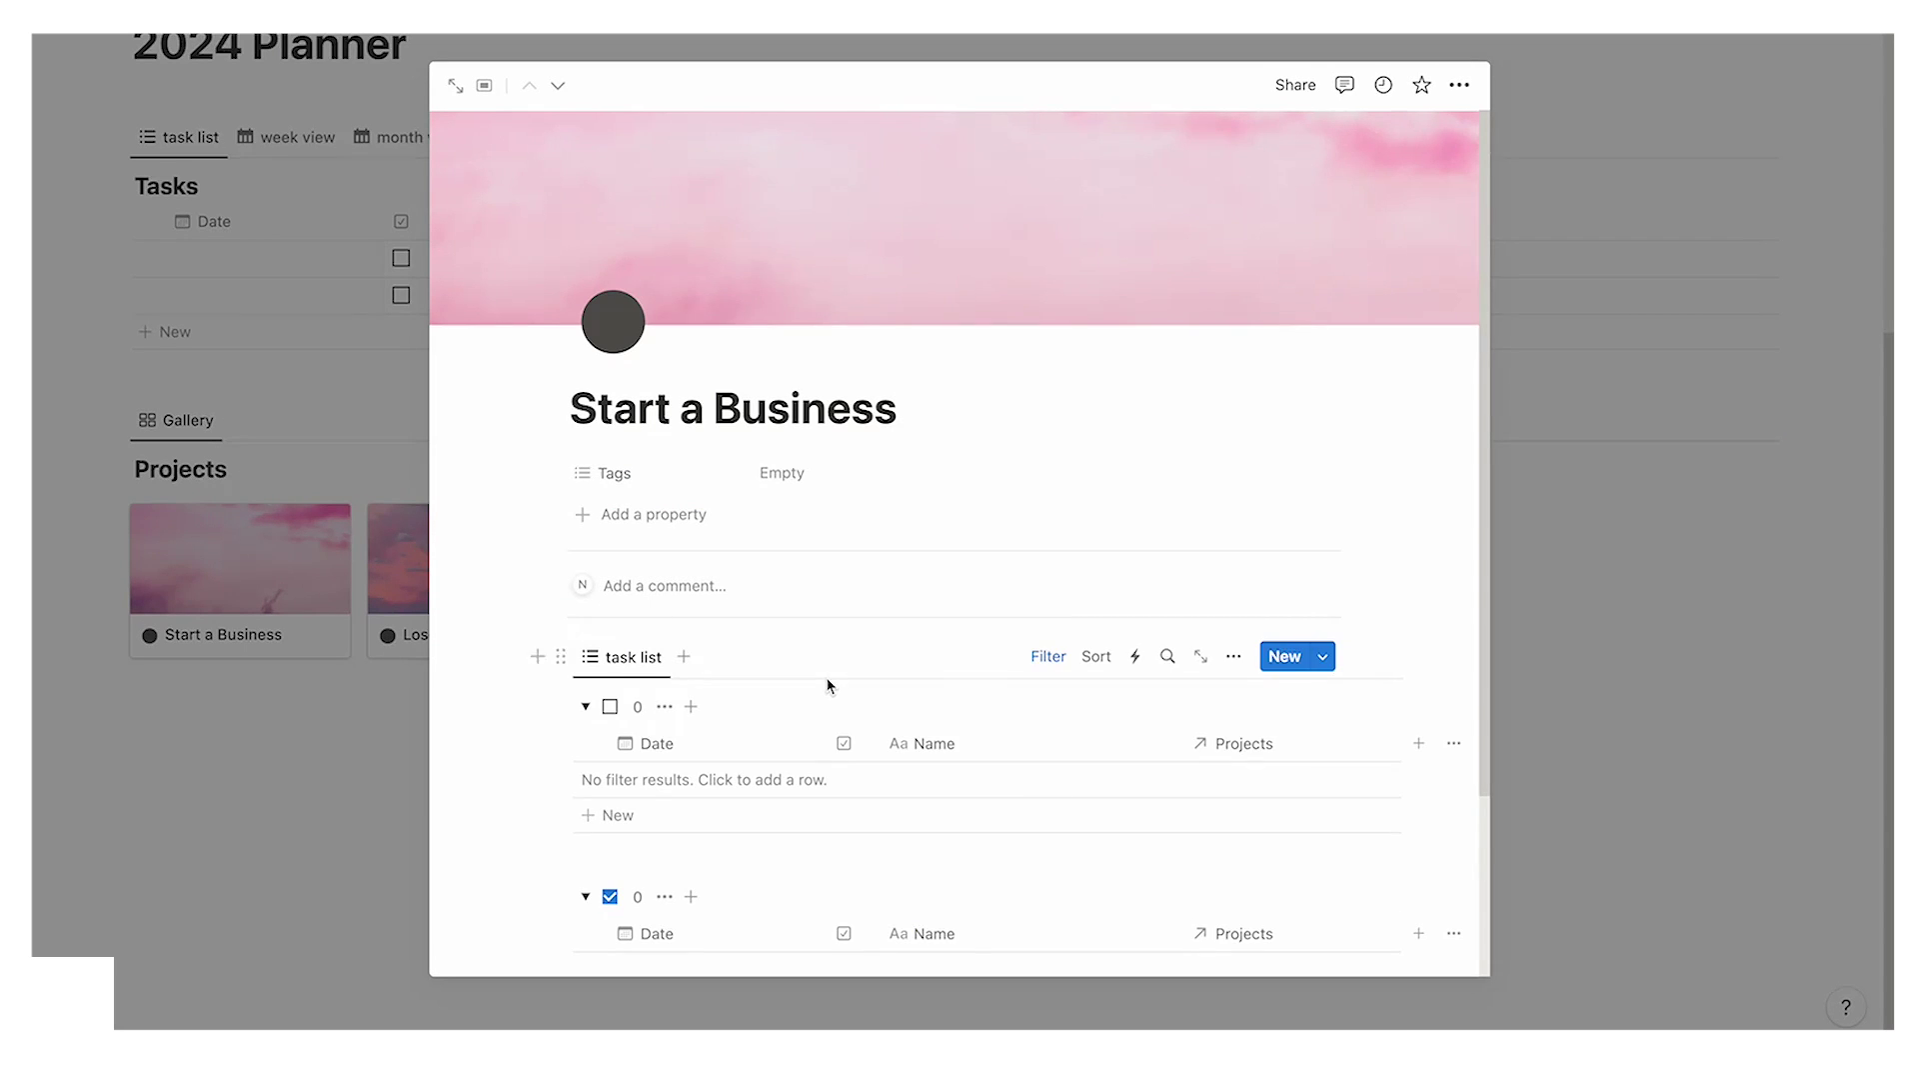
scroll(828, 685, "down", 3)
left_click(365, 762)
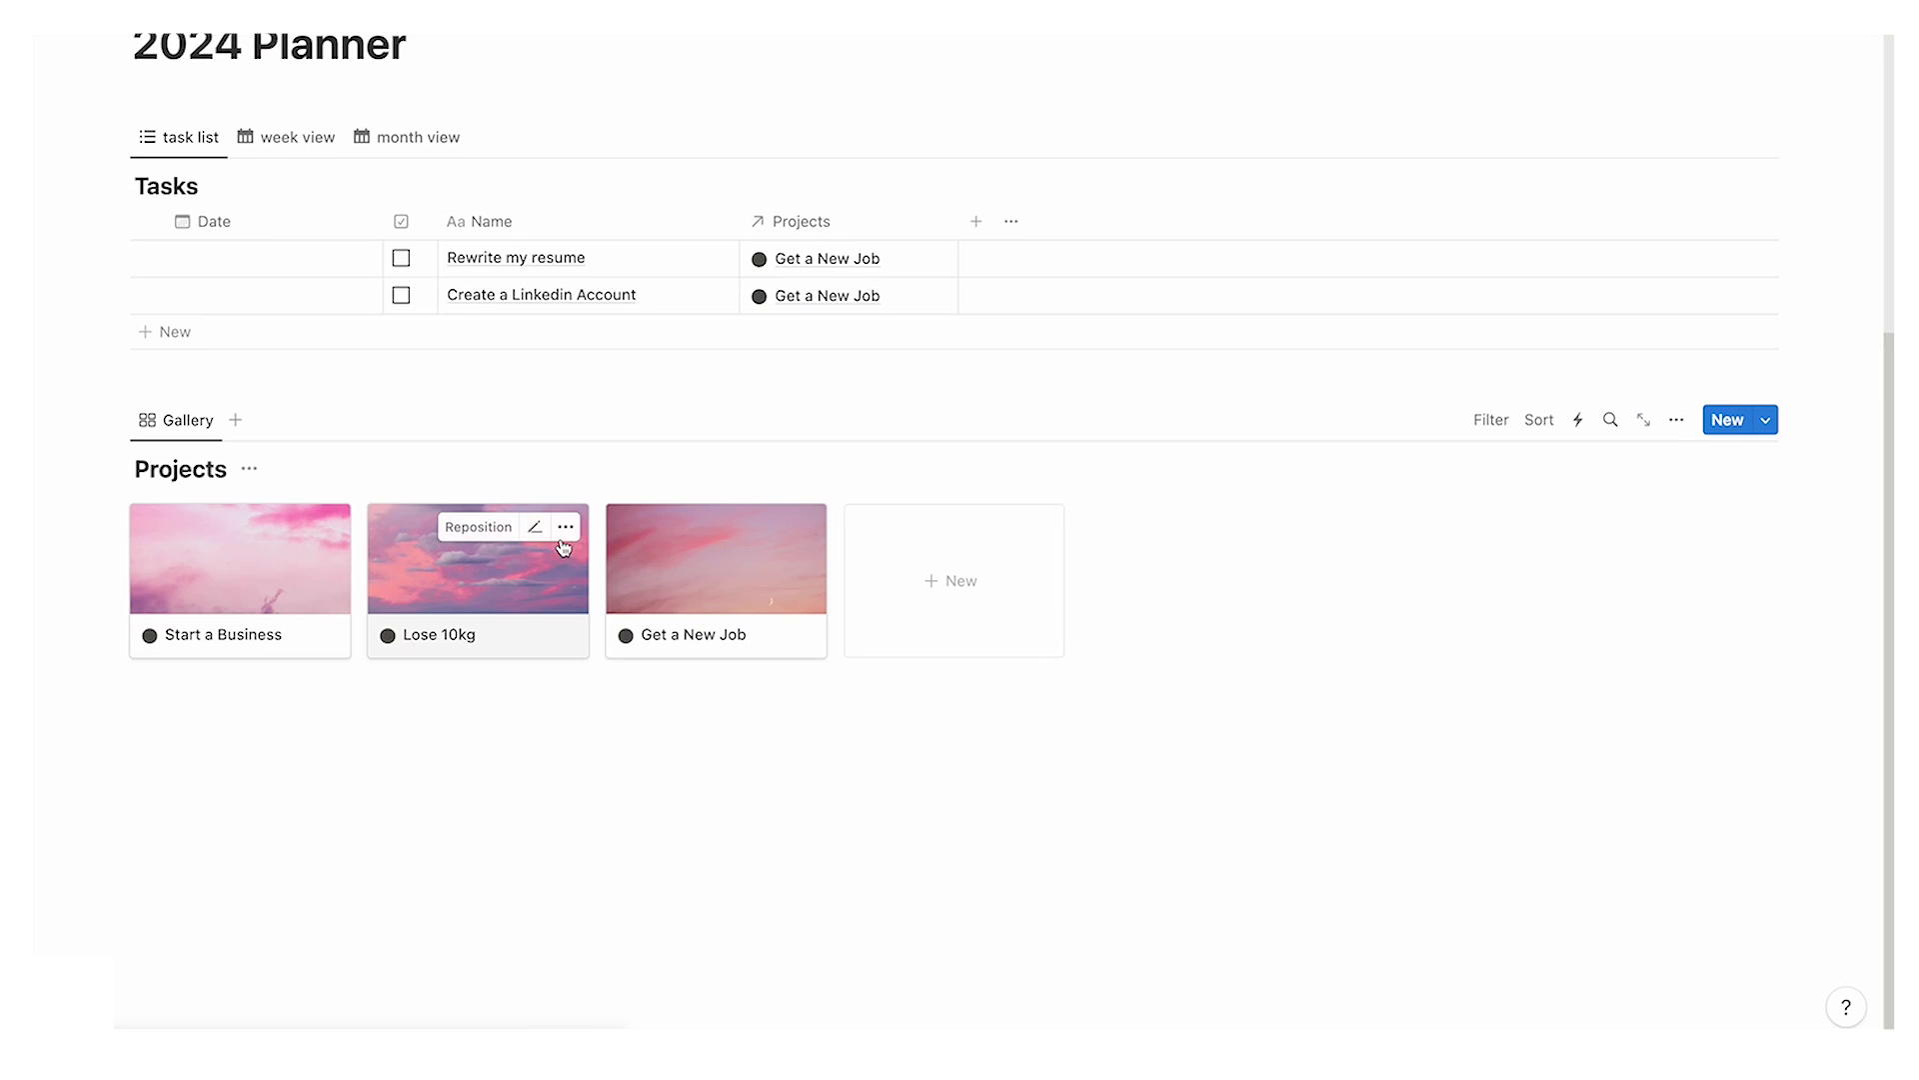
Step: Review the task list inside the Get a New Job project page
left_click(655, 597)
scroll(960, 640, "down", 3)
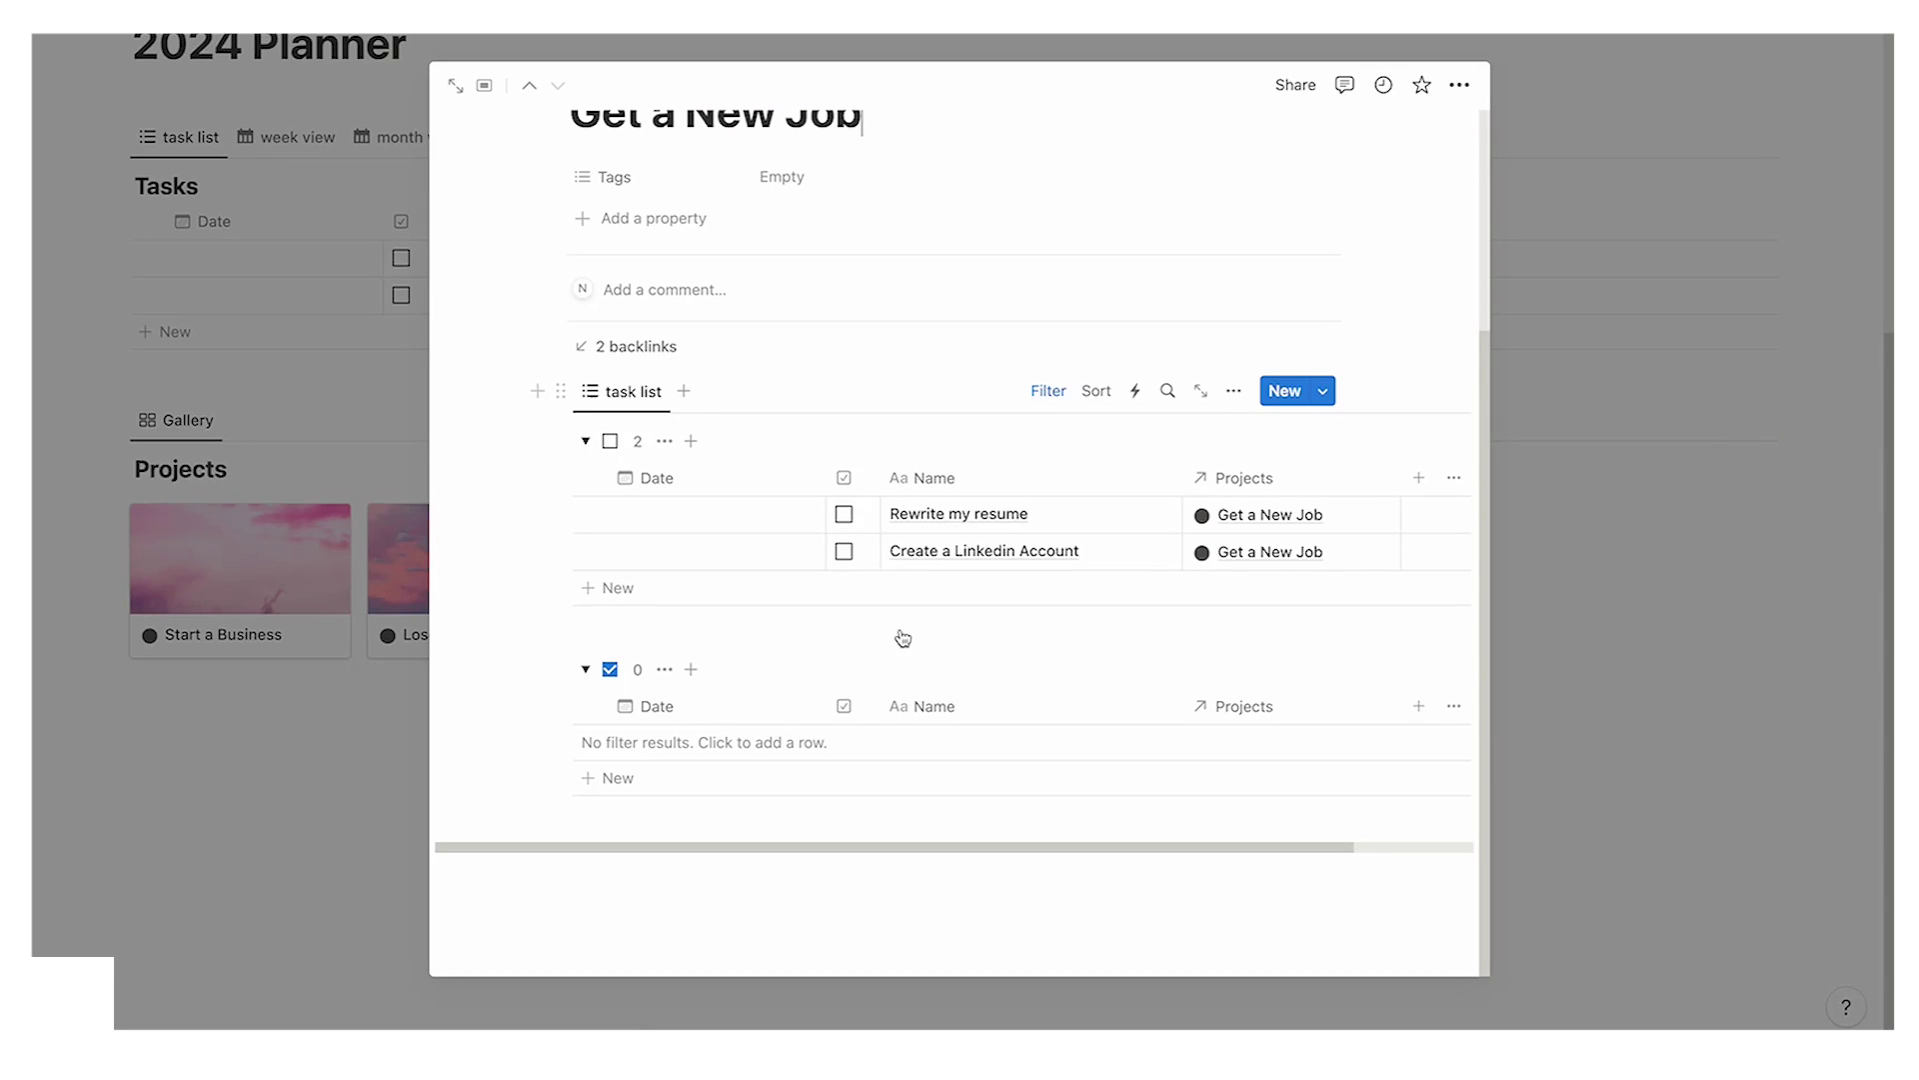
left_click(1594, 579)
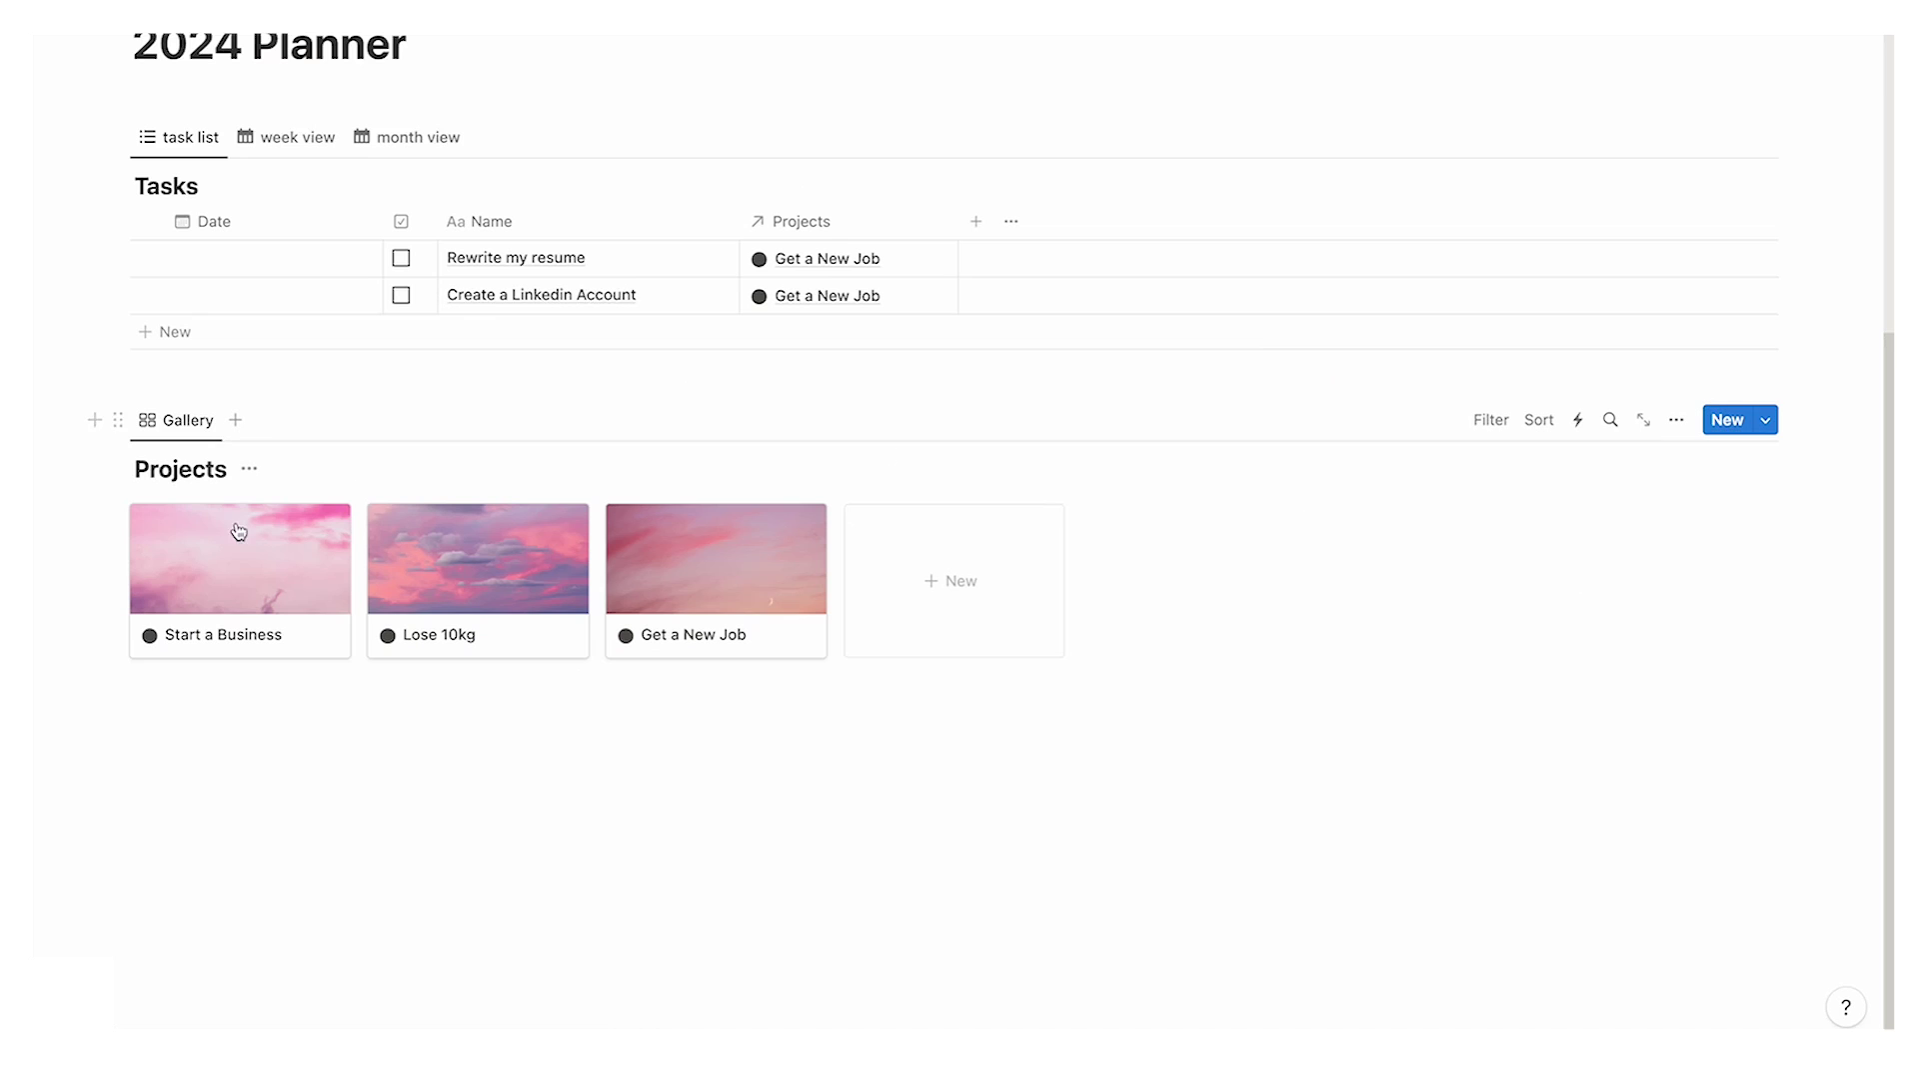
right_click(247, 580)
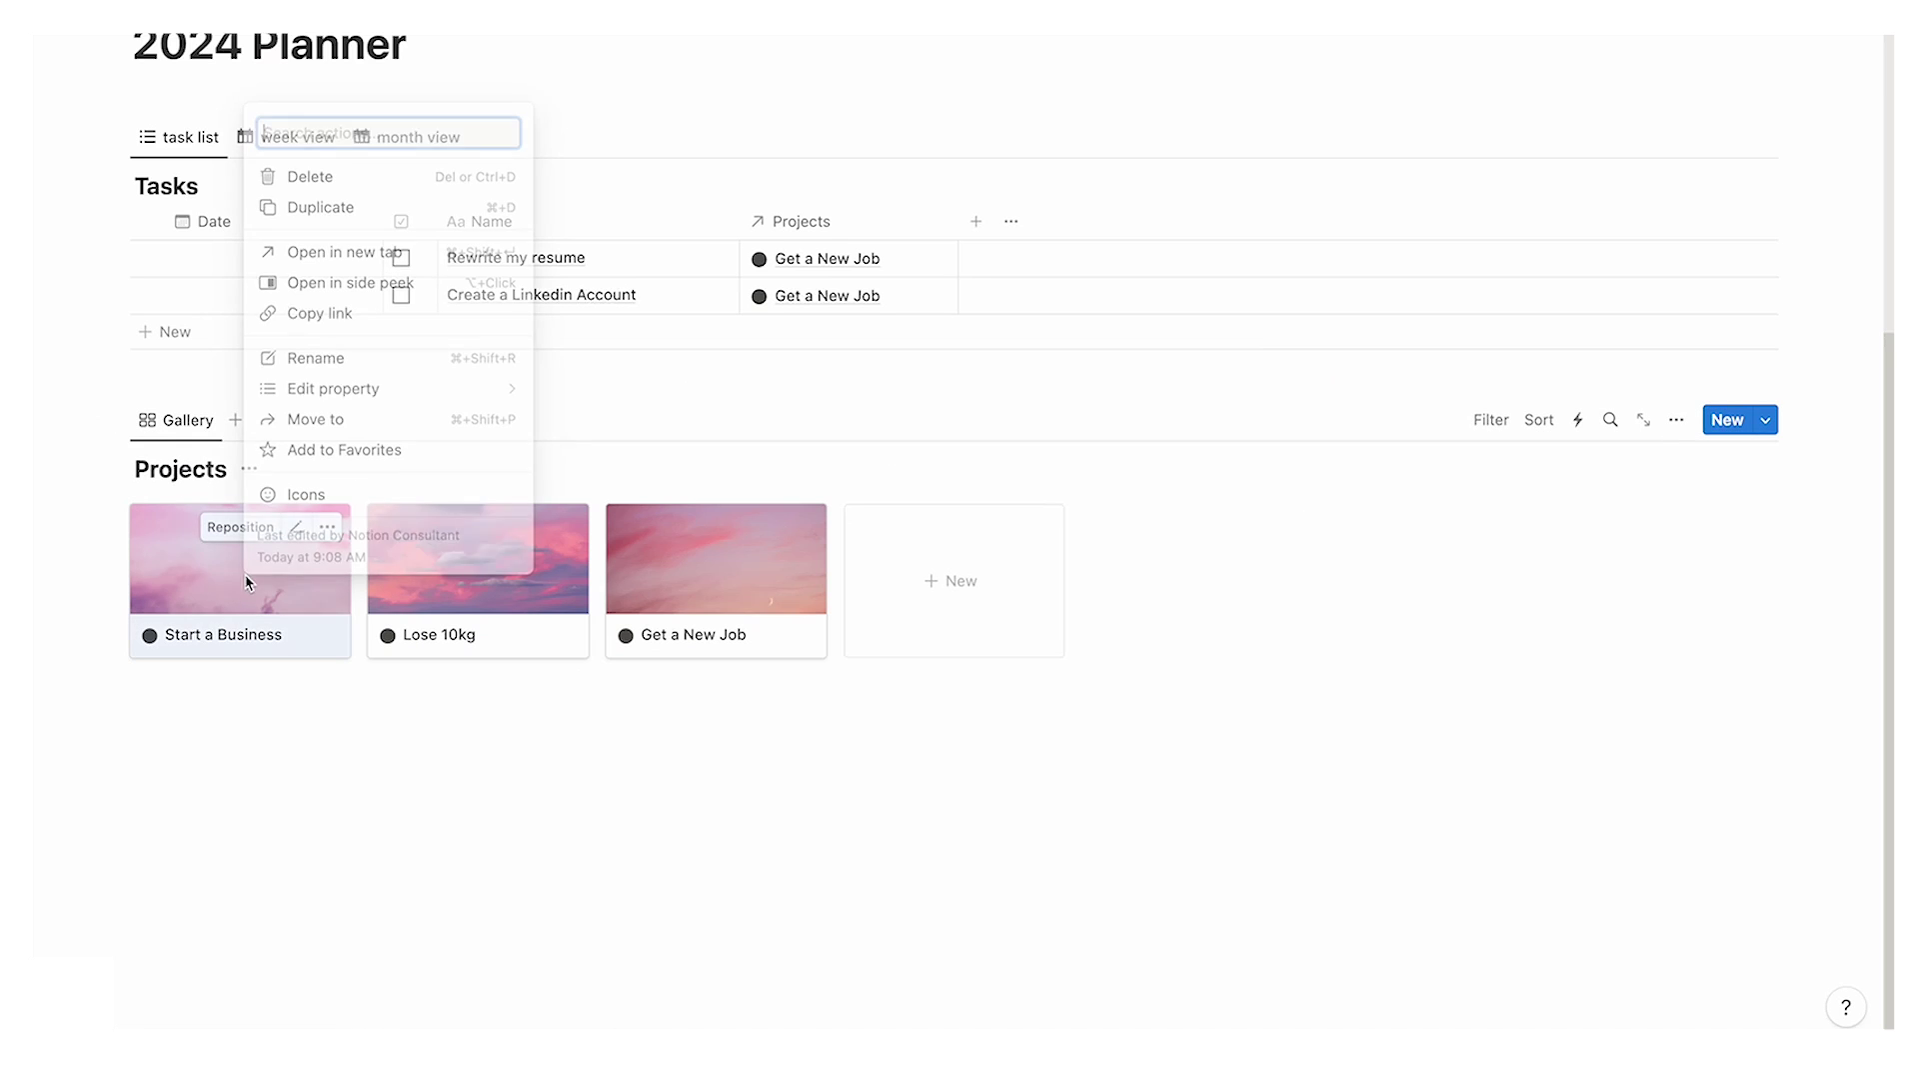
left_click(505, 757)
scroll(502, 795, "up", 4)
scroll(540, 707, "down", 2)
scroll(535, 450, "down", 2)
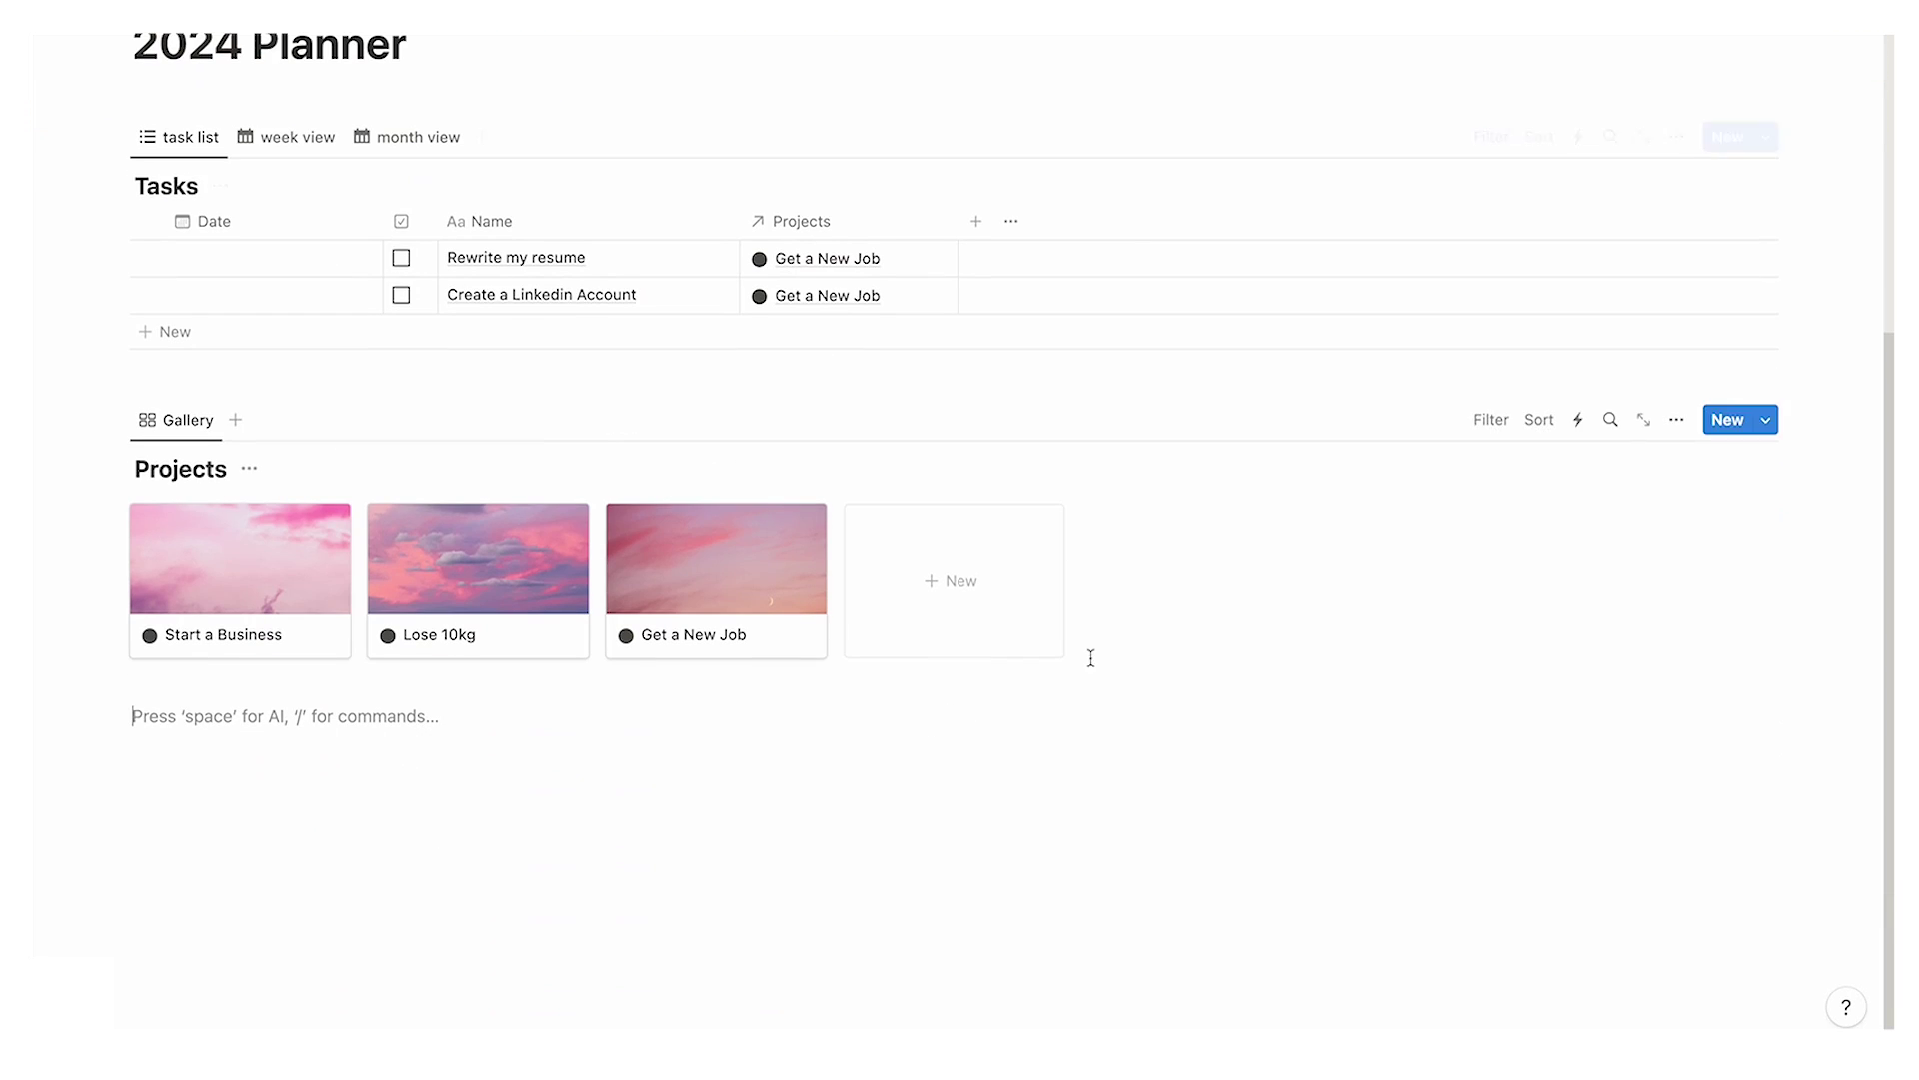
Step: Delete the Tags property from the Projects database through the Start a Business page
left_click(191, 588)
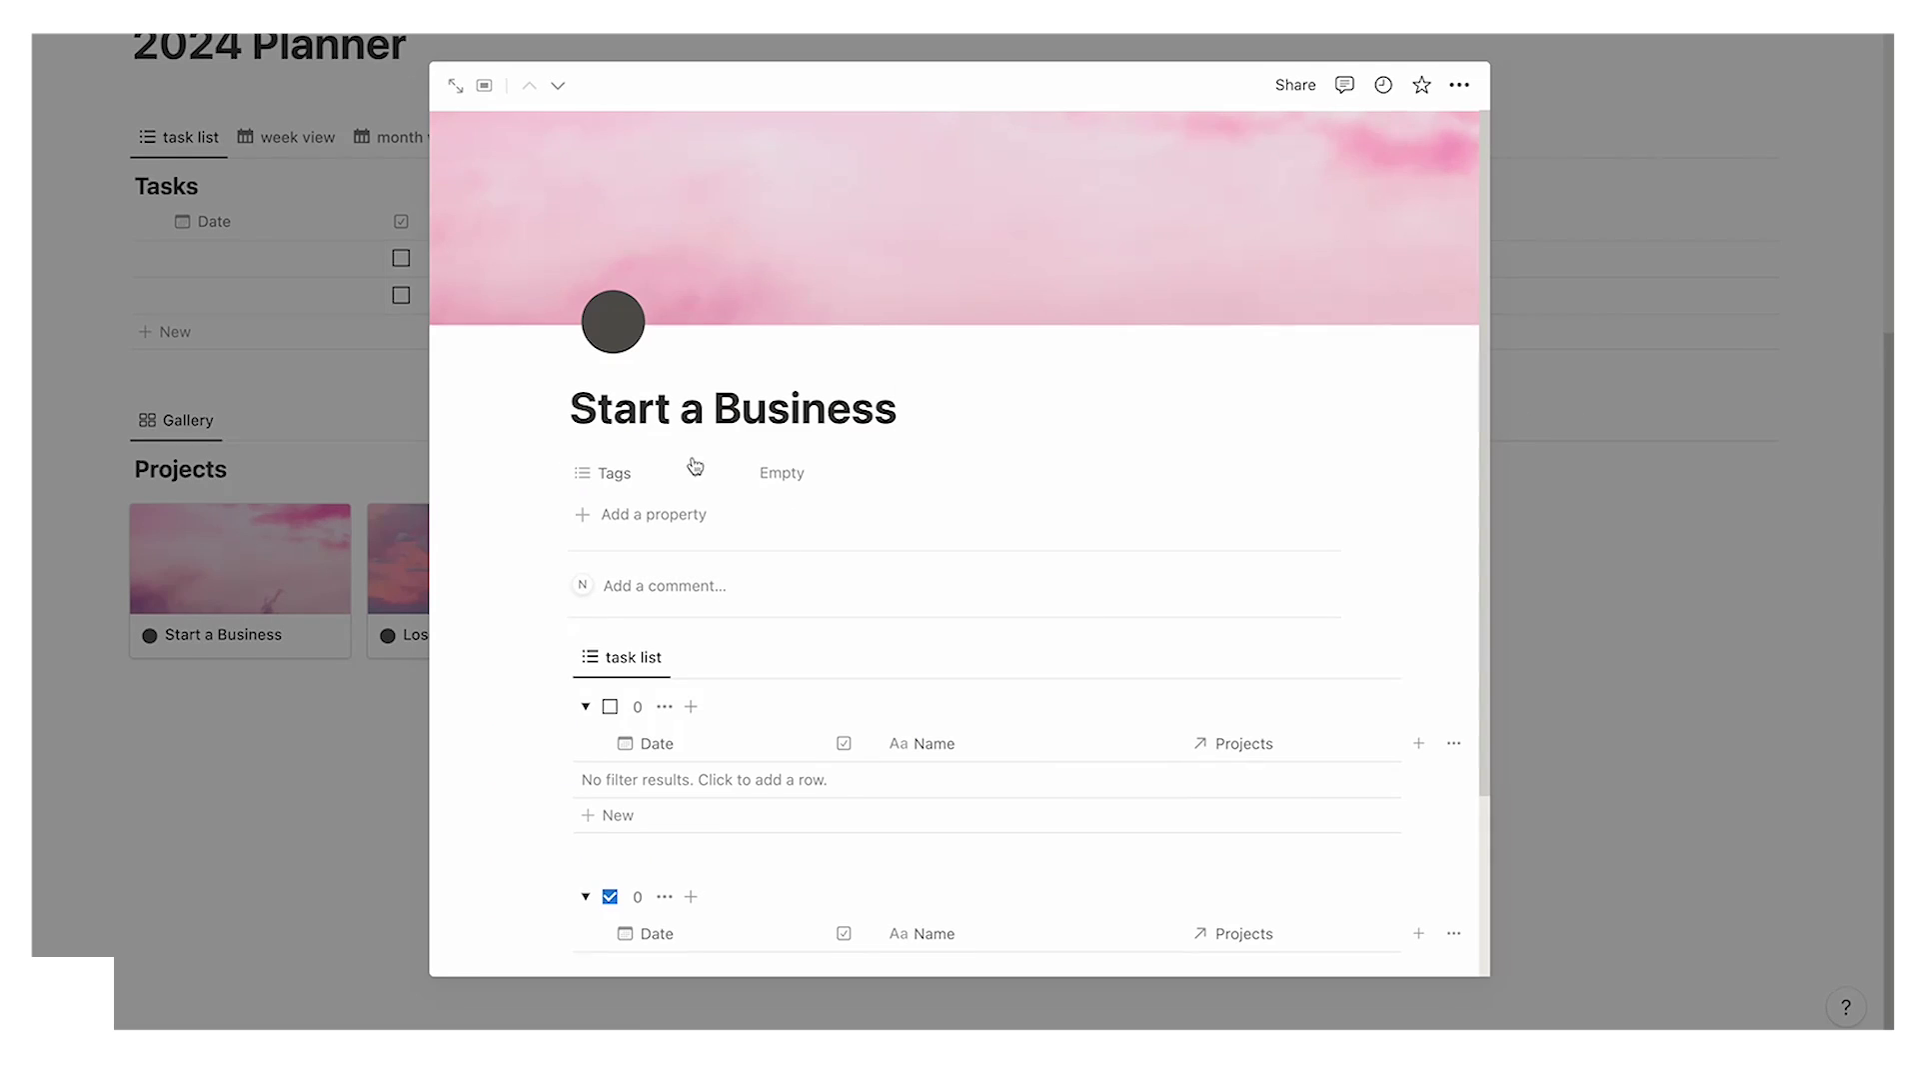
left_click(586, 467)
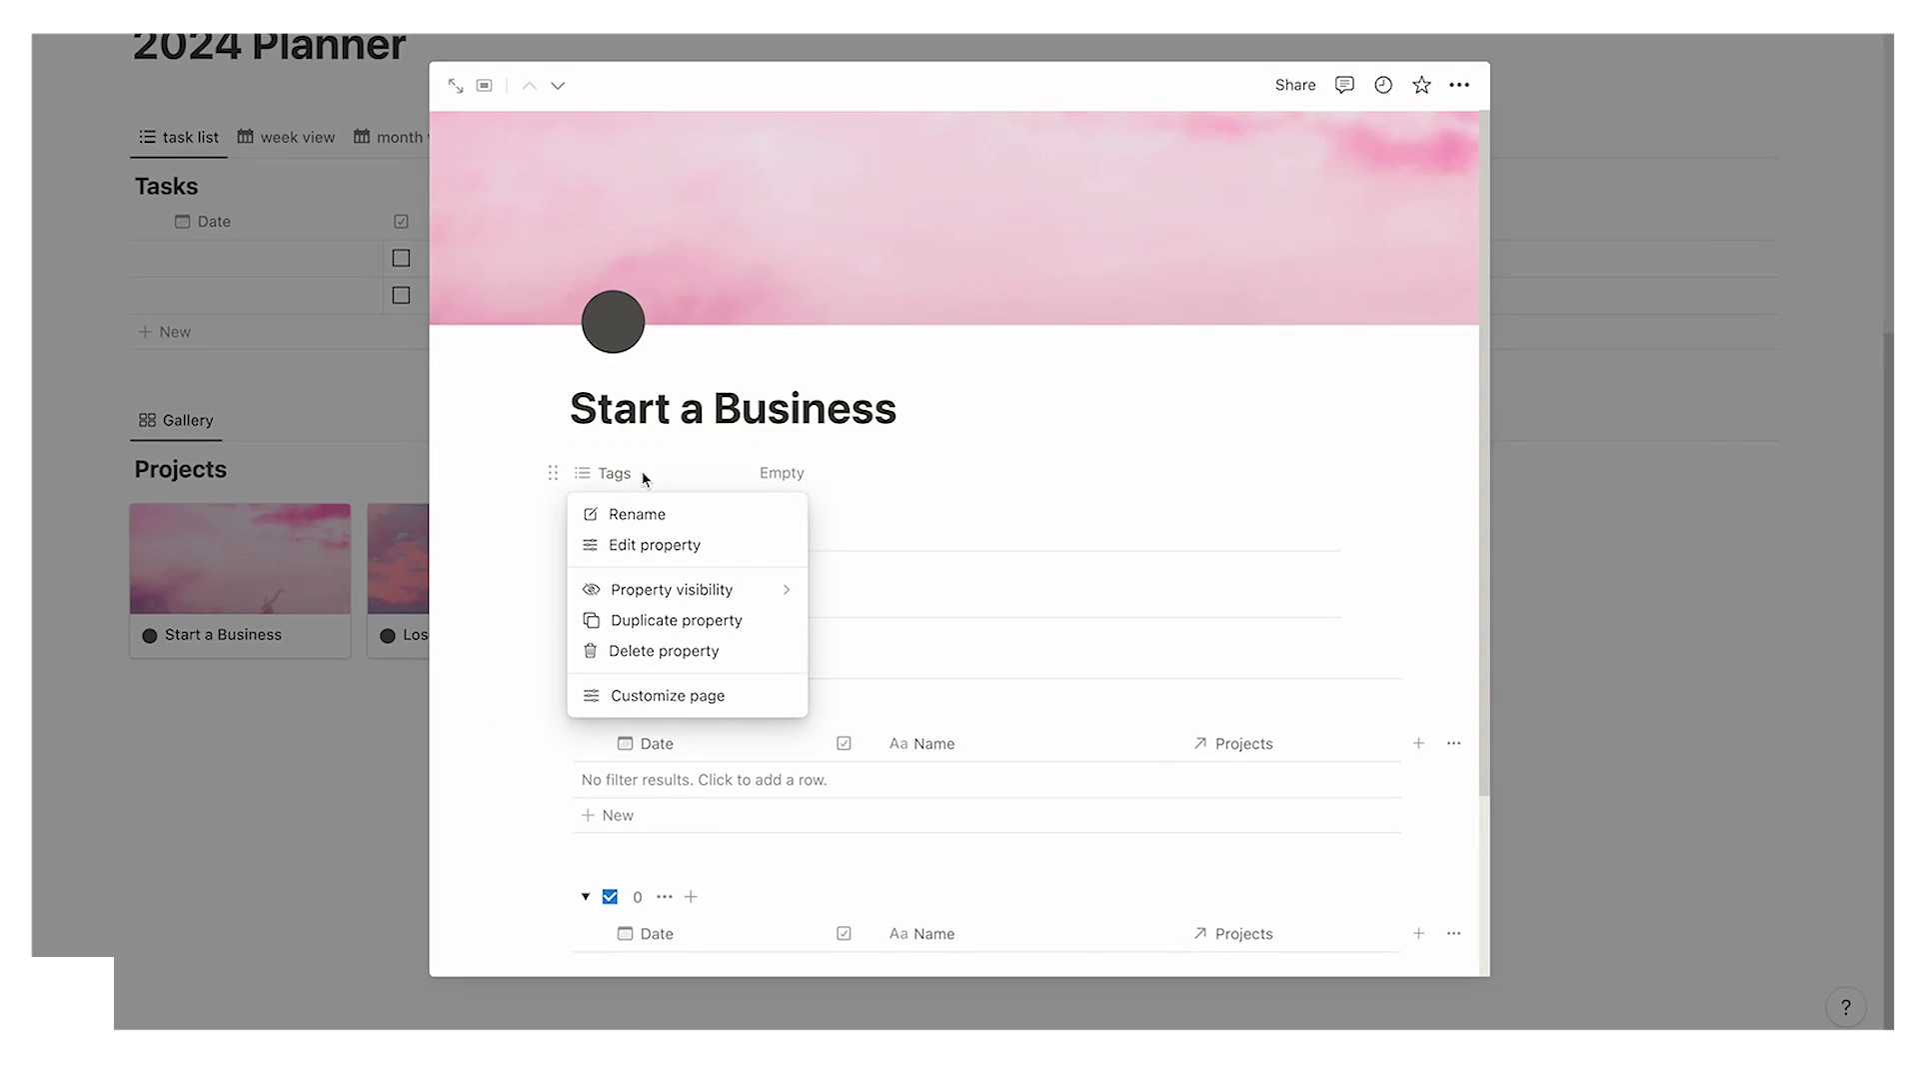
left_click(665, 651)
left_click(954, 533)
Step: Add a Select property named "archive" to the Start a Business project page
left_click(670, 478)
scroll(689, 548, "down", 5)
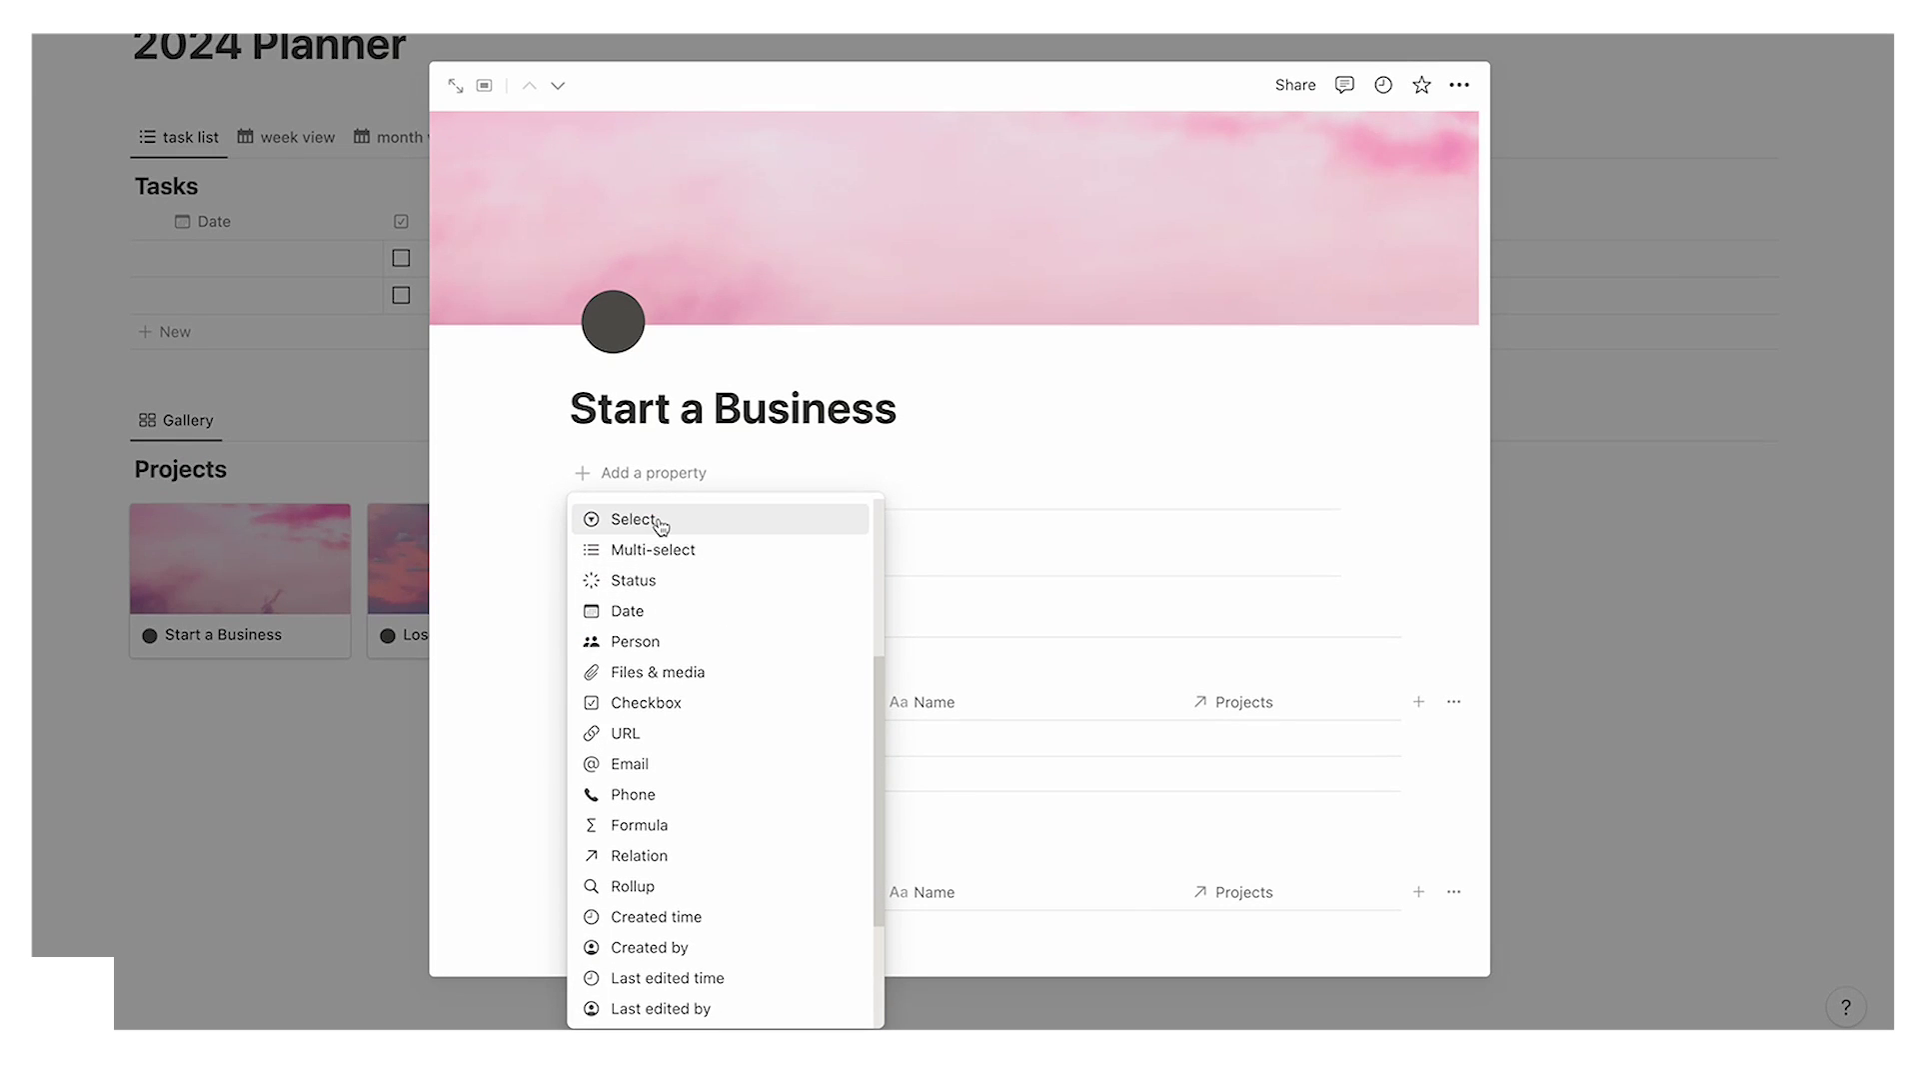
left_click(664, 525)
type("archive")
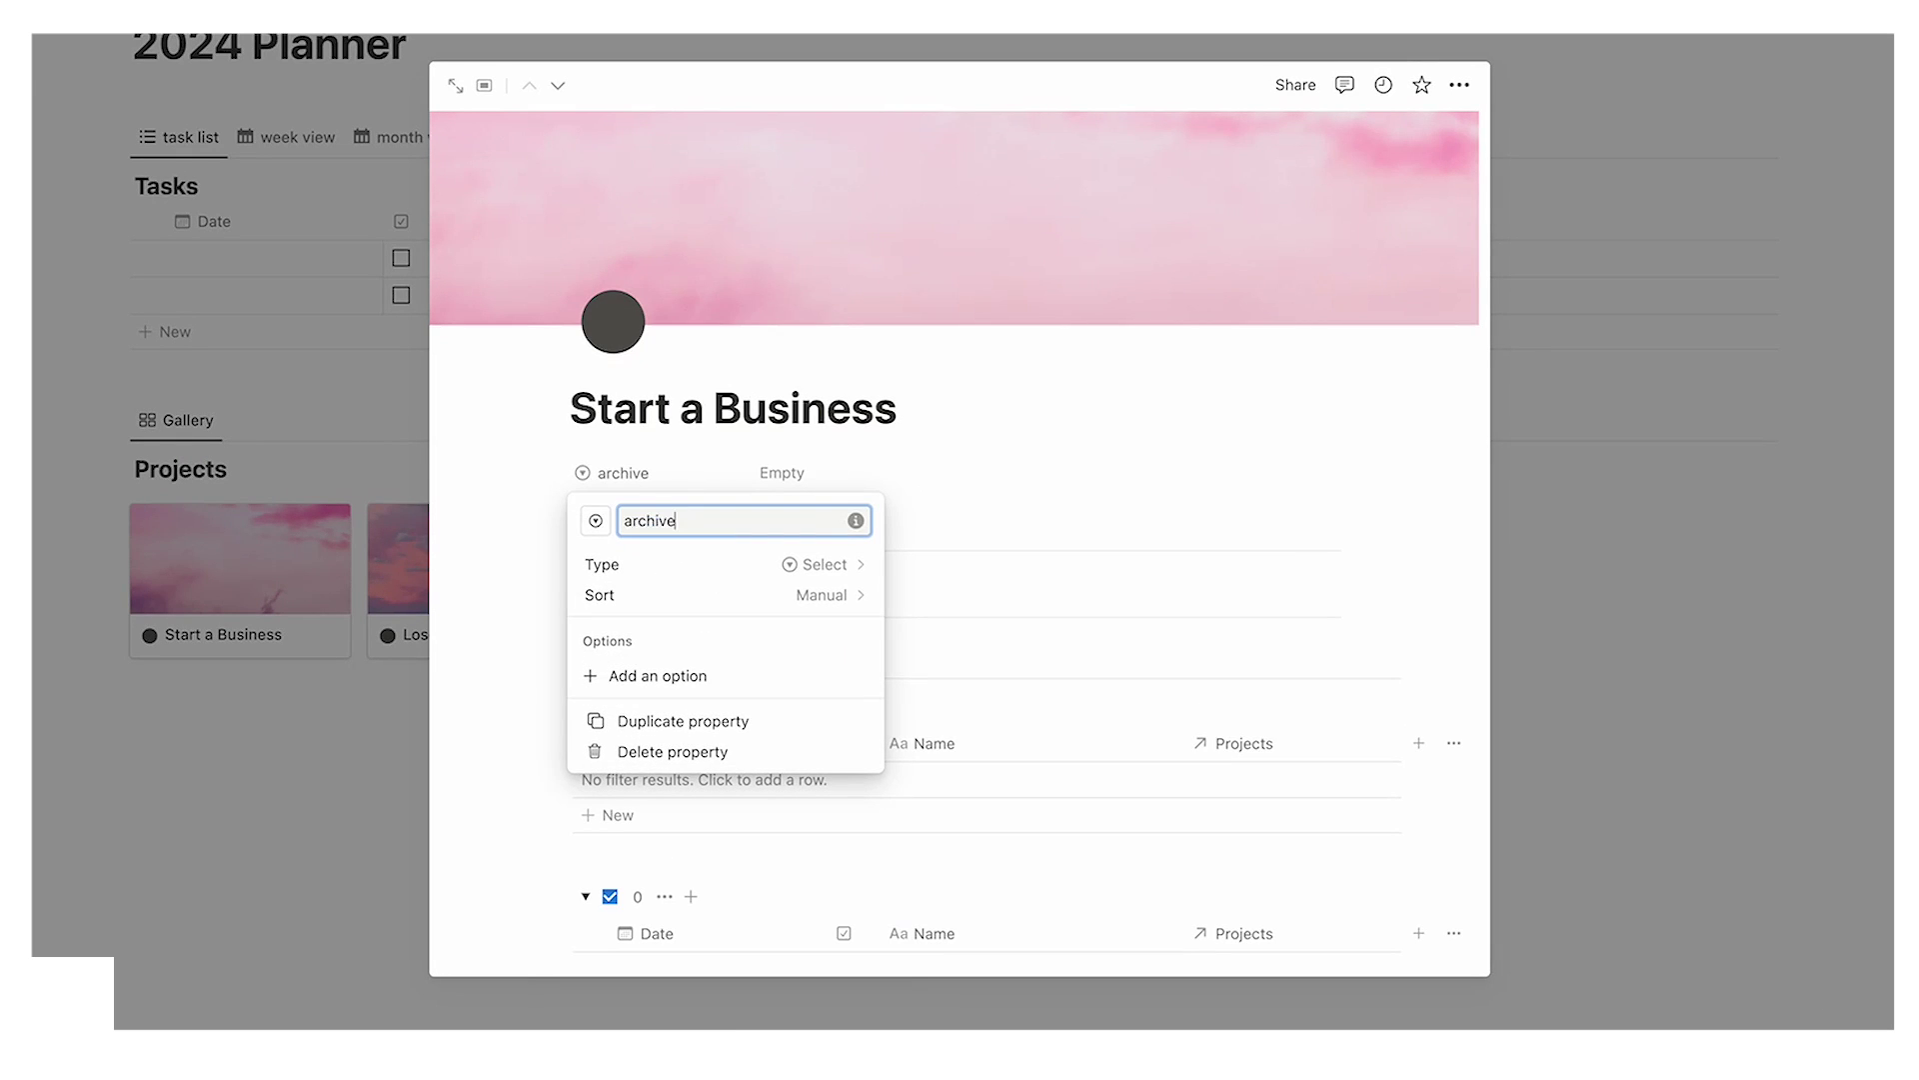
key("Return")
Step: Create the option "archive" as the archive property's value for Start a Business and close the page
left_click(903, 478)
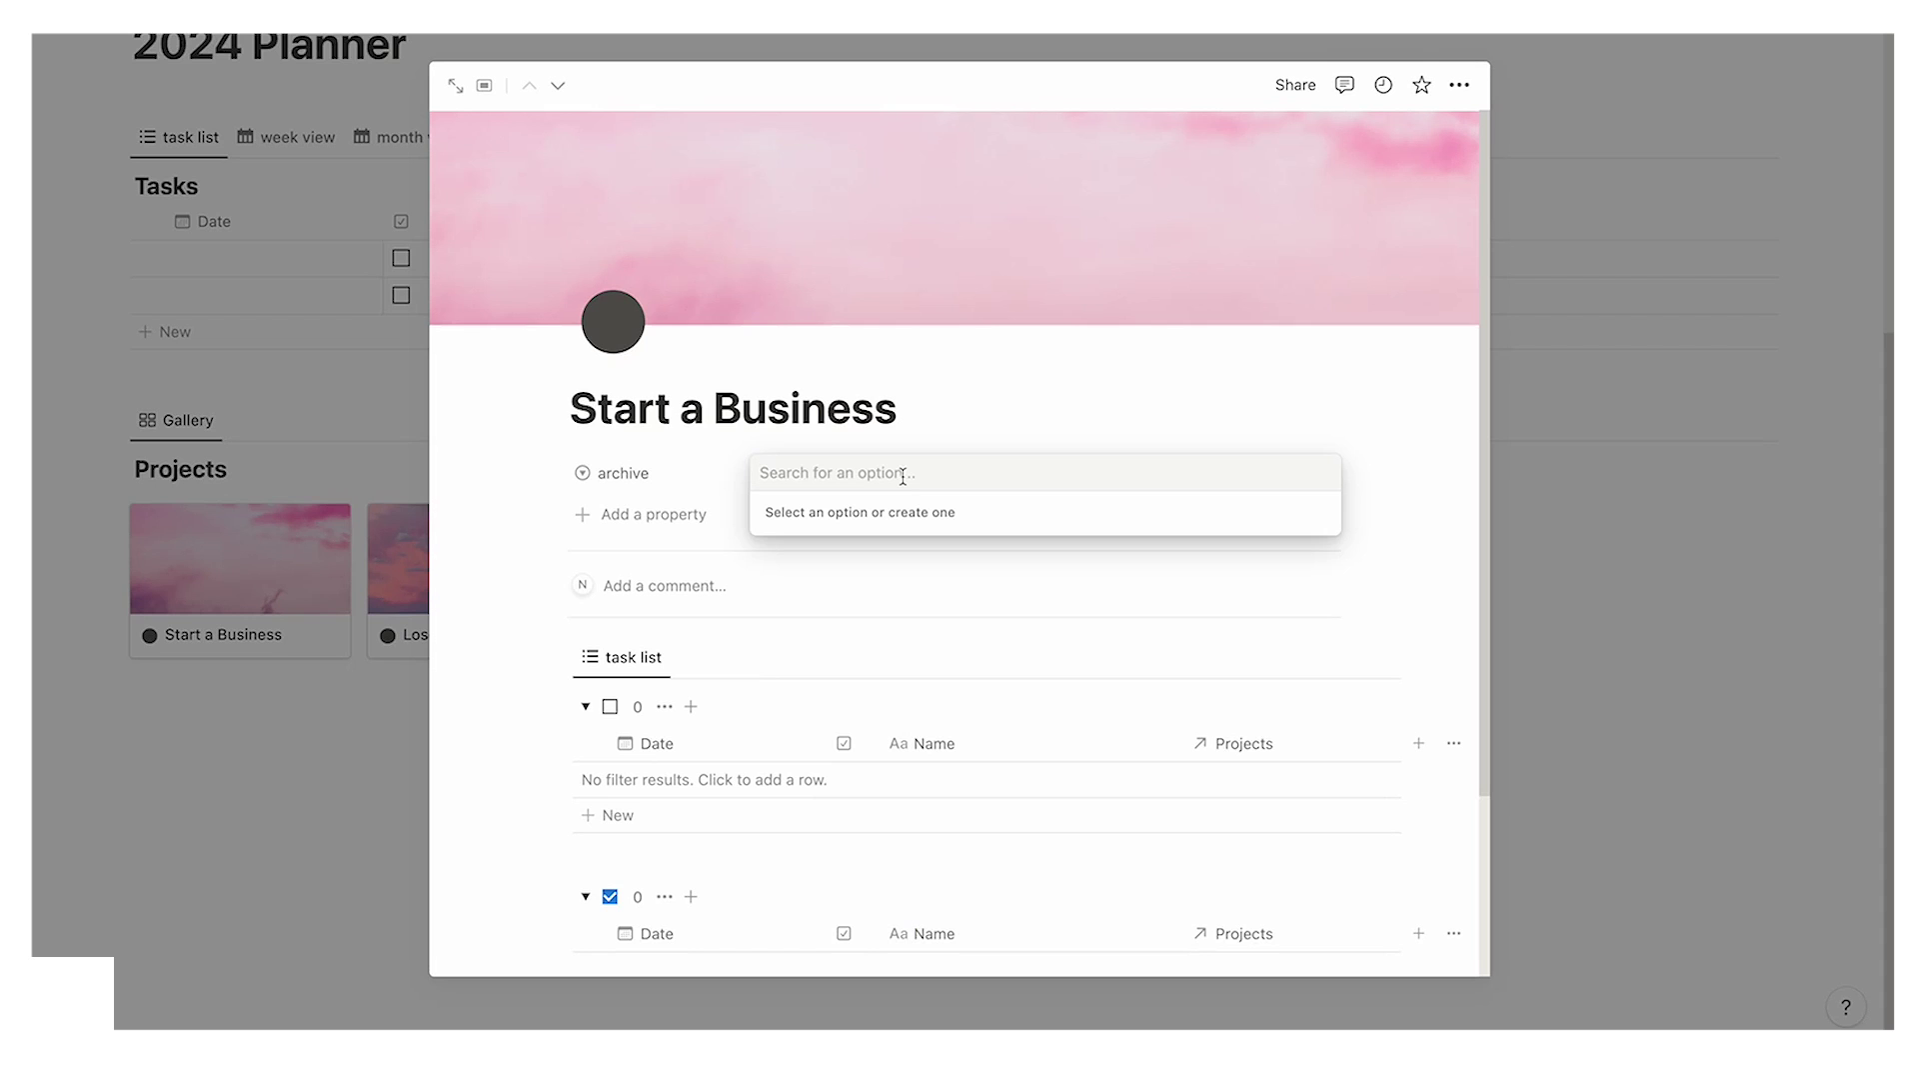
type("archive")
key("Return")
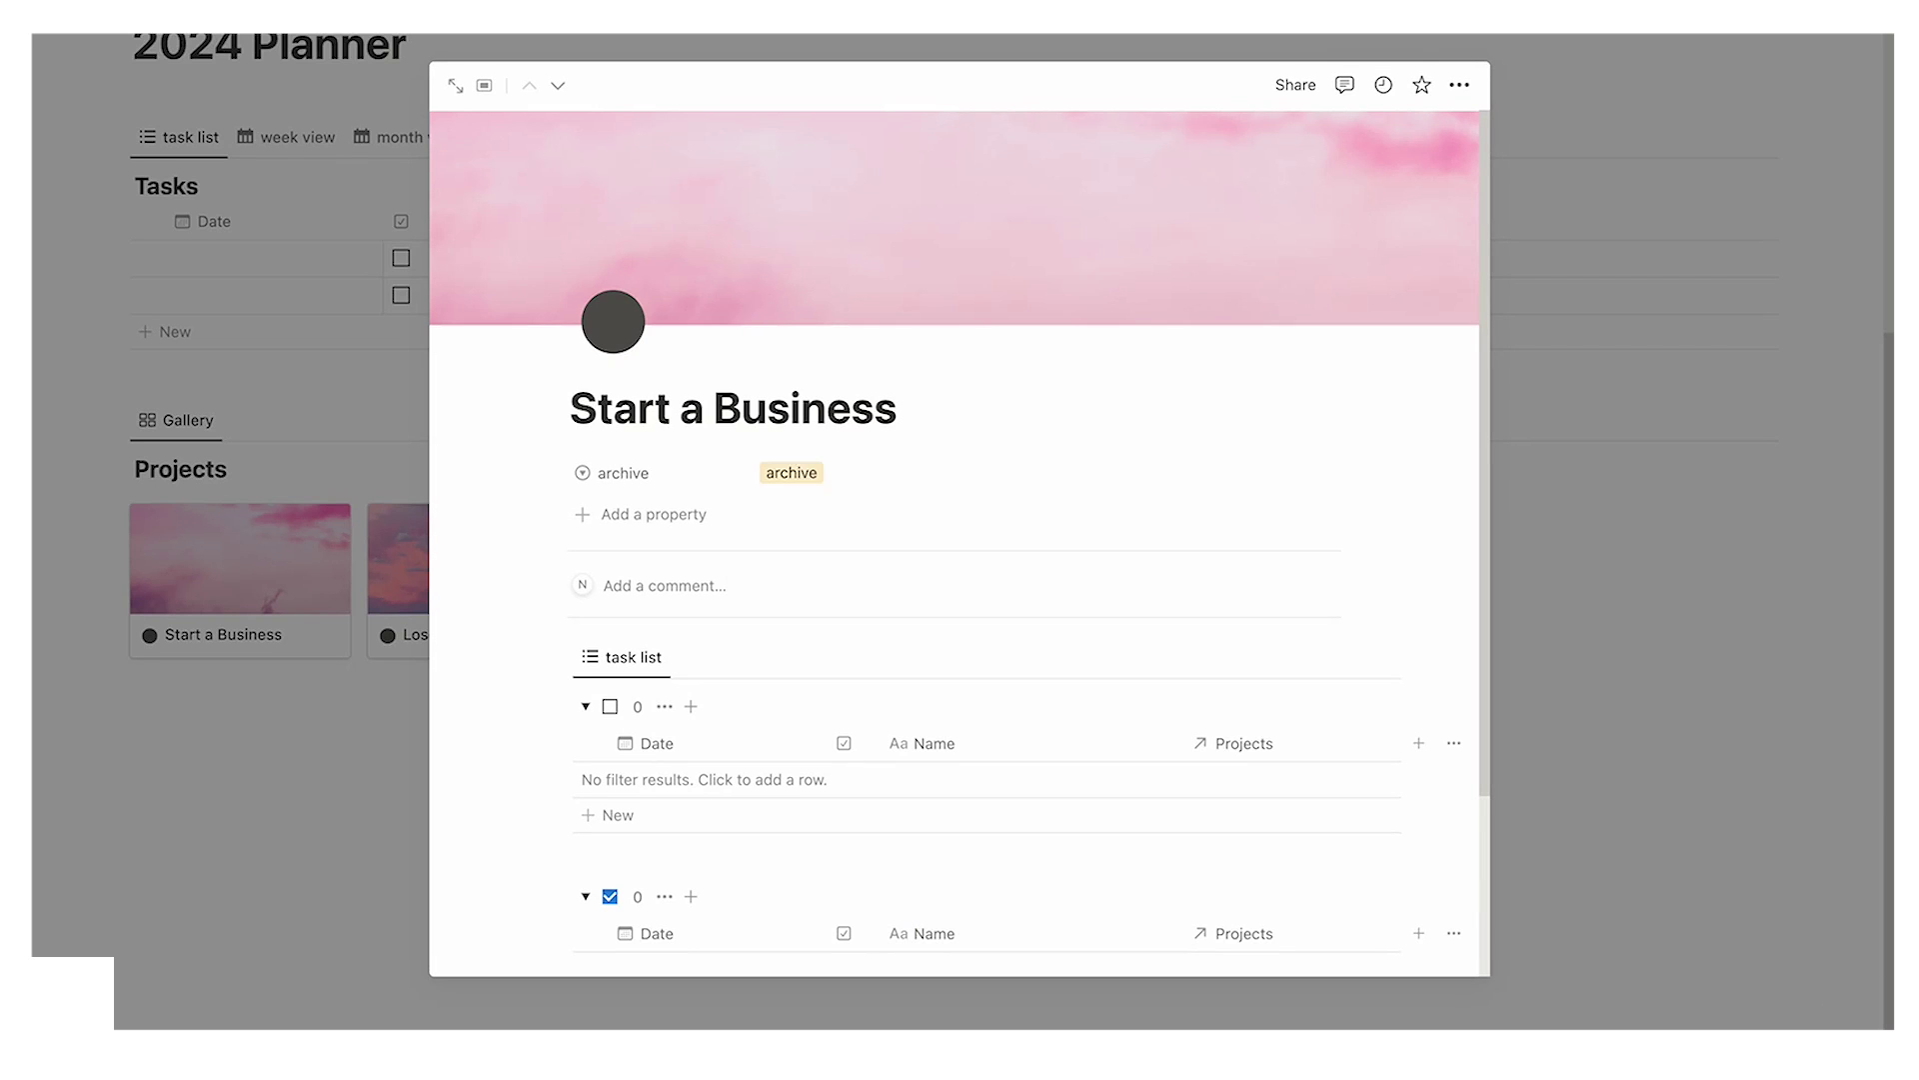
left_click(1519, 476)
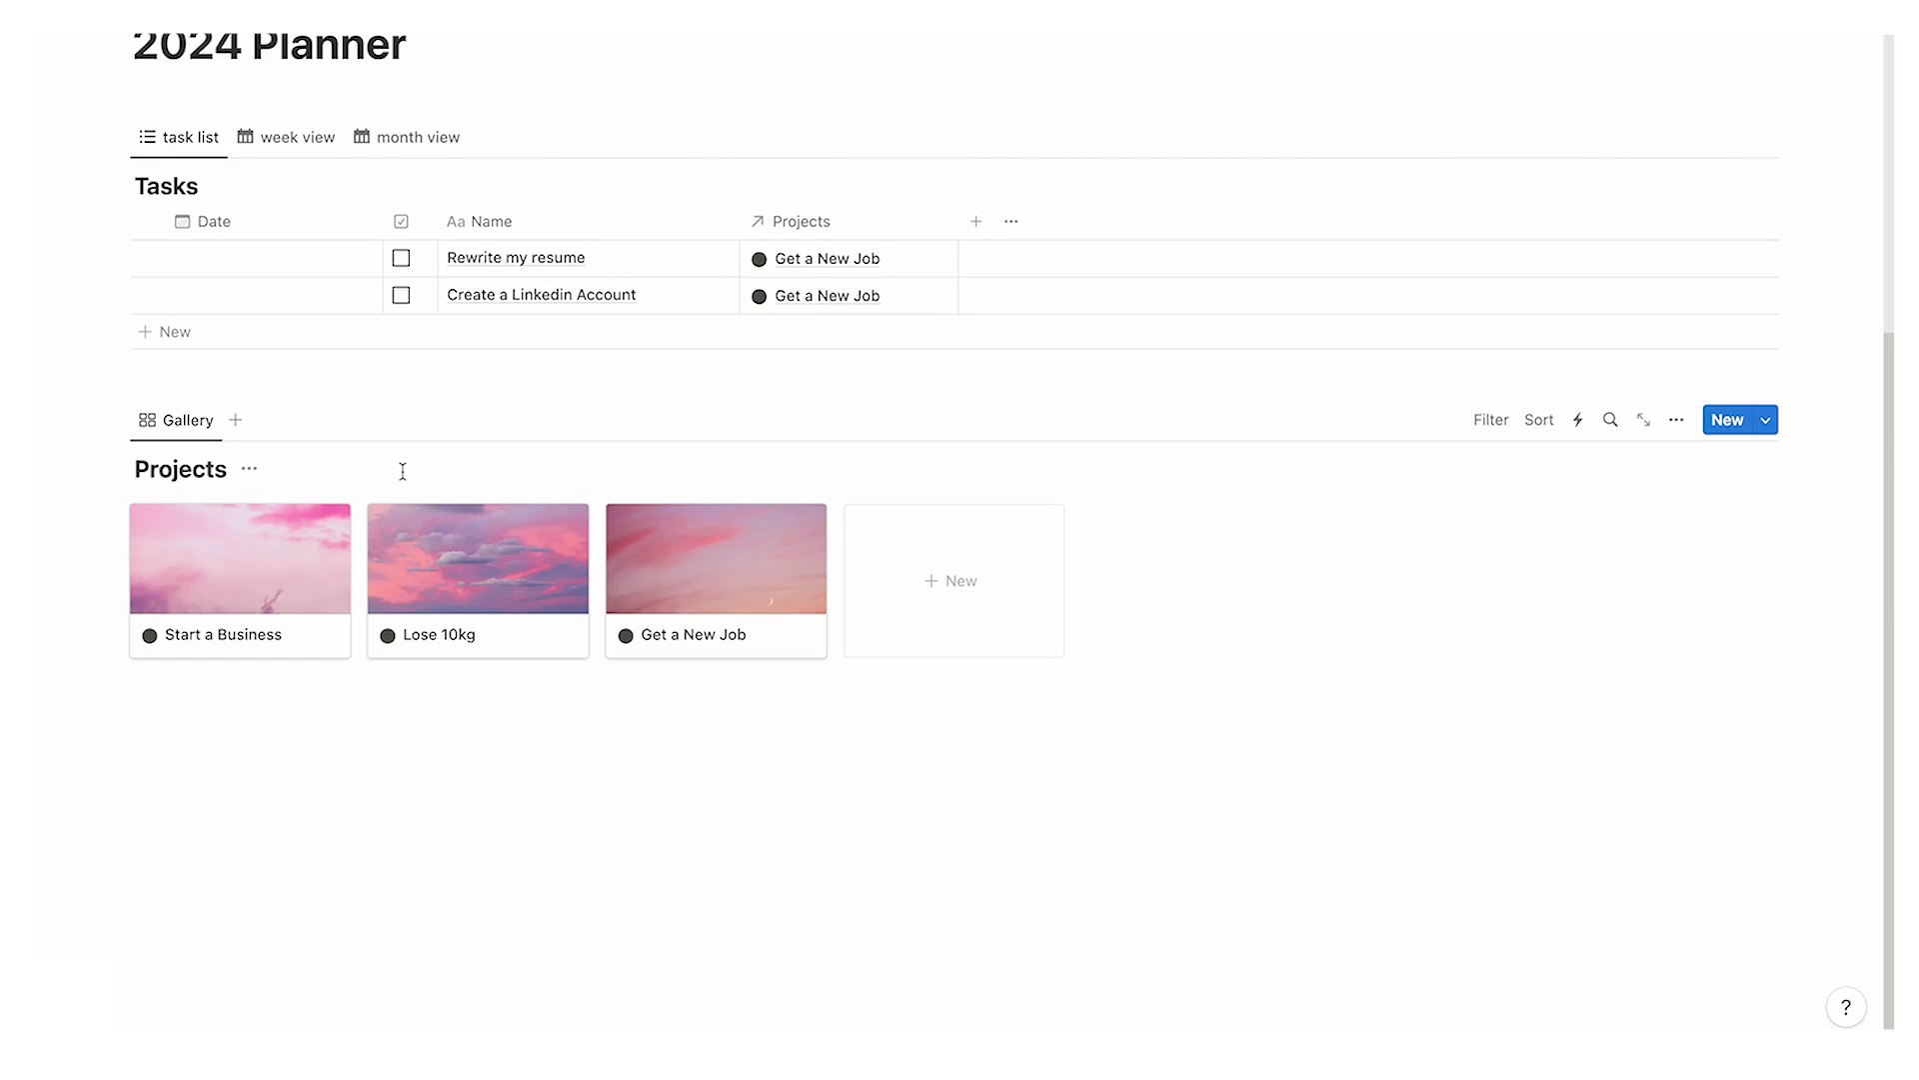
right_click(255, 575)
key("Escape")
left_click(561, 761)
Step: Filter the Projects gallery with an advanced rule where archive Is not archive
left_click(1476, 428)
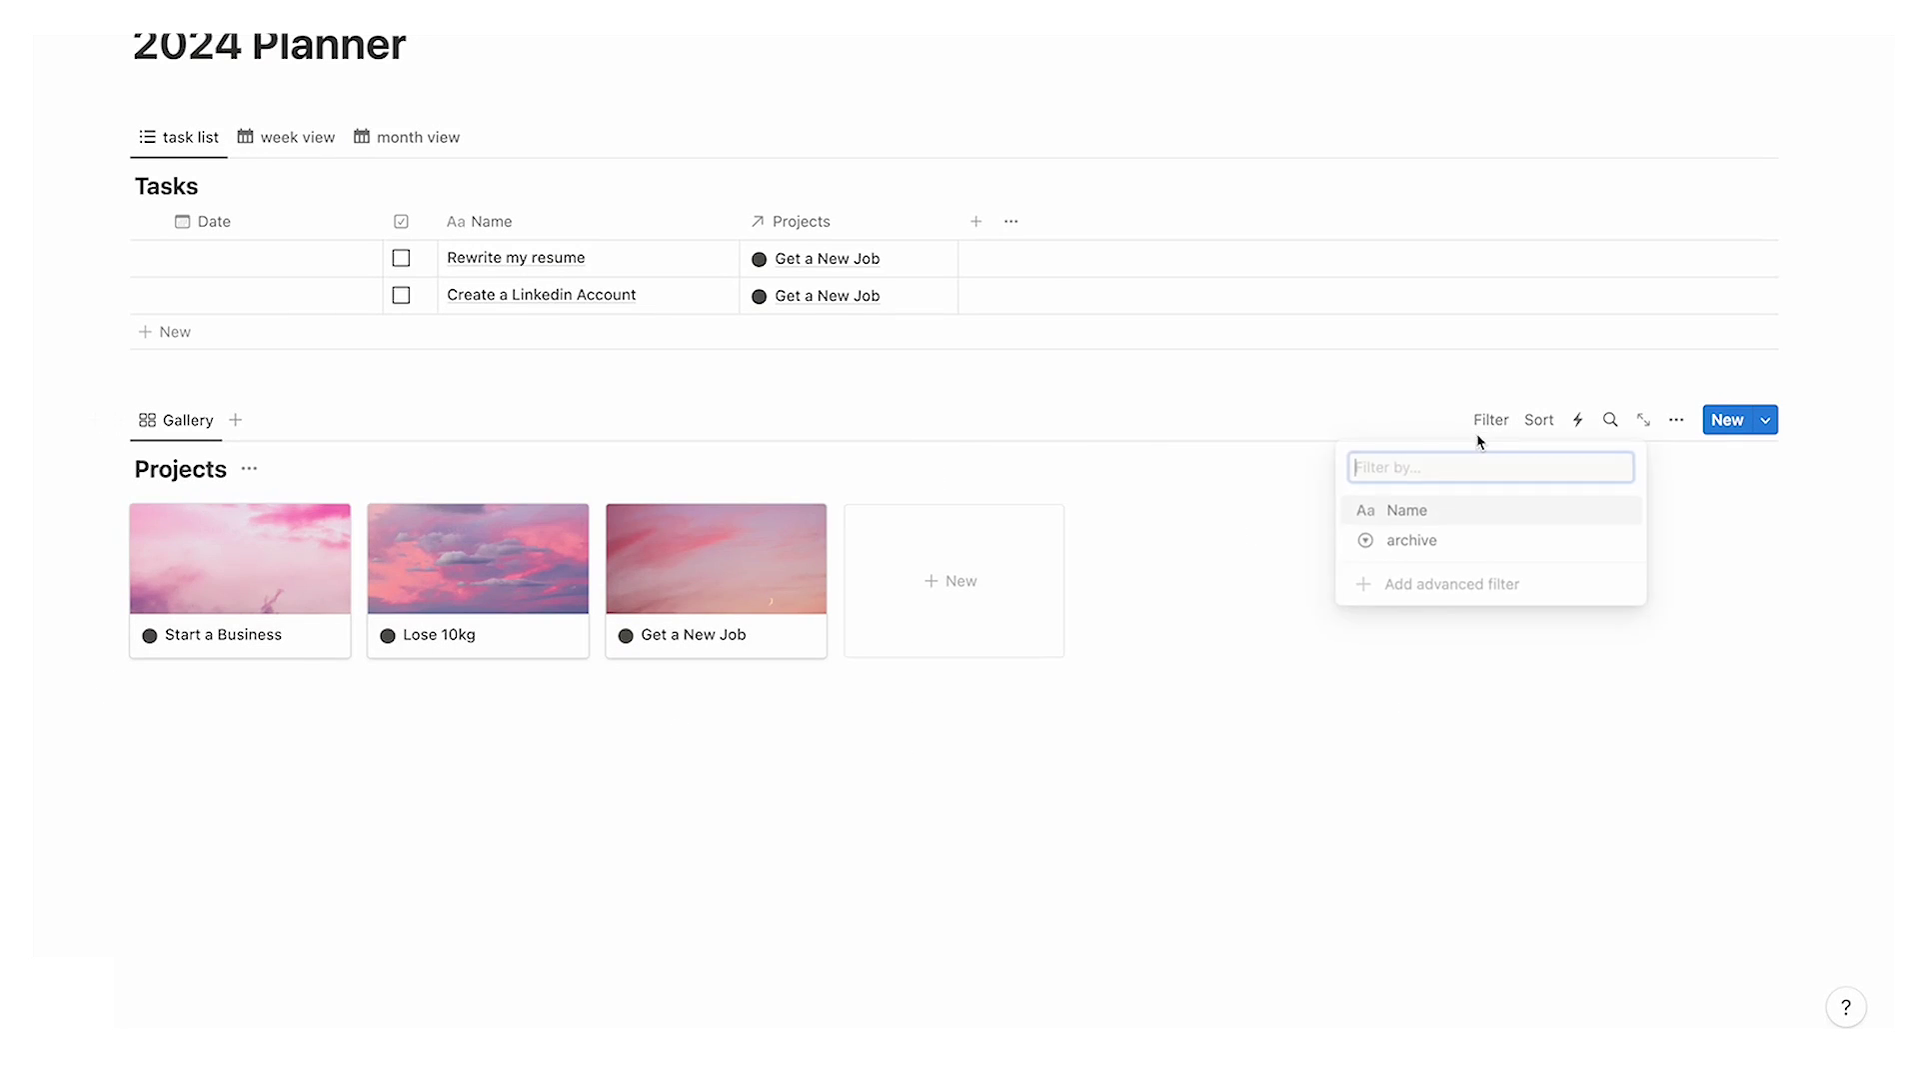
left_click(1437, 583)
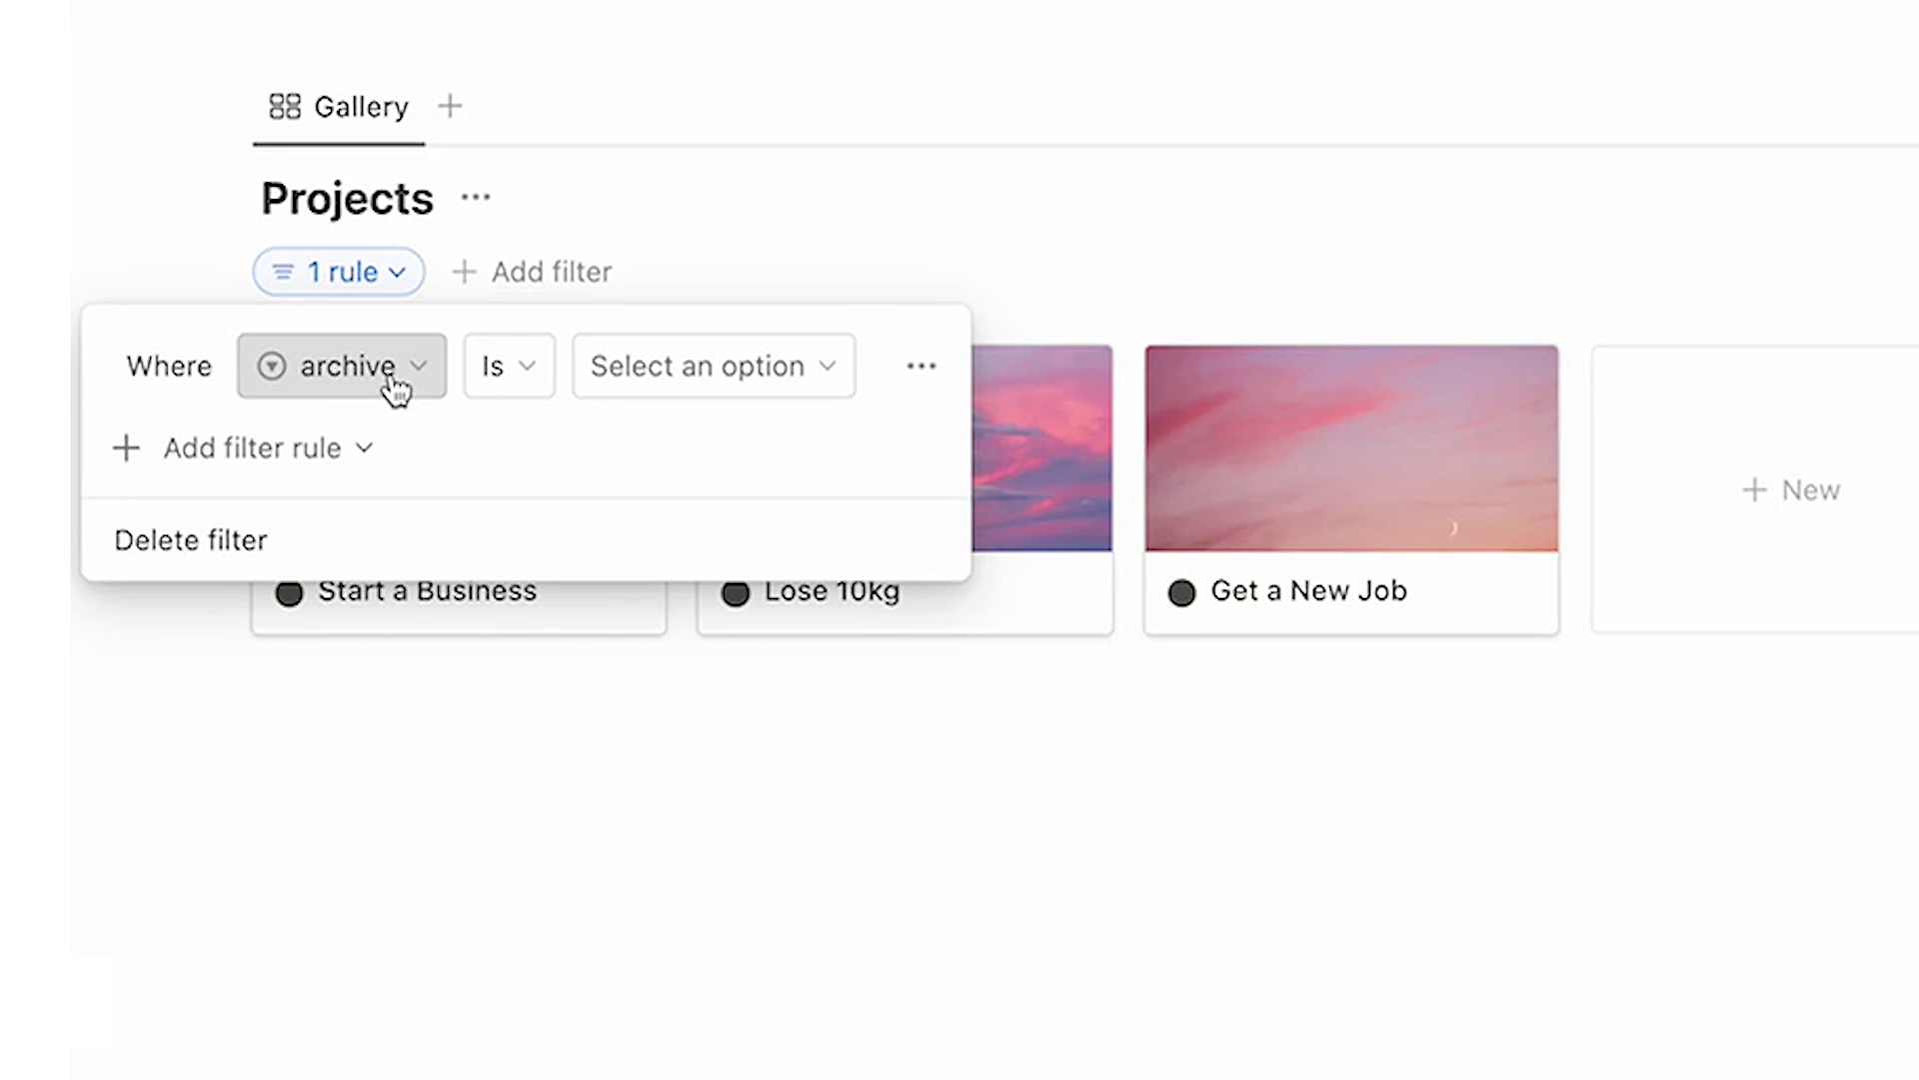
left_click(502, 374)
left_click(506, 500)
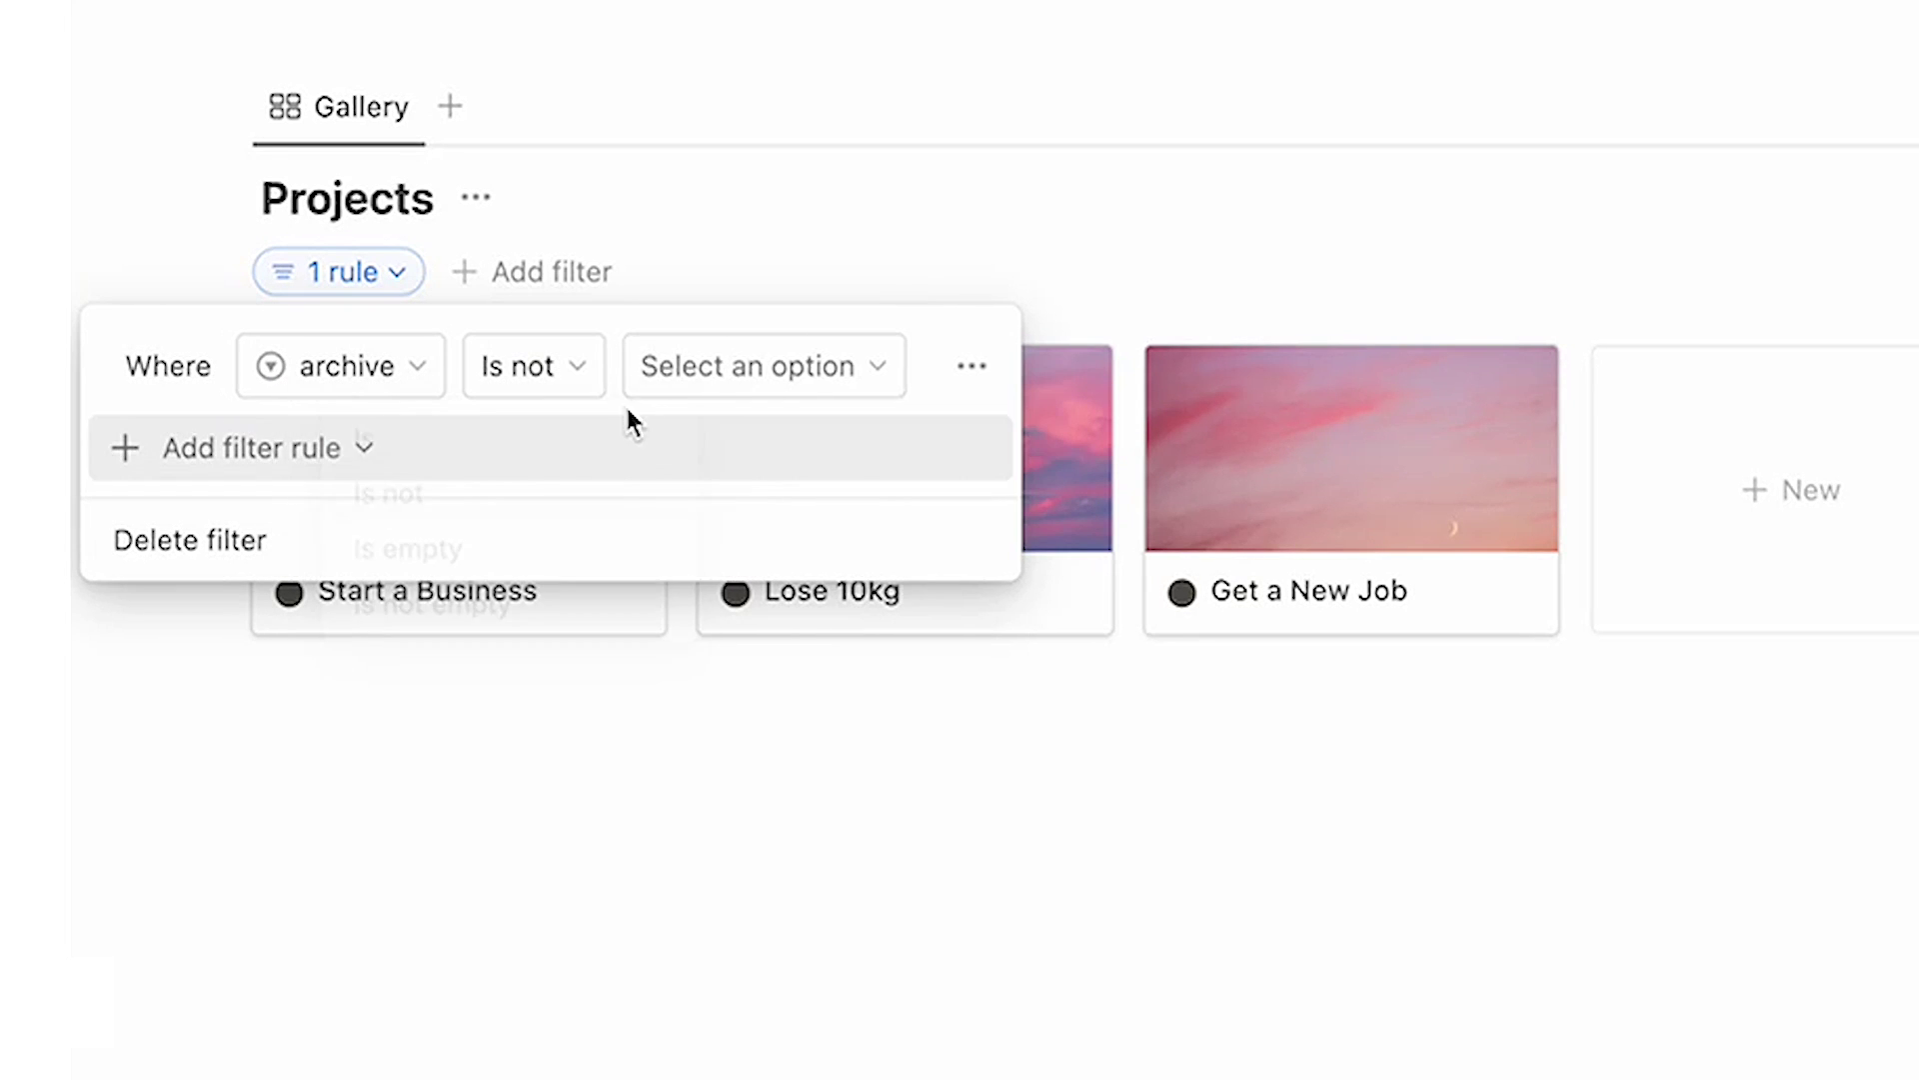
left_click(734, 366)
left_click(652, 532)
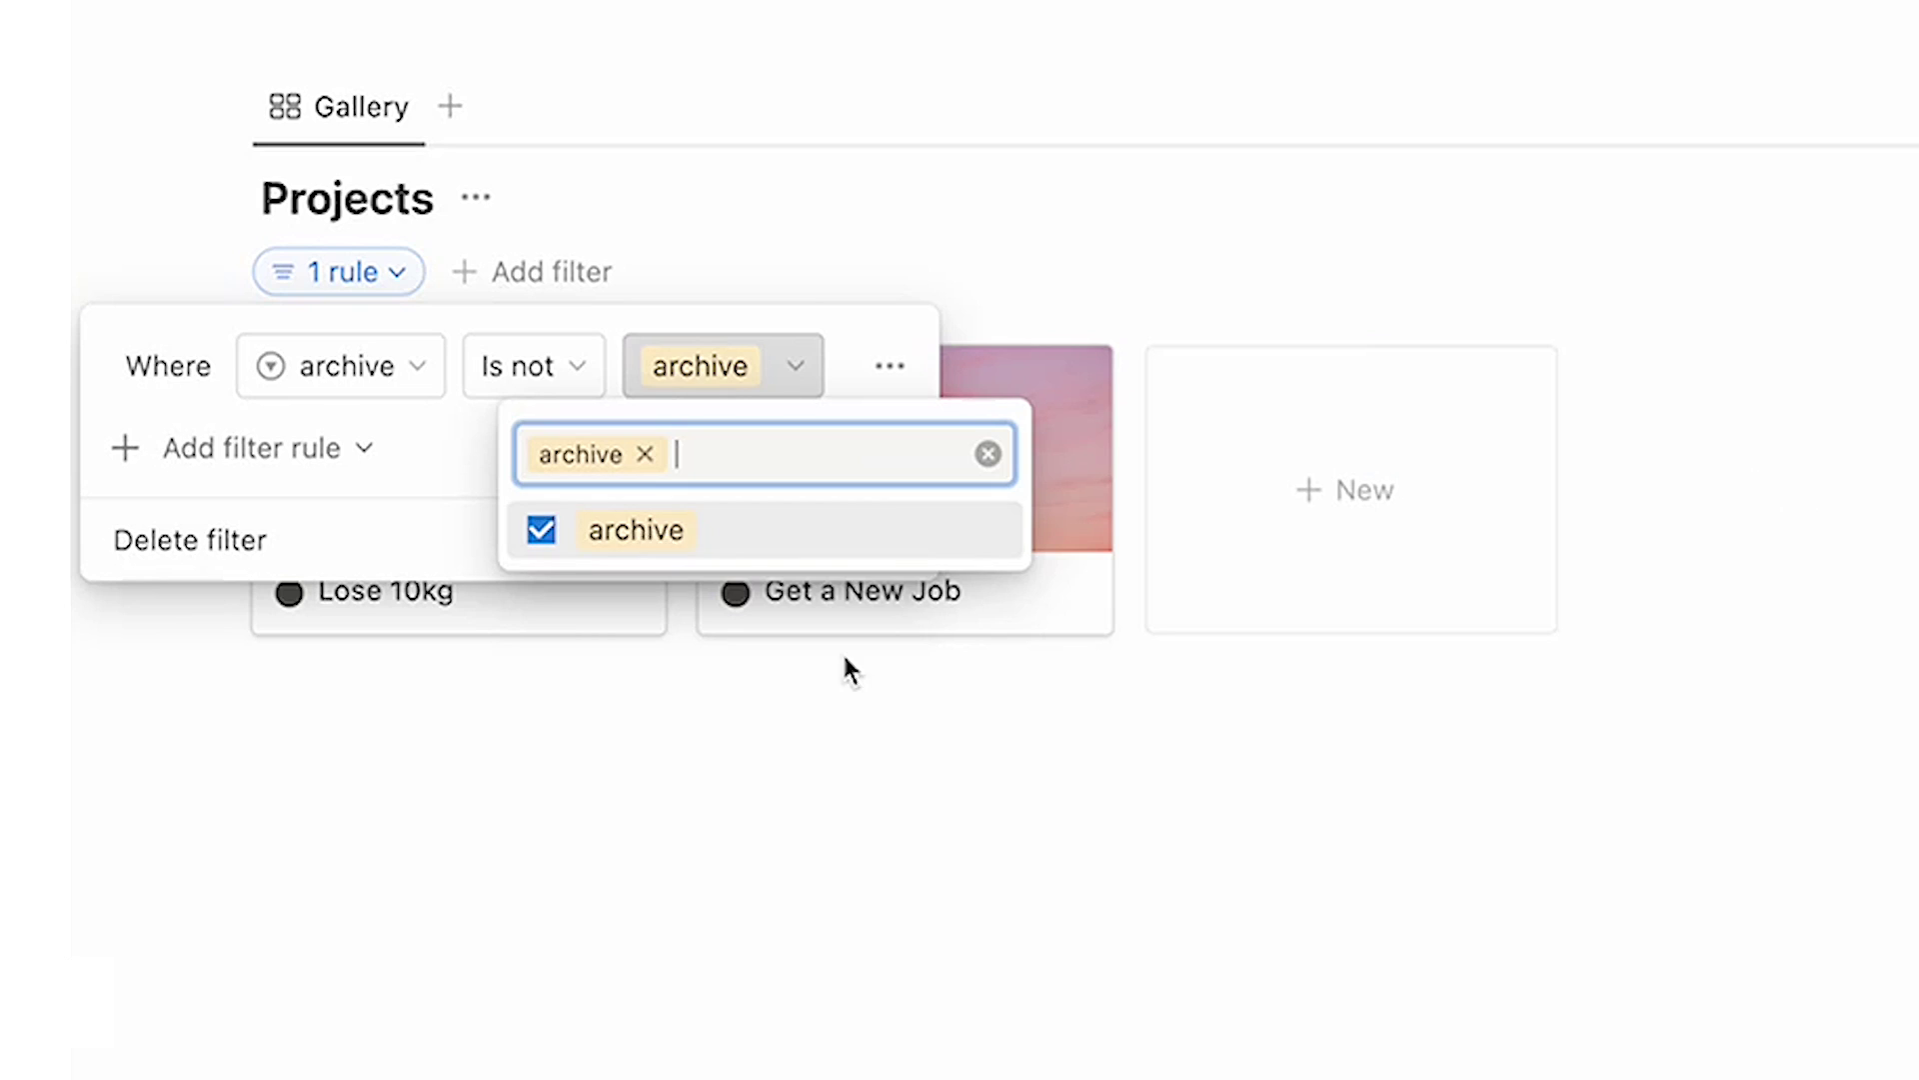
left_click(822, 861)
left_click(432, 821)
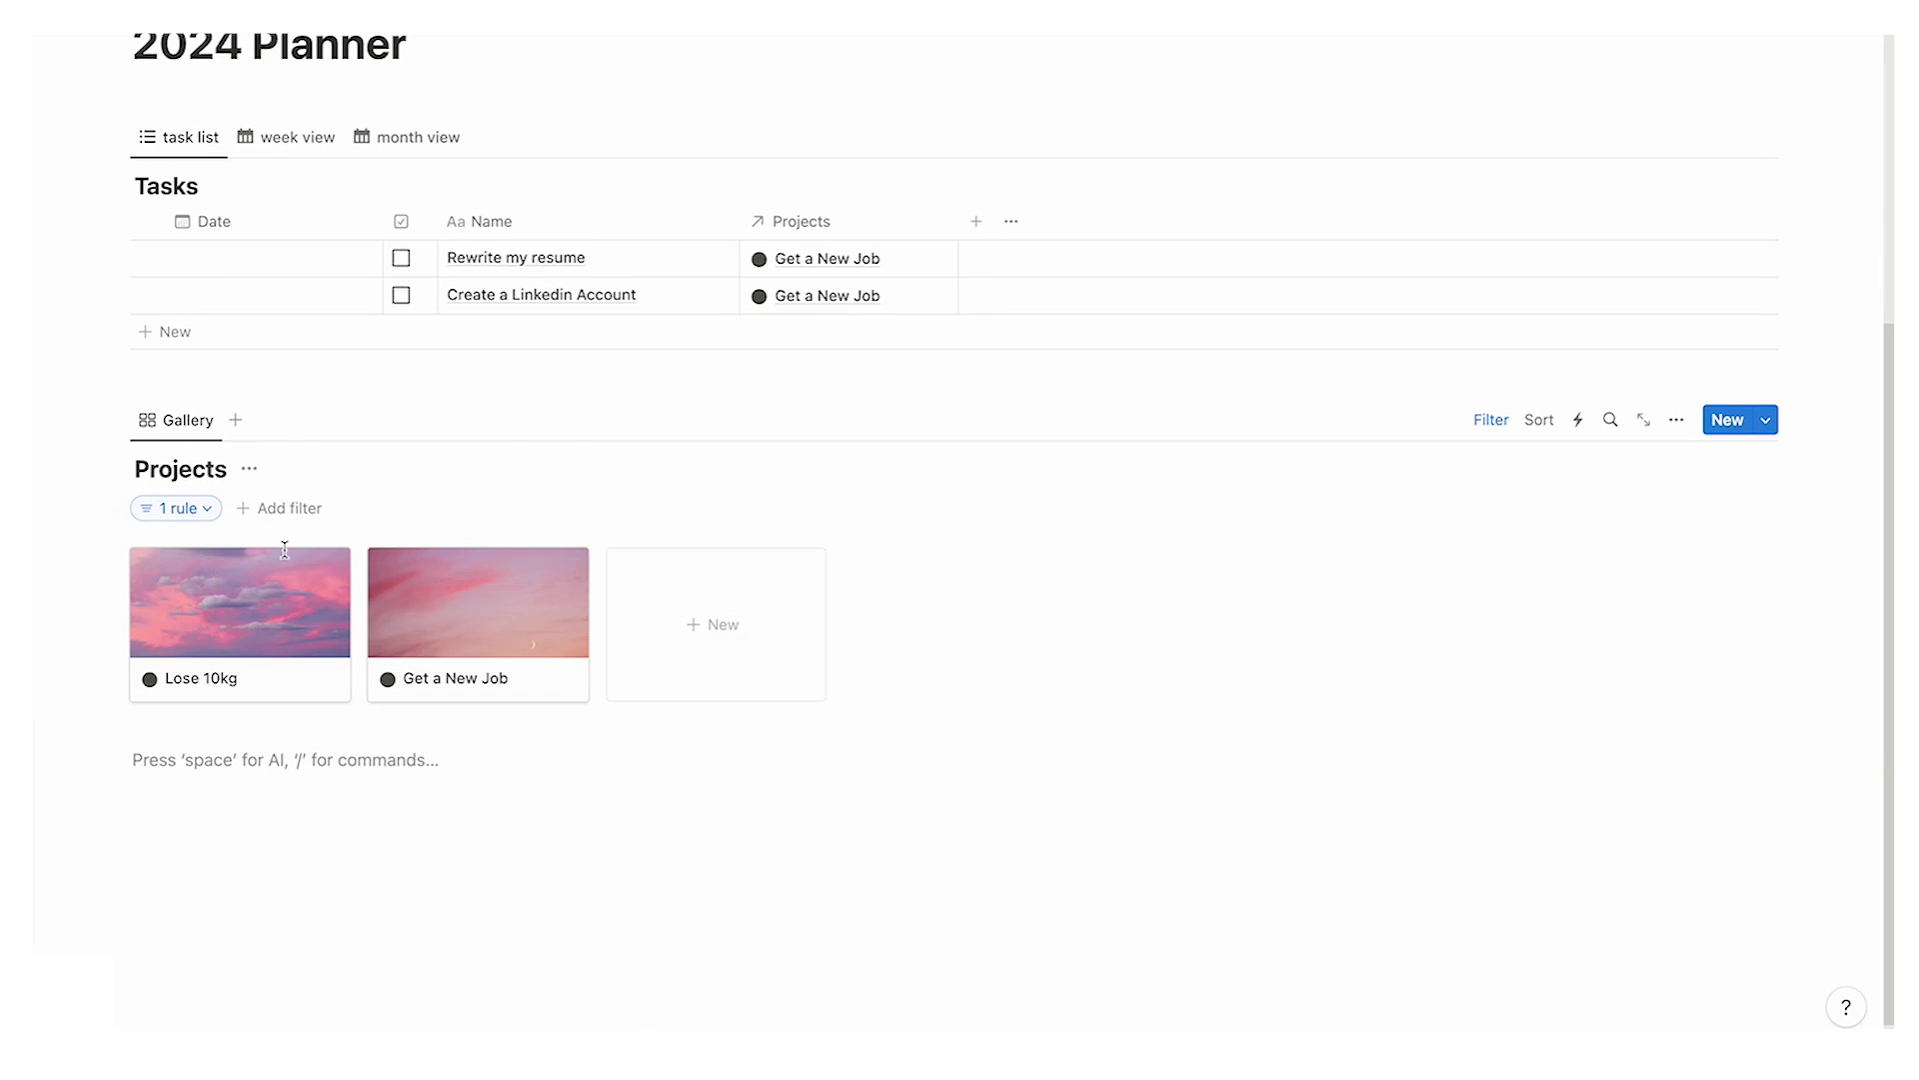
Step: Rename the Projects gallery view as Currently
left_click(191, 424)
left_click(195, 459)
type("Currently")
key("Return")
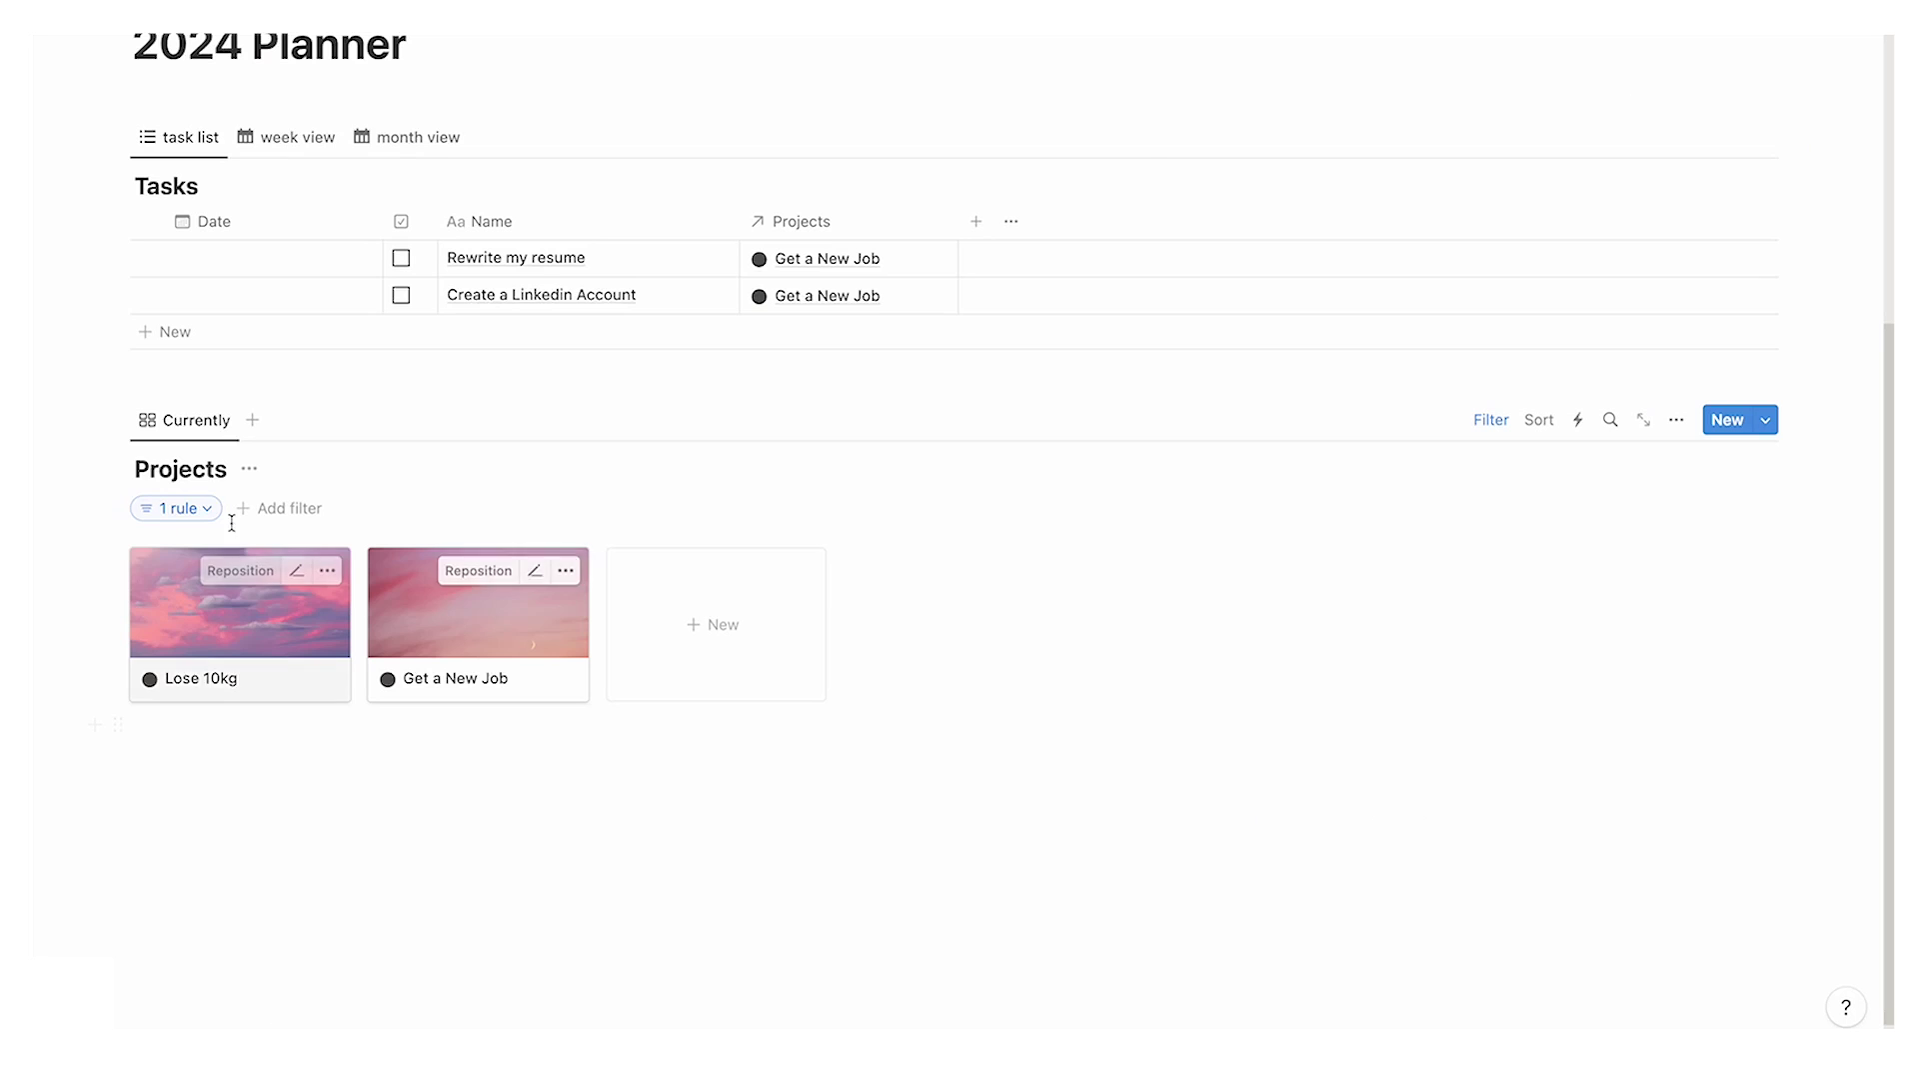
Step: Duplicate the Currently view of Projects and name the copy Archived
left_click(200, 427)
left_click(215, 582)
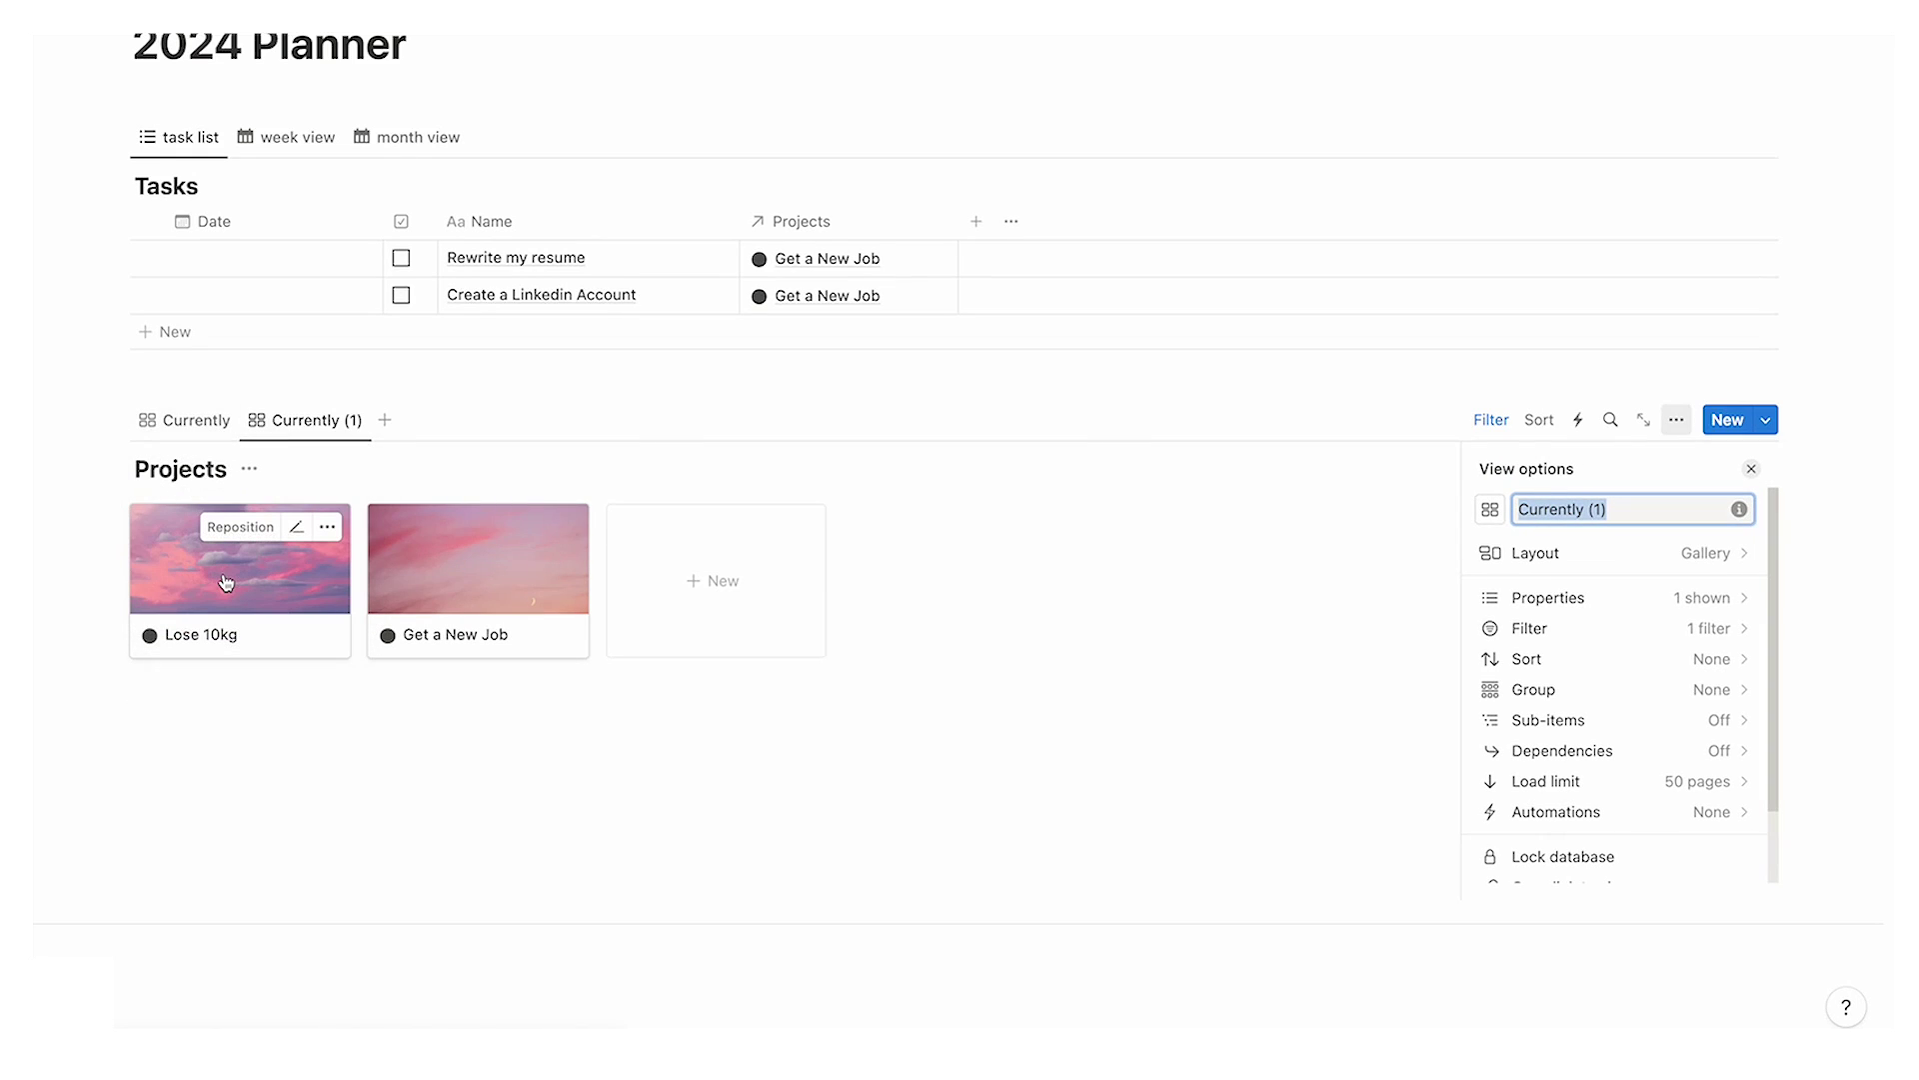
type("Arc")
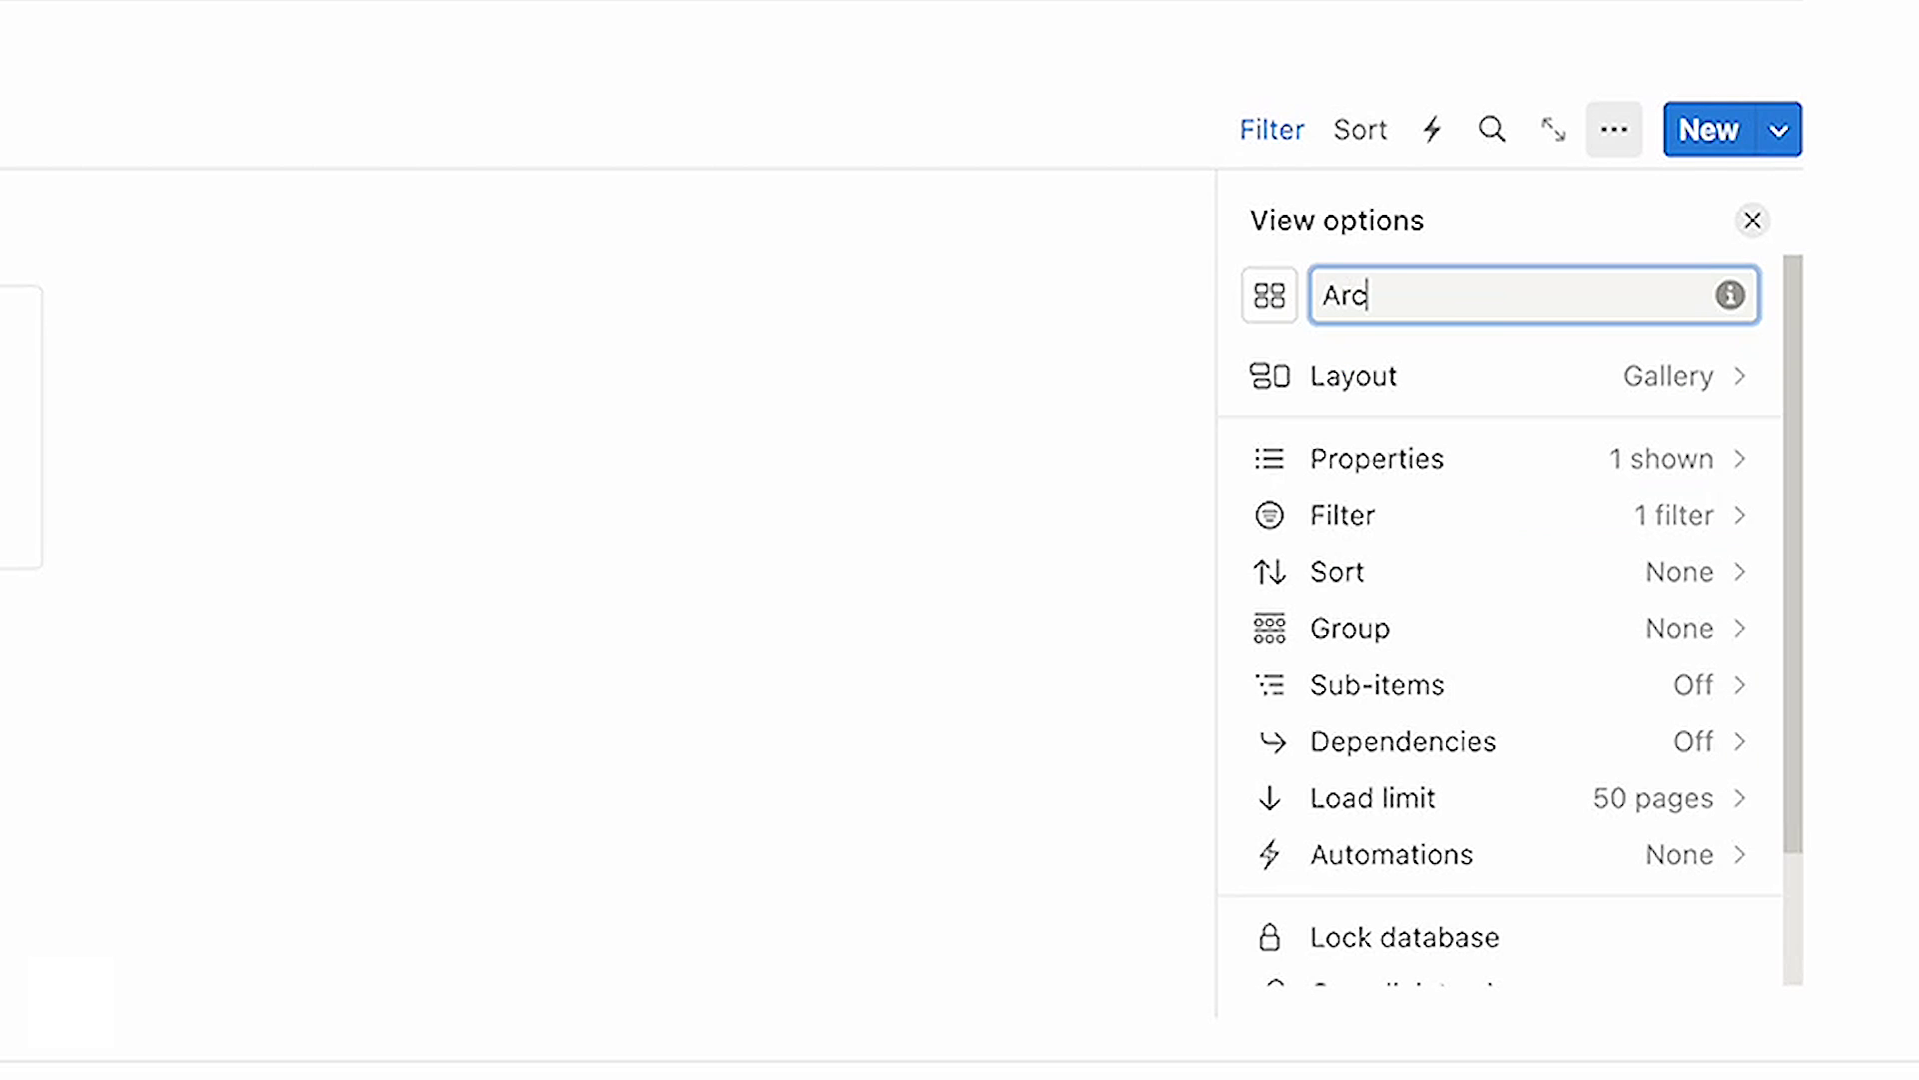
key("Return")
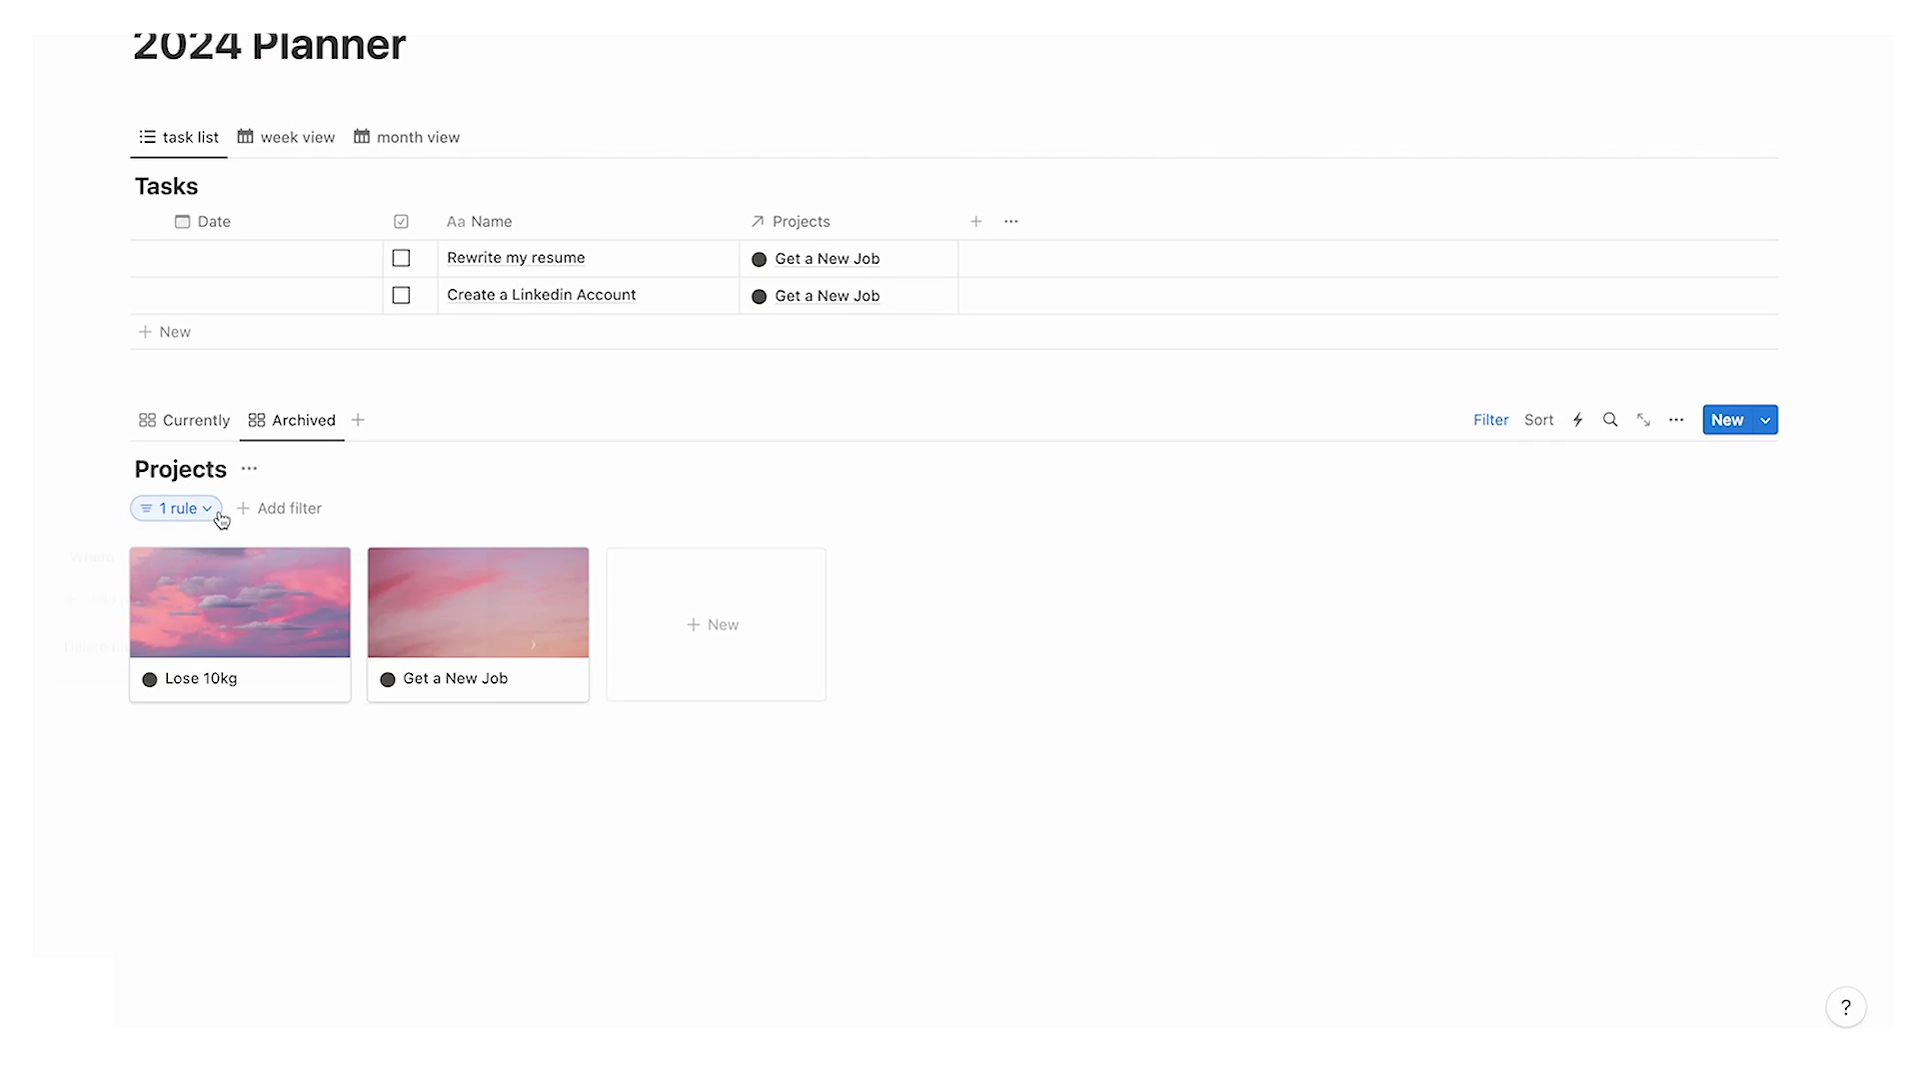
Step: Set the Archived view's filter condition to archive Is archive and return to the Currently view
left_click(175, 508)
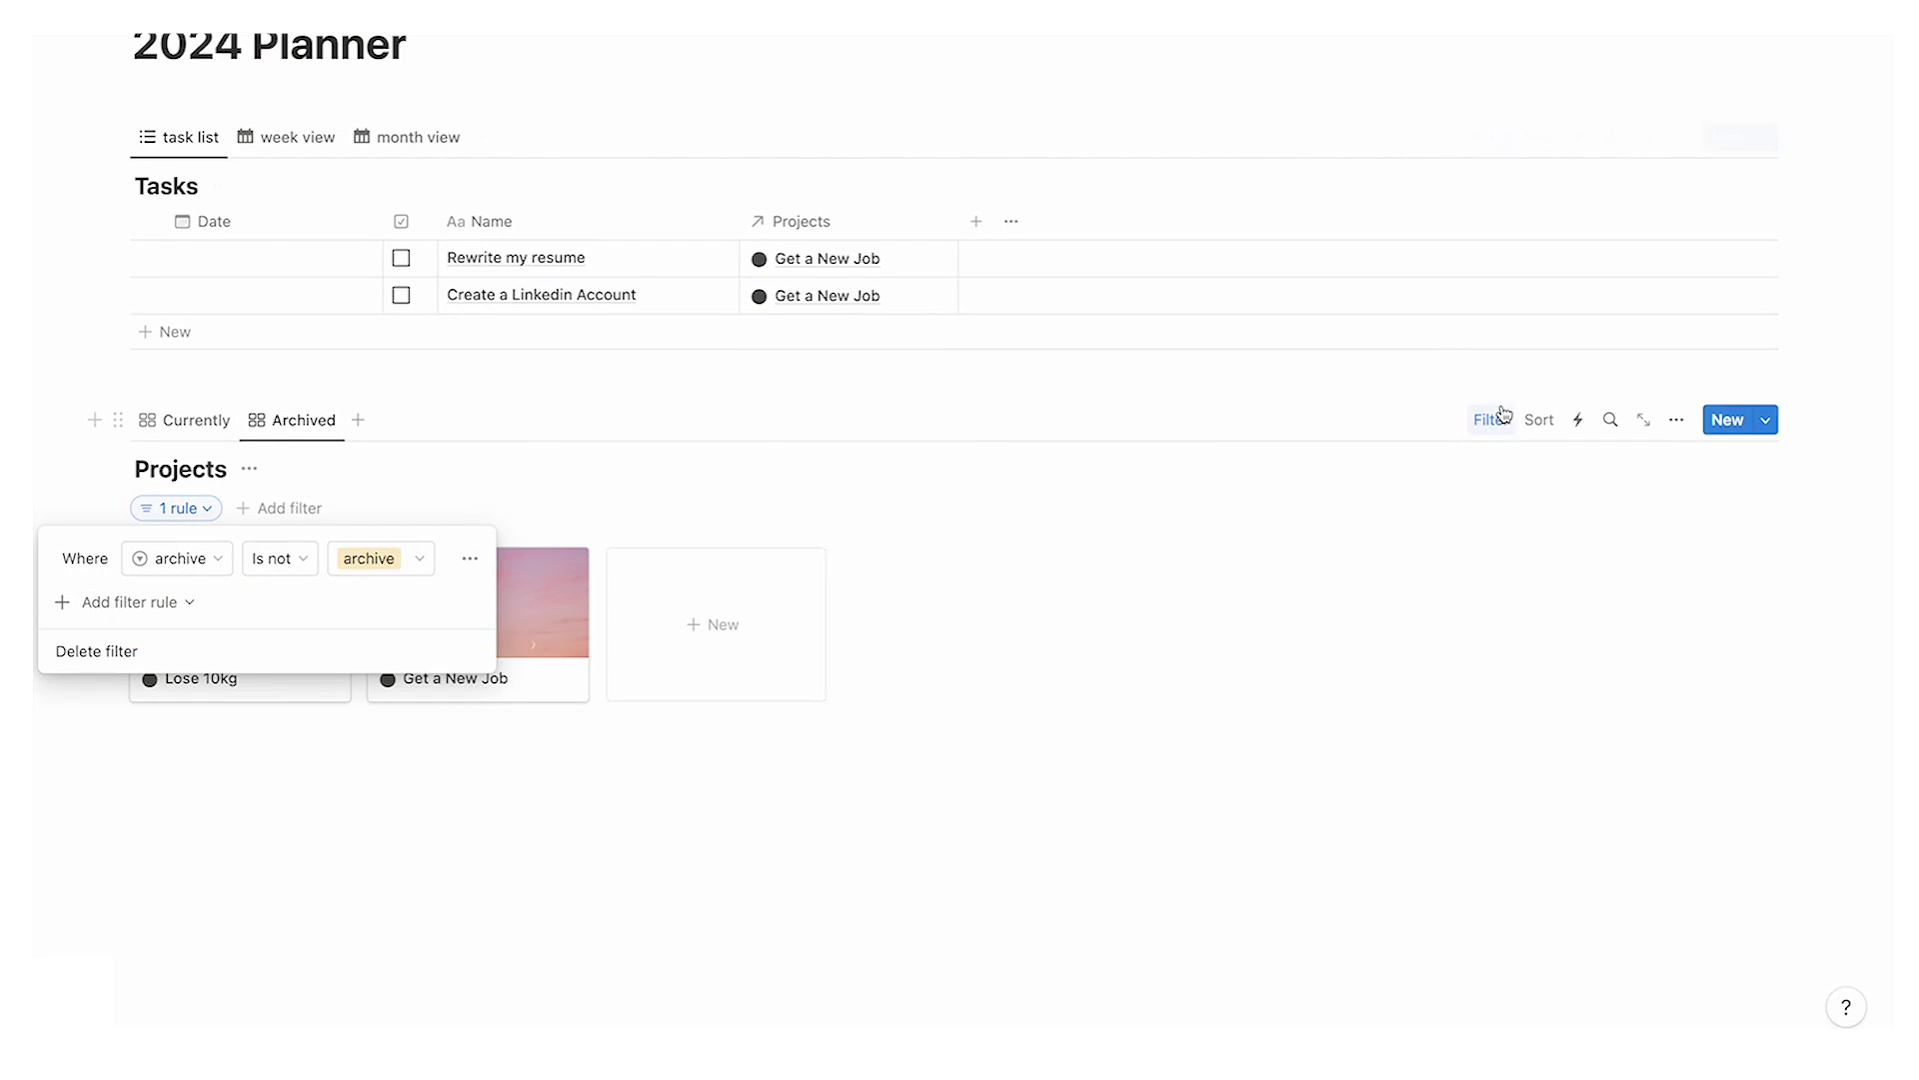
left_click(262, 566)
left_click(262, 600)
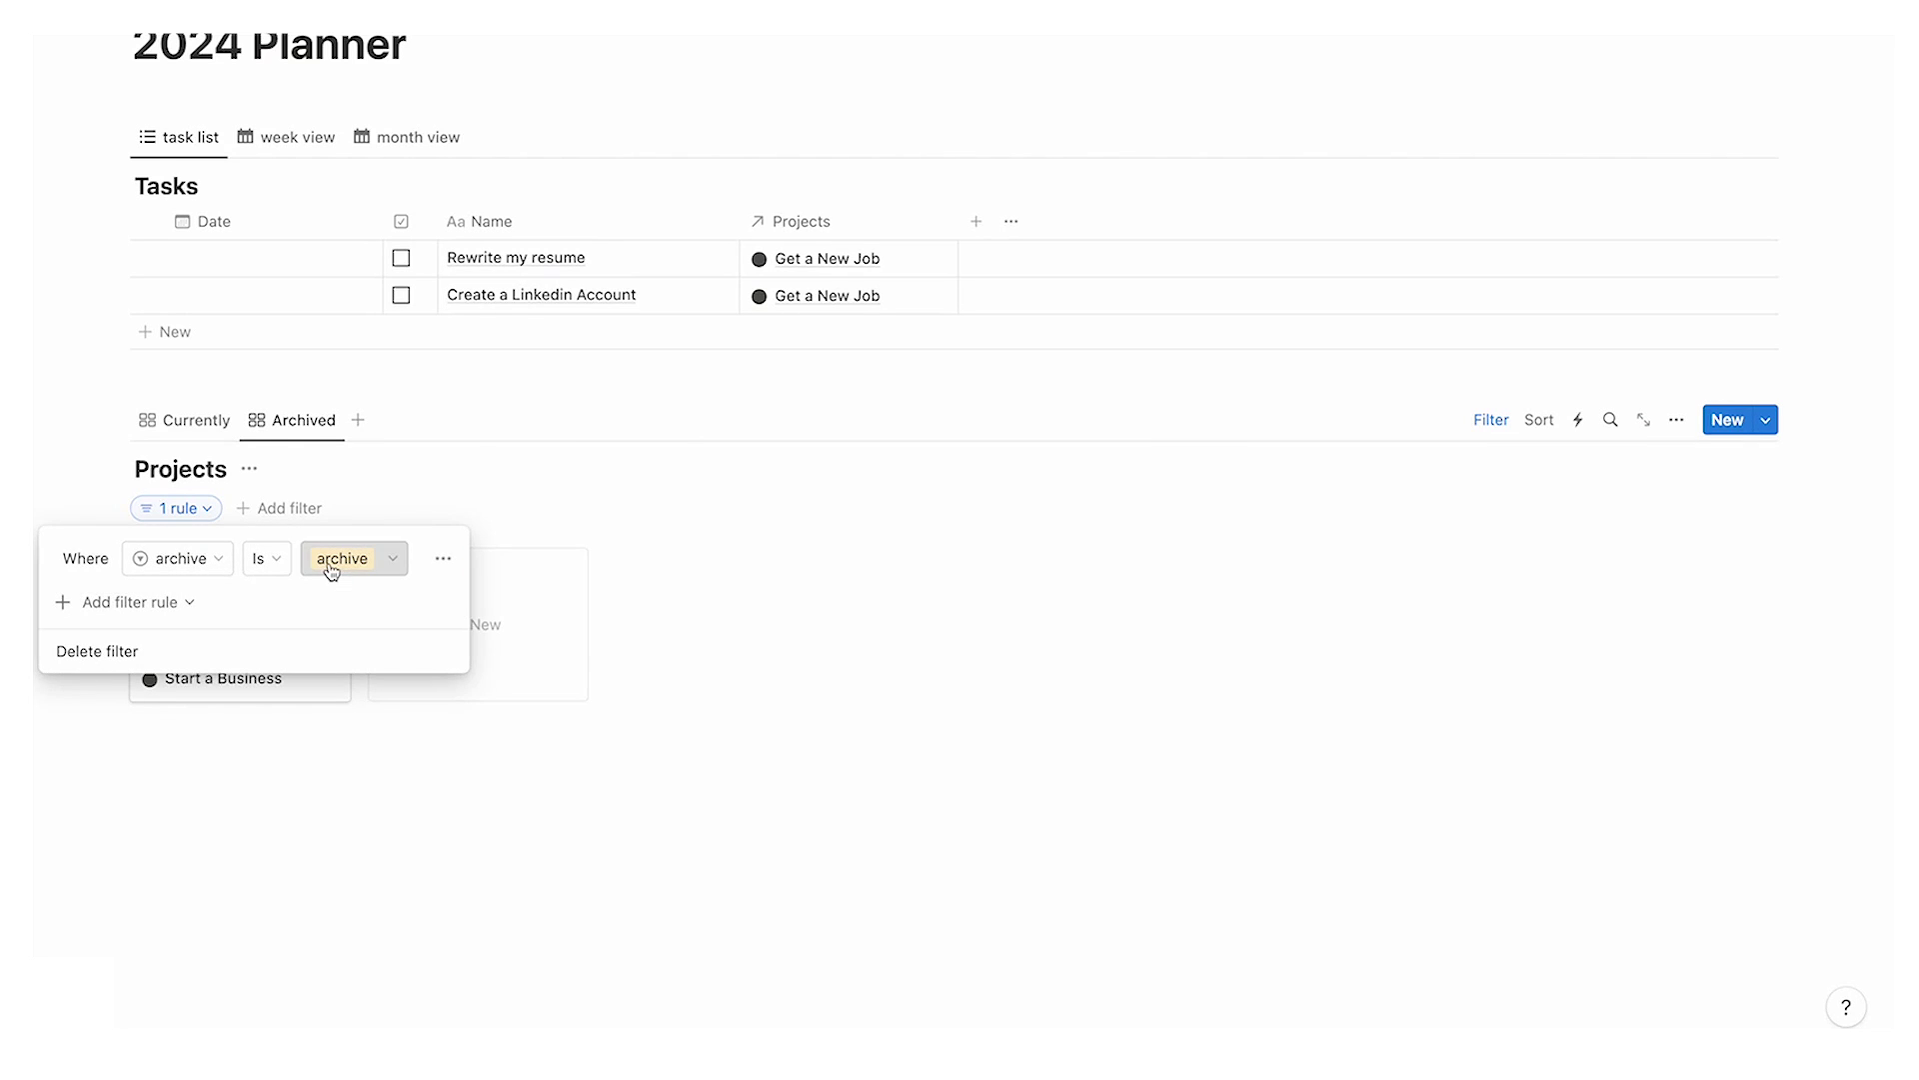
left_click(444, 778)
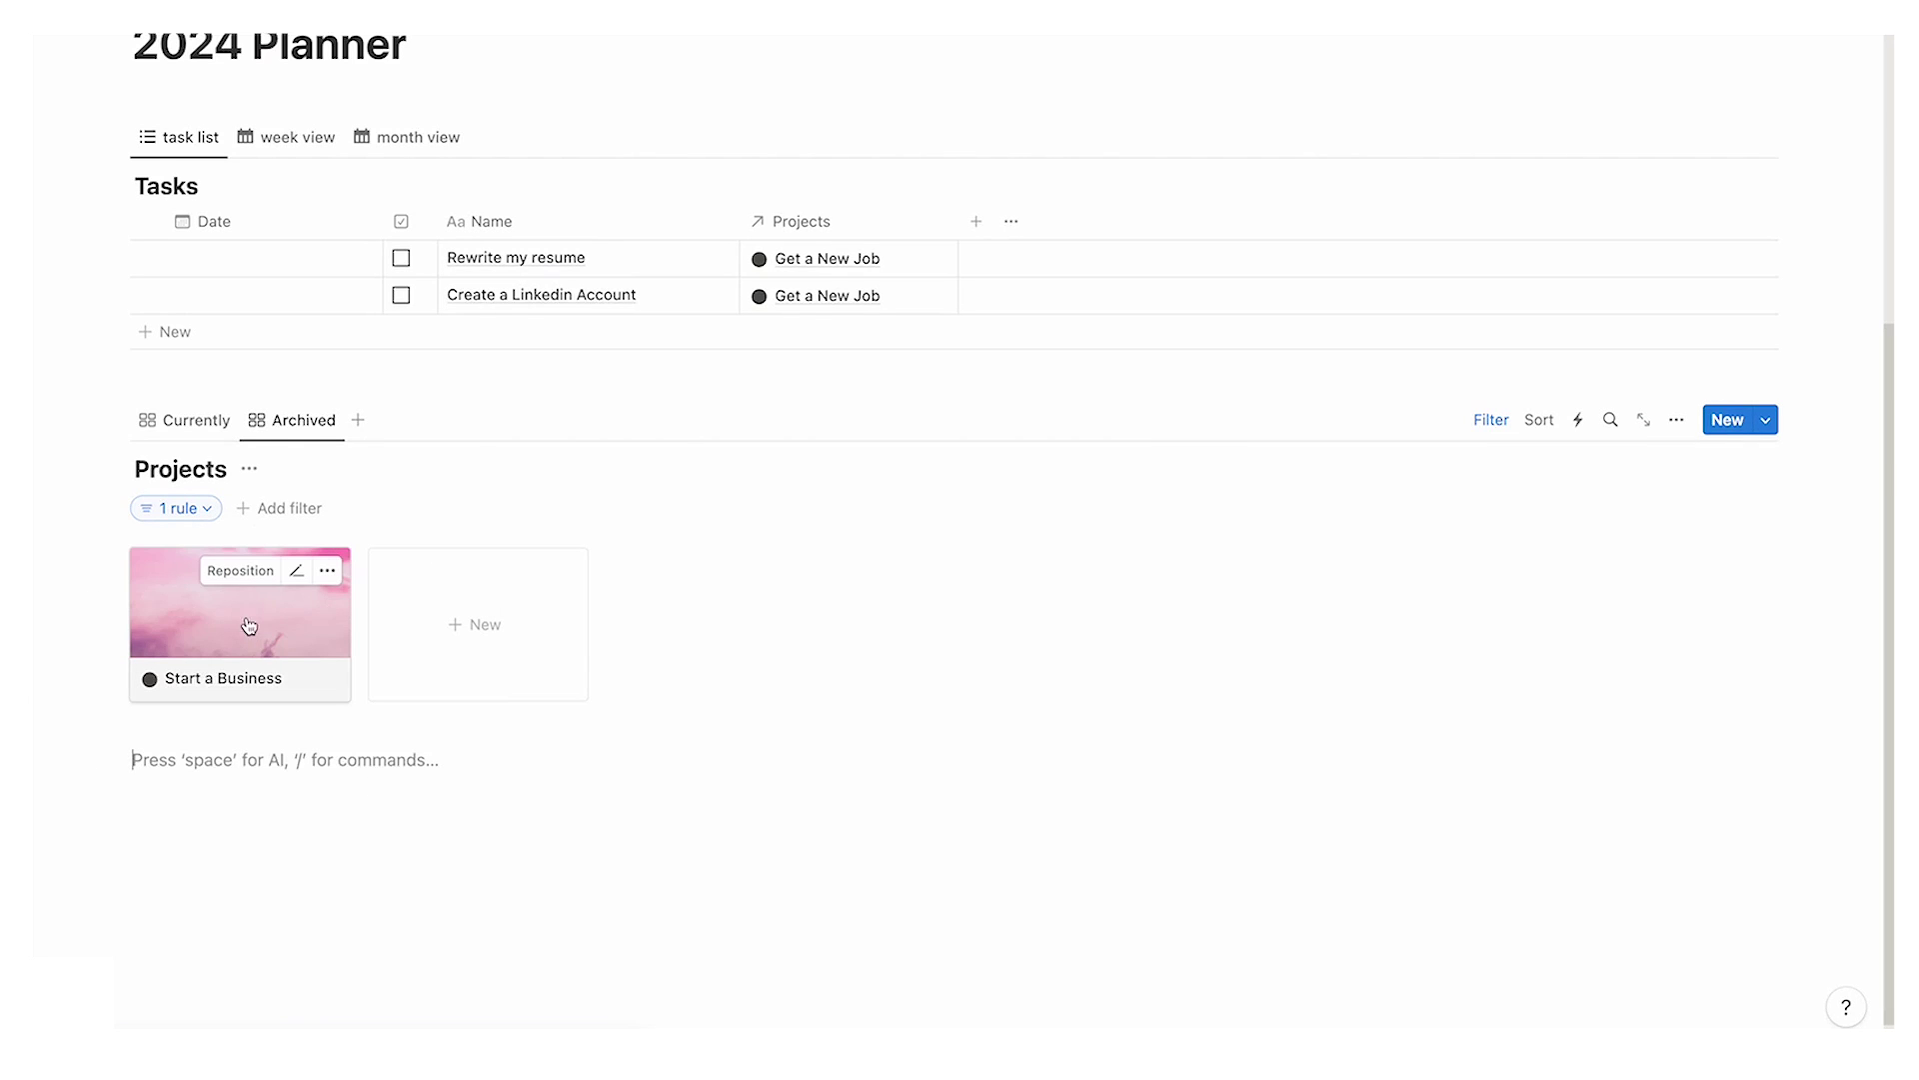
left_click(215, 422)
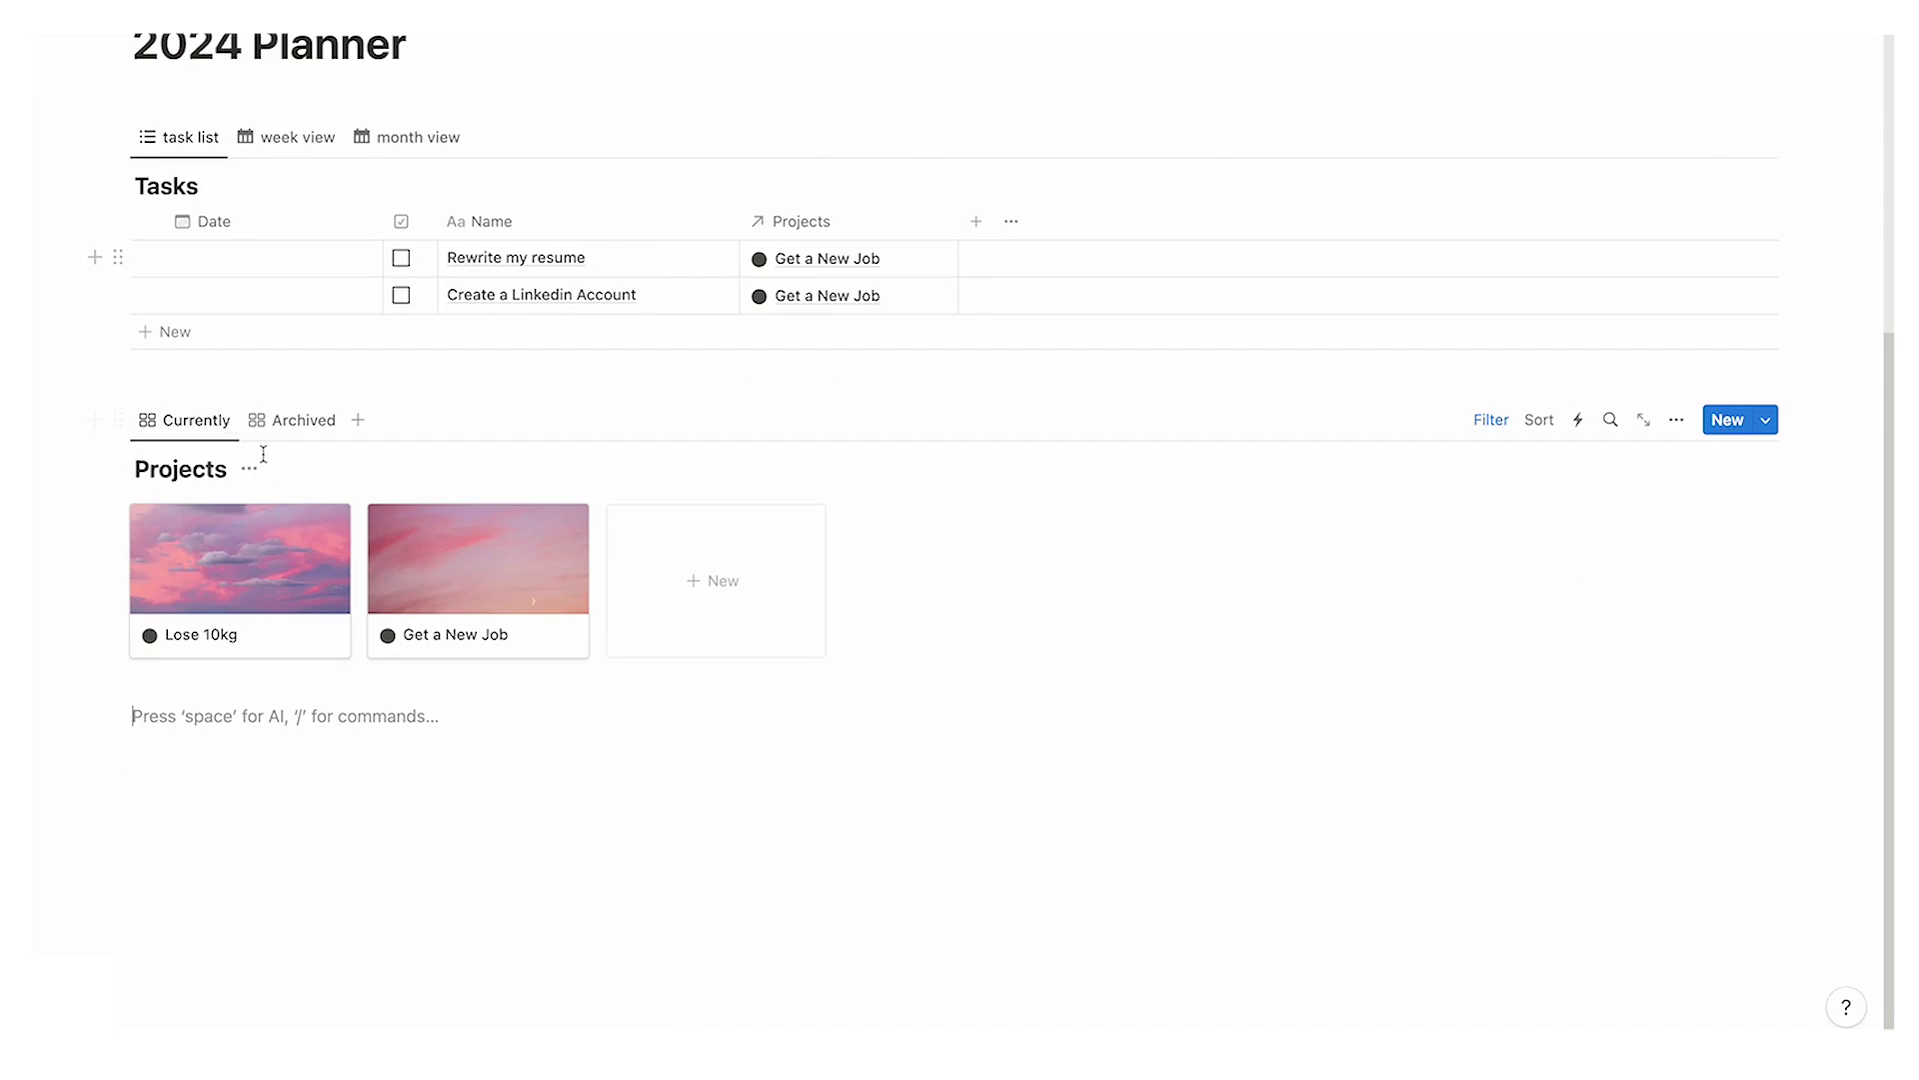
Step: Review the planner's Tasks database in its week and month views, including its list of templates
scroll(710, 446, "up", 5)
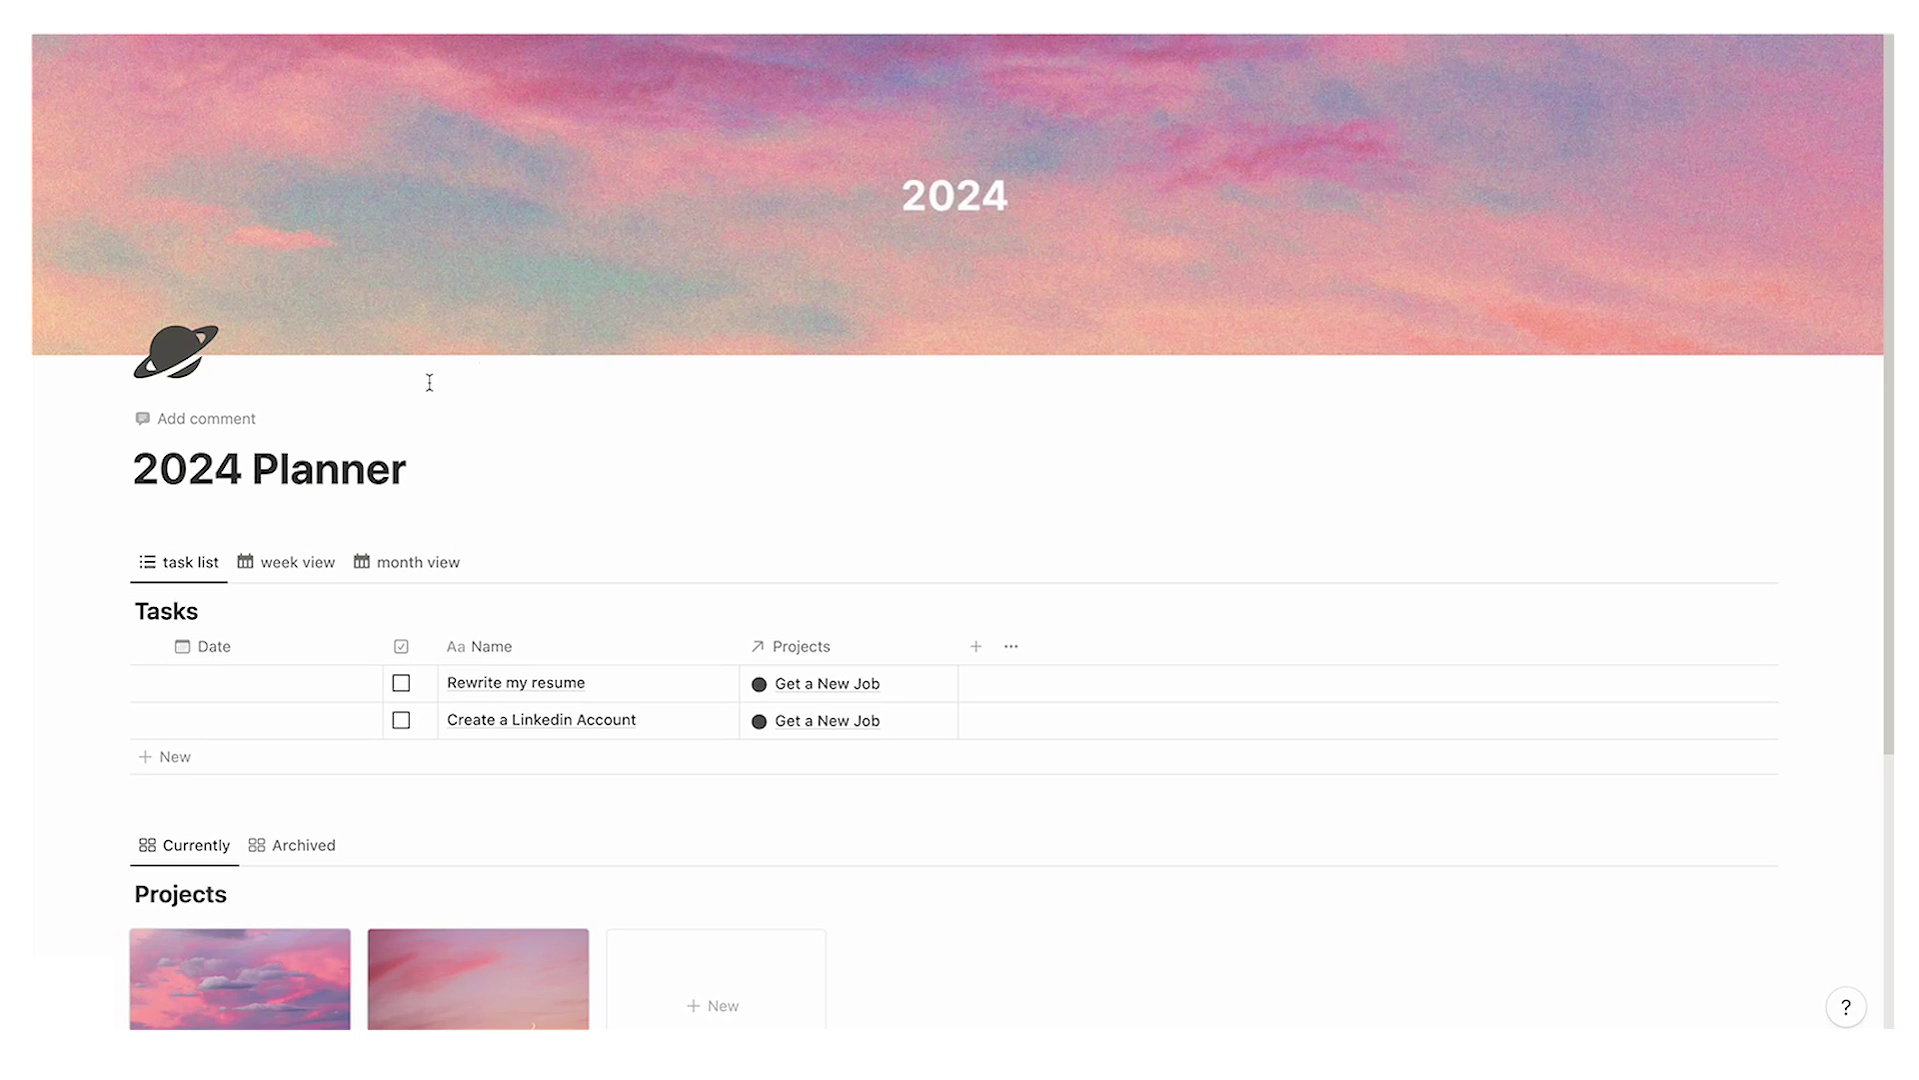
scroll(304, 424, "down", 2)
left_click(285, 352)
left_click(389, 358)
scroll(437, 350, "down", 6)
scroll(1290, 416, "up", 5)
left_click(1765, 253)
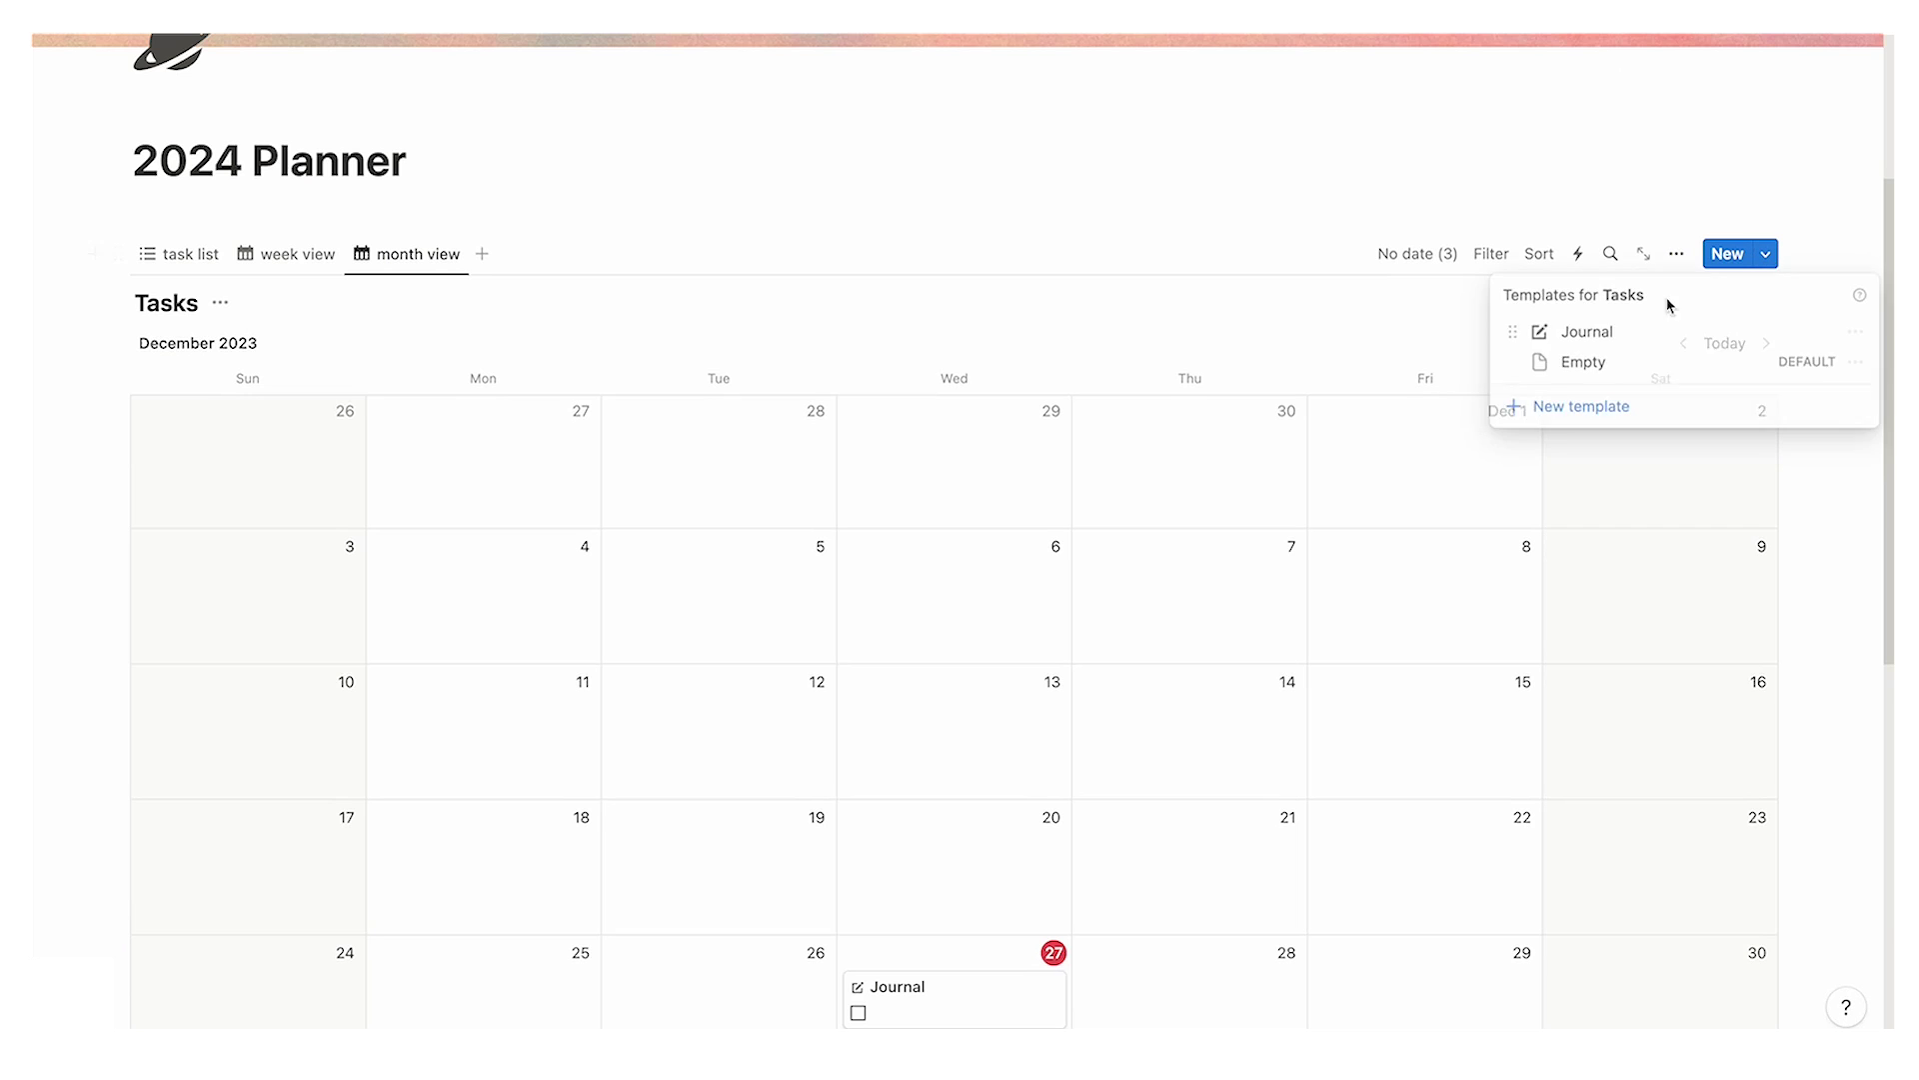
scroll(1040, 540, "down", 5)
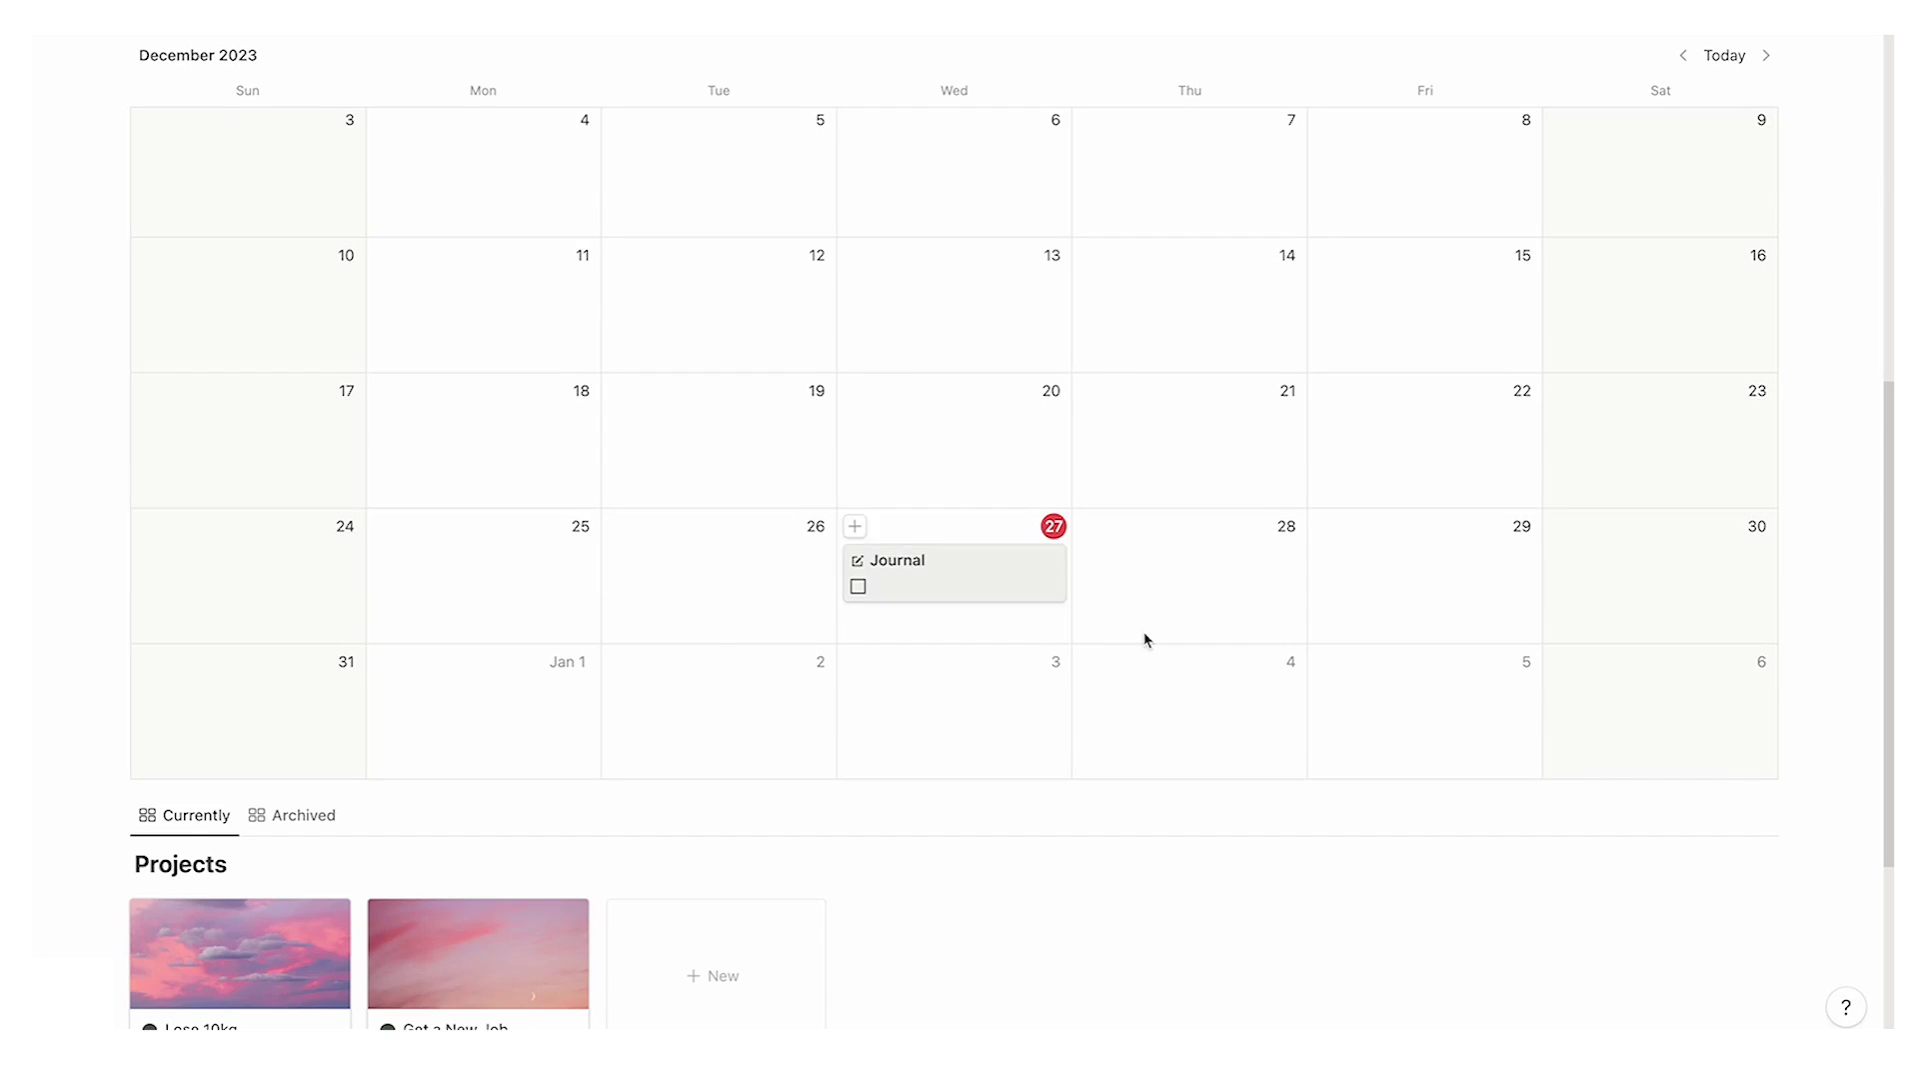
scroll(995, 458, "down", 4)
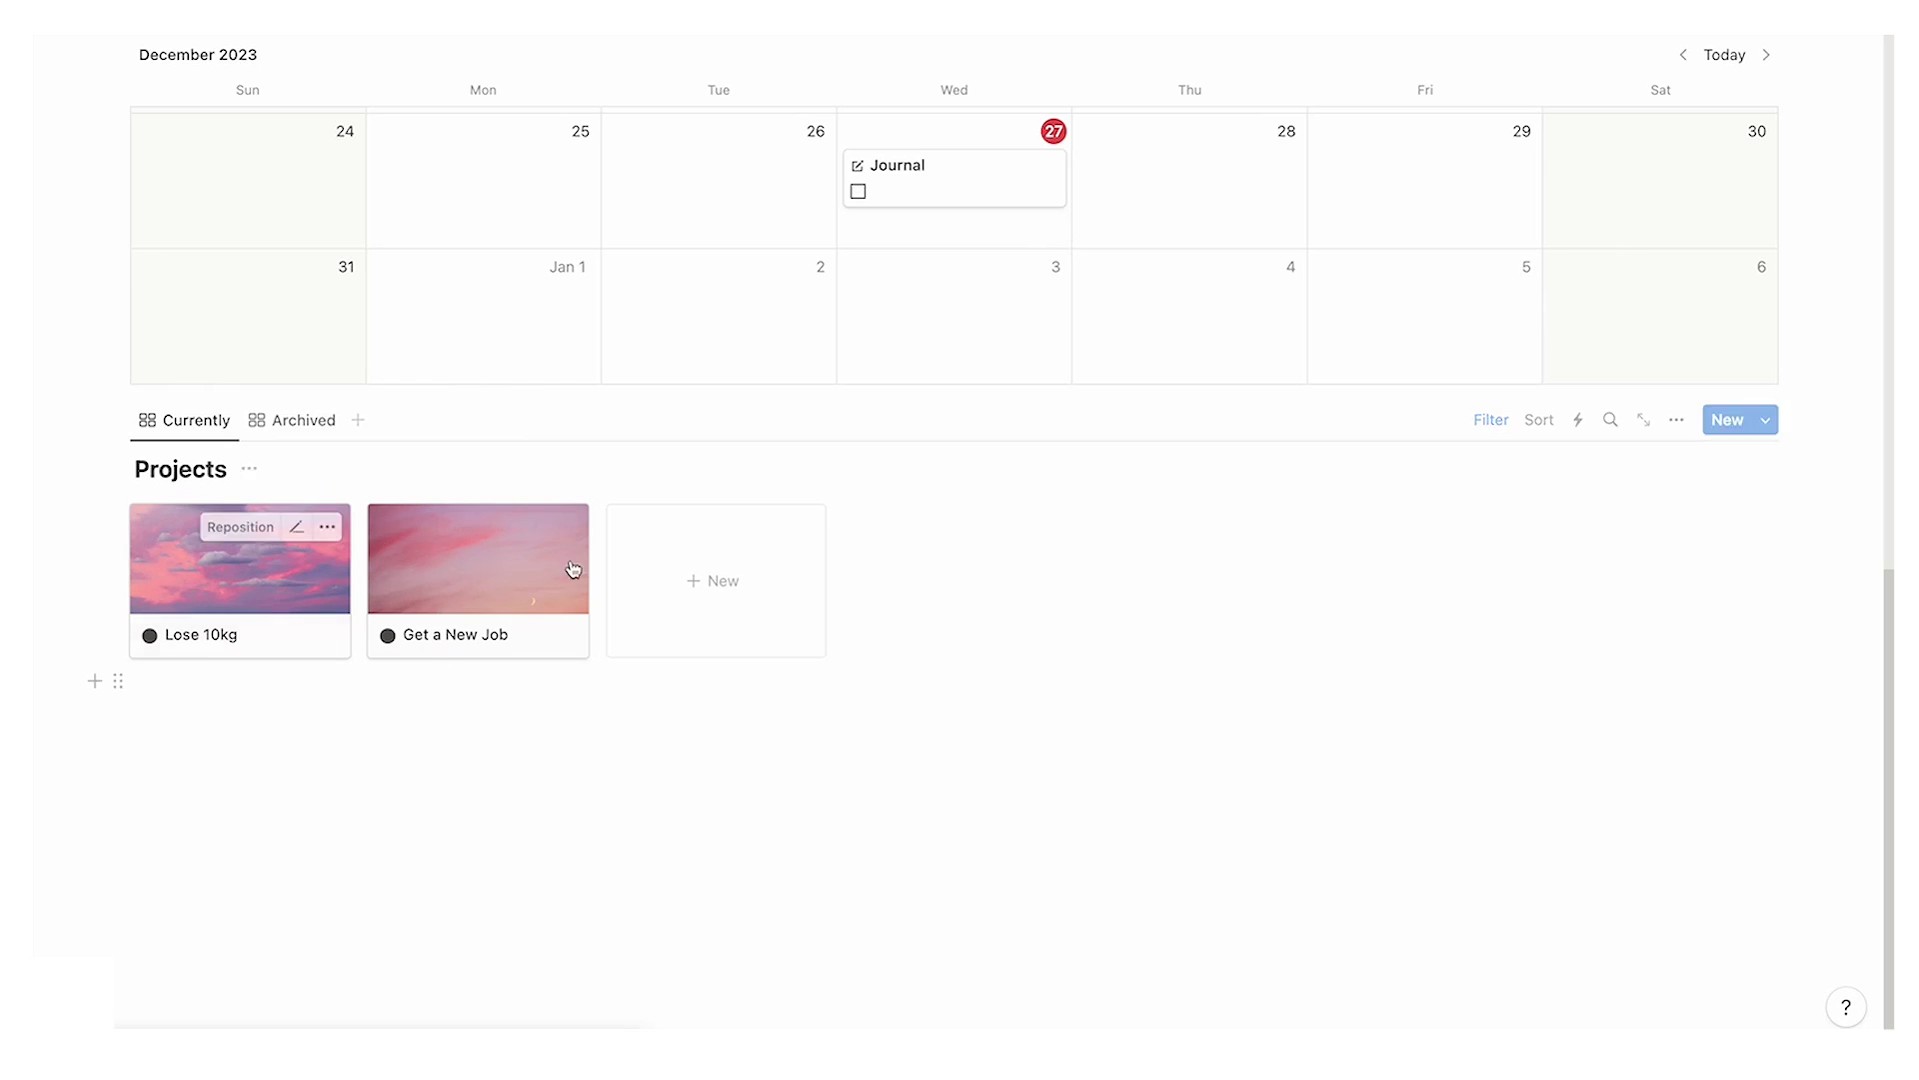
Step: Review the task list inside the Lose 10kg project page and close the page
left_click(198, 625)
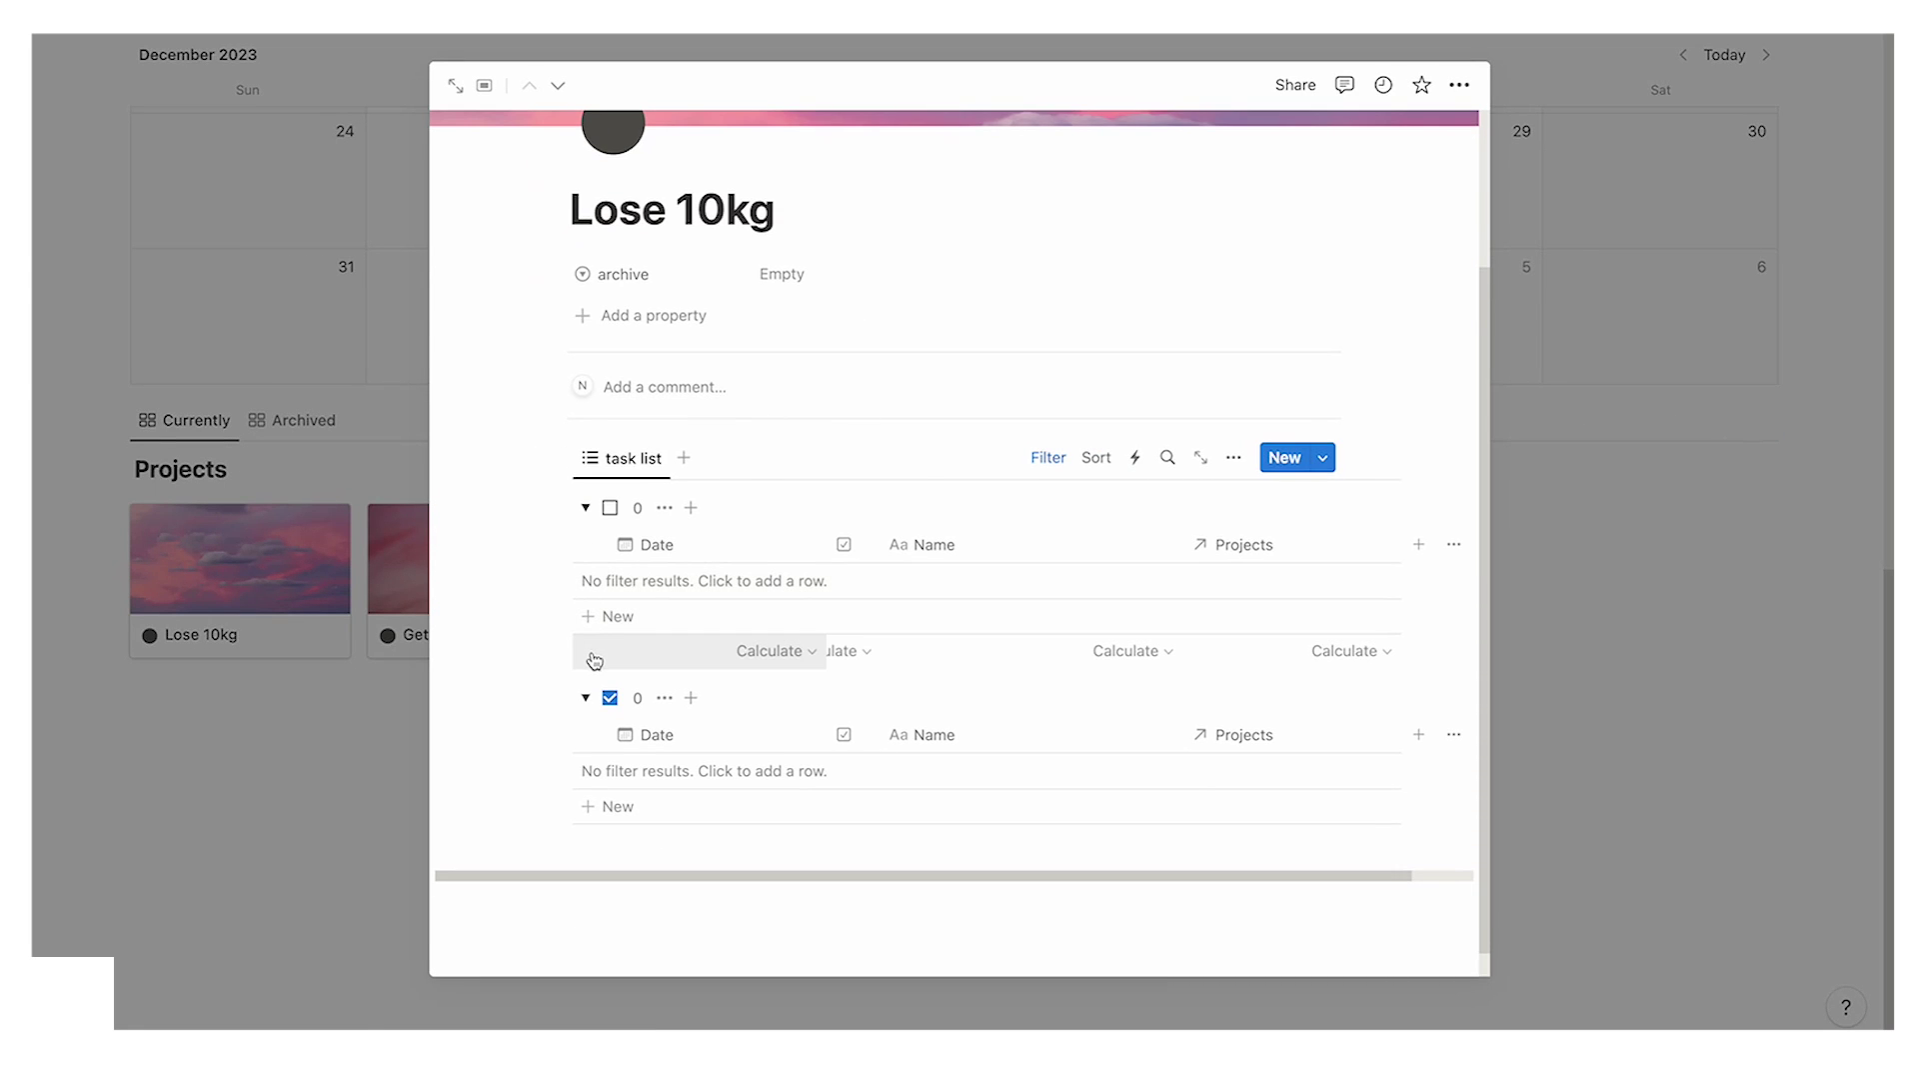
left_click(348, 724)
scroll(367, 724, "up", 10)
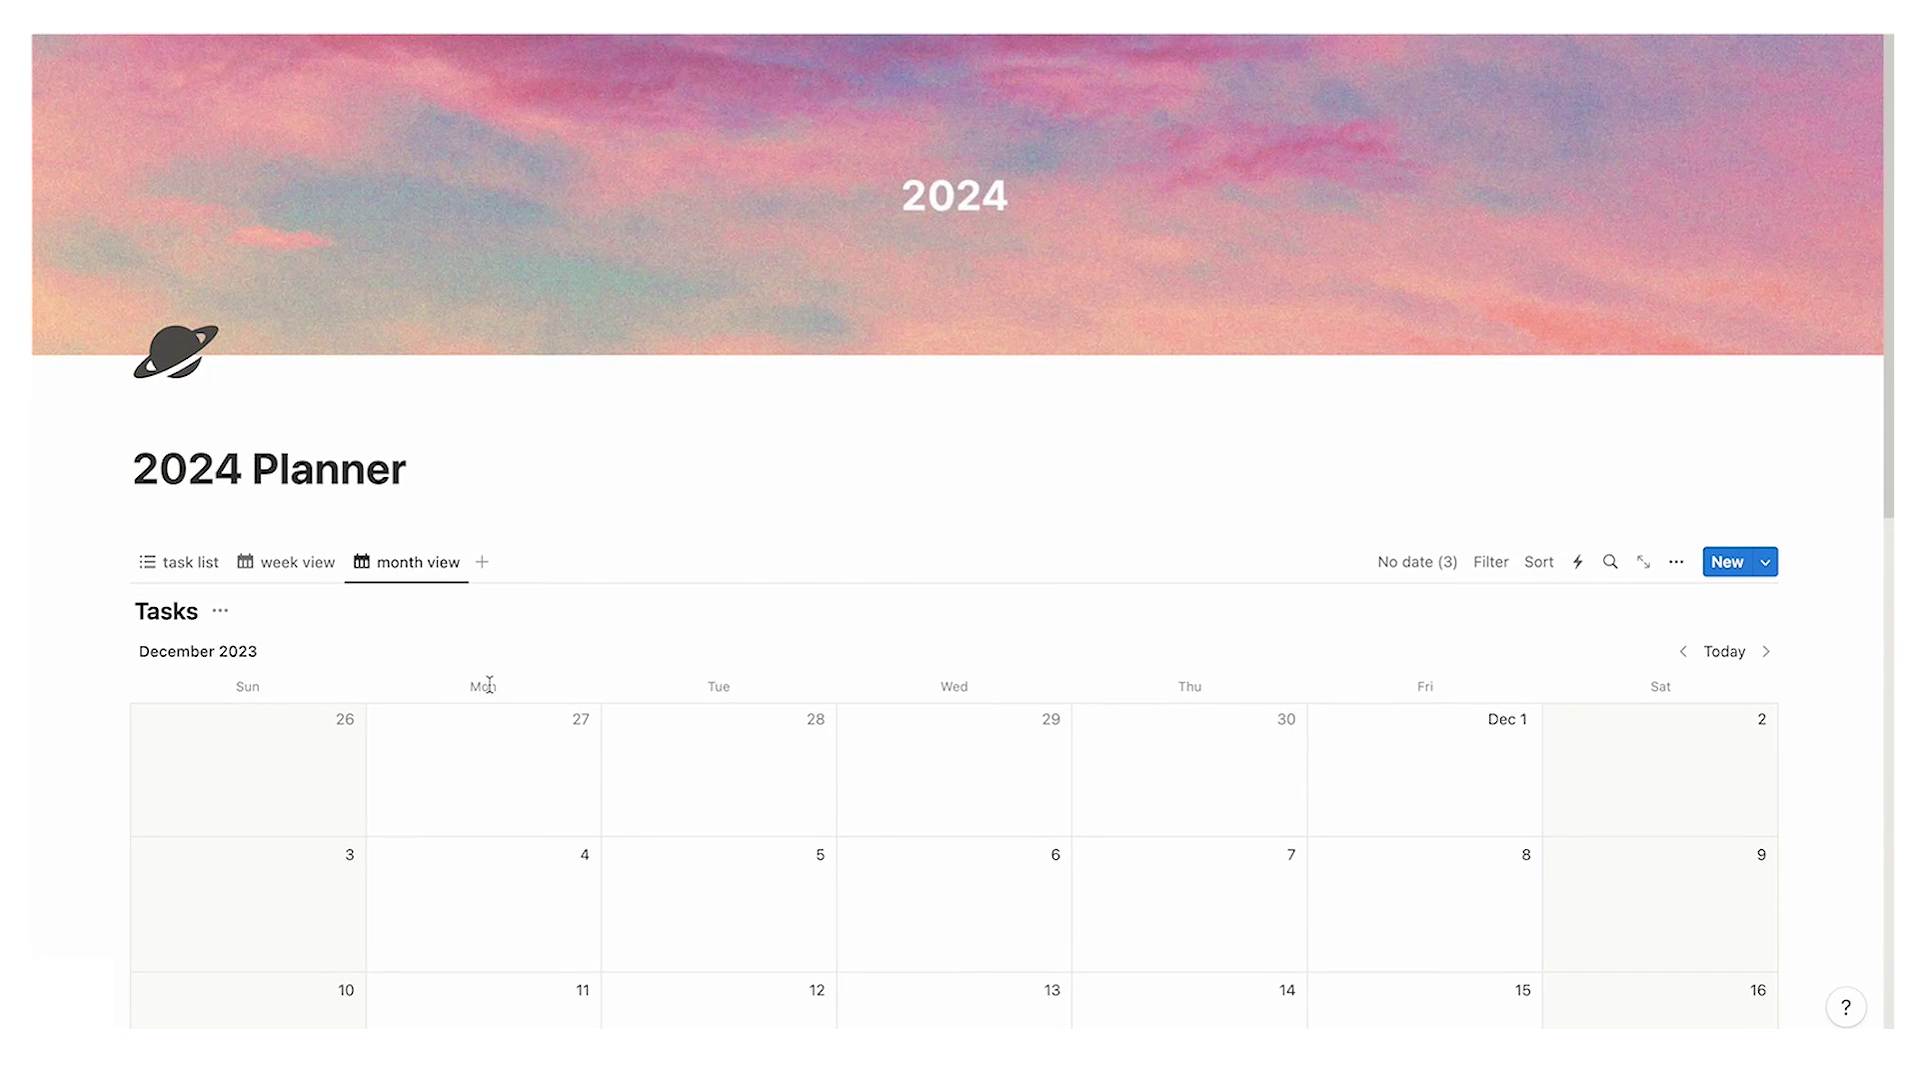
Step: Insert a table view below the Projects gallery with a new database named Ideal Activity
scroll(605, 467, "down", 10)
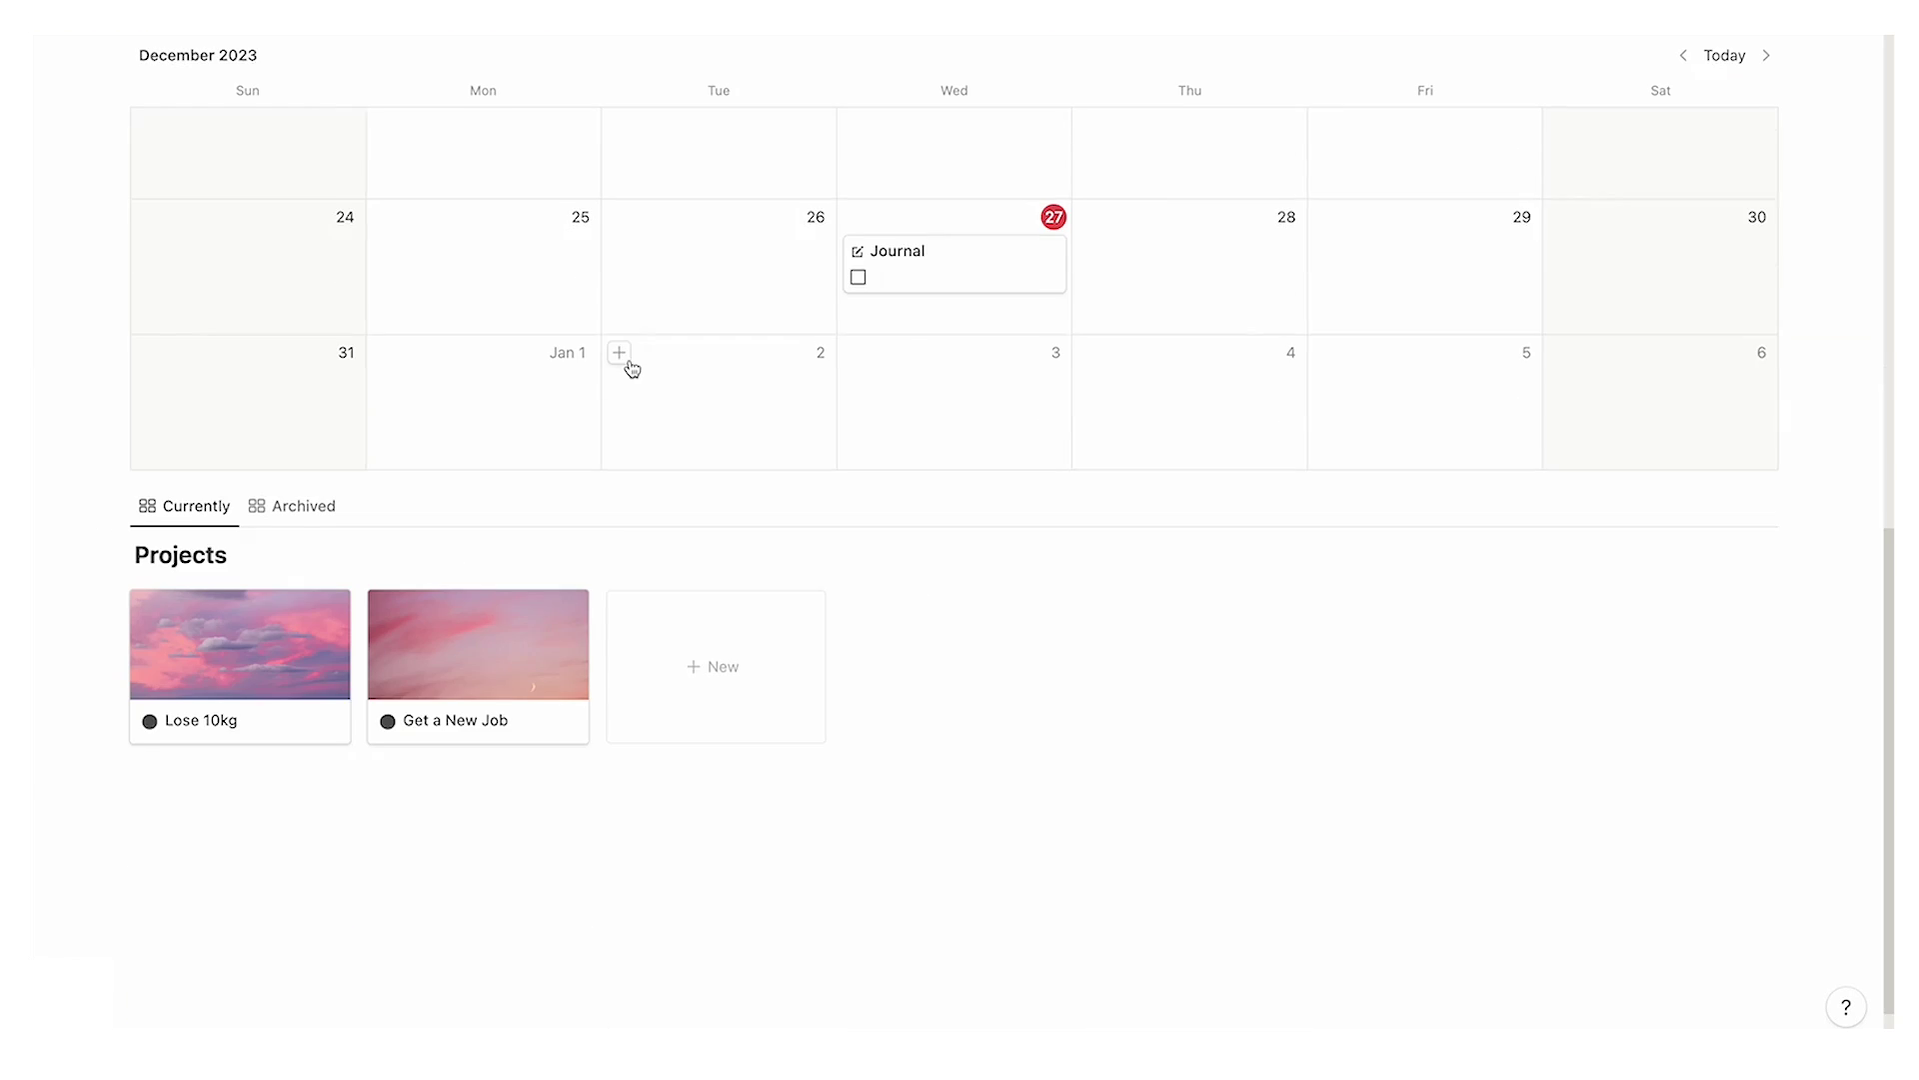
left_click(516, 779)
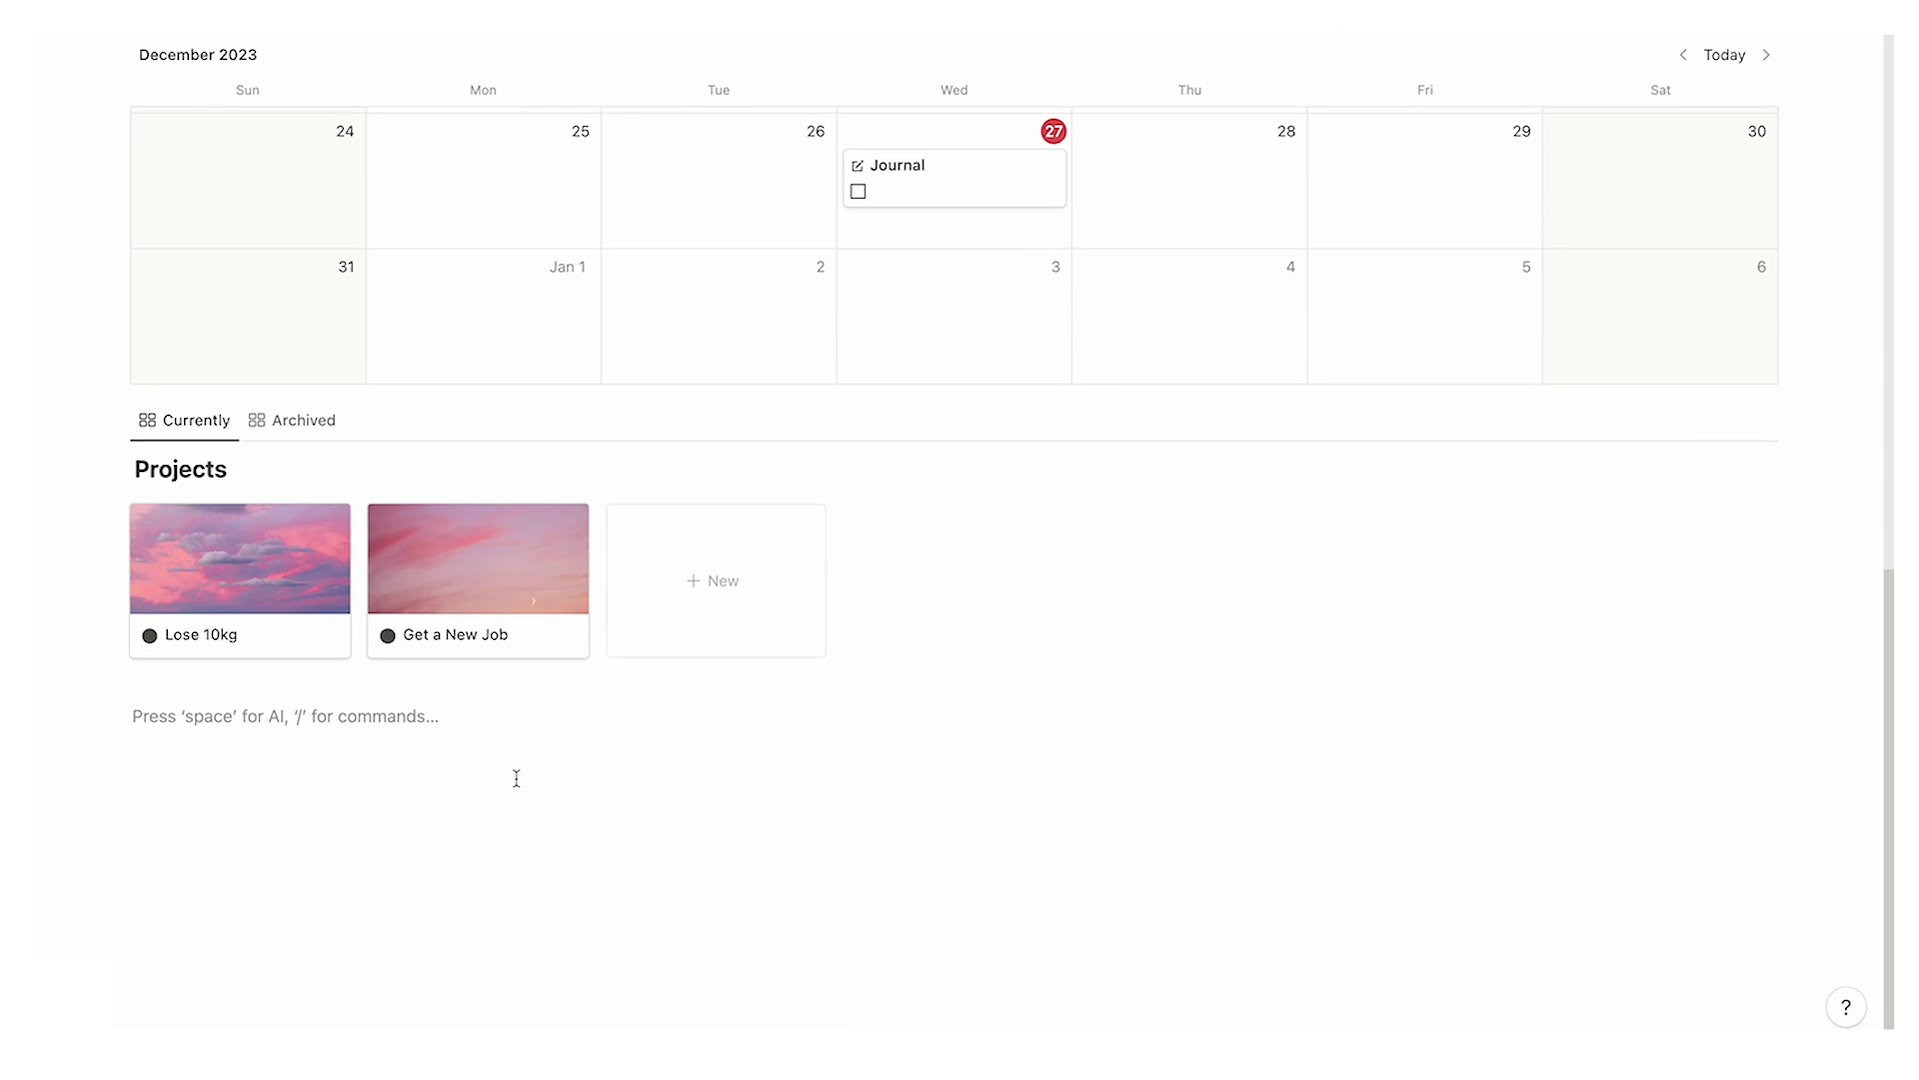
type("/dat")
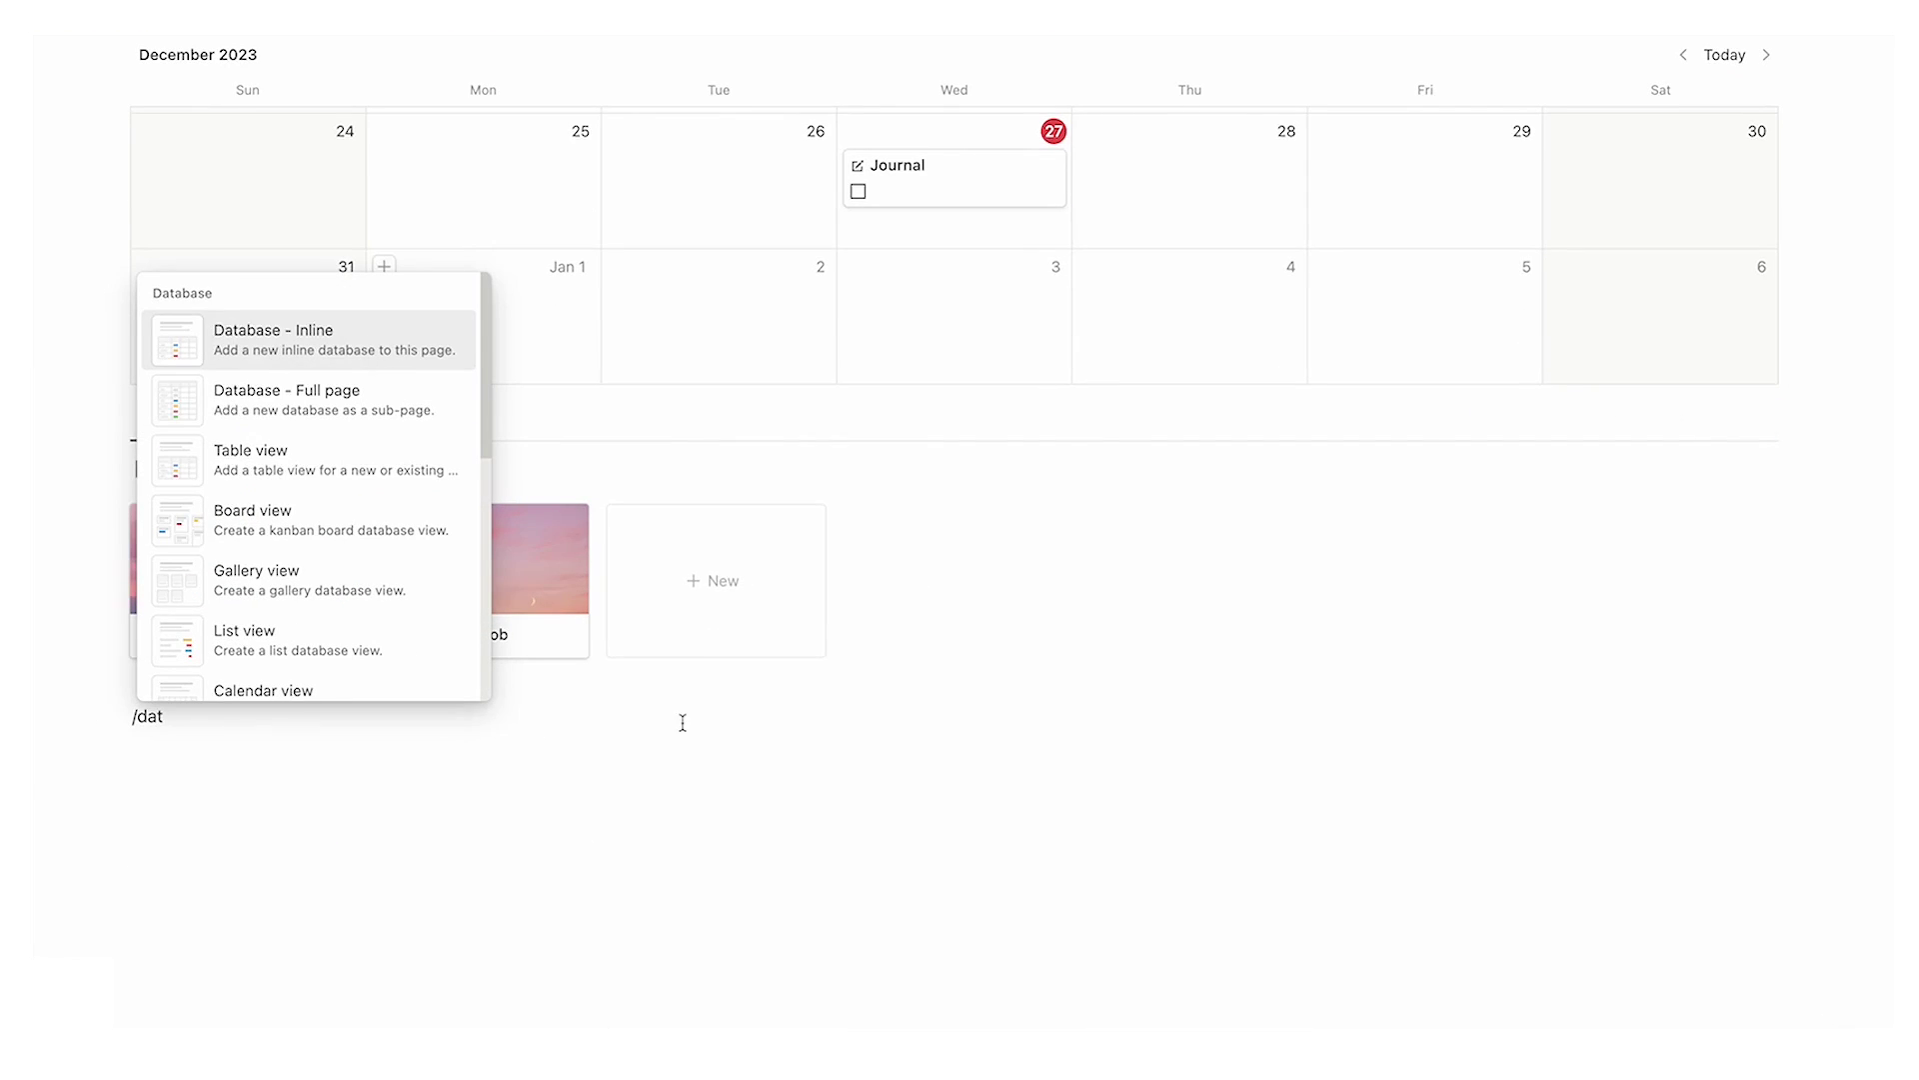
left_click(323, 449)
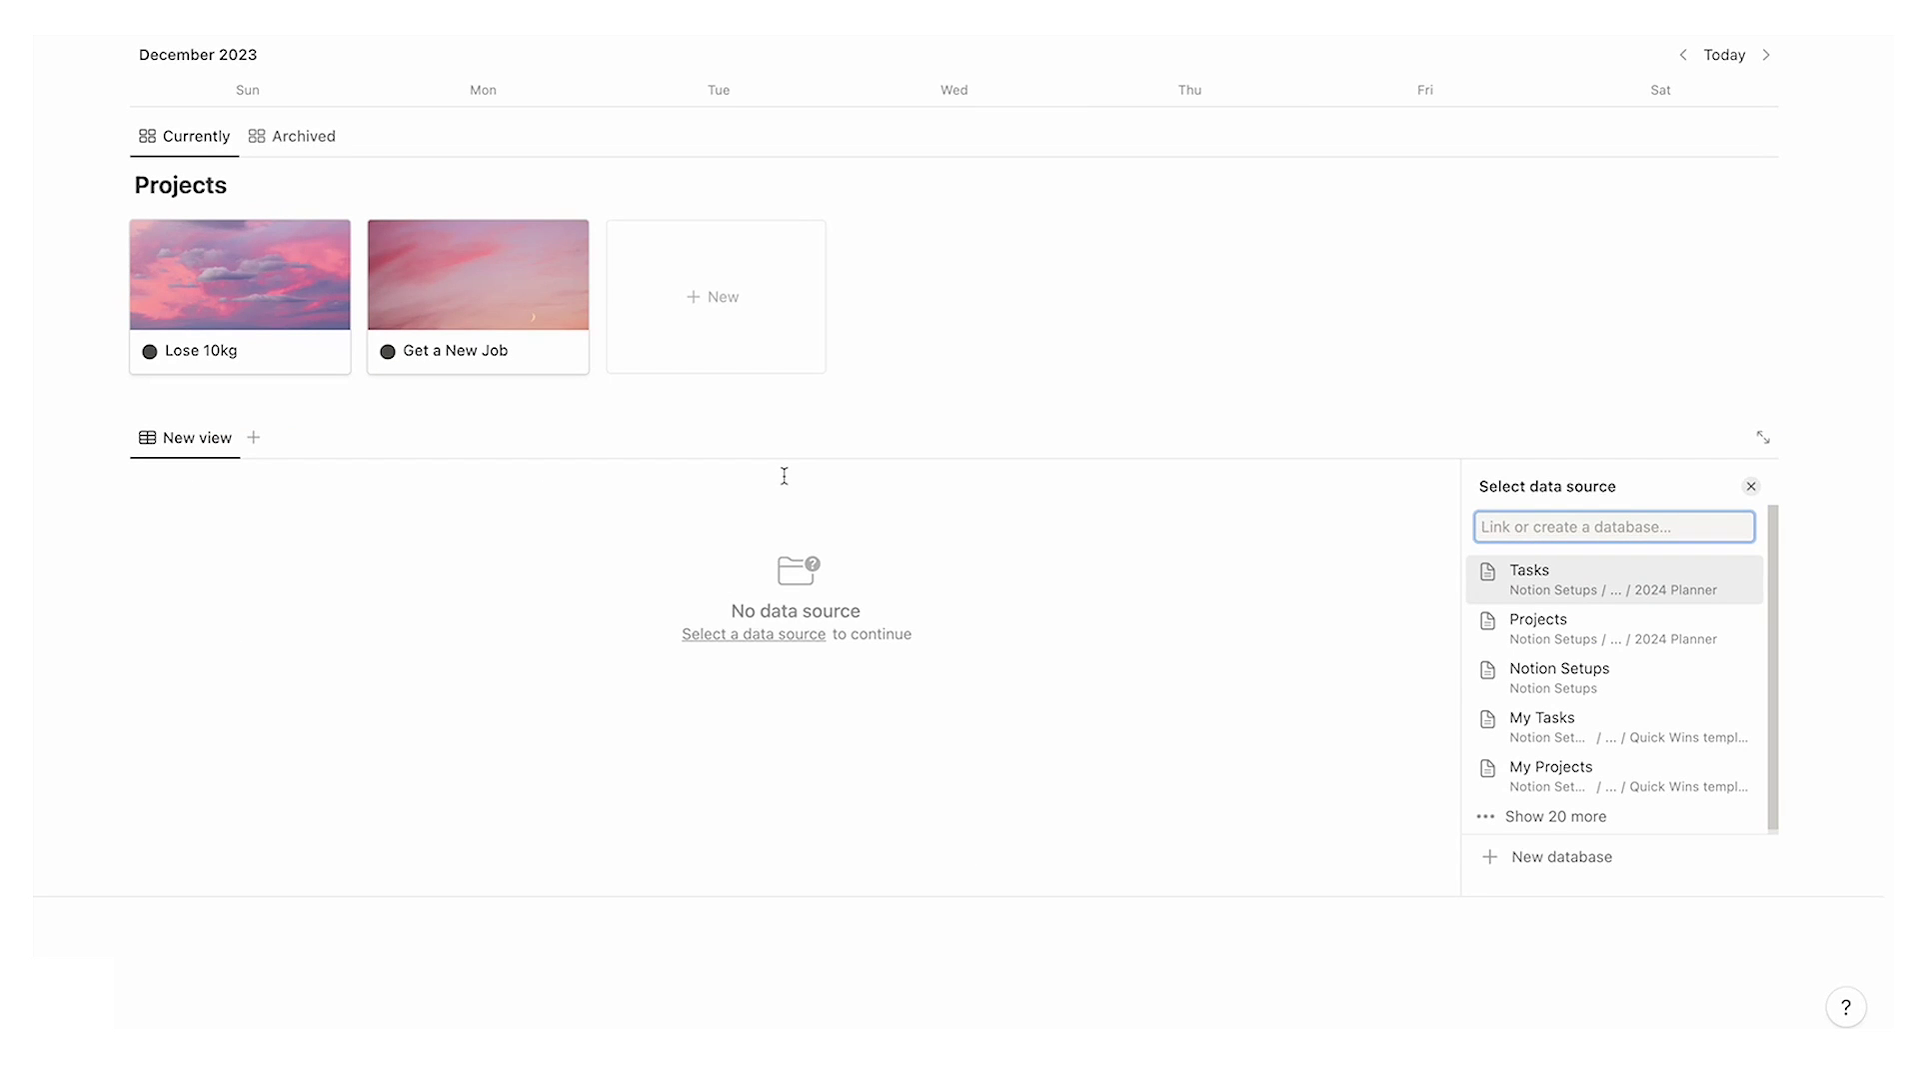
type("Ideal Activity")
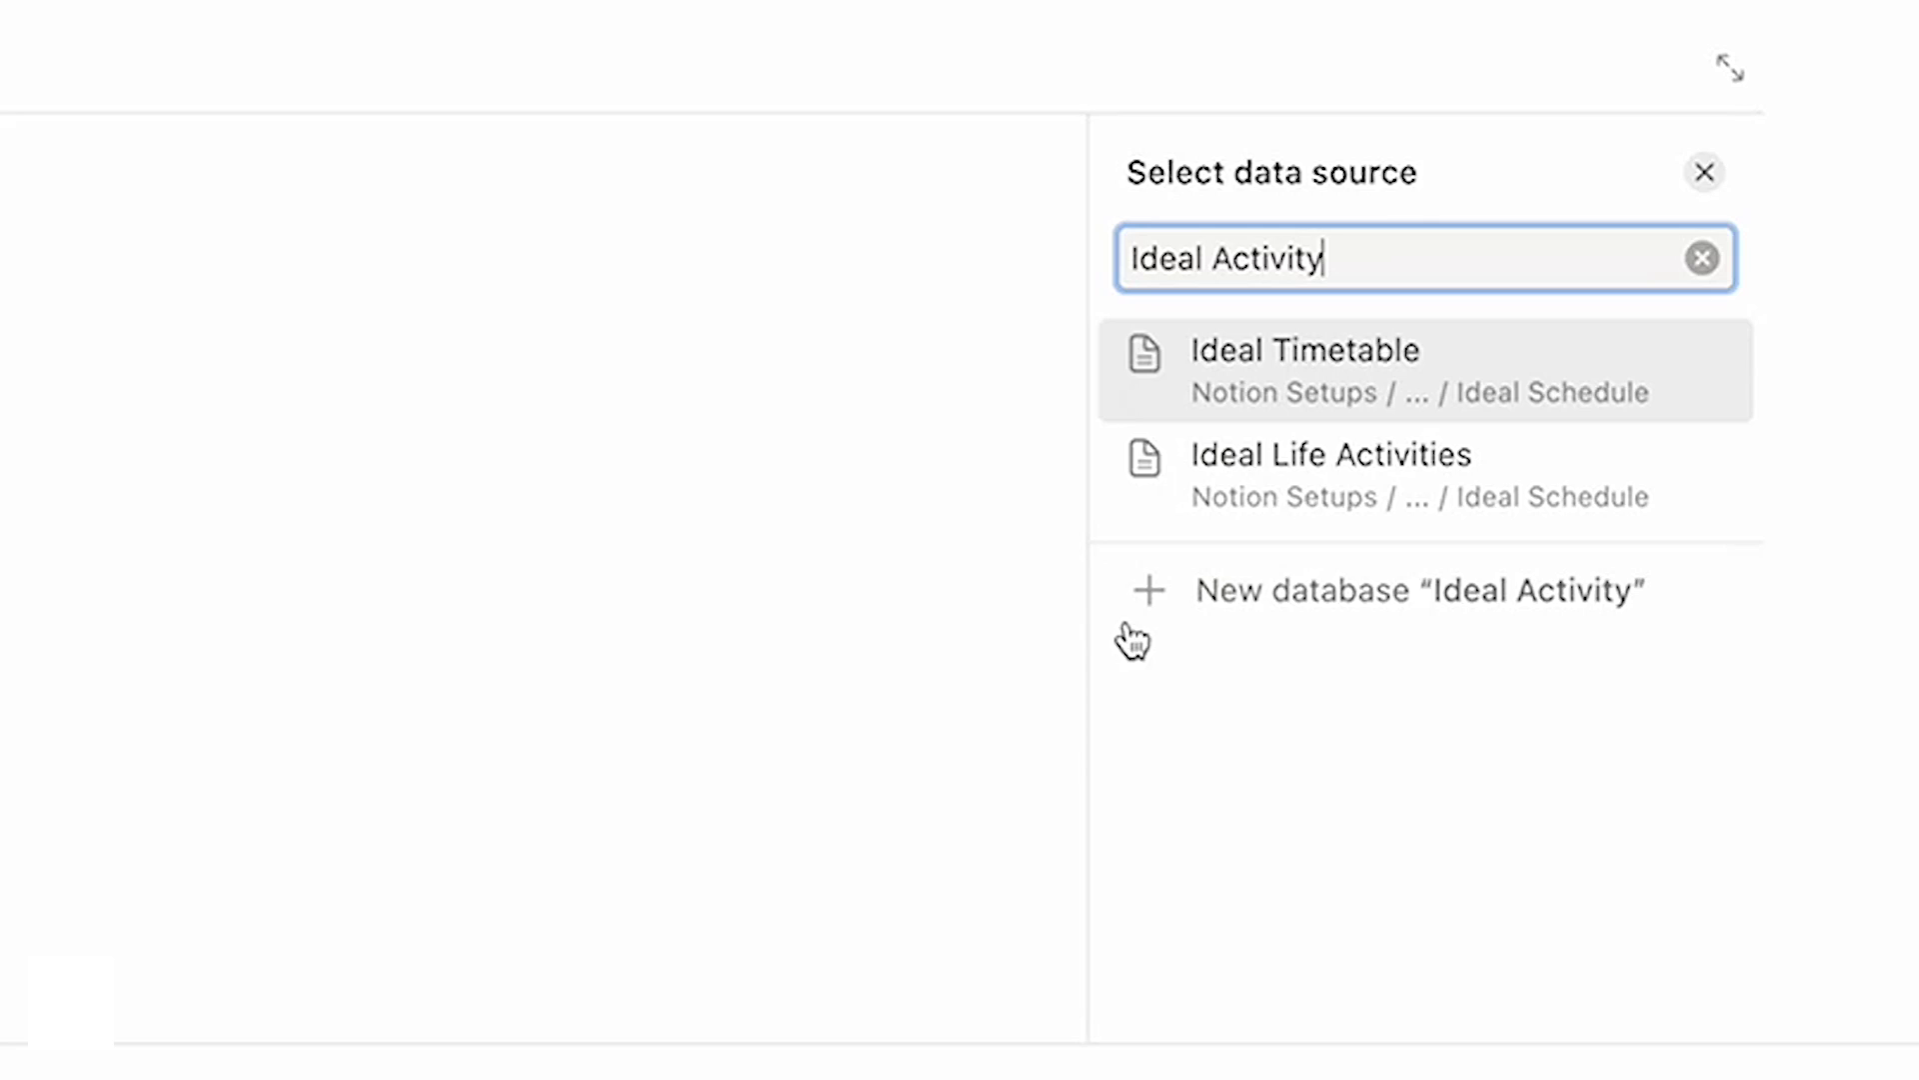
left_click(1160, 591)
Step: Insert a table view below Ideal Activity with a new database named Ideal Week
scroll(841, 716, "down", 3)
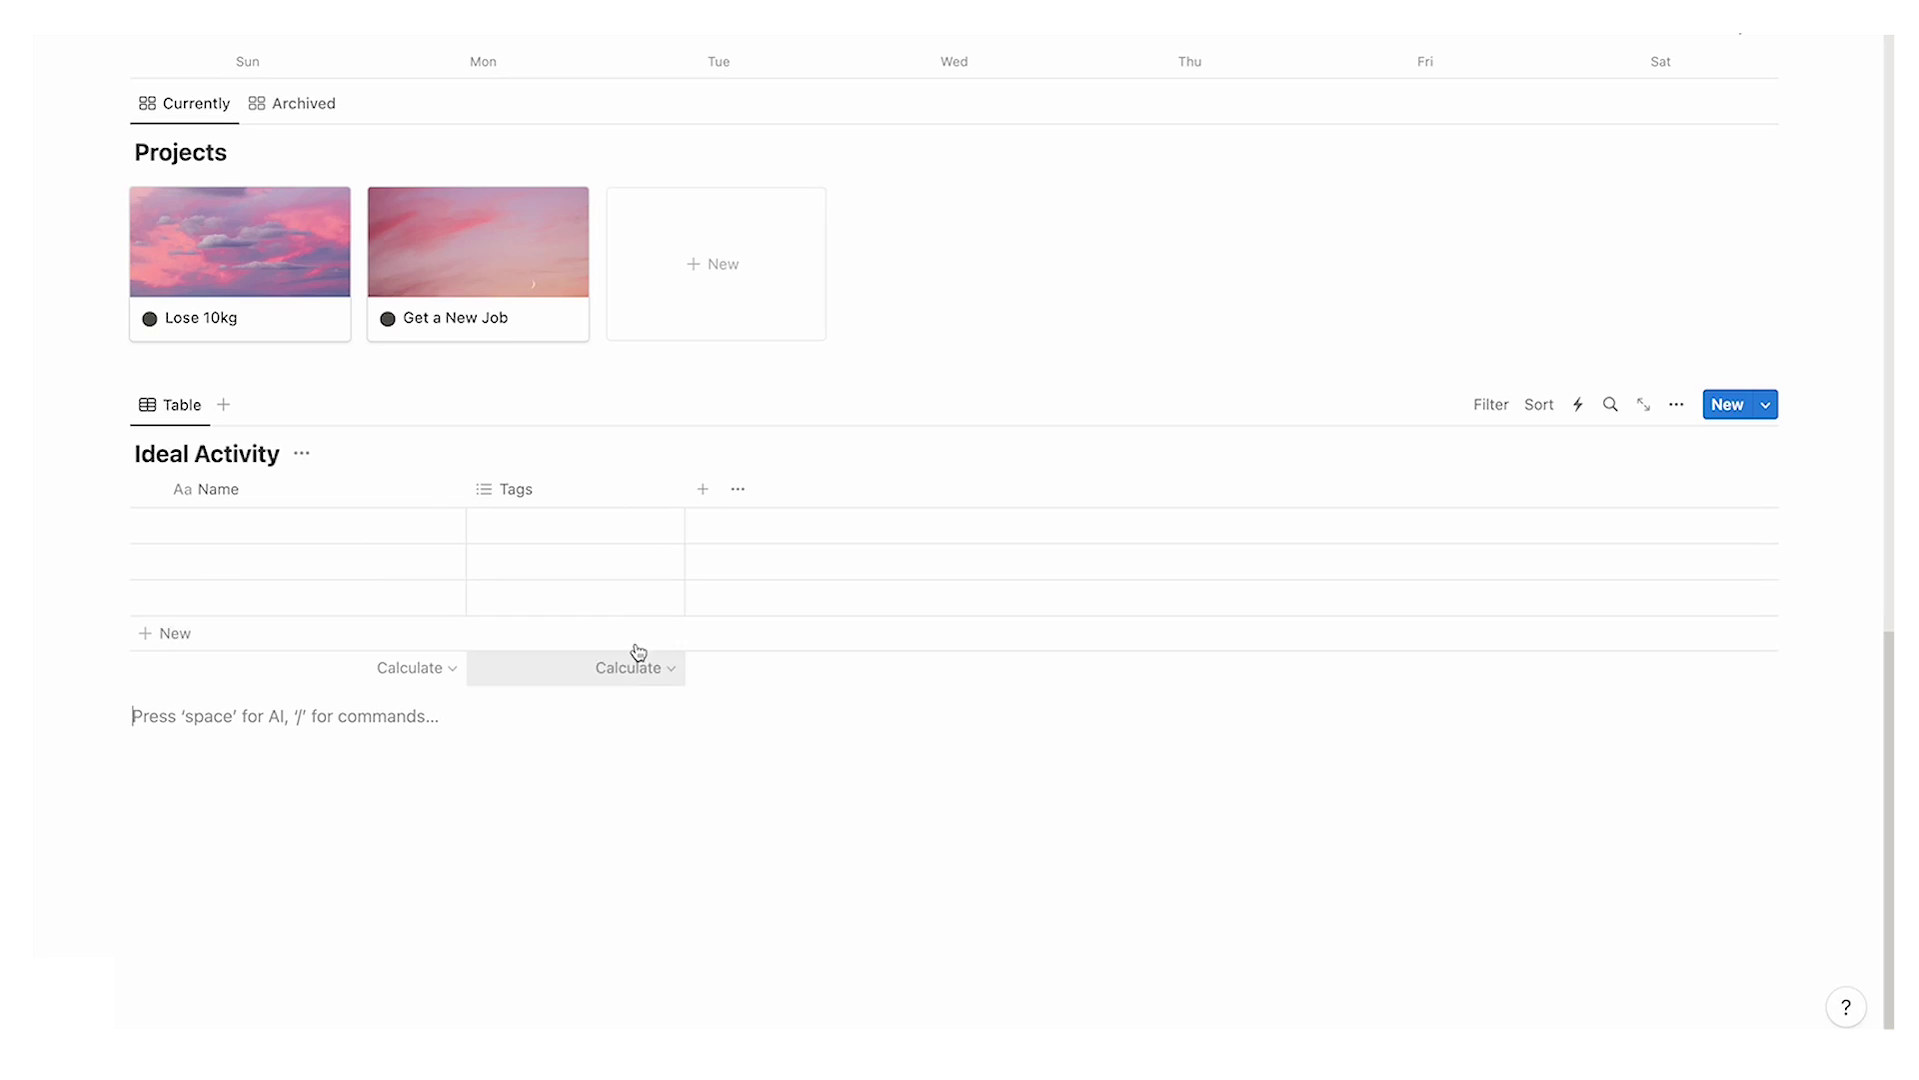
type("/da")
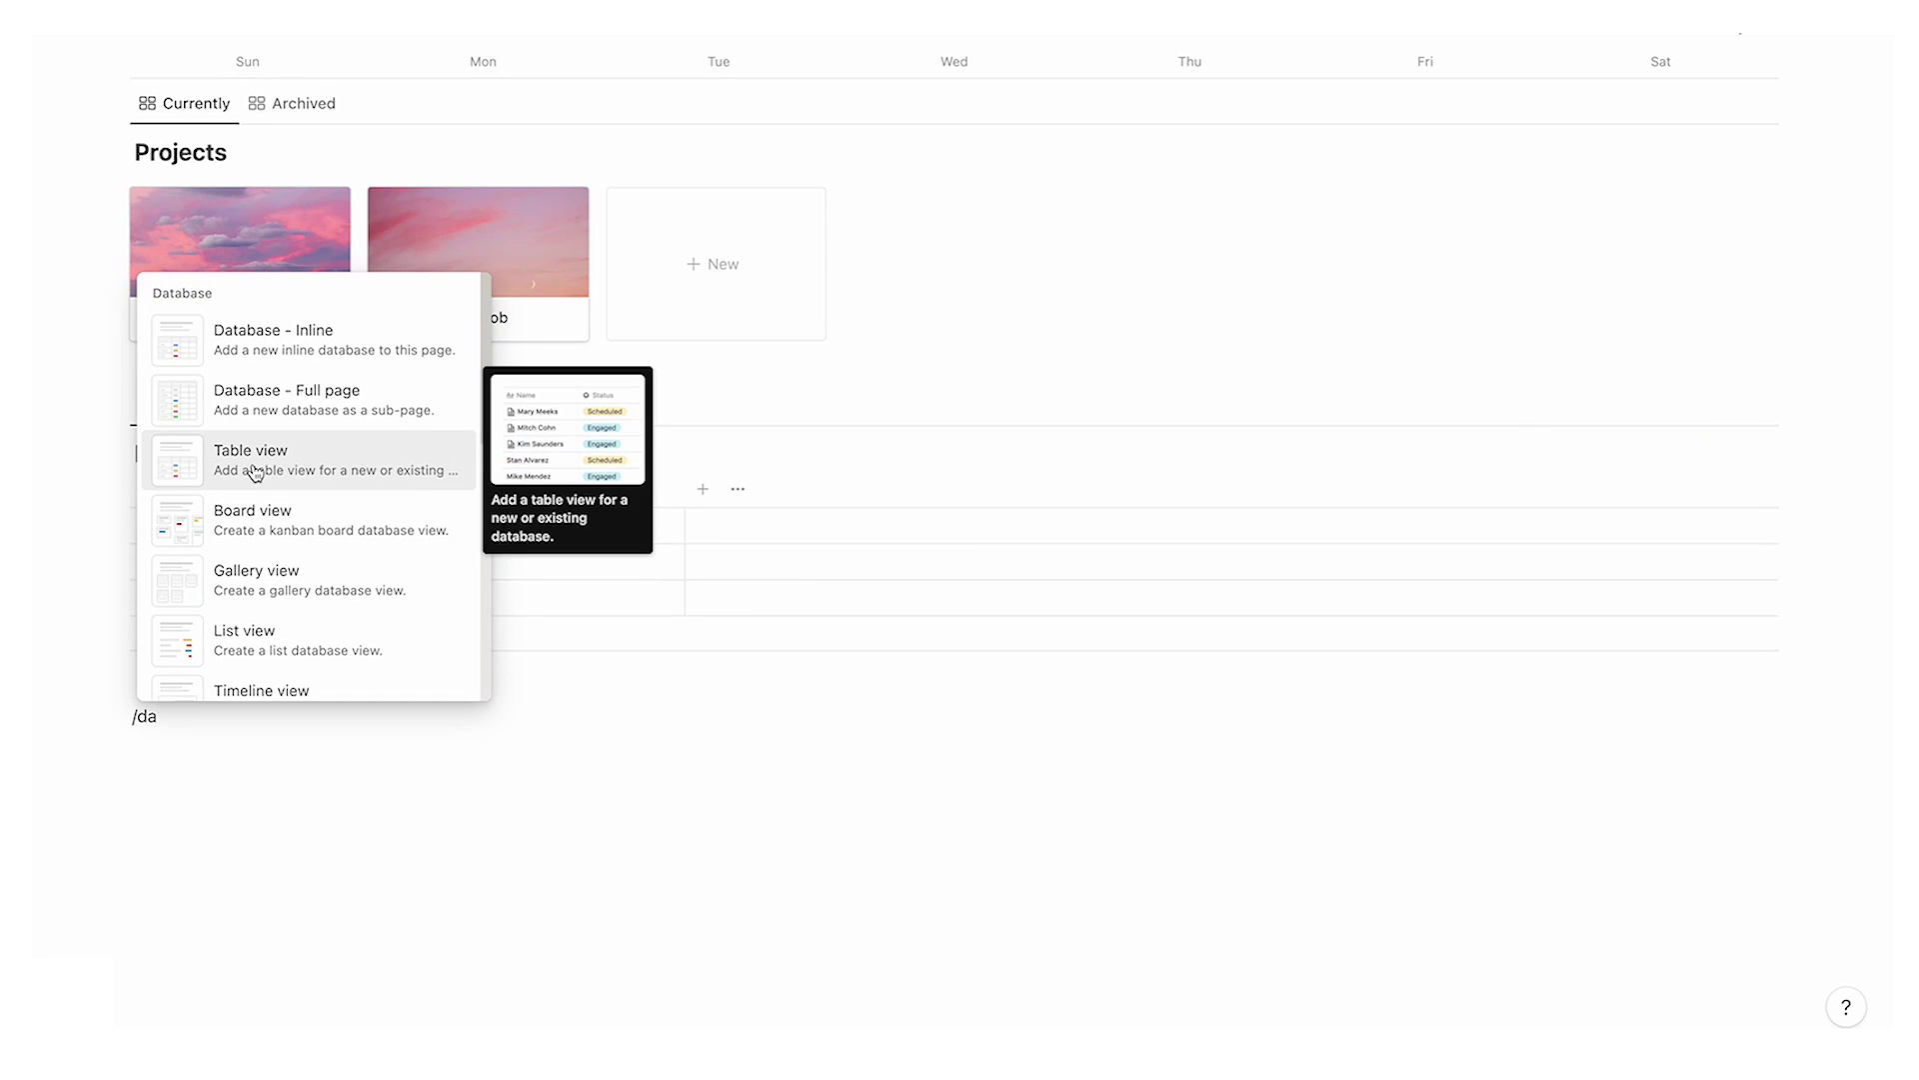
left_click(255, 472)
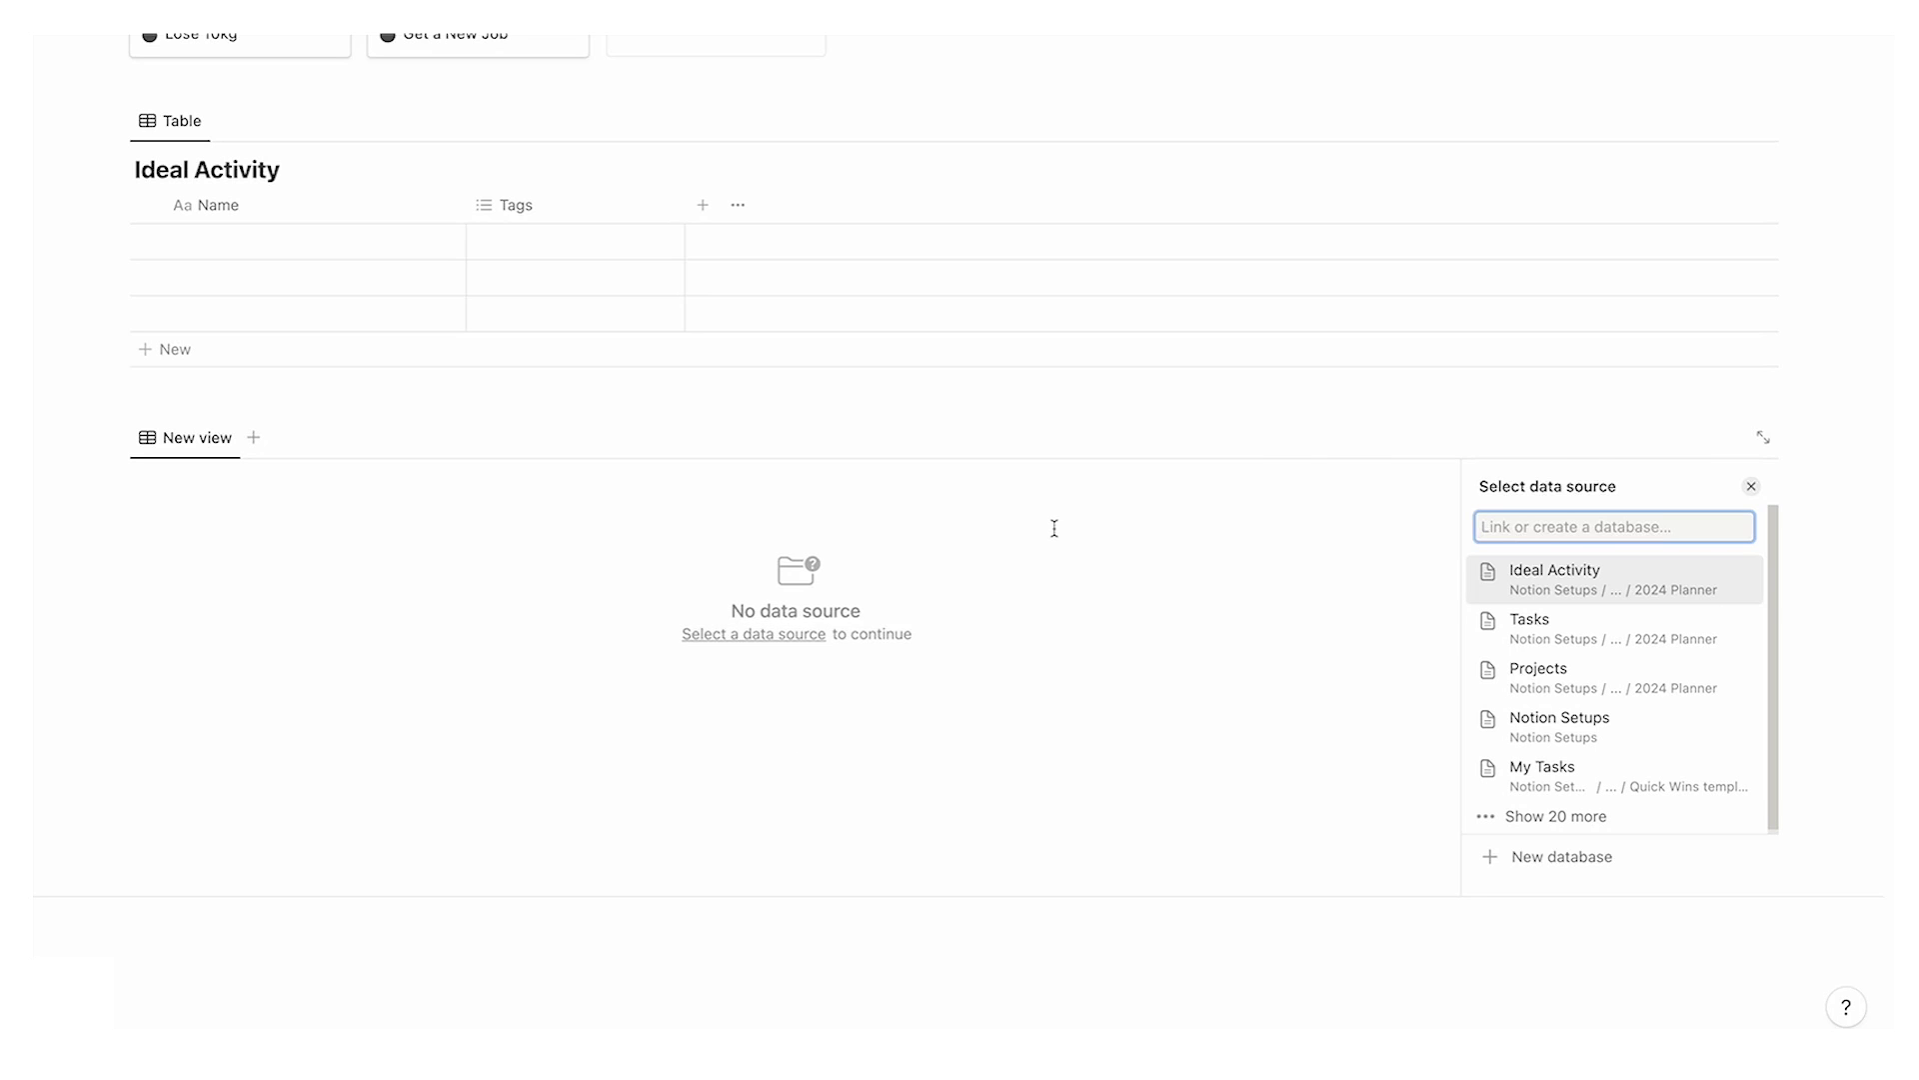
type("Ideal Week")
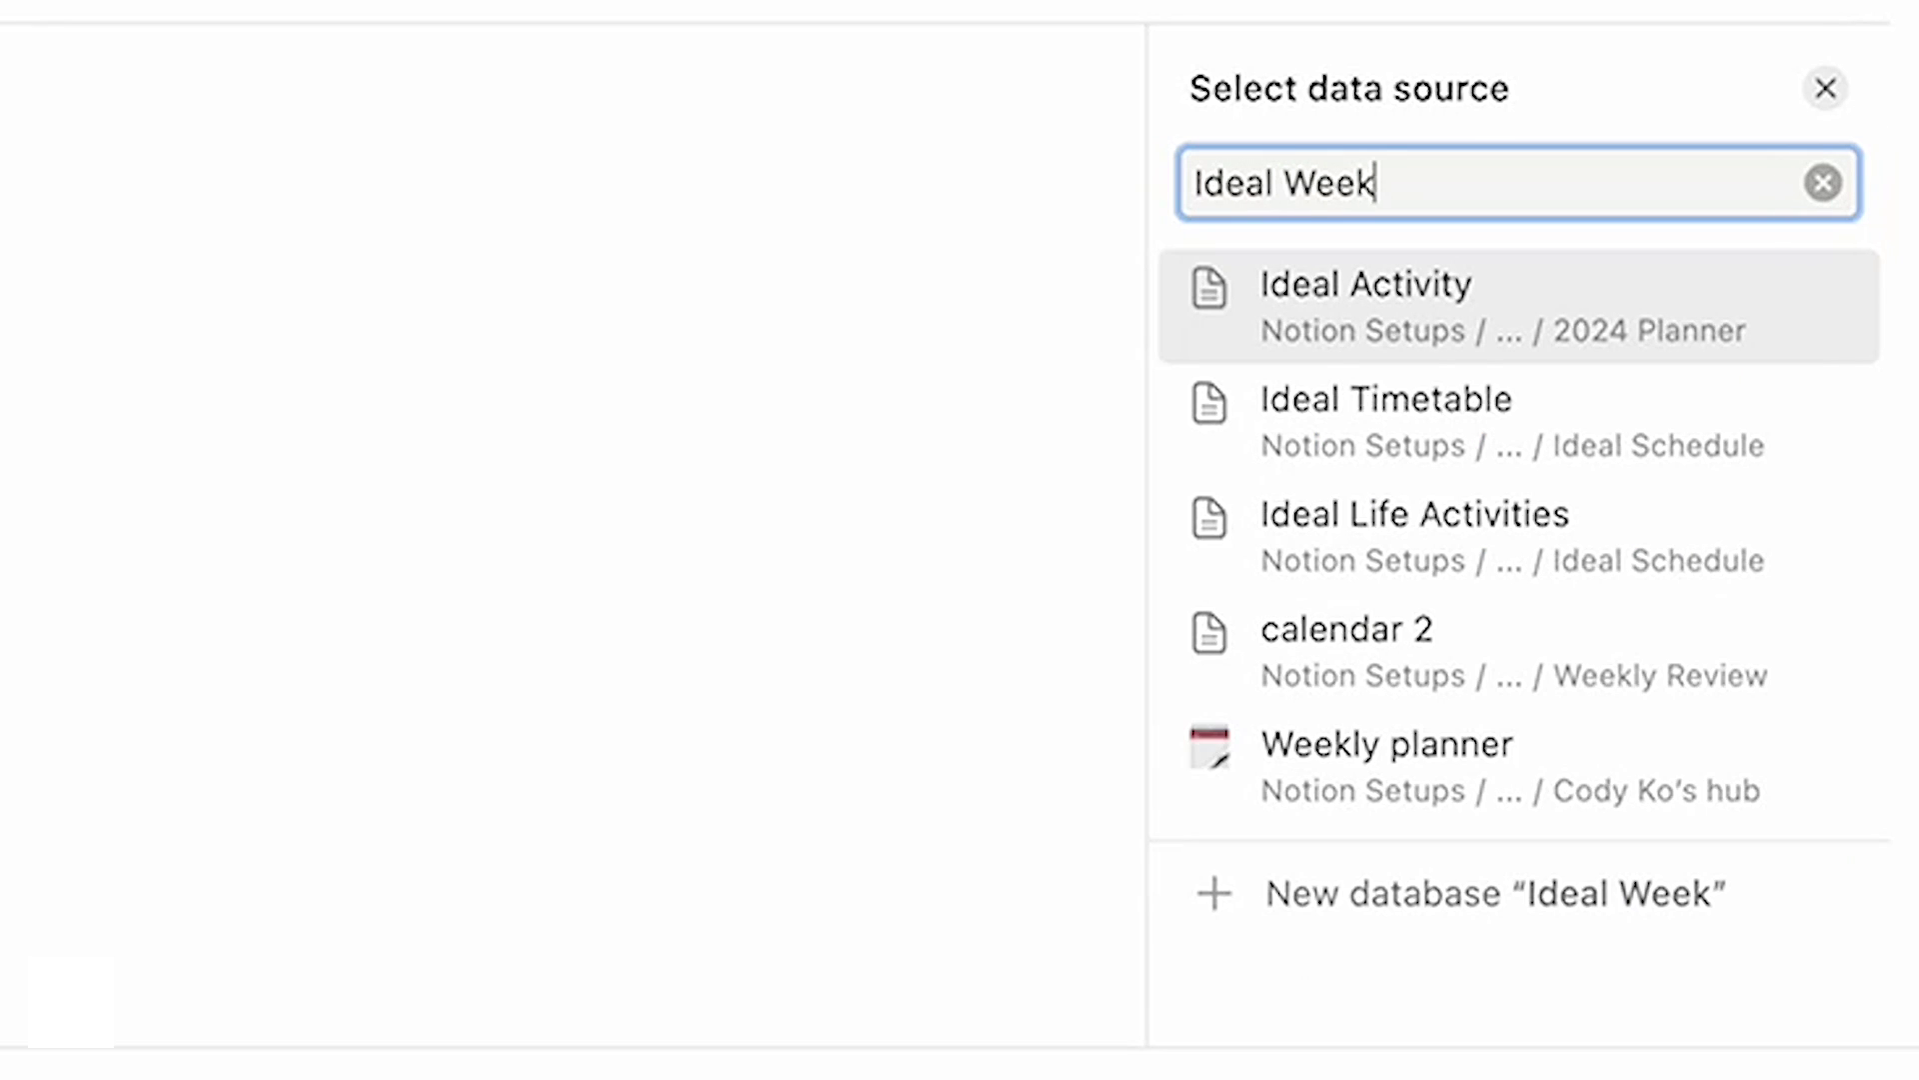
left_click(1427, 912)
Step: Delete the Tags property from the Ideal Week table
left_click(586, 529)
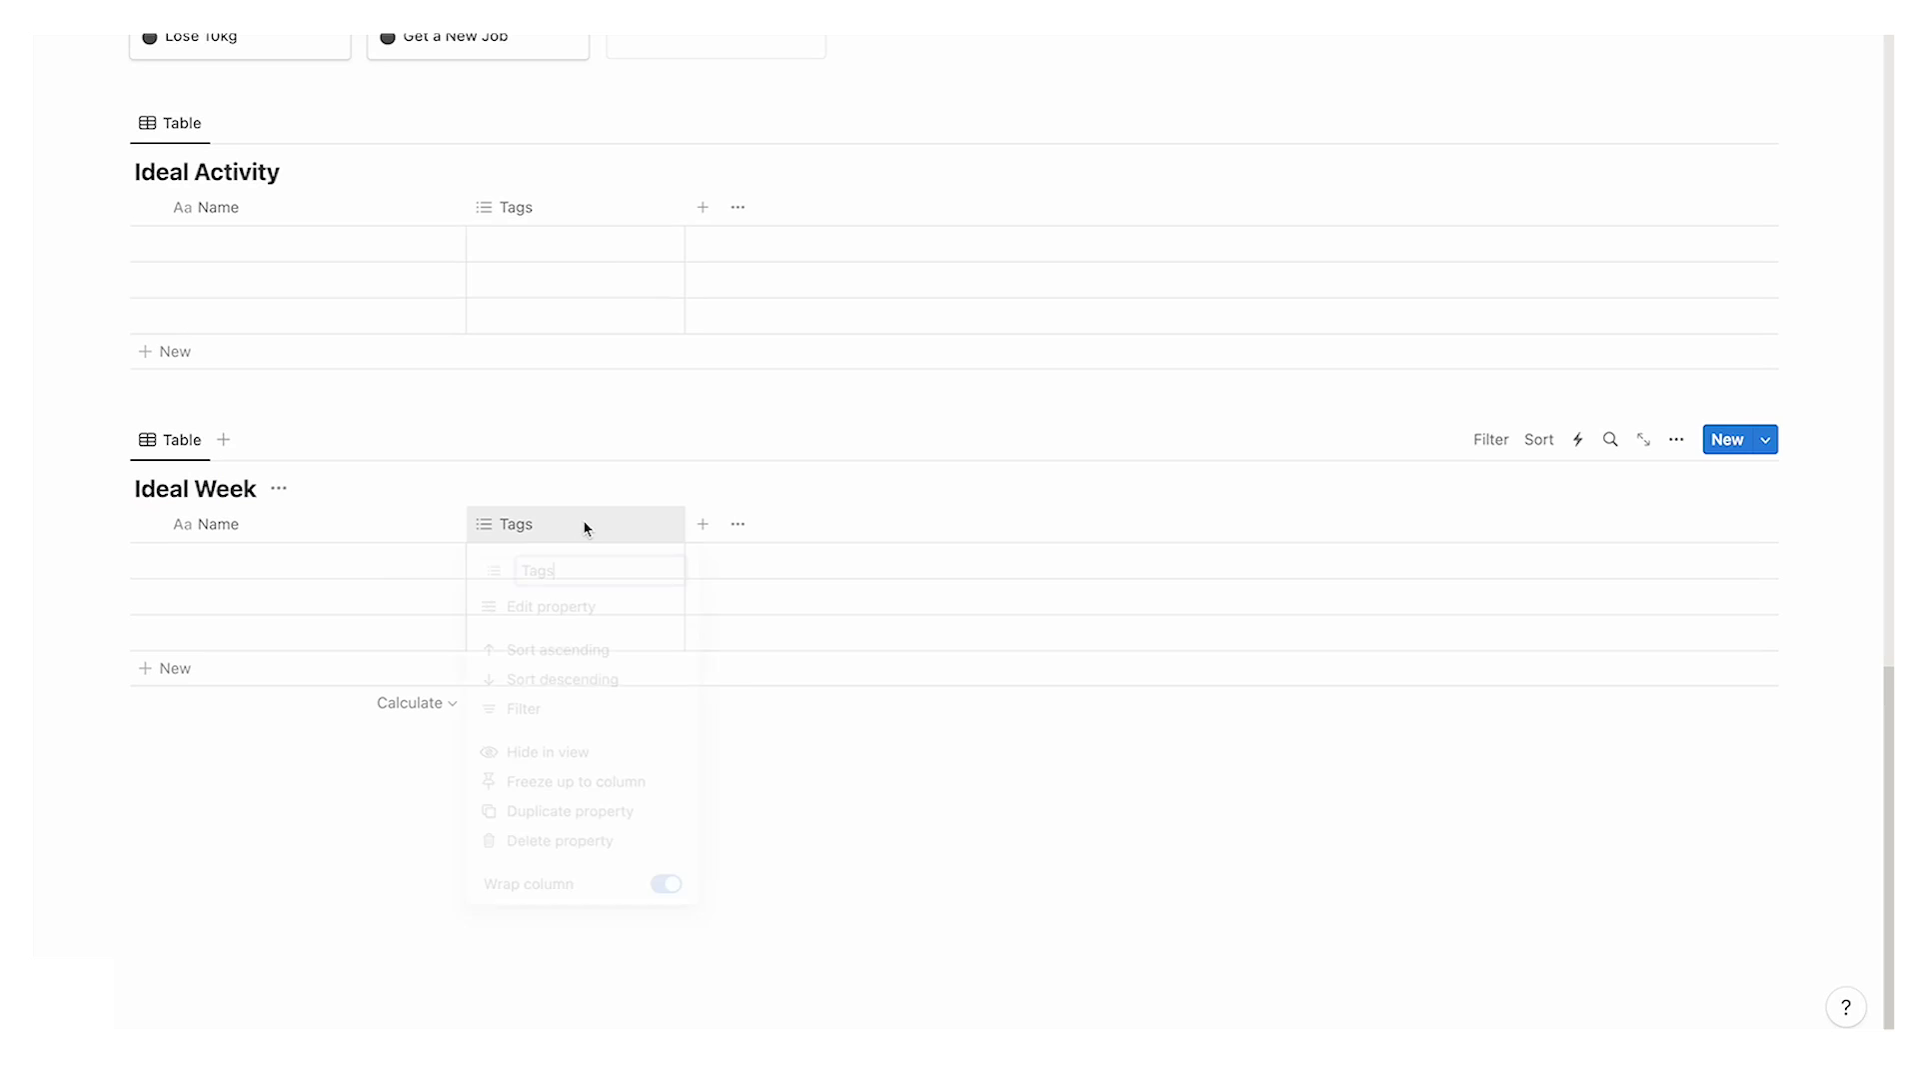
left_click(565, 851)
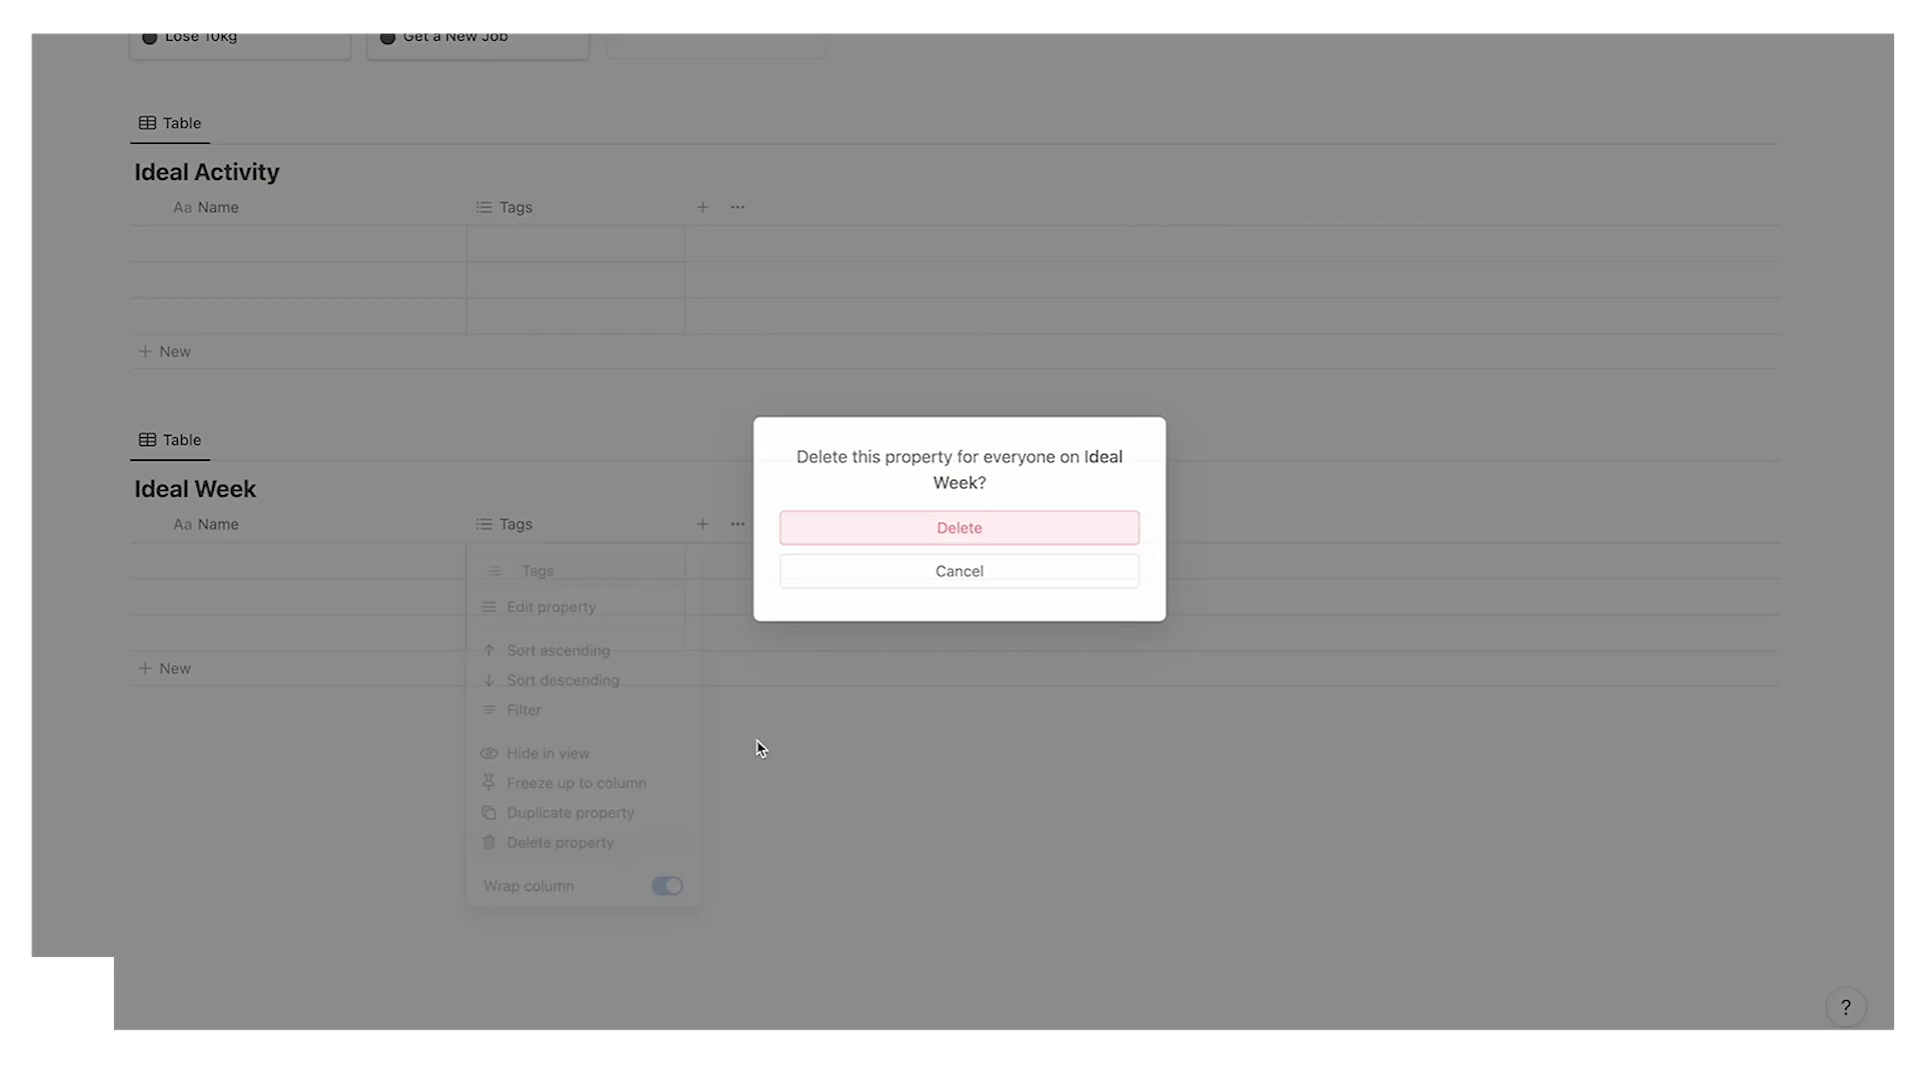
left_click(904, 523)
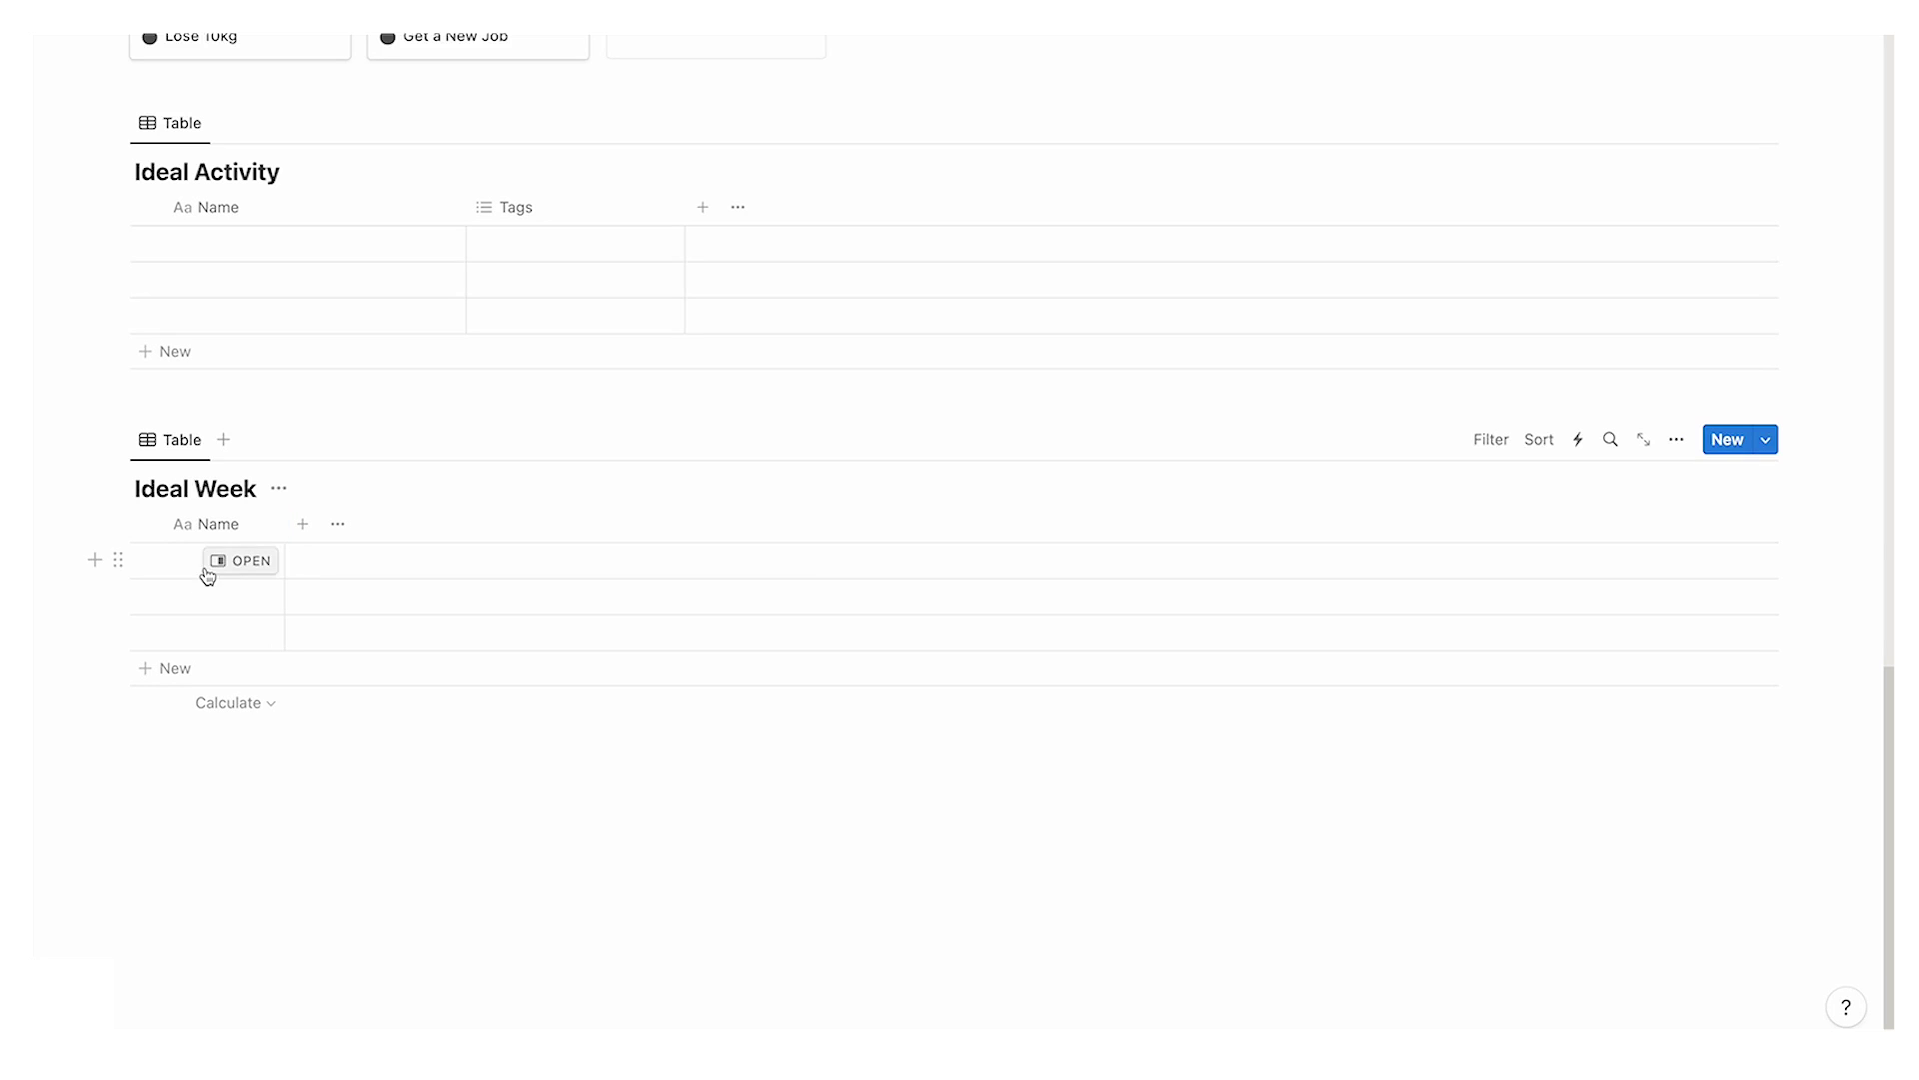
Step: Fill the Name column of Ideal Week with hourly rows from 7 through 12 and 1 through 7
left_click(207, 575)
type("7")
key("Return")
type("8")
key("Return")
type("9")
left_click(176, 672)
key("Escape")
left_click(177, 714)
left_click(168, 752)
left_click(220, 669)
type("10")
left_click(266, 910)
type("7")
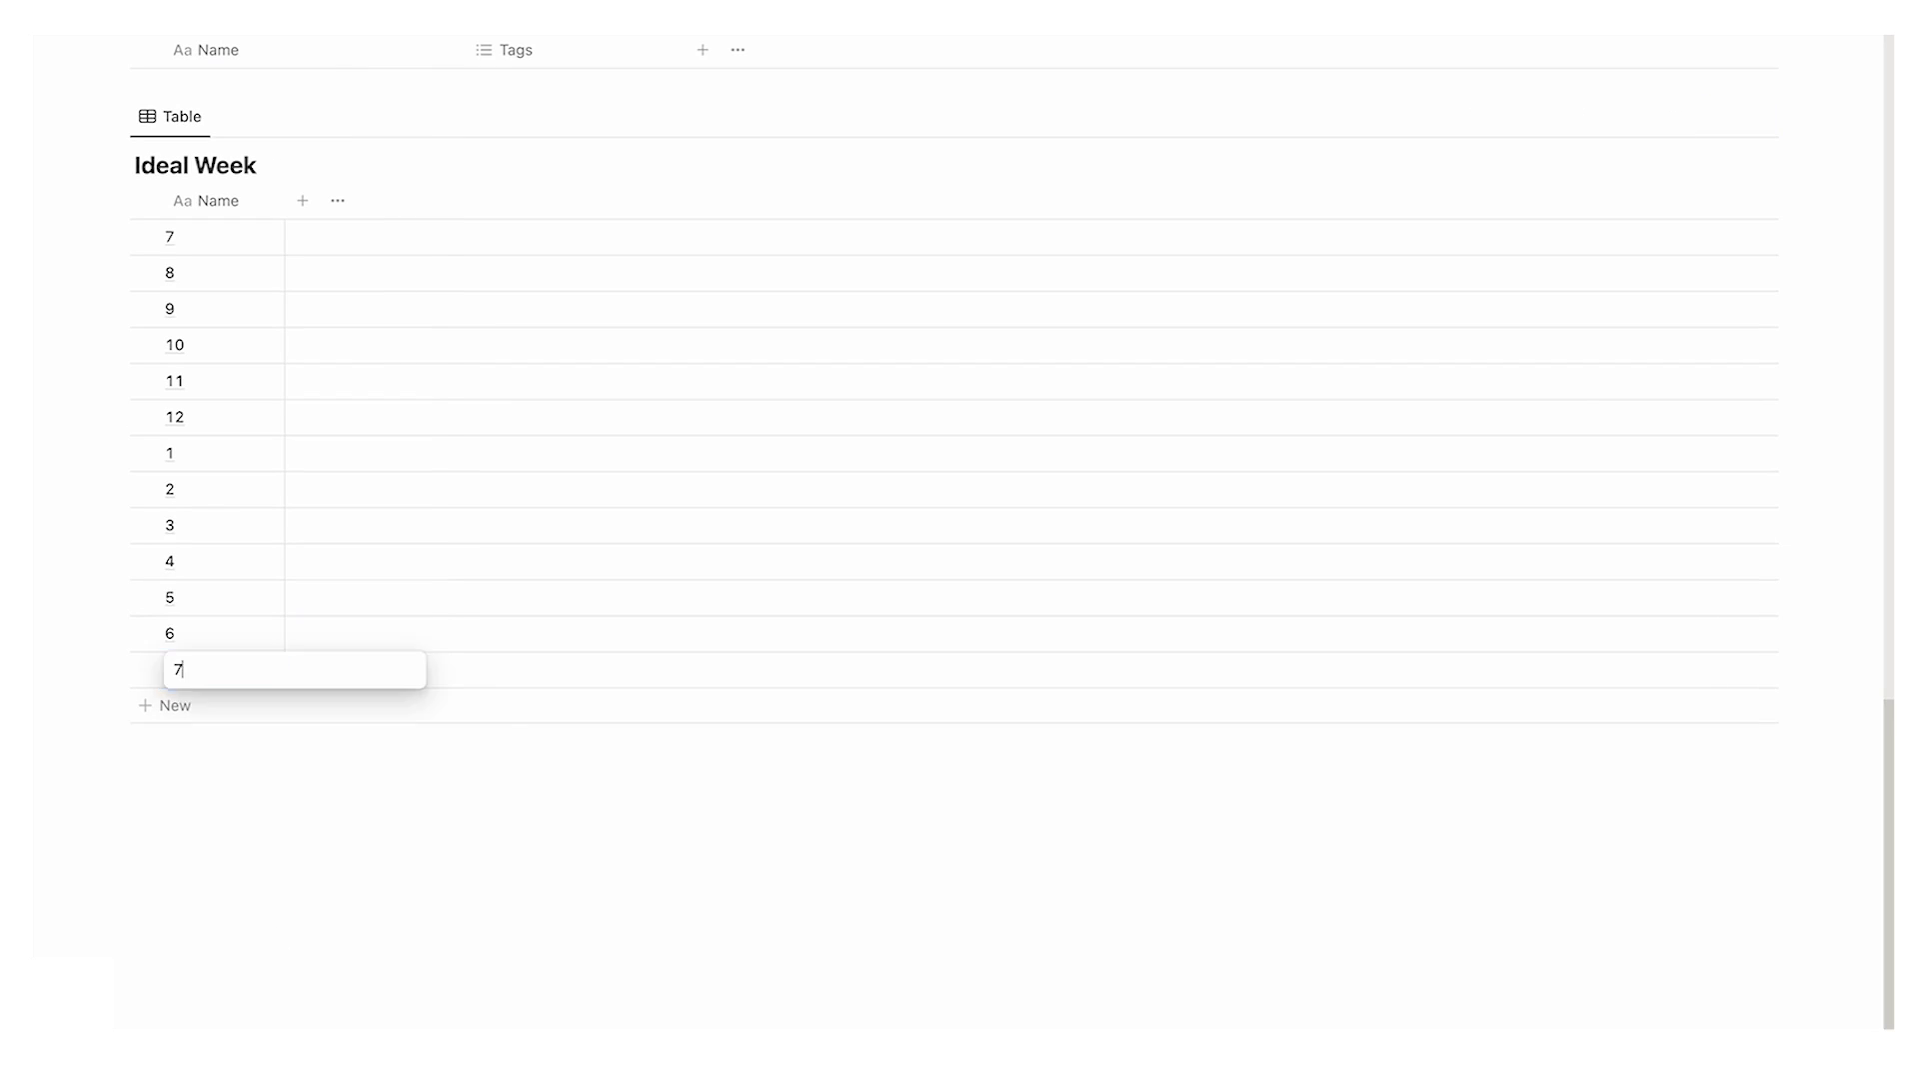
left_click(362, 800)
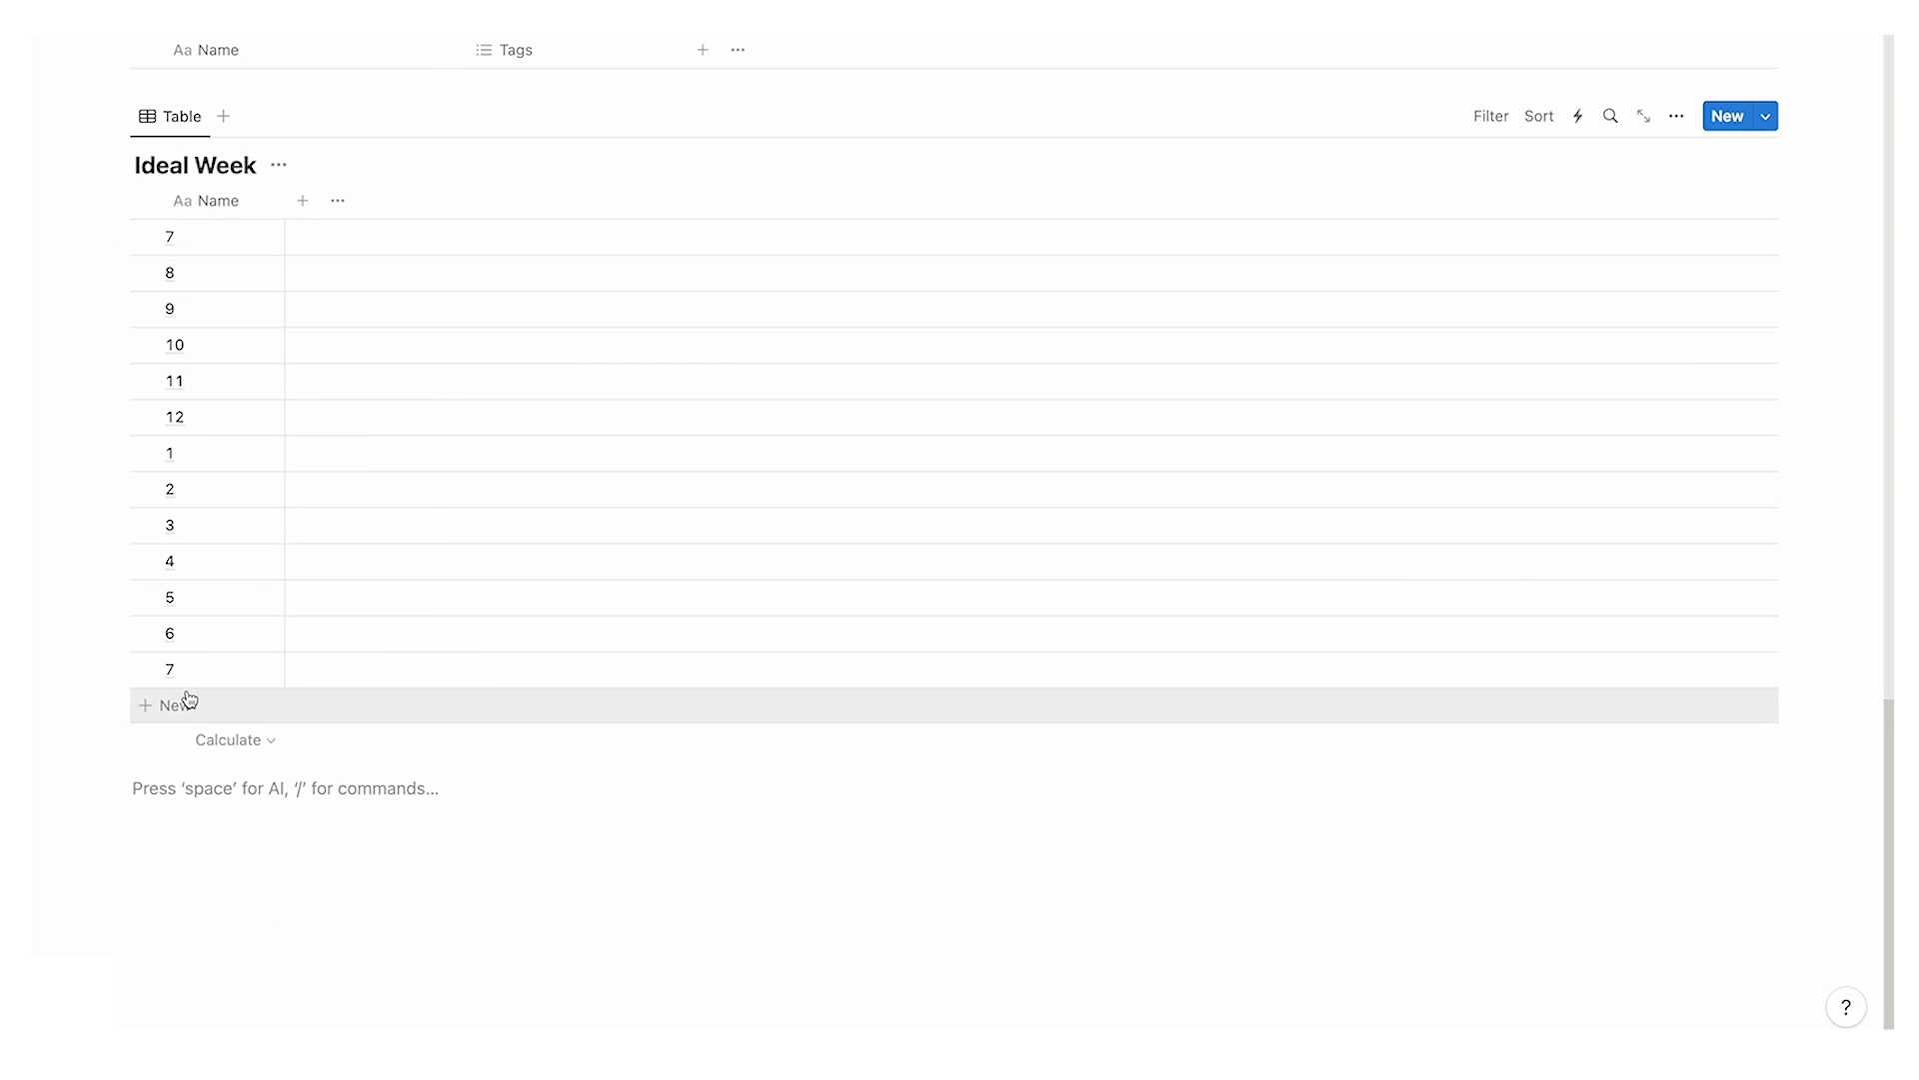
Step: Add a relation property to the Ideal Week table linked to the Ideal Activity database and name it MON
scroll(519, 309, "up", 4)
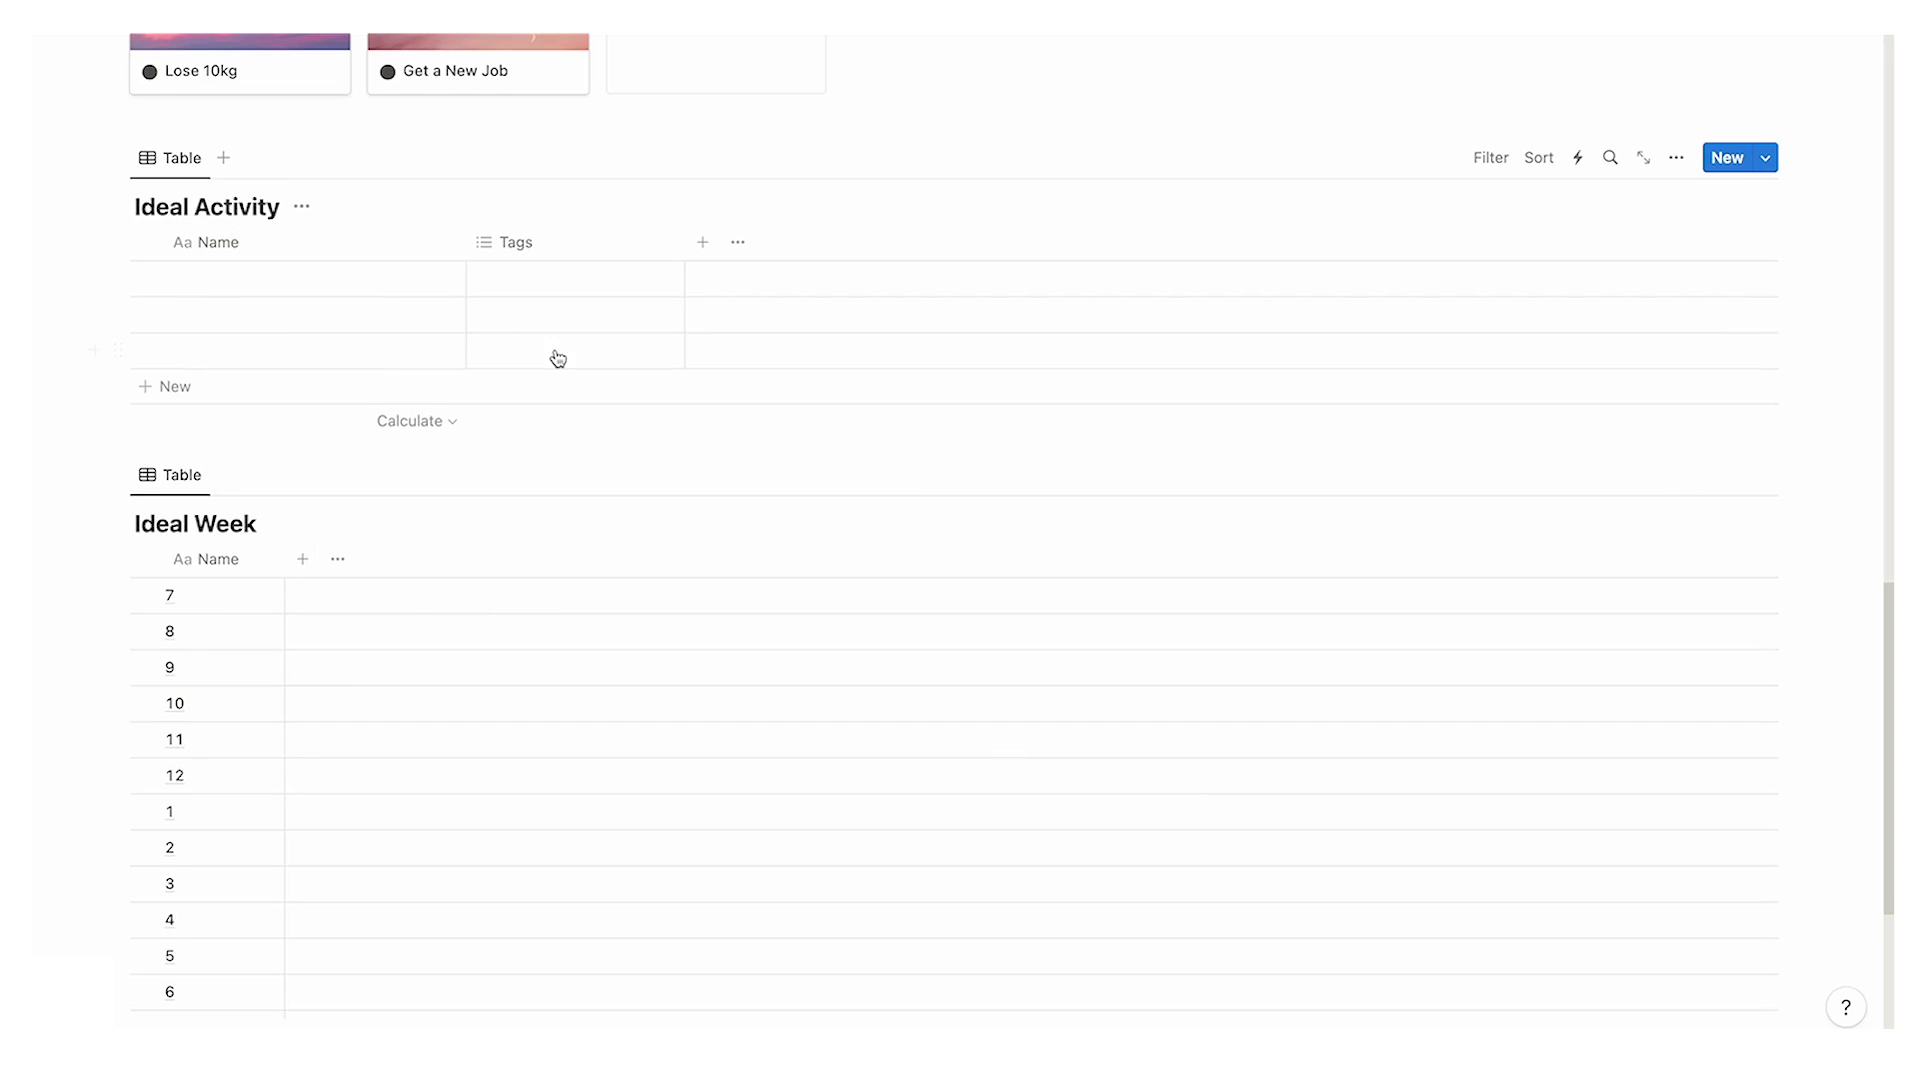
left_click(302, 559)
scroll(1584, 674, "down", 5)
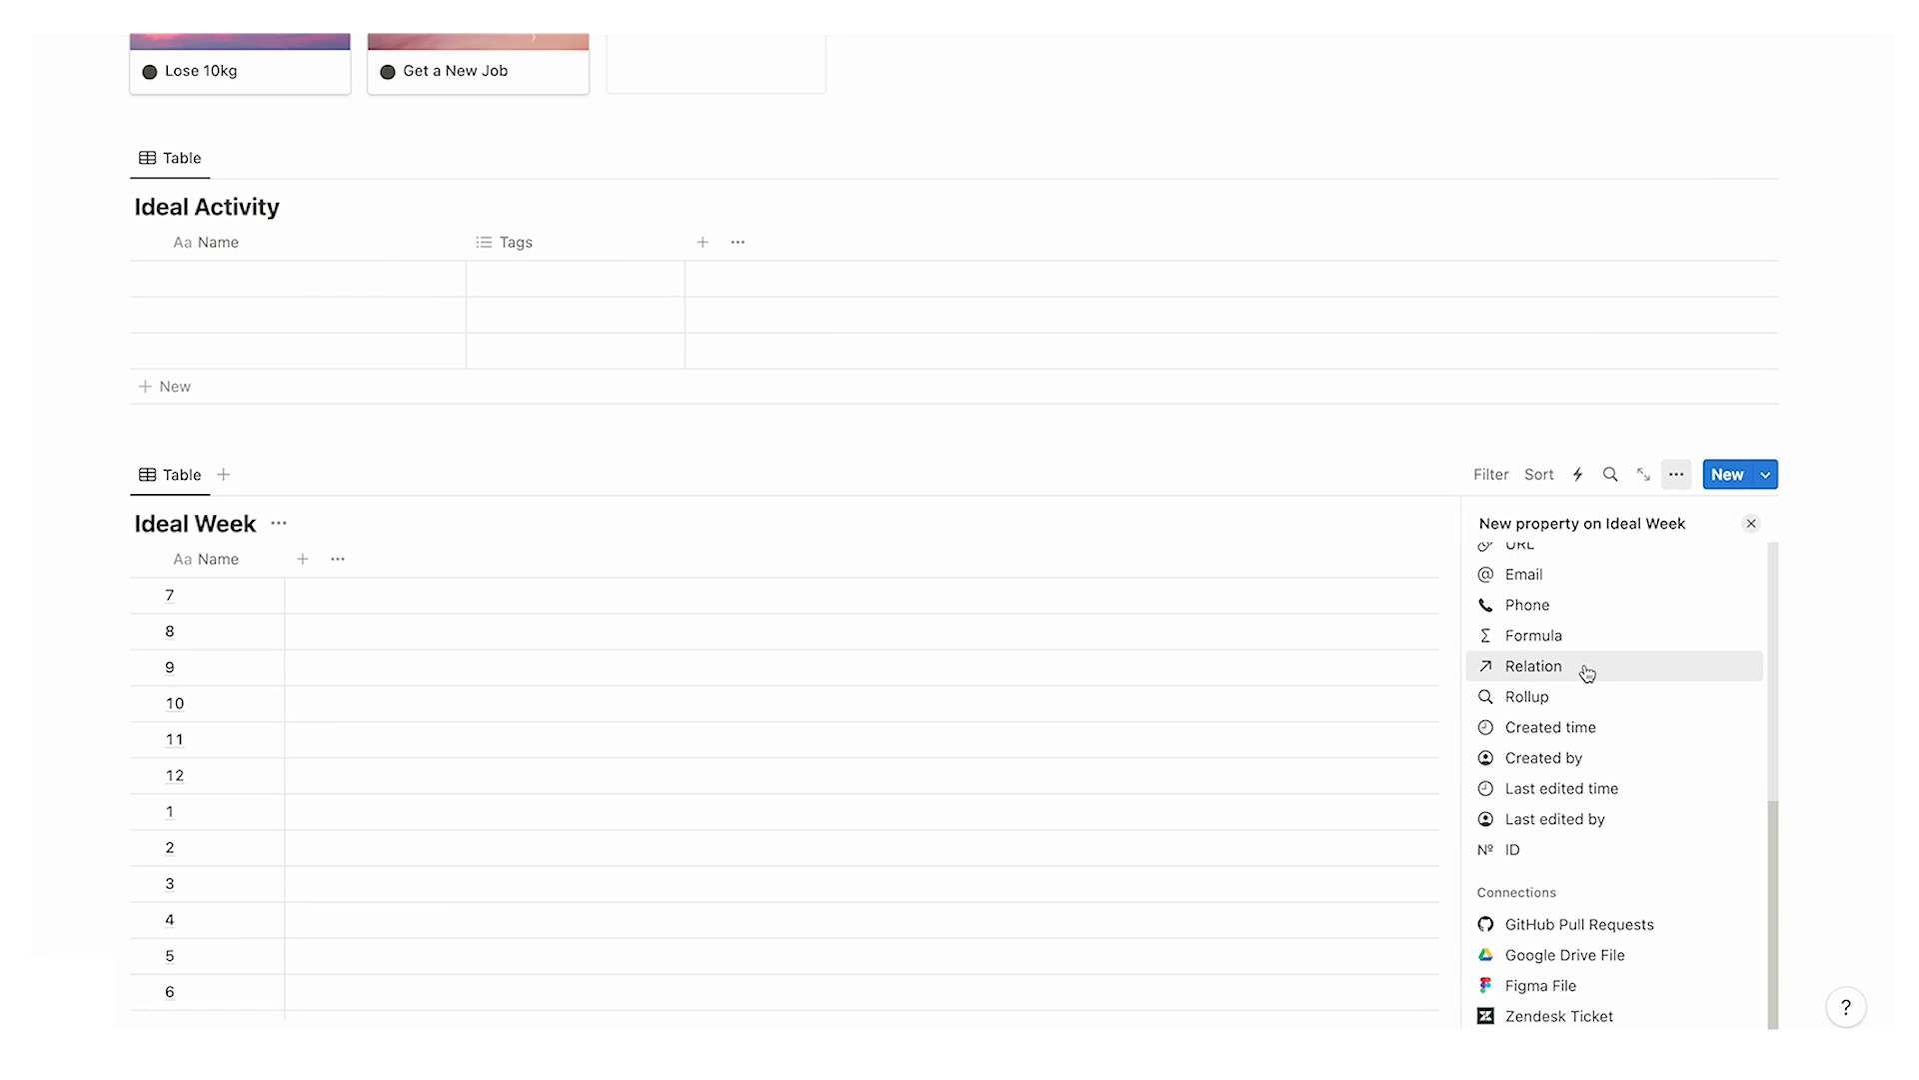
left_click(1586, 673)
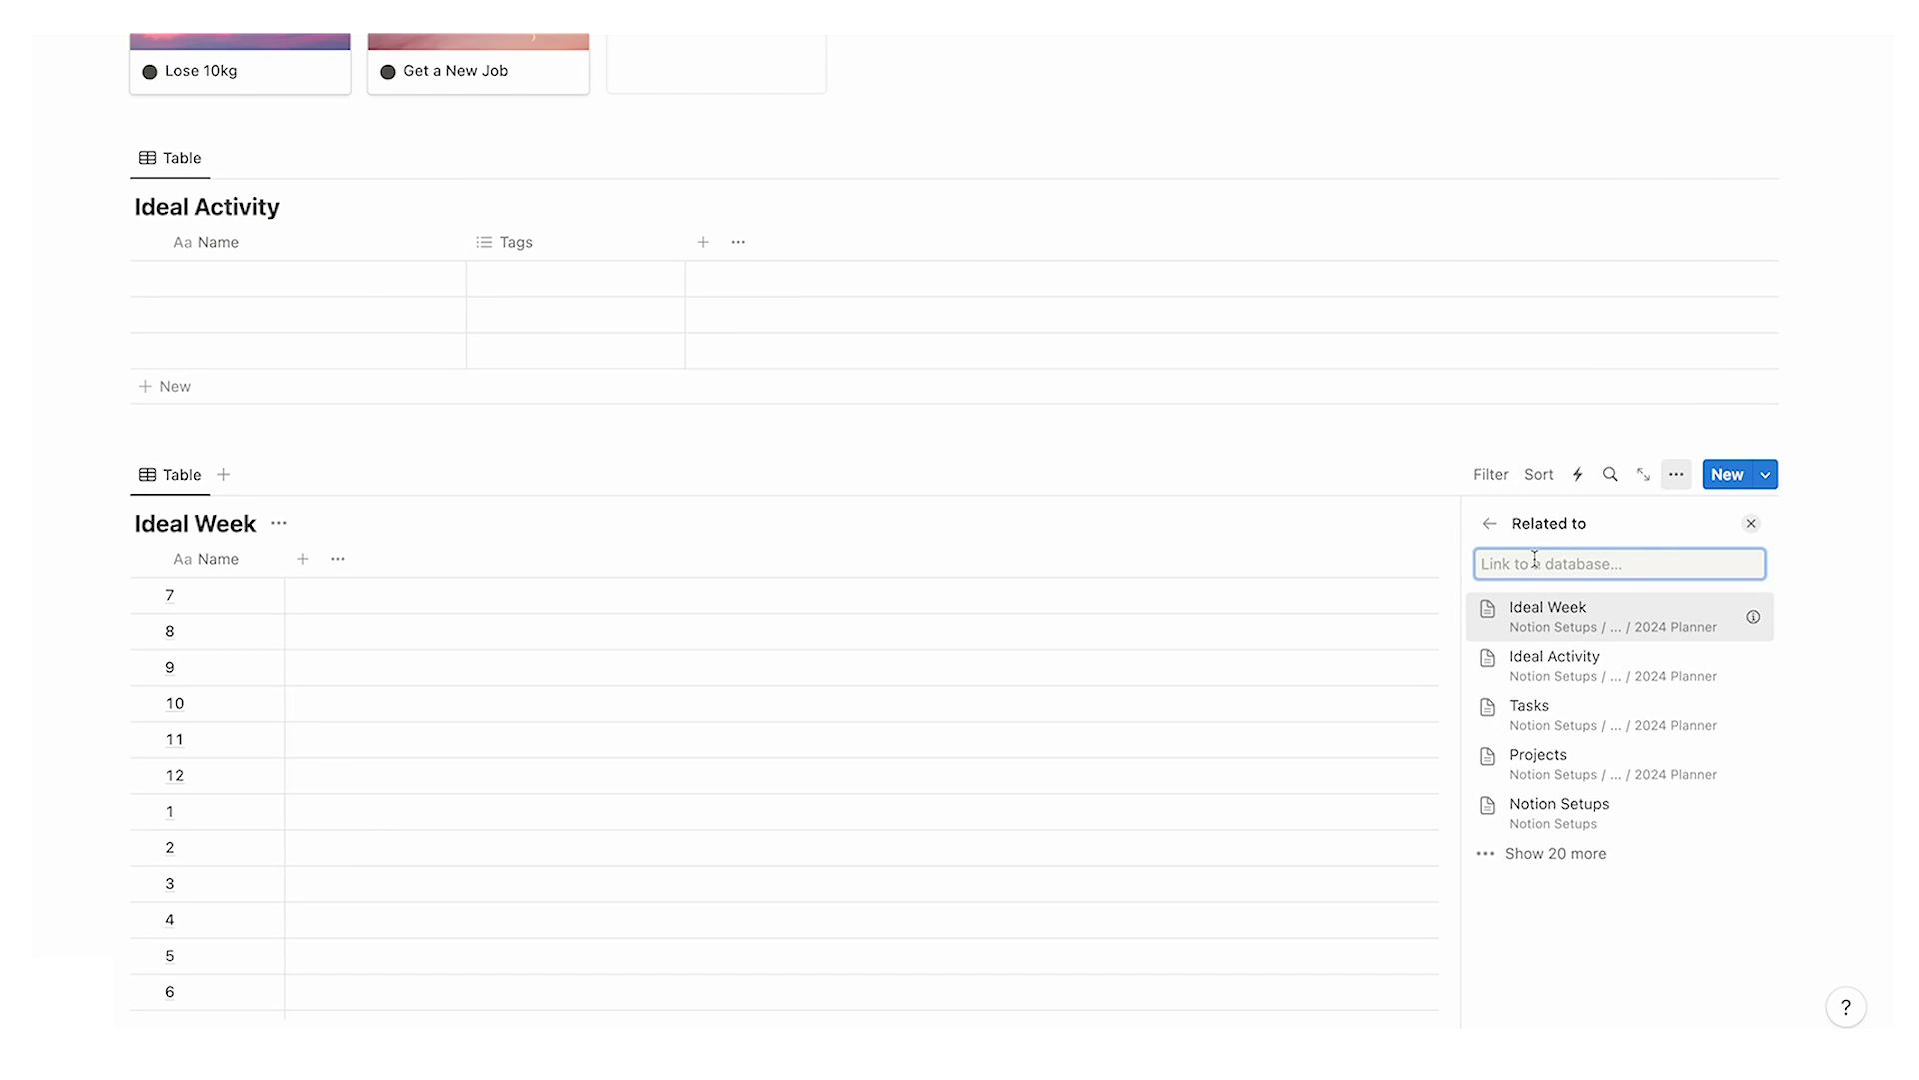
left_click(1618, 670)
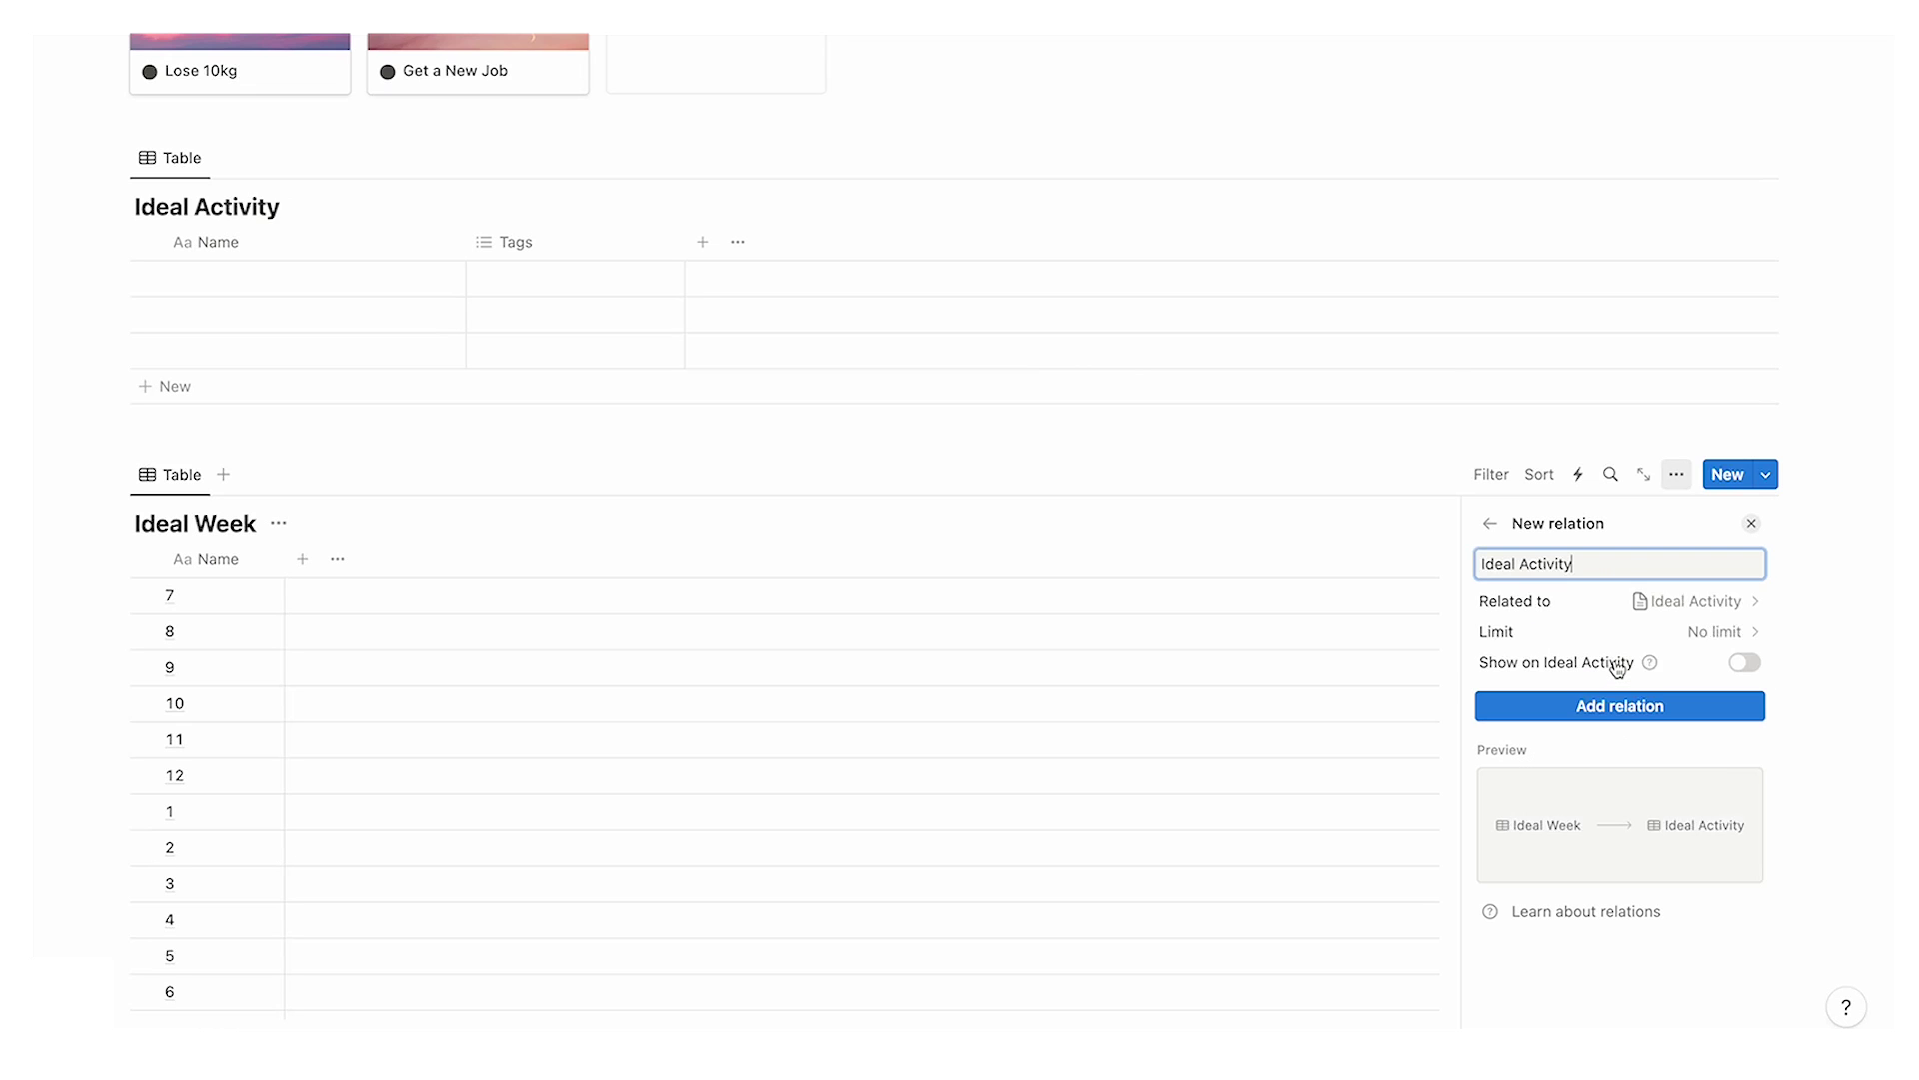
left_click(1688, 712)
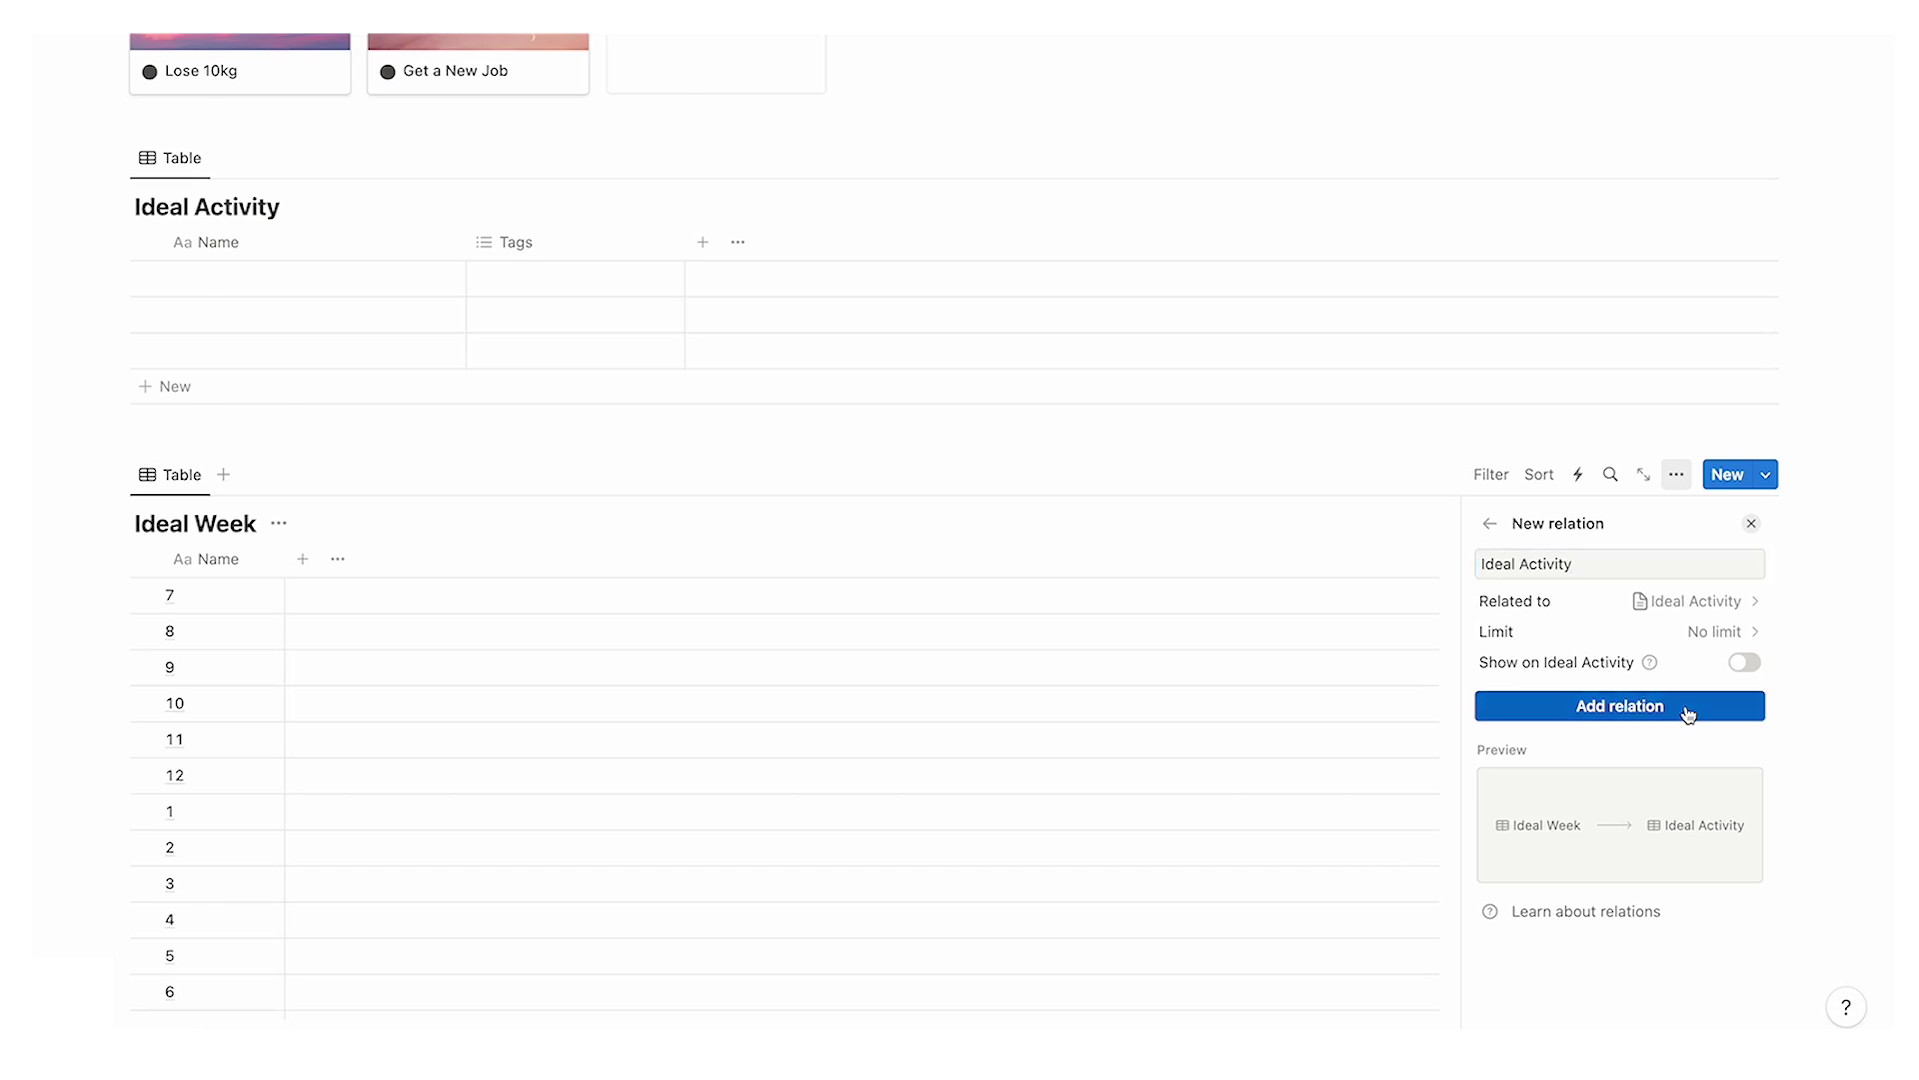
left_click(448, 358)
key("super+a")
type("MON")
key("Return")
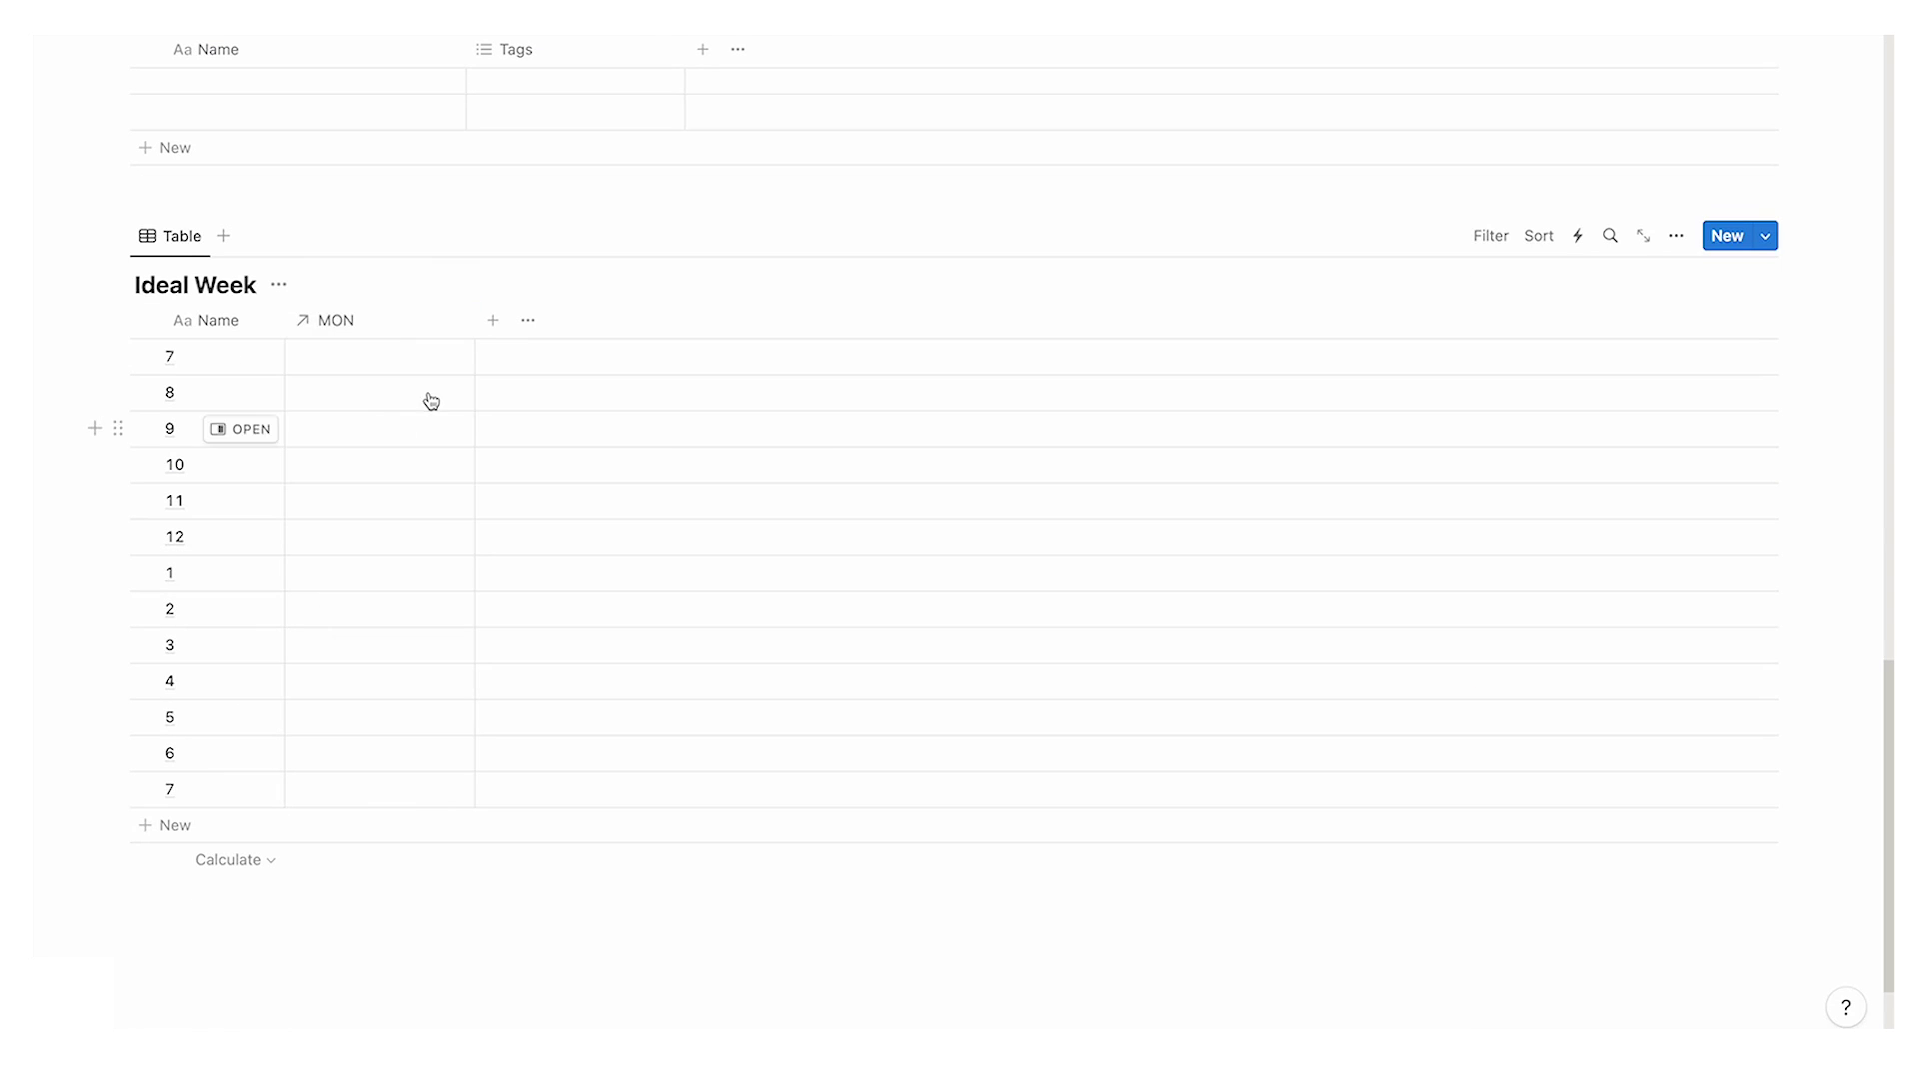
Step: Add relation properties TUE, WED, THU and FRI to Ideal Week, each linked to Ideal Activity
left_click(492, 322)
scroll(1637, 544, "down", 3)
left_click(1530, 840)
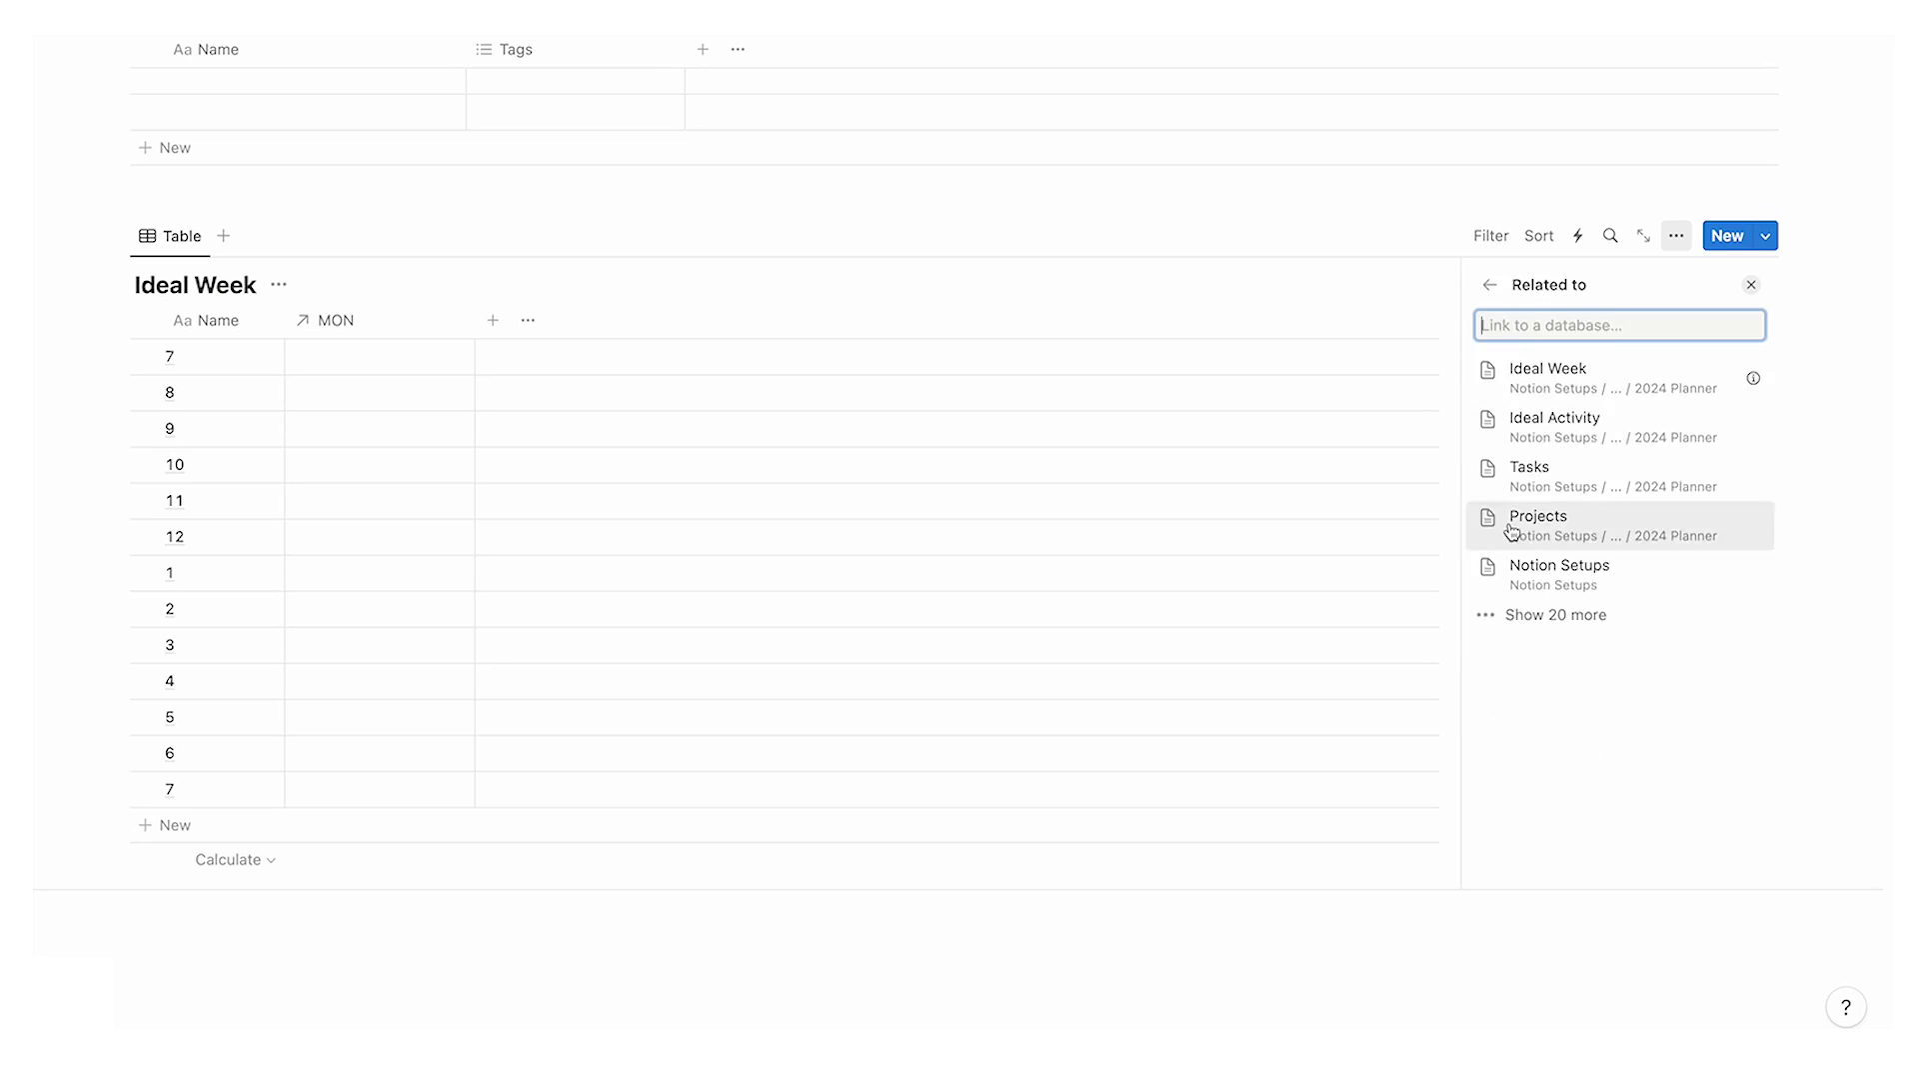
left_click(760, 327)
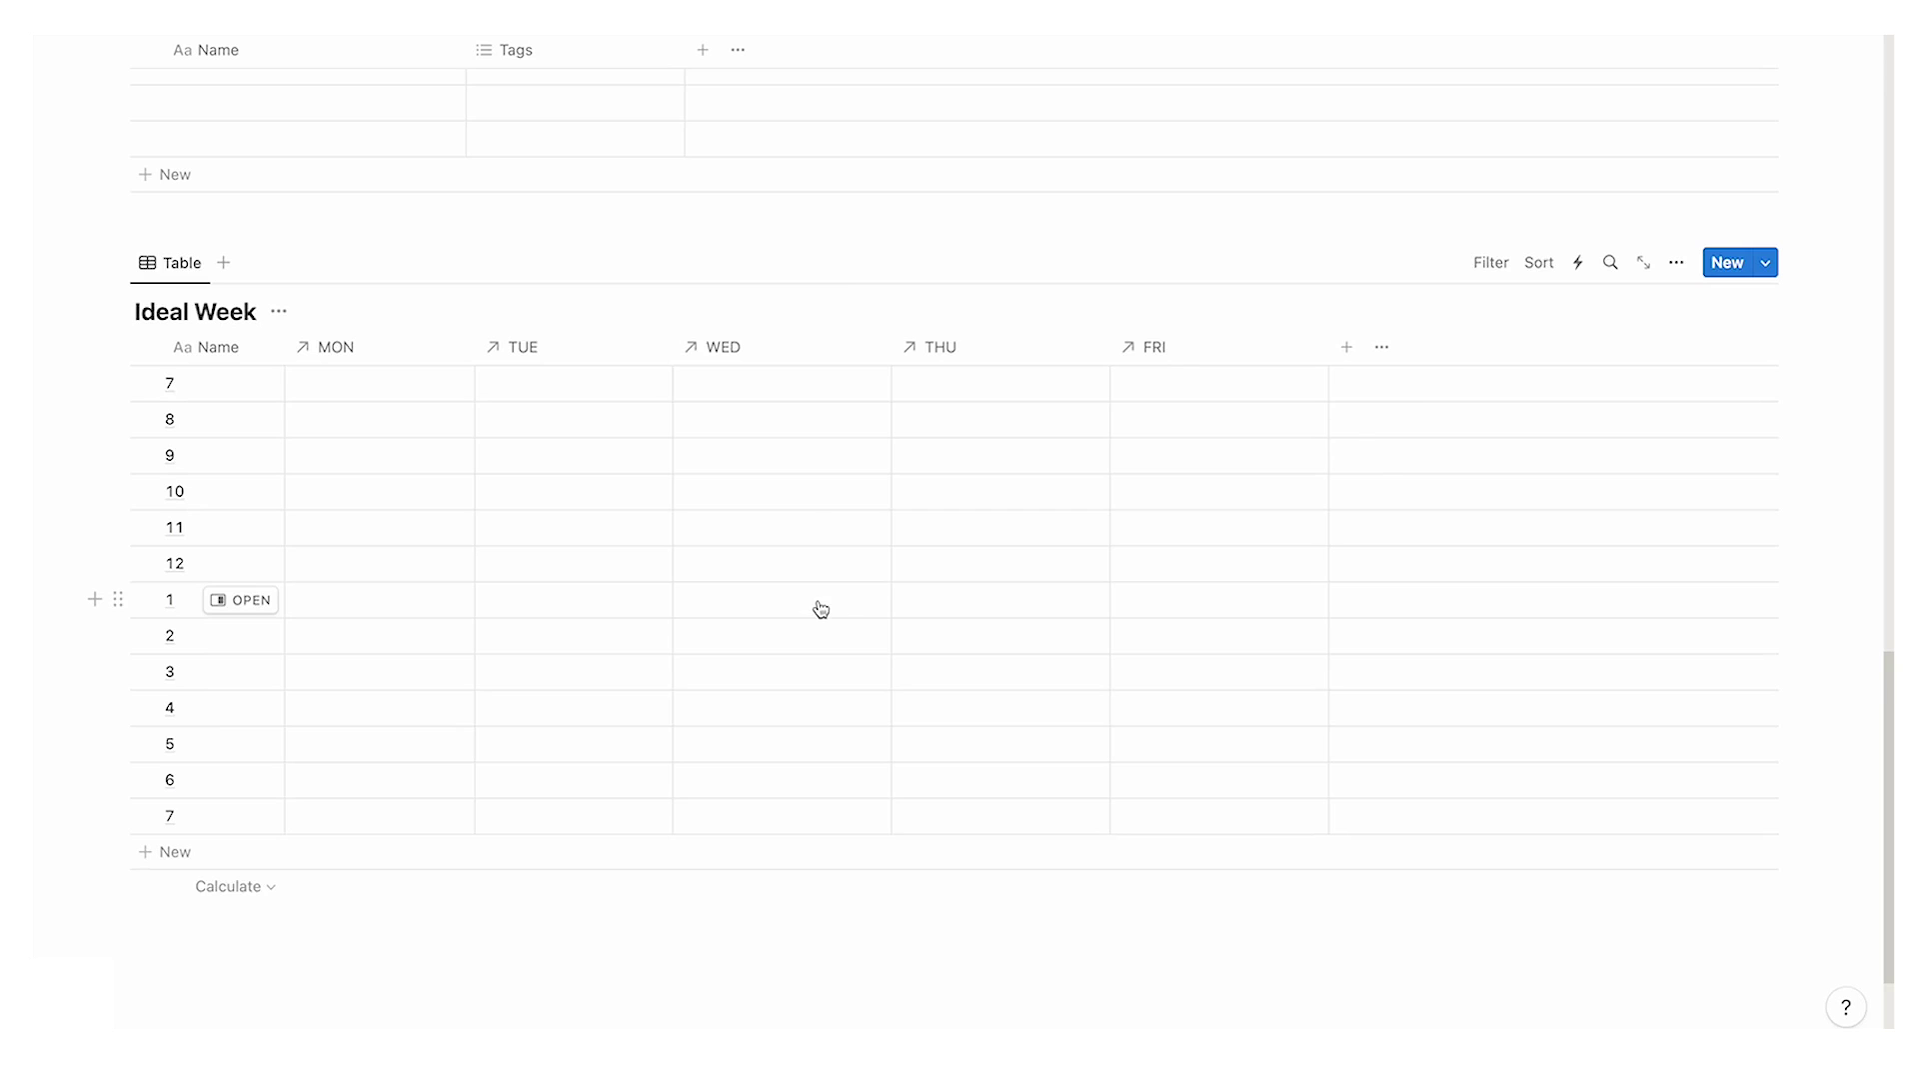
Step: Fill the Name column of Ideal Activity with tennis, read and hike
scroll(266, 347, "up", 3)
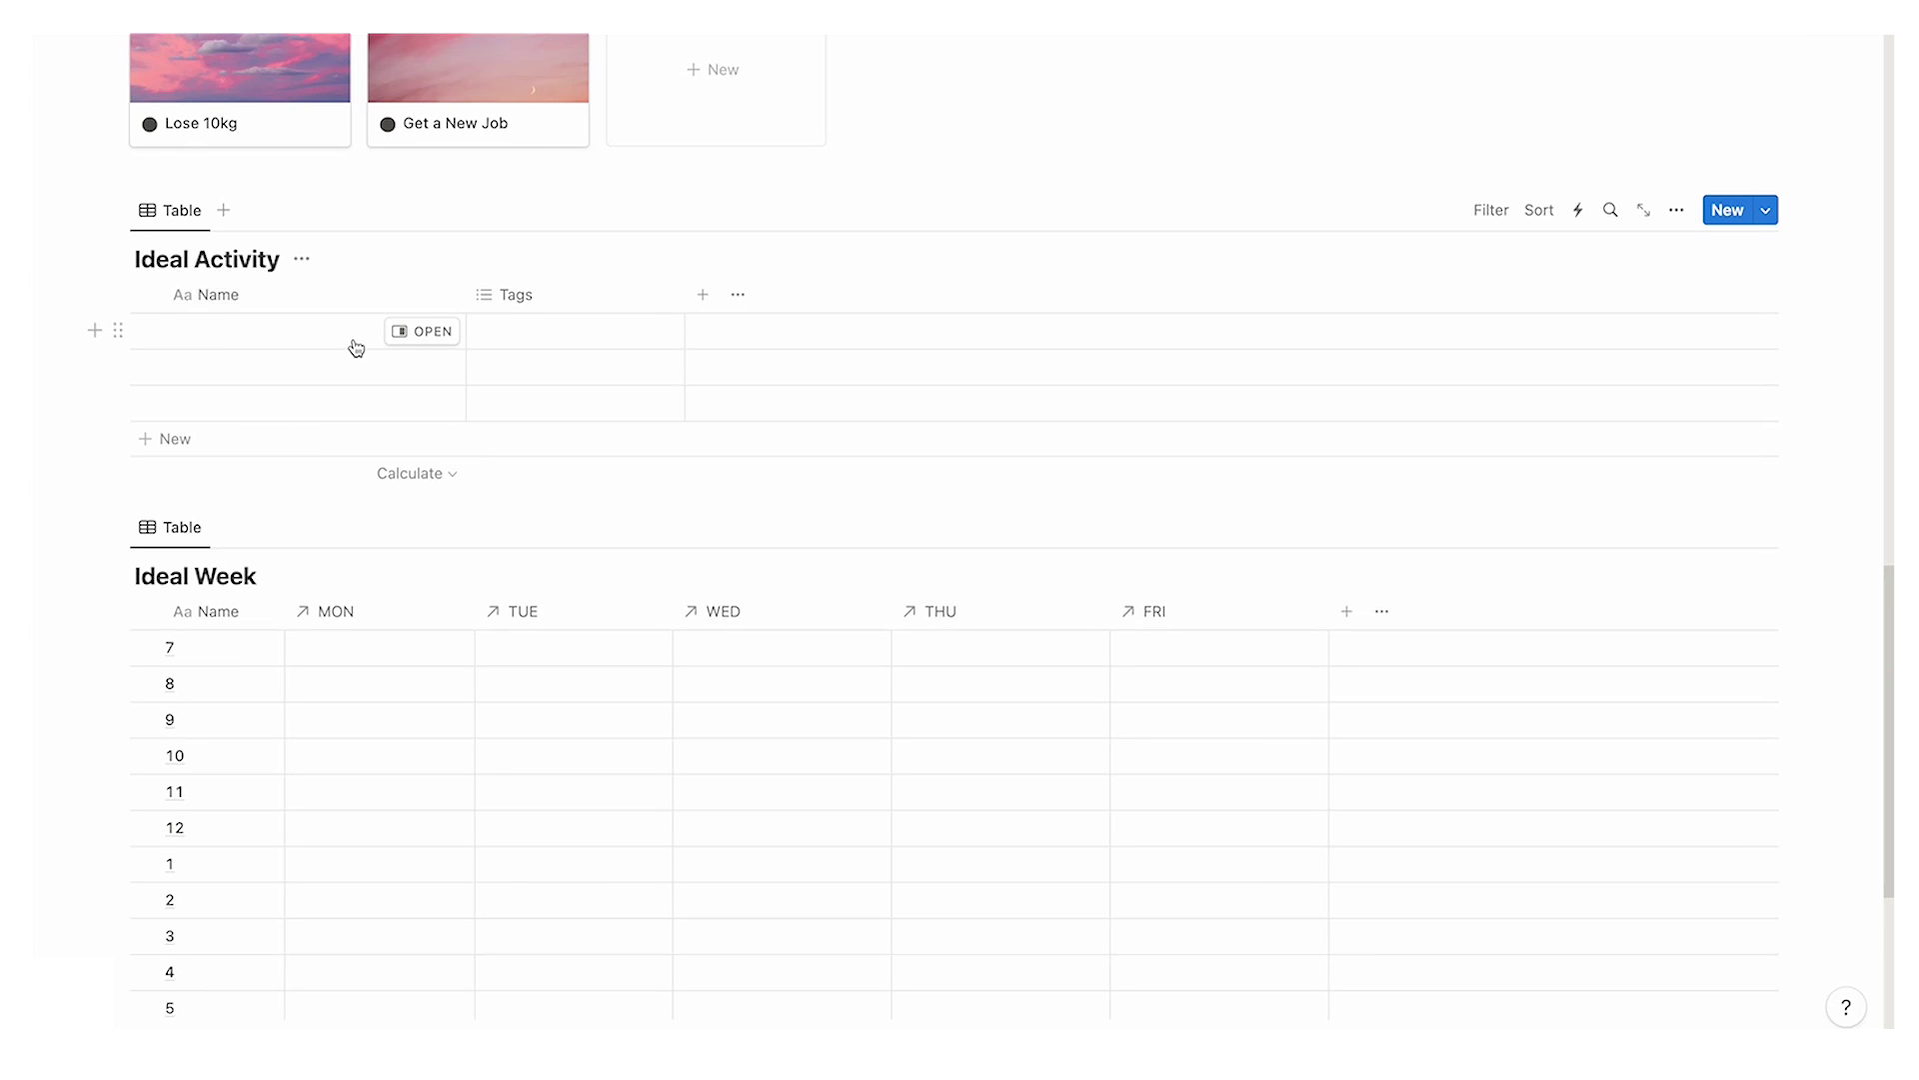
left_click(291, 346)
type("tennis")
key("Return")
key("Down")
type("read")
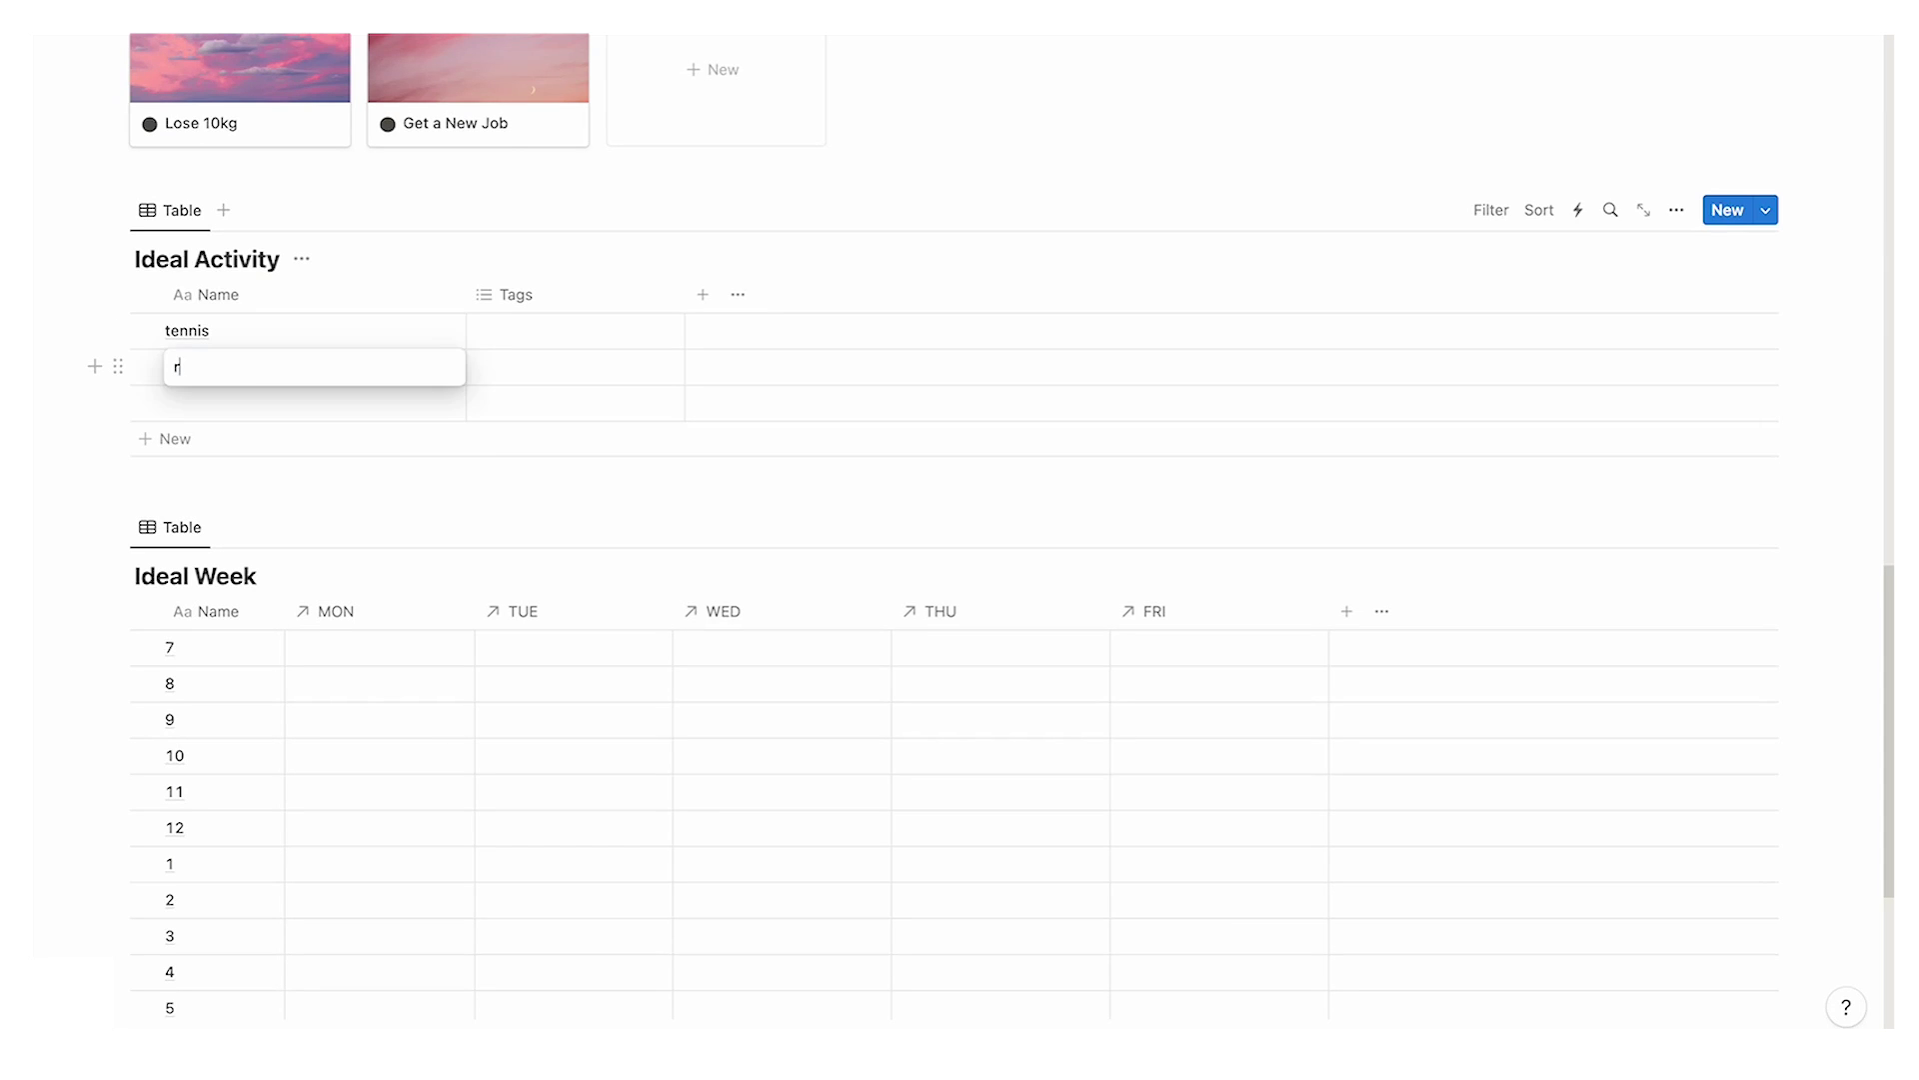
key("Return")
key("Down")
type("hike")
key("Return")
Step: Link the hike activity to the MON, TUE and THU cells of Ideal Week's 8 row
scroll(229, 258, "down", 2)
scroll(229, 258, "down", 5)
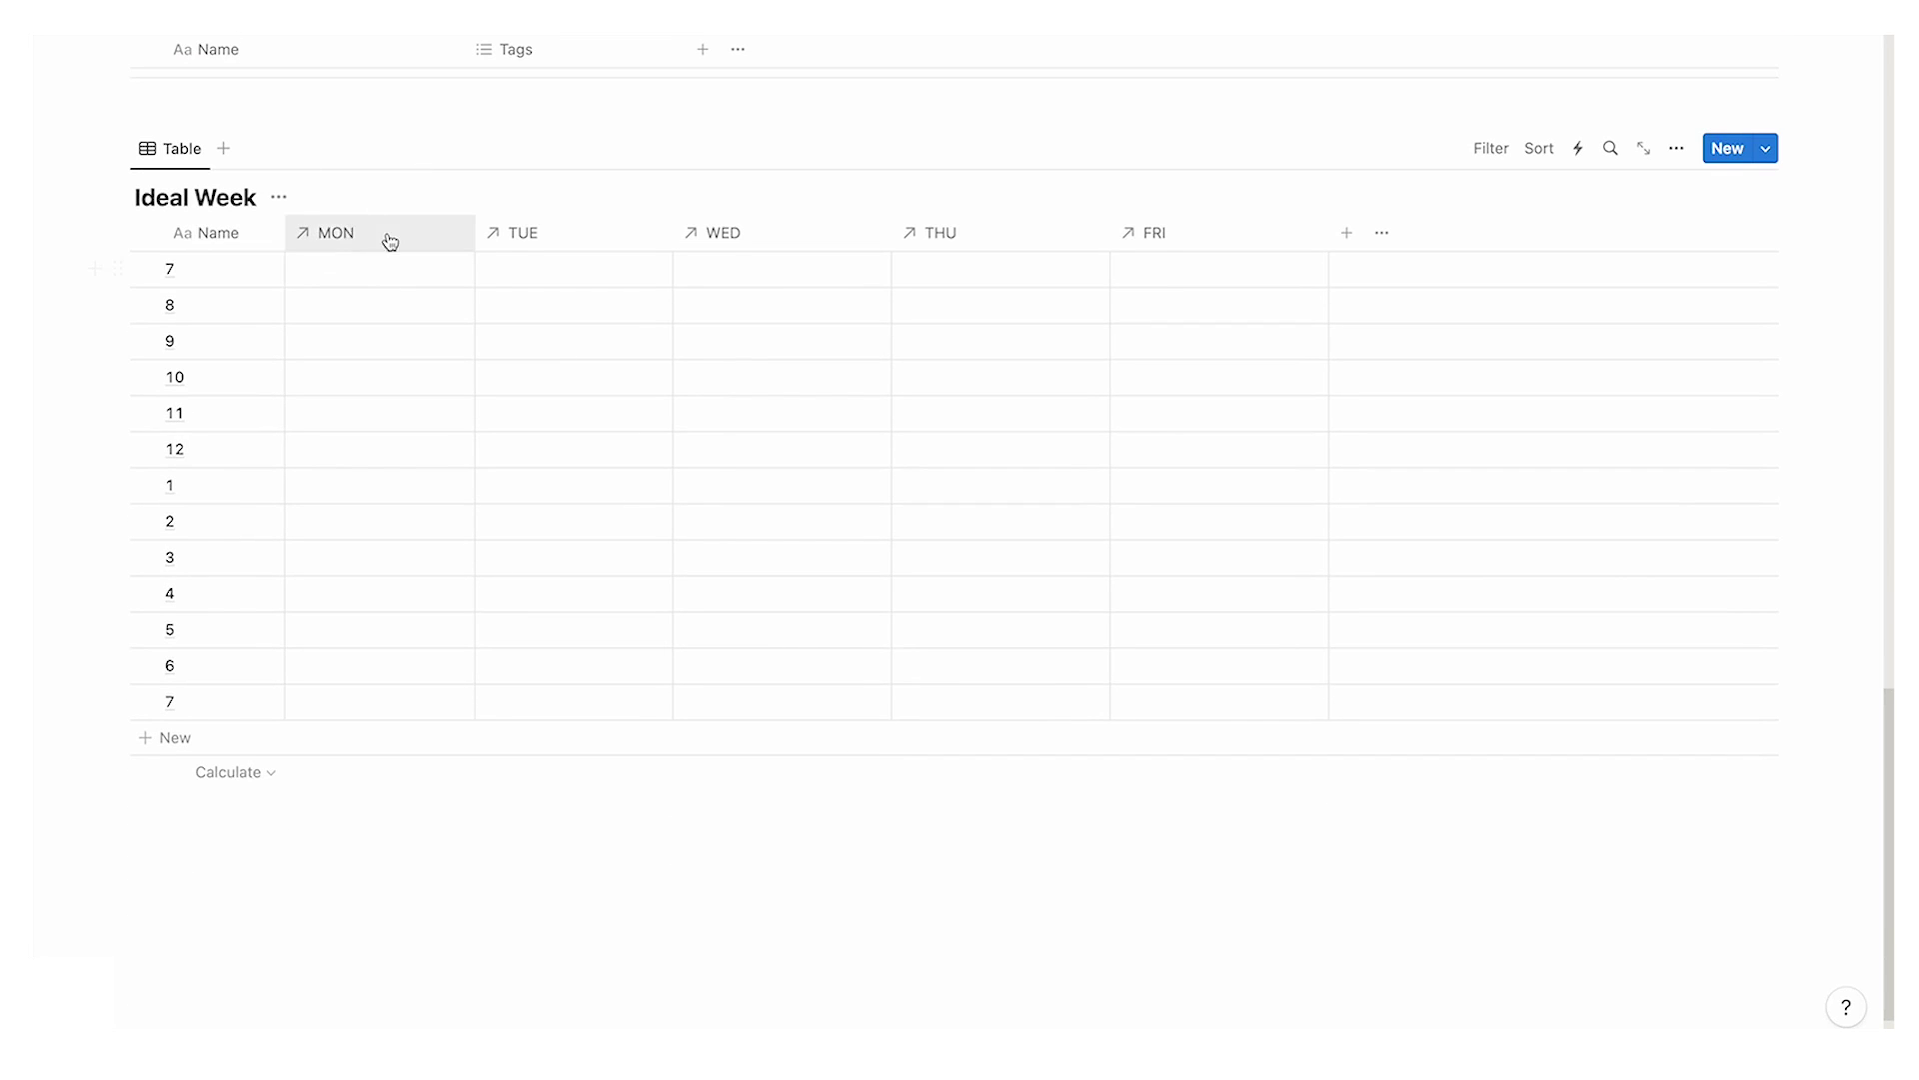
left_click(420, 315)
left_click(340, 445)
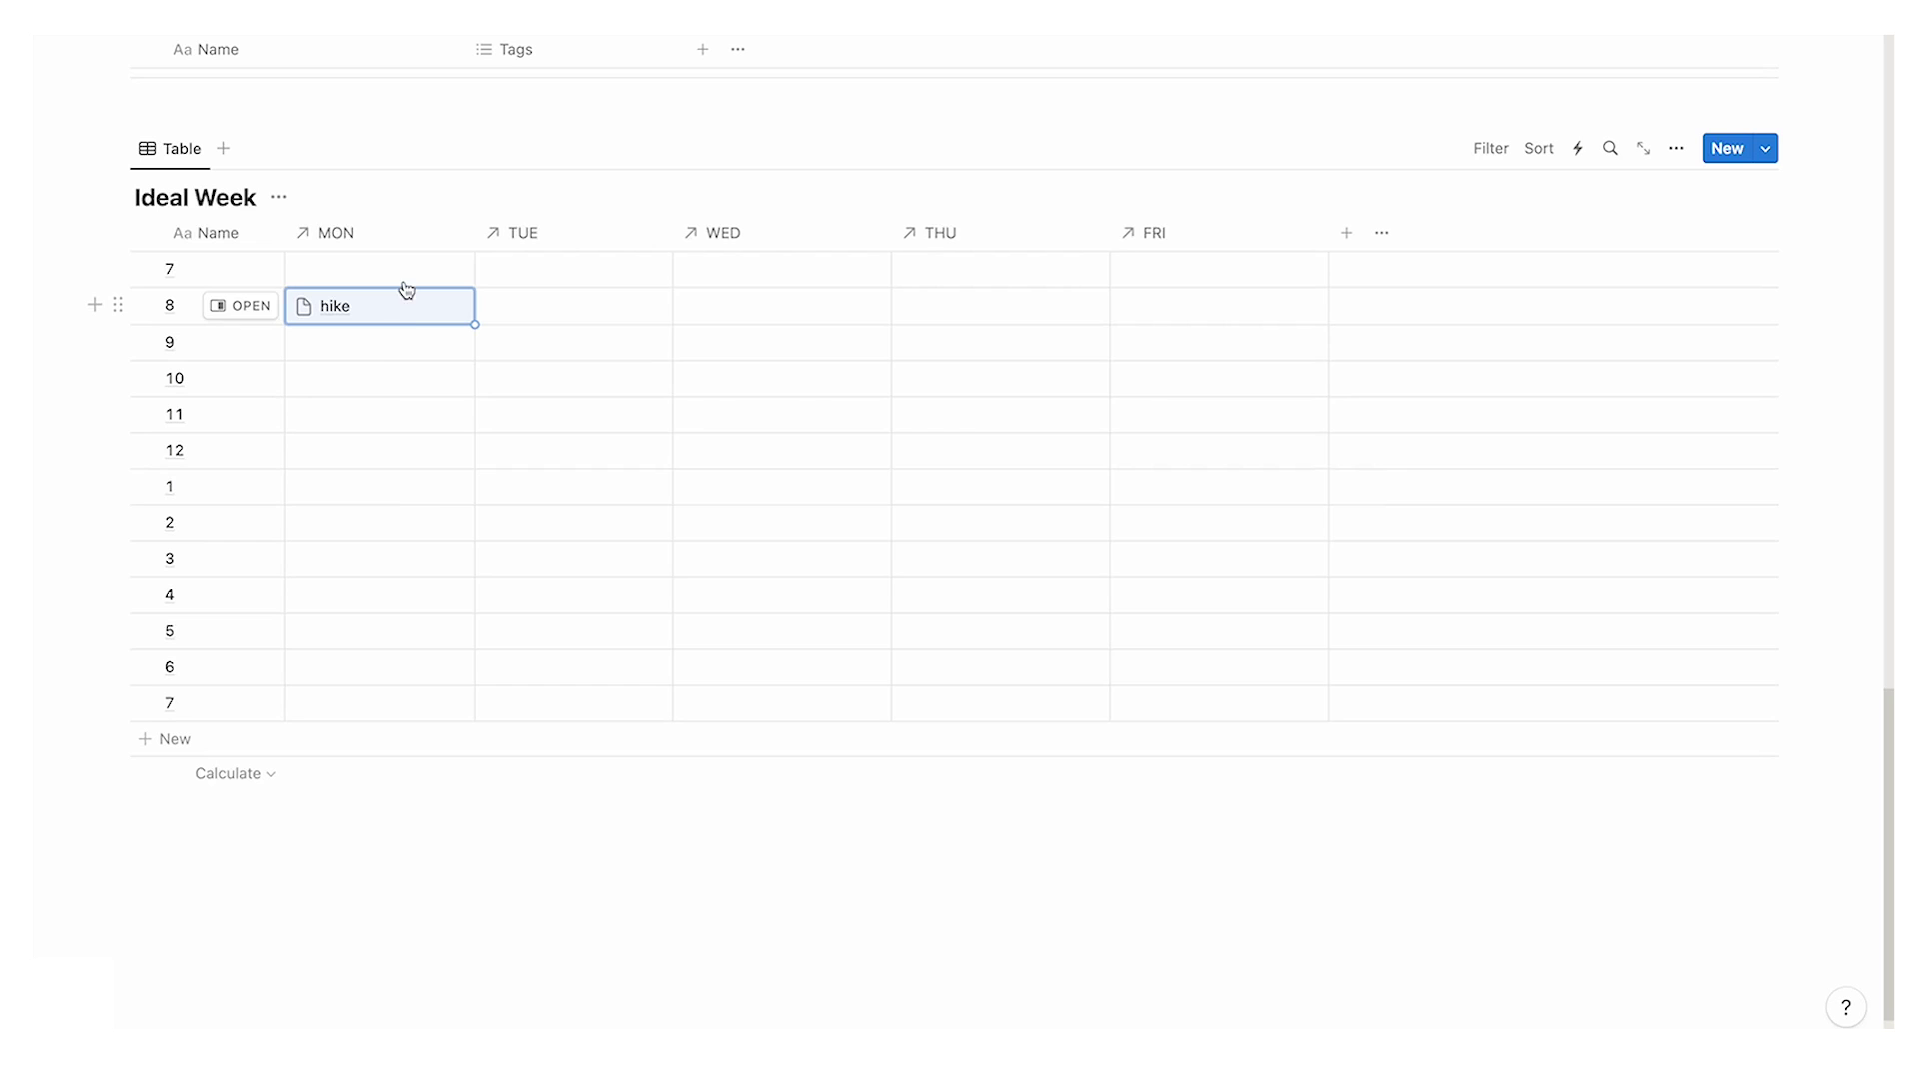
left_click(585, 305)
left_click(590, 452)
key("Escape")
left_click(993, 318)
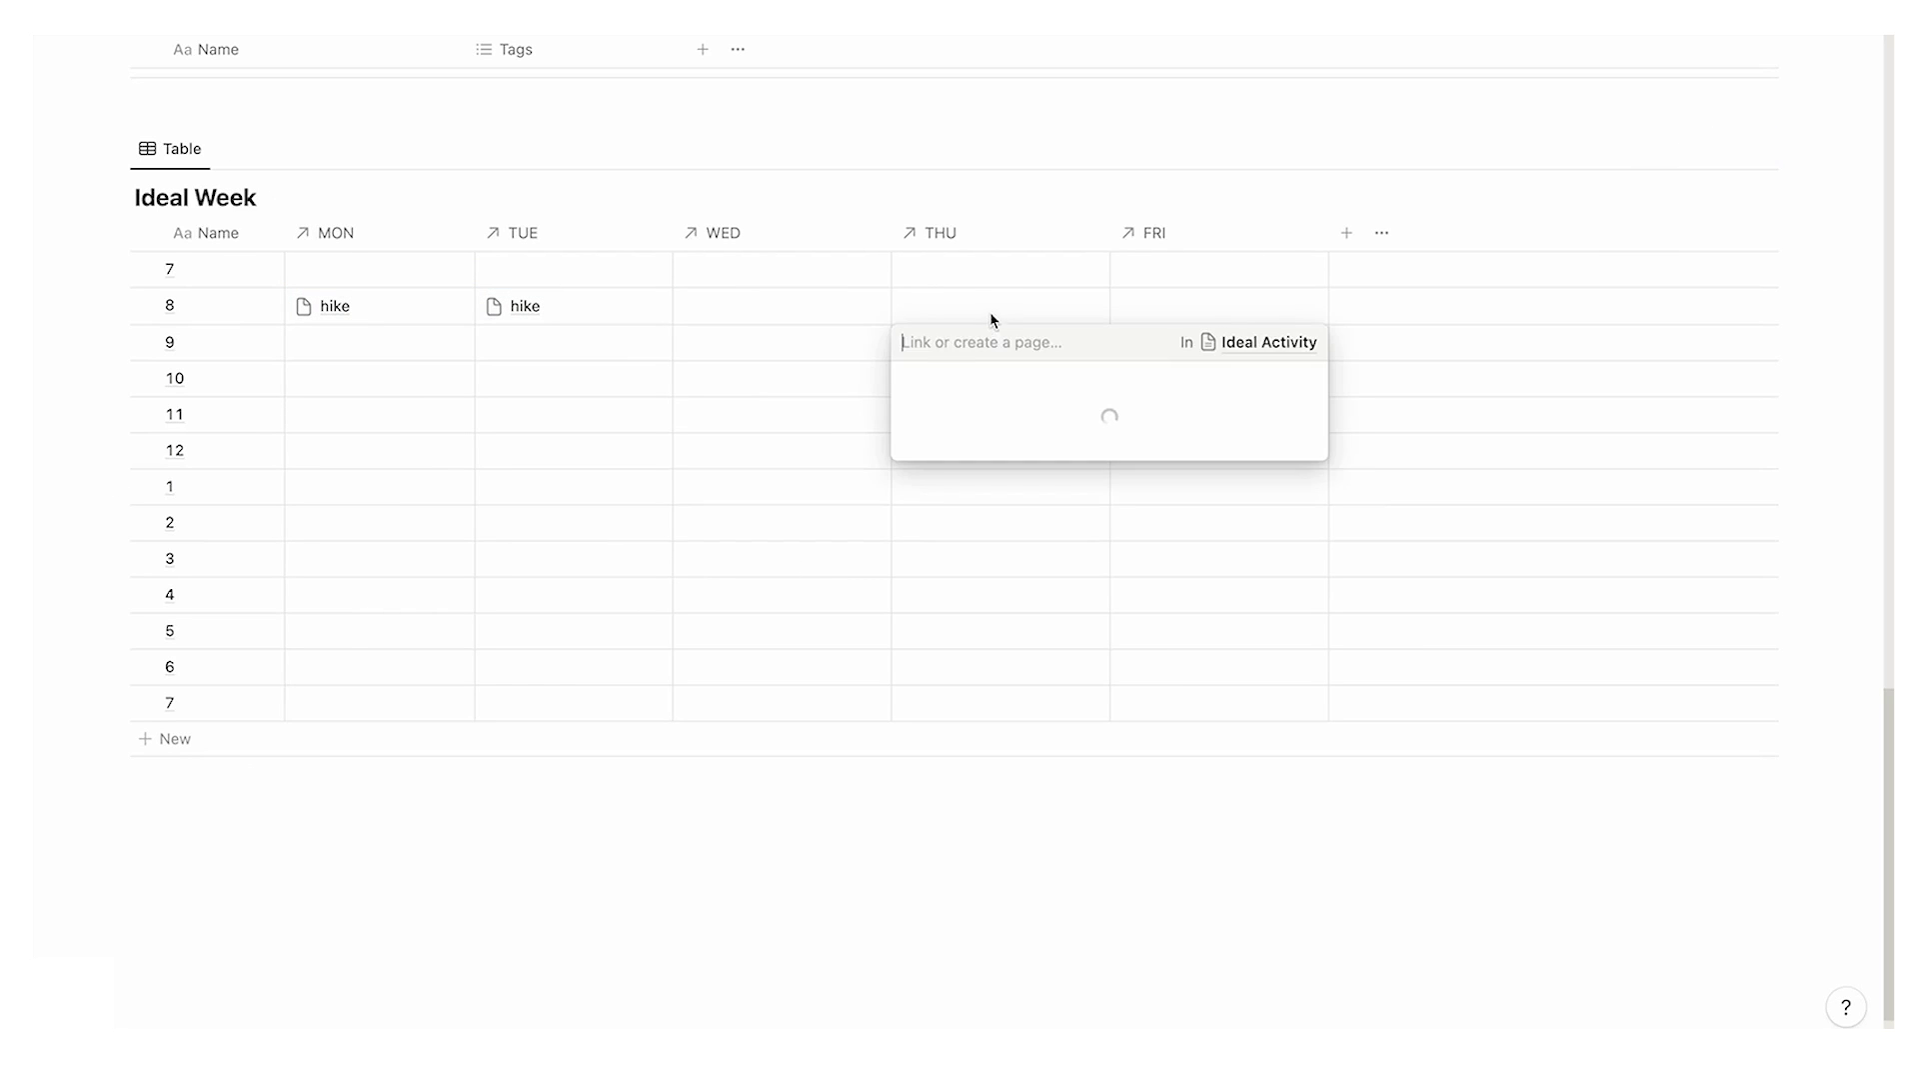
left_click(993, 447)
key("Escape")
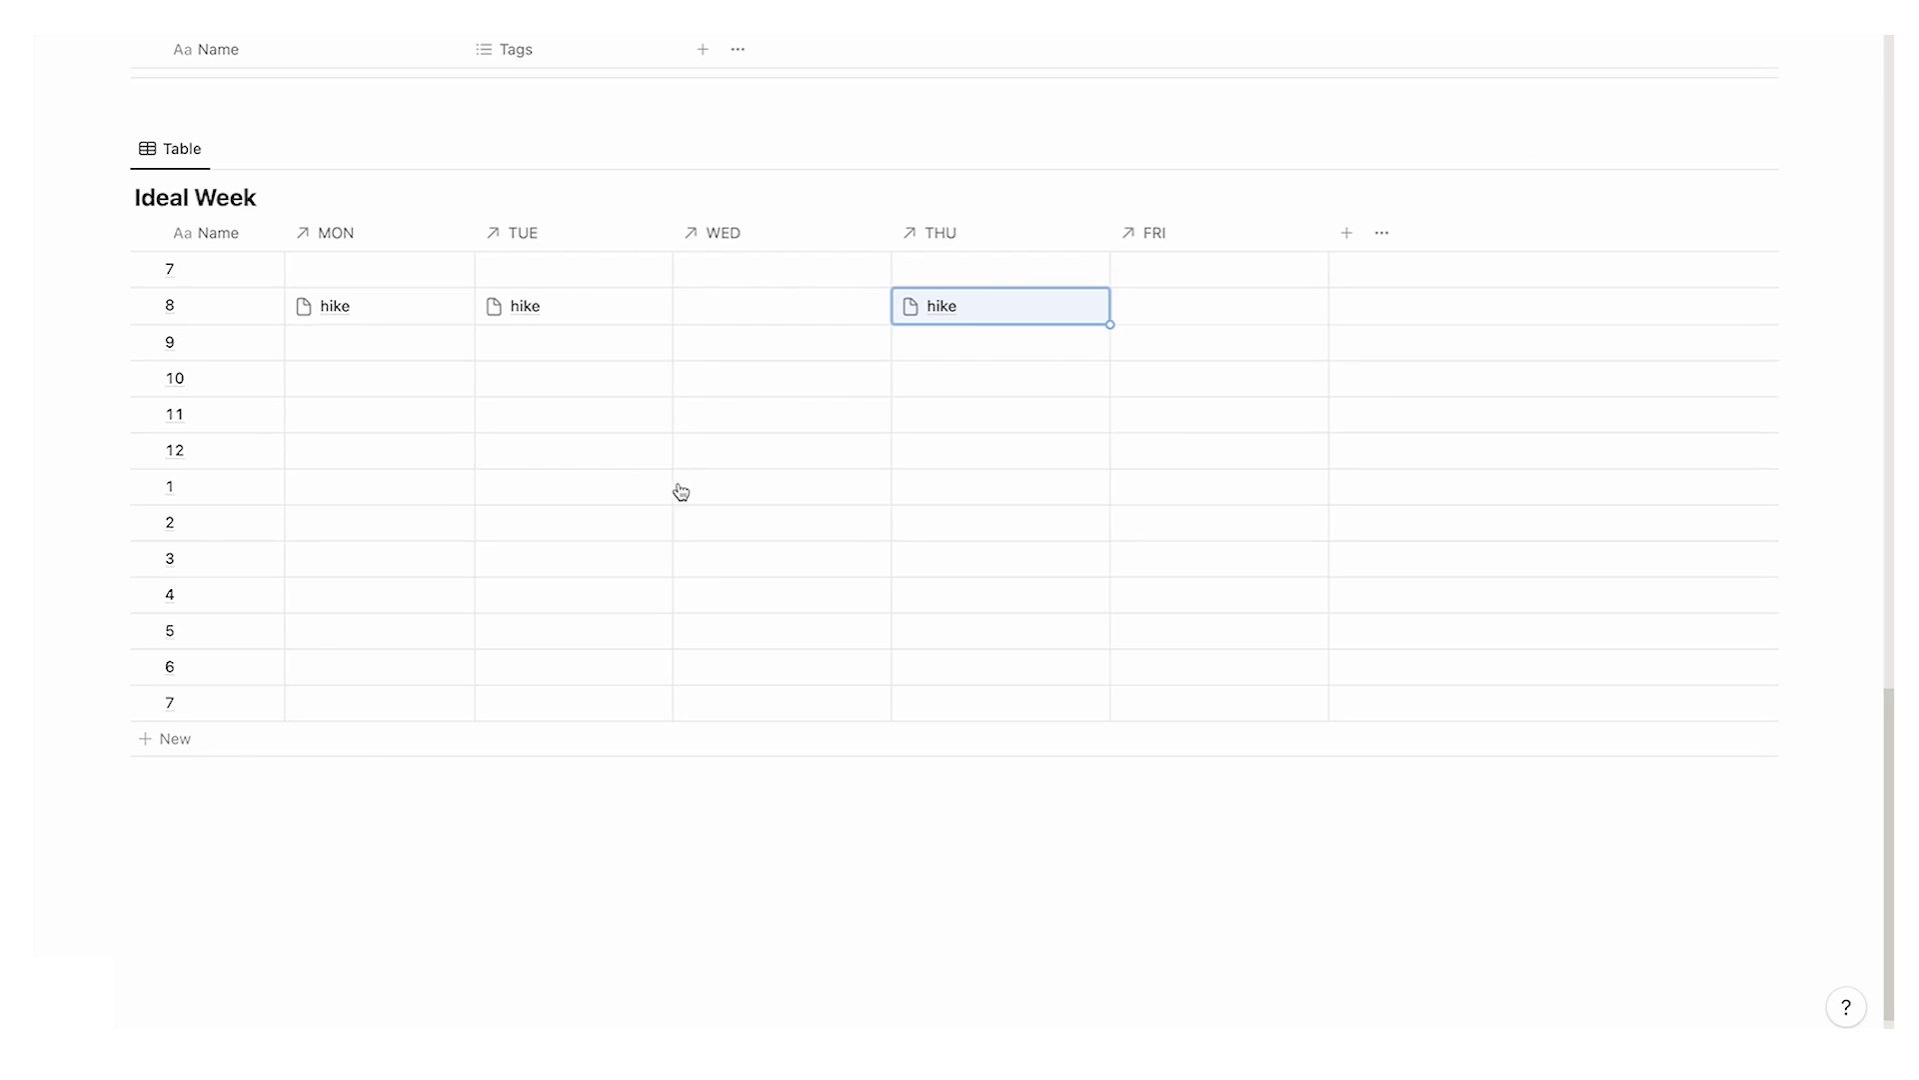
left_click(610, 812)
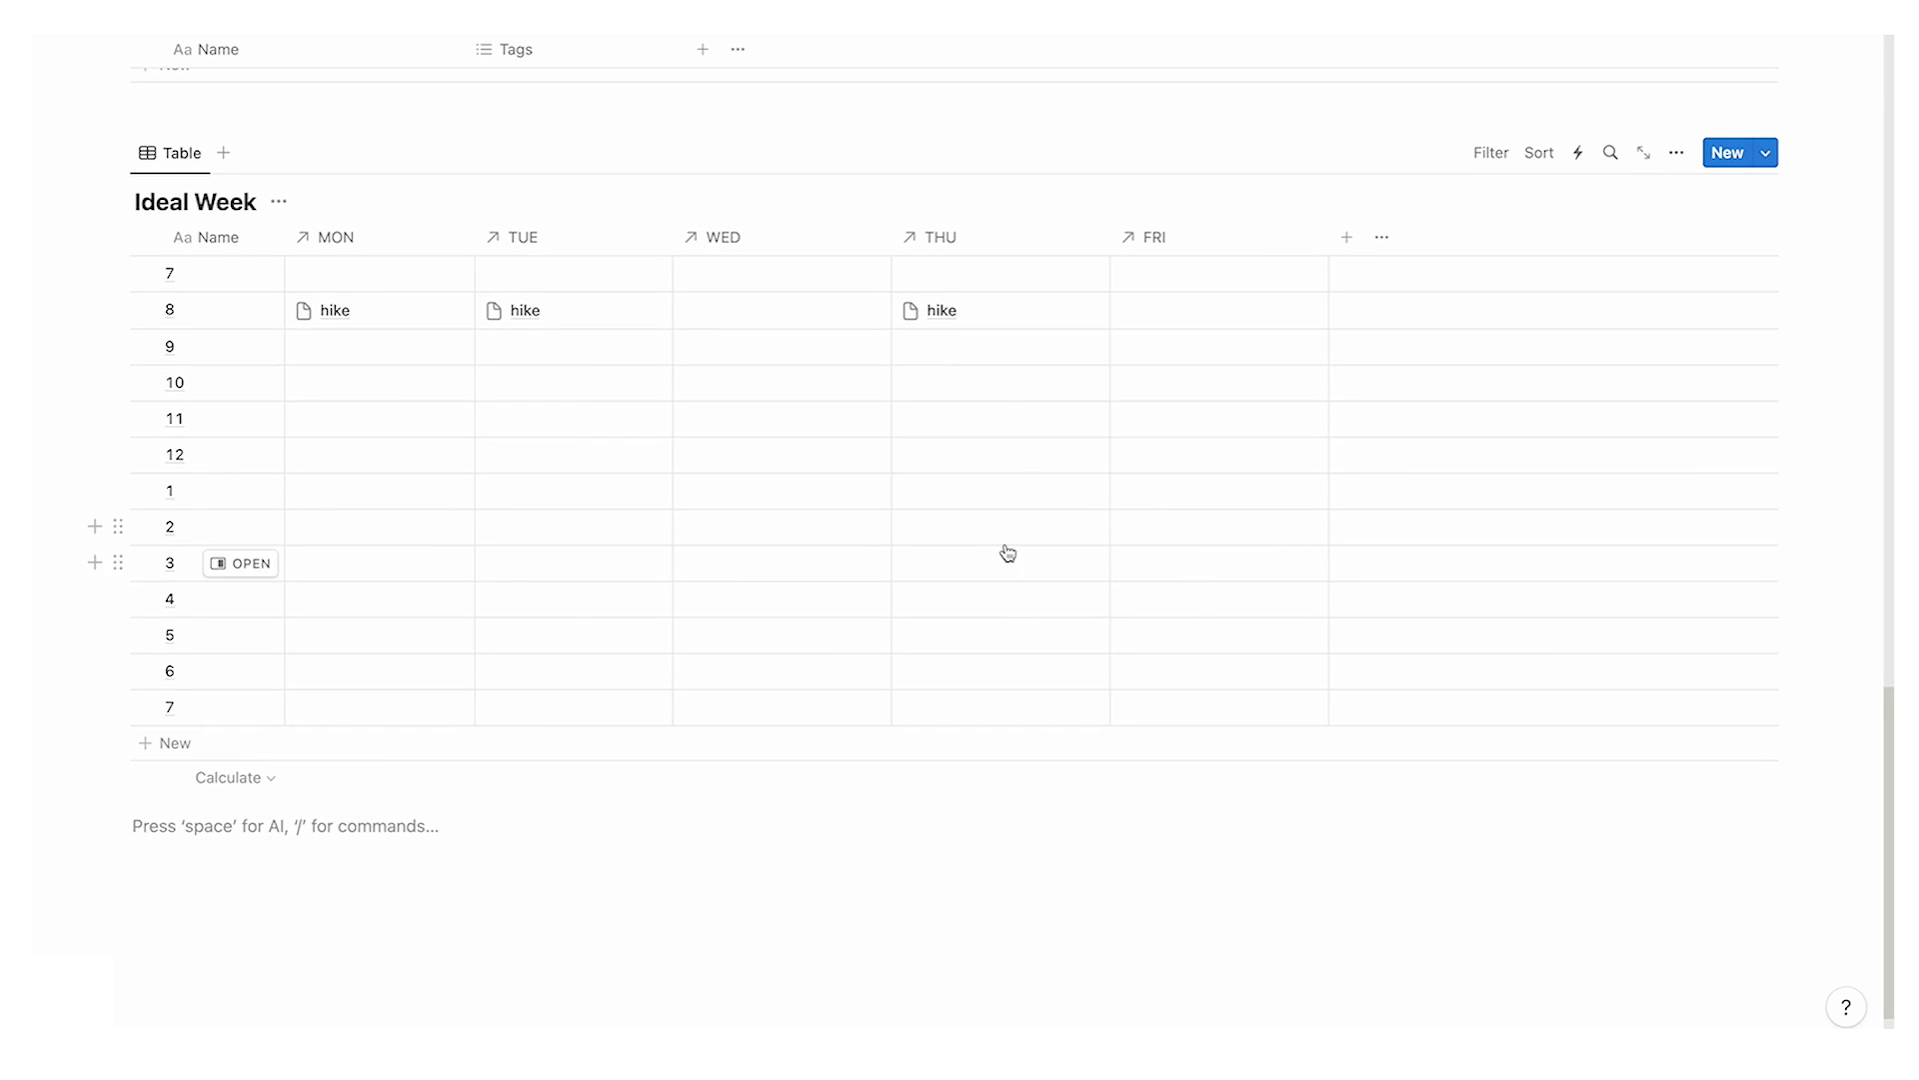
Step: Add a new row named business to the Ideal Activity table
scroll(510, 459, "up", 4)
left_click(167, 257)
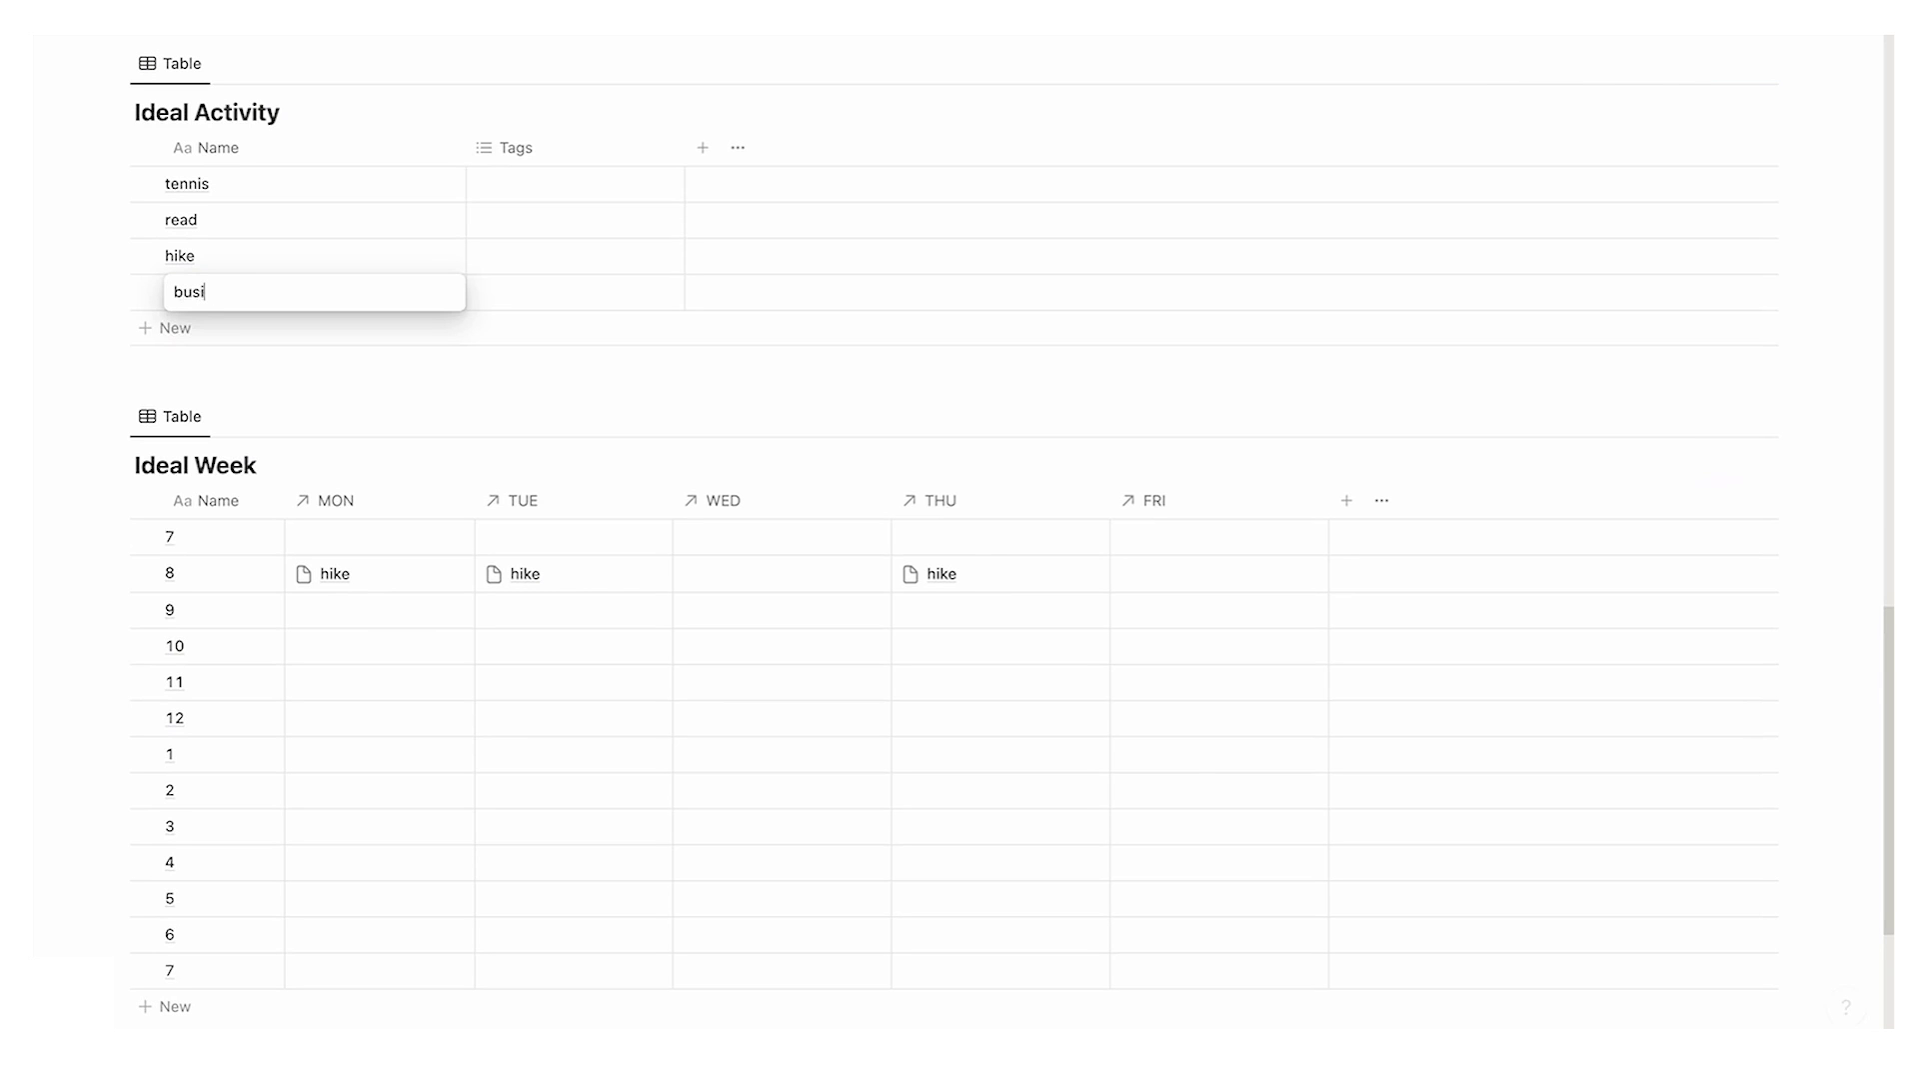
type("business")
key("Return")
Step: Link the business activity to WED in Ideal Week's 8 row and to MON and TUE in its 12 row
scroll(377, 299, "down", 3)
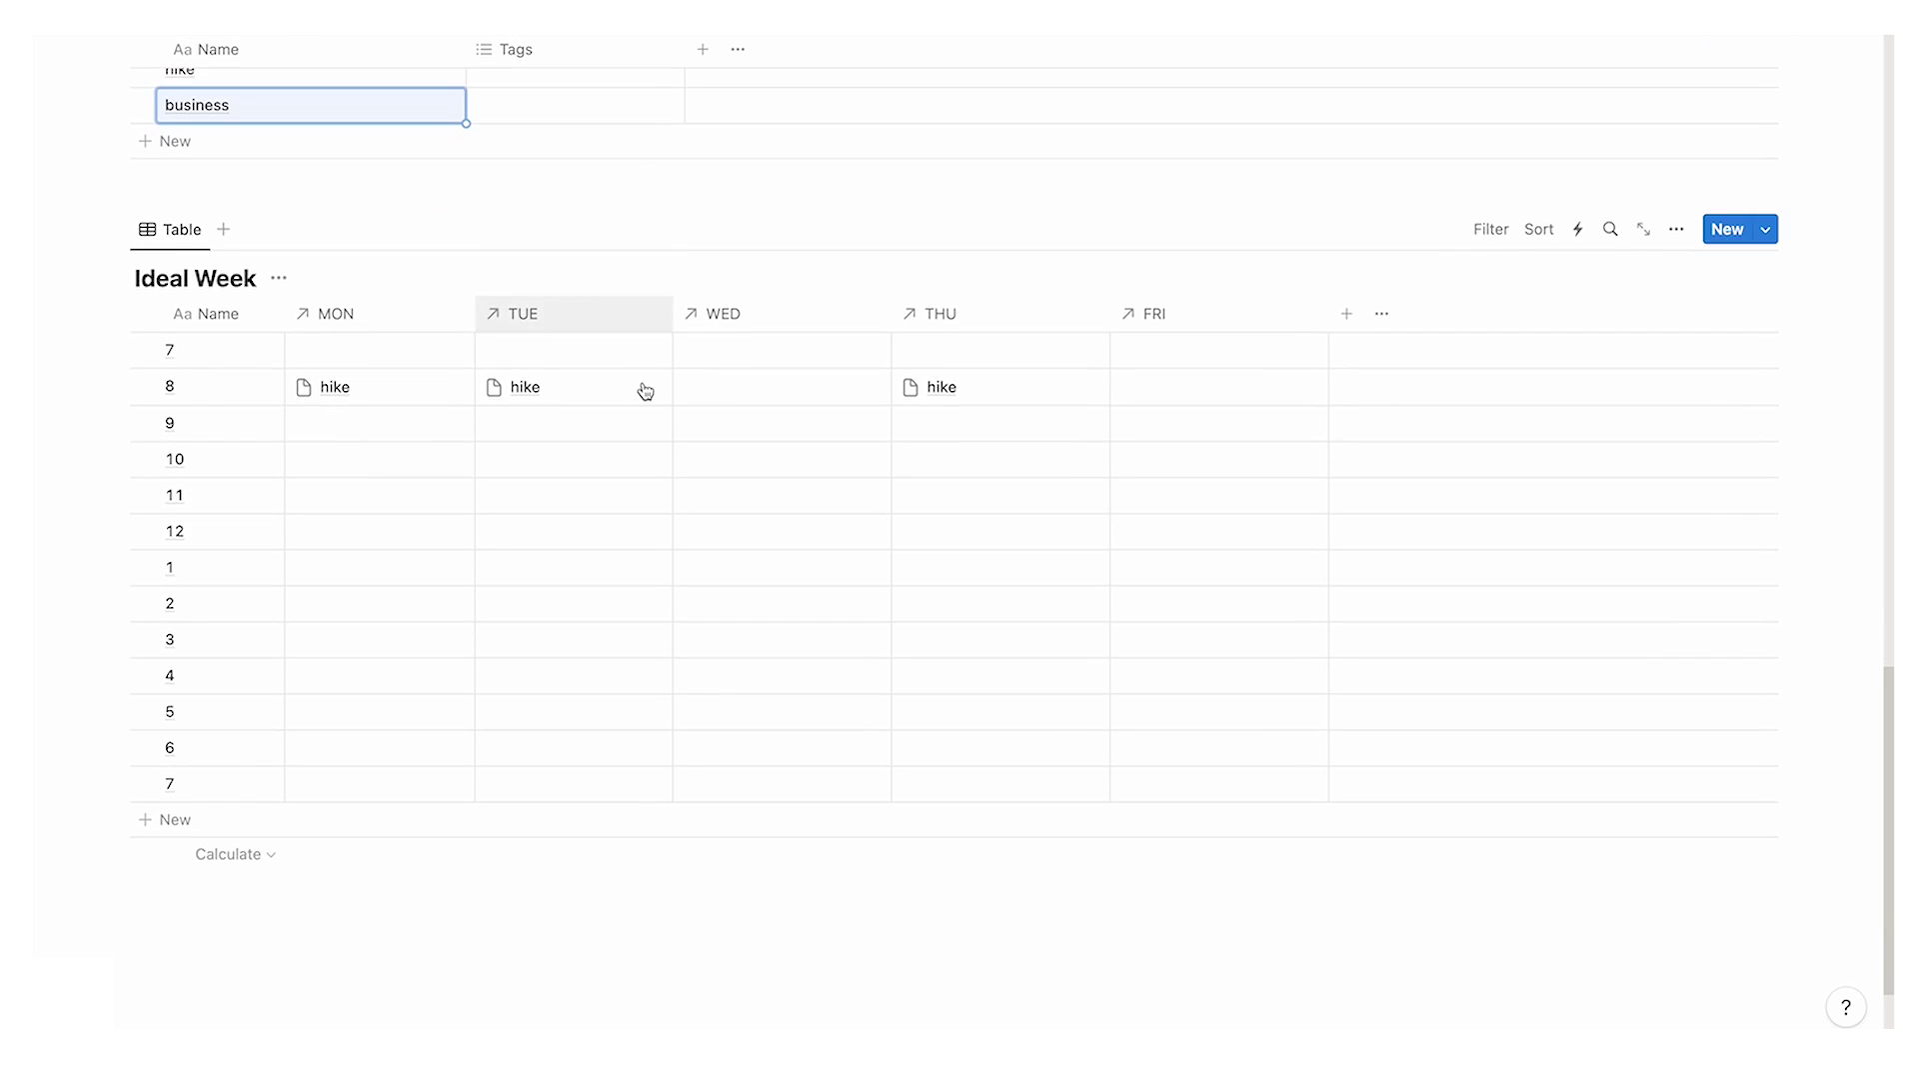
left_click(729, 399)
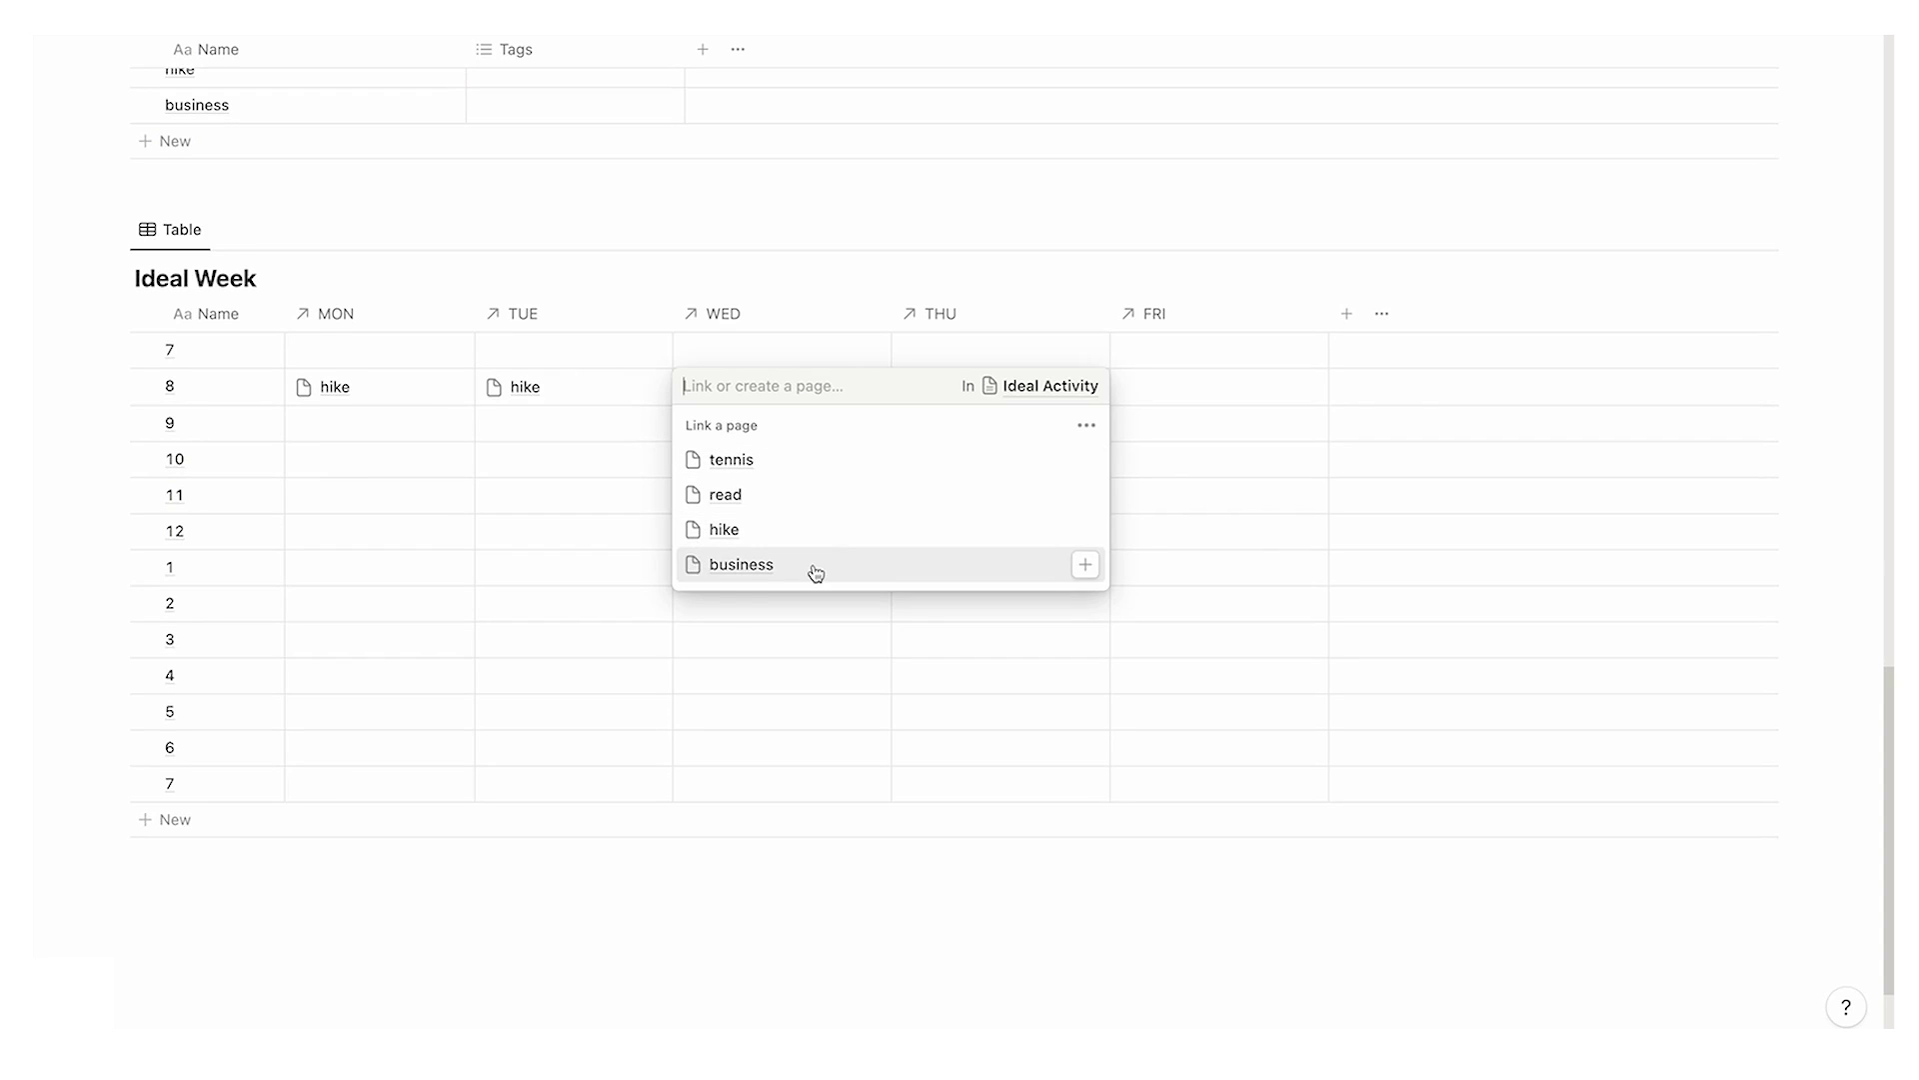
left_click(812, 568)
key("Escape")
mouse_move(276, 407)
left_click(351, 531)
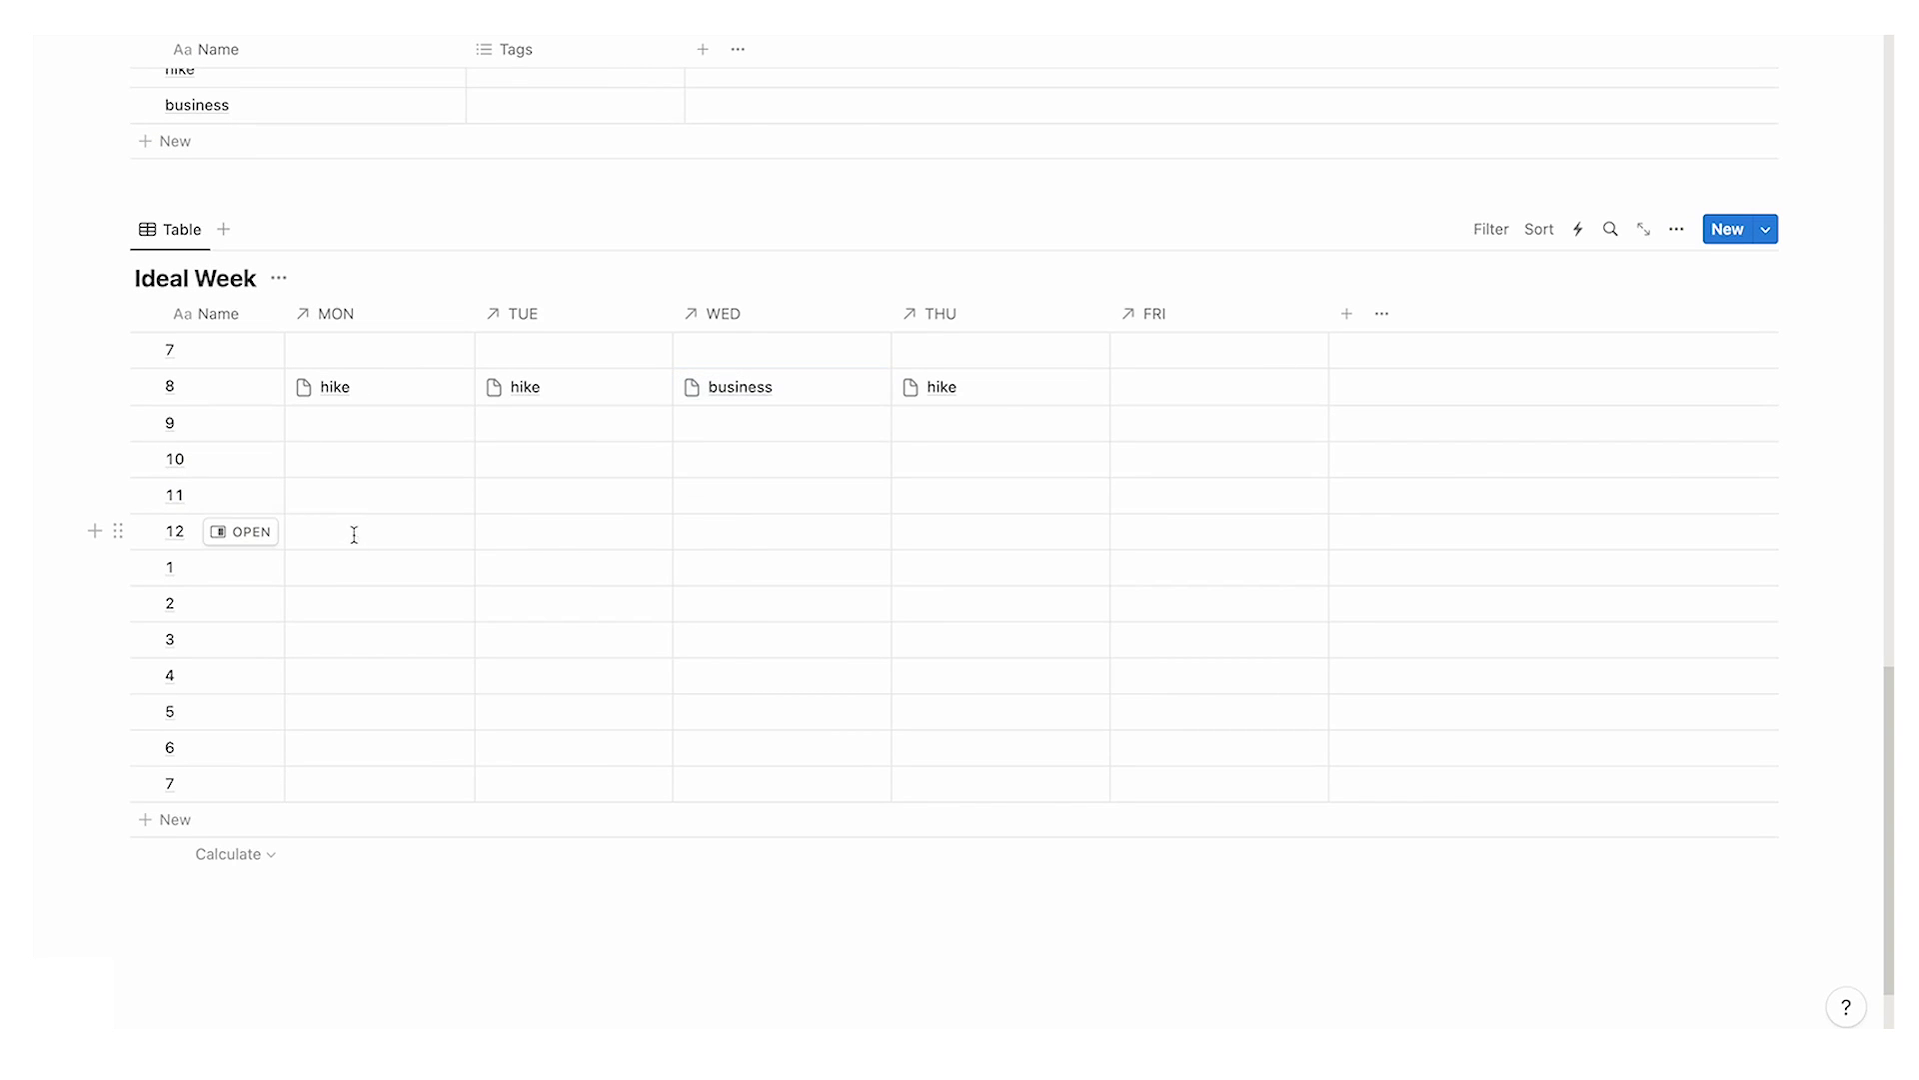
left_click(440, 716)
key("Escape")
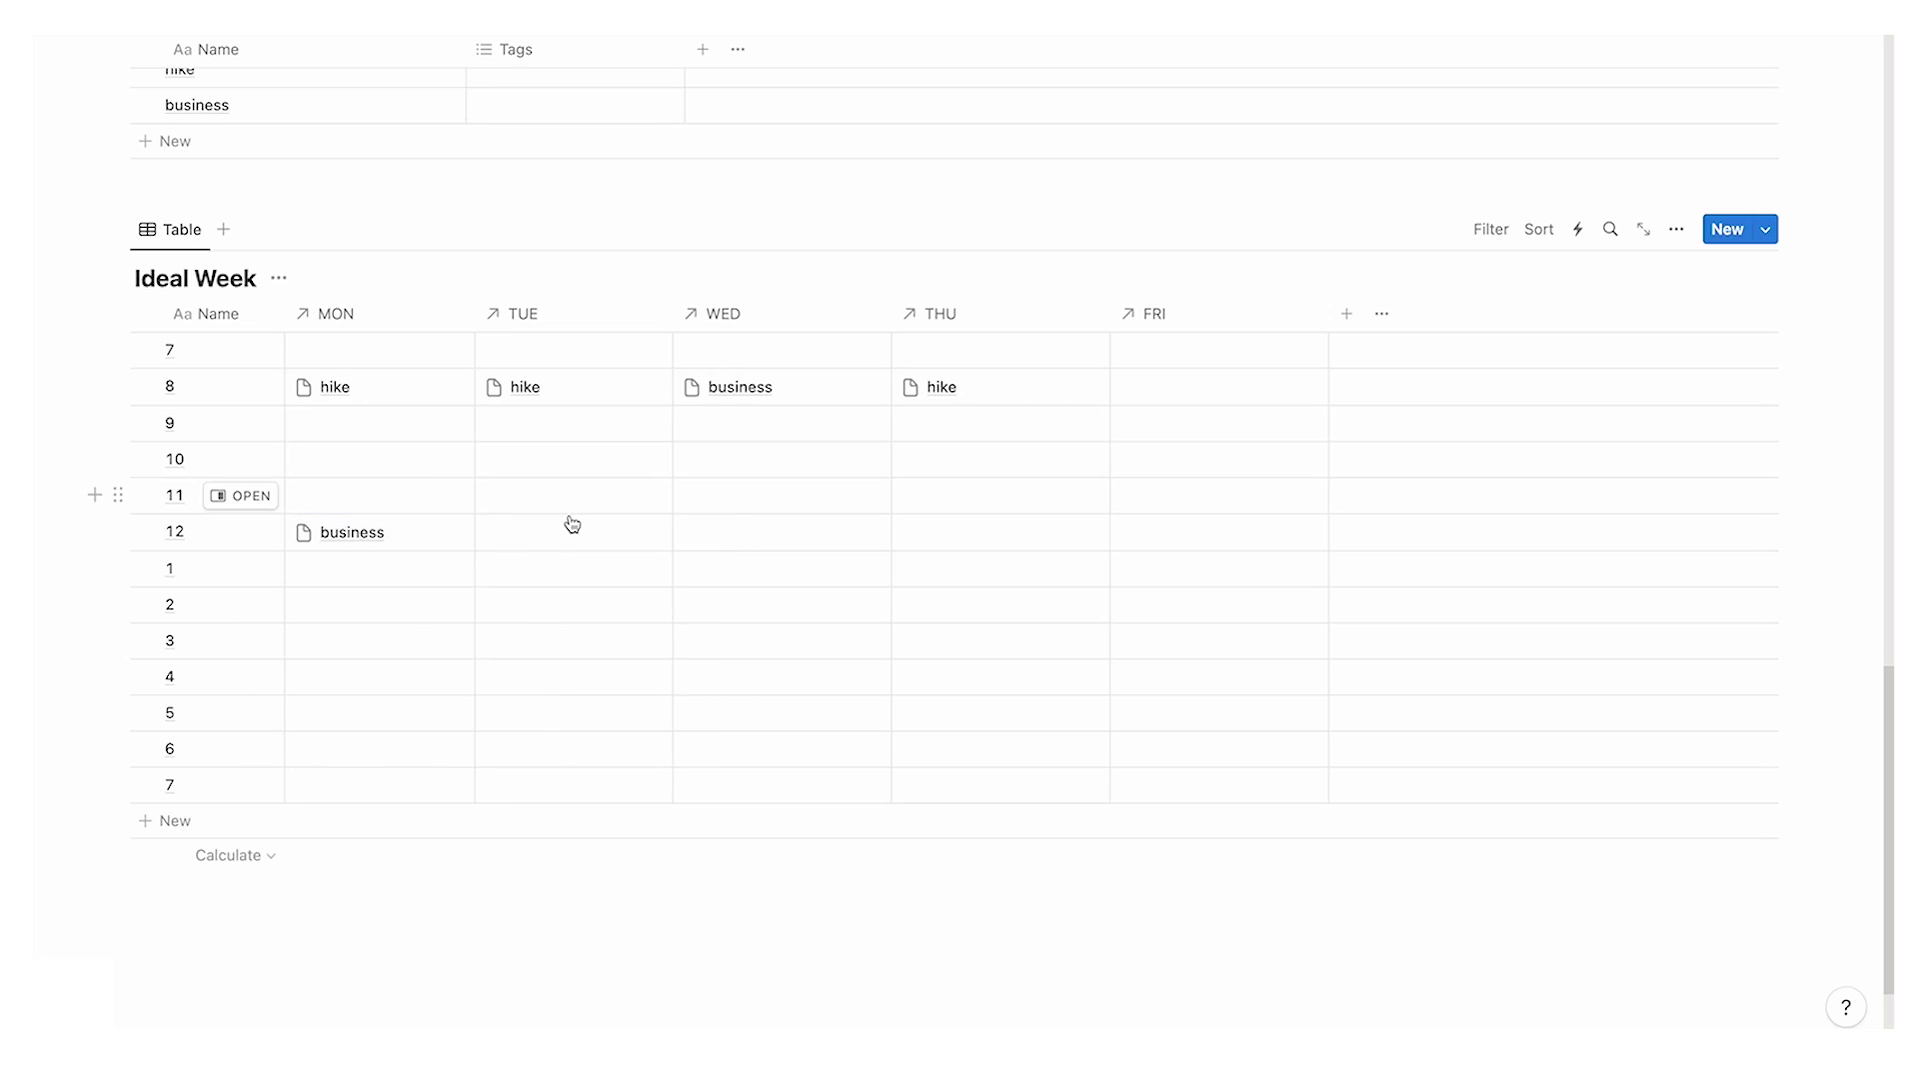
left_click(570, 530)
left_click(610, 712)
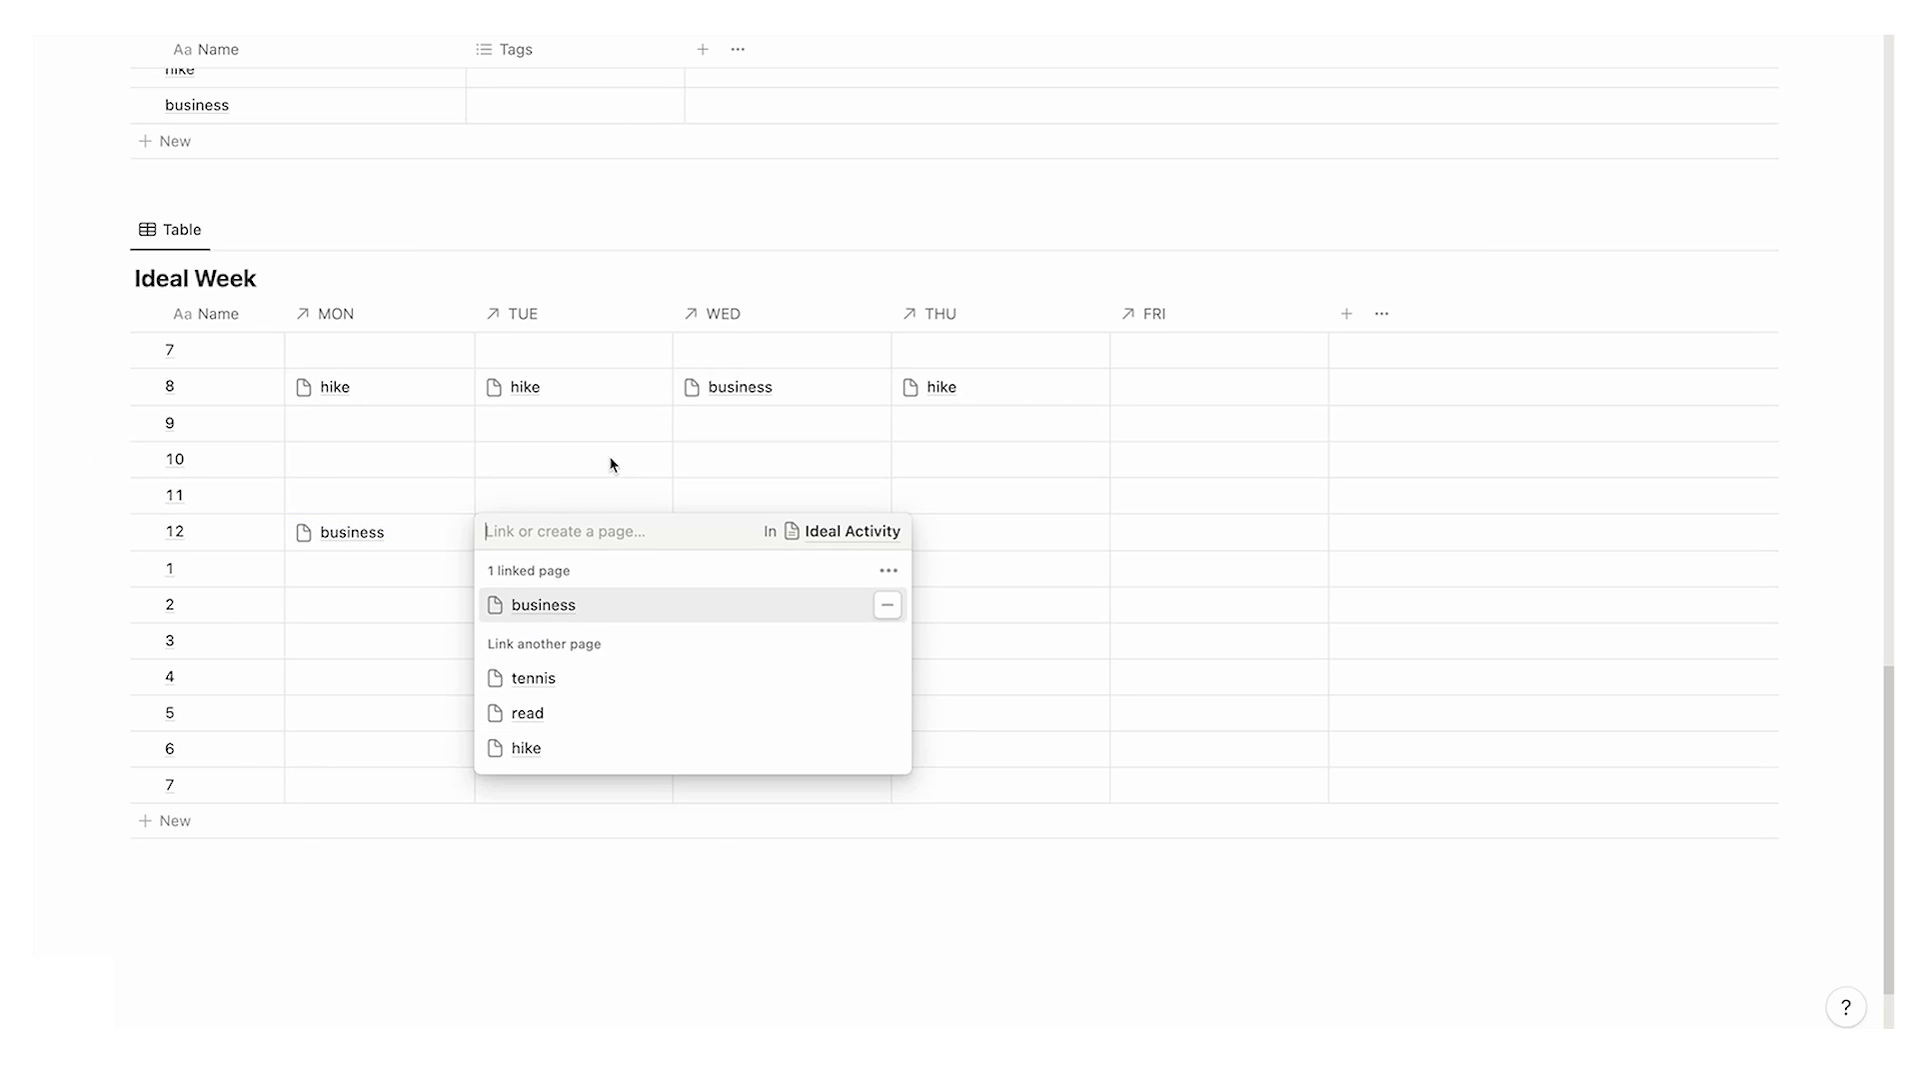
key("Escape")
Step: Create a new page in the Projects gallery titled Ideal Week with a calendar icon and a sunset sky cover
scroll(620, 617, "up", 1)
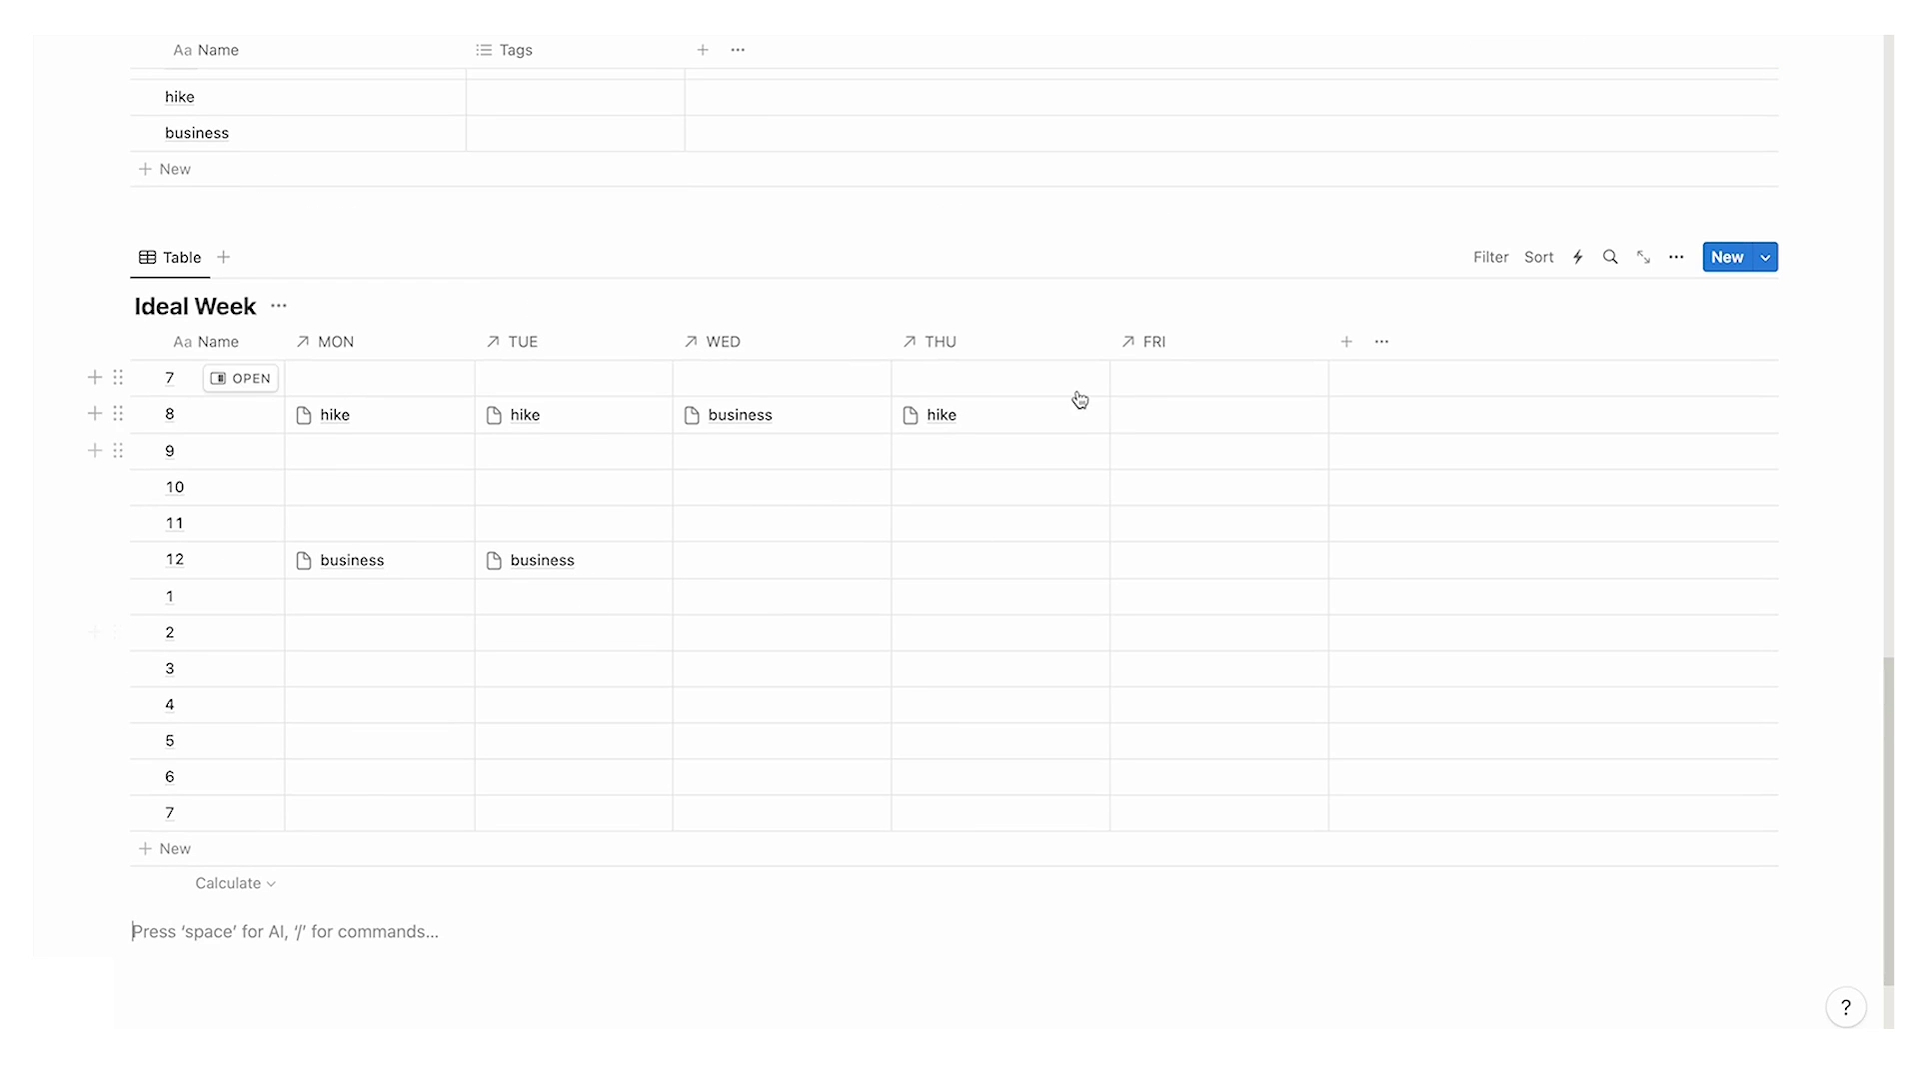
scroll(821, 546, "up", 3)
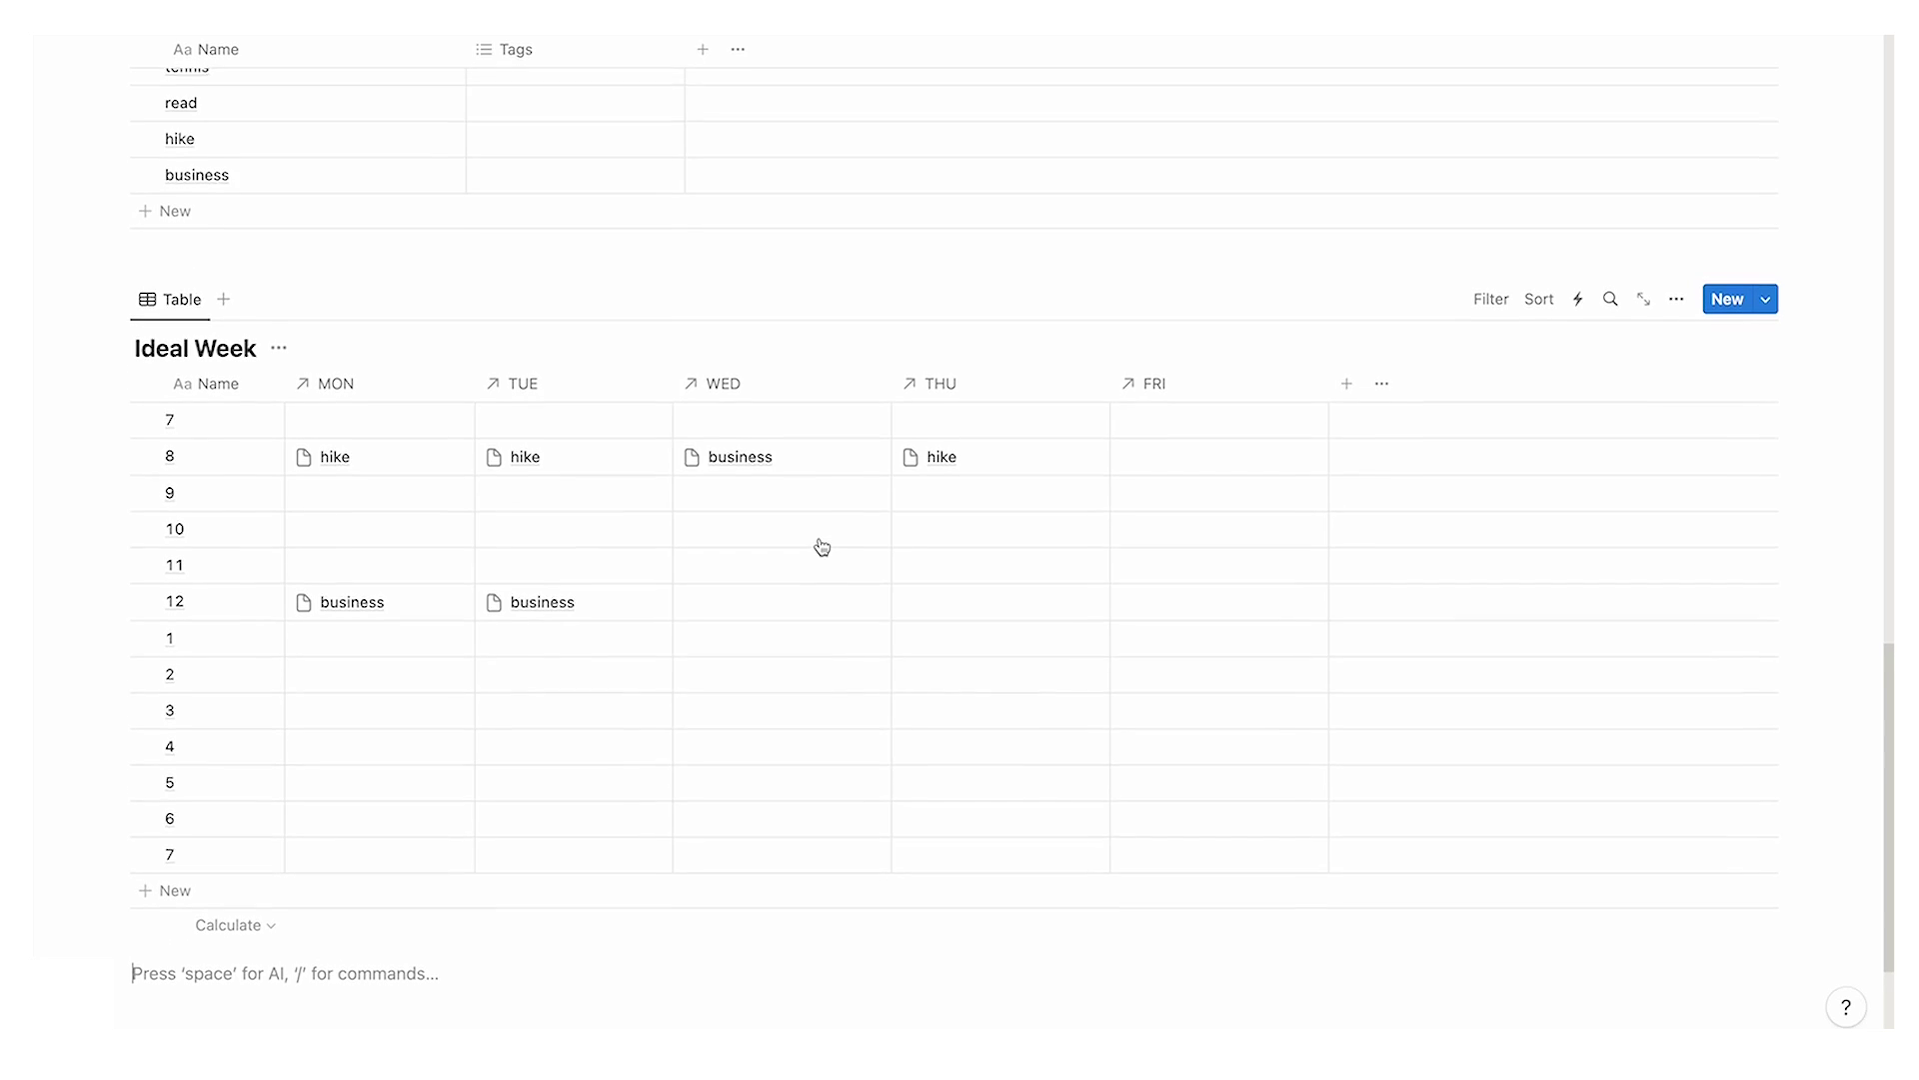
scroll(814, 737, "up", 6)
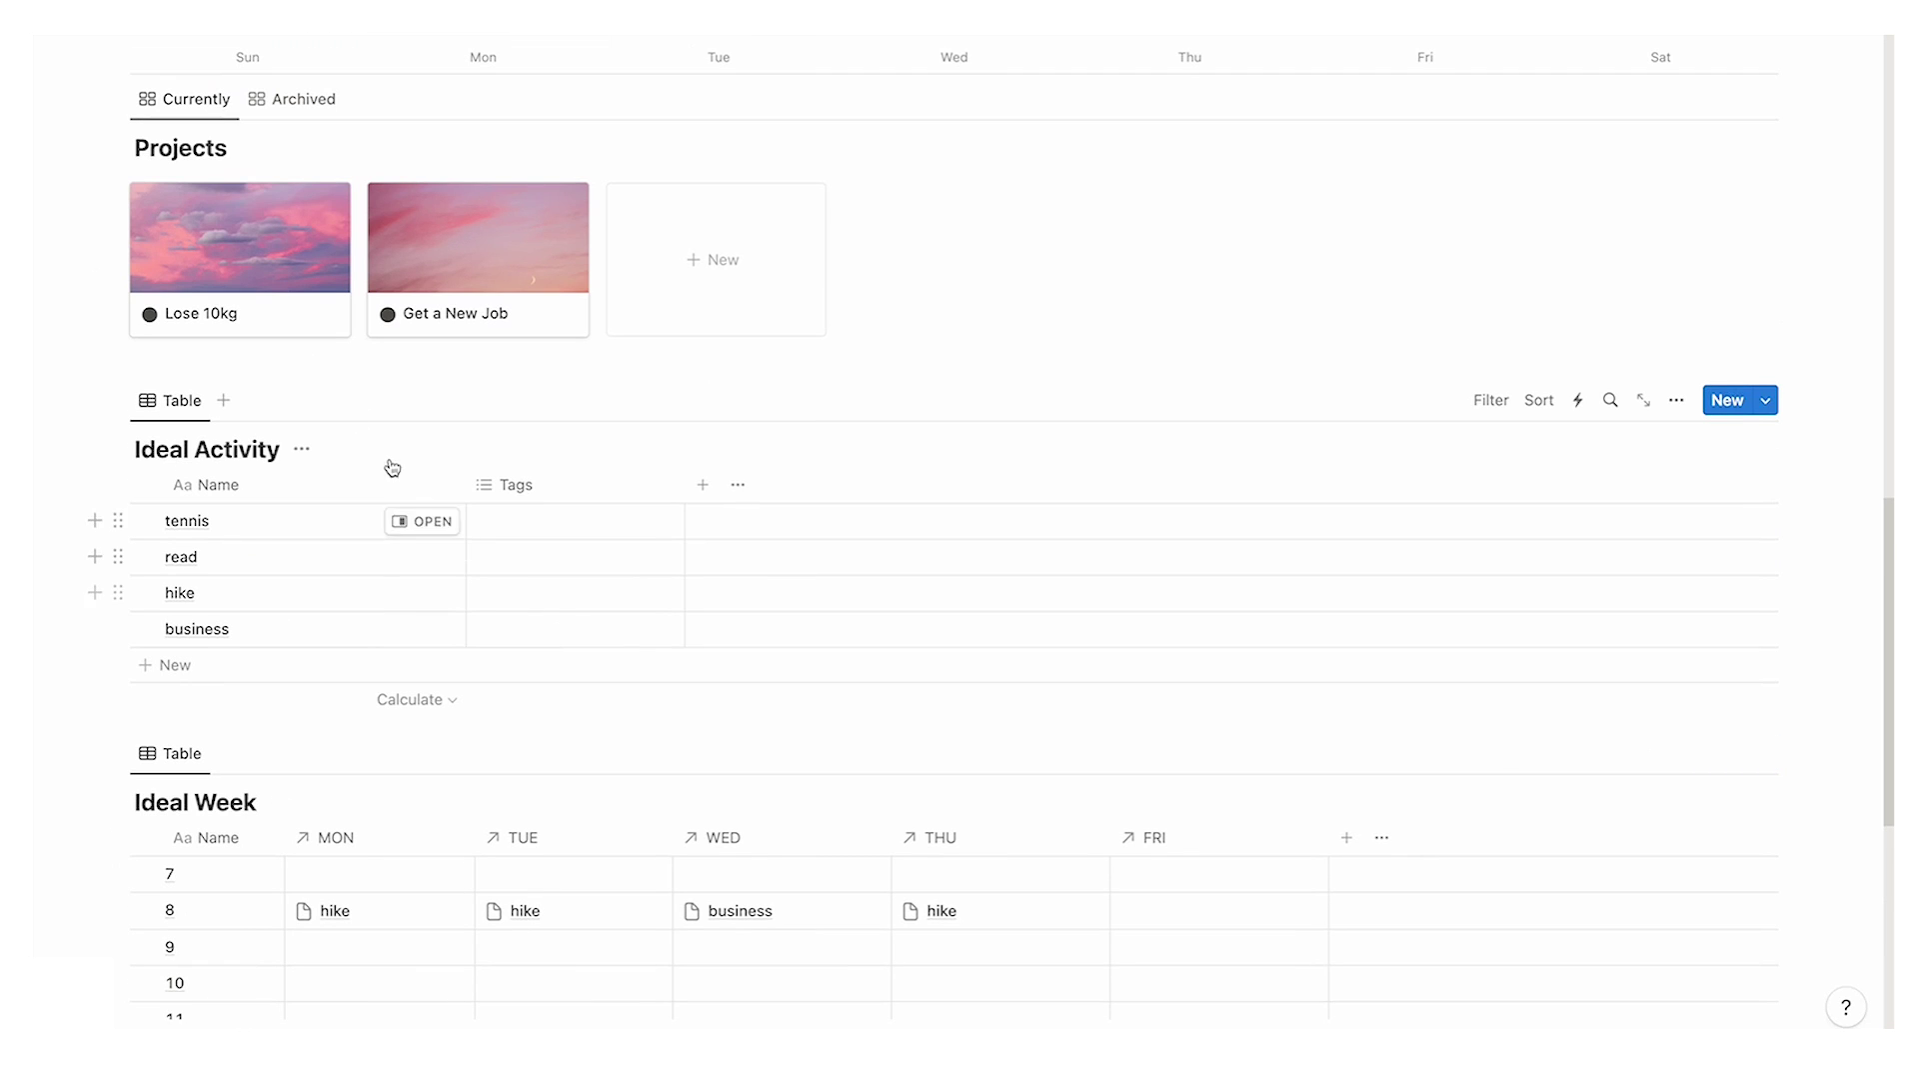
left_click(702, 265)
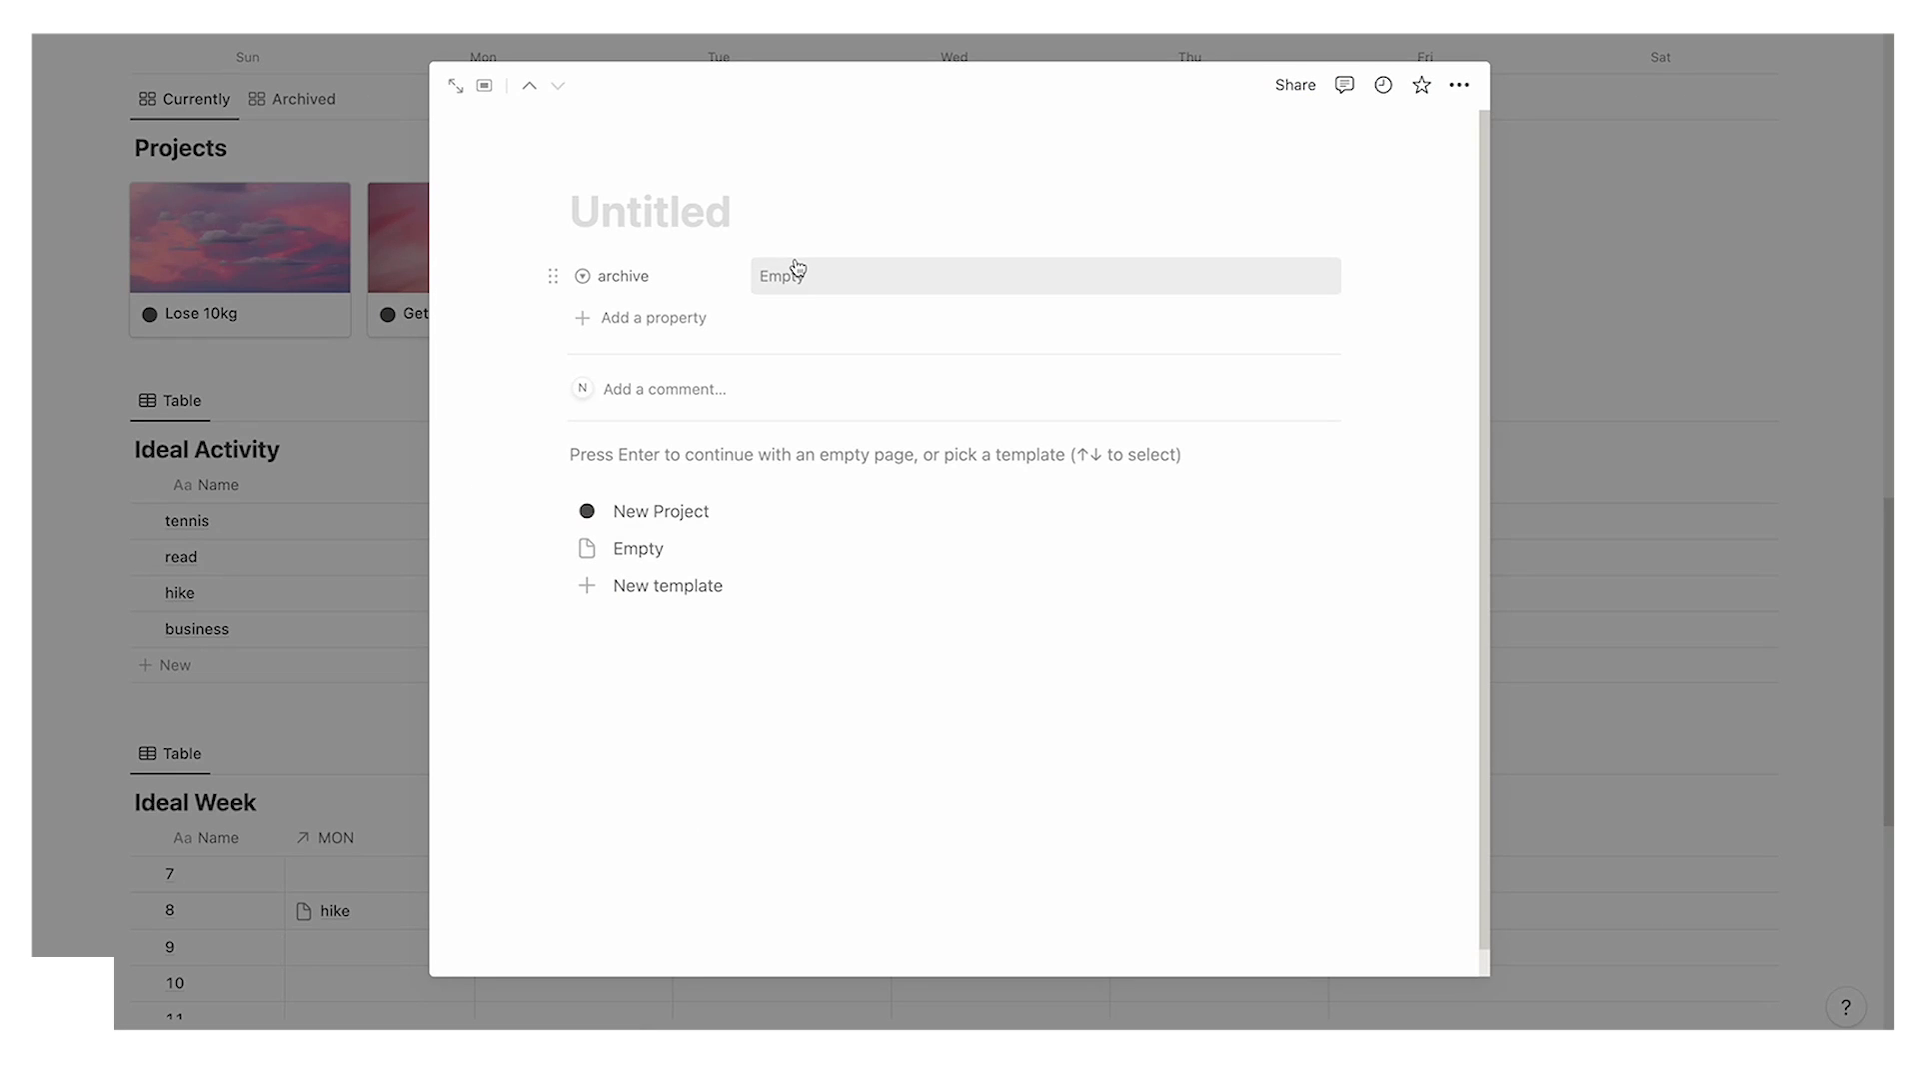
type("Ideal Week")
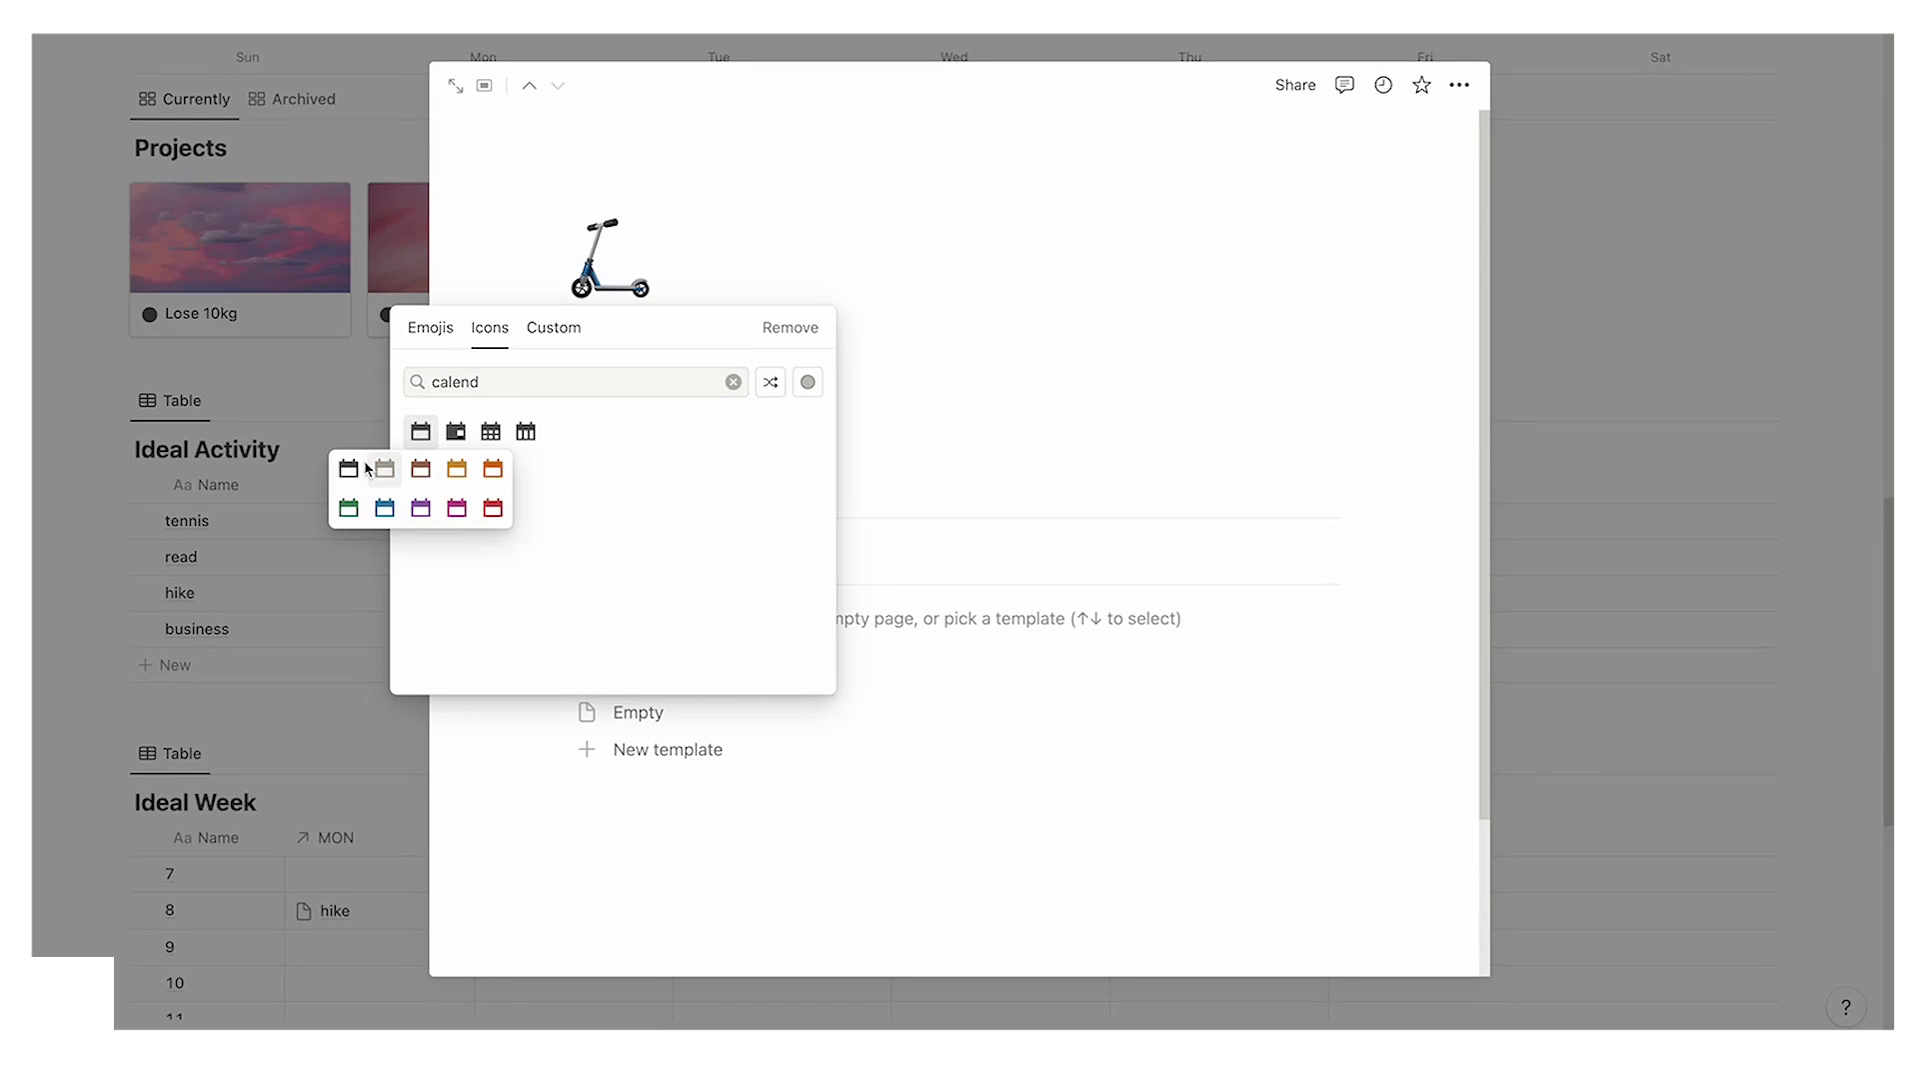
left_click(280, 466)
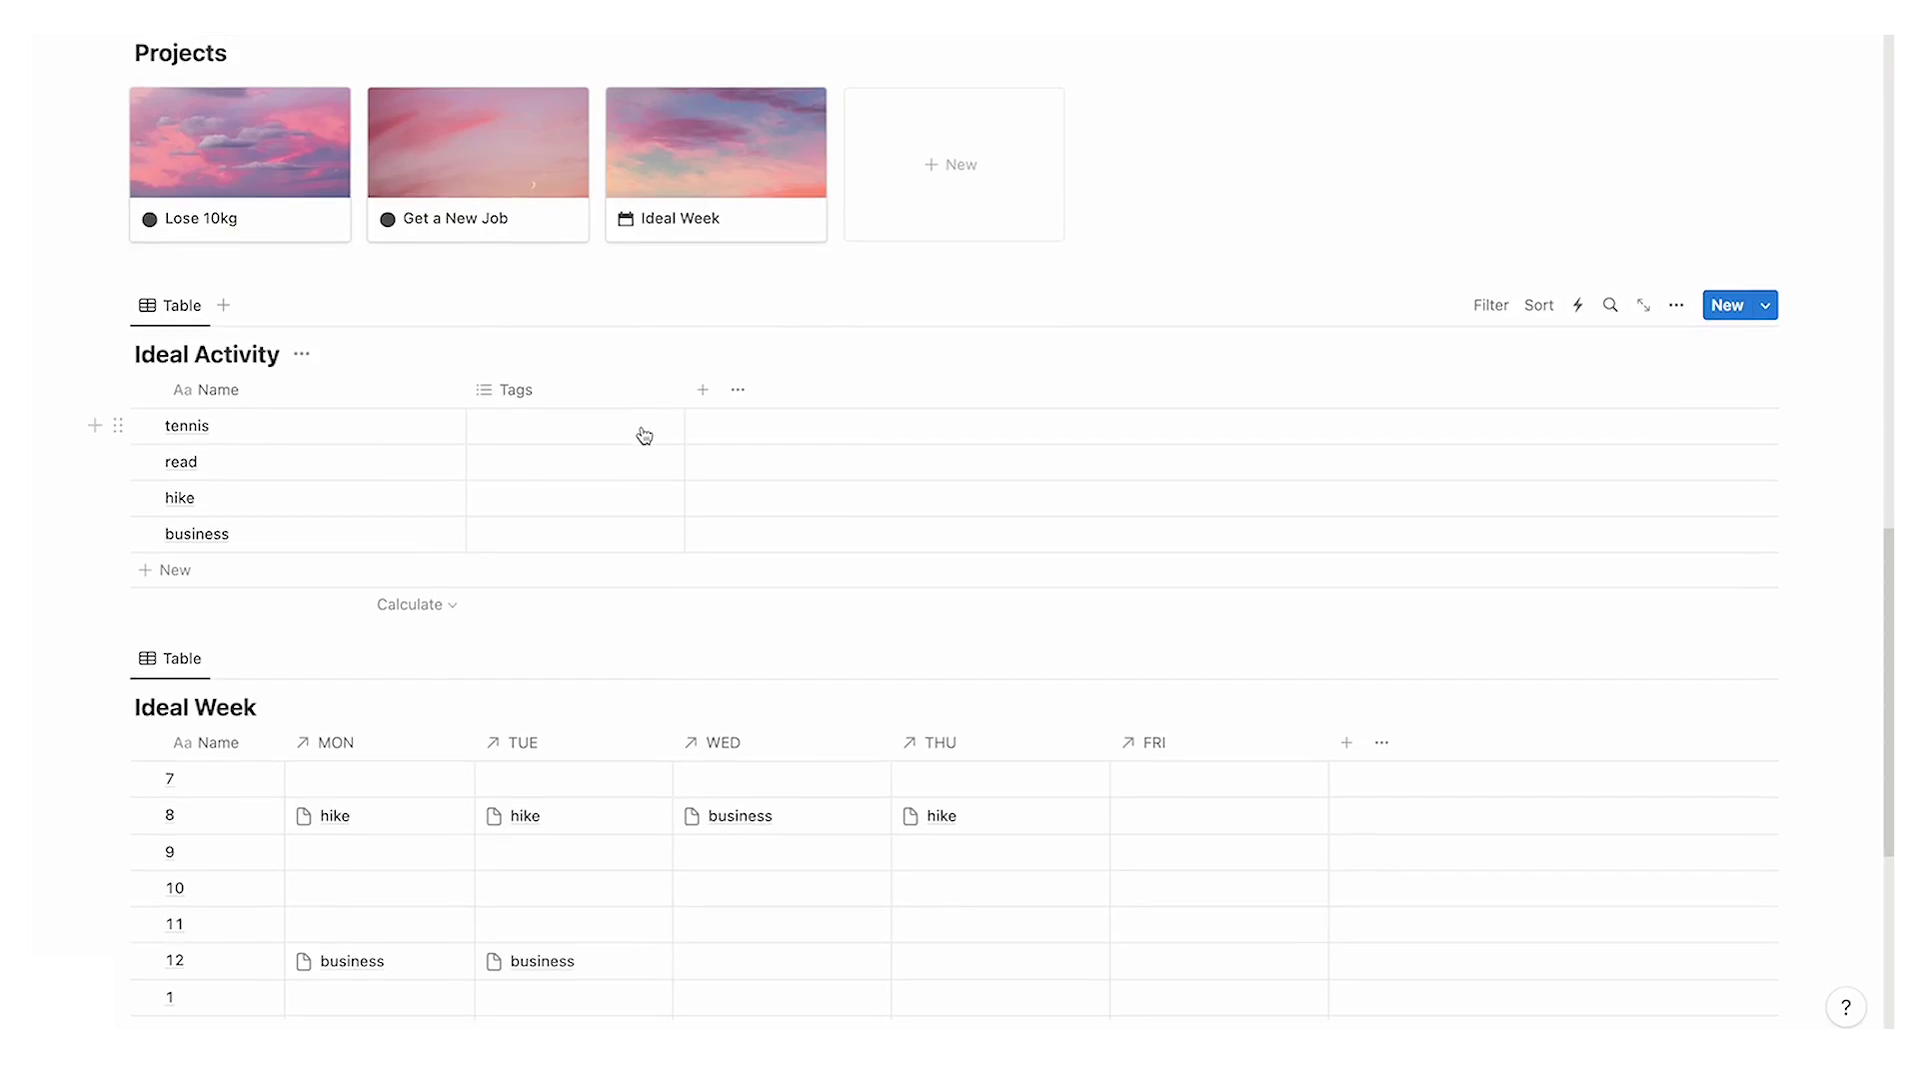
Step: Move the Ideal Activity and Ideal Week tables into the Ideal Week project page
scroll(644, 435, "up", 2)
left_click_drag(118, 441, 690, 317)
left_click_drag(105, 437, 700, 318)
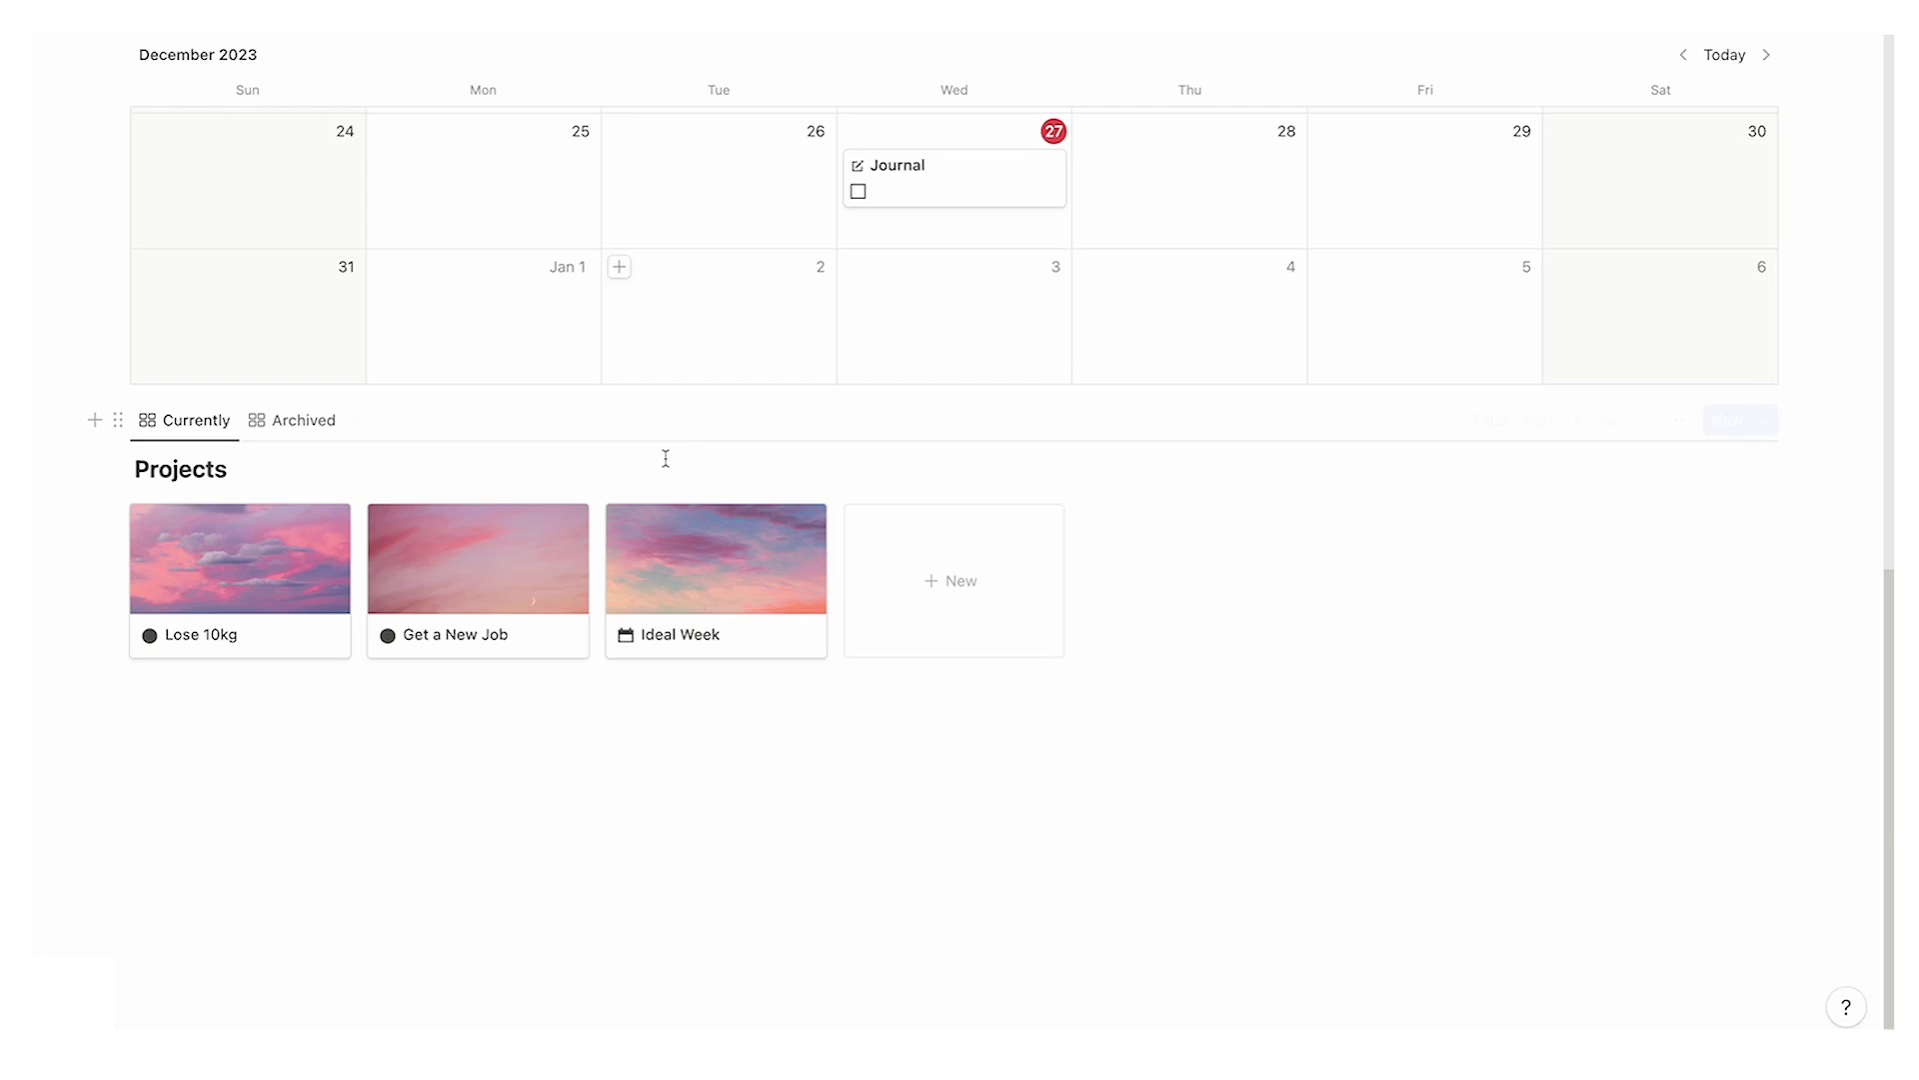
Step: Open the Ideal Week project as a full page
left_click(667, 568)
scroll(776, 419, "down", 2)
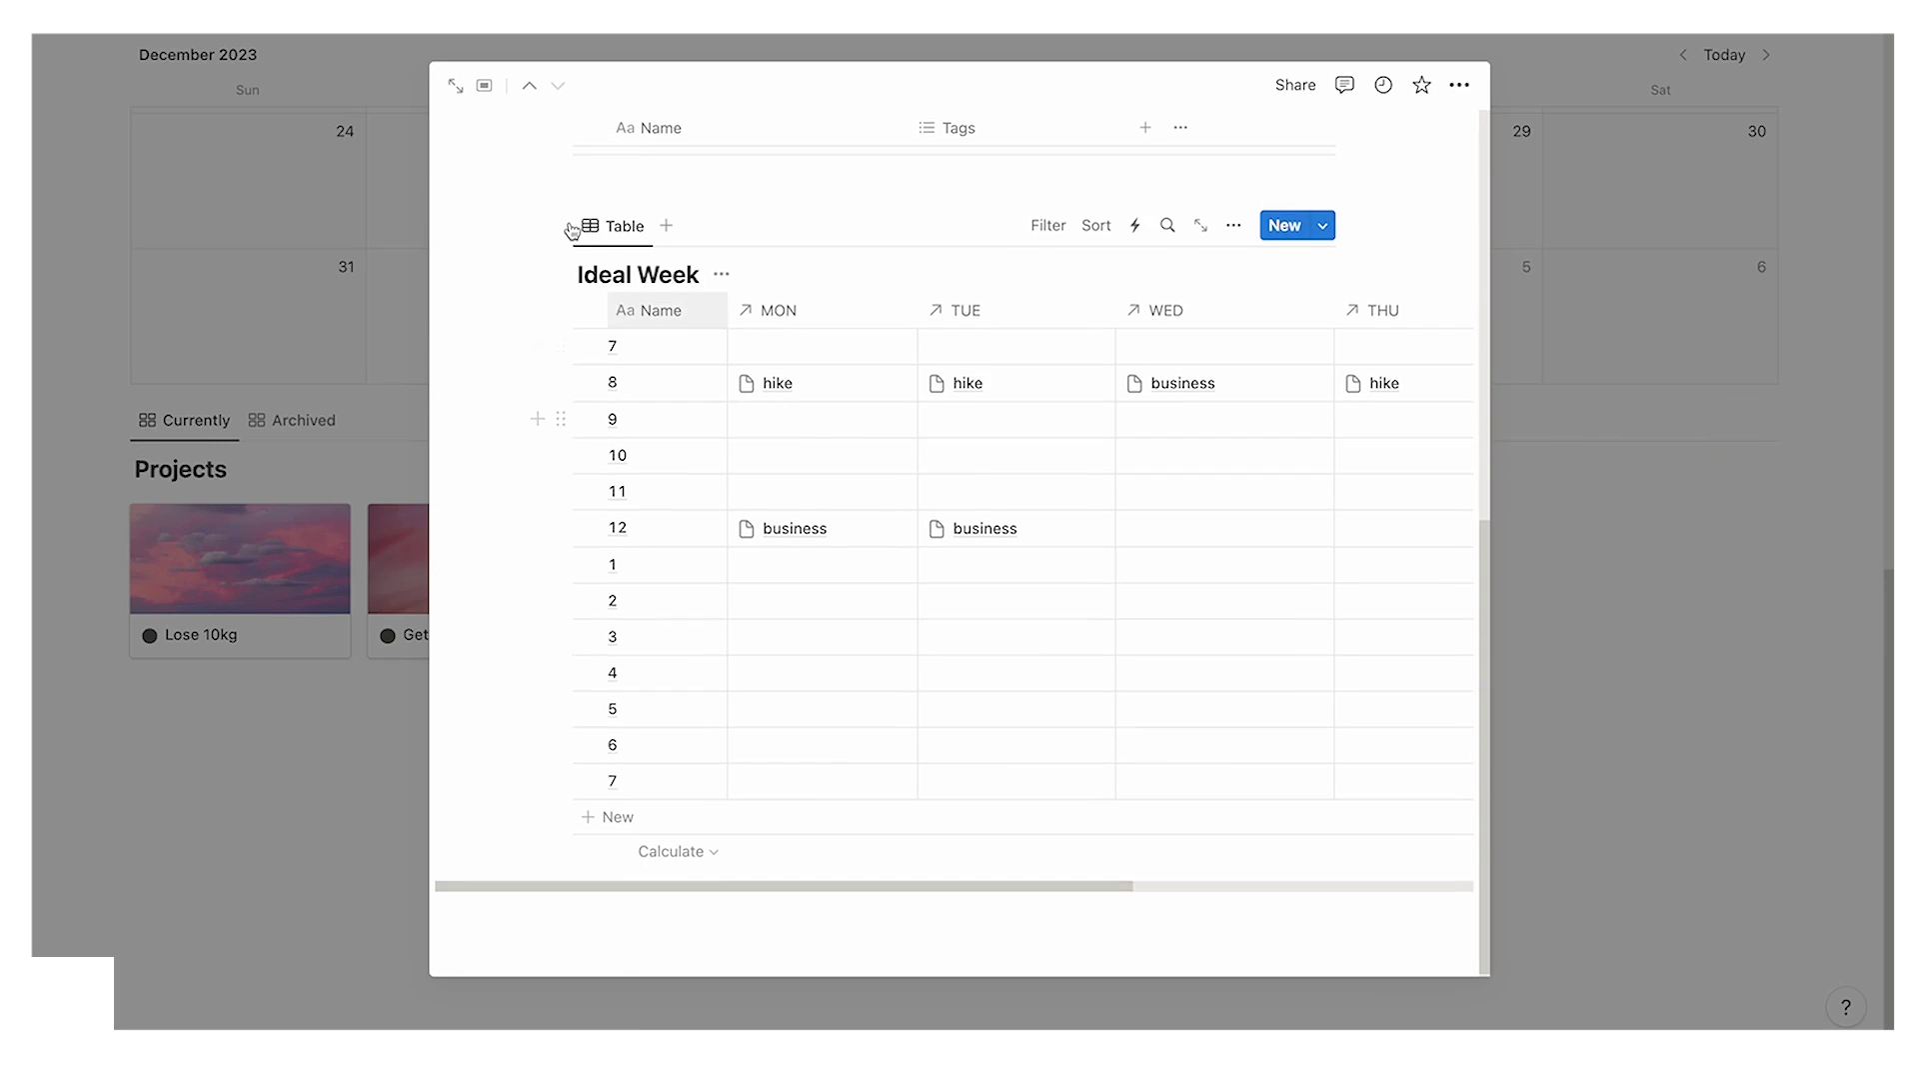
left_click(460, 92)
Step: Move the Ideal Week table above Ideal Activity and turn on full width for the page
scroll(638, 236, "down", 10)
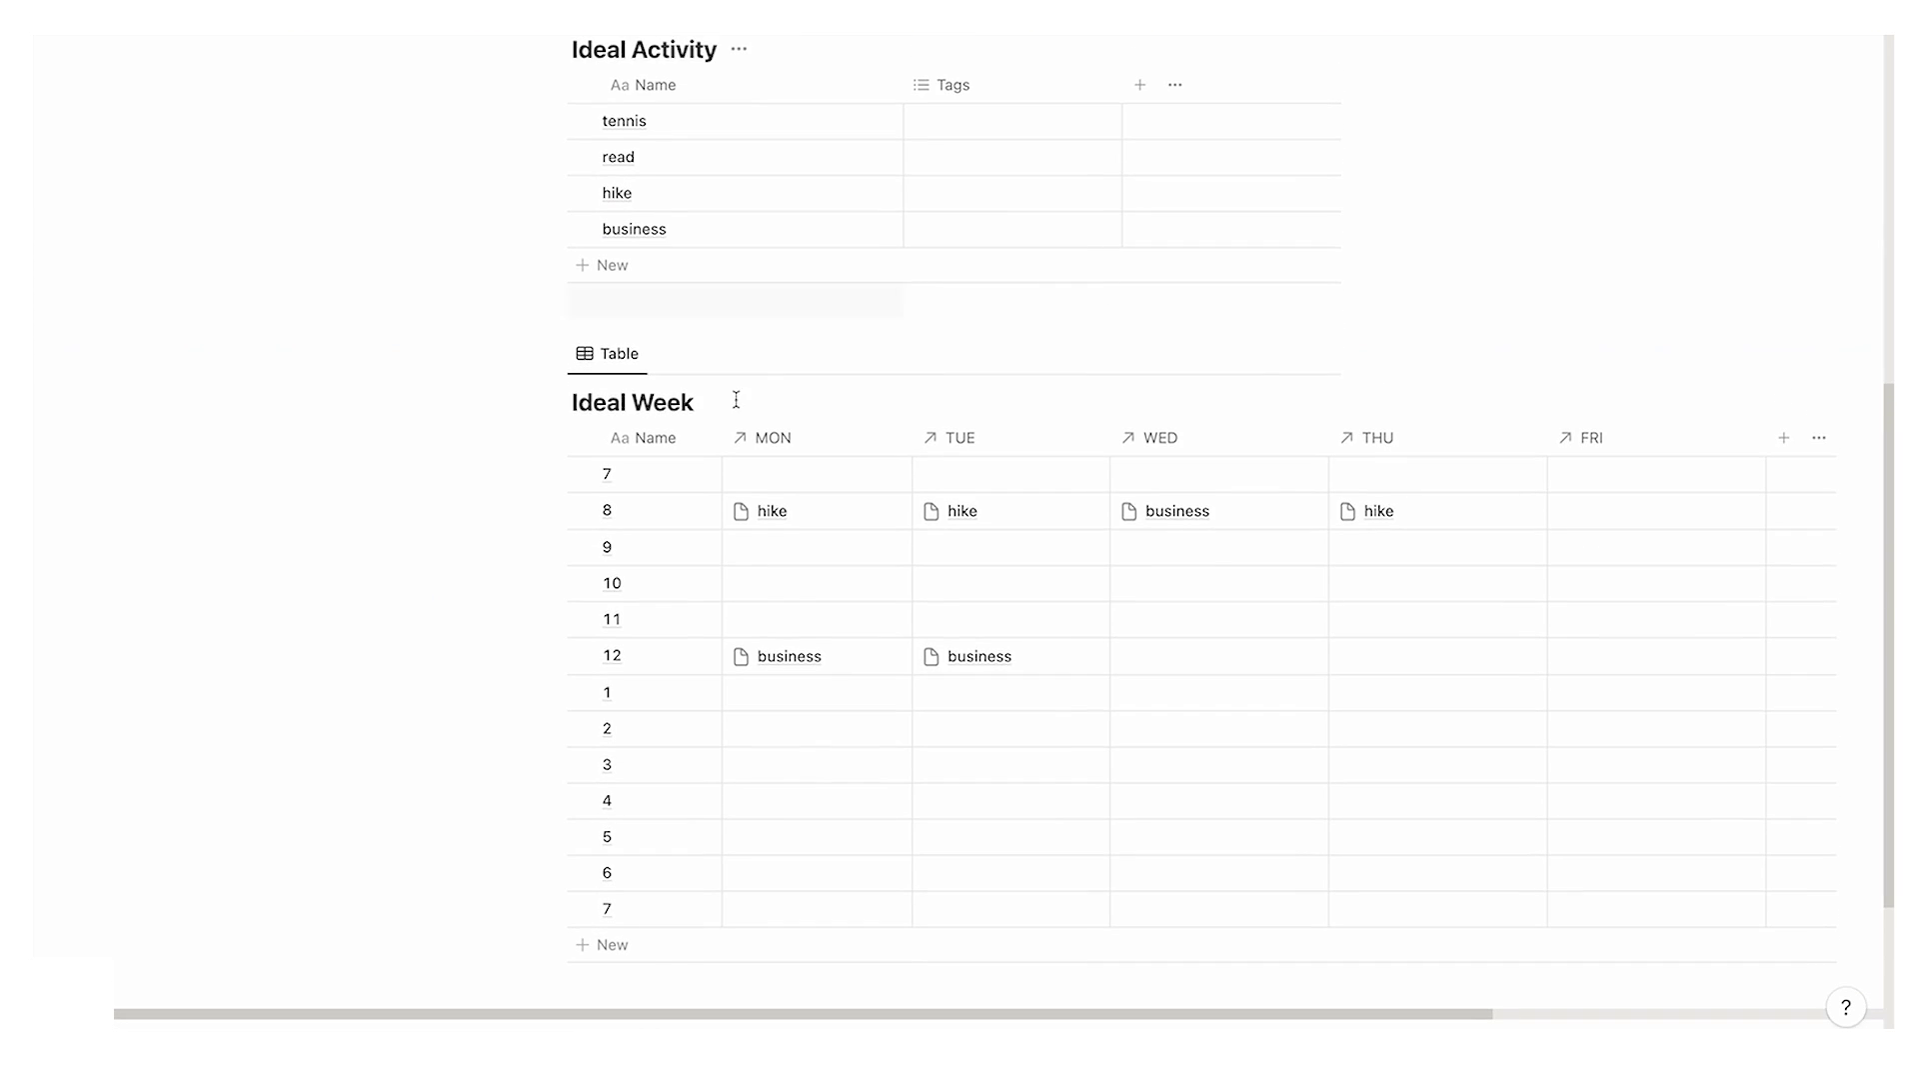
scroll(634, 459, "up", 5)
left_click_drag(553, 802, 603, 463)
left_click(1842, 84)
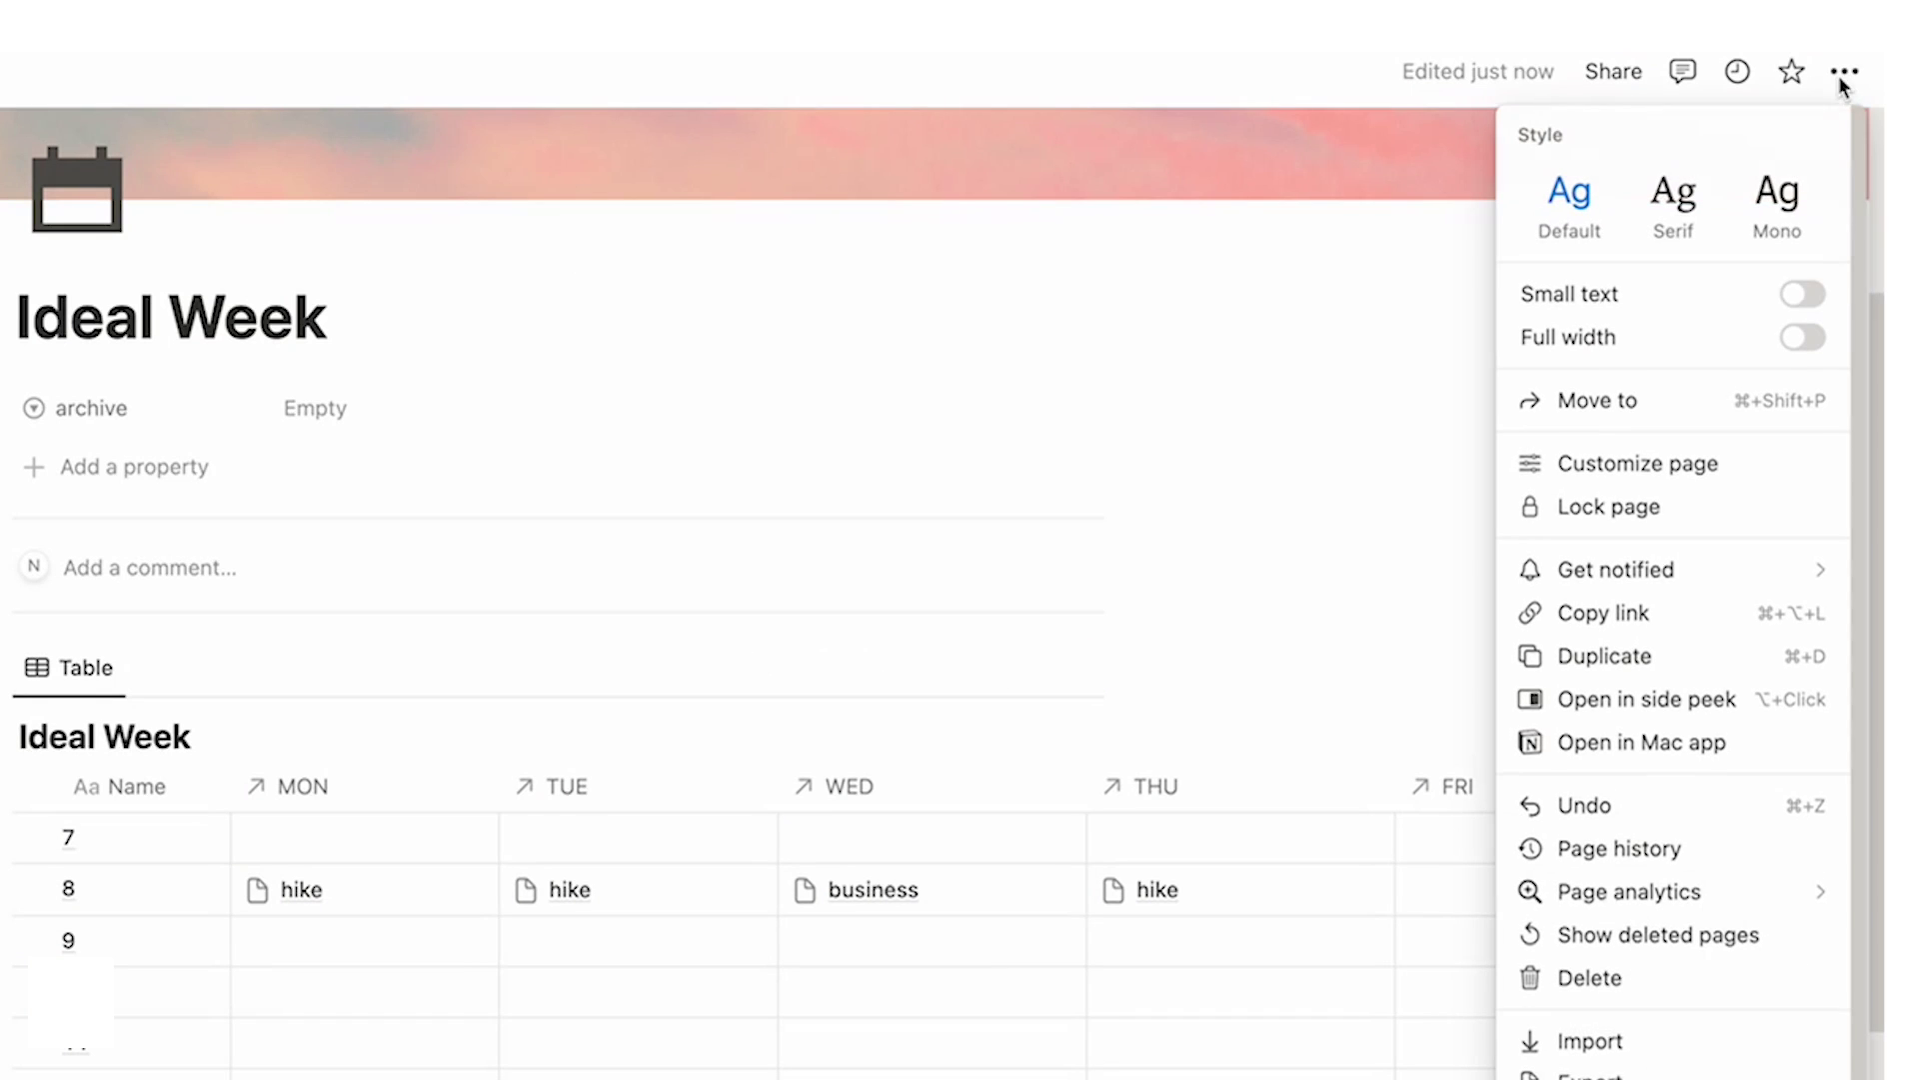
left_click(1802, 336)
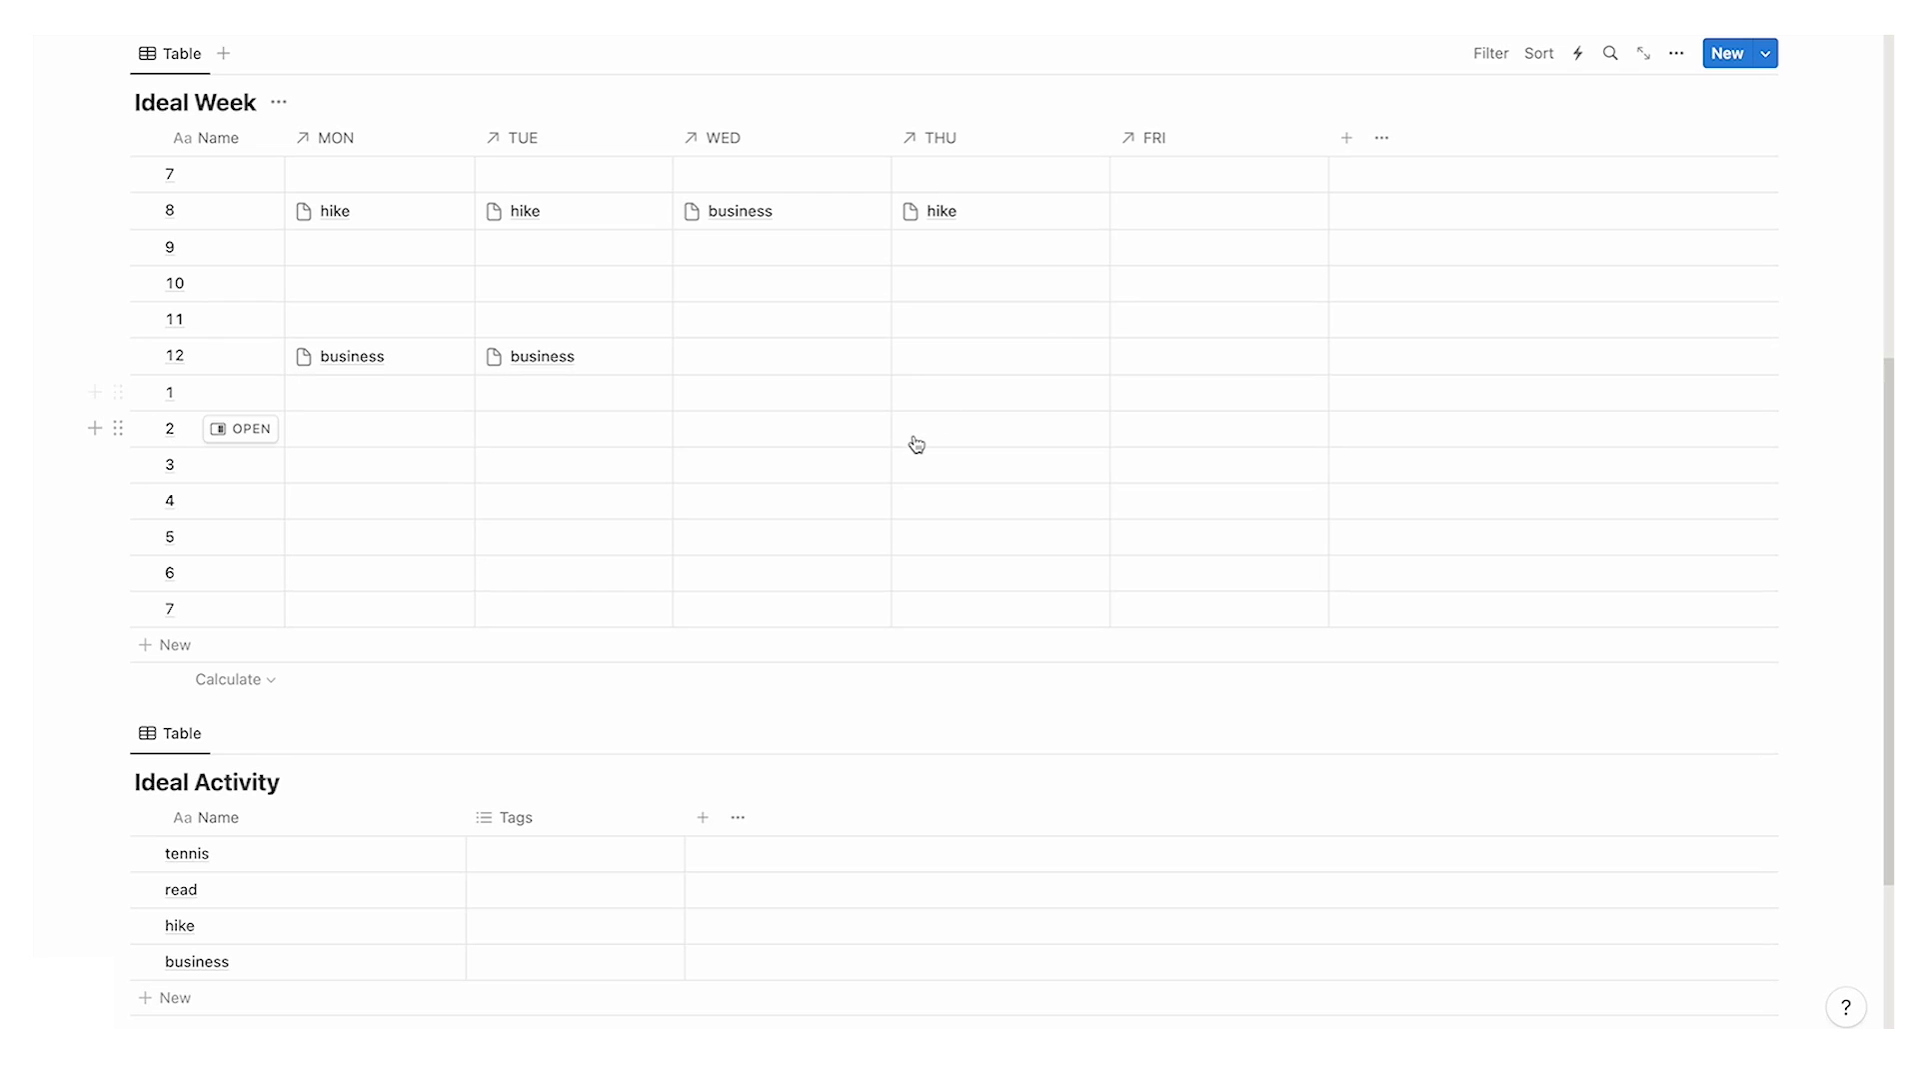
Step: Clear the linked activities from the MON to THU cells of Ideal Week, from the 8 row through the 4 row
left_click_drag(1047, 488, 377, 223)
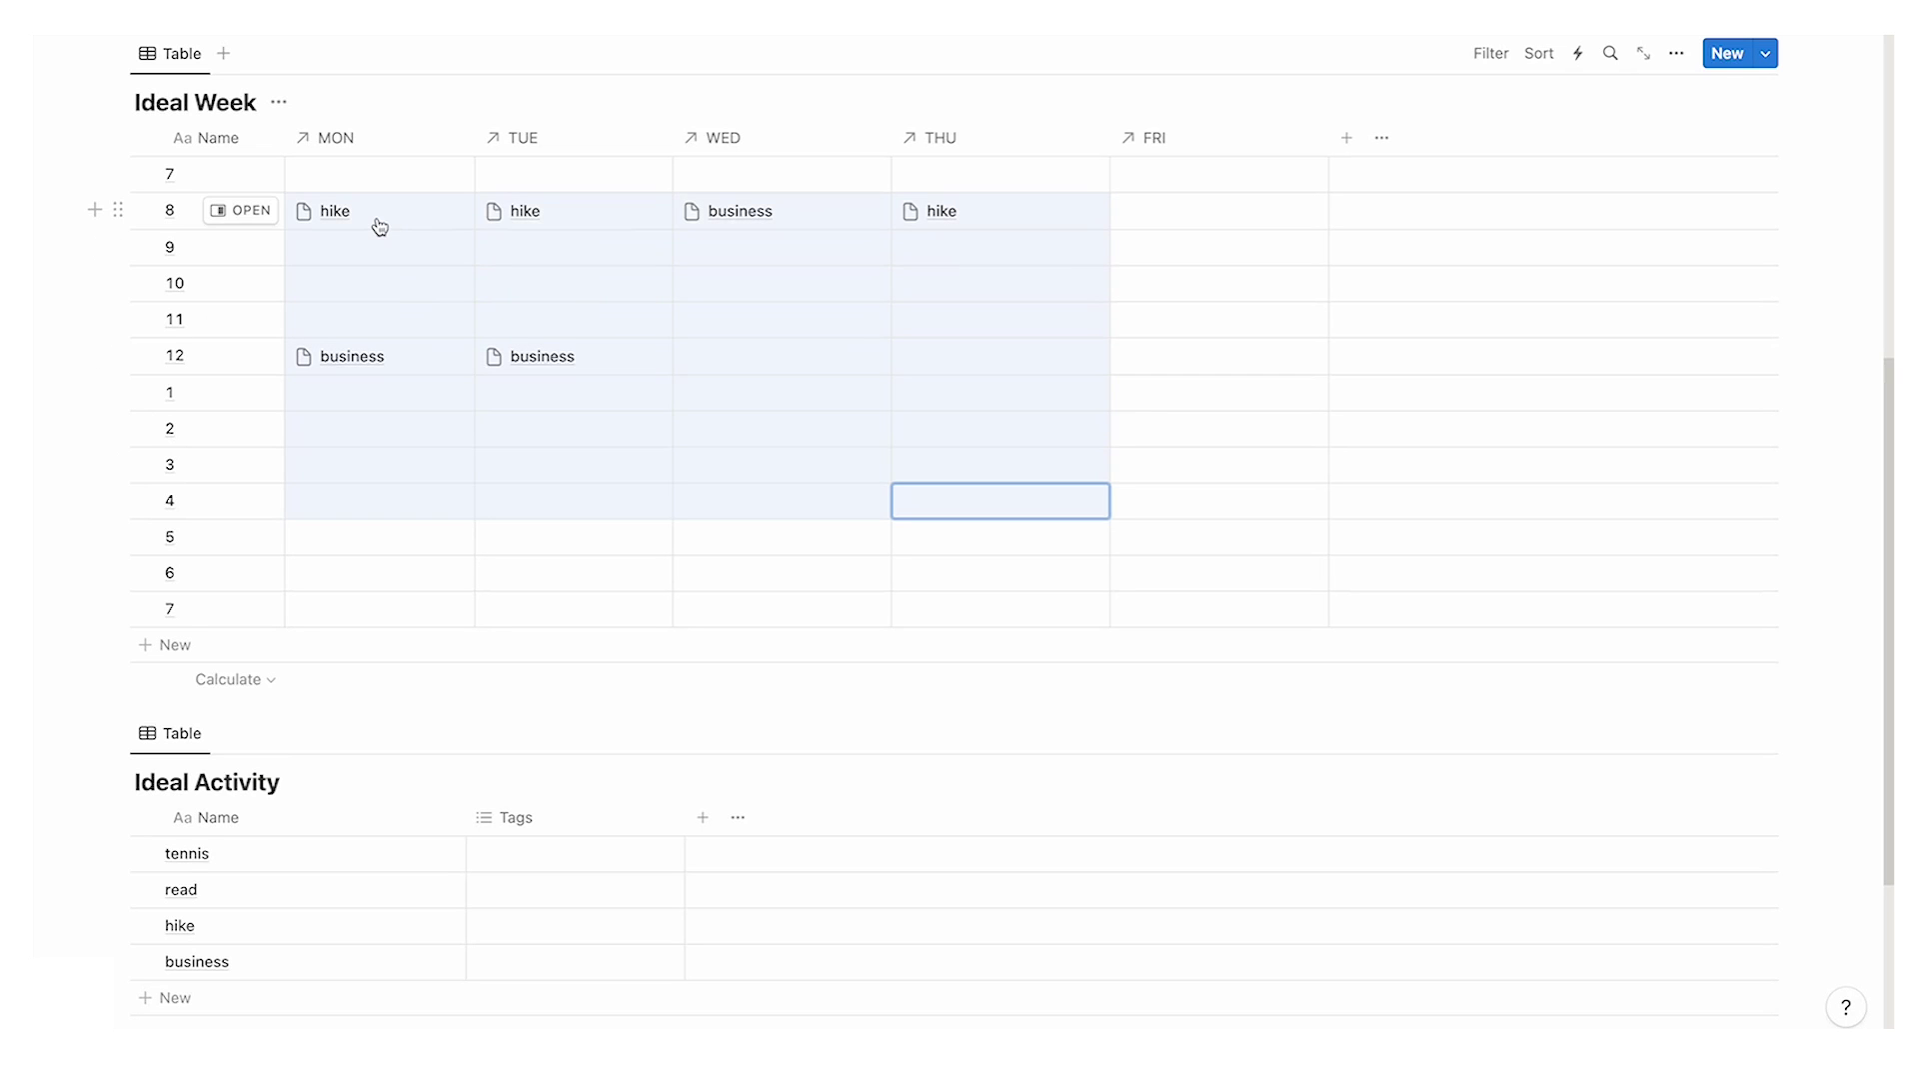
key("Delete")
scroll(441, 257, "up", 5)
scroll(490, 223, "down", 2)
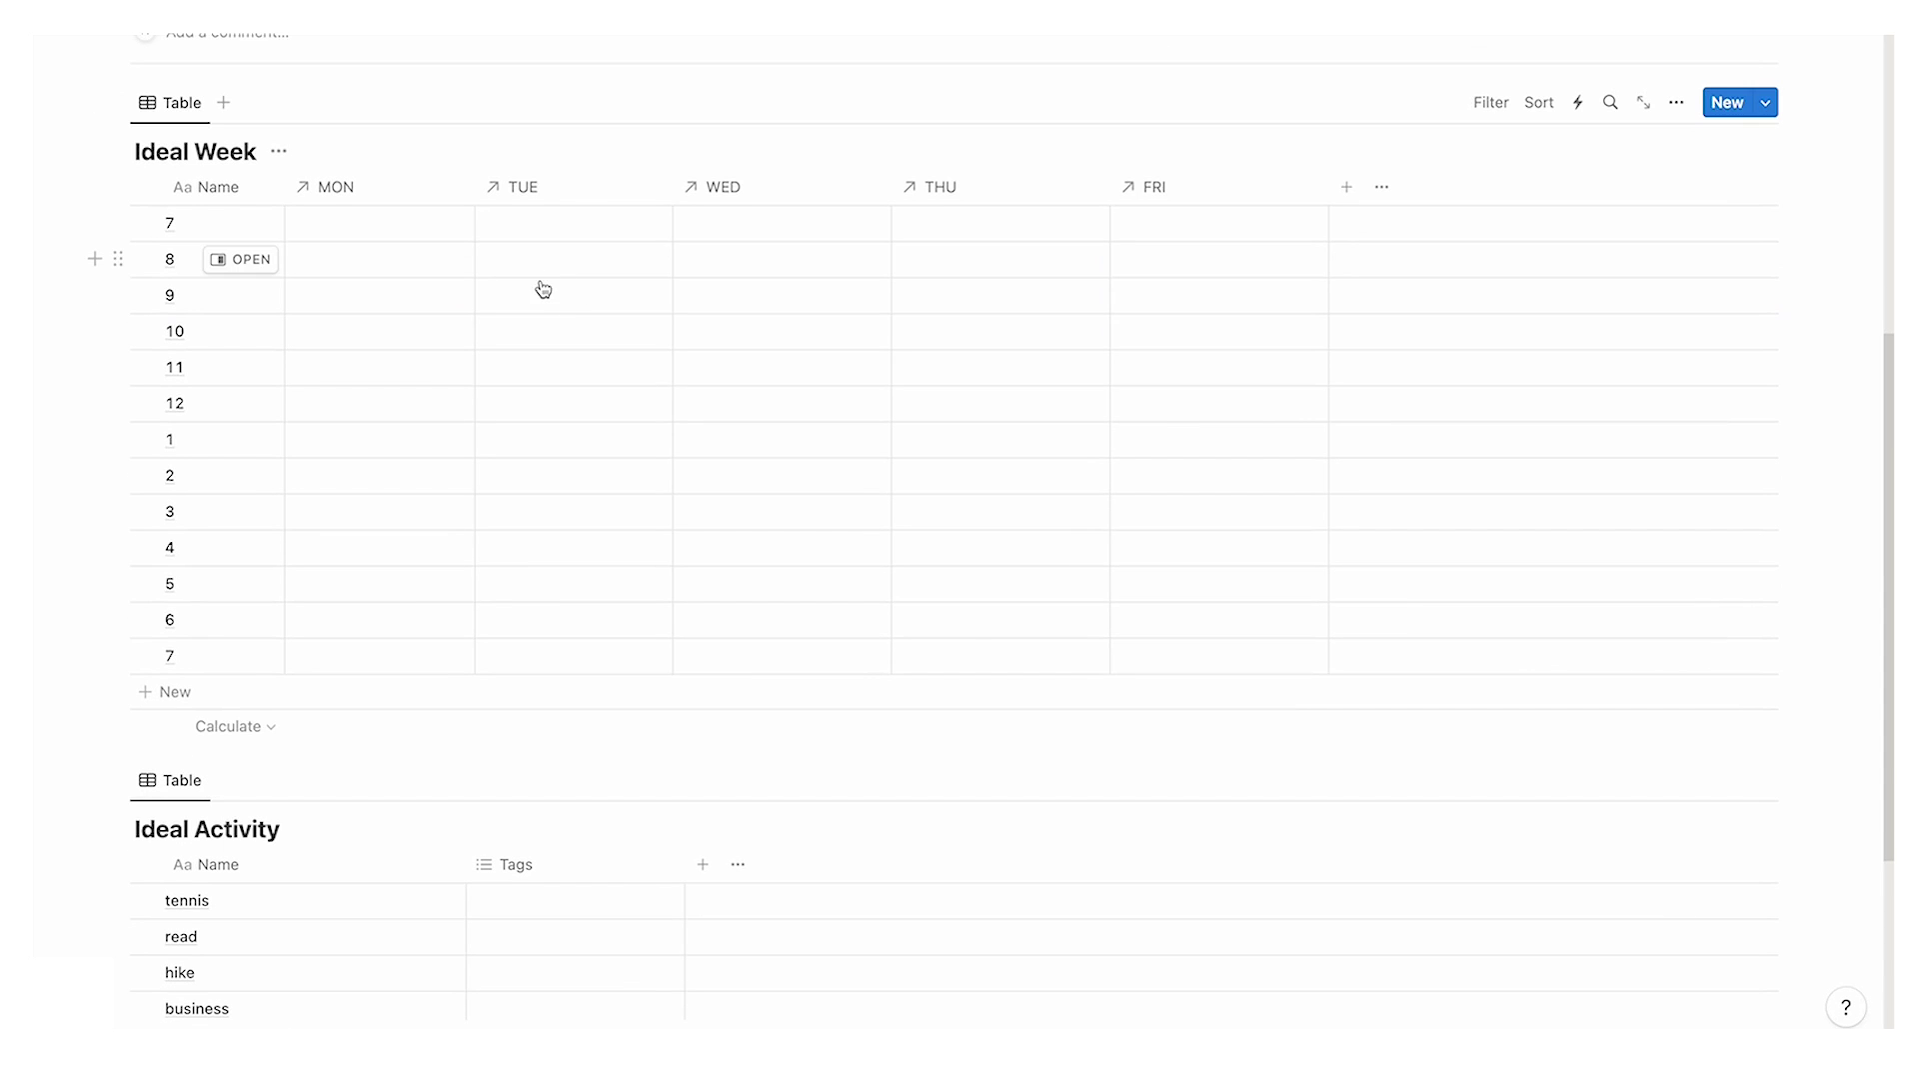
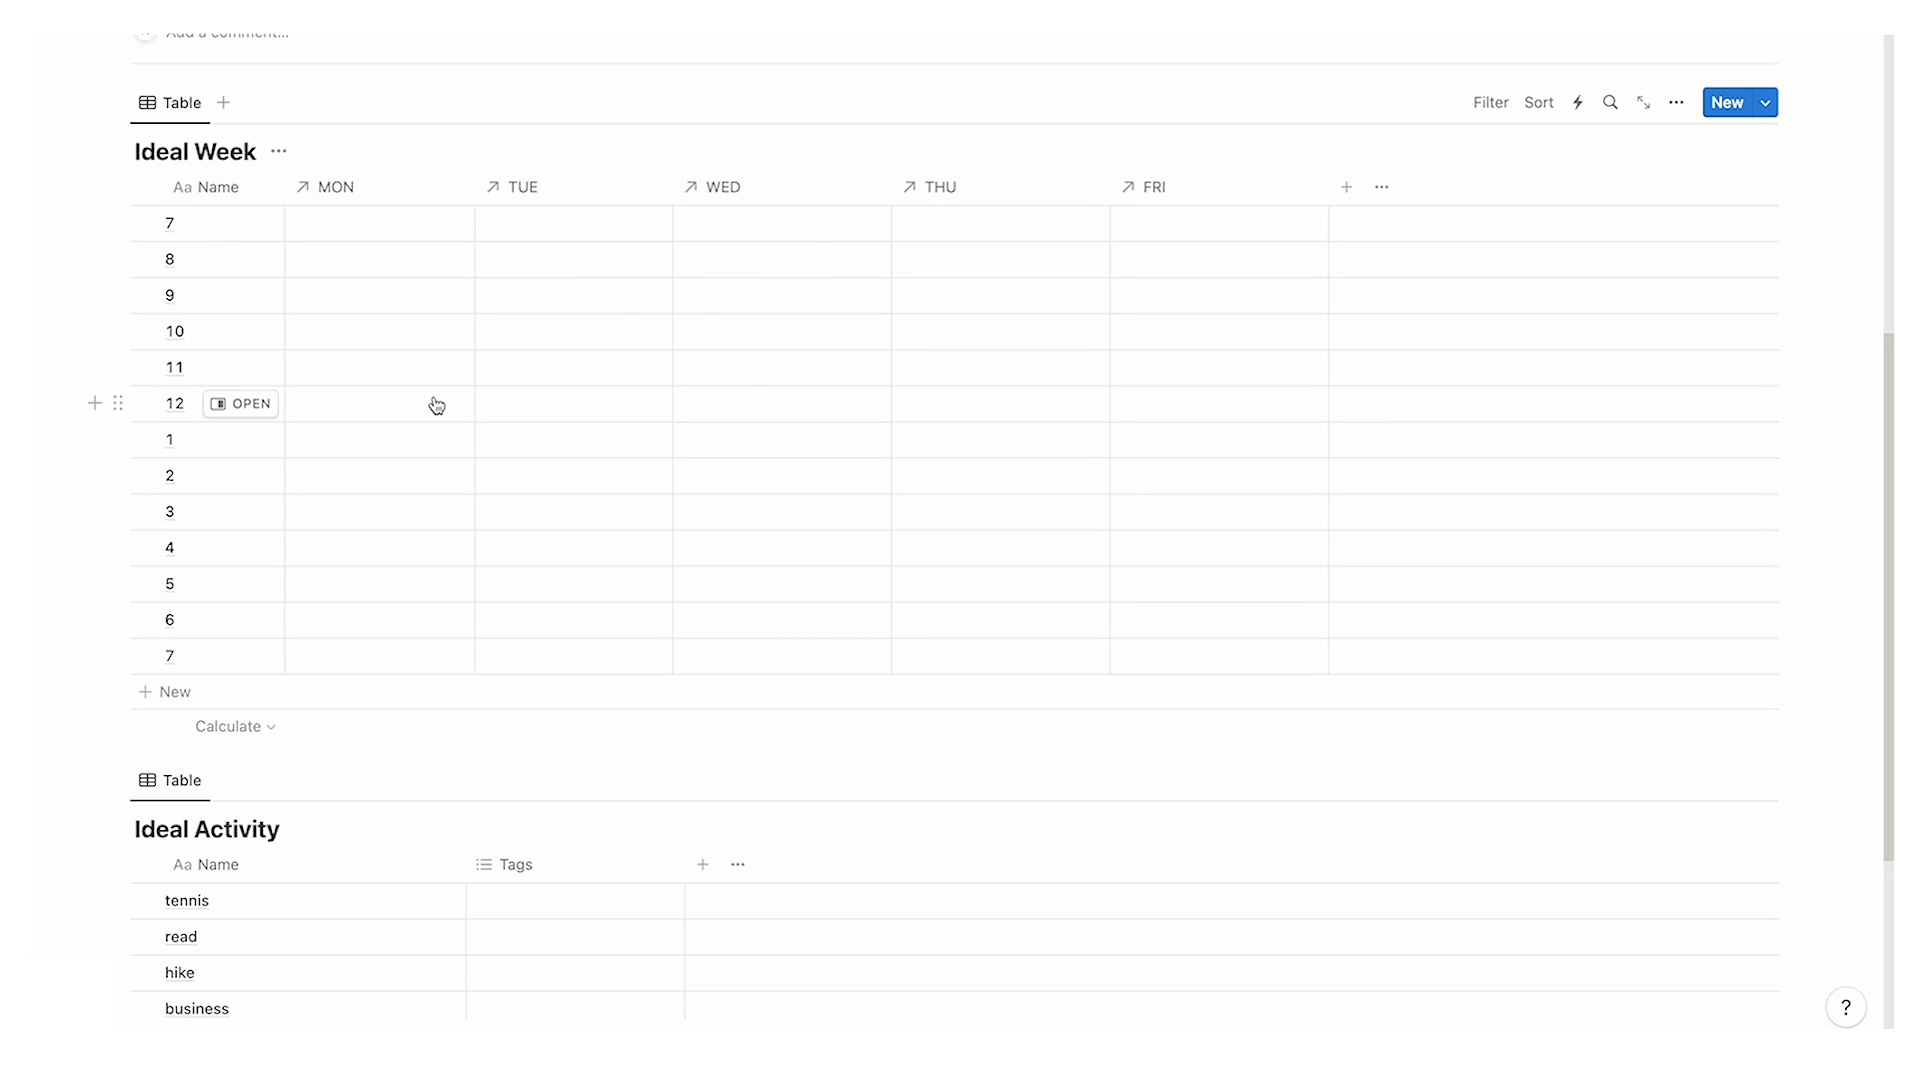
Step: Add a toggle named Ideal Week 1 above the Ideal Activity table and move the Ideal Week table into it
scroll(452, 403, "down", 2)
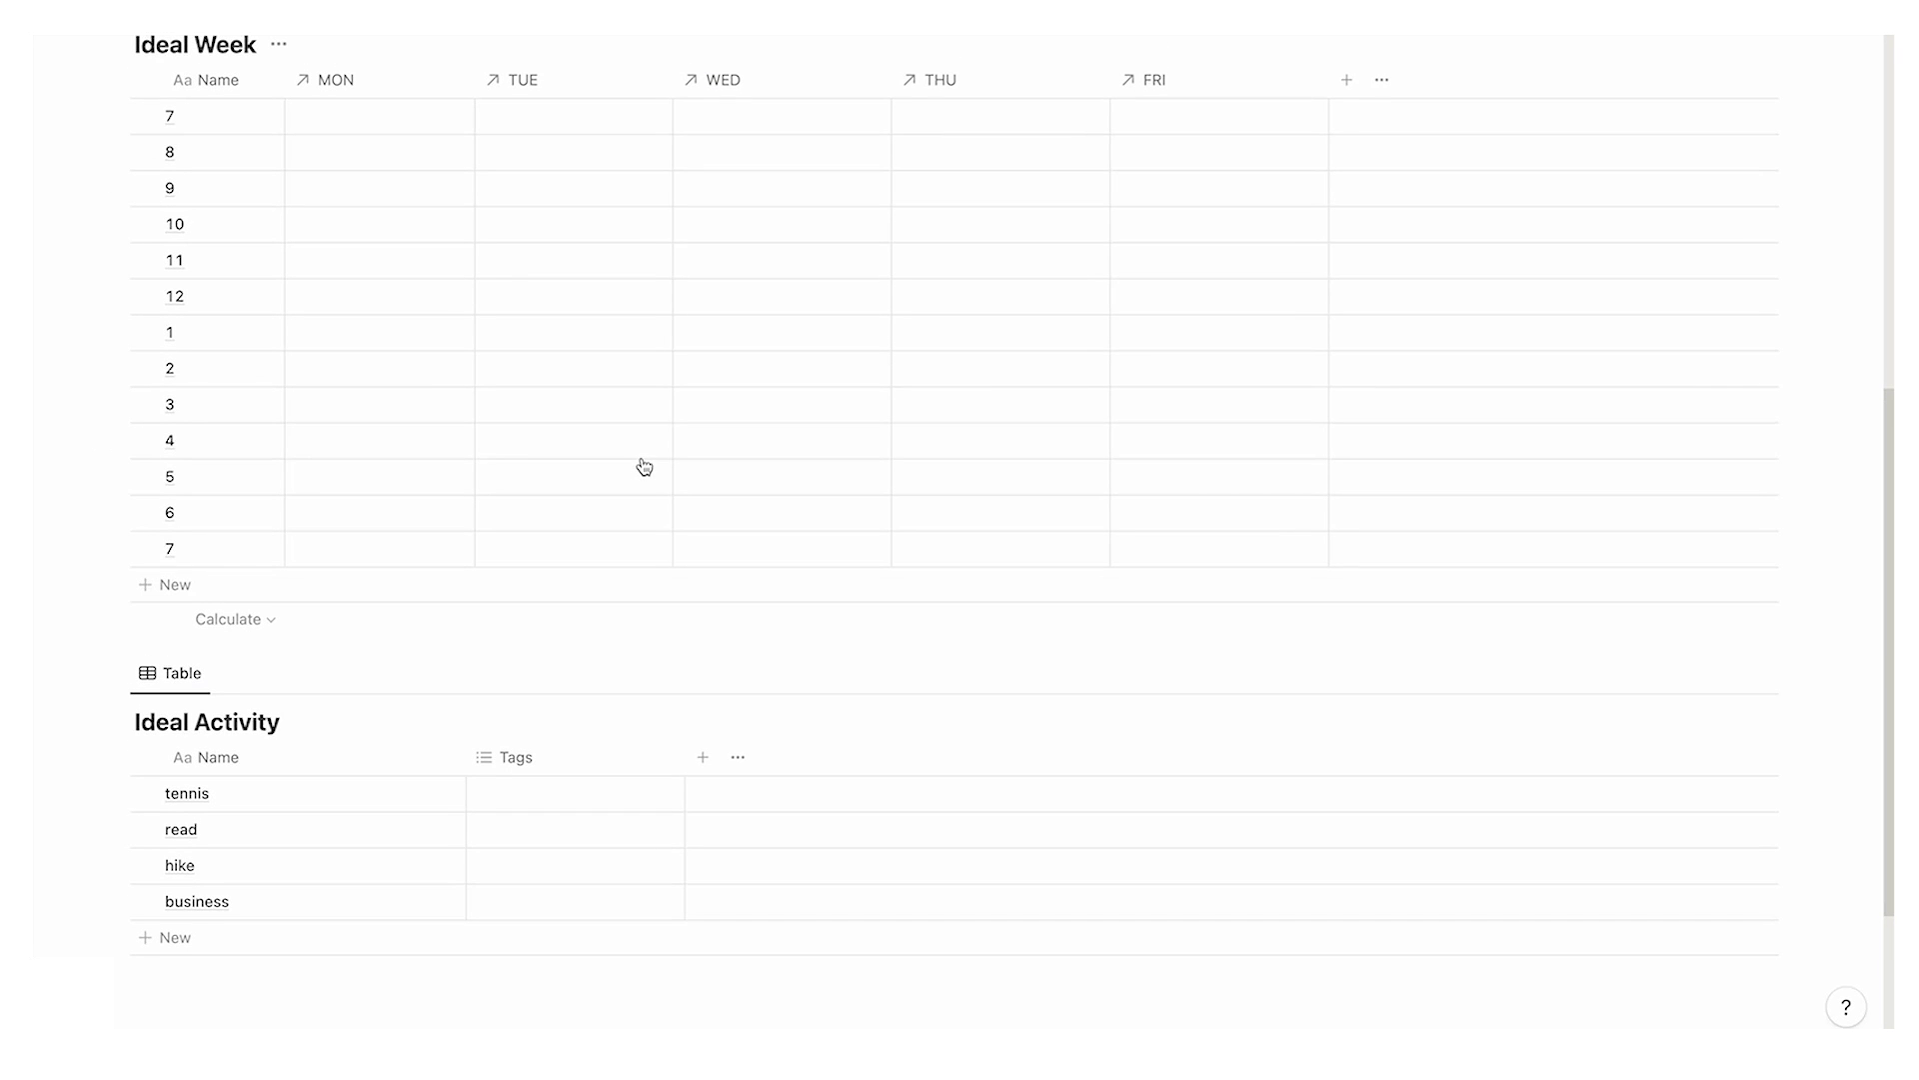
scroll(644, 458, "up", 2)
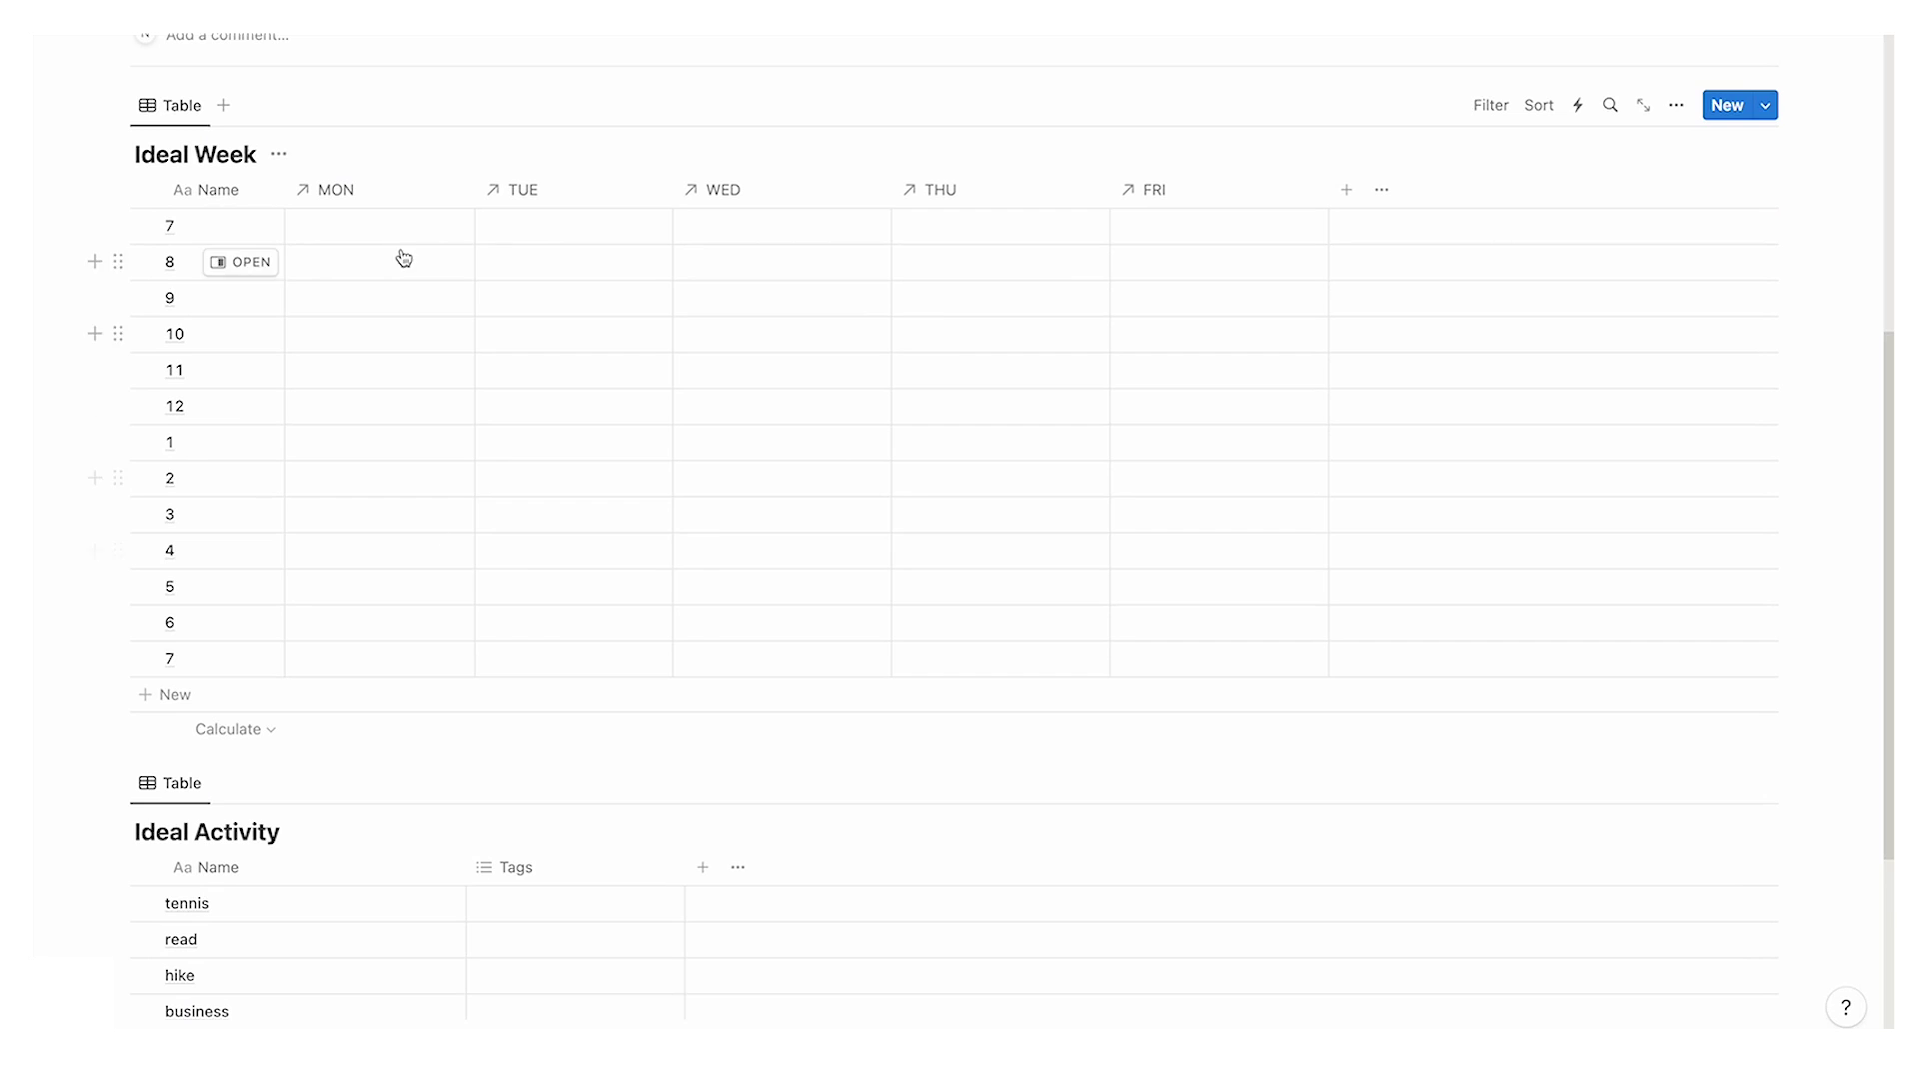
scroll(361, 401, "down", 4)
scroll(309, 423, "up", 5)
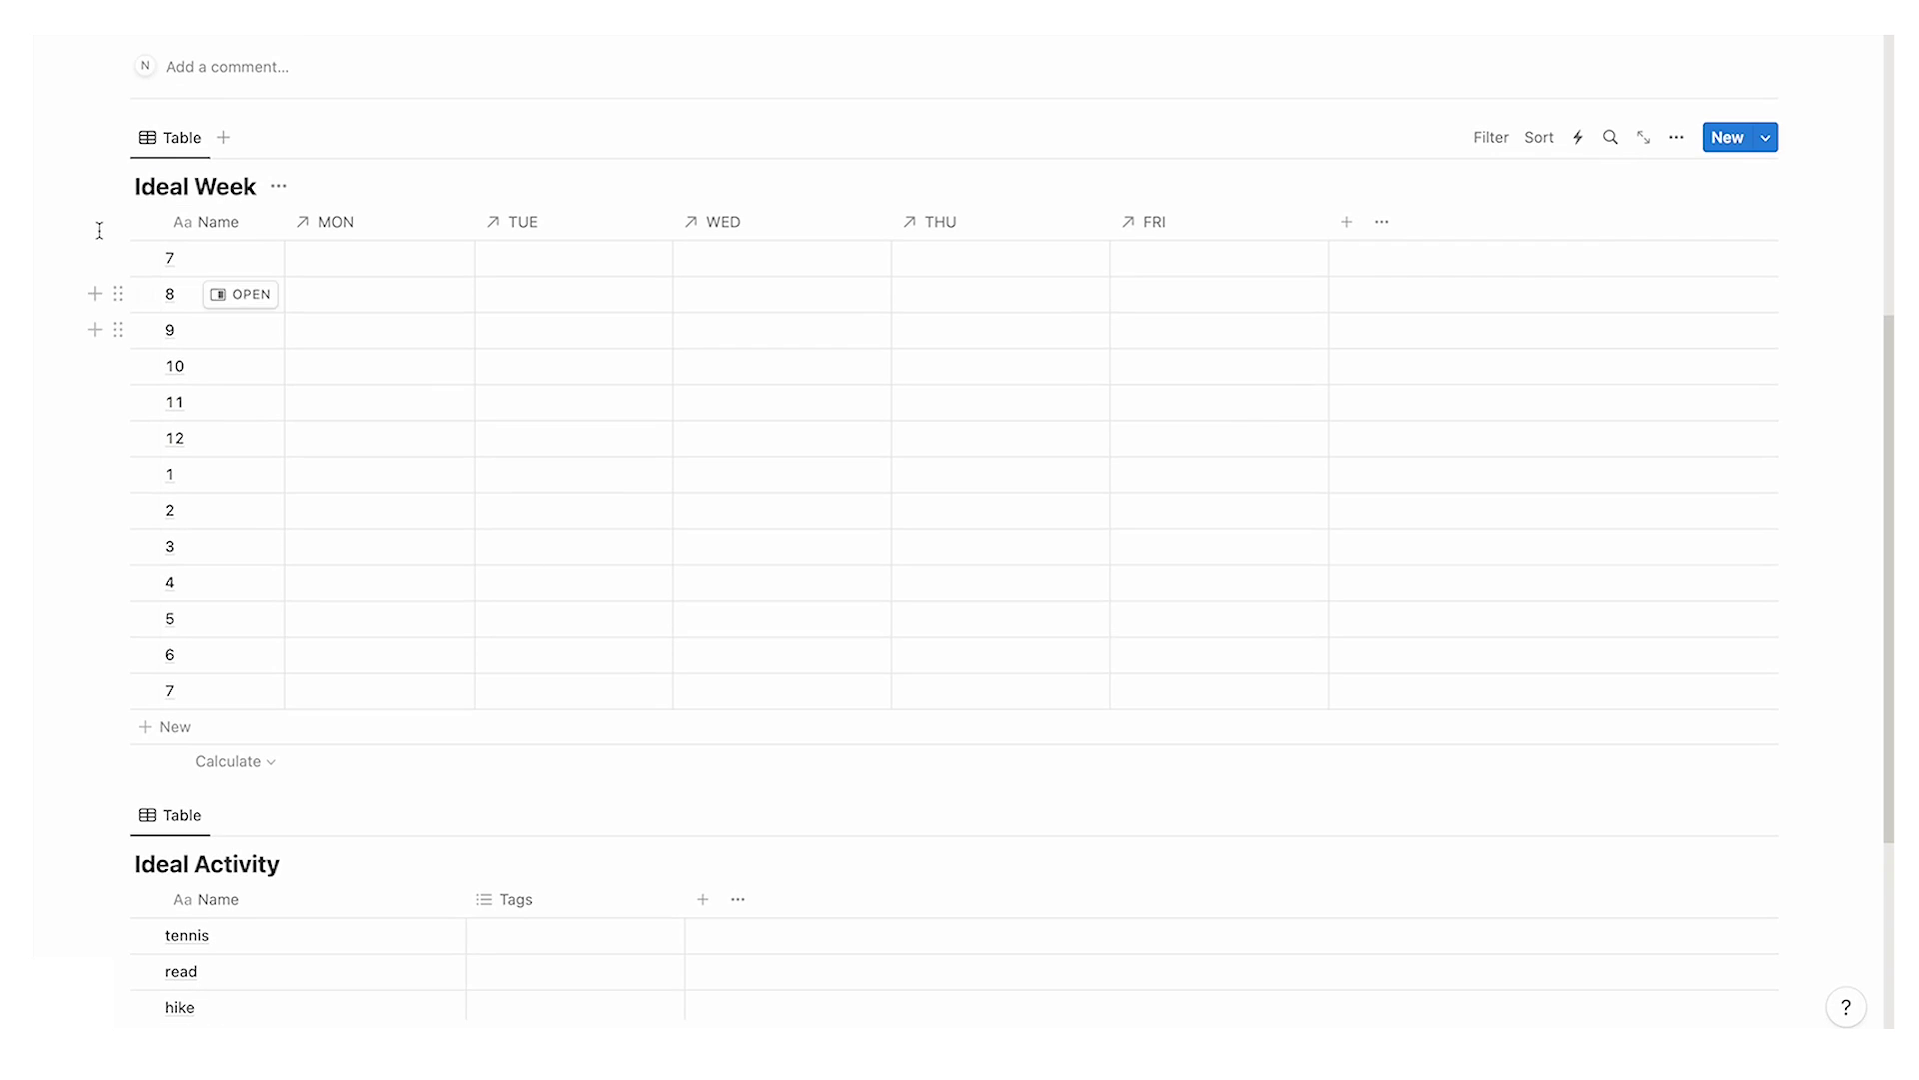
left_click(93, 139)
left_click(396, 820)
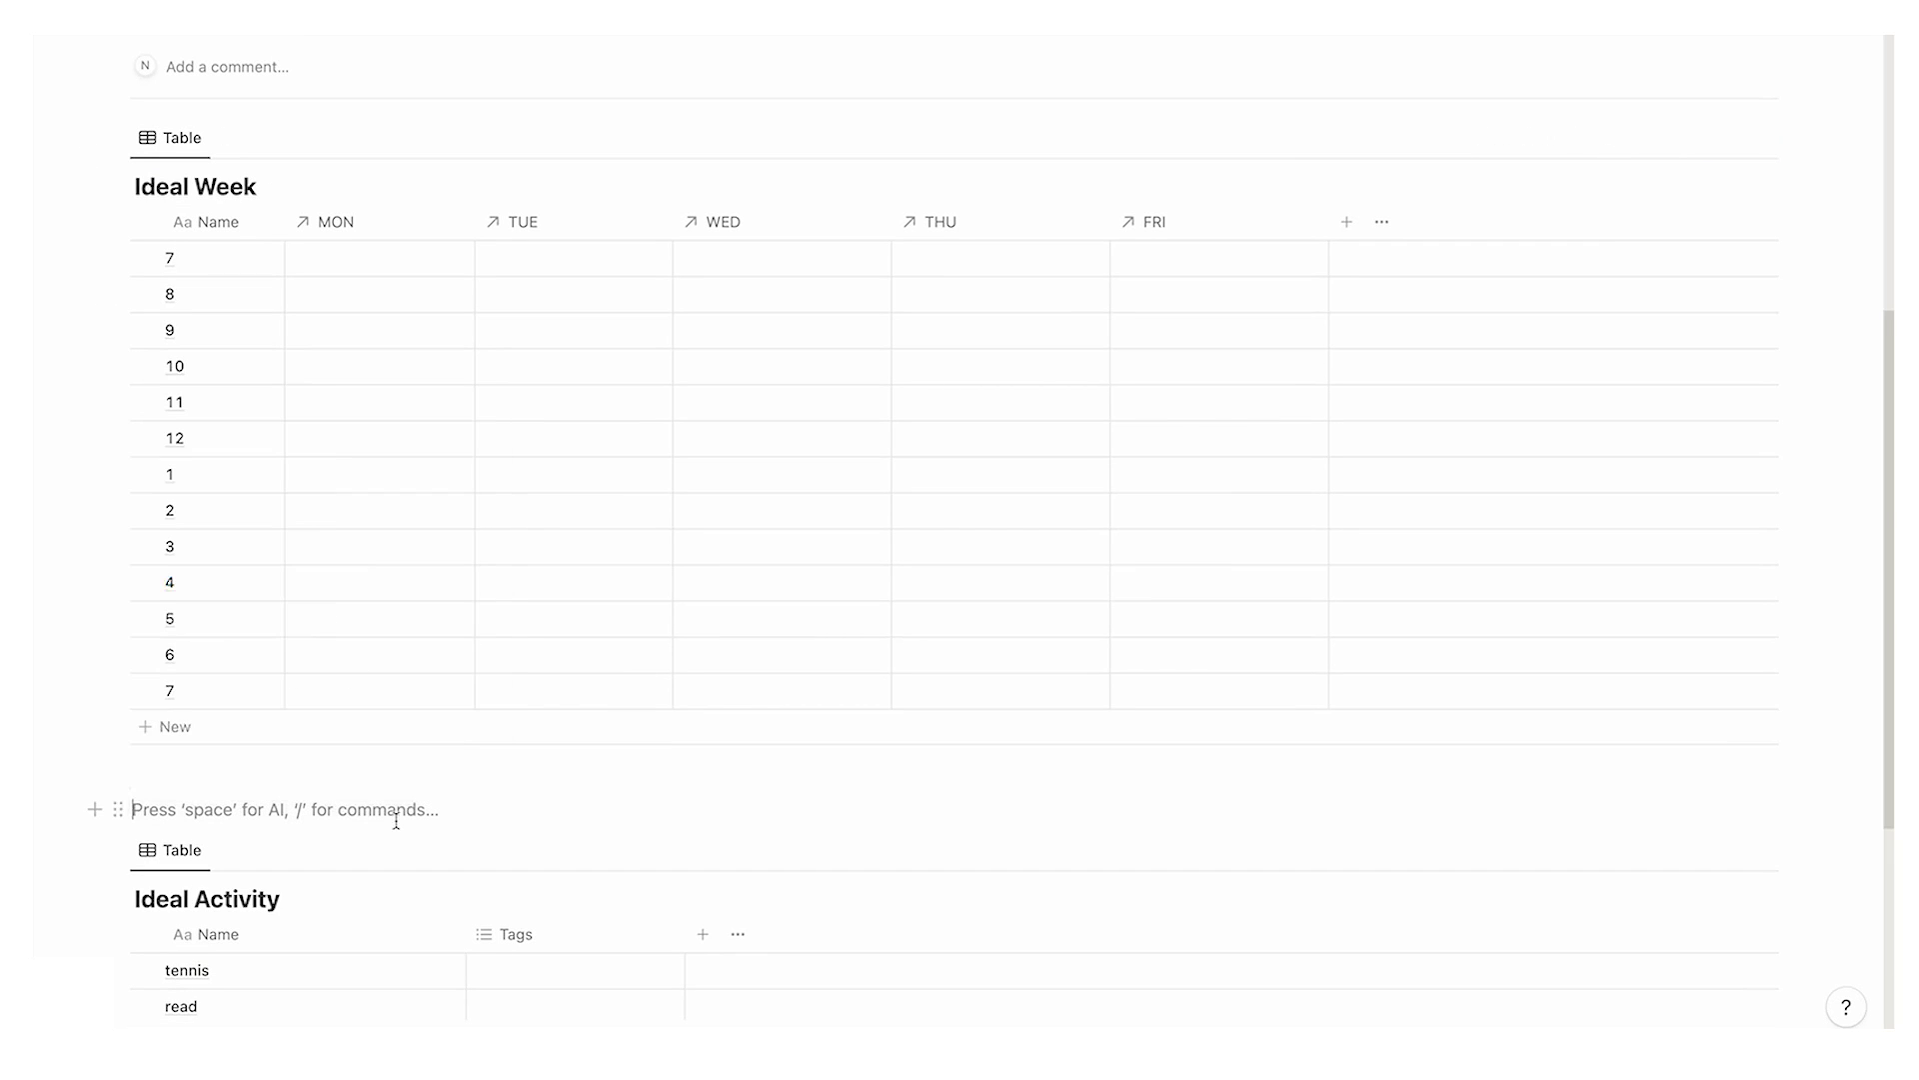
type("> ")
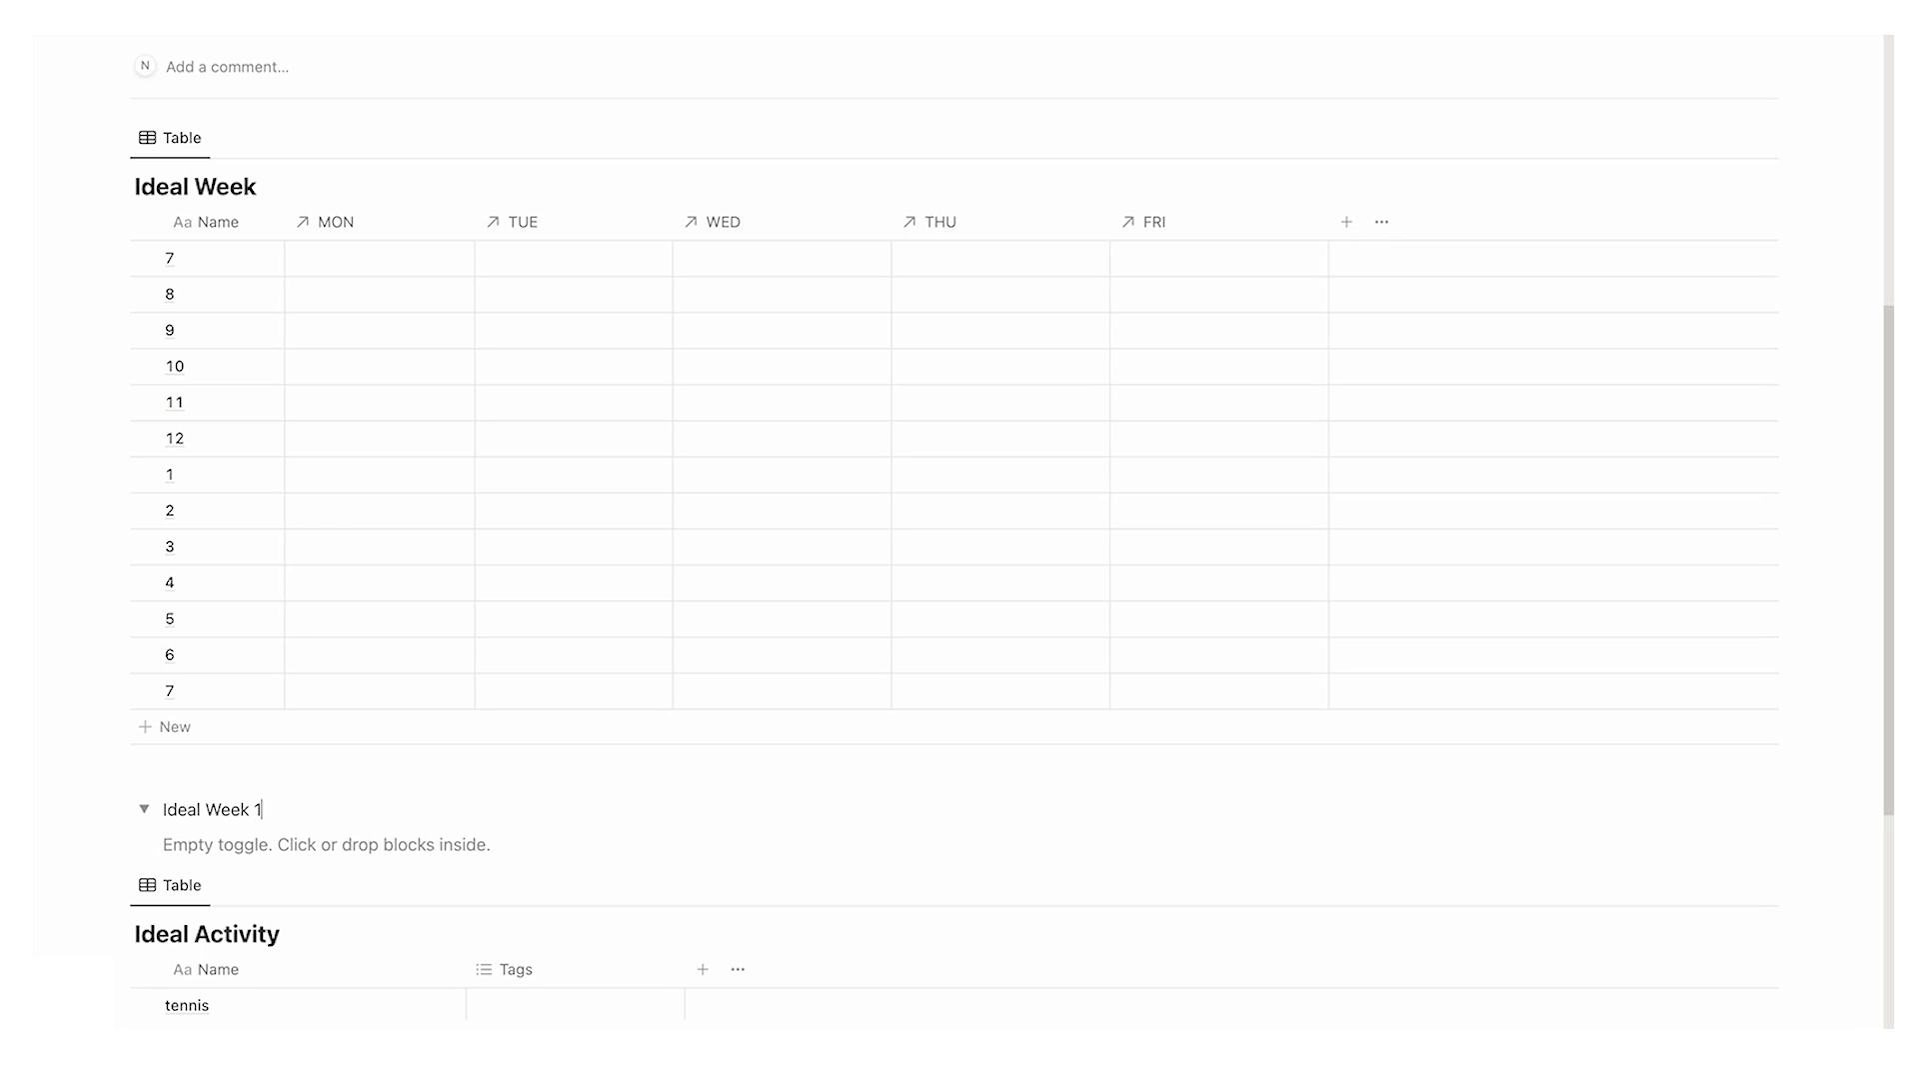
type("Ideal Week 1")
left_click_drag(110, 137, 196, 845)
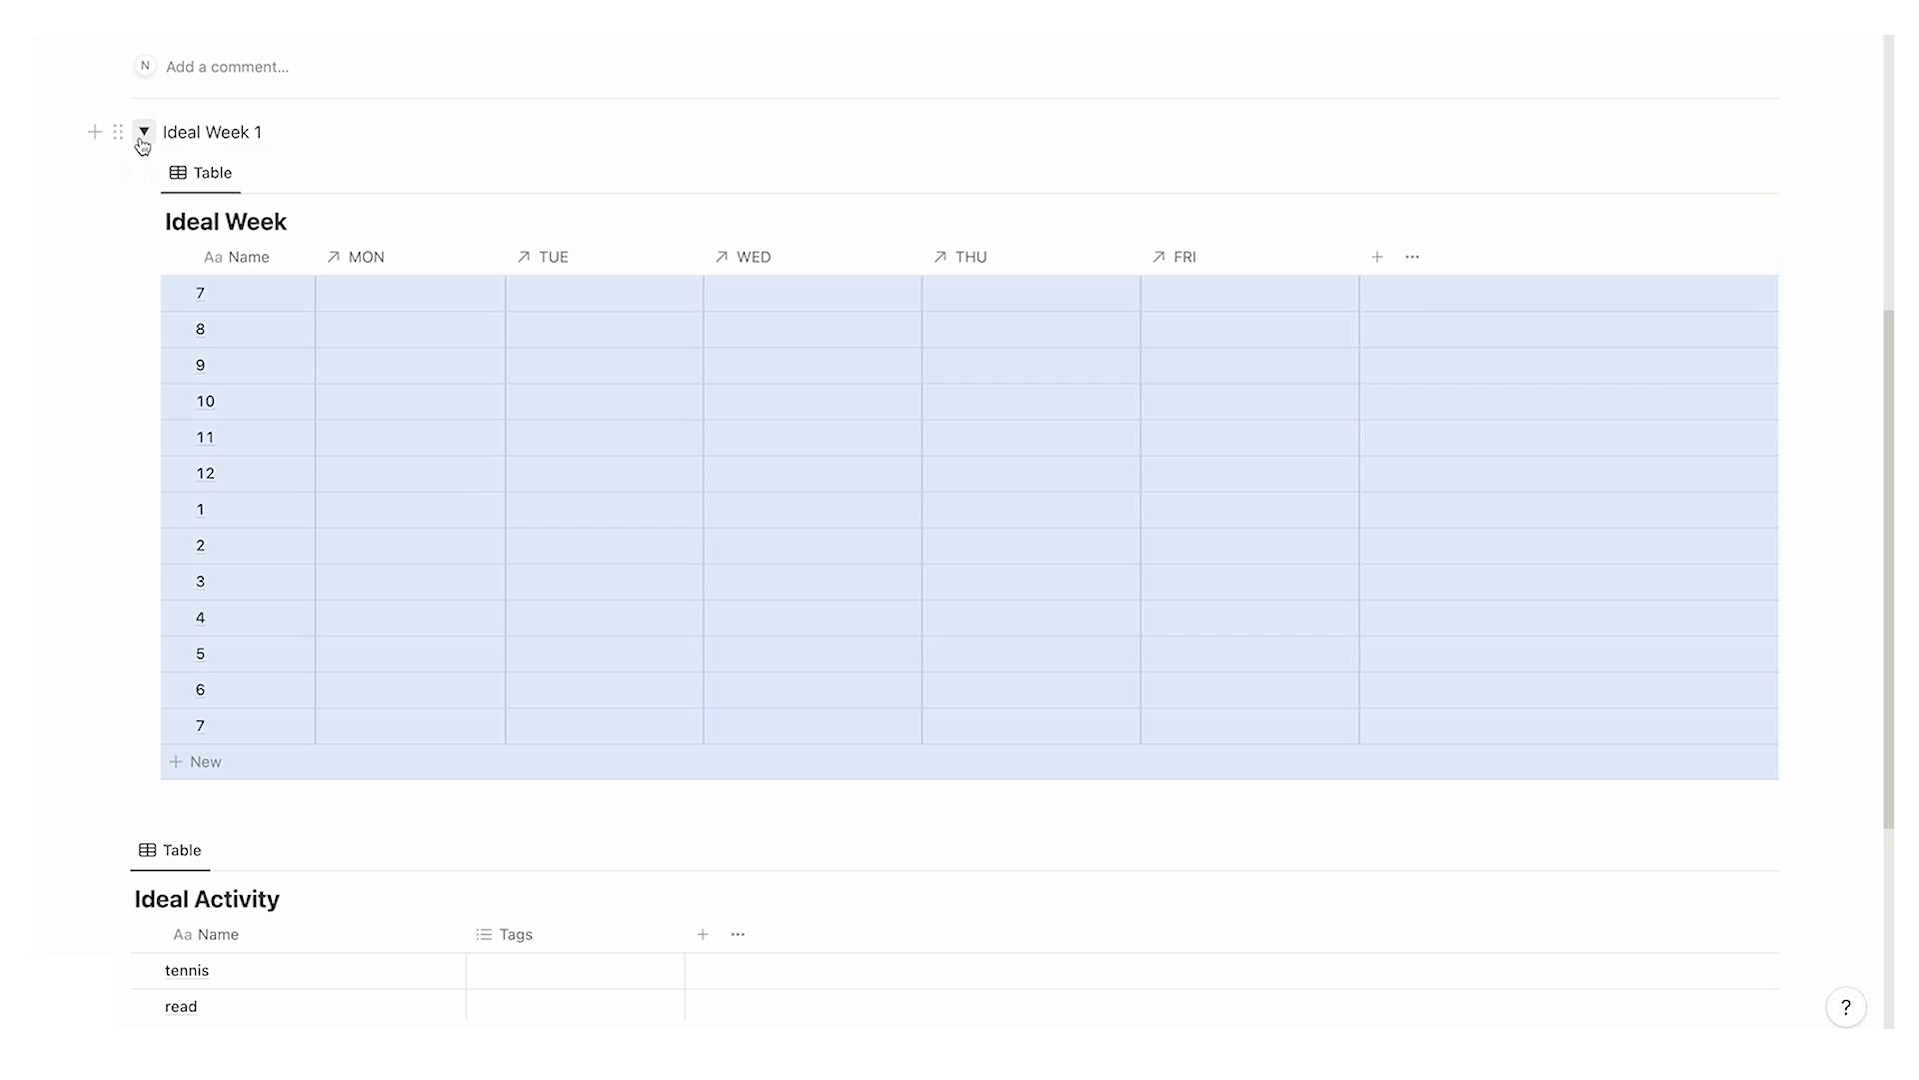
Step: Collapse the Ideal Week 1 toggle, duplicate it and rename the copy Ideal Week 2
left_click(143, 134)
left_click(117, 328)
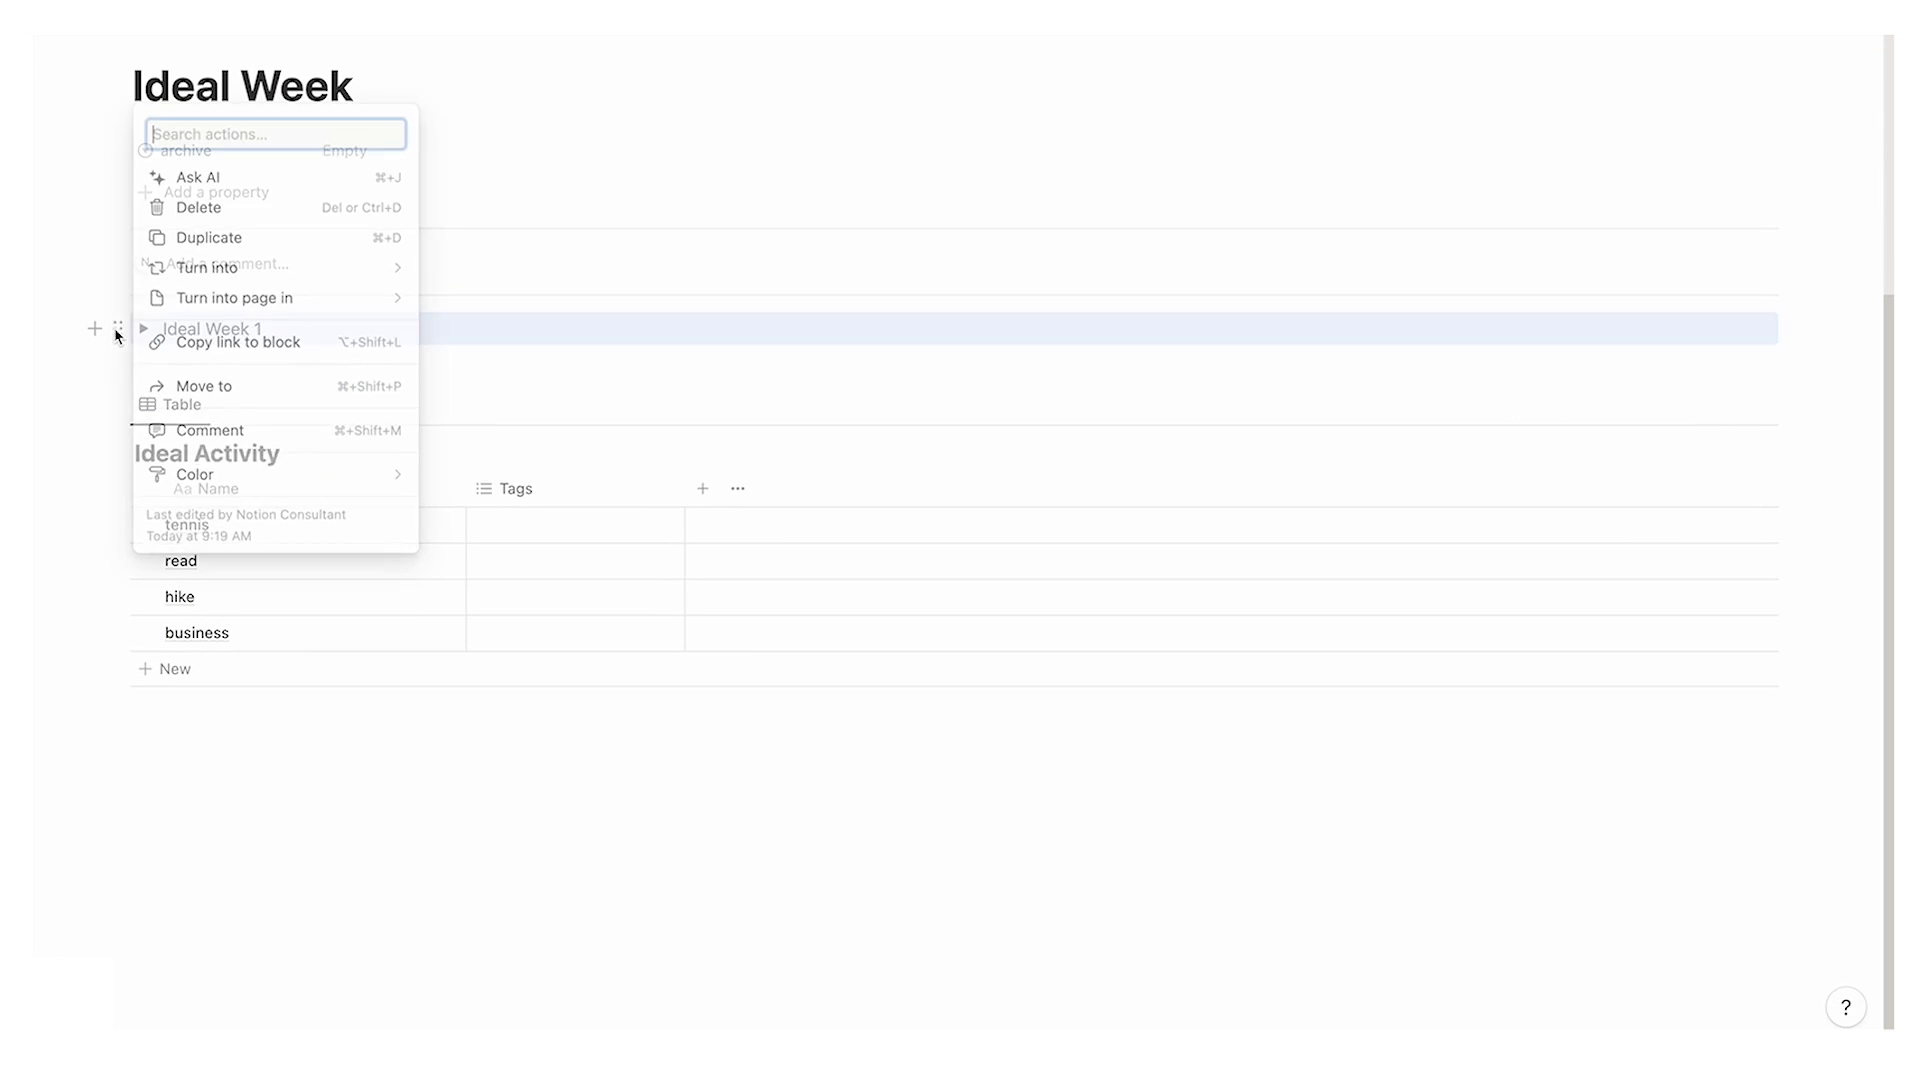
left_click(209, 236)
left_click(281, 360)
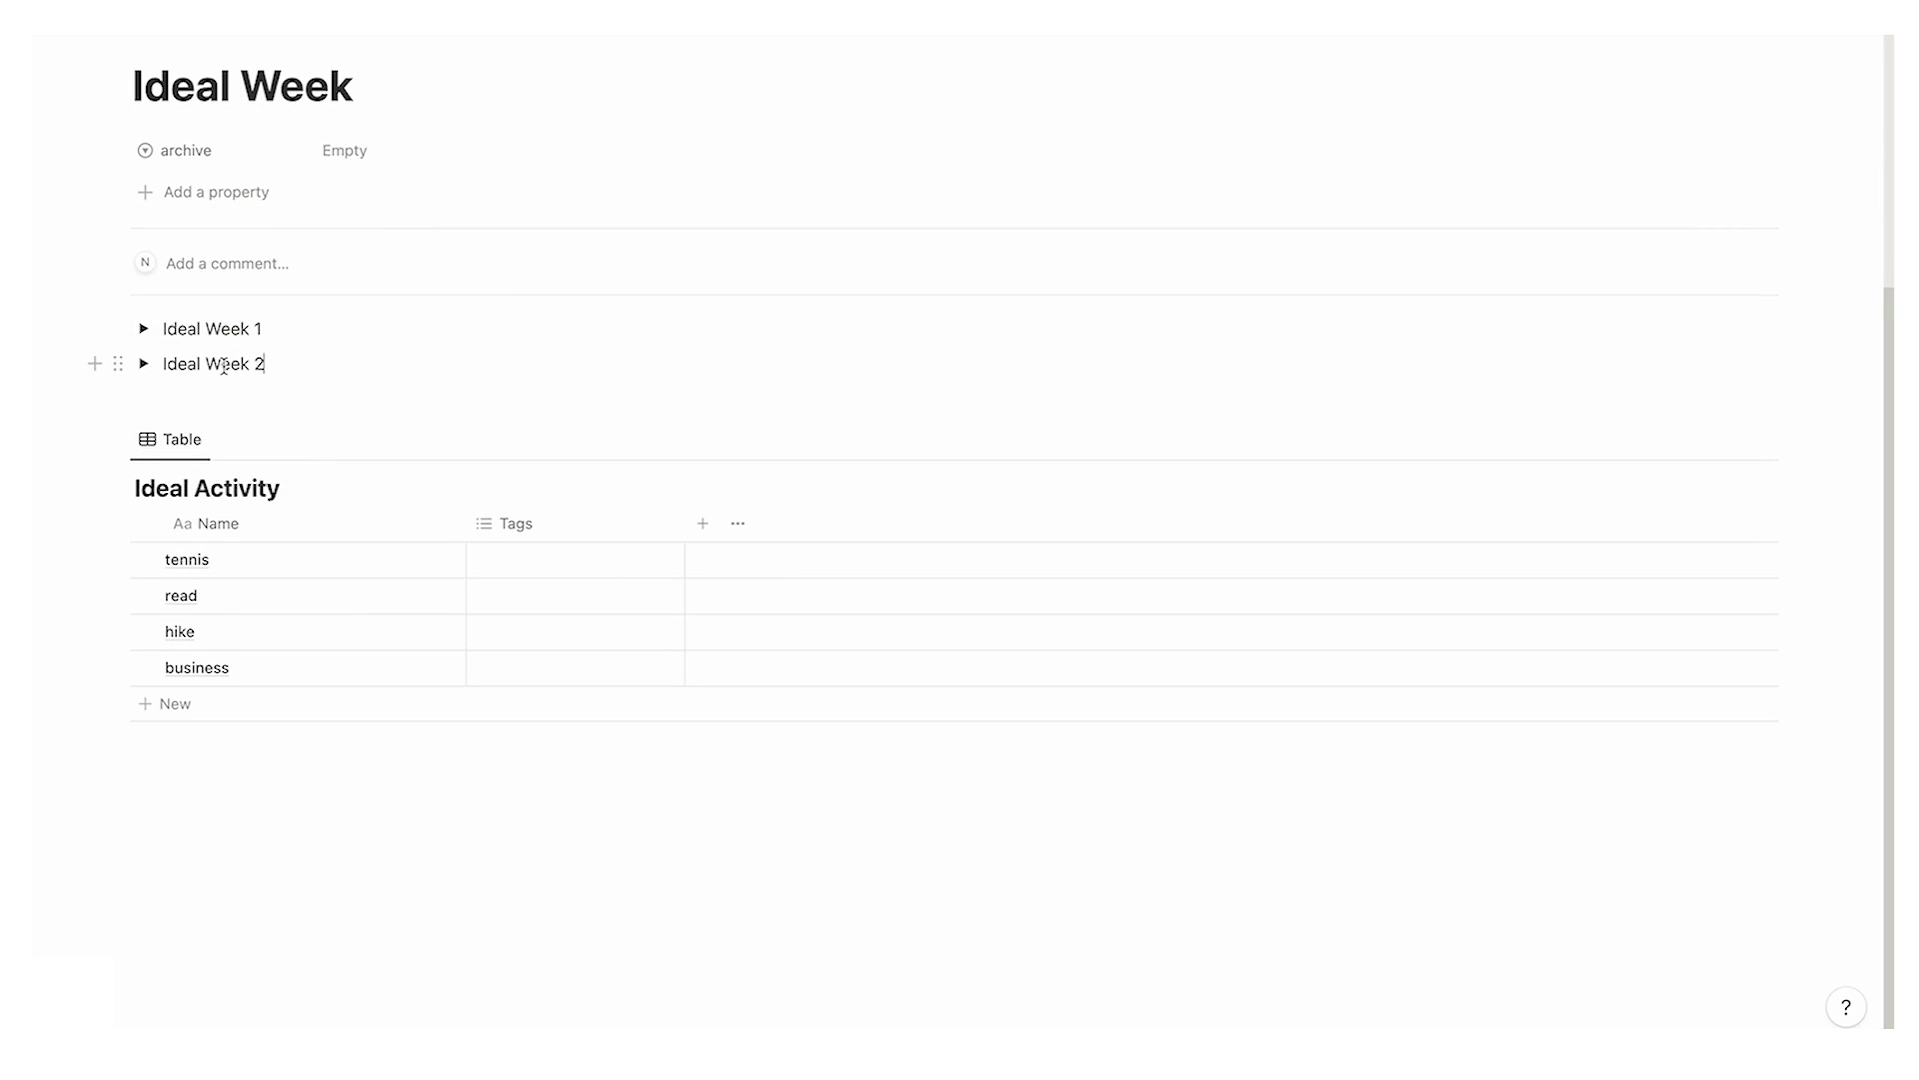
Step: Expand the Ideal Week 2 toggle and link the read activity to the MON cell of the 8 row
left_click(145, 365)
scroll(440, 565, "down", 5)
left_click(449, 388)
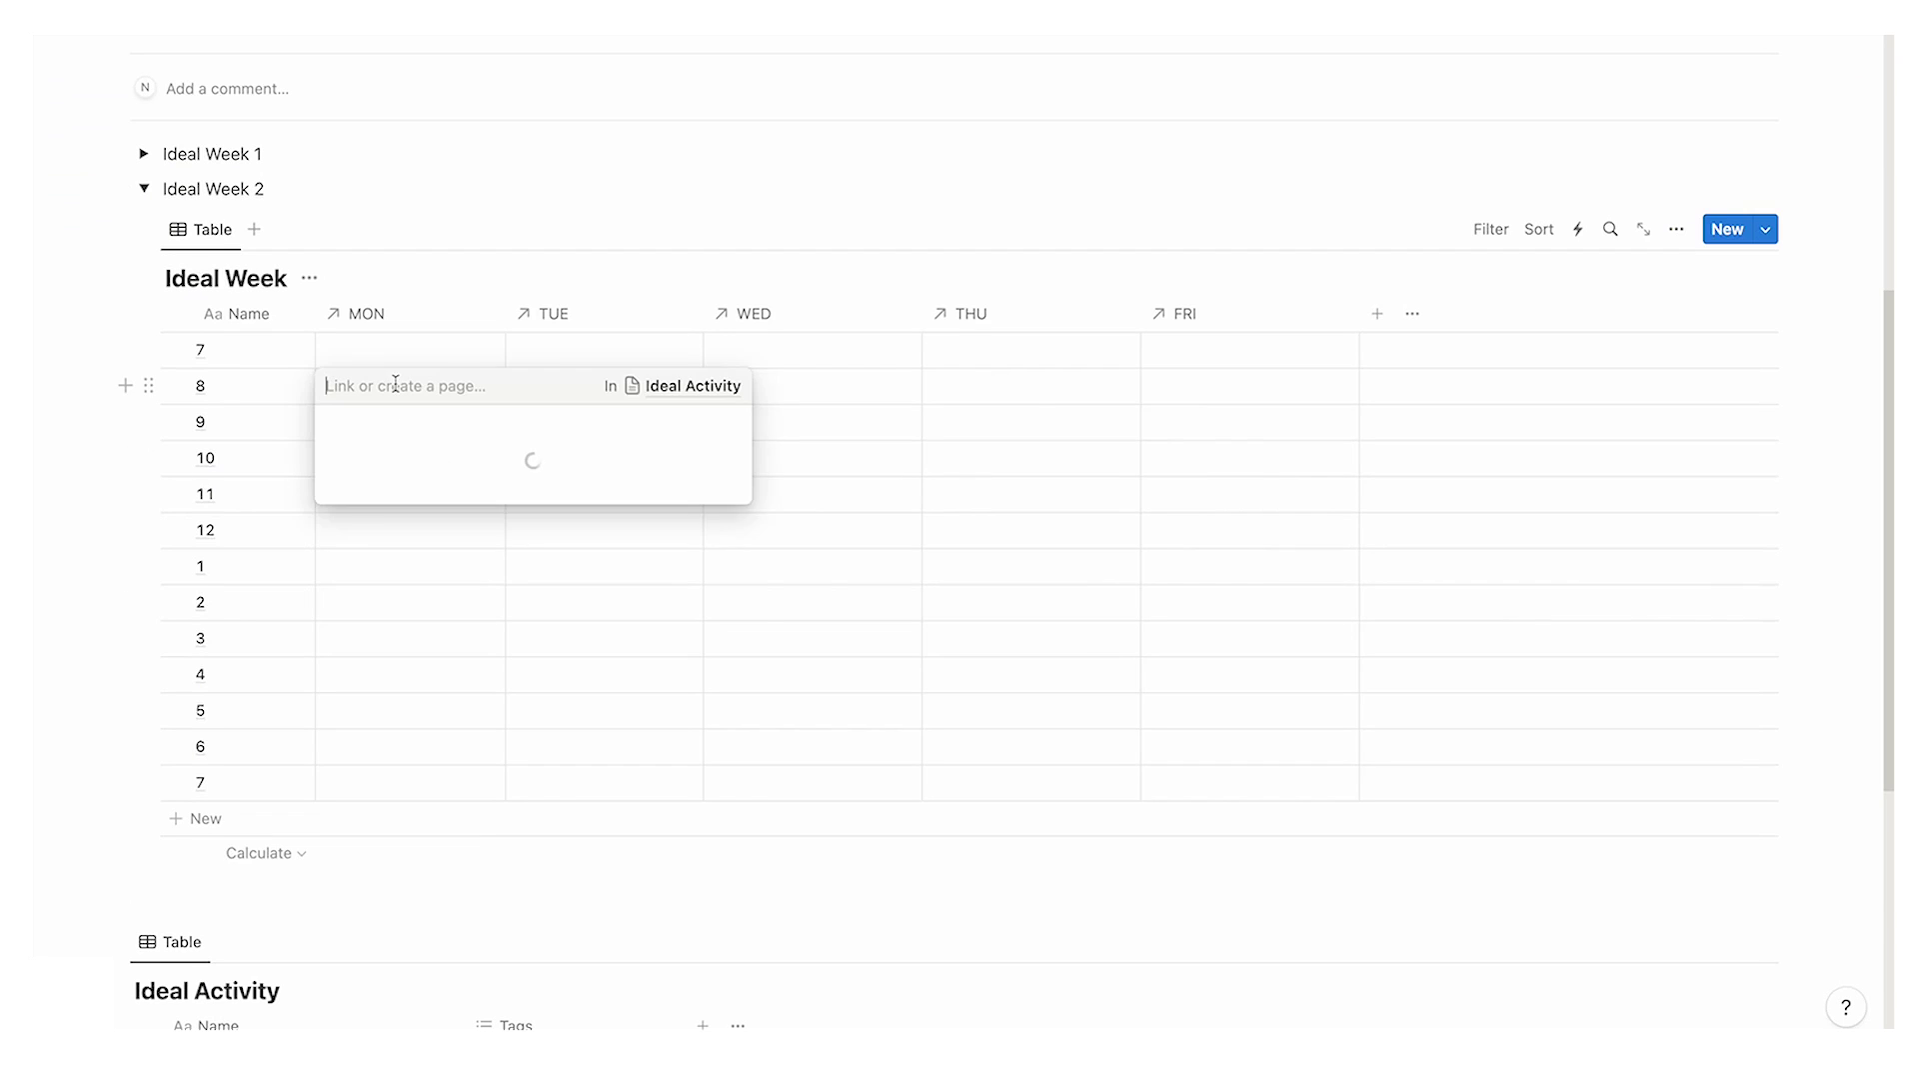
left_click(497, 493)
key("Escape")
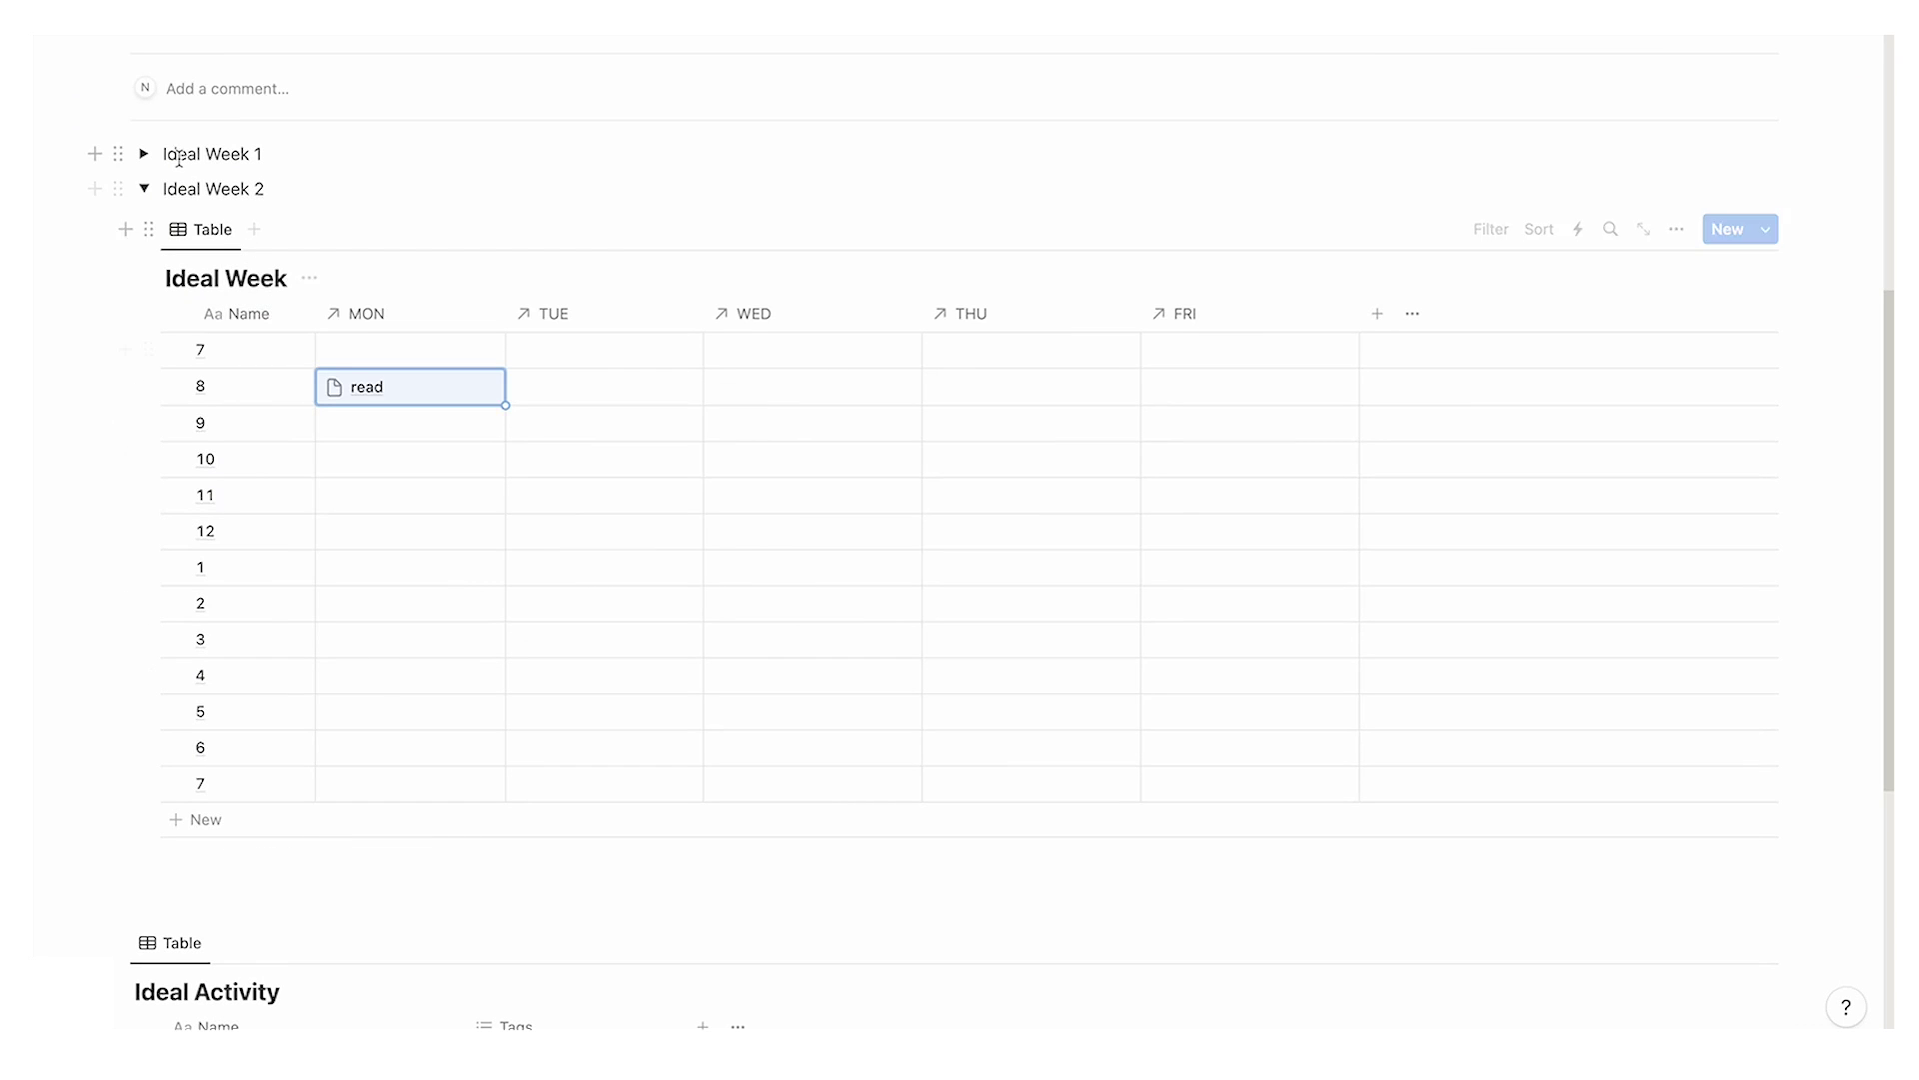
Step: Expand the Ideal Week 1 toggle and link the tennis activity to the MON cell of the 9 row
left_click(145, 155)
scroll(400, 300, "down", 1)
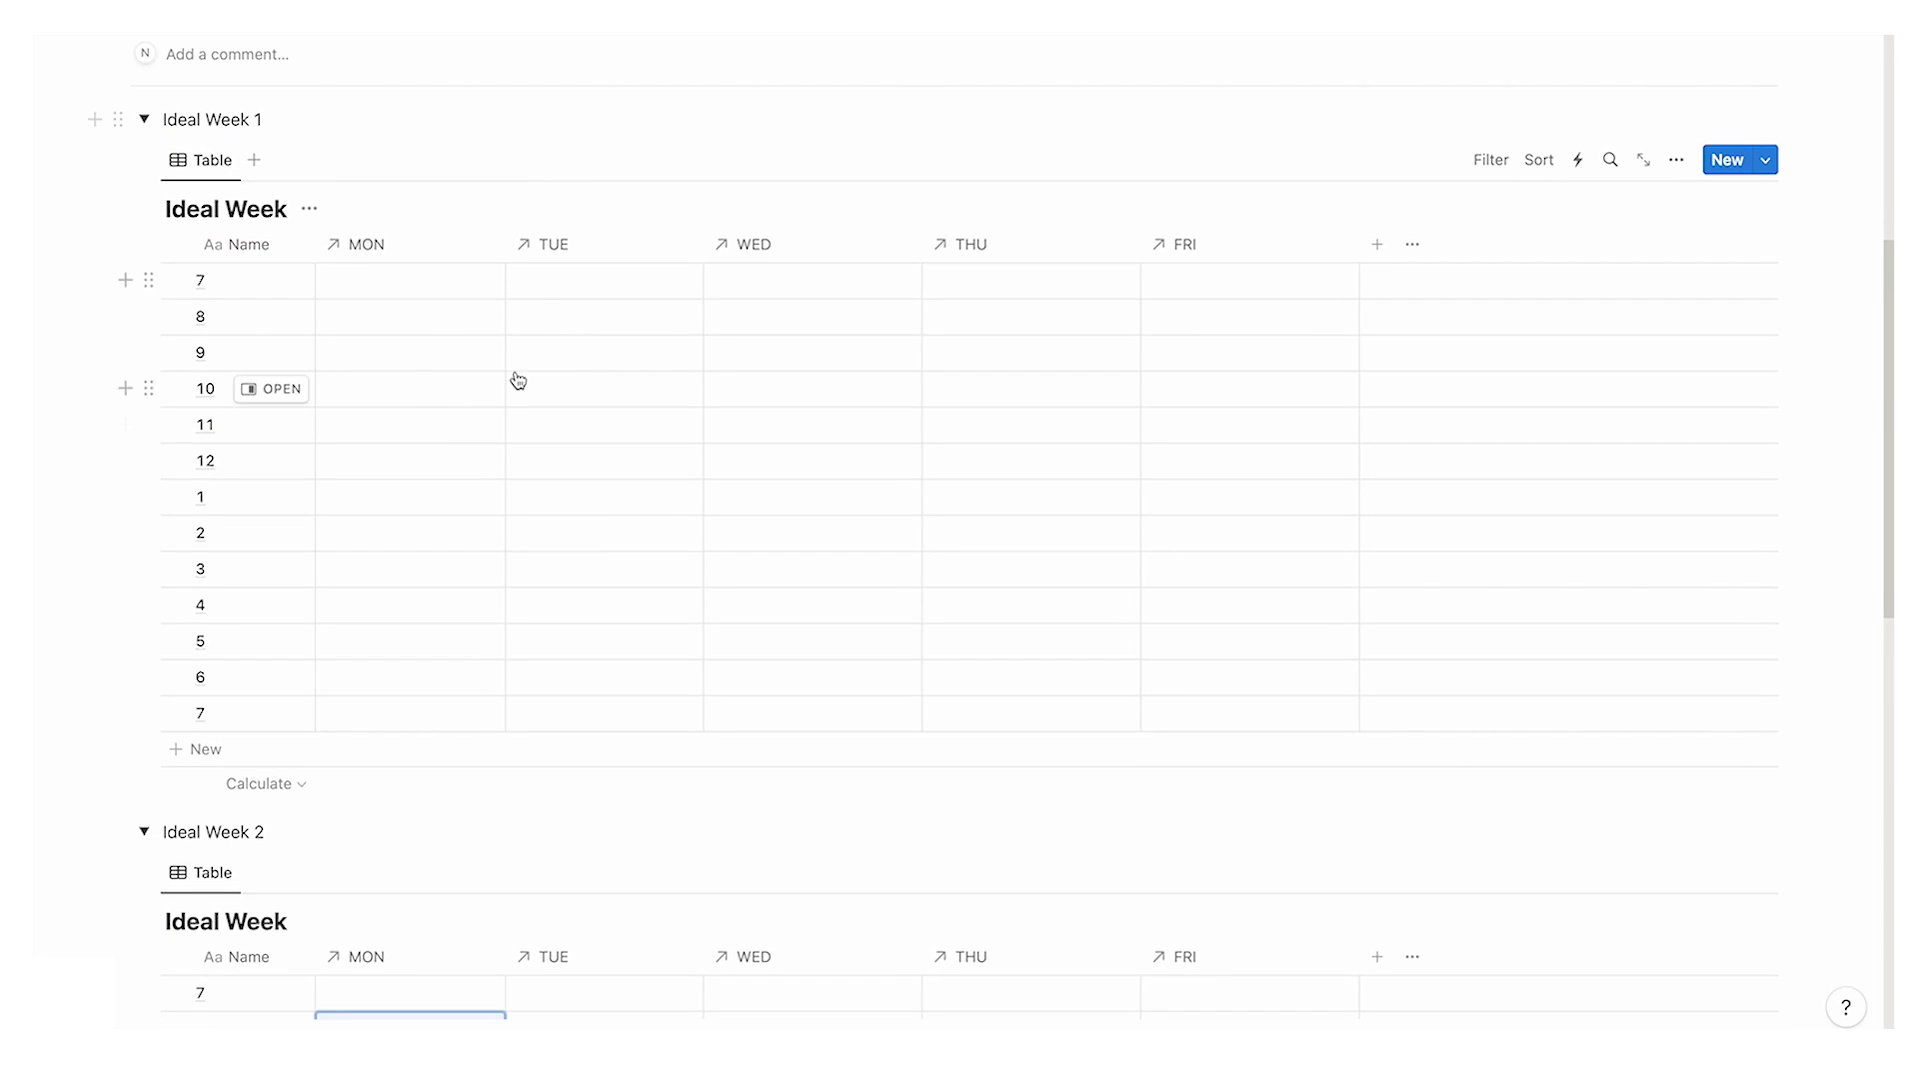
scroll(470, 340, "down", 1)
left_click(424, 300)
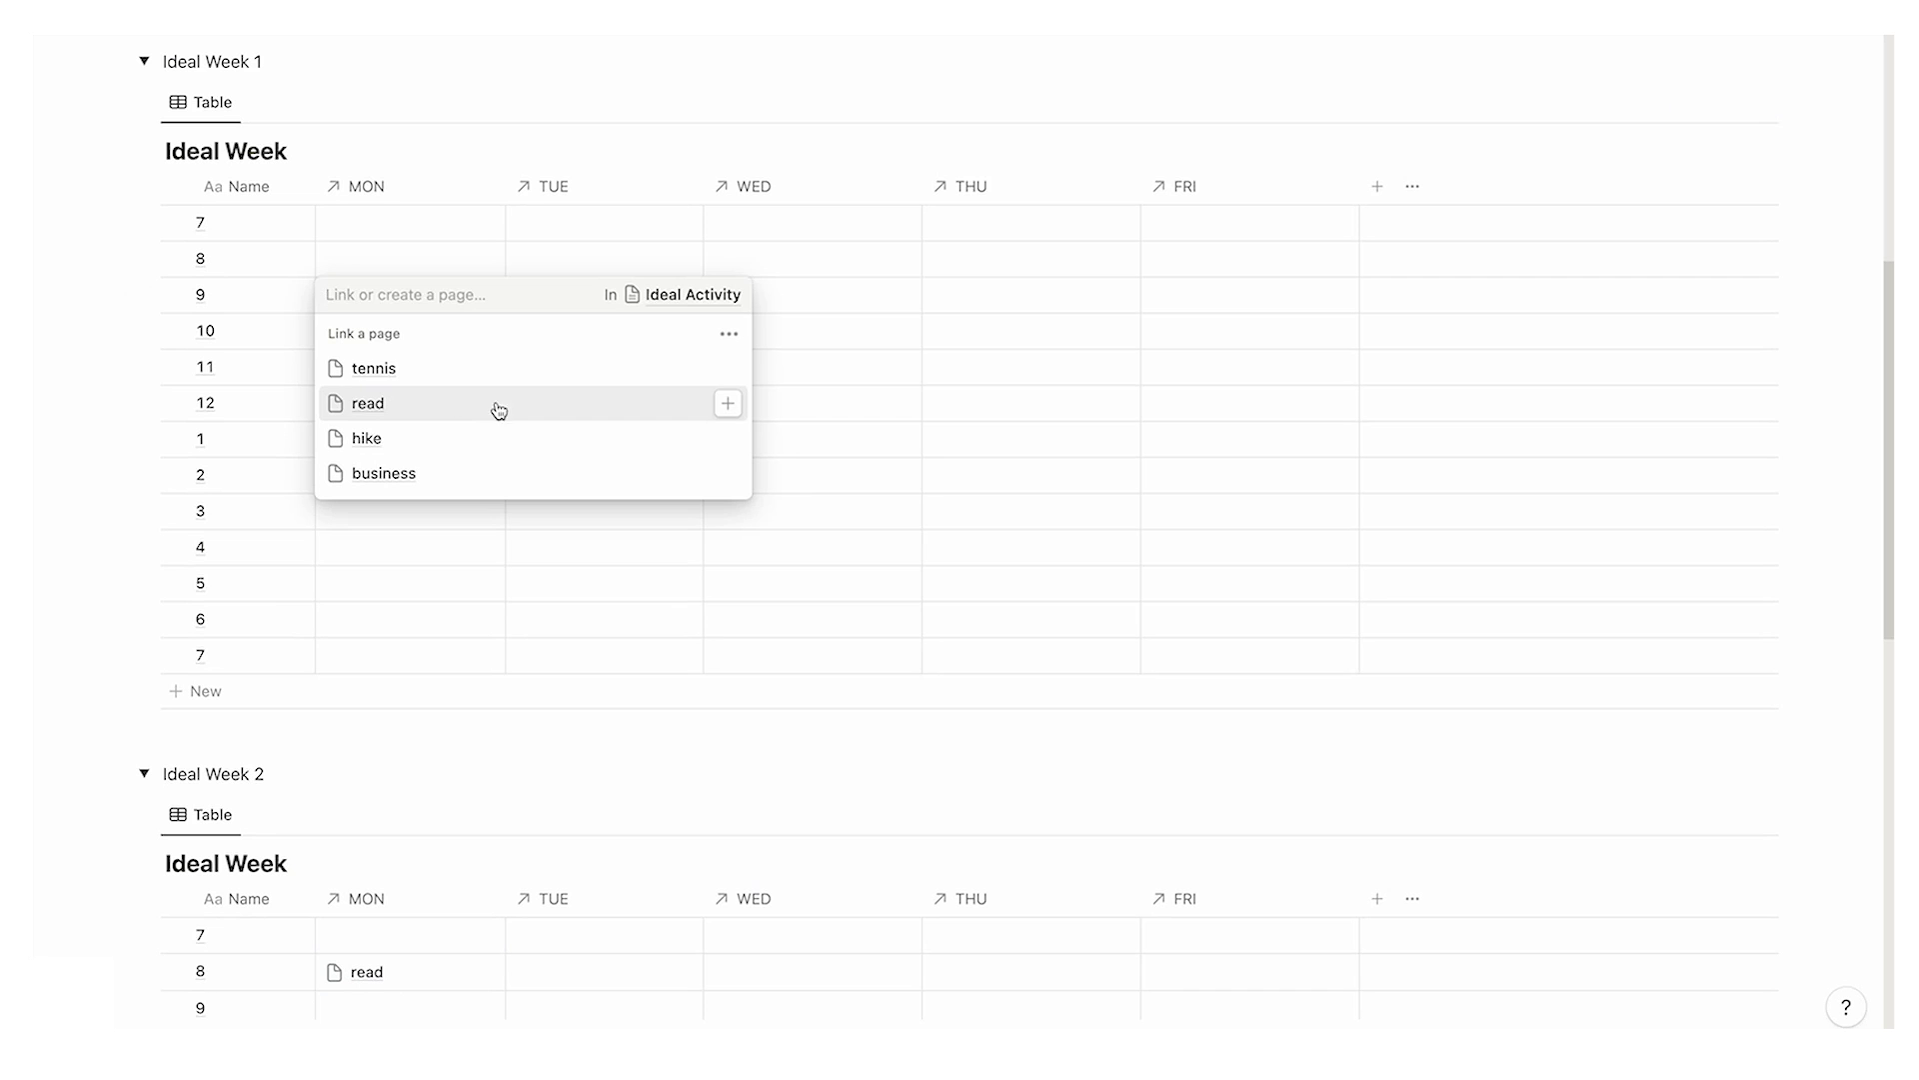
left_click(450, 368)
key("Escape")
Step: Compare the schedules in the Ideal Week 1 and Ideal Week 2 tables and return to the 2024 Planner page
scroll(673, 313, "down", 5)
scroll(441, 594, "up", 8)
scroll(445, 719, "down", 1)
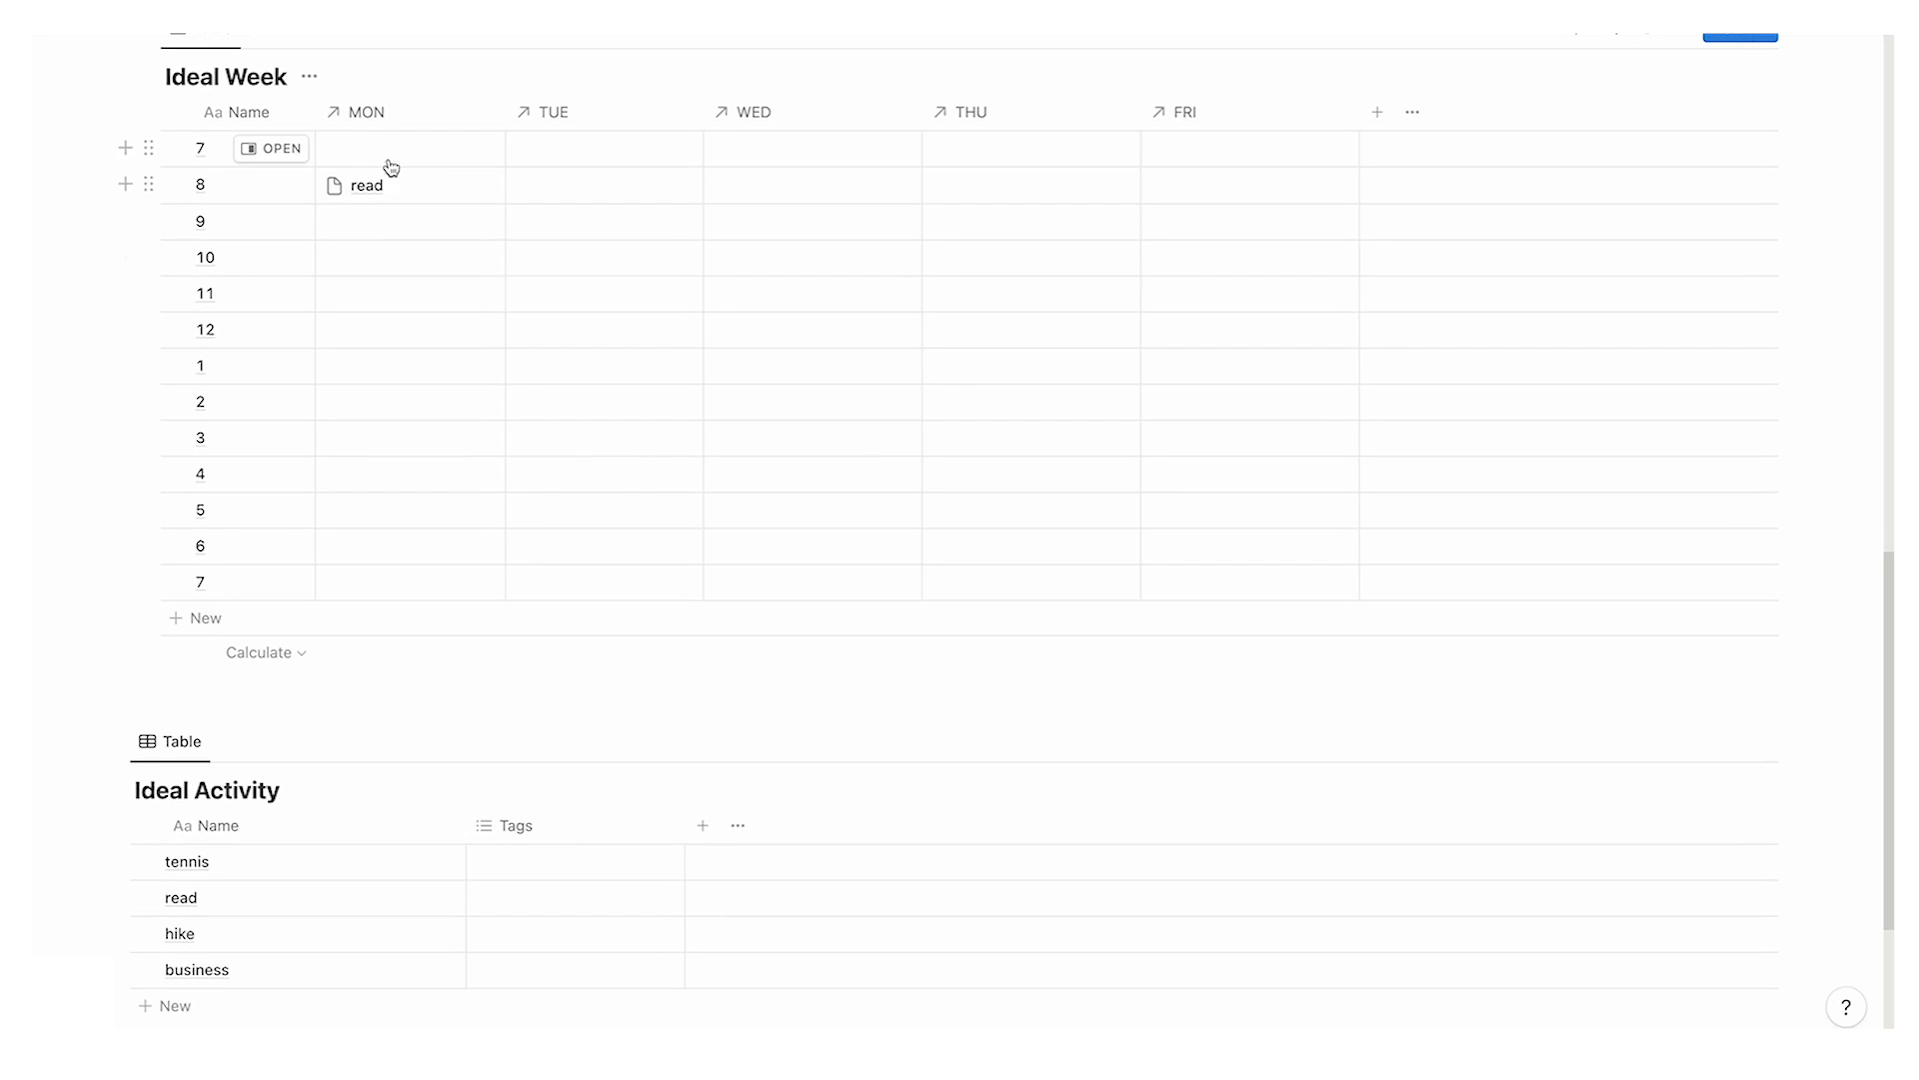
scroll(458, 408, "down", 3)
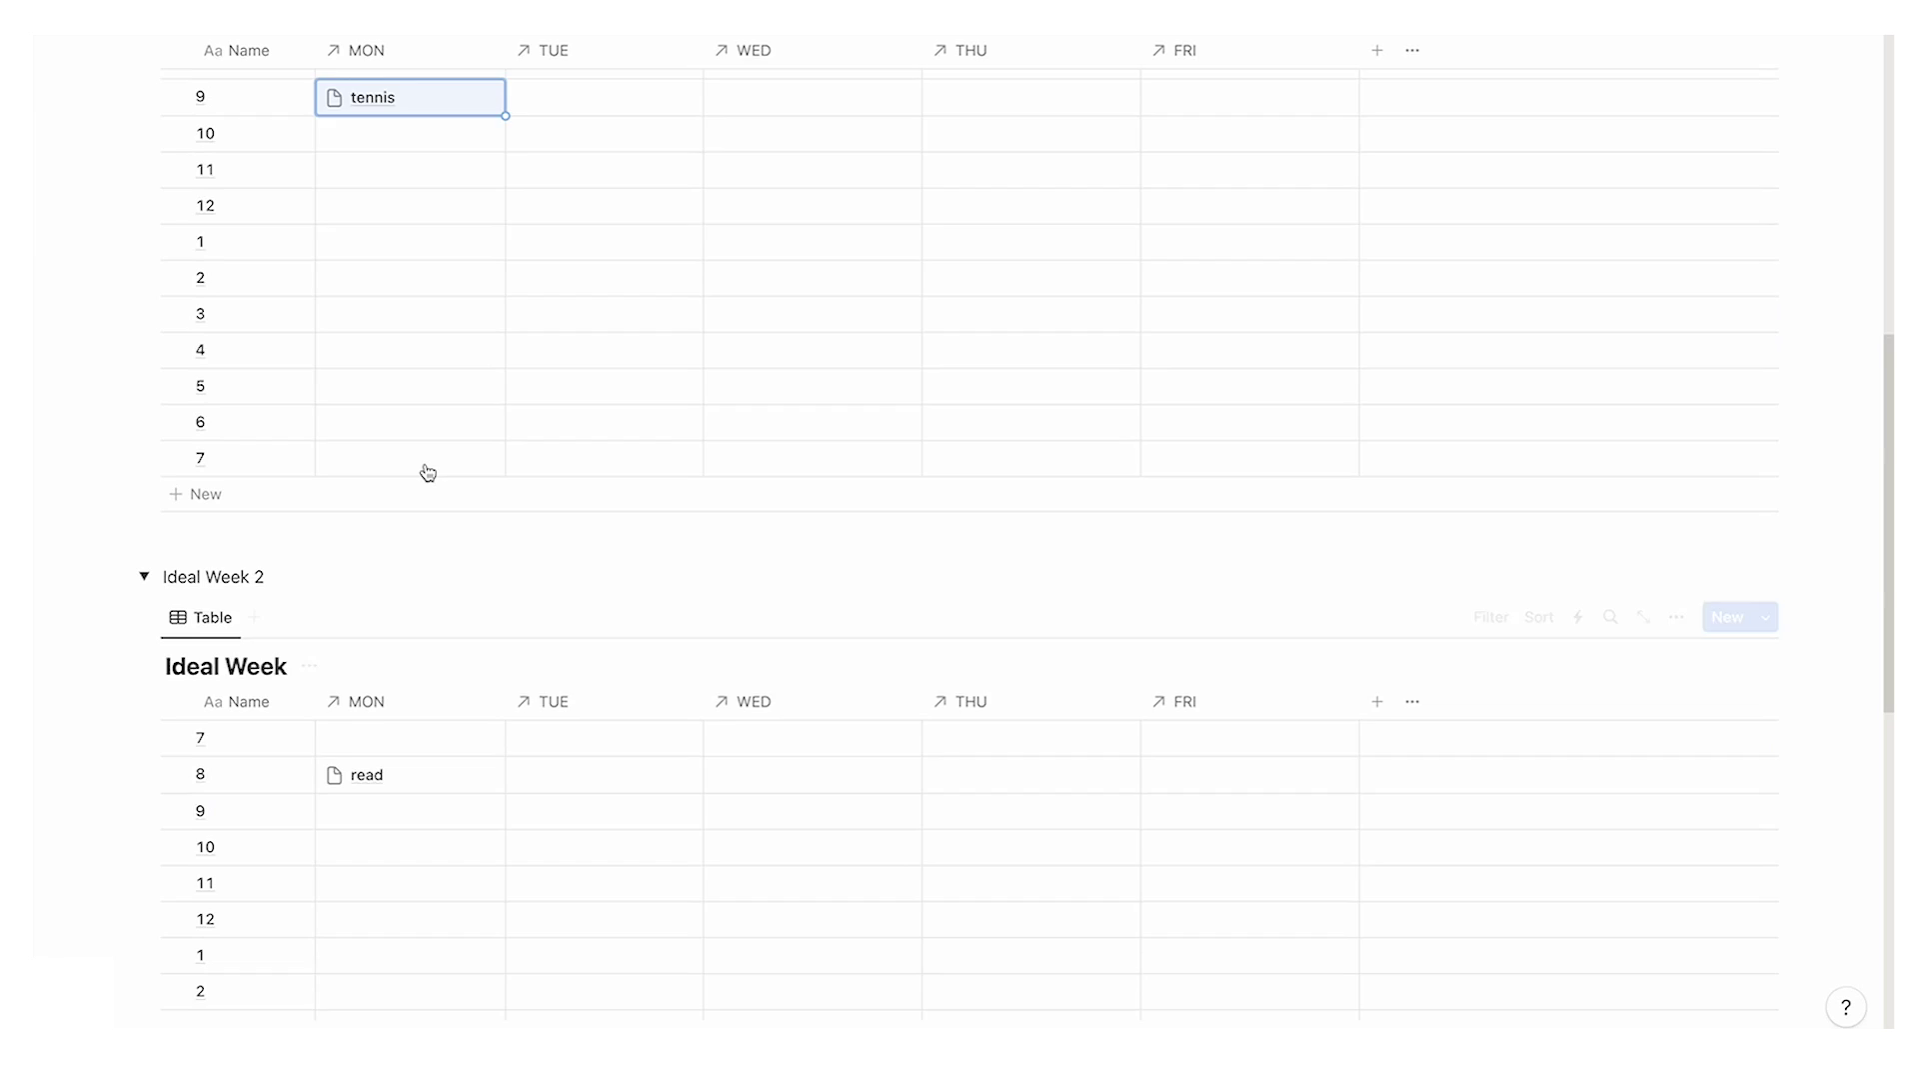
scroll(428, 473, "up", 7)
scroll(454, 492, "down", 3)
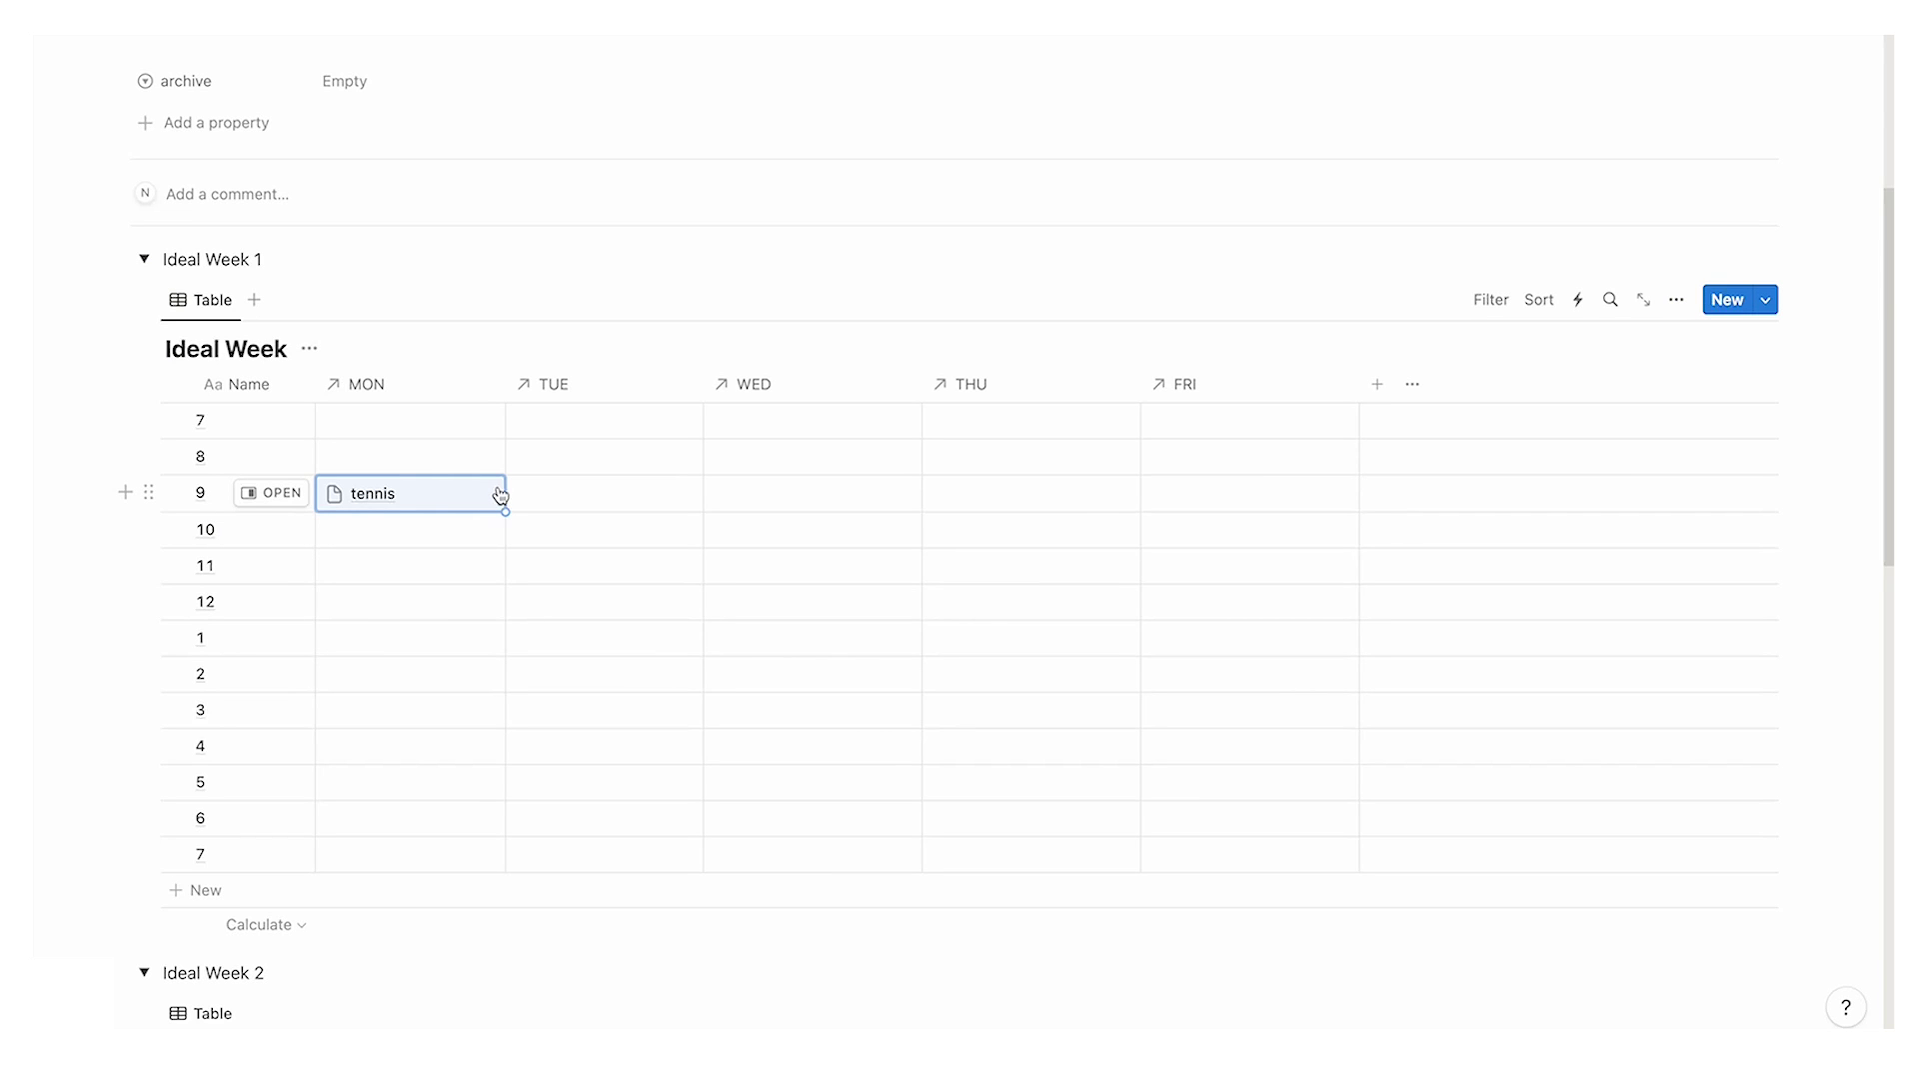
scroll(540, 364, "down", 10)
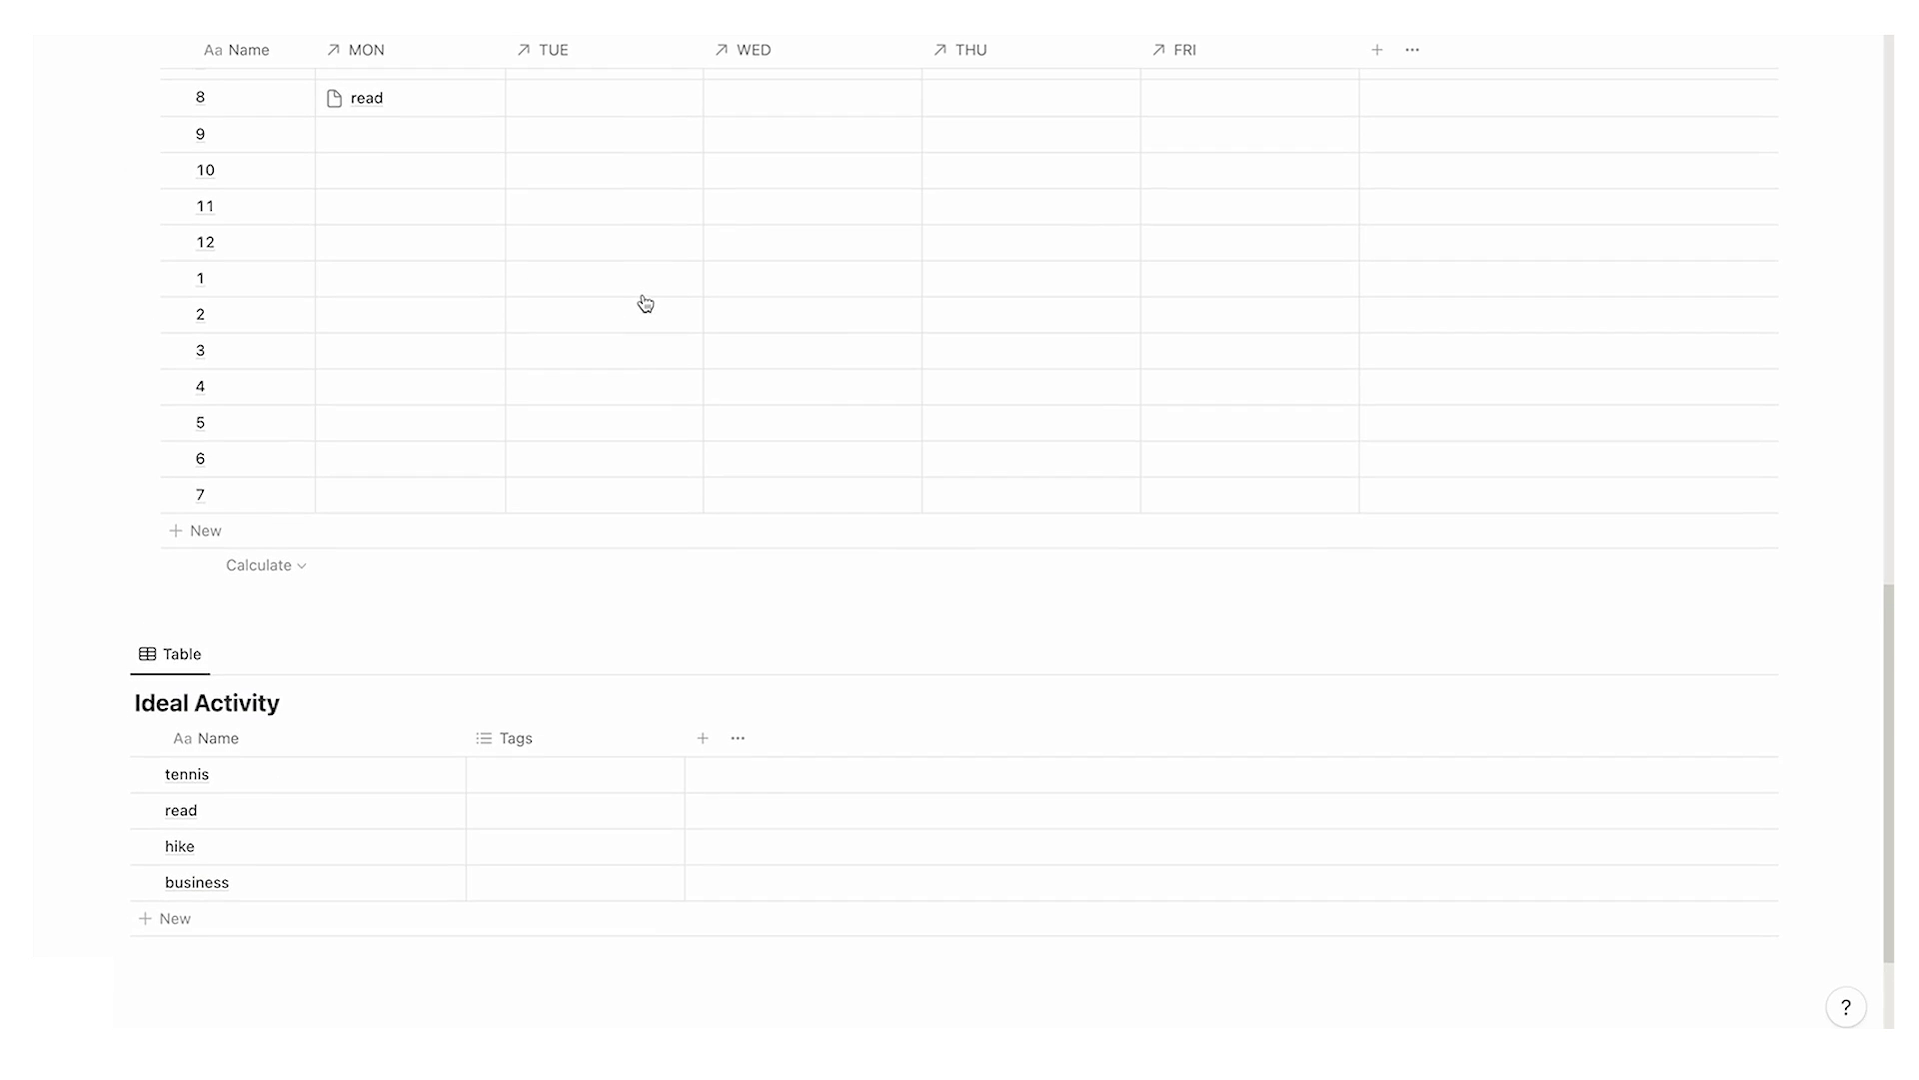
scroll(645, 303, "up", 9)
scroll(829, 425, "down", 7)
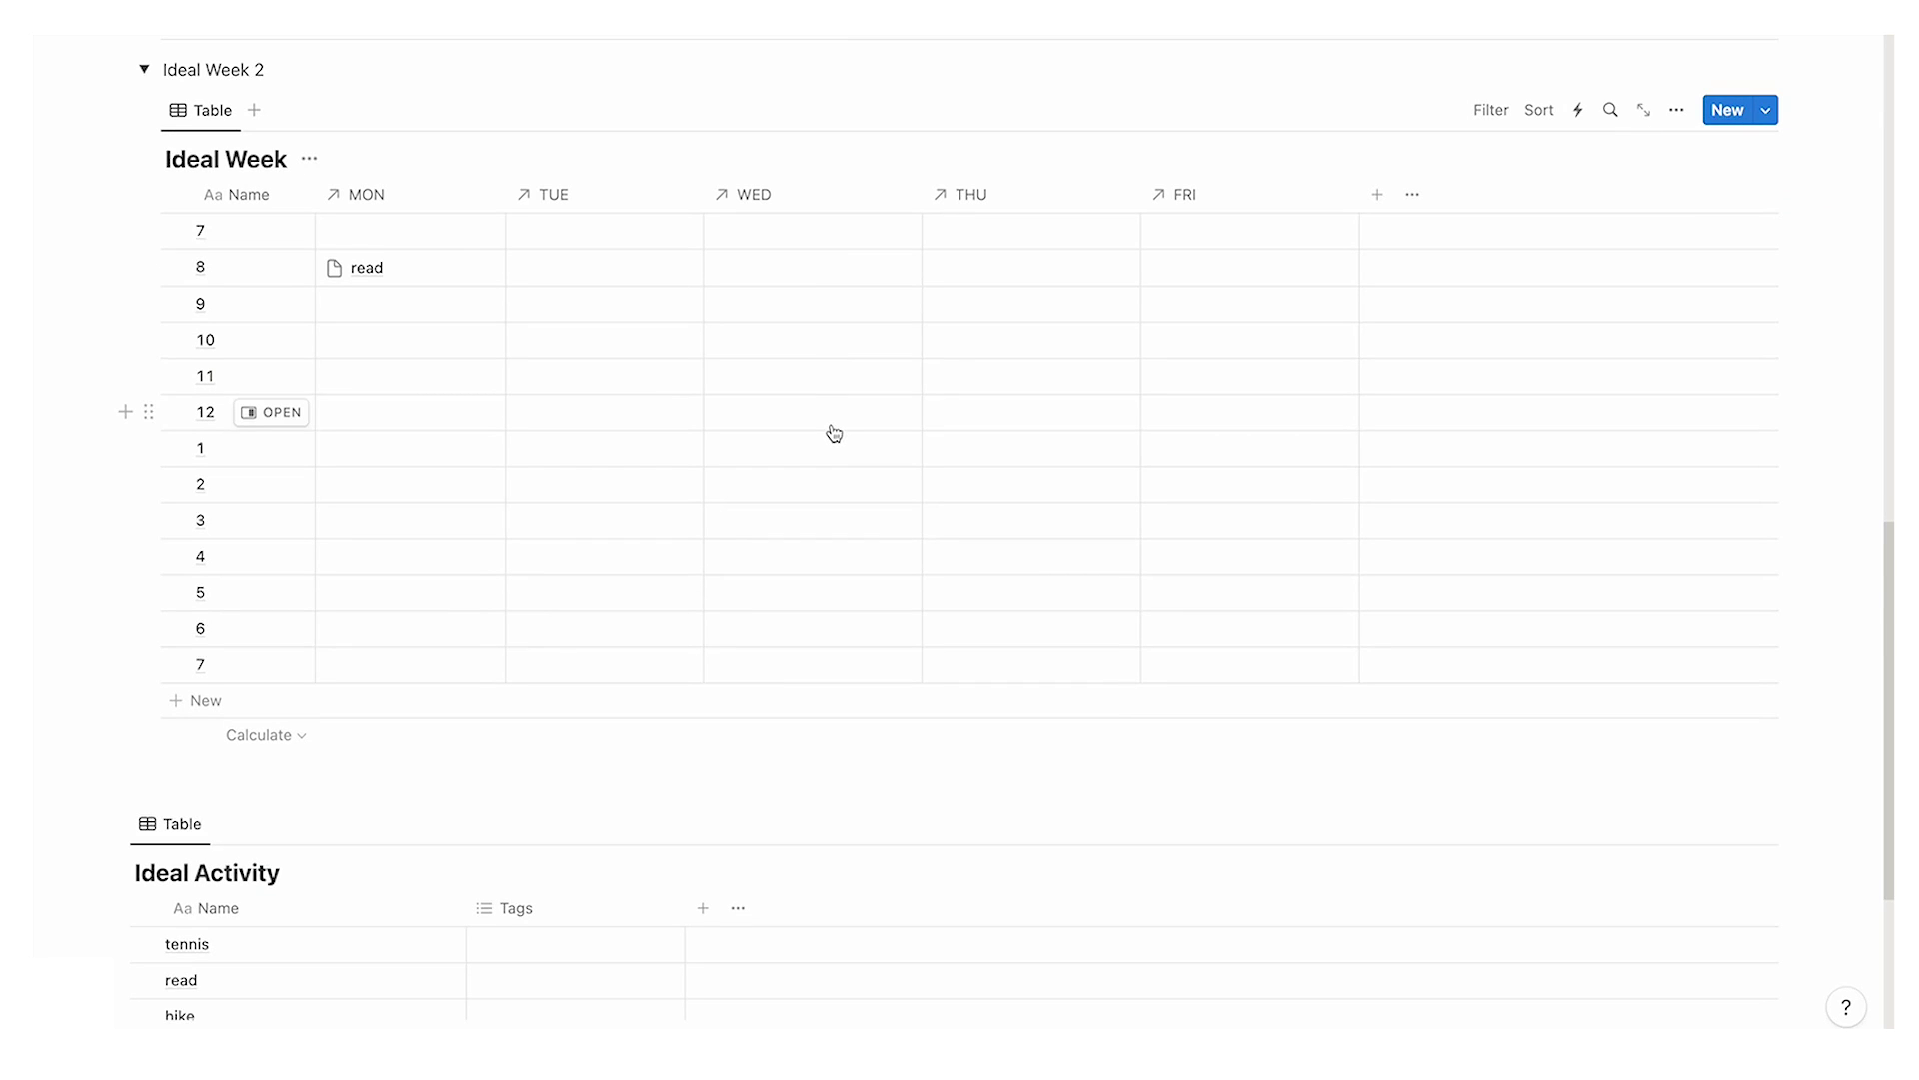
scroll(832, 433, "up", 15)
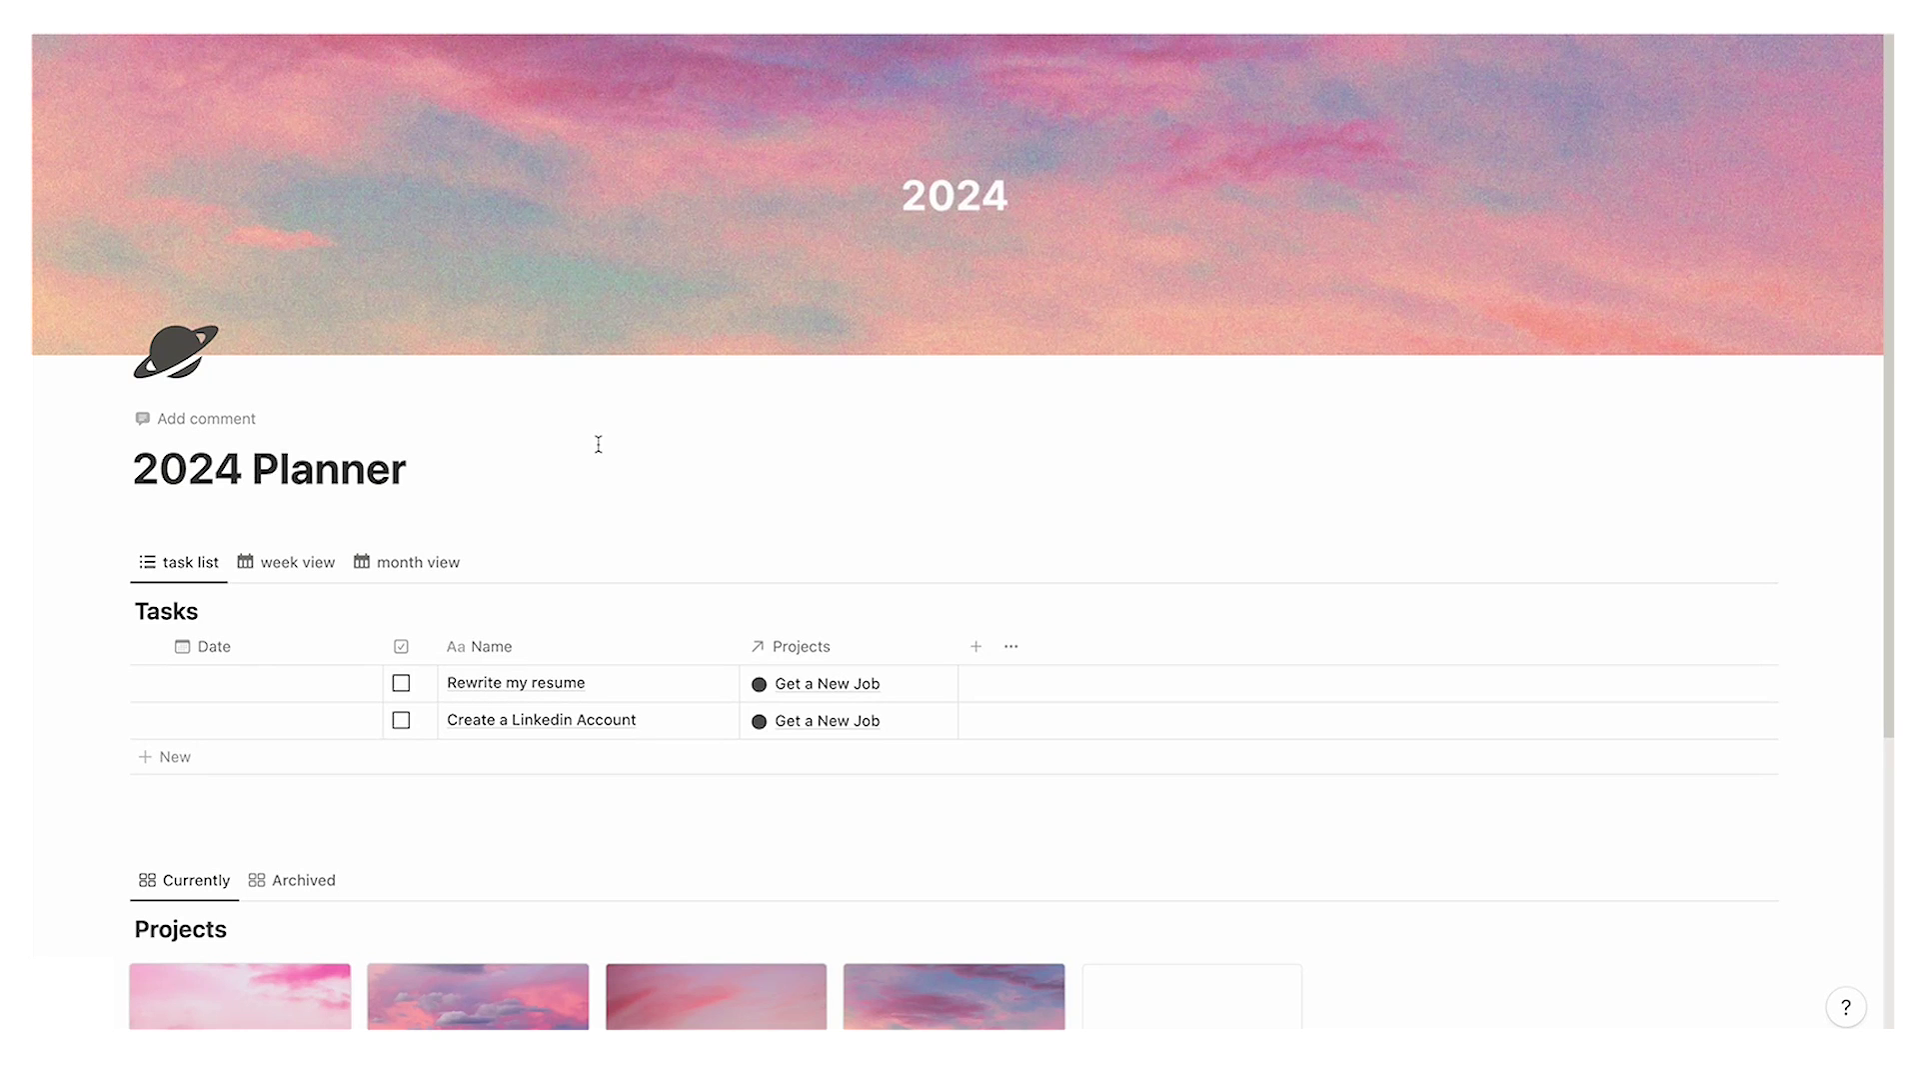
scroll(598, 441, "down", 2)
scroll(598, 441, "up", 2)
scroll(598, 441, "down", 4)
scroll(598, 441, "up", 4)
scroll(598, 441, "down", 1)
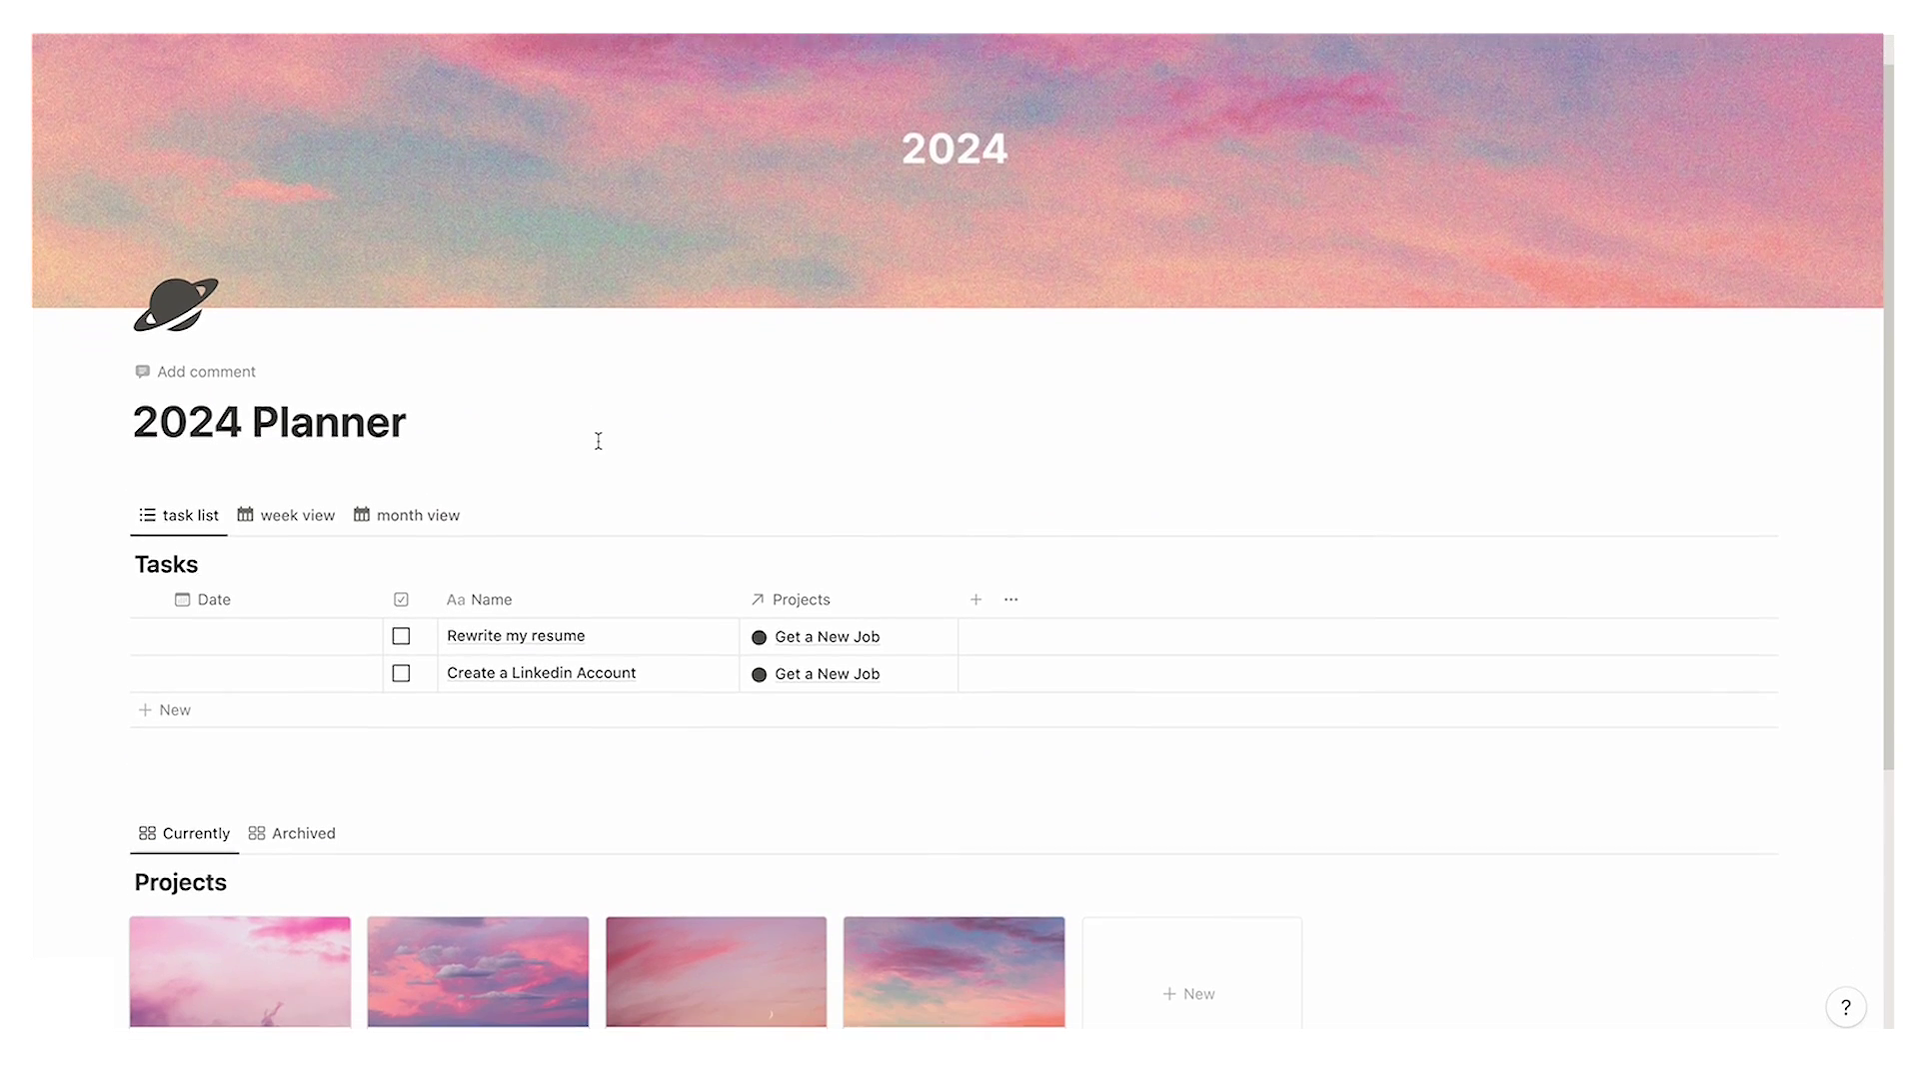
scroll(598, 441, "down", 1)
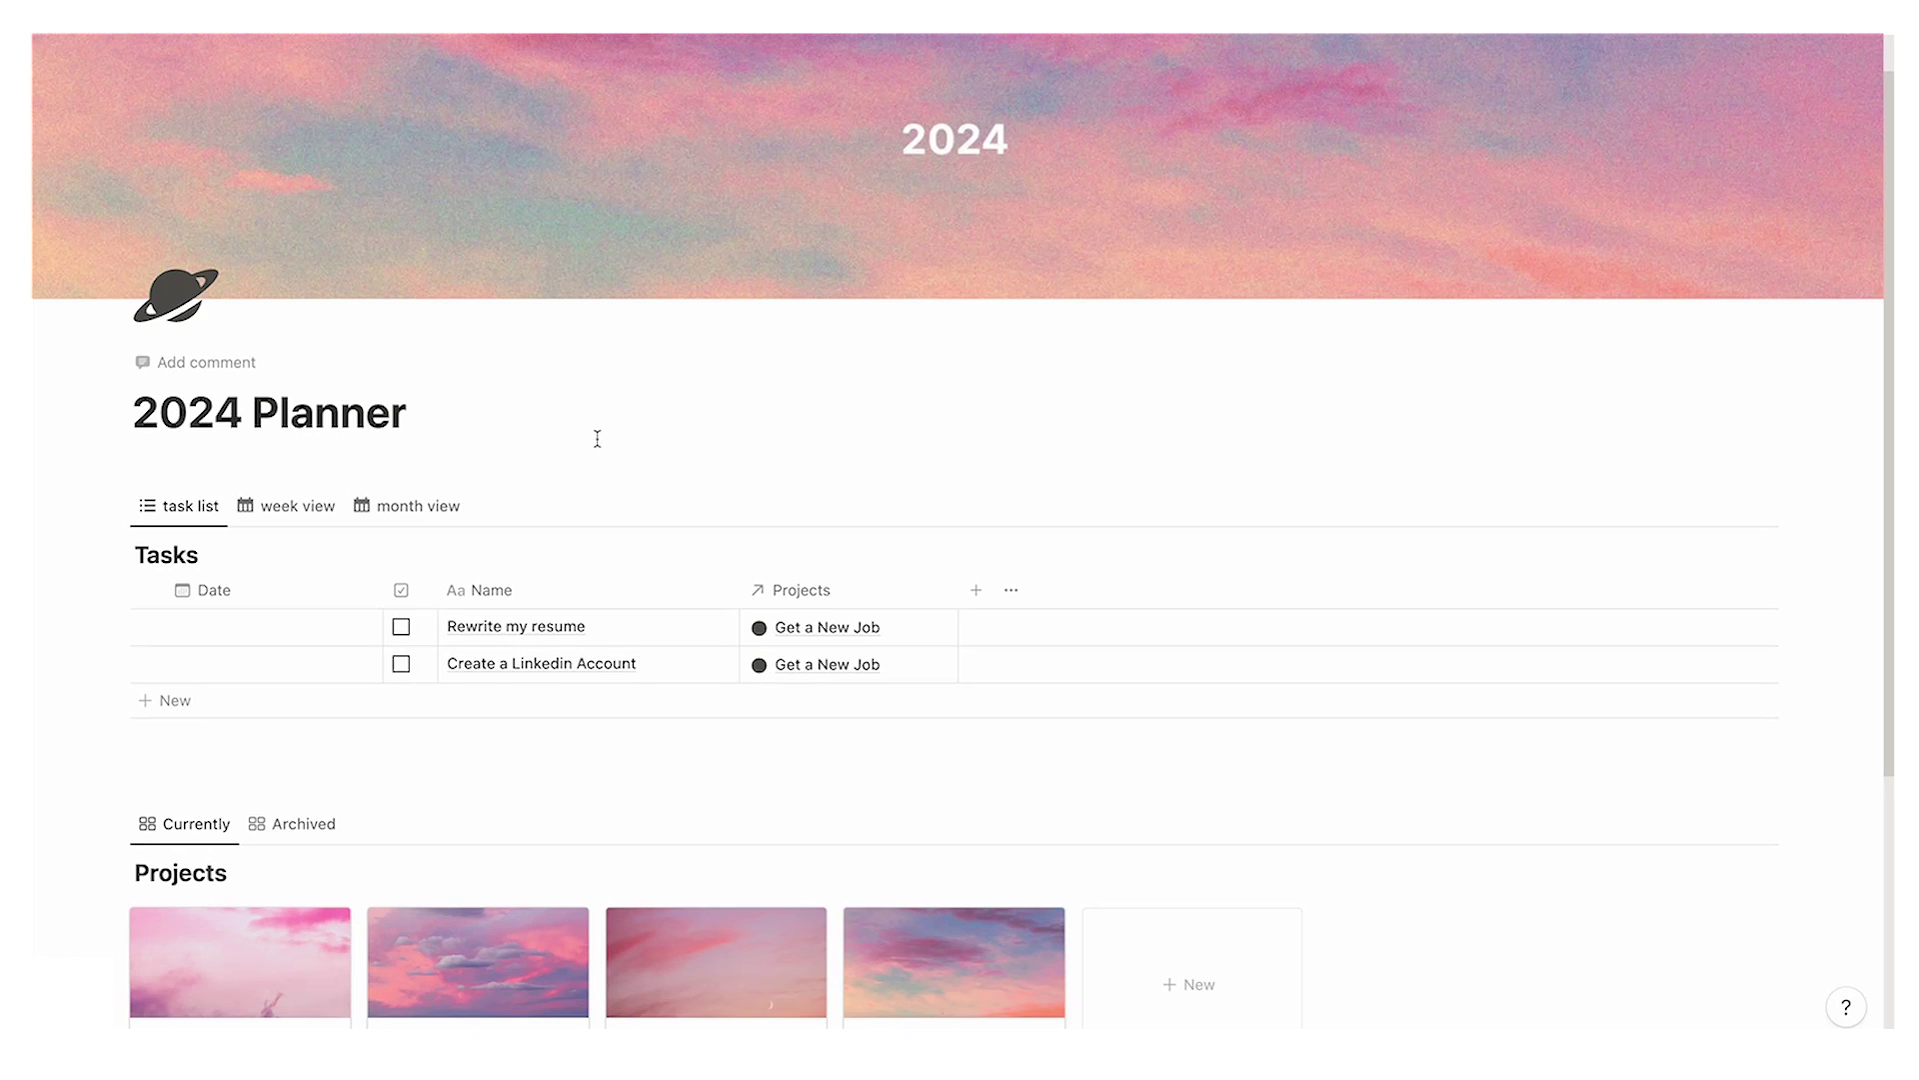
scroll(597, 439, "down", 1)
scroll(586, 437, "up", 1)
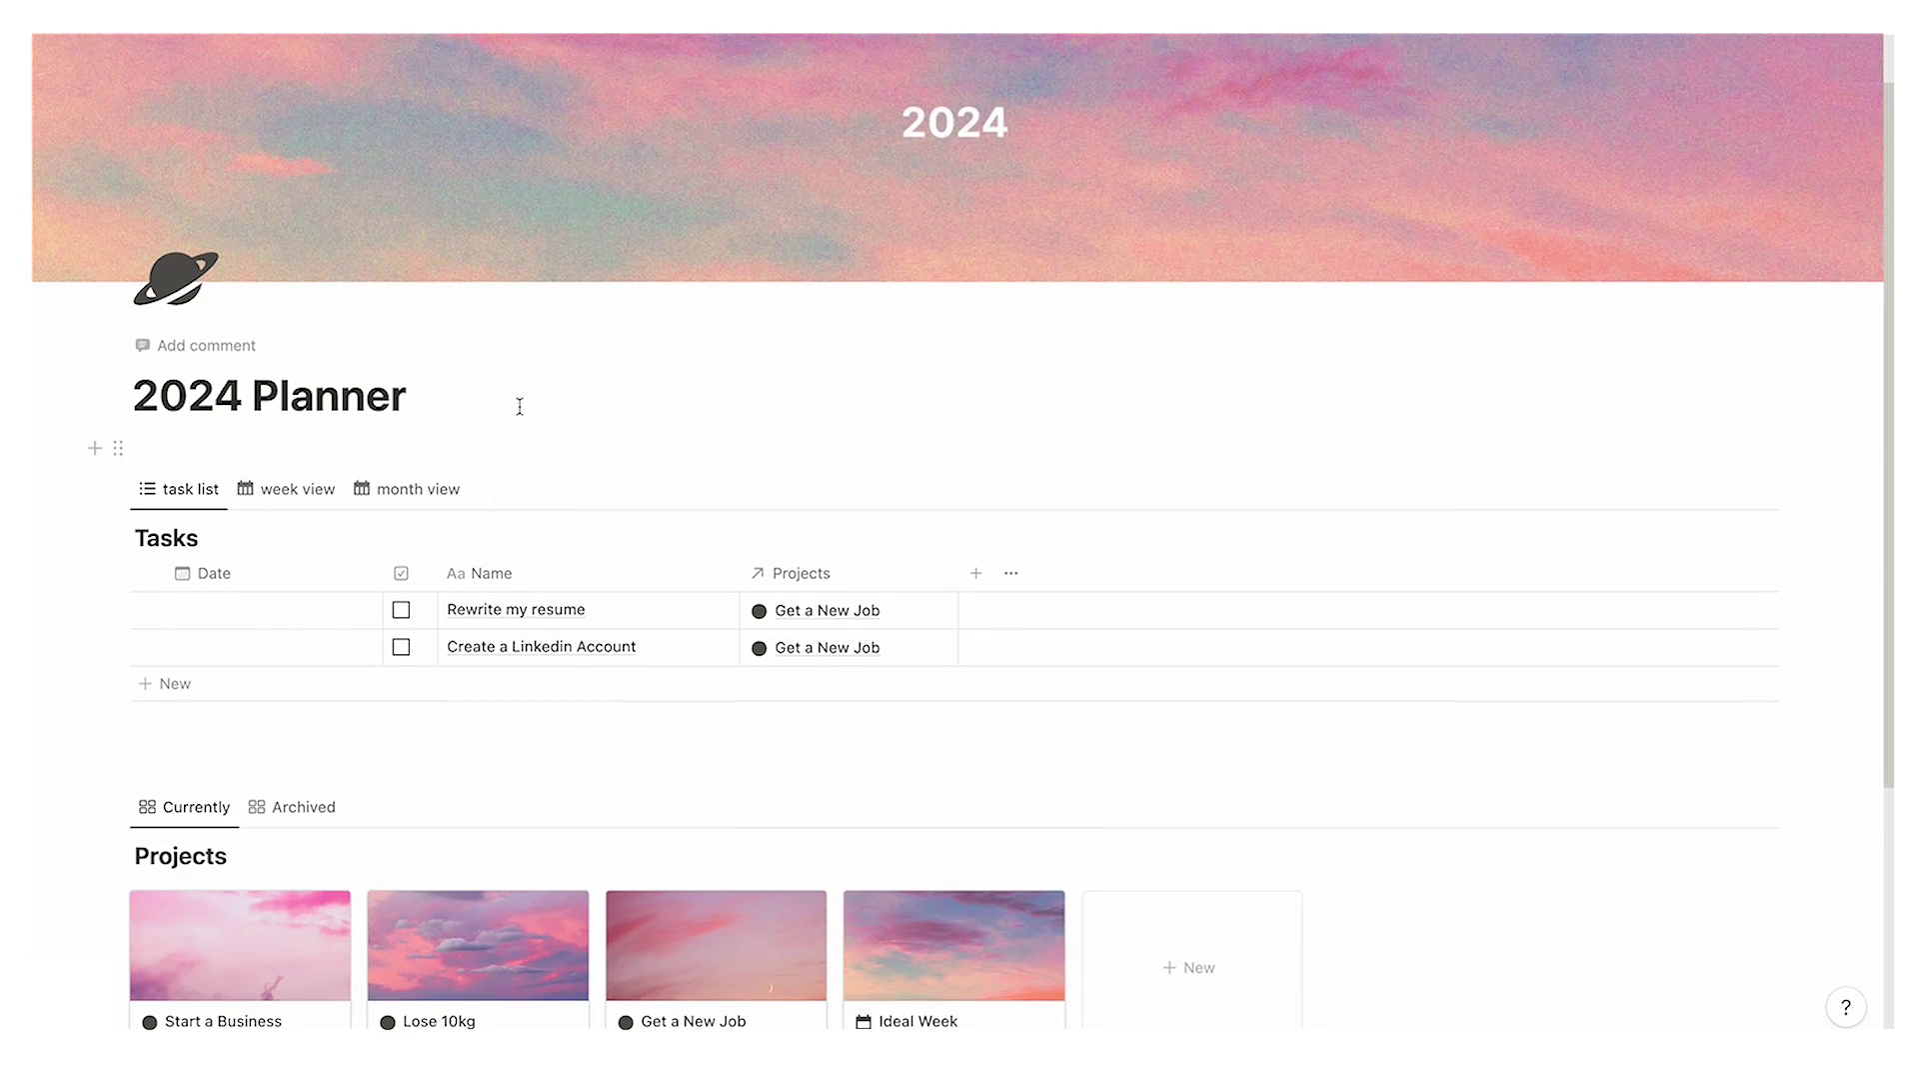
Step: Add a task named Scroll Job Listings to the Tasks list and link it to the Get a New Job project
left_click(222, 672)
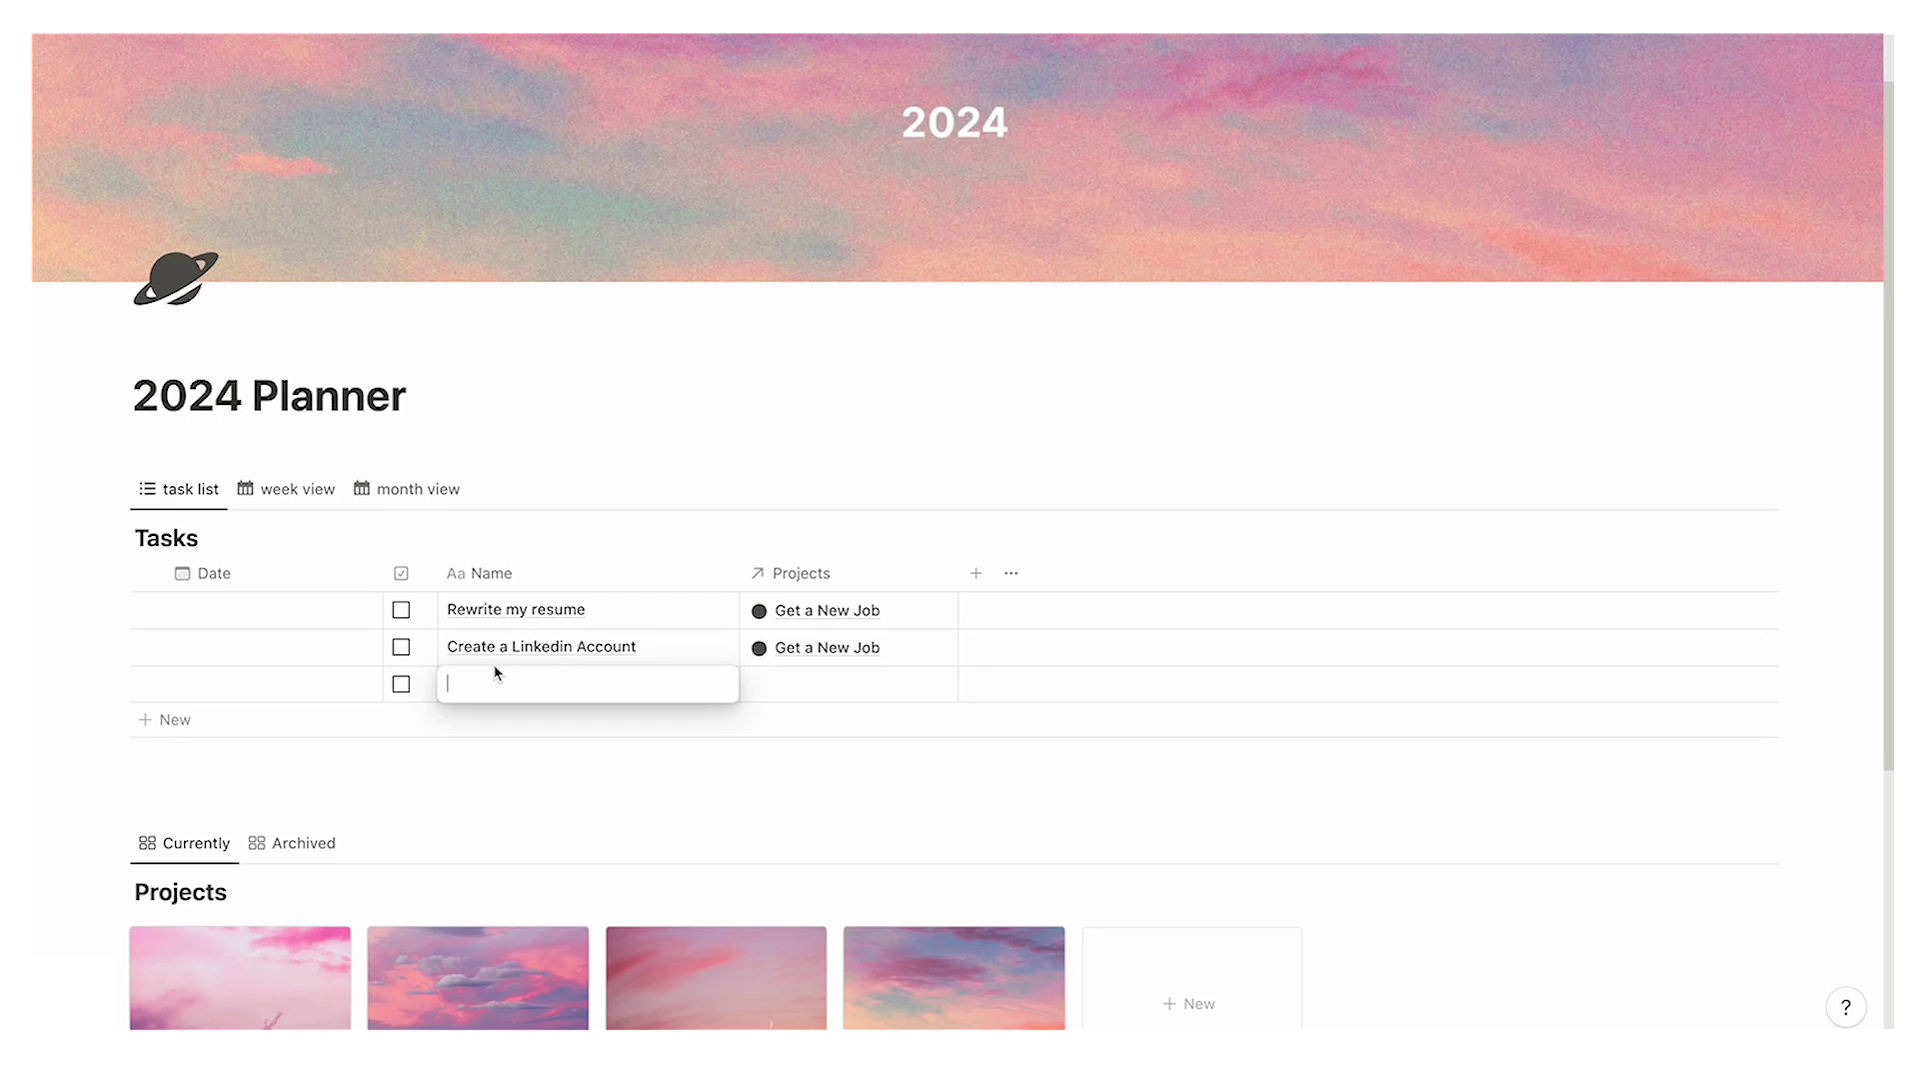
type("Scroll Job Listings")
scroll(590, 655, "down", 1)
key("Return")
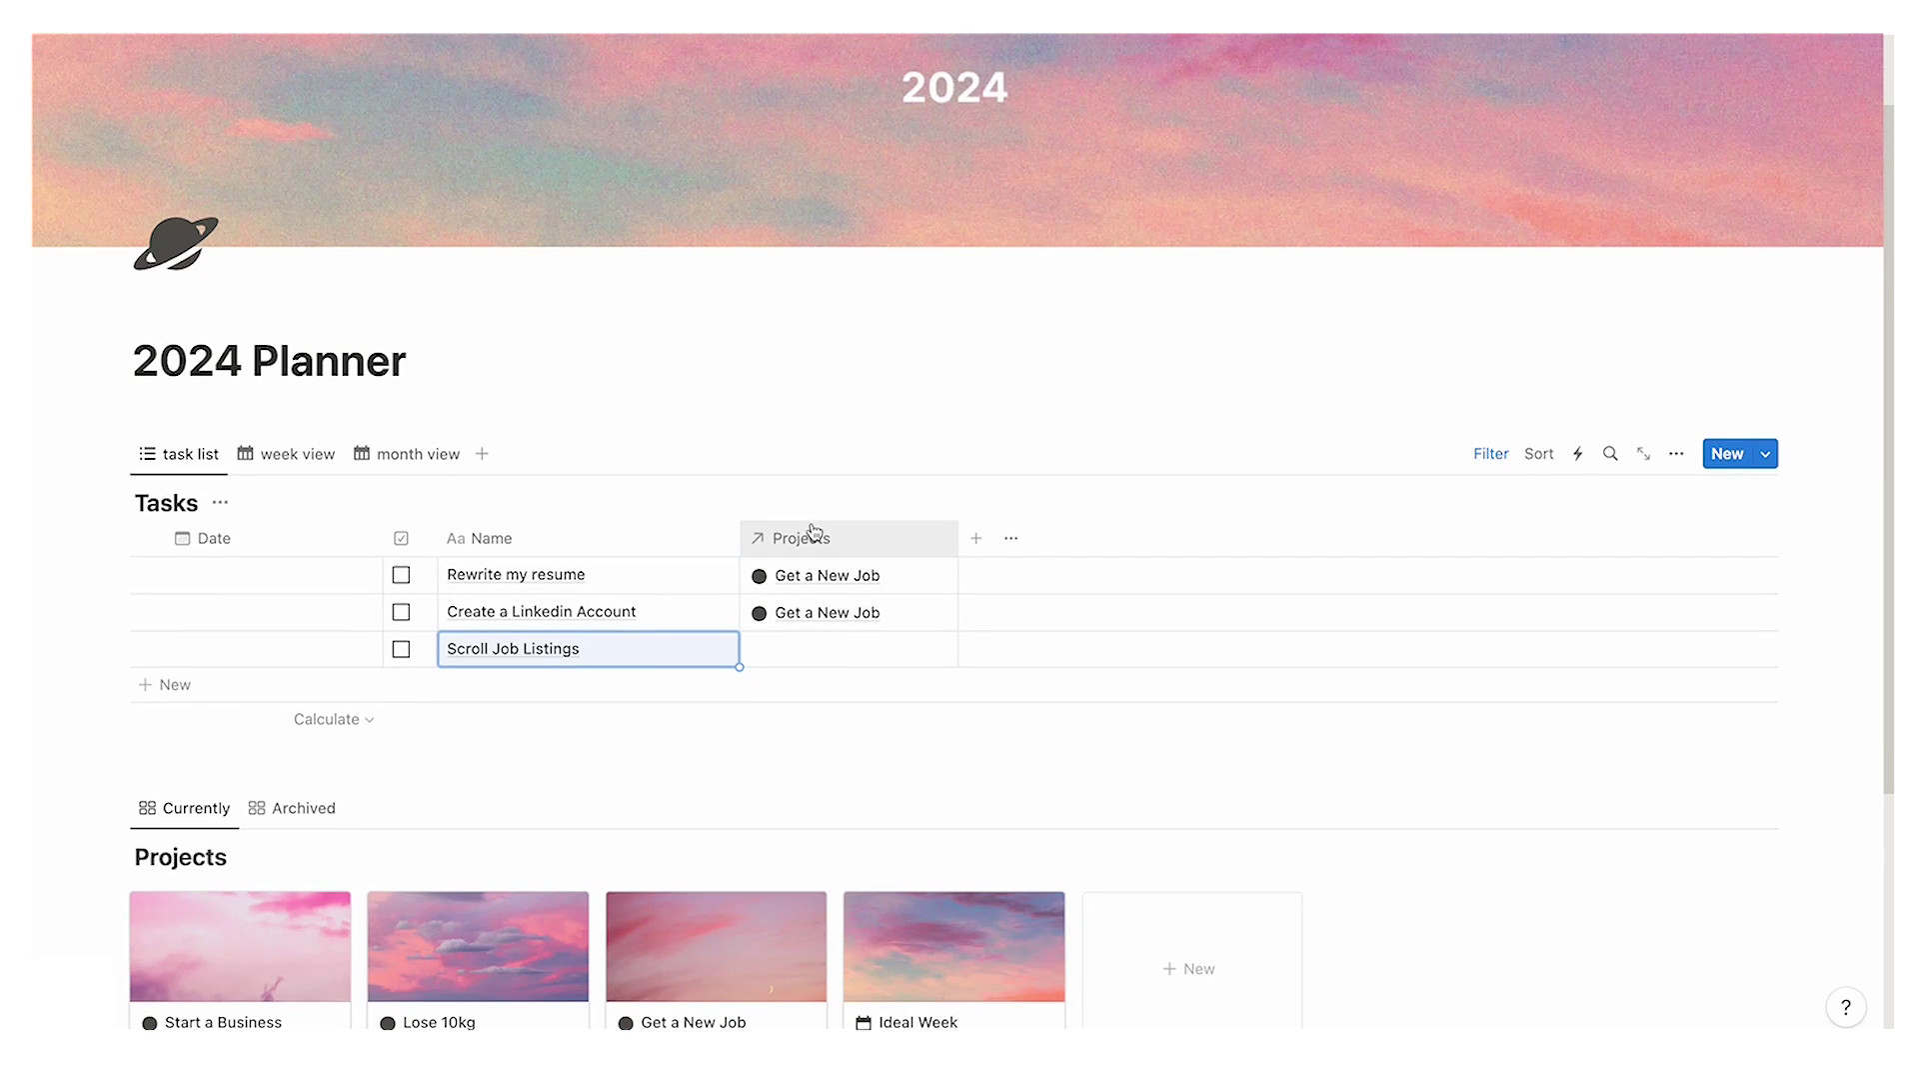
scroll(860, 625, "down", 5)
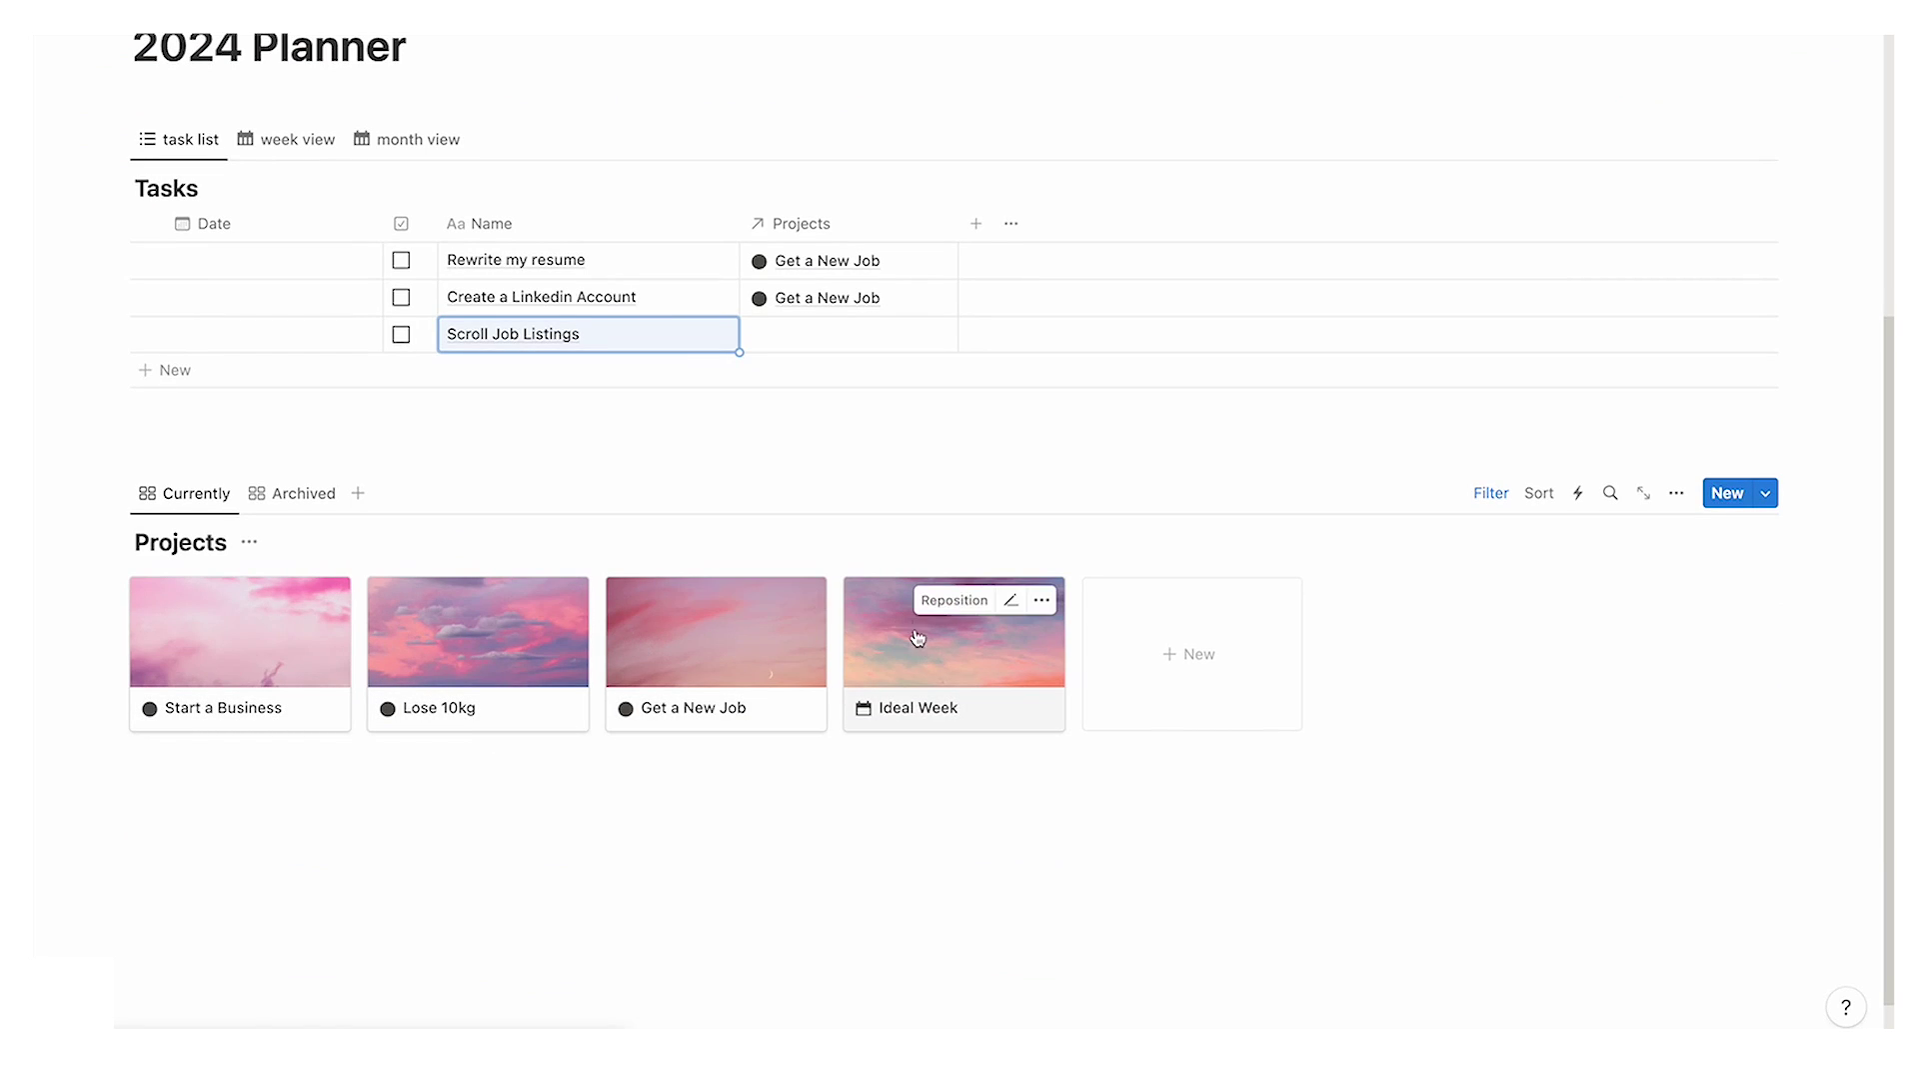
left_click(905, 334)
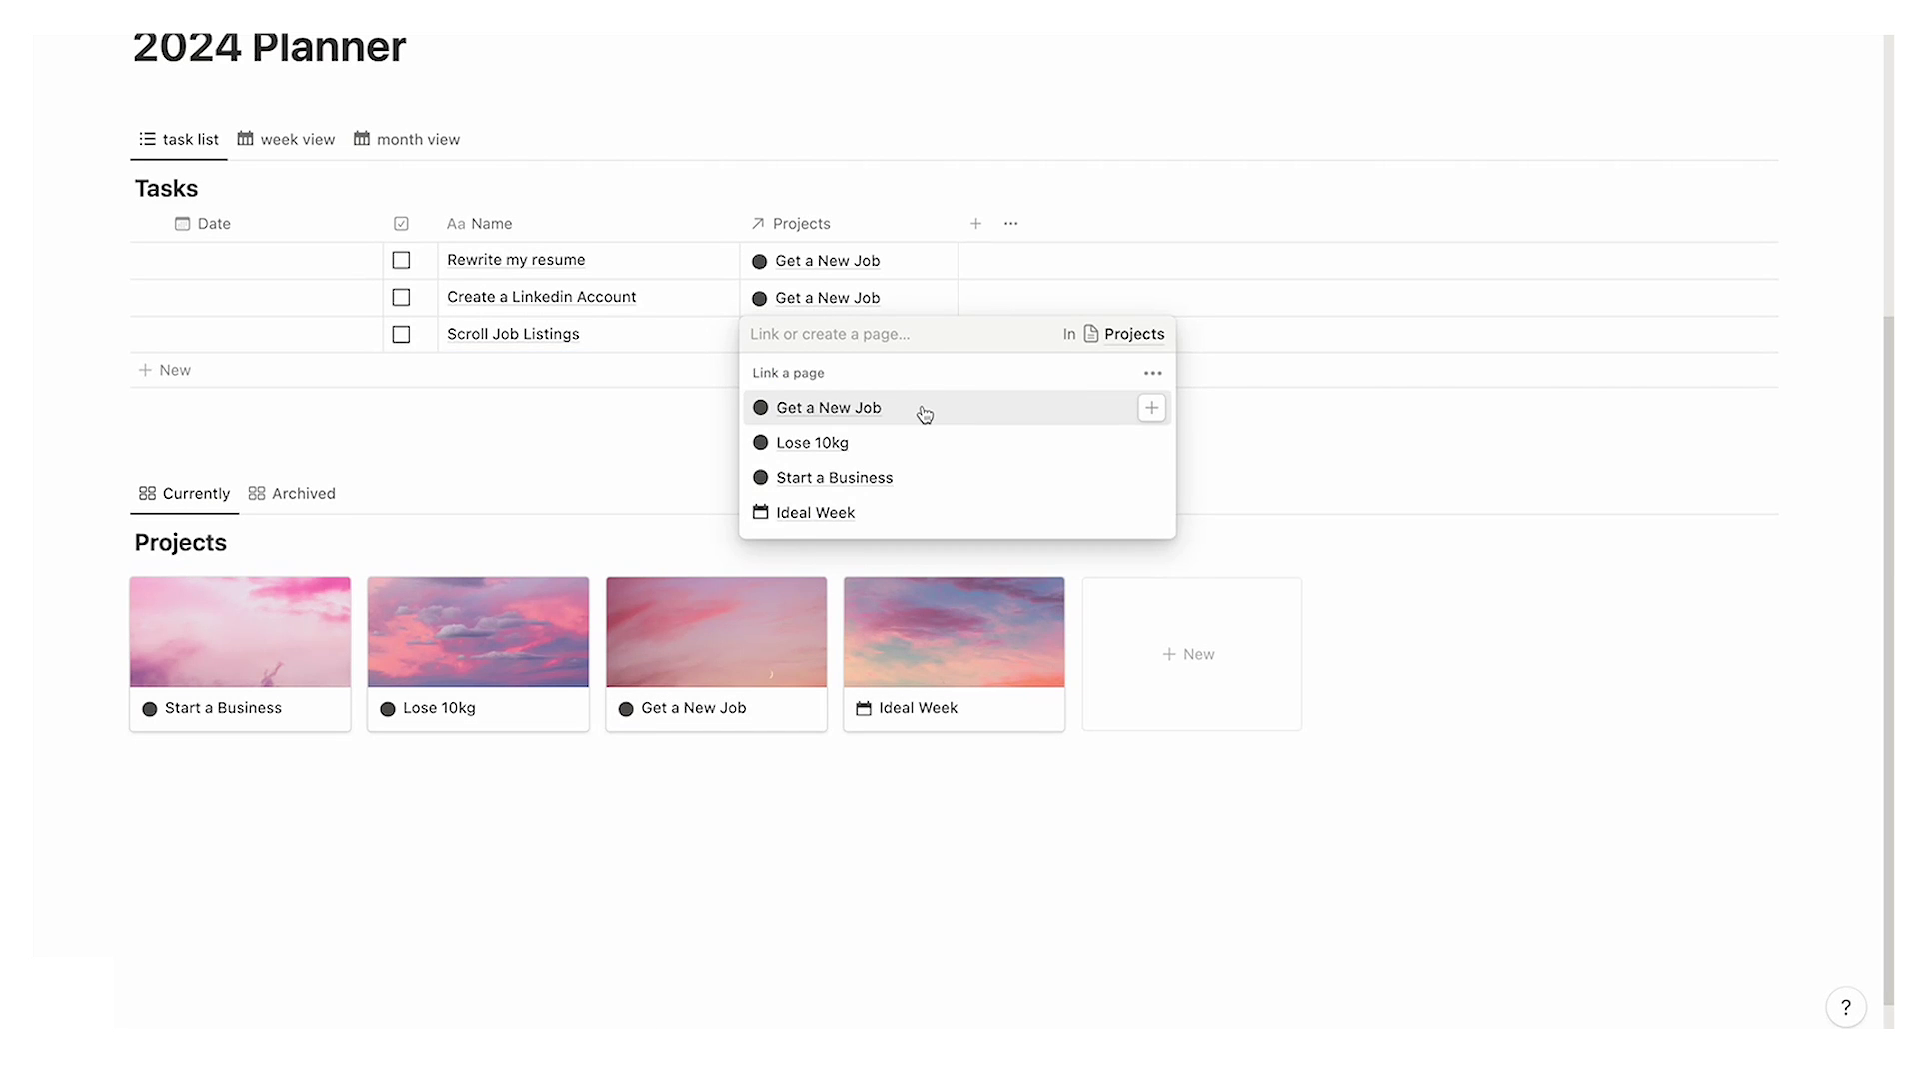
left_click(925, 414)
left_click(419, 425)
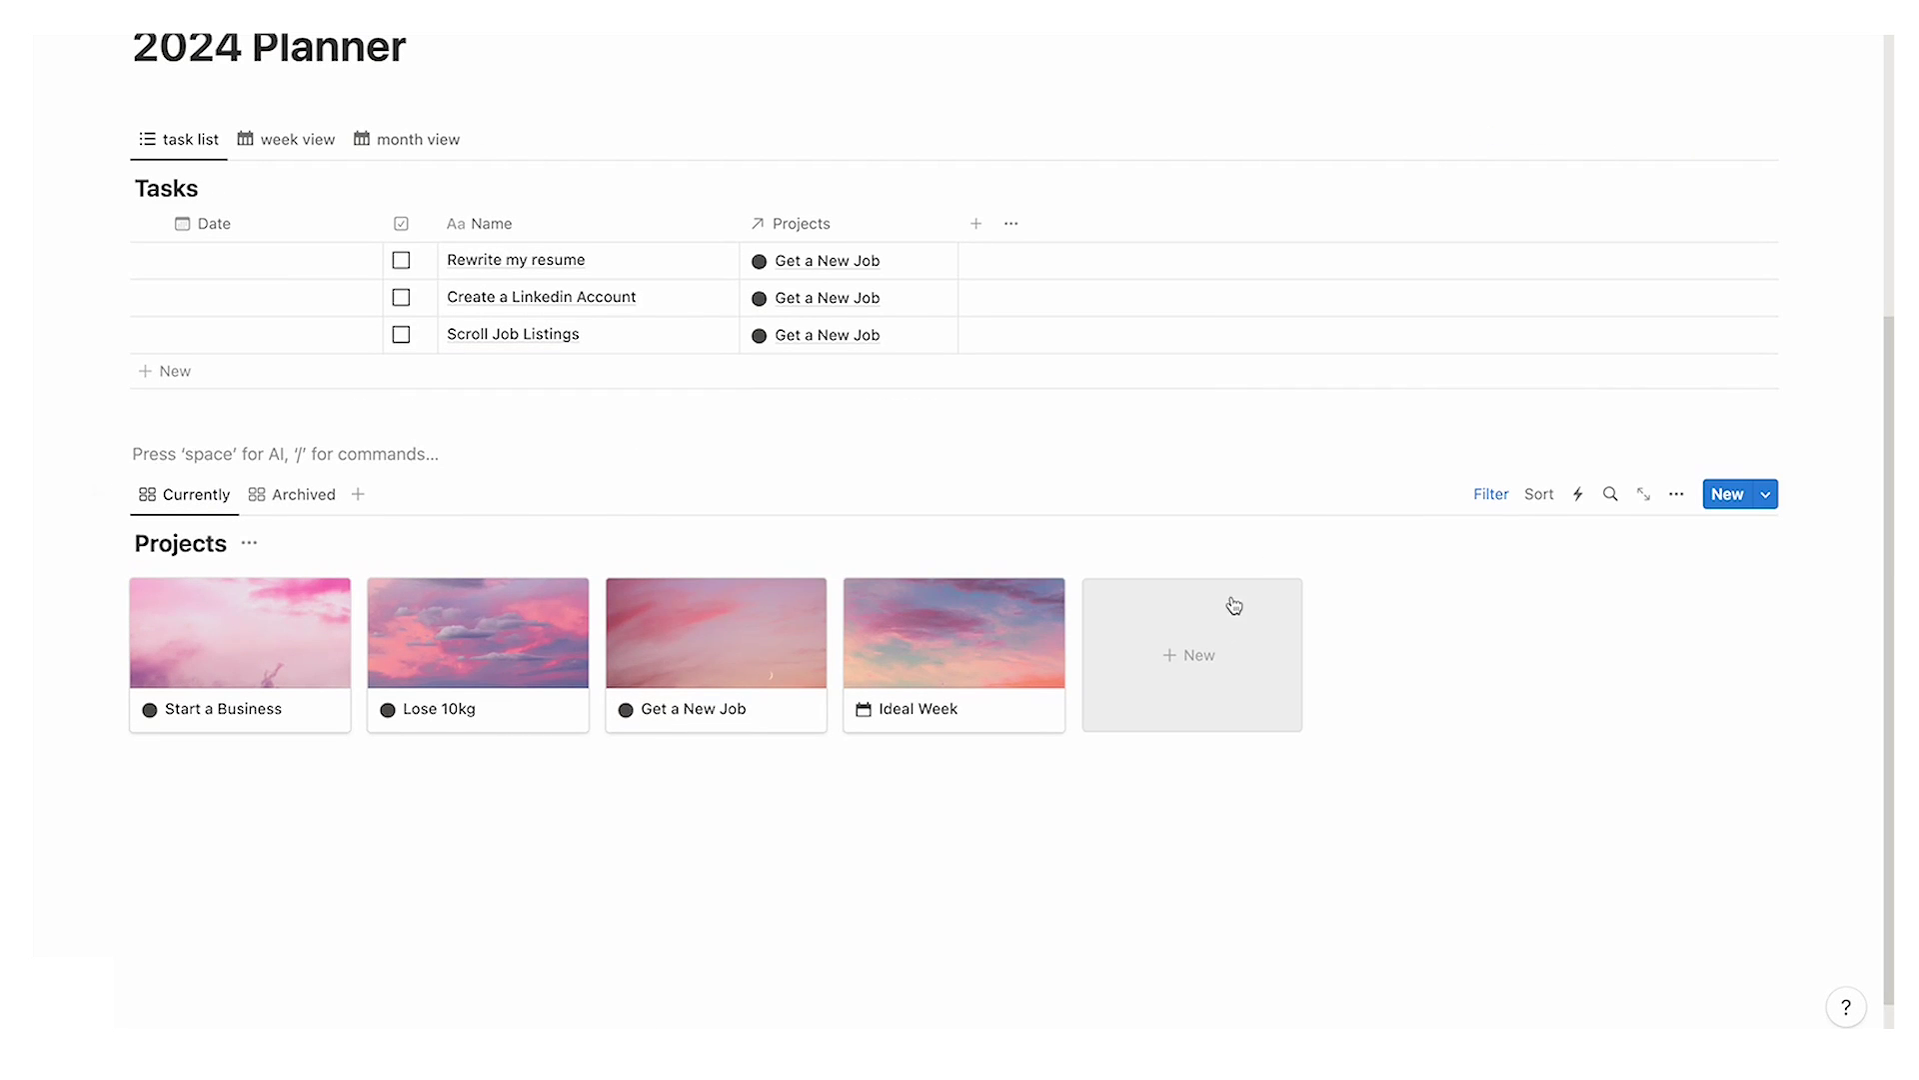
Step: Try adding a Blah blah task with a new project named BLah blah blah, and delete the task
left_click(275, 384)
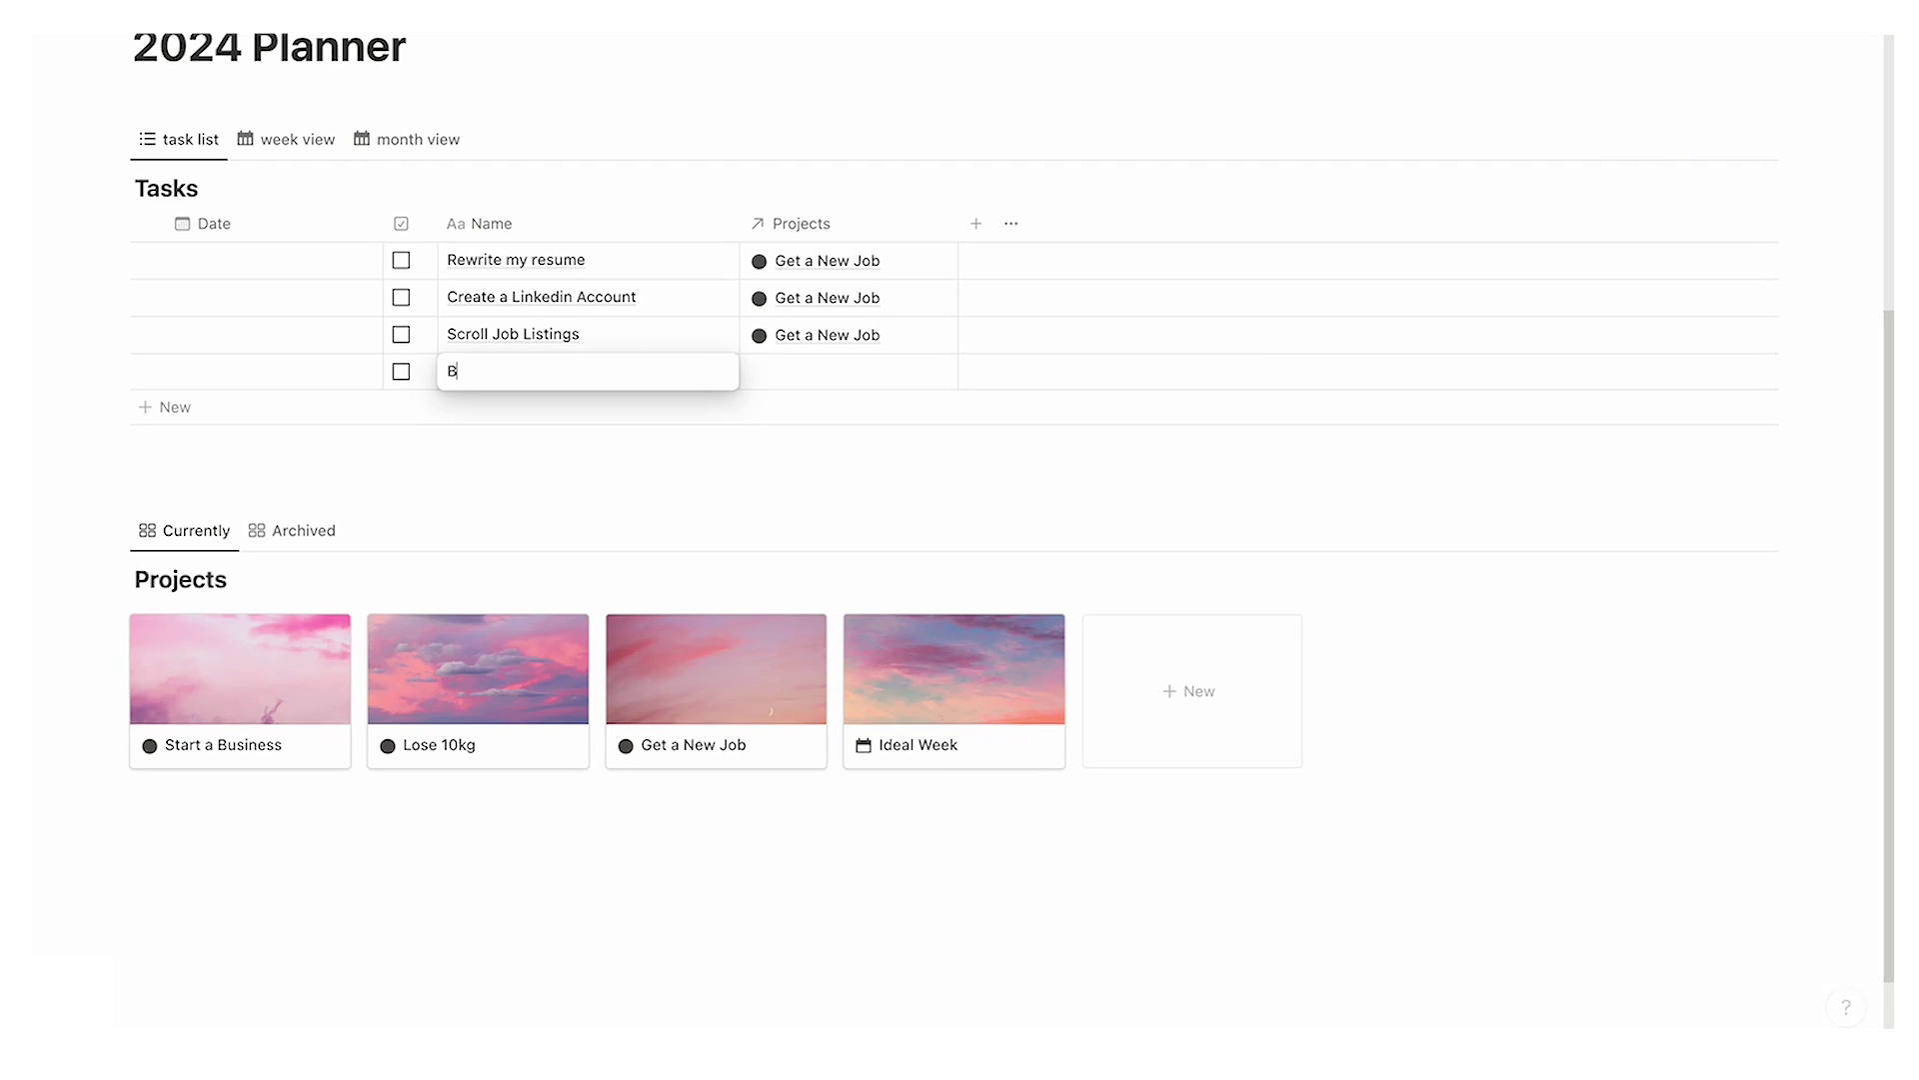
left_click(830, 370)
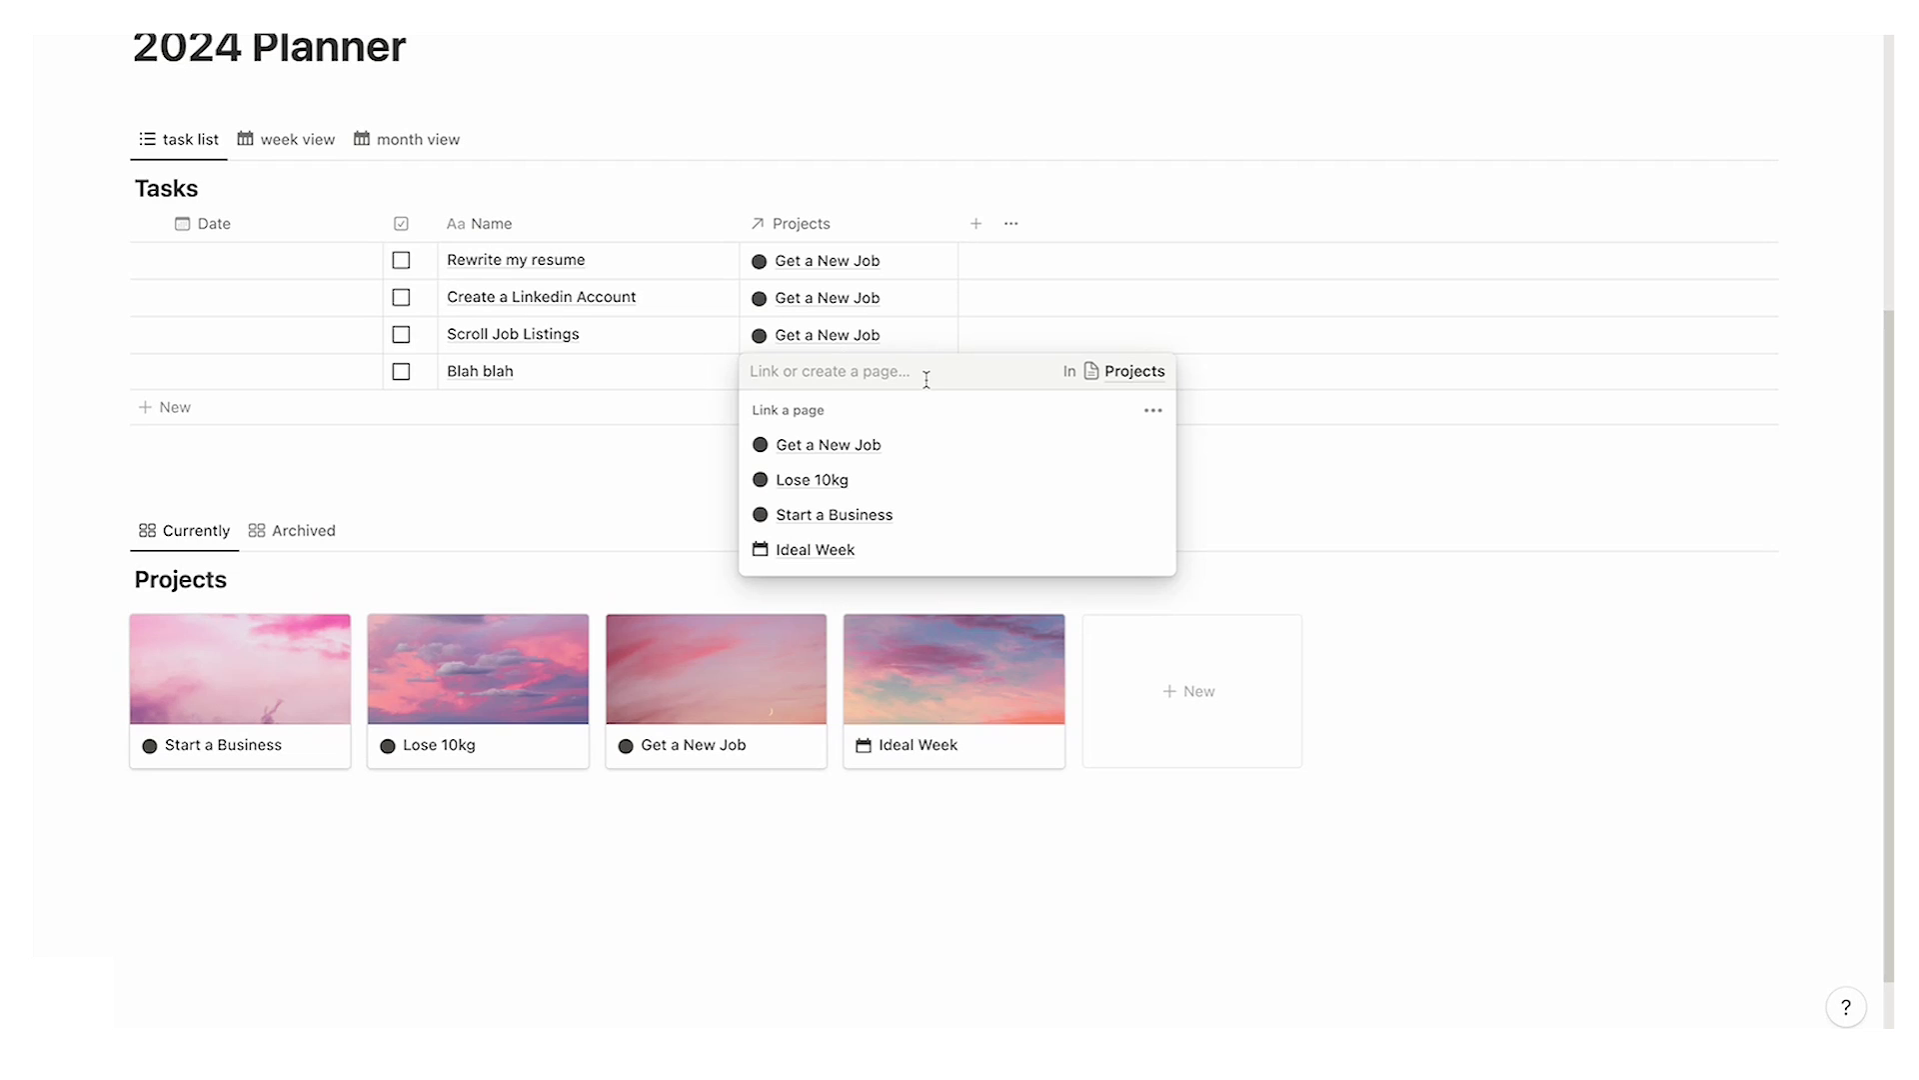
type("BLah blah blah")
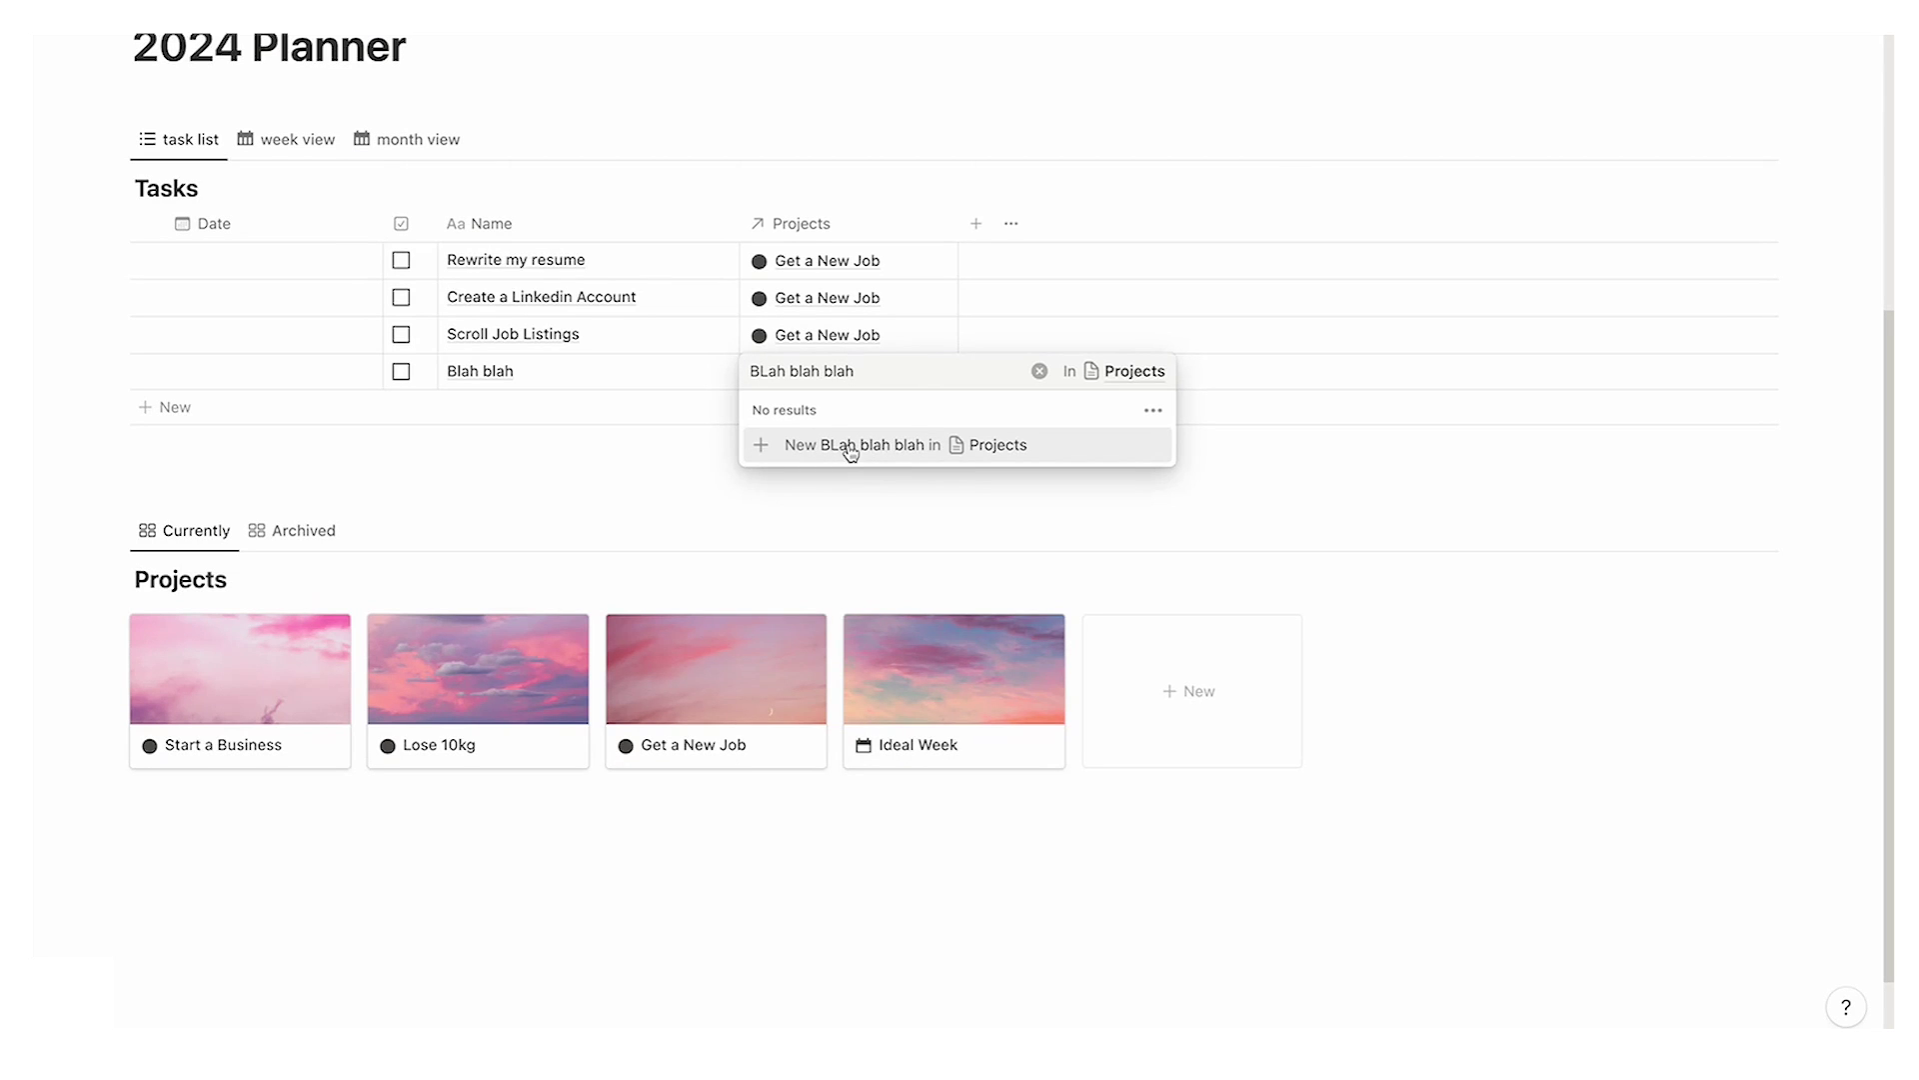
left_click(862, 445)
left_click(110, 371)
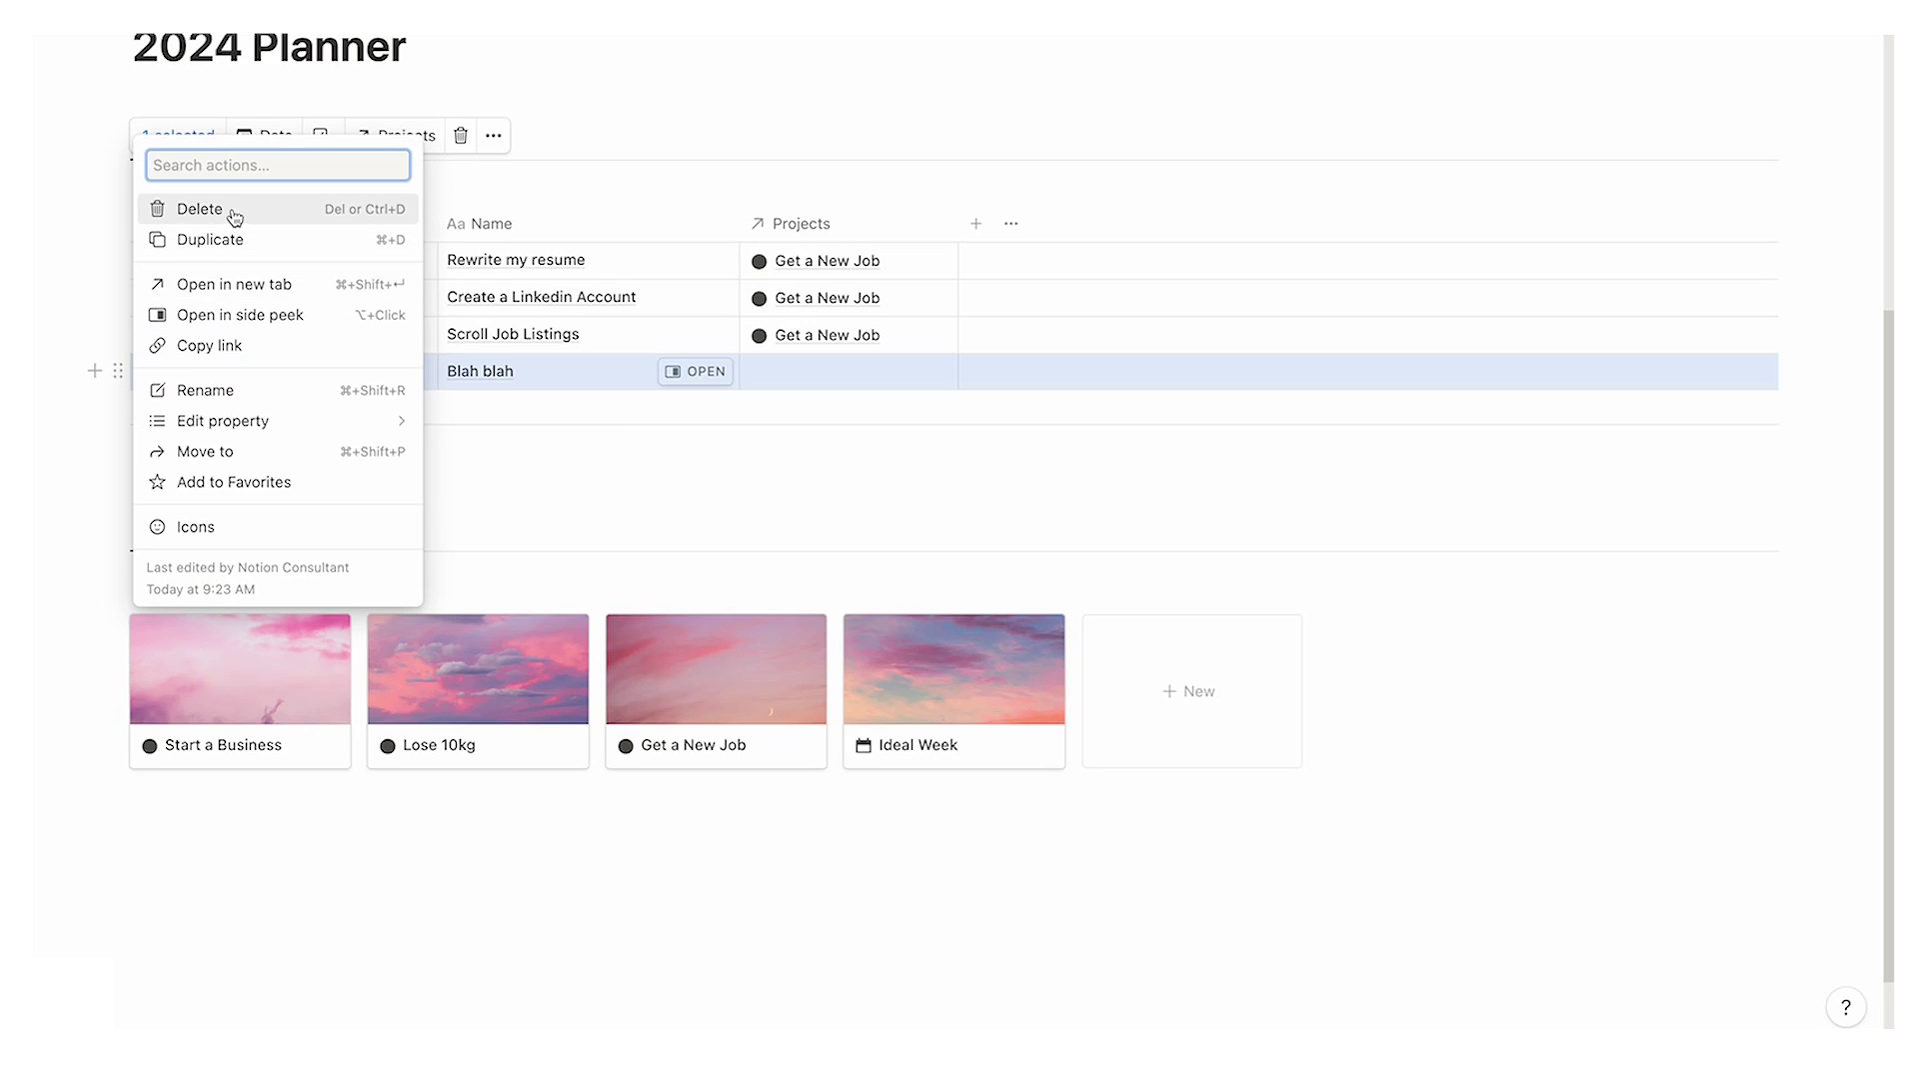
left_click(228, 209)
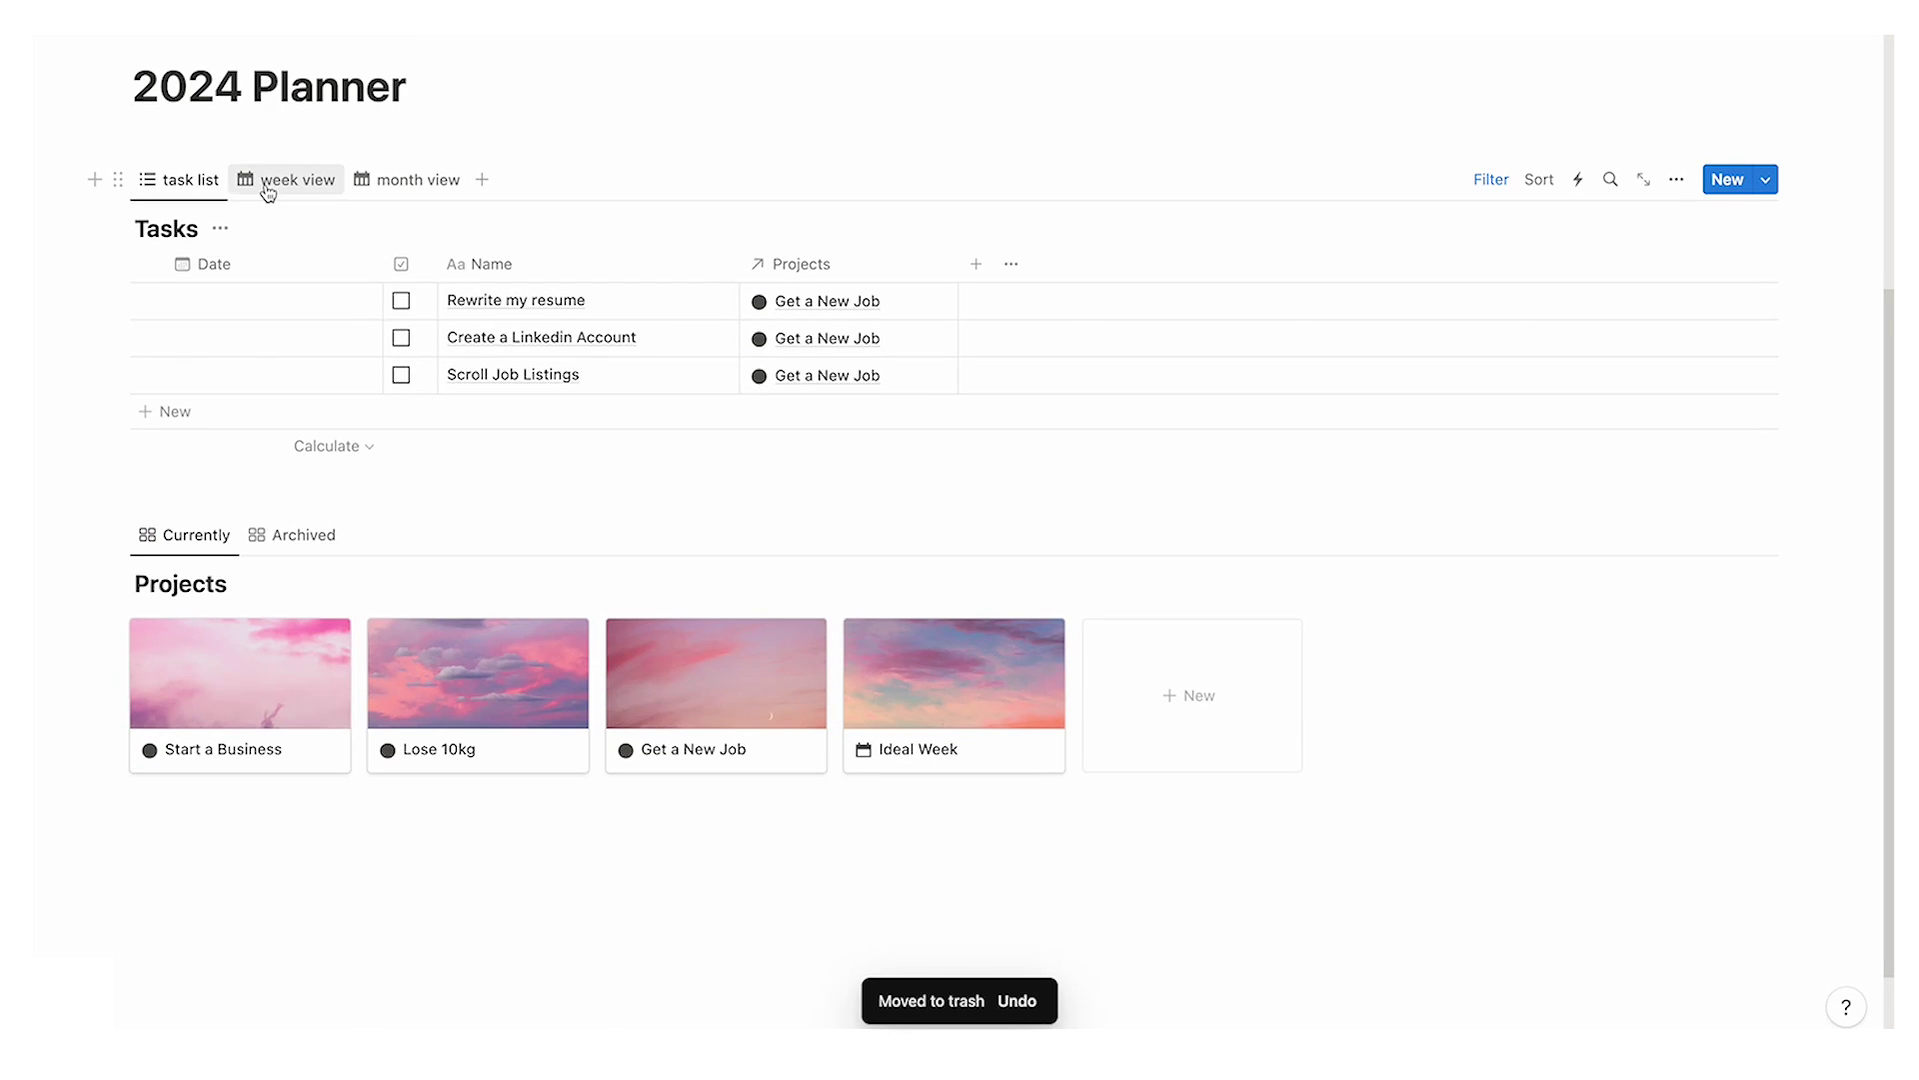
Step: Look at the Tasks database in its week and month views and return to the task list
left_click(267, 190)
left_click(400, 181)
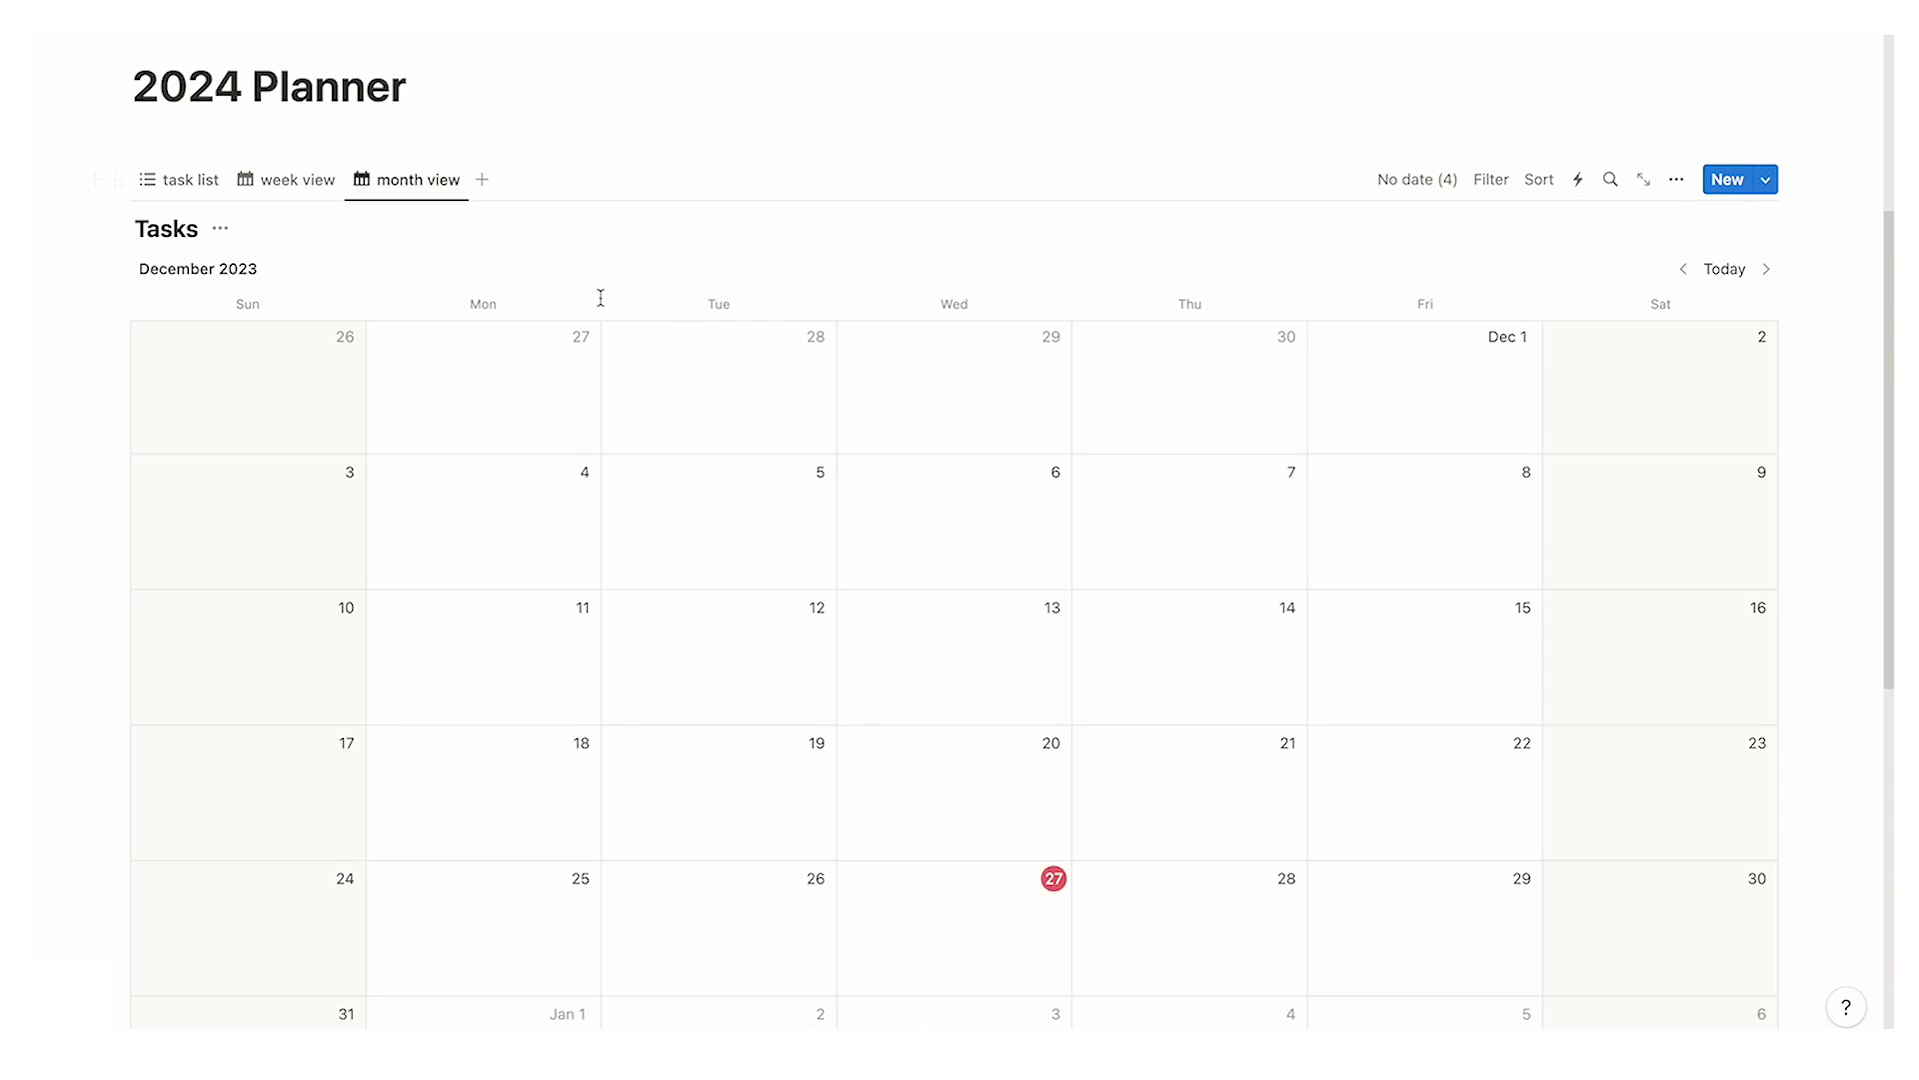
left_click(185, 157)
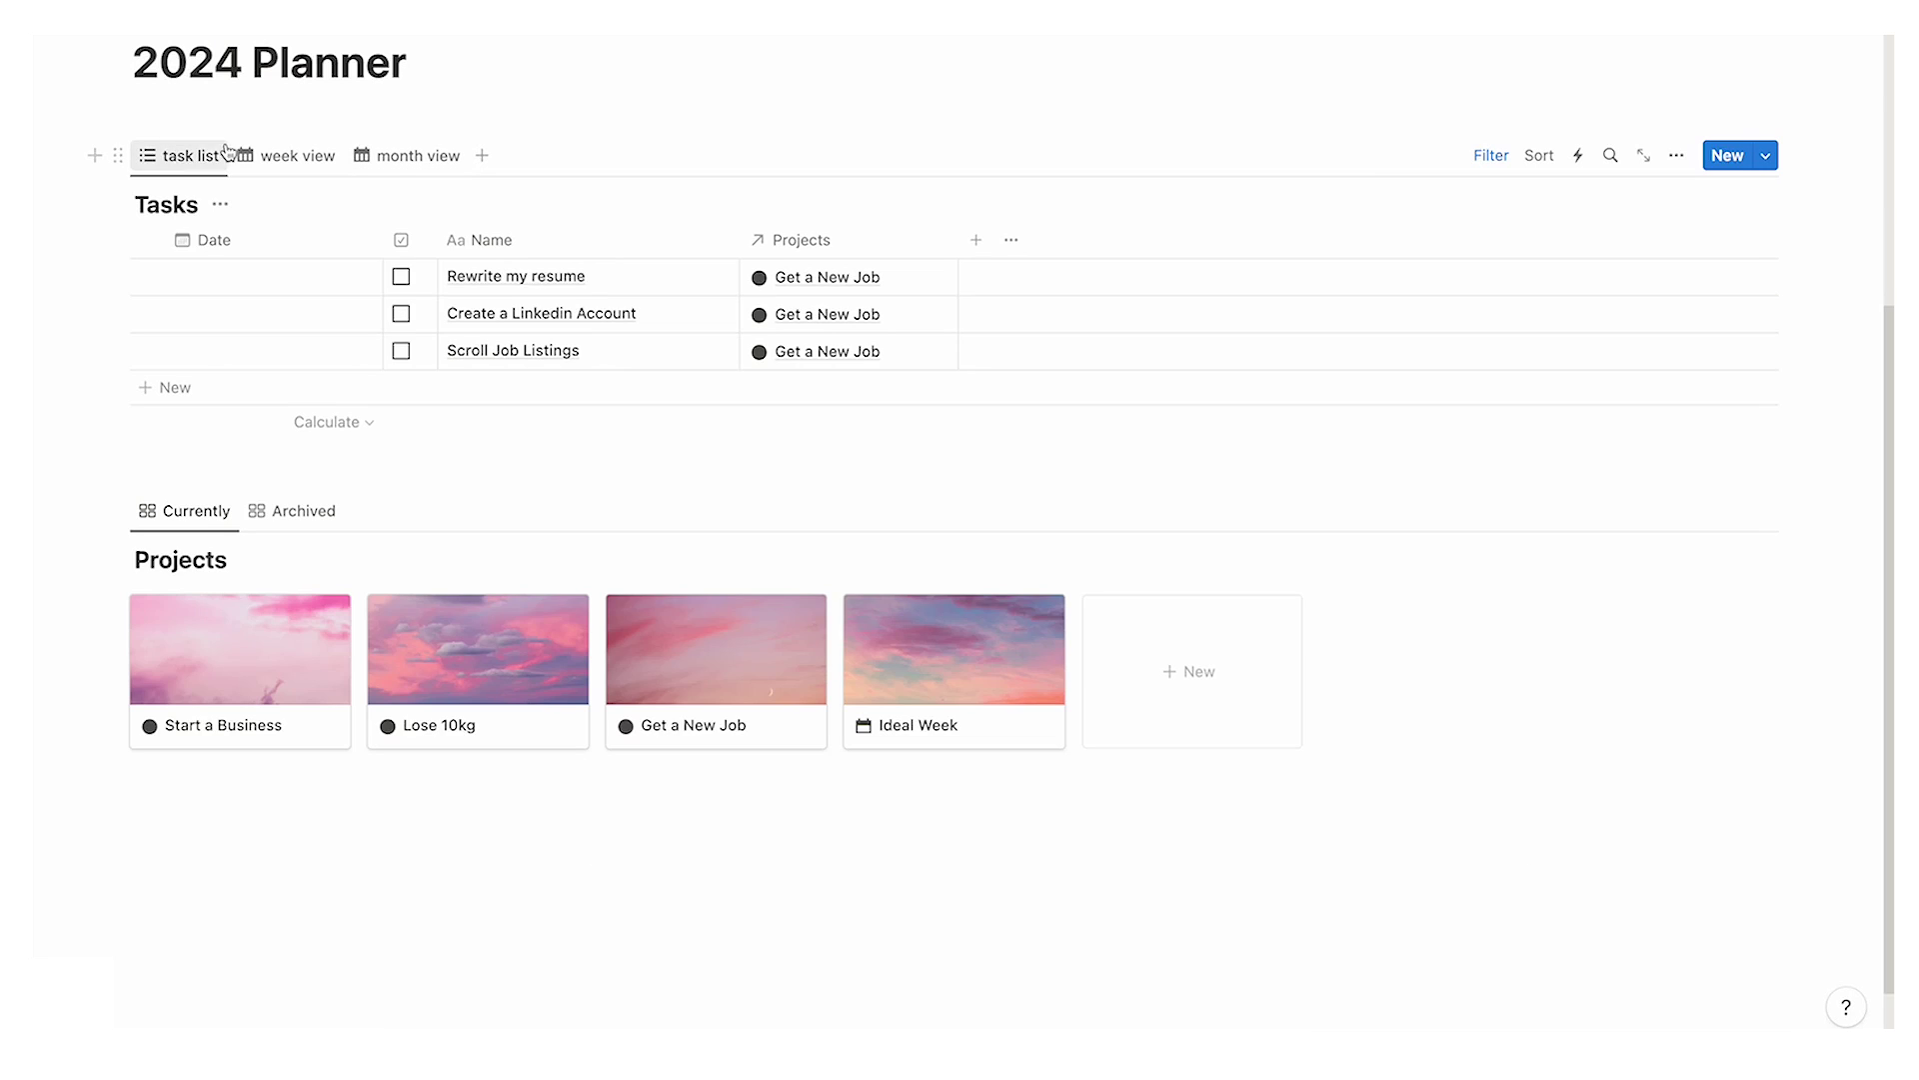
left_click(326, 160)
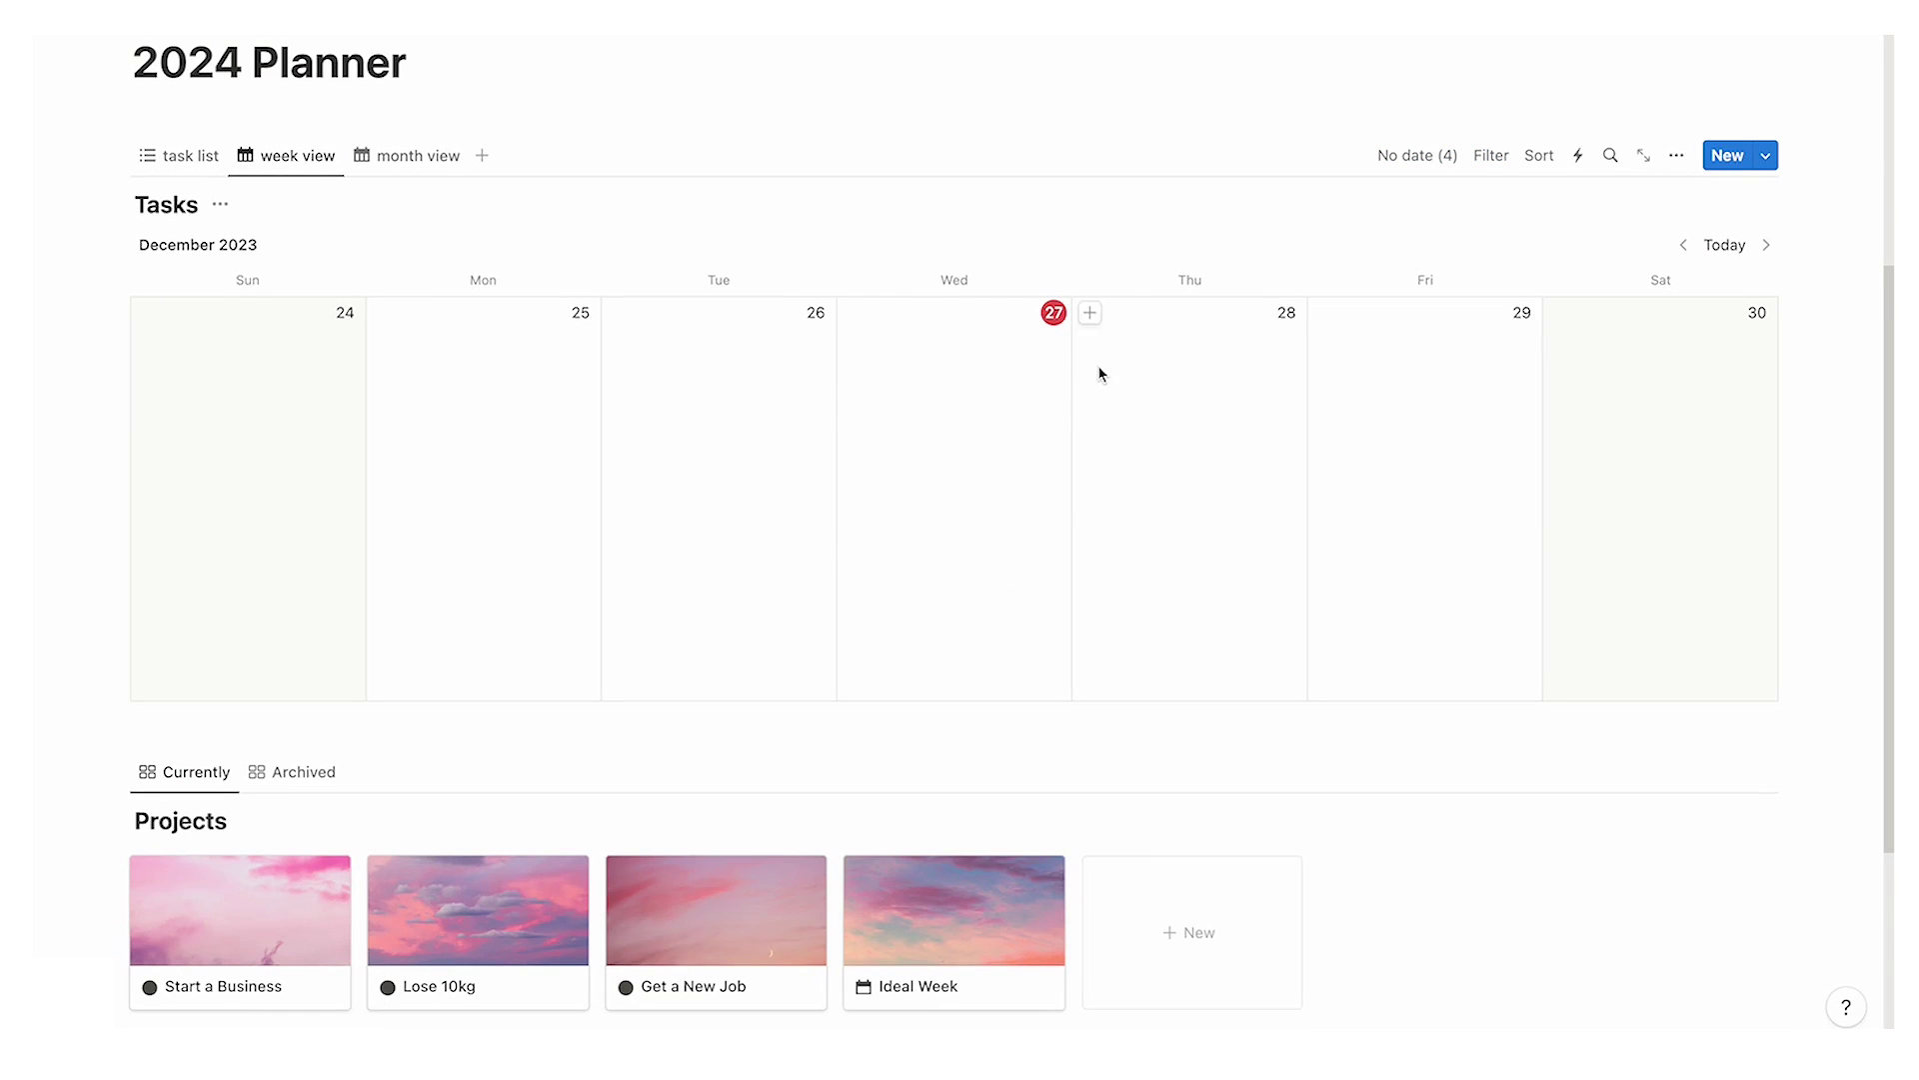
left_click(190, 157)
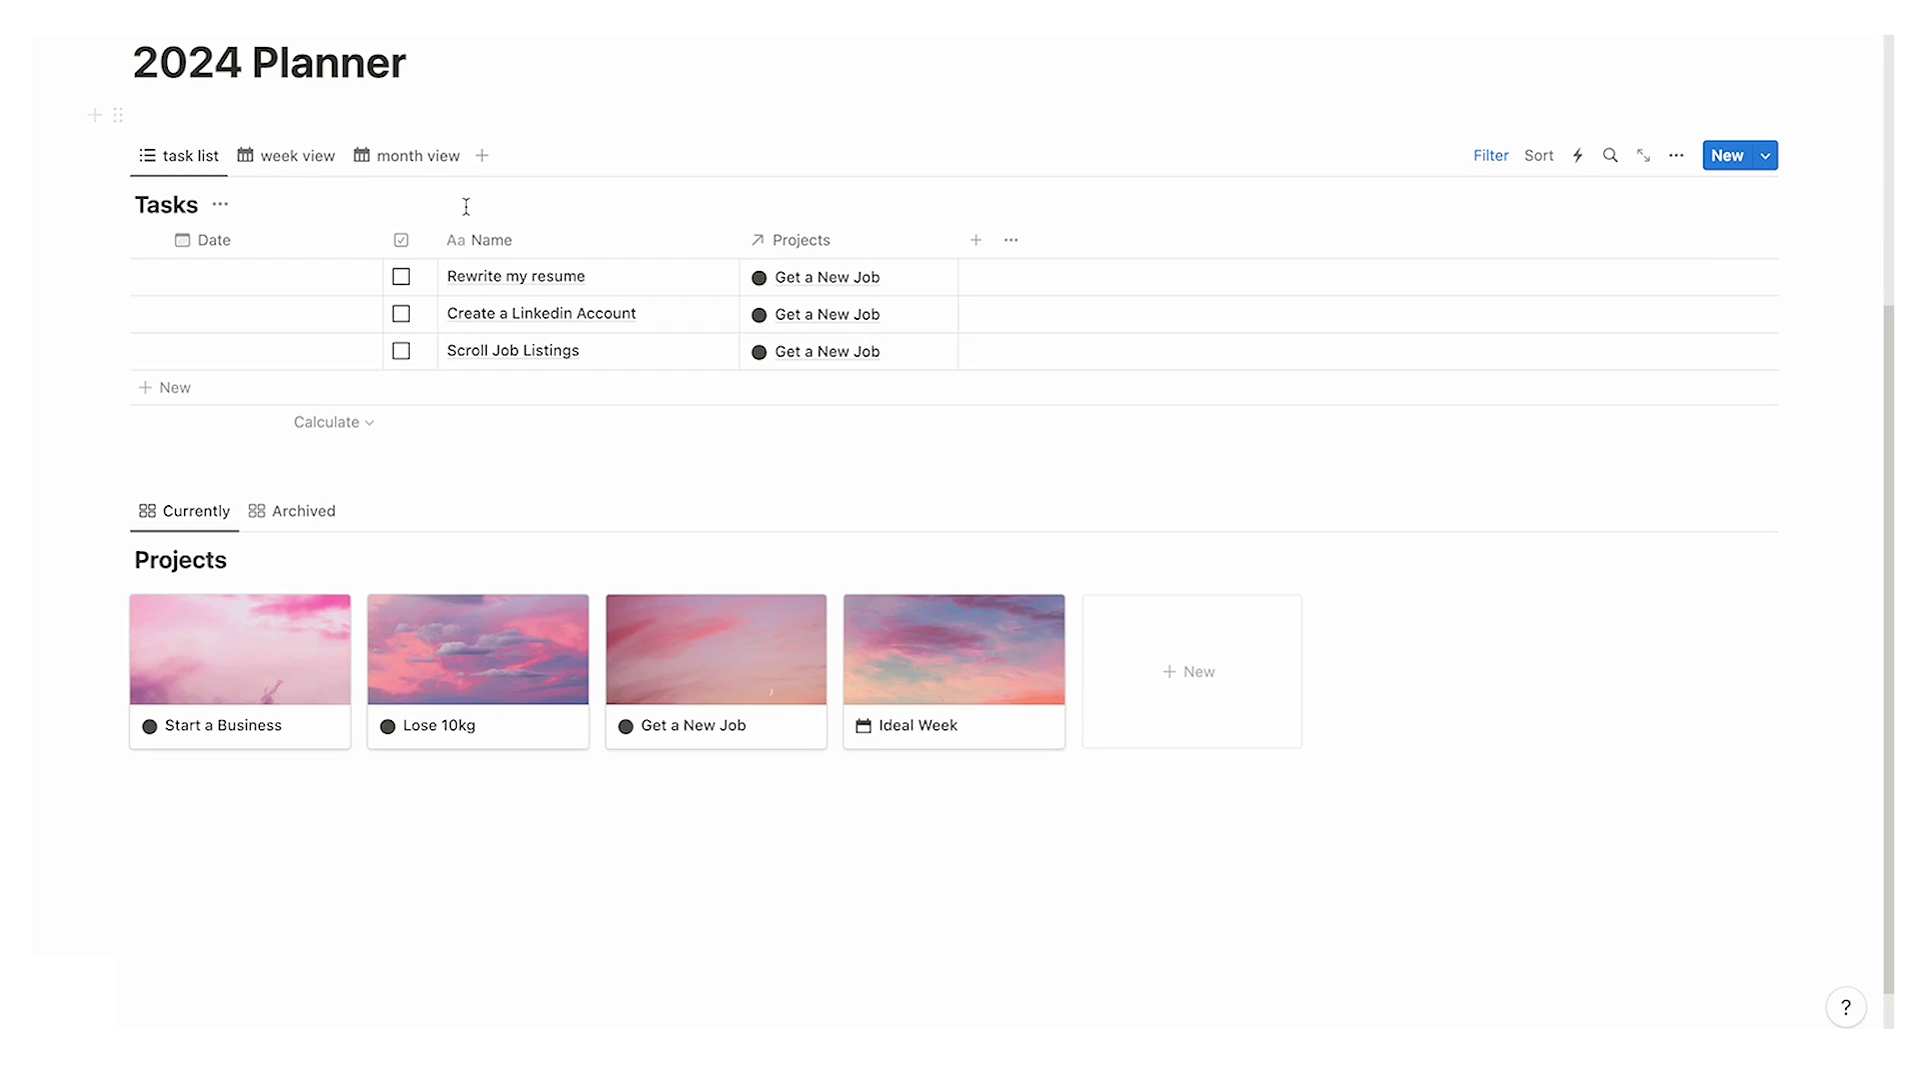
Step: Set the Rewrite my resume task's date to December 27, 2023, and check the task list's filter rules
left_click(277, 274)
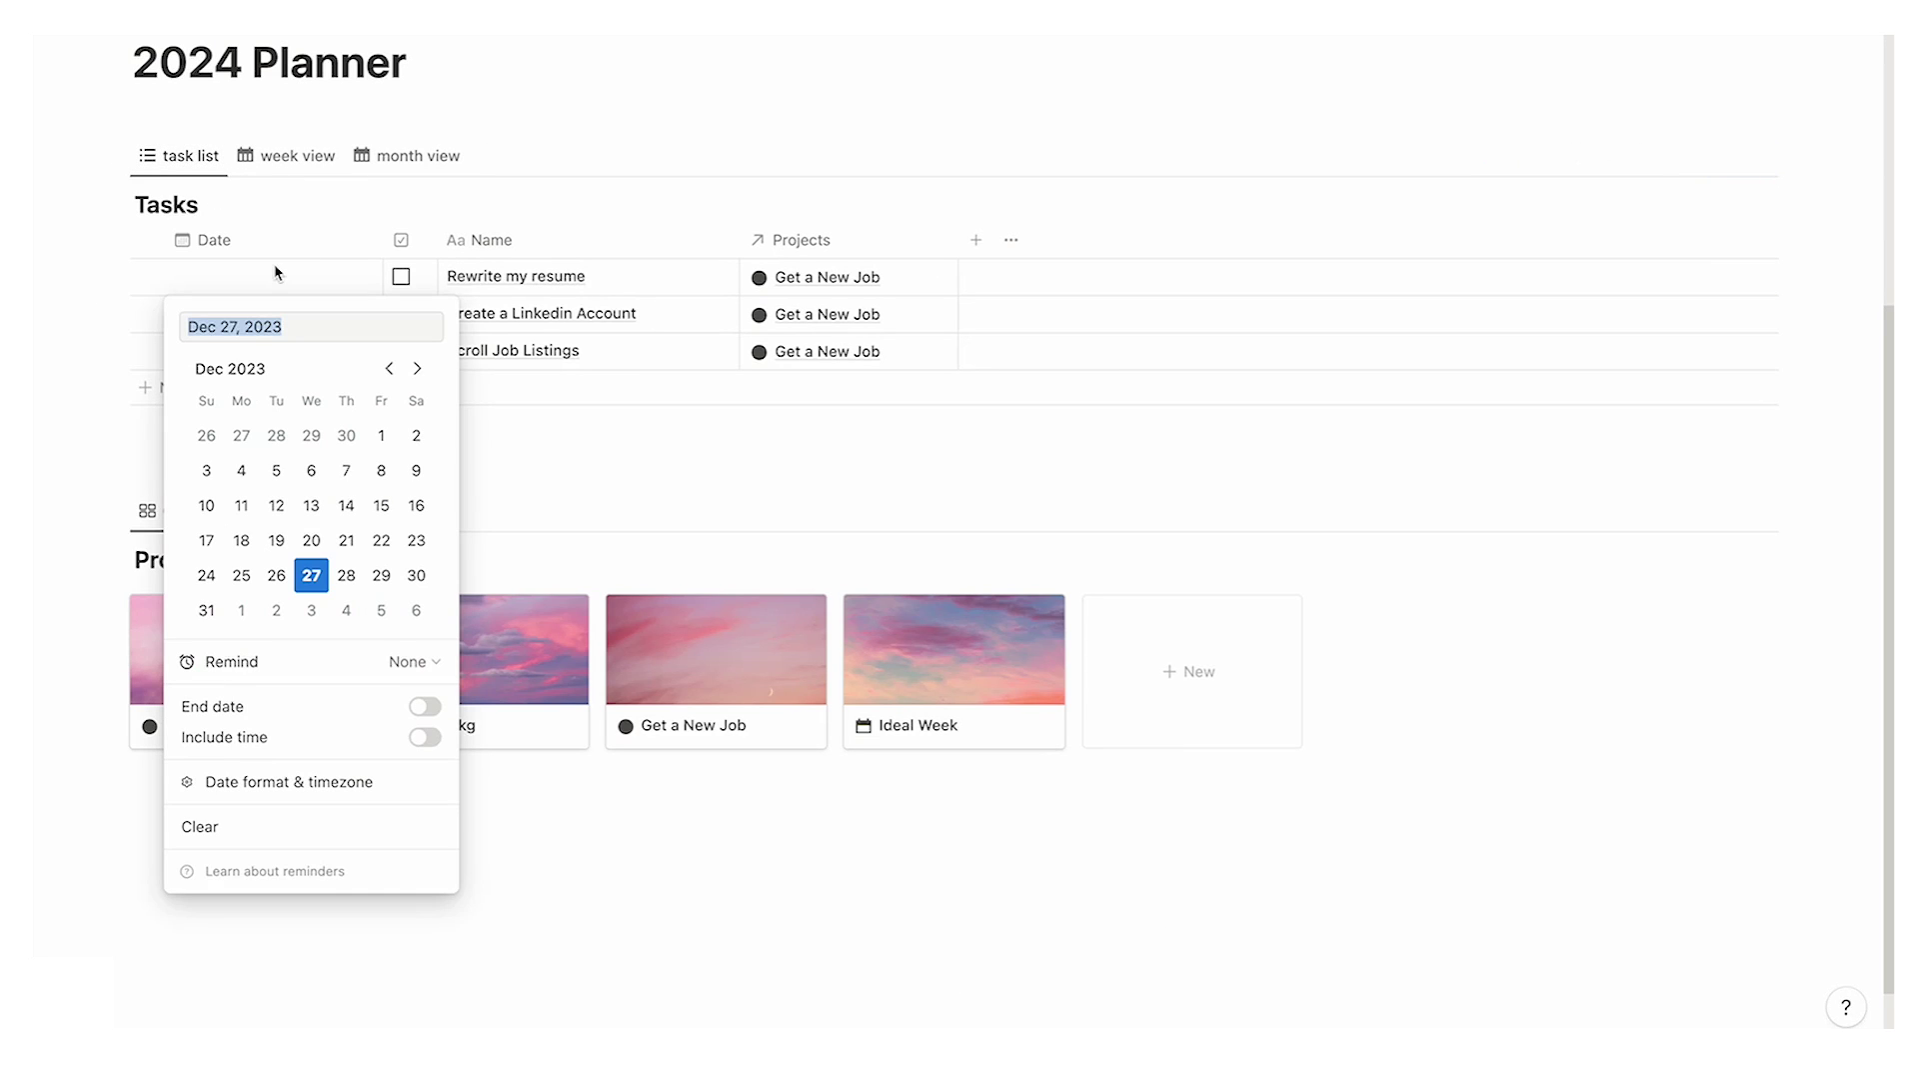
left_click(311, 576)
left_click(361, 212)
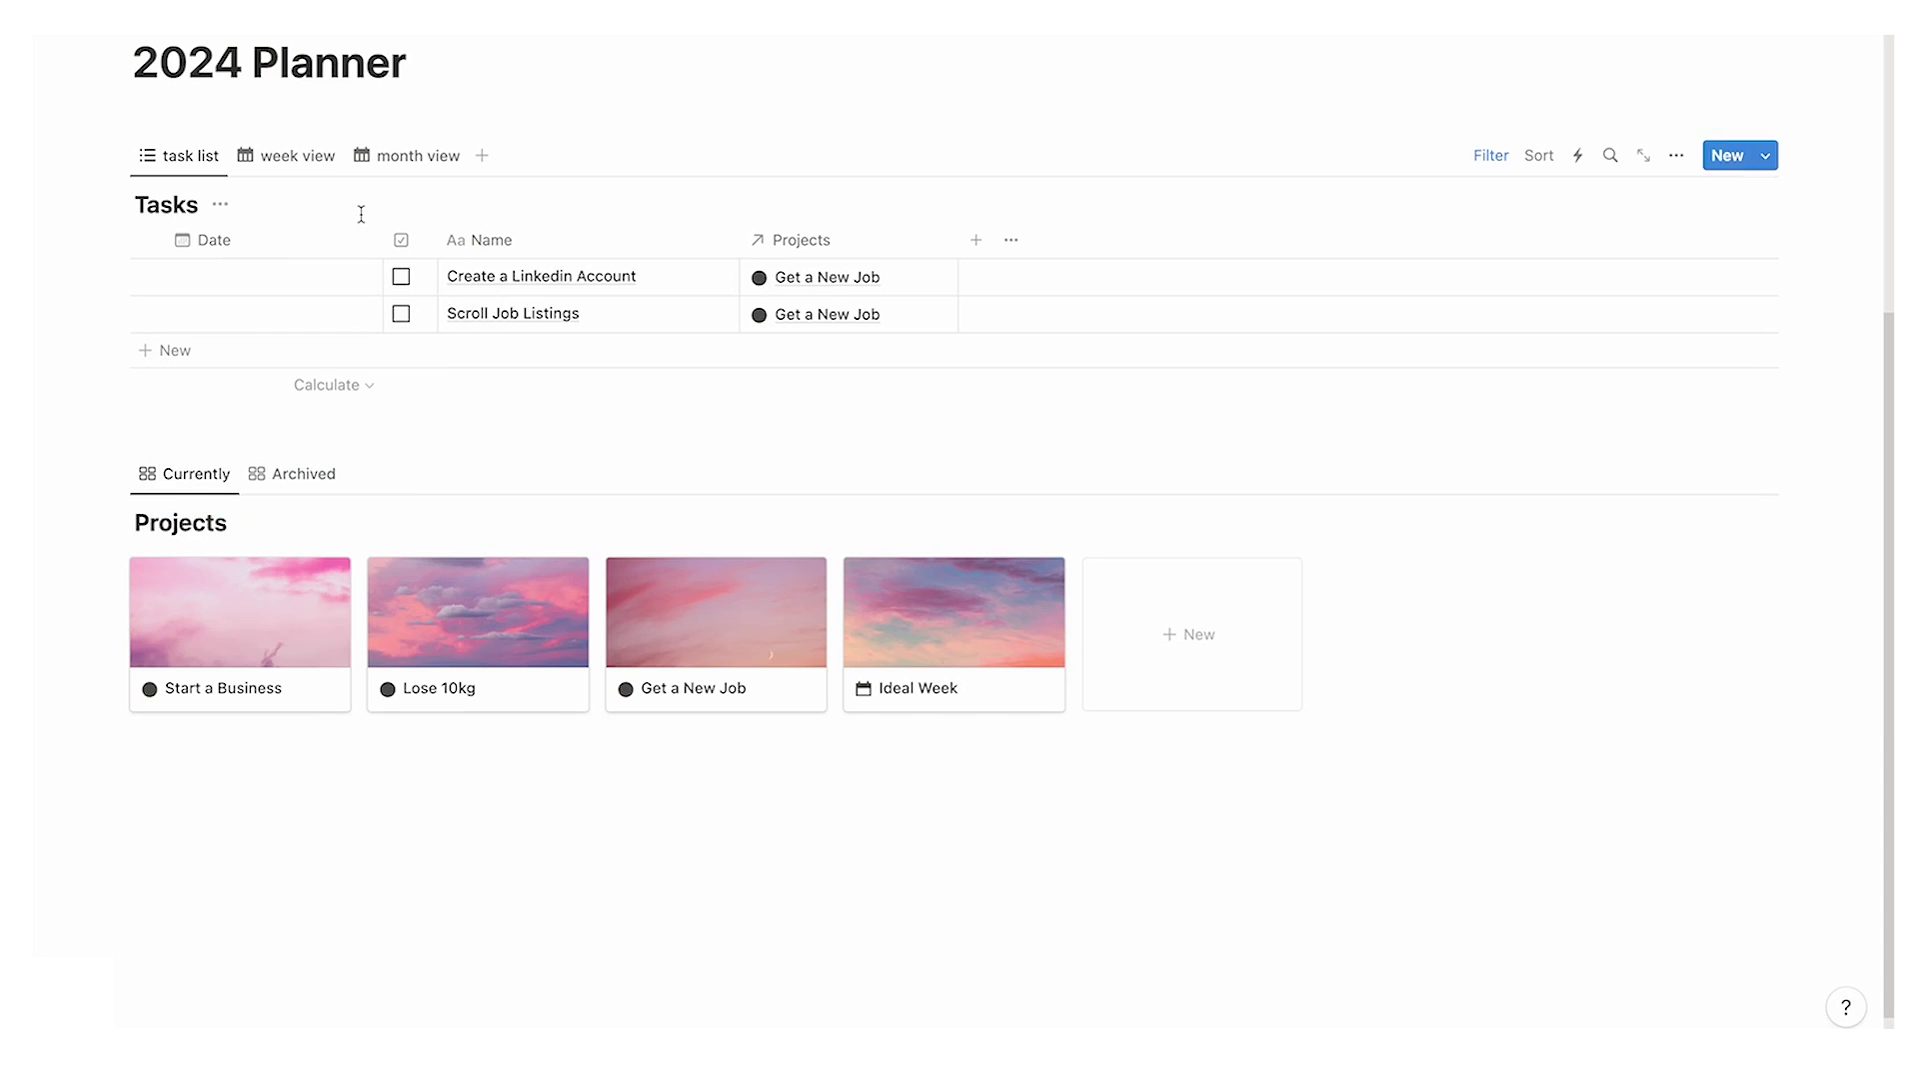
left_click(1500, 165)
left_click(183, 243)
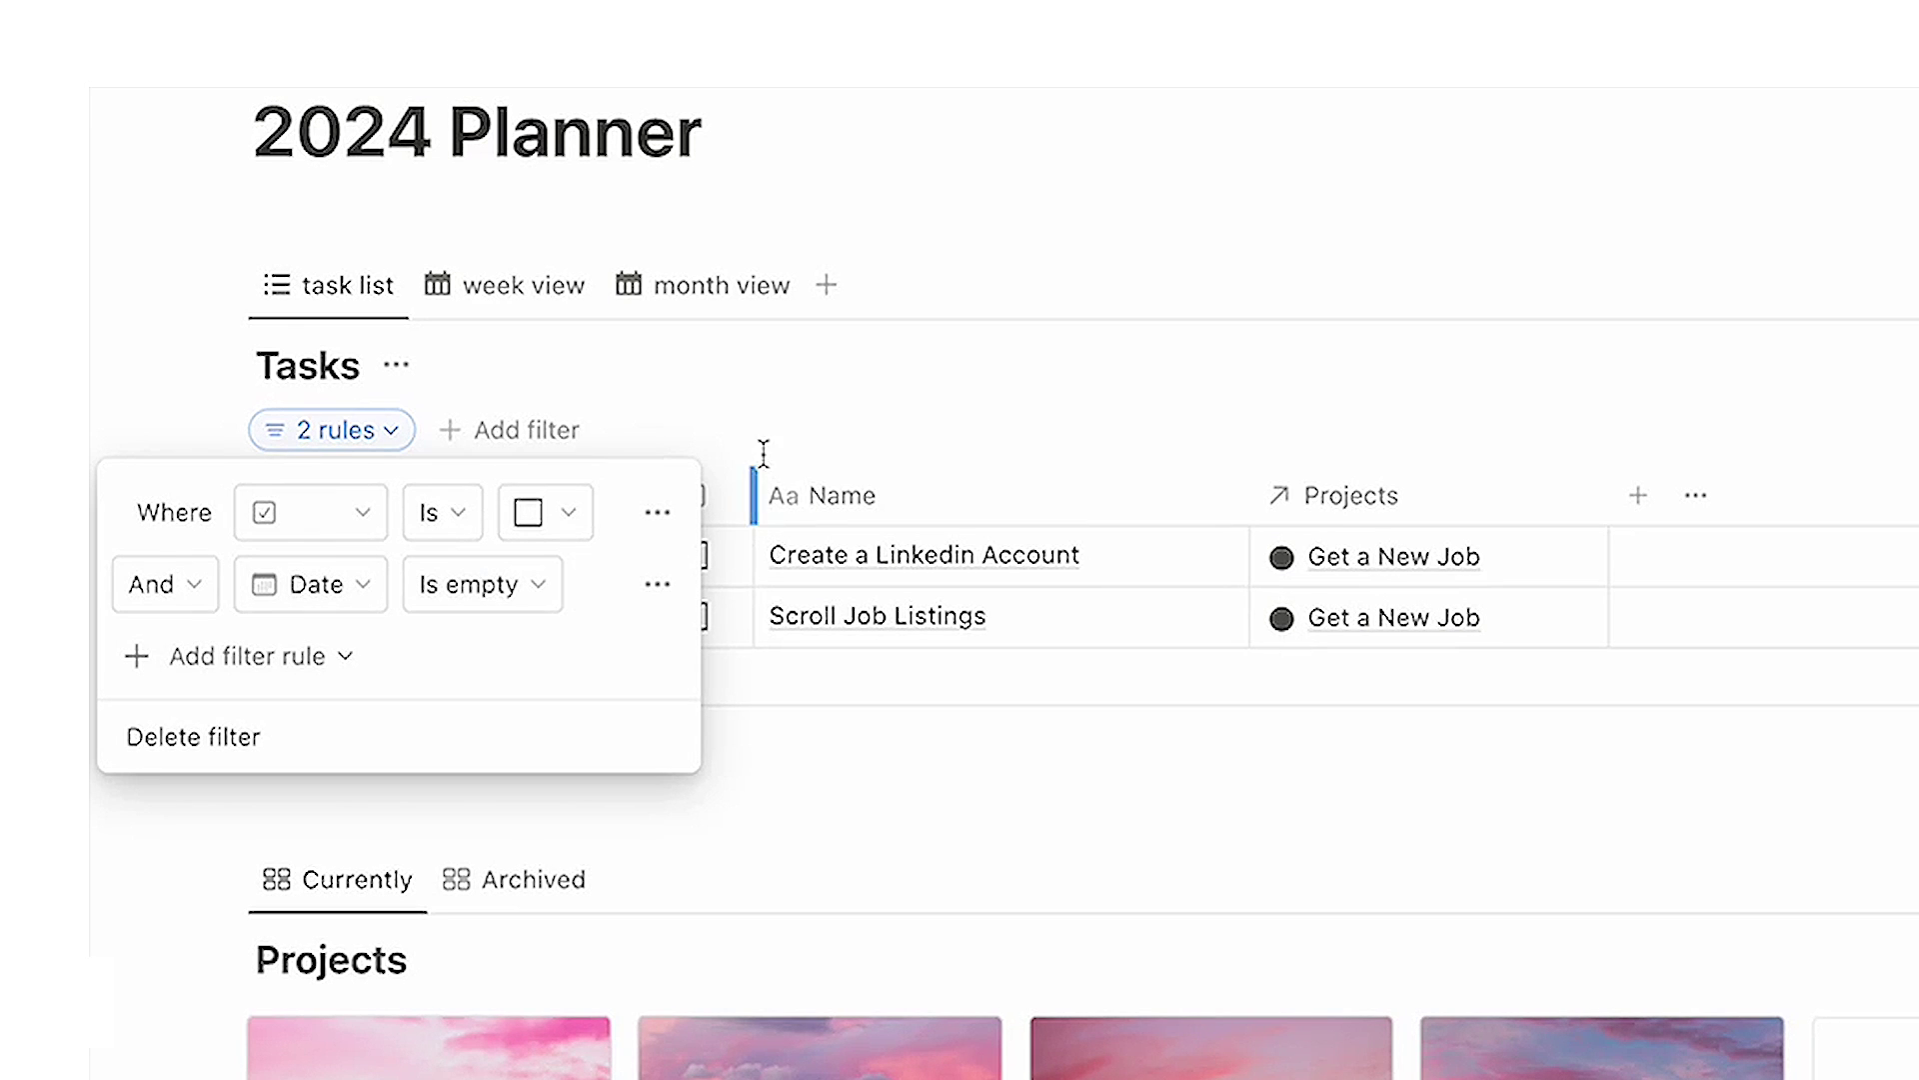
left_click(787, 372)
Step: Mark the Rewrite my resume task as done in the week view and look over the month view
left_click(504, 285)
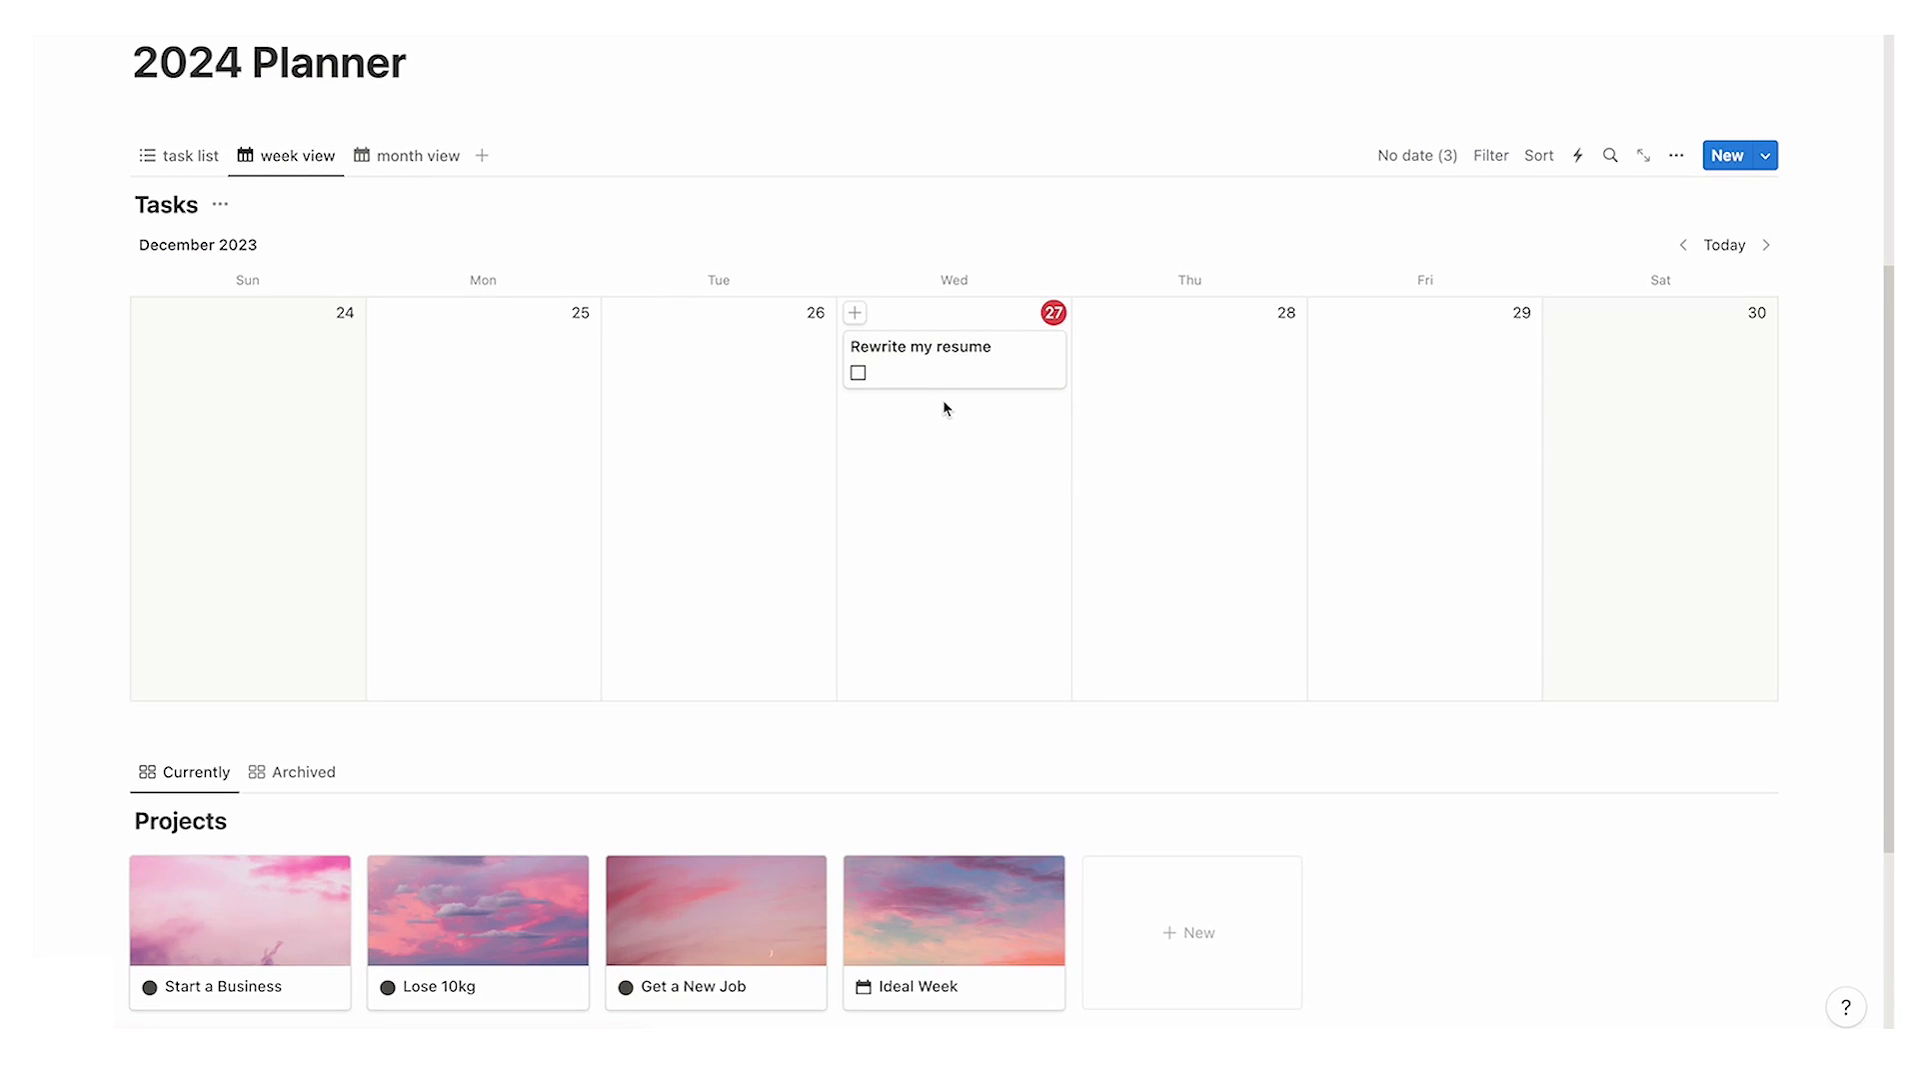
left_click(860, 375)
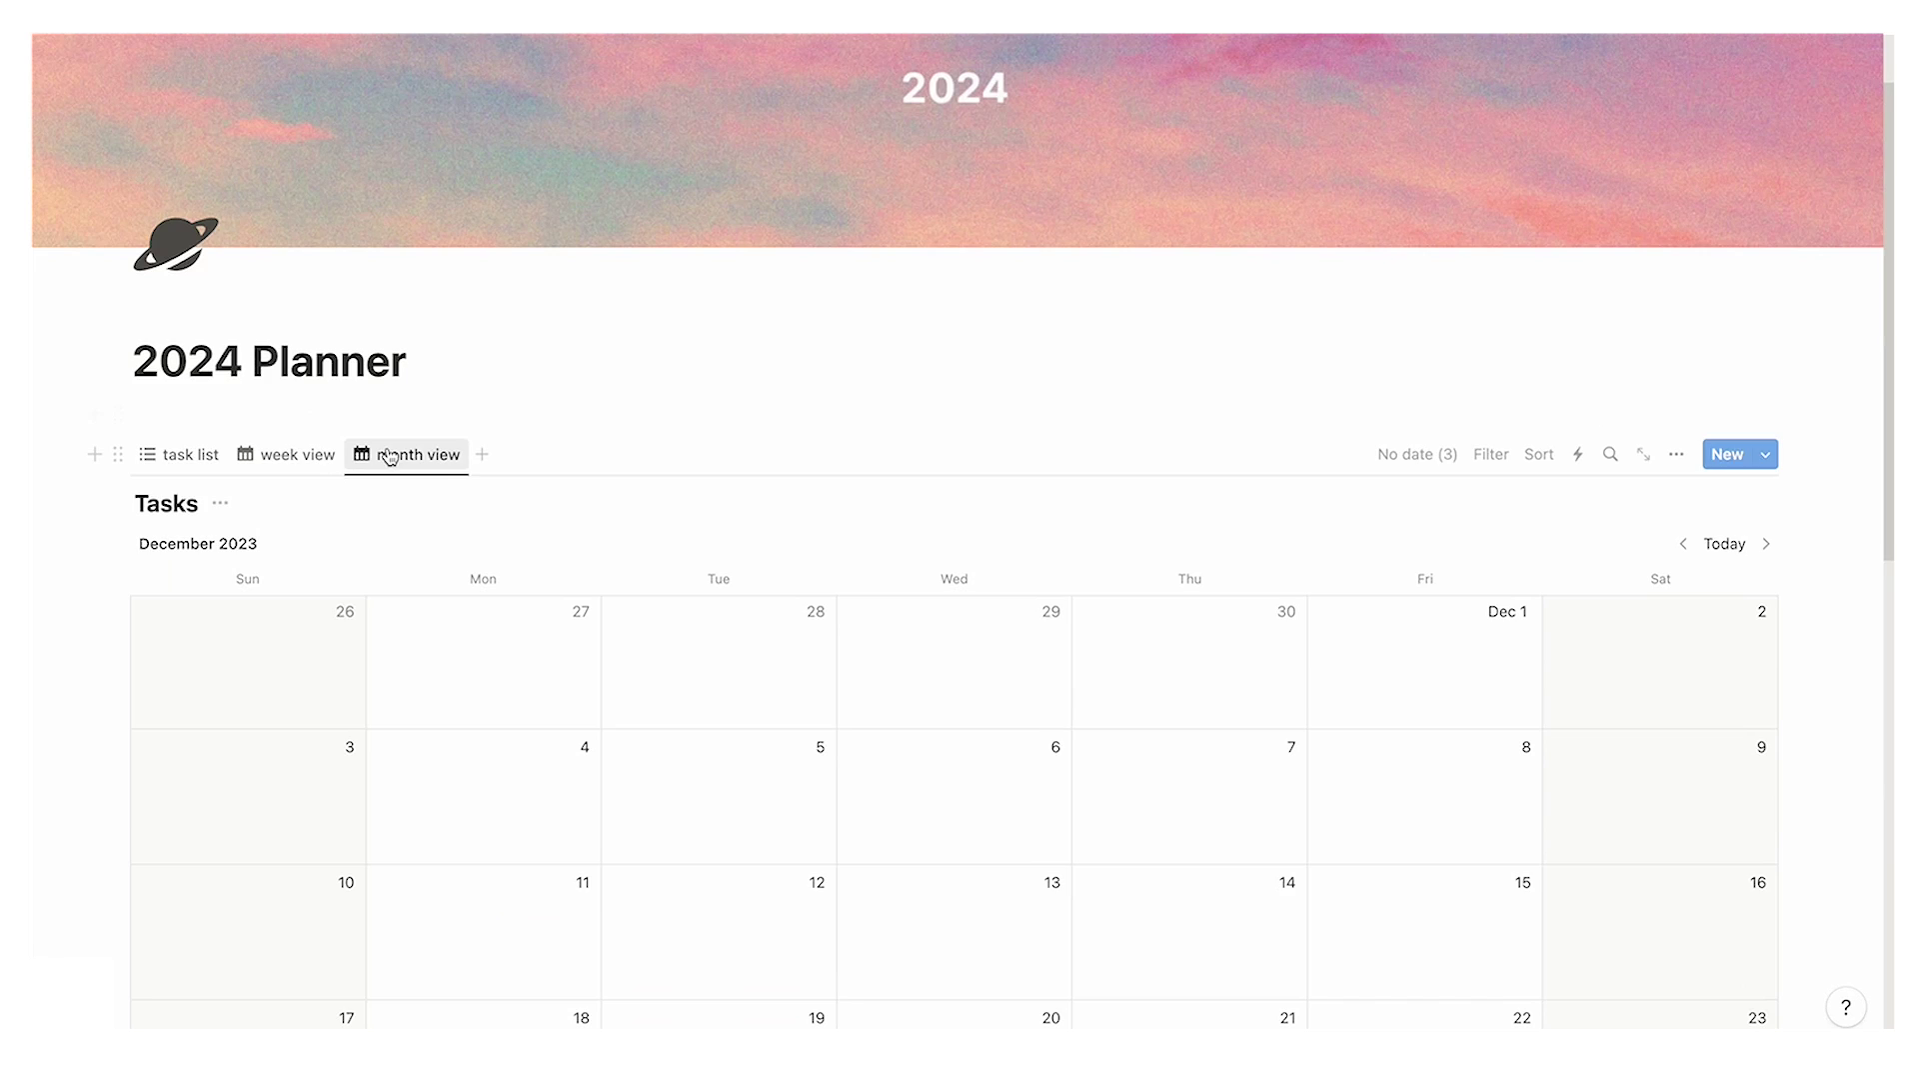
scroll(506, 430, "down", 10)
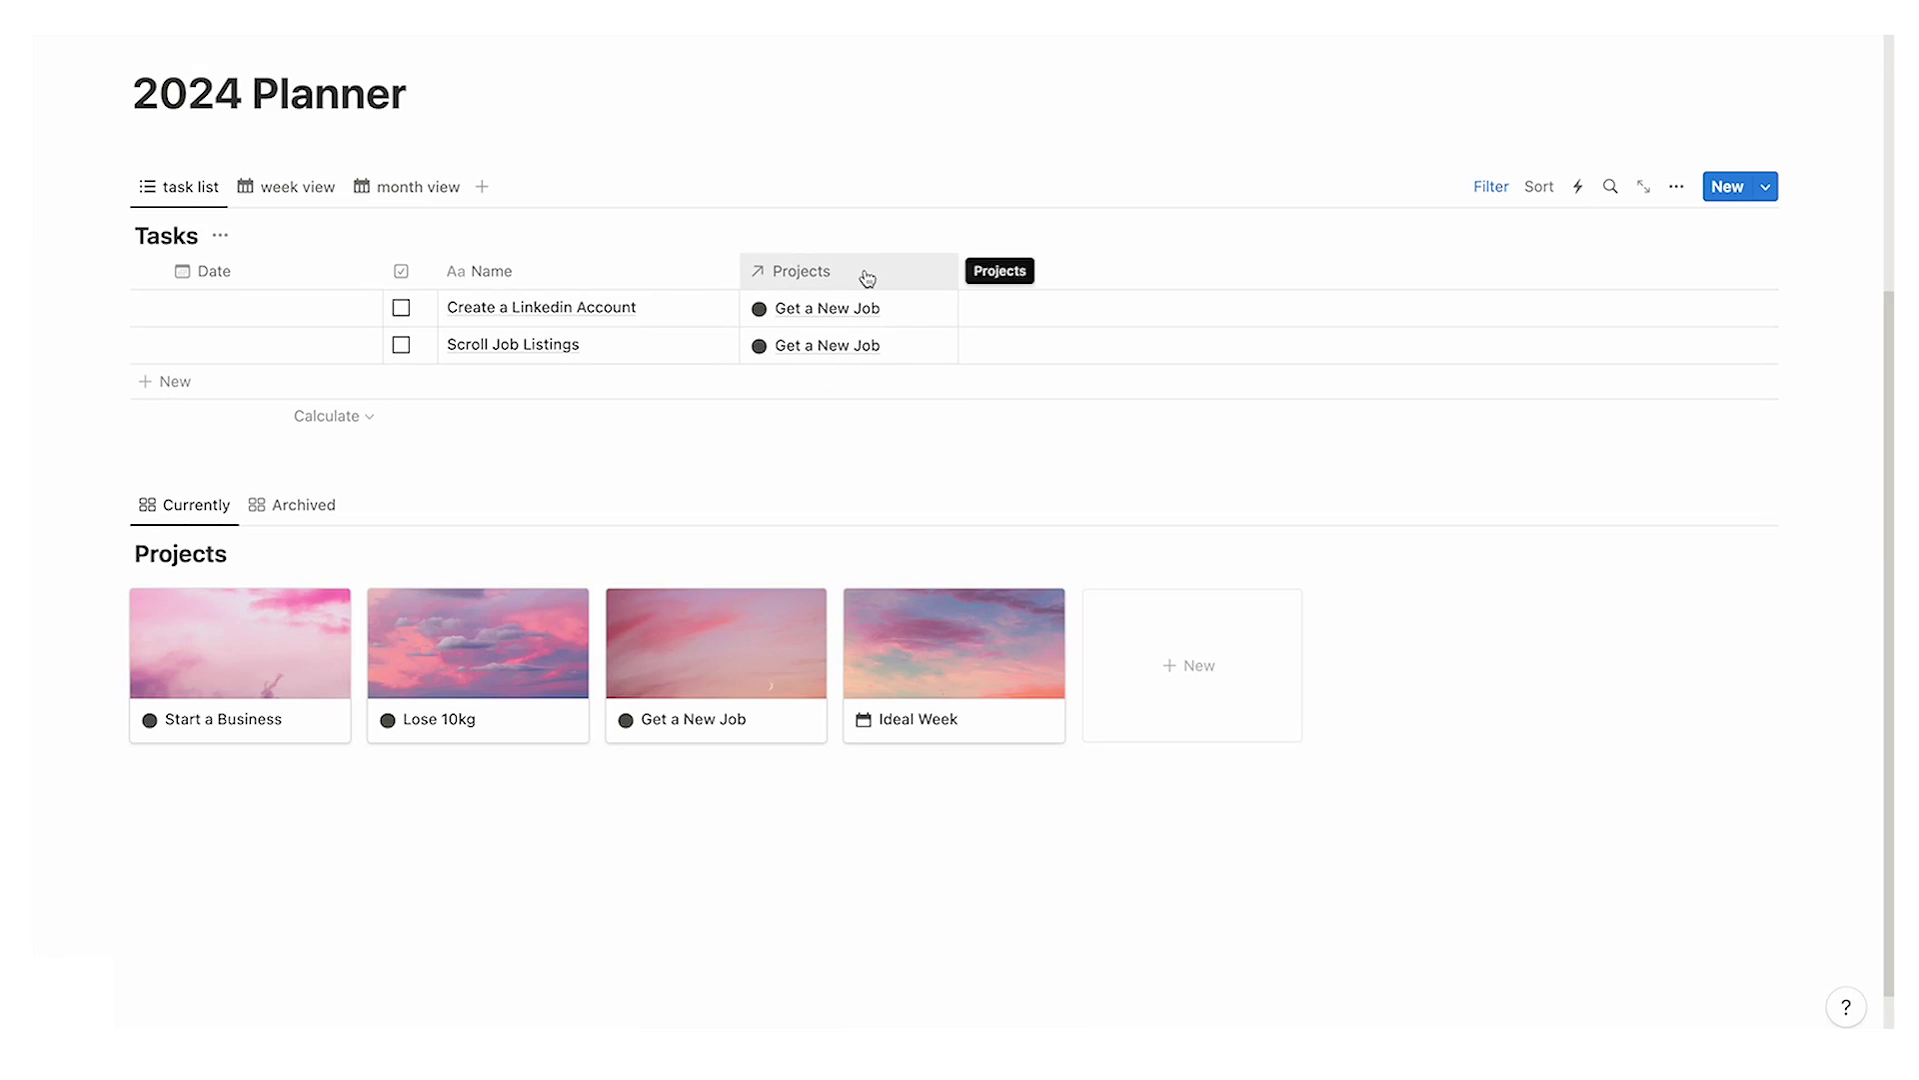
Step: Open the Get a New Job project as a full page and examine its unfinished and completed task groups
left_click(692, 663)
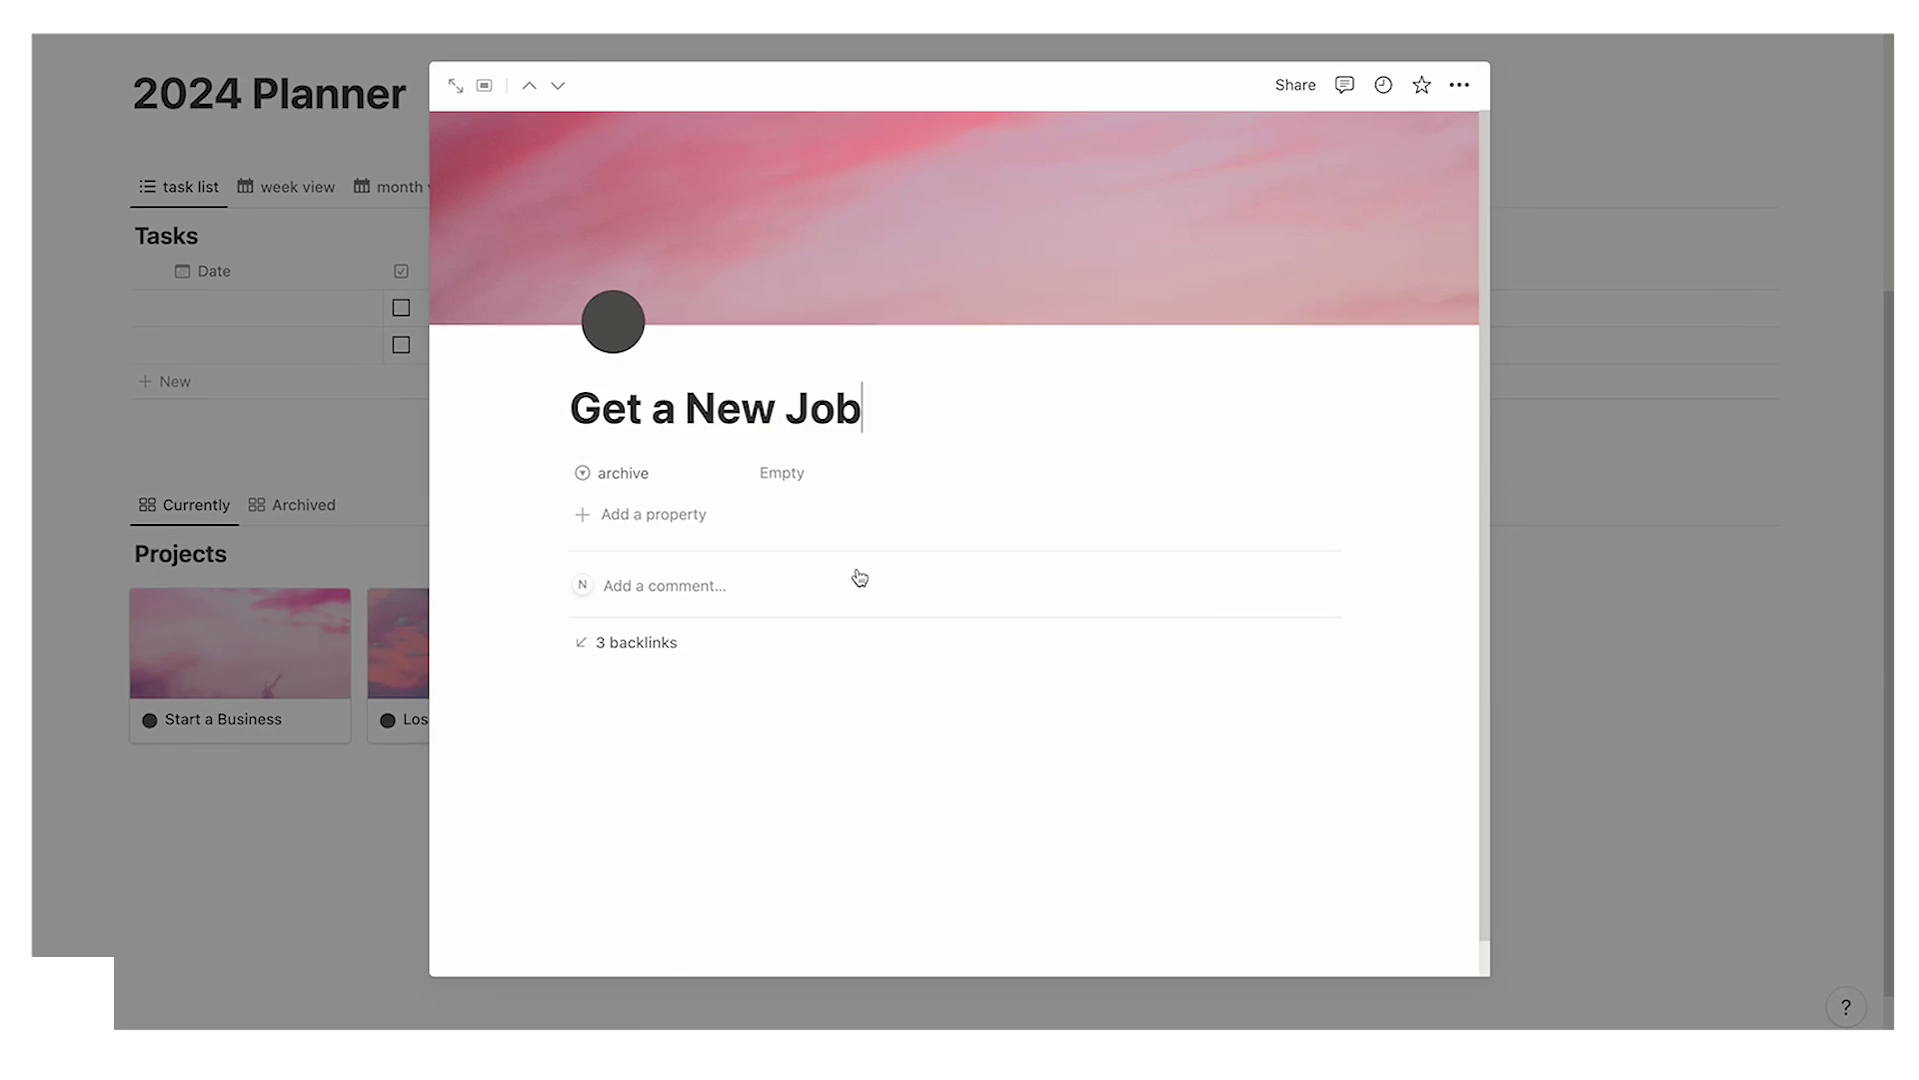
scroll(913, 480, "down", 4)
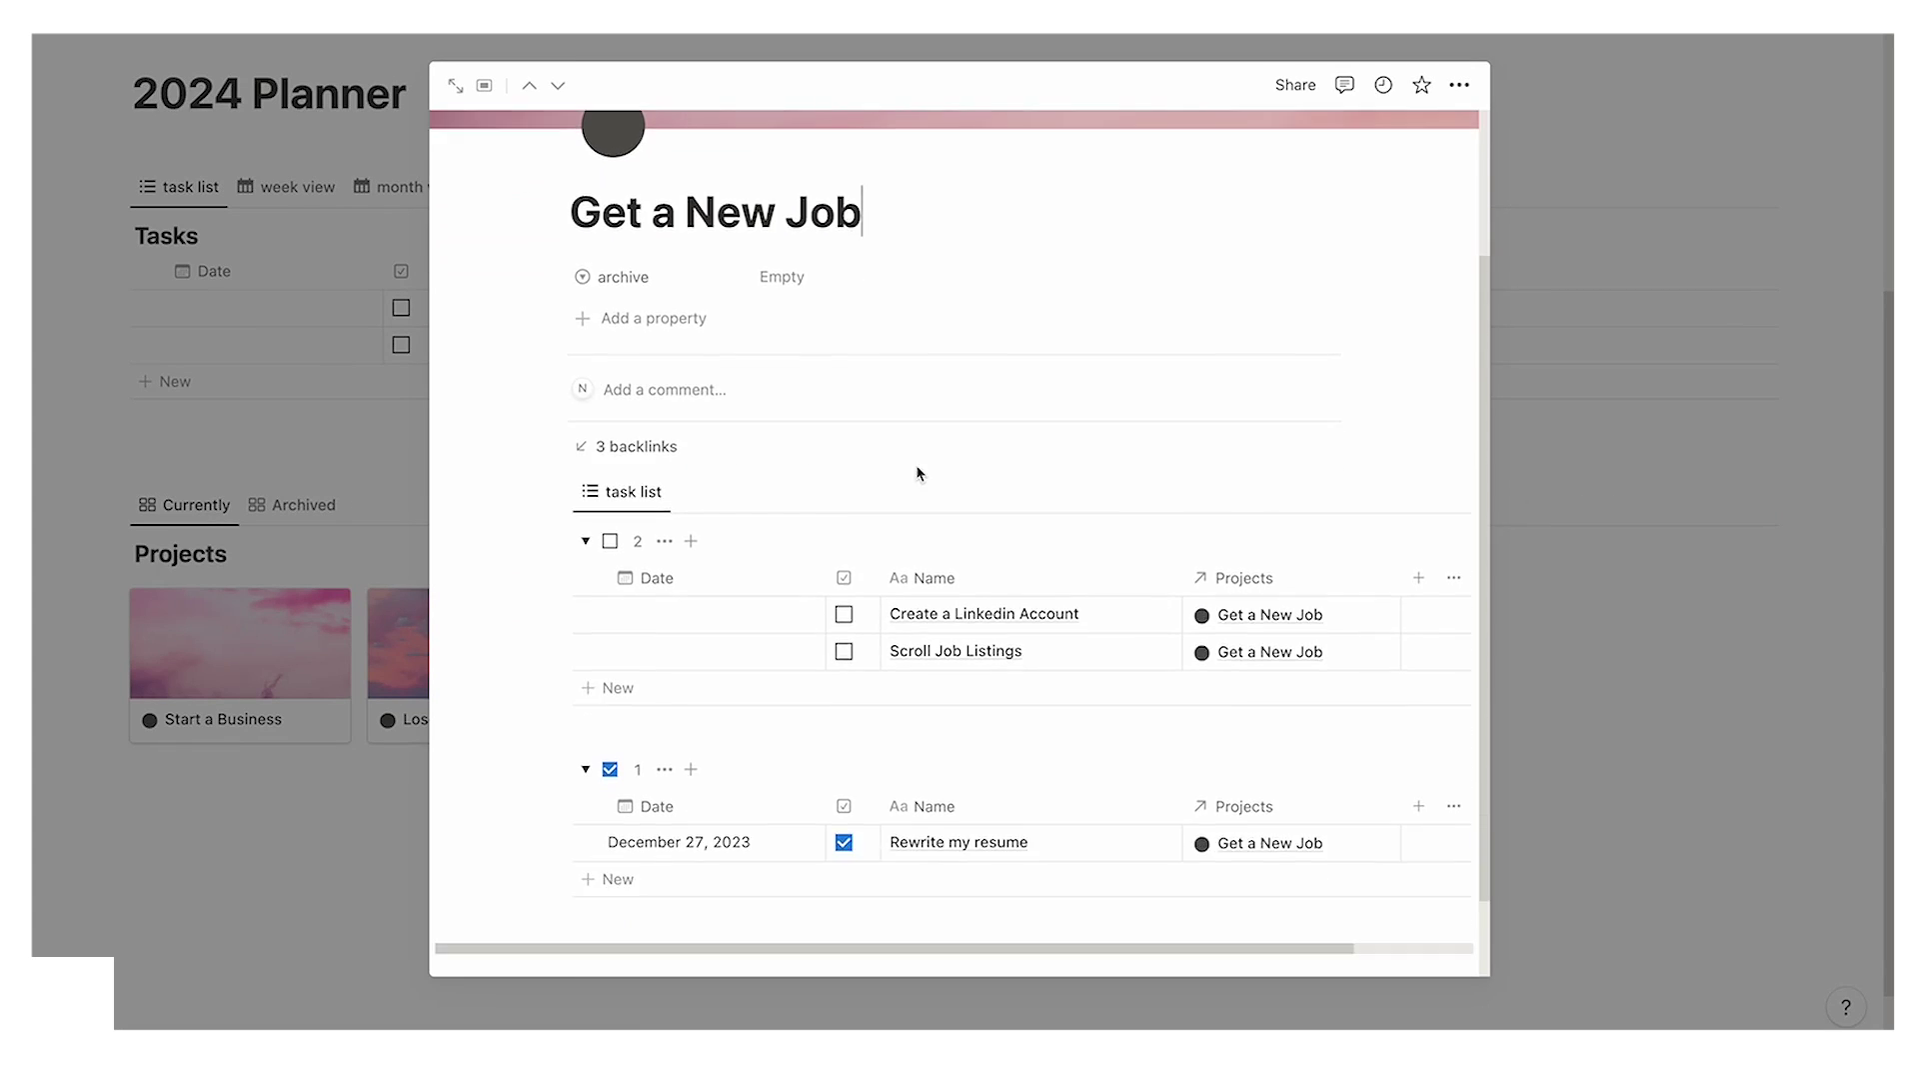
left_click(457, 93)
scroll(591, 133, "down", 4)
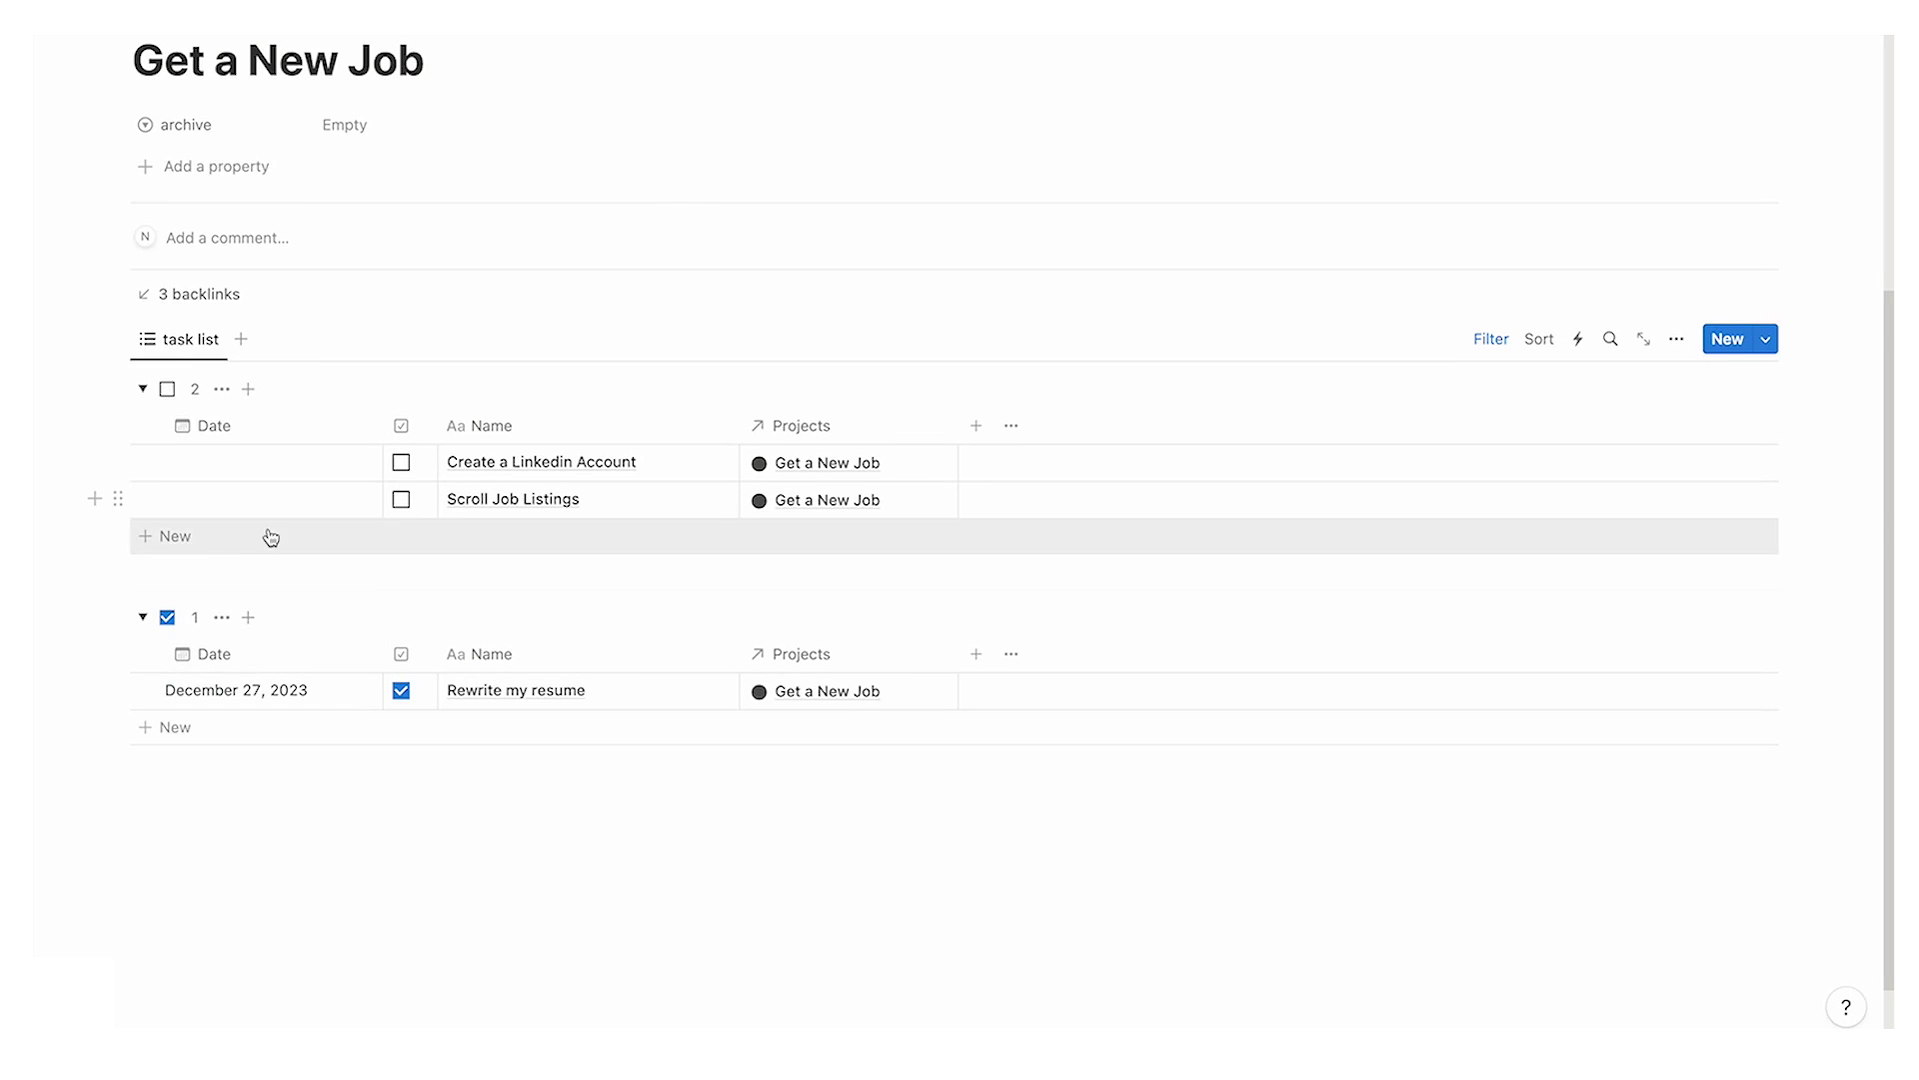
left_click(145, 618)
left_click(145, 618)
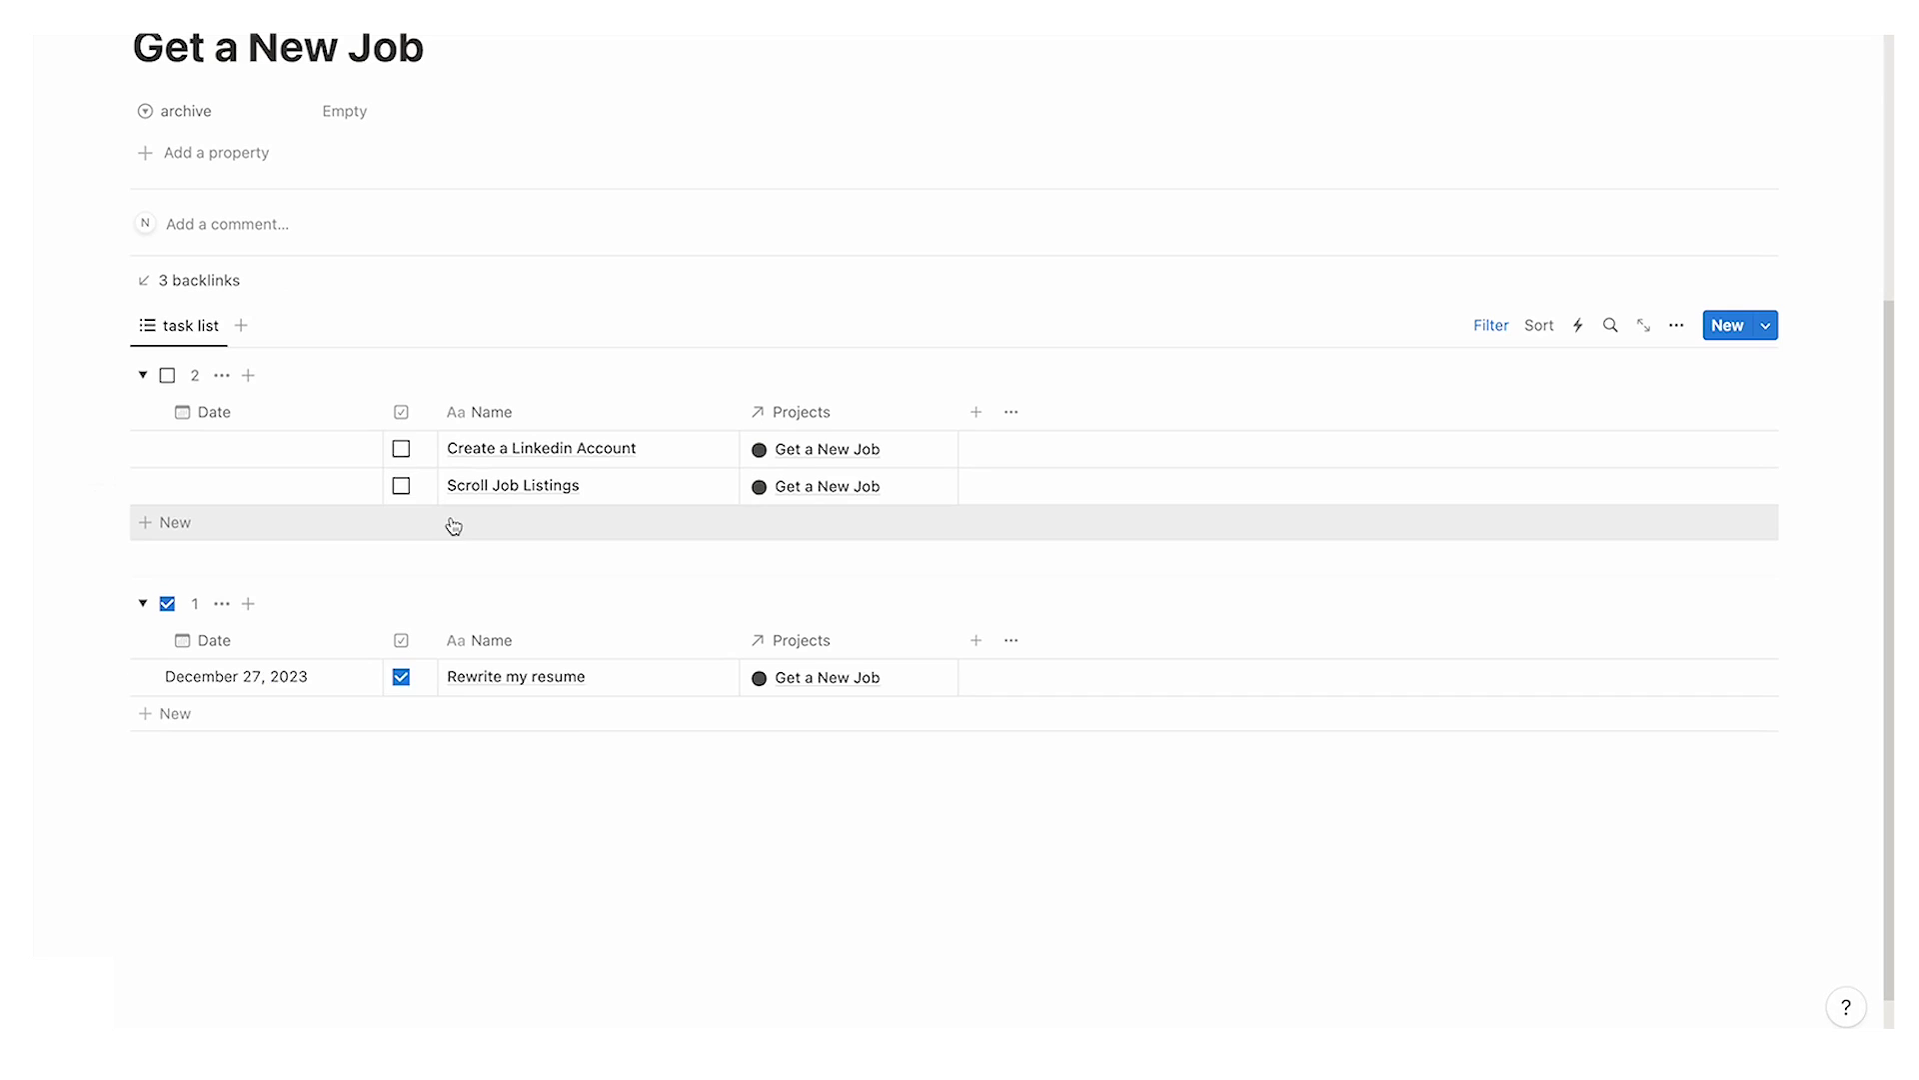
scroll(500, 560, "down", 2)
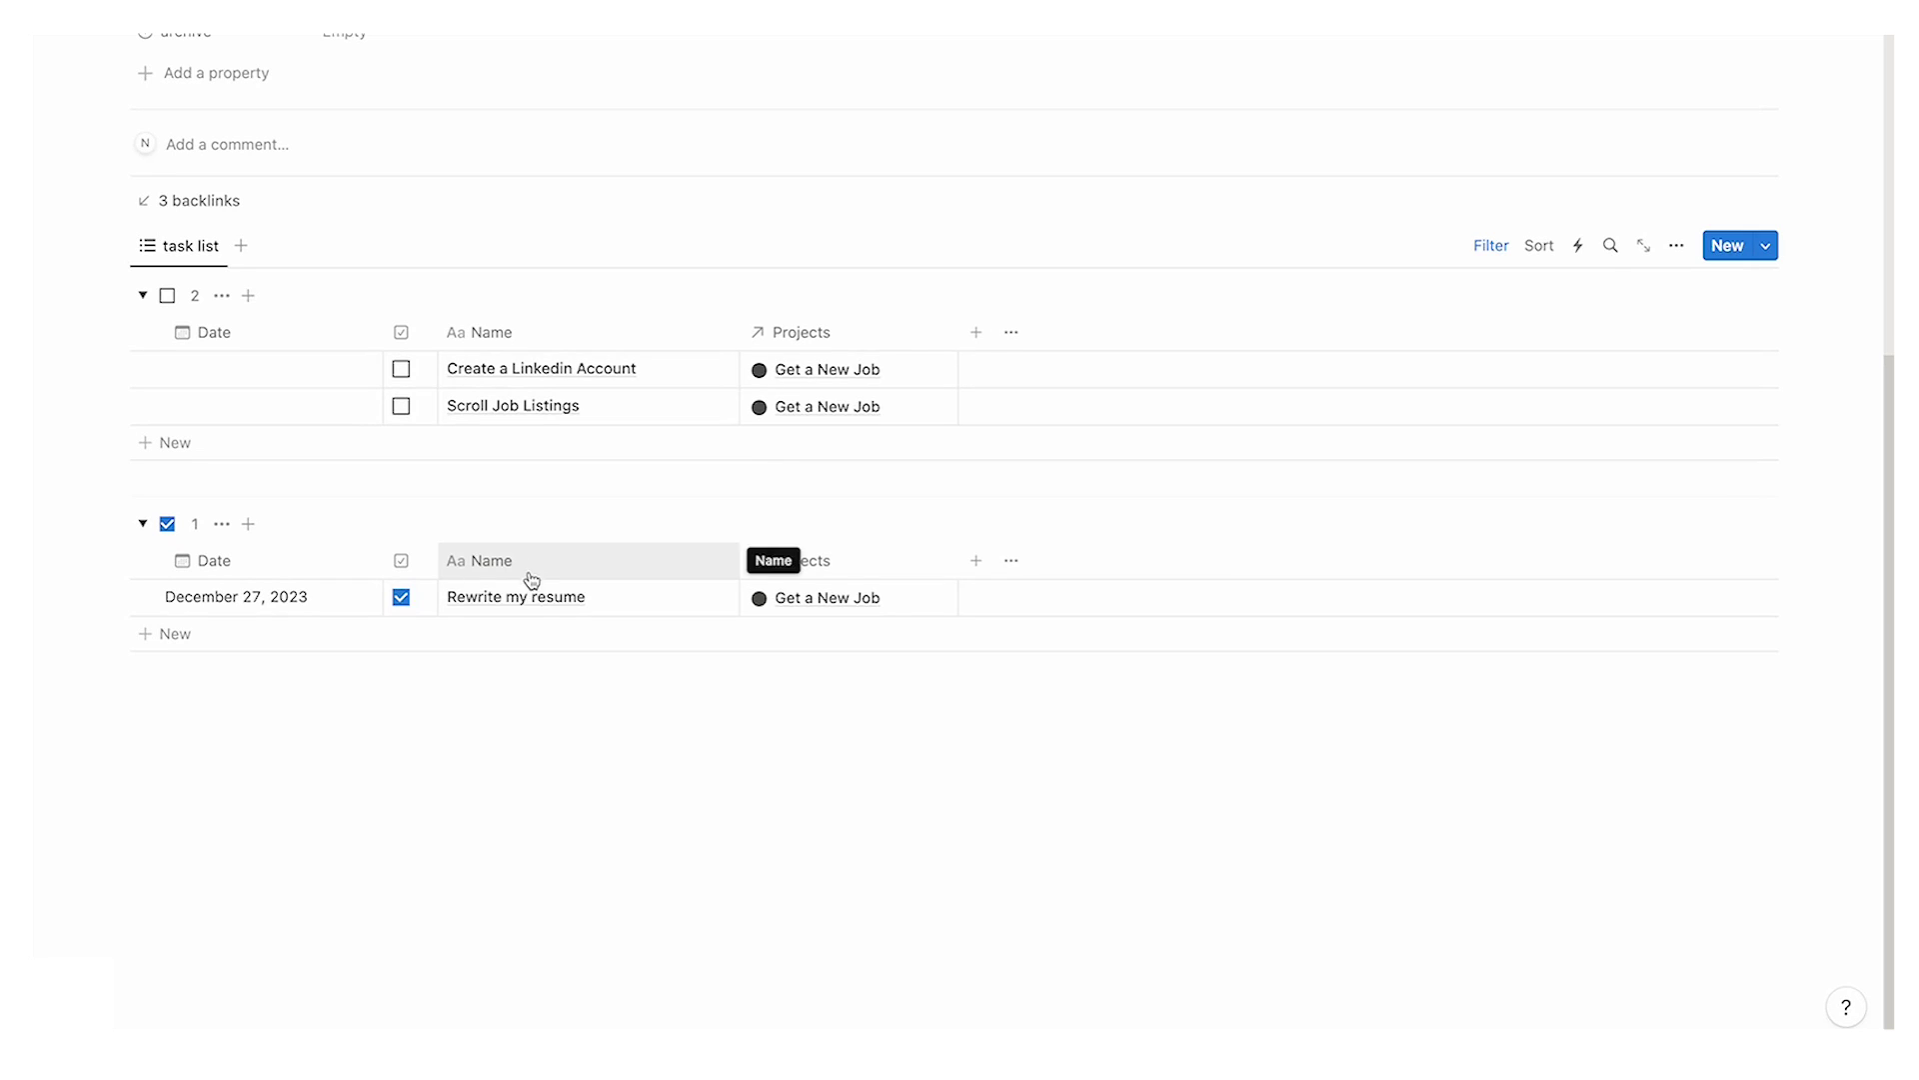
scroll(536, 677, "up", 3)
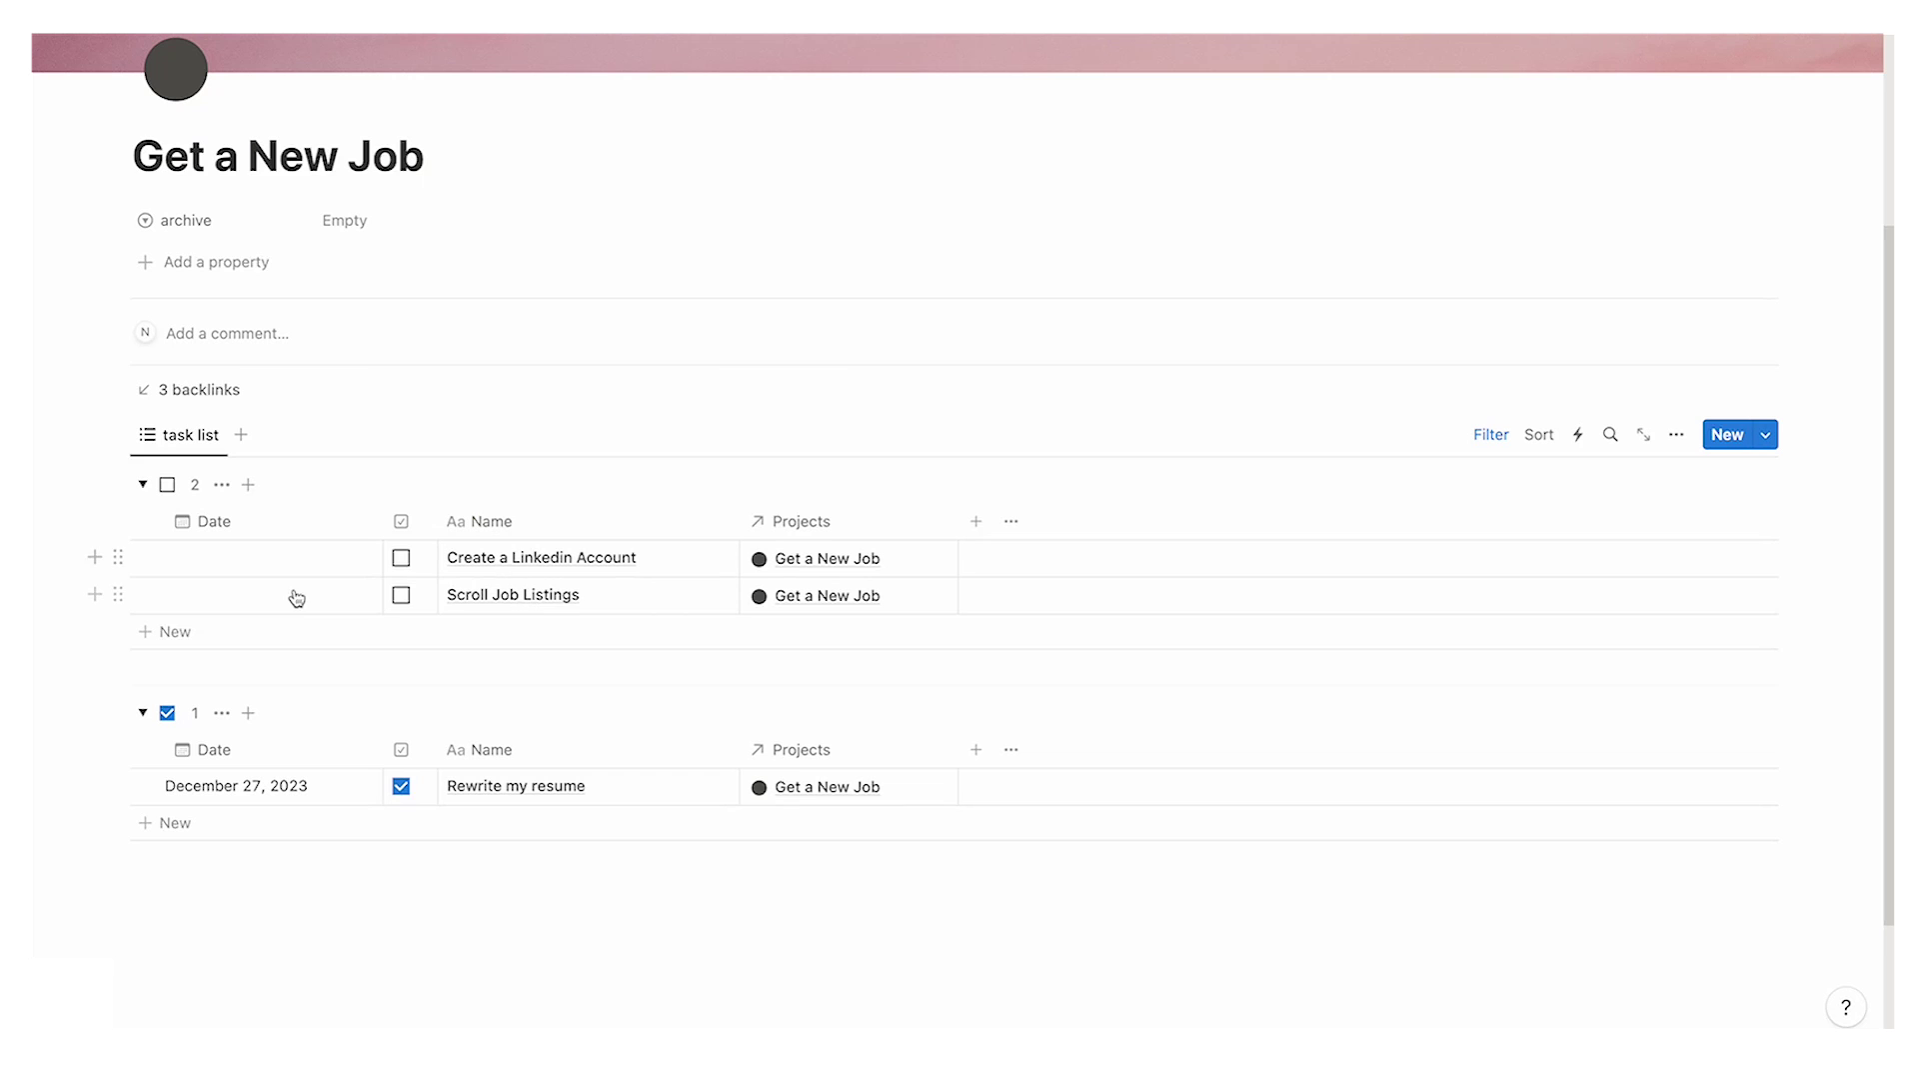
Step: Set the Create a Linkedin Account task's date to December 28, 2023, and mark the task as done
left_click(275, 568)
left_click(348, 725)
left_click(670, 434)
scroll(460, 624, "up", 1)
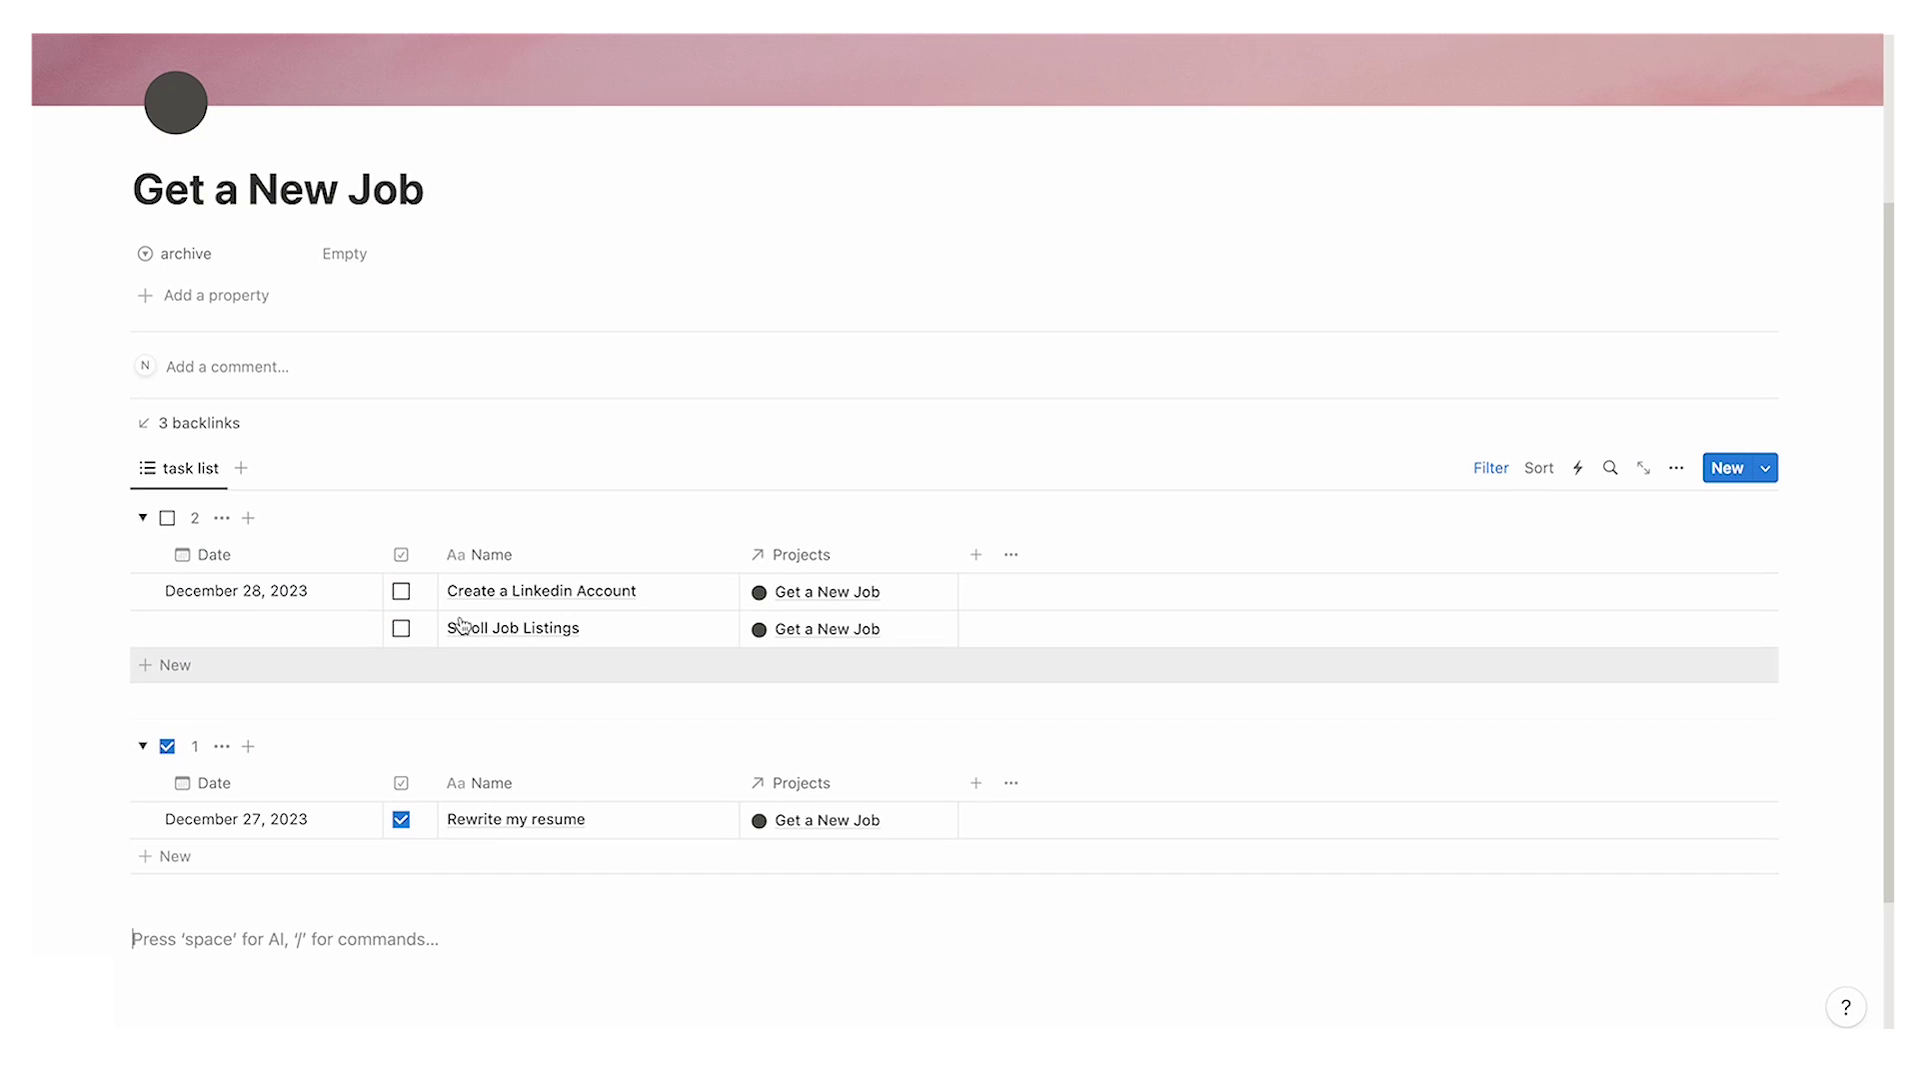
left_click(402, 591)
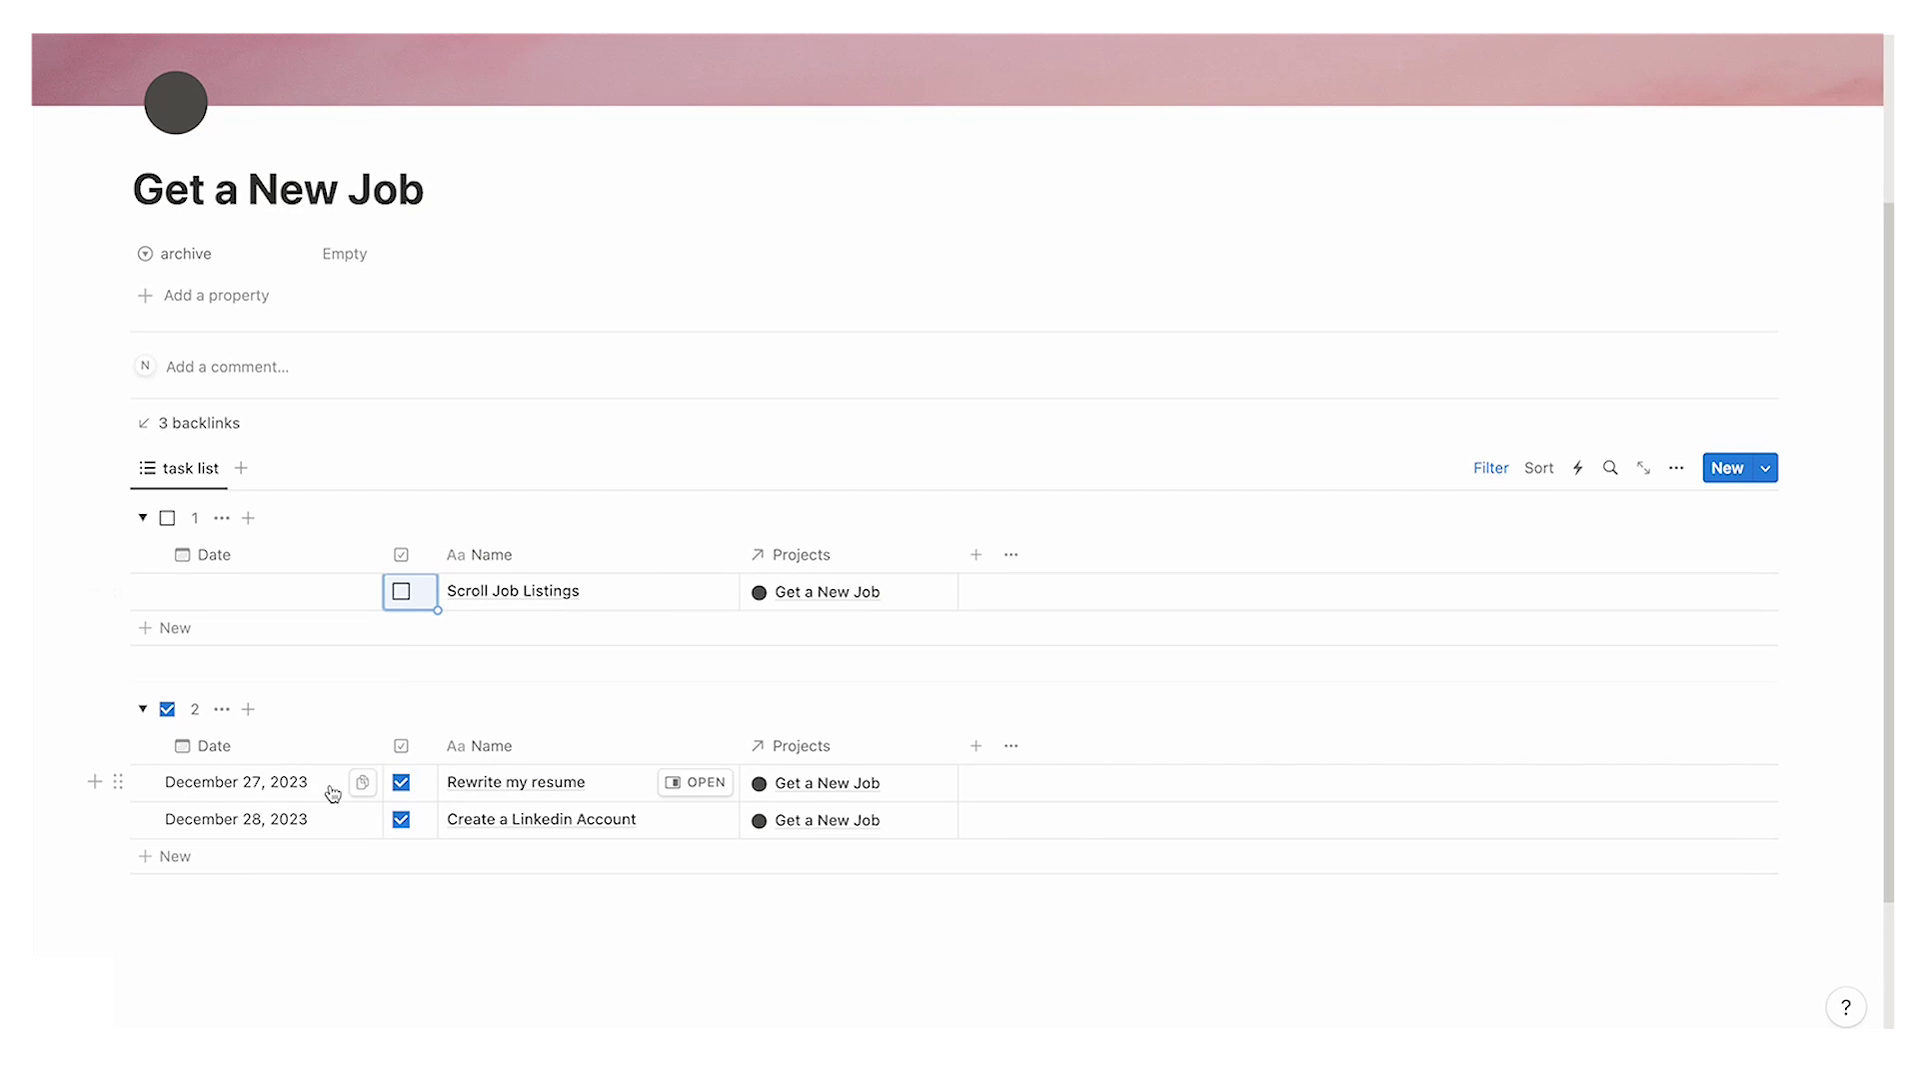
scroll(440, 782, "down", 1)
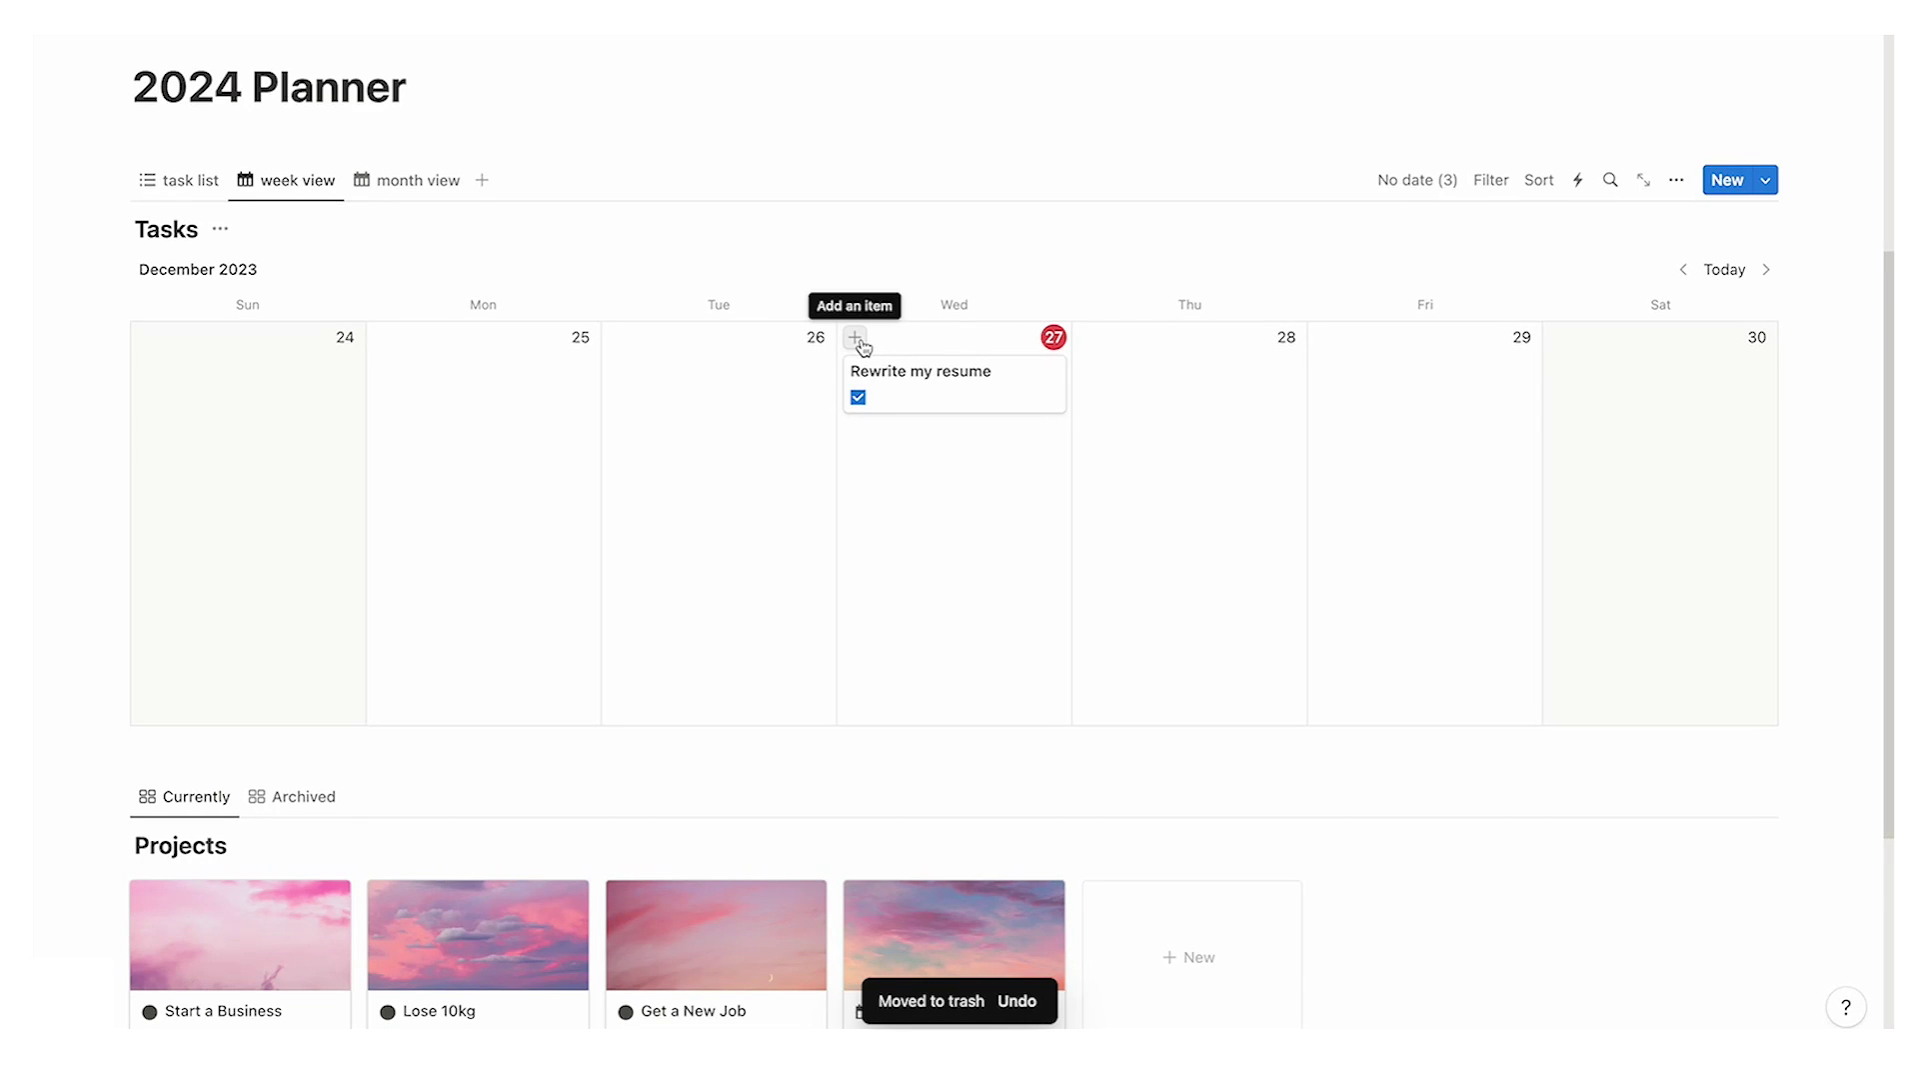
Step: Add an entry for December 27 in the Tasks week view using the Journal template
left_click(858, 340)
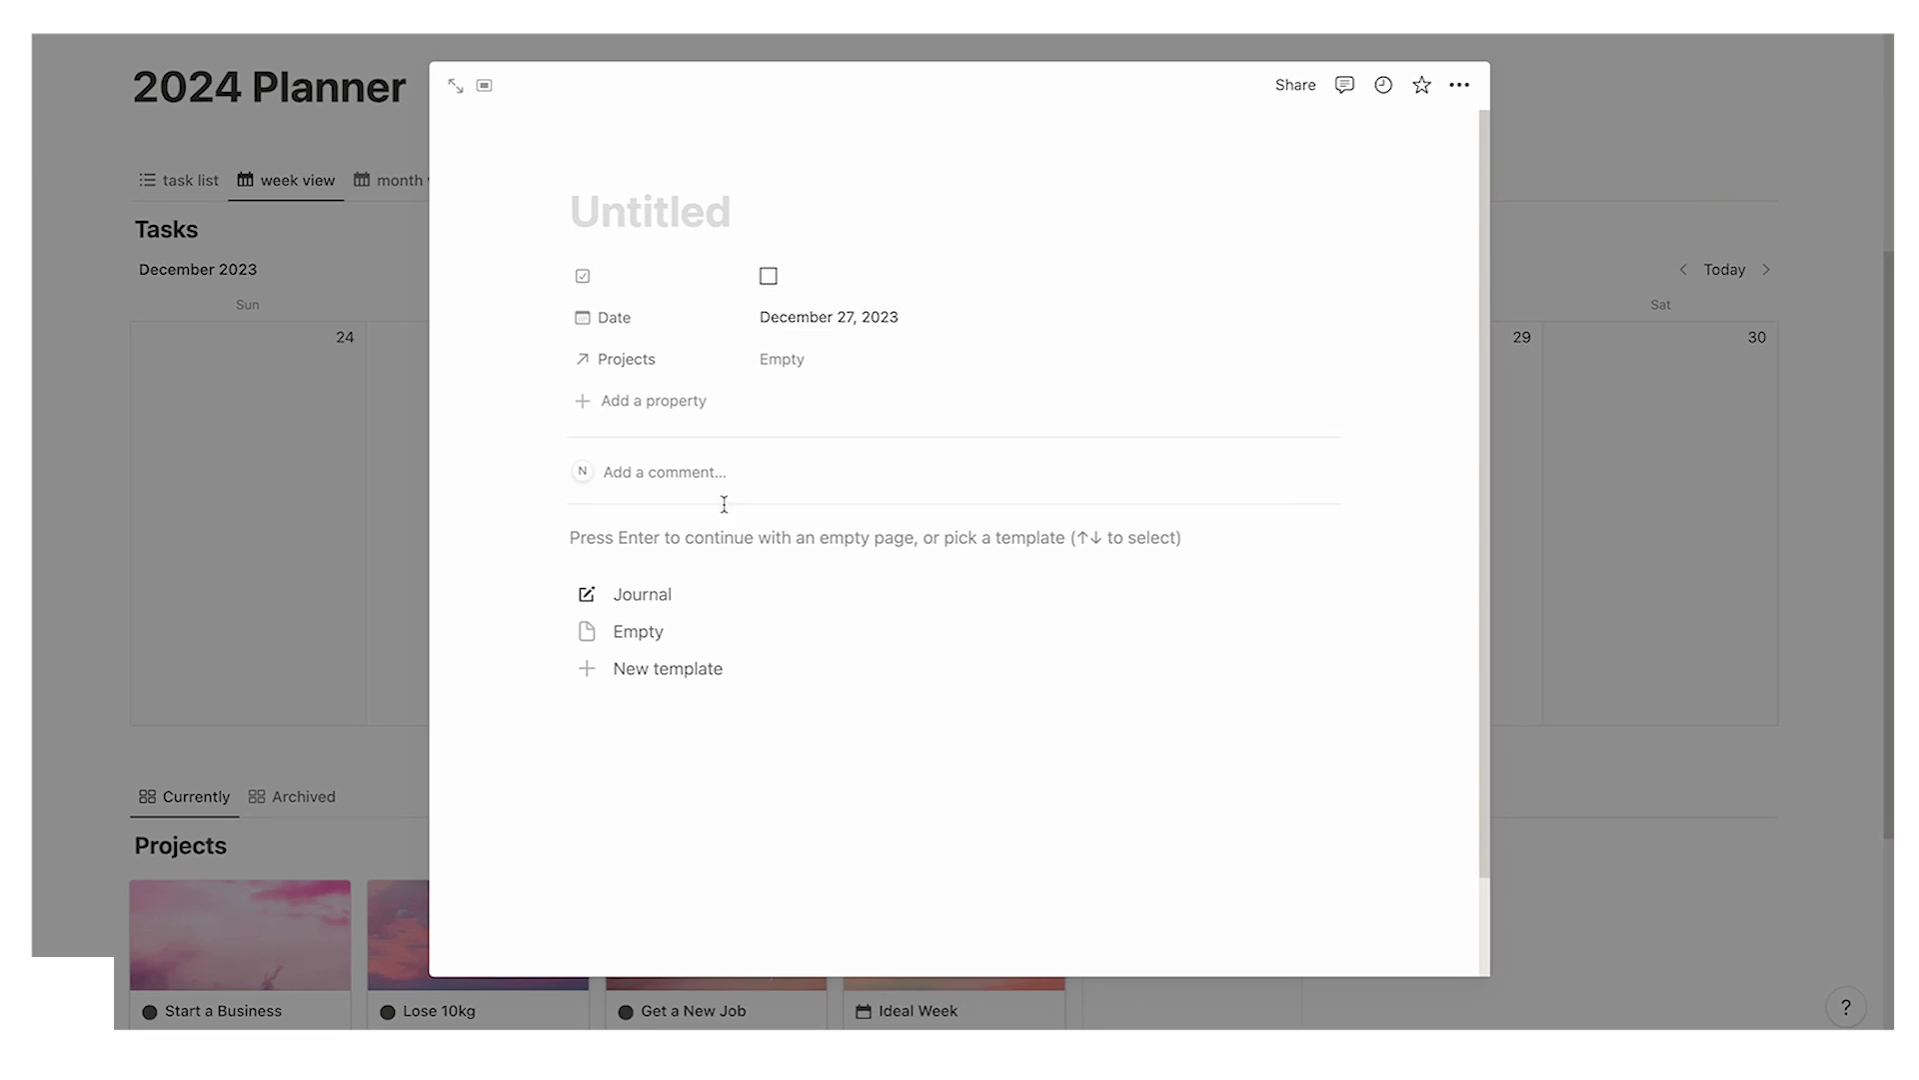
left_click(710, 599)
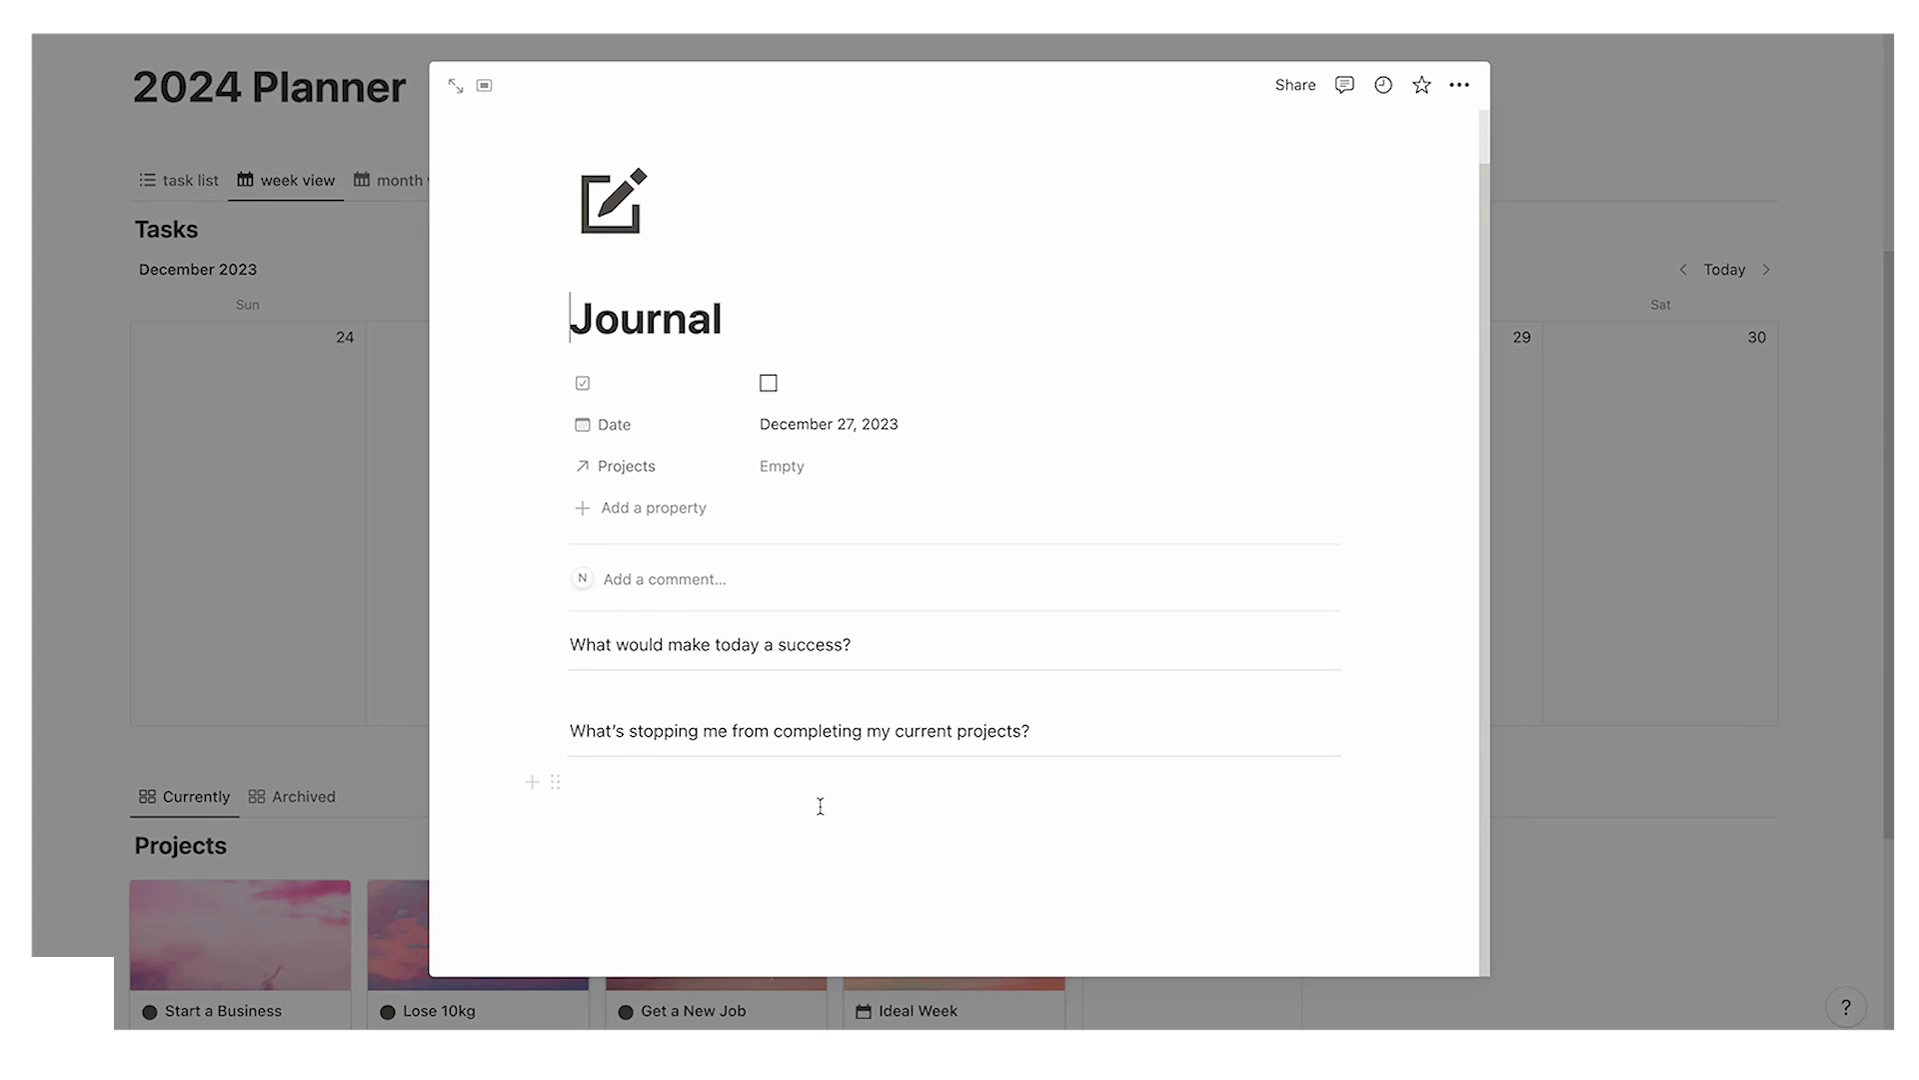
left_click(1659, 370)
Step: Open the Tasks database's Journal template for editing, review its journal questions, and close it
left_click(1766, 180)
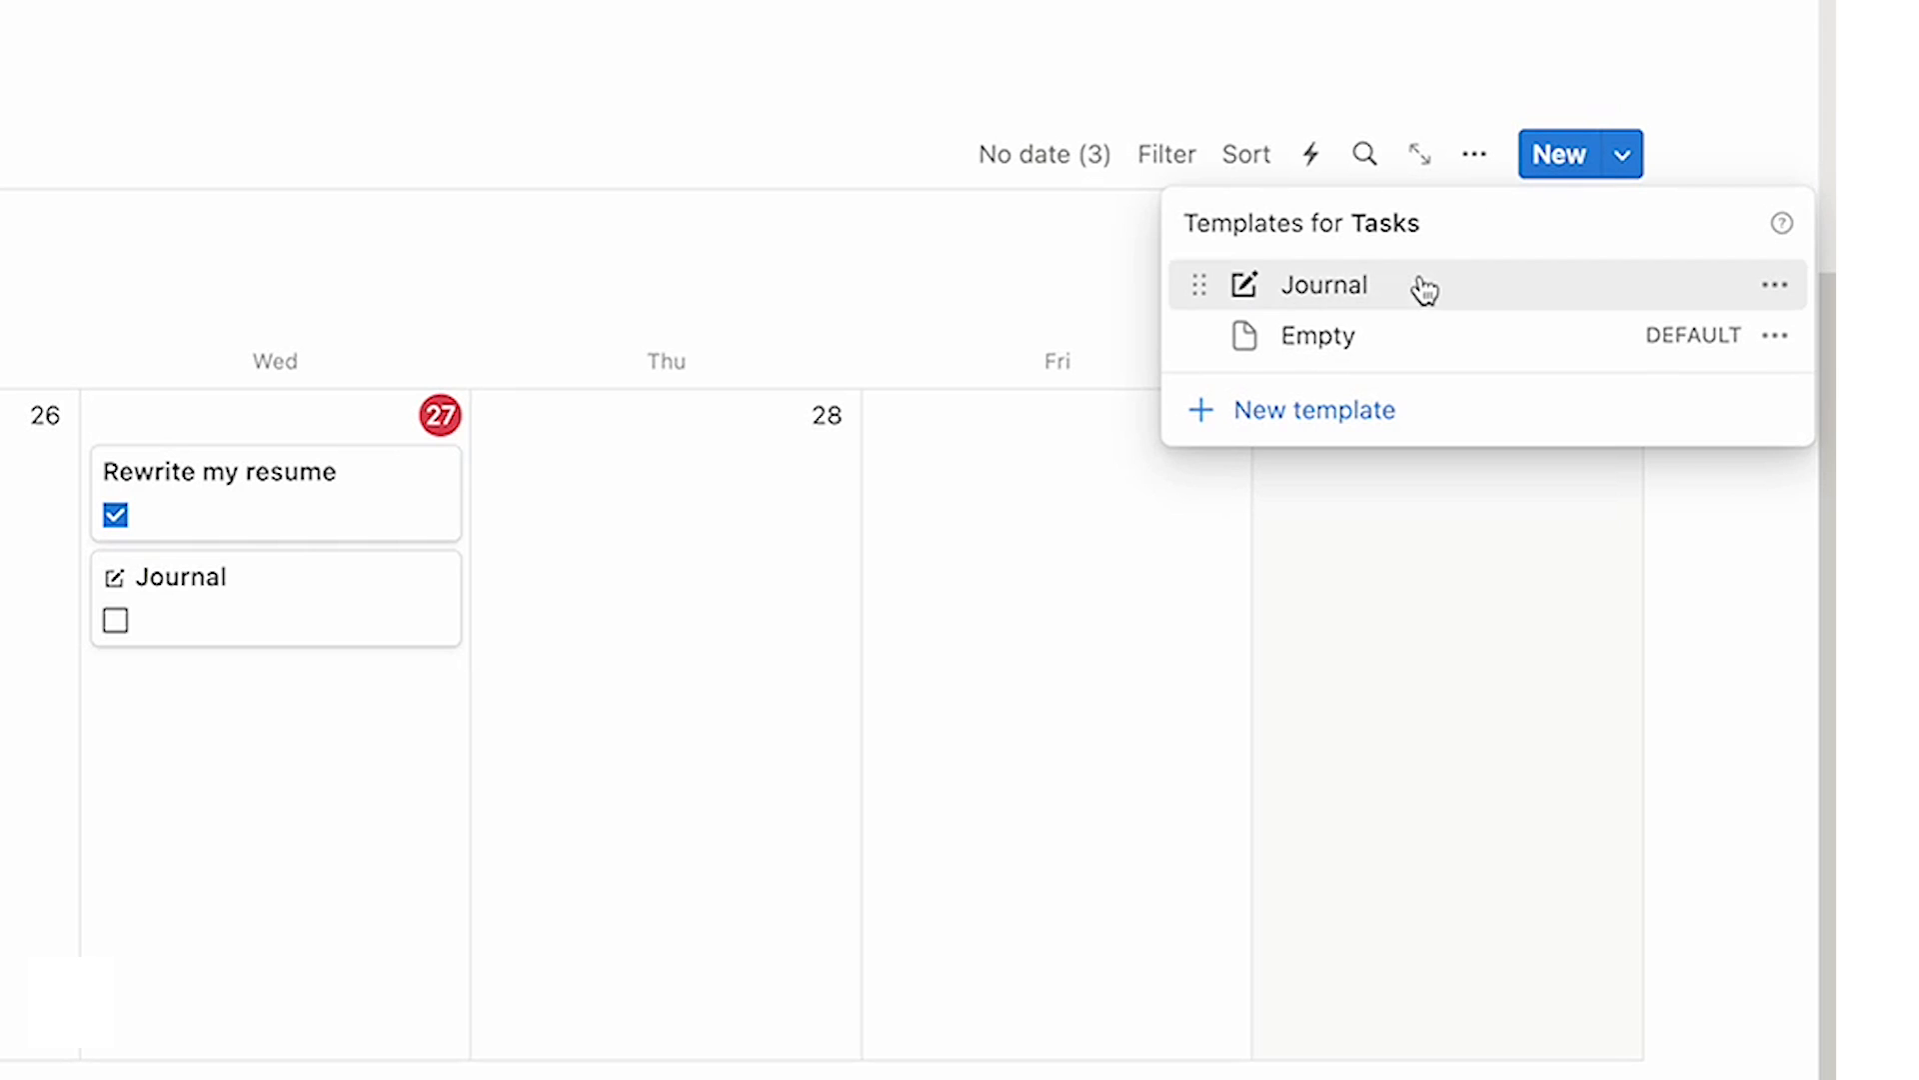
left_click(1776, 290)
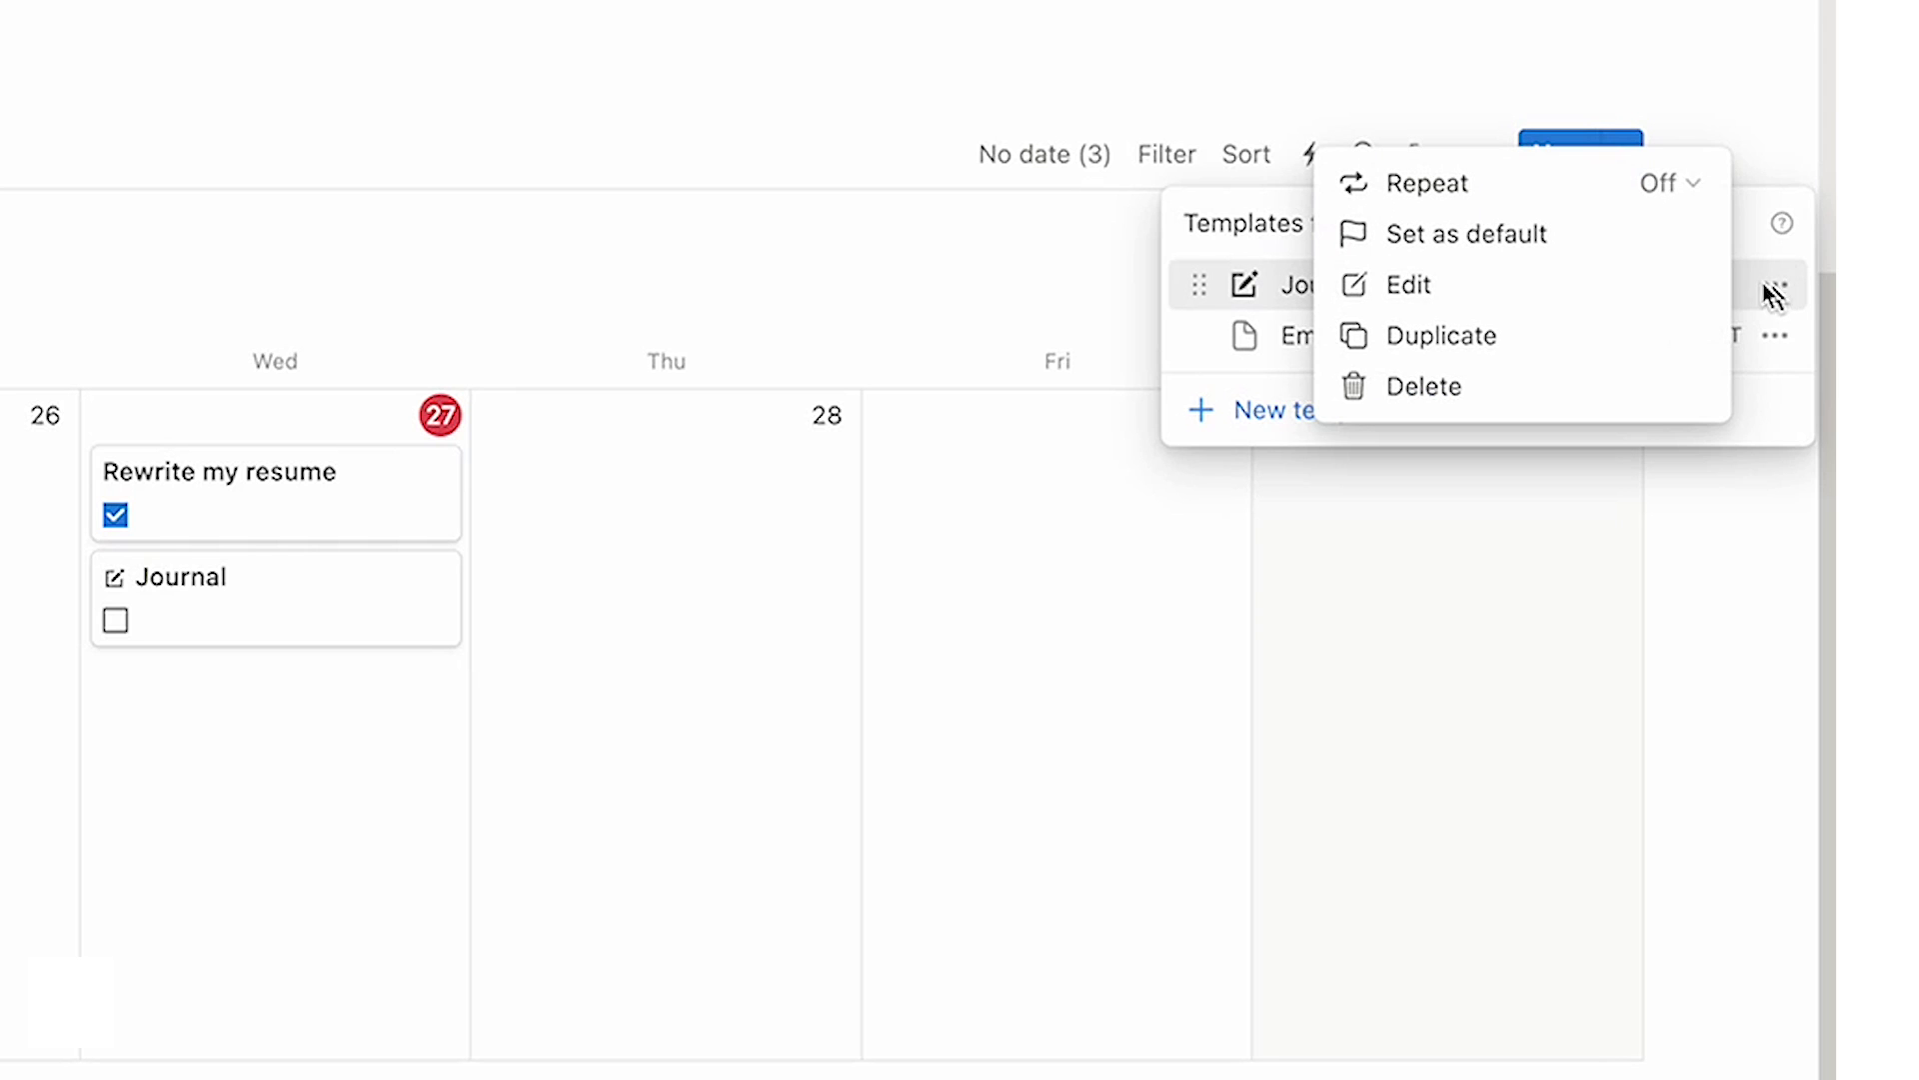
left_click(1619, 295)
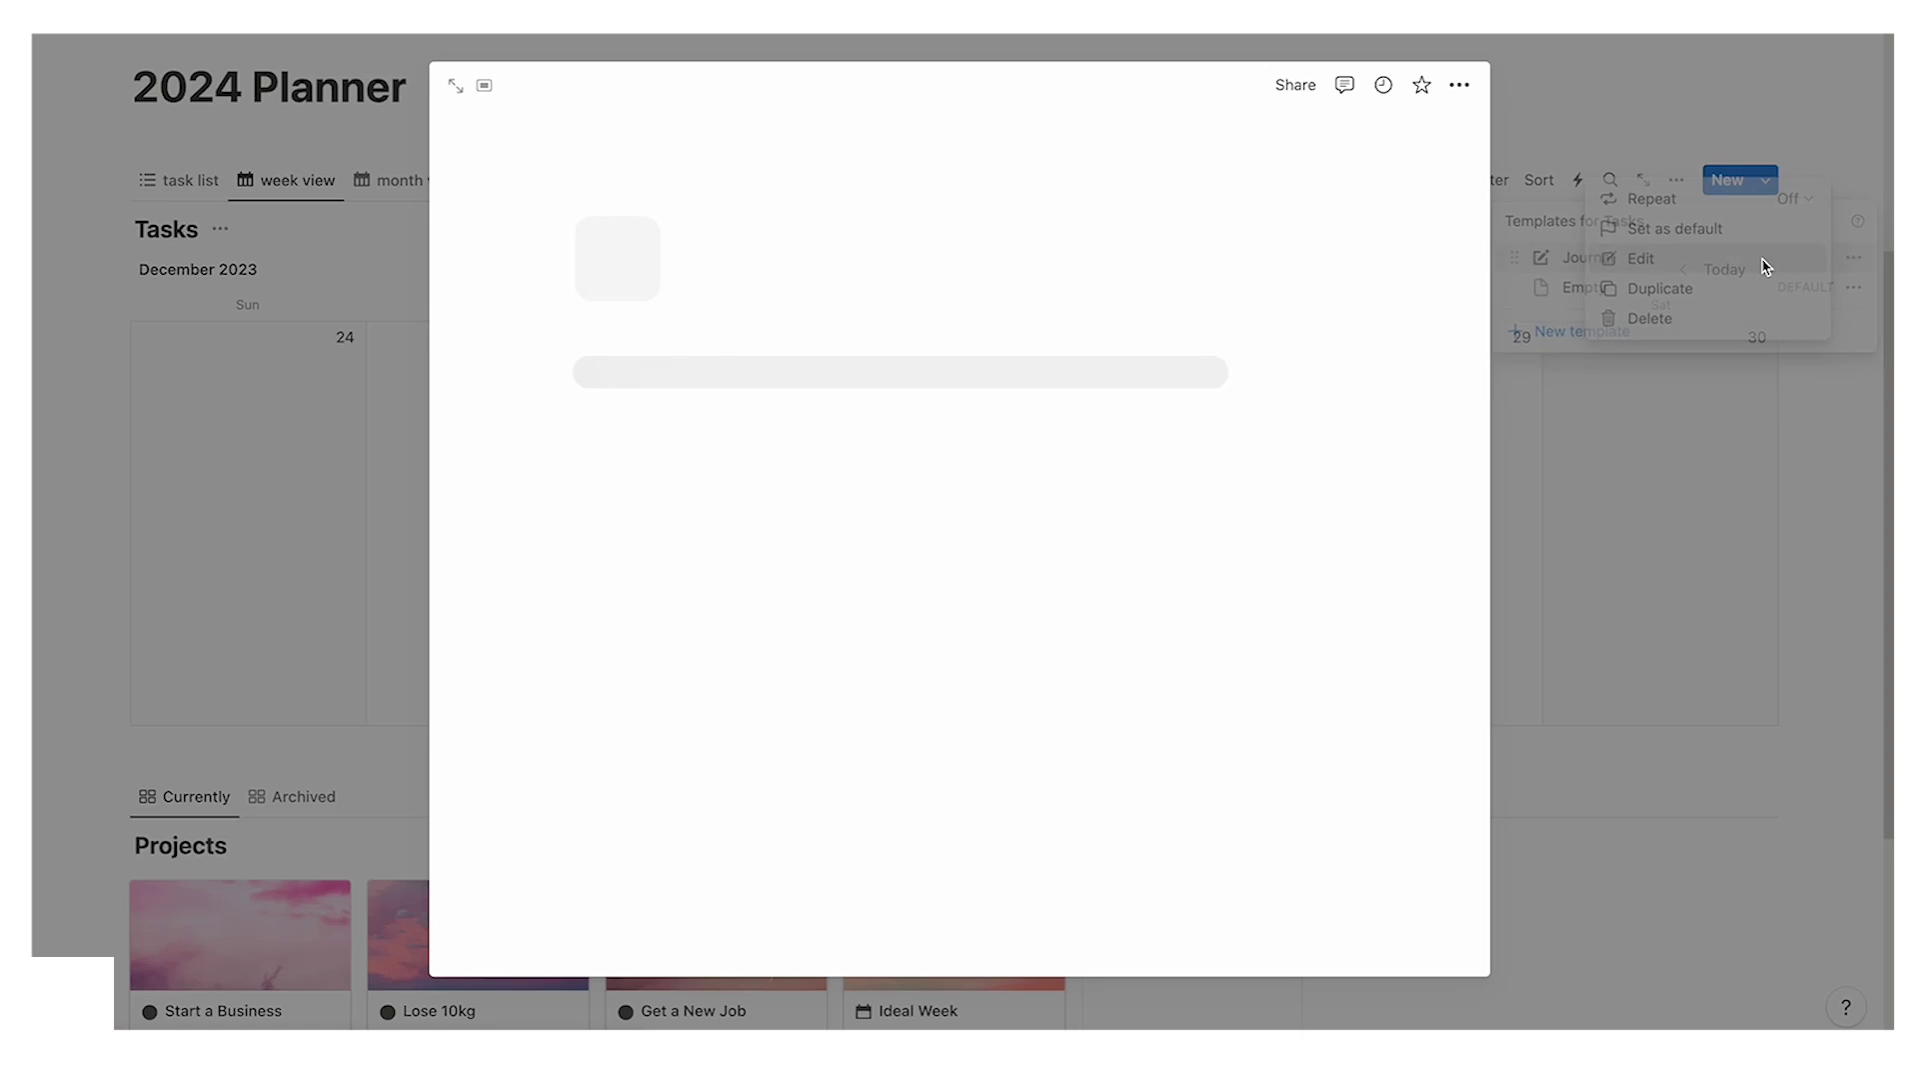
scroll(999, 699, "down", 1)
left_click(997, 777)
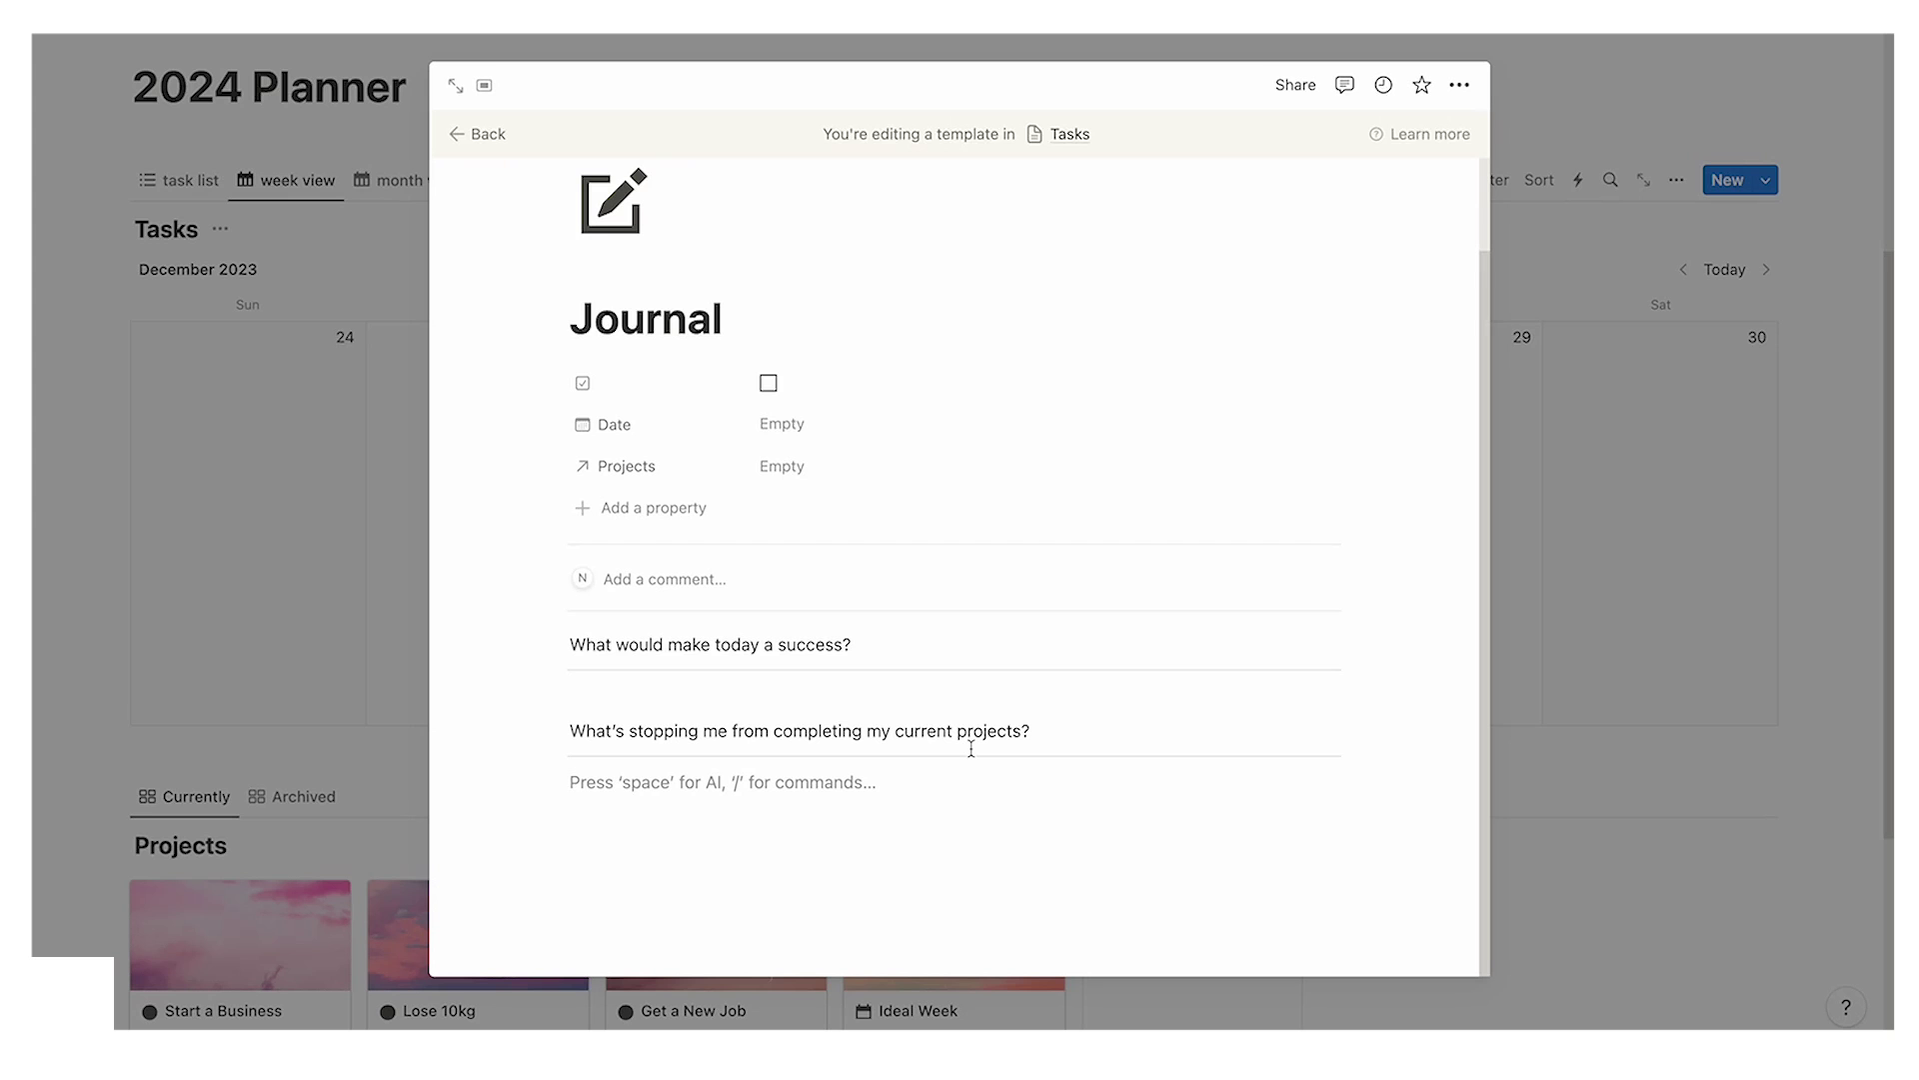
key("Escape")
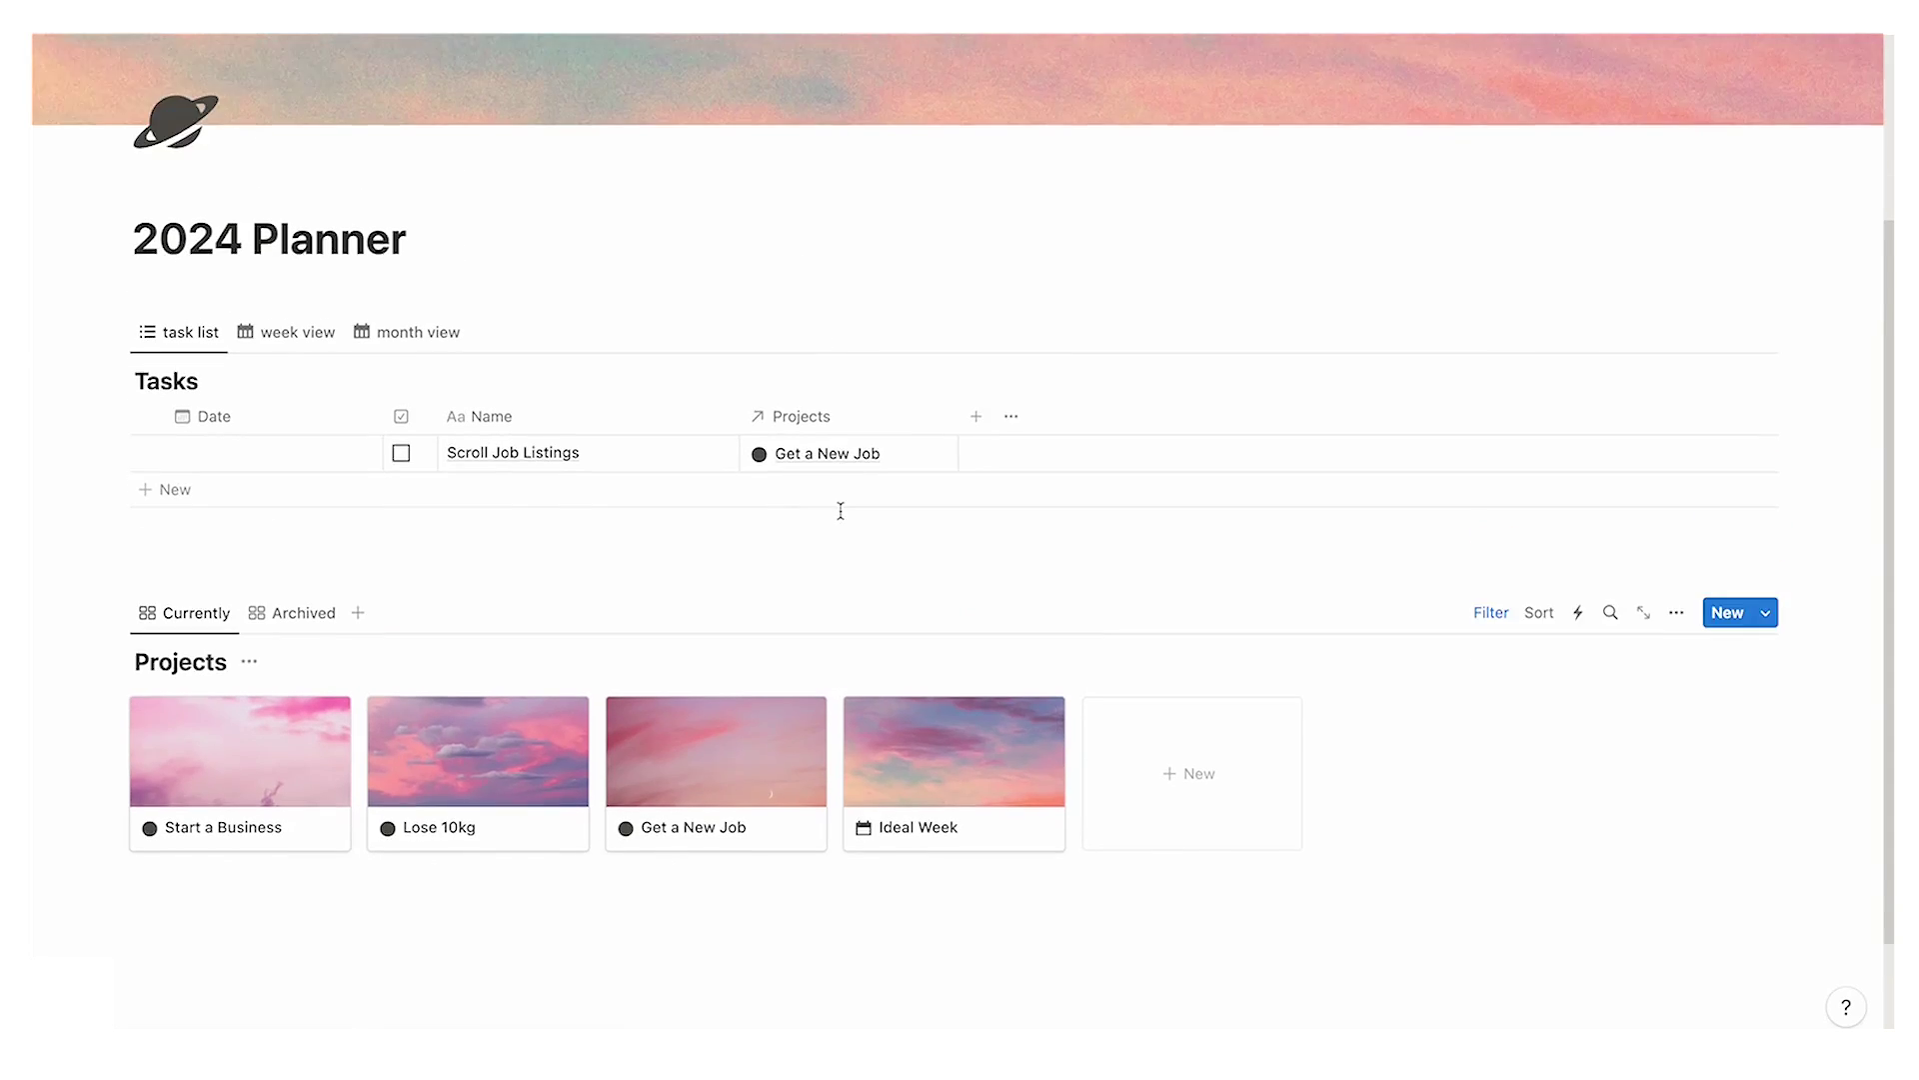
Step: Open the Ideal Week project as a full page and expand the Ideal Week v1 toggle
scroll(840, 510, "up", 4)
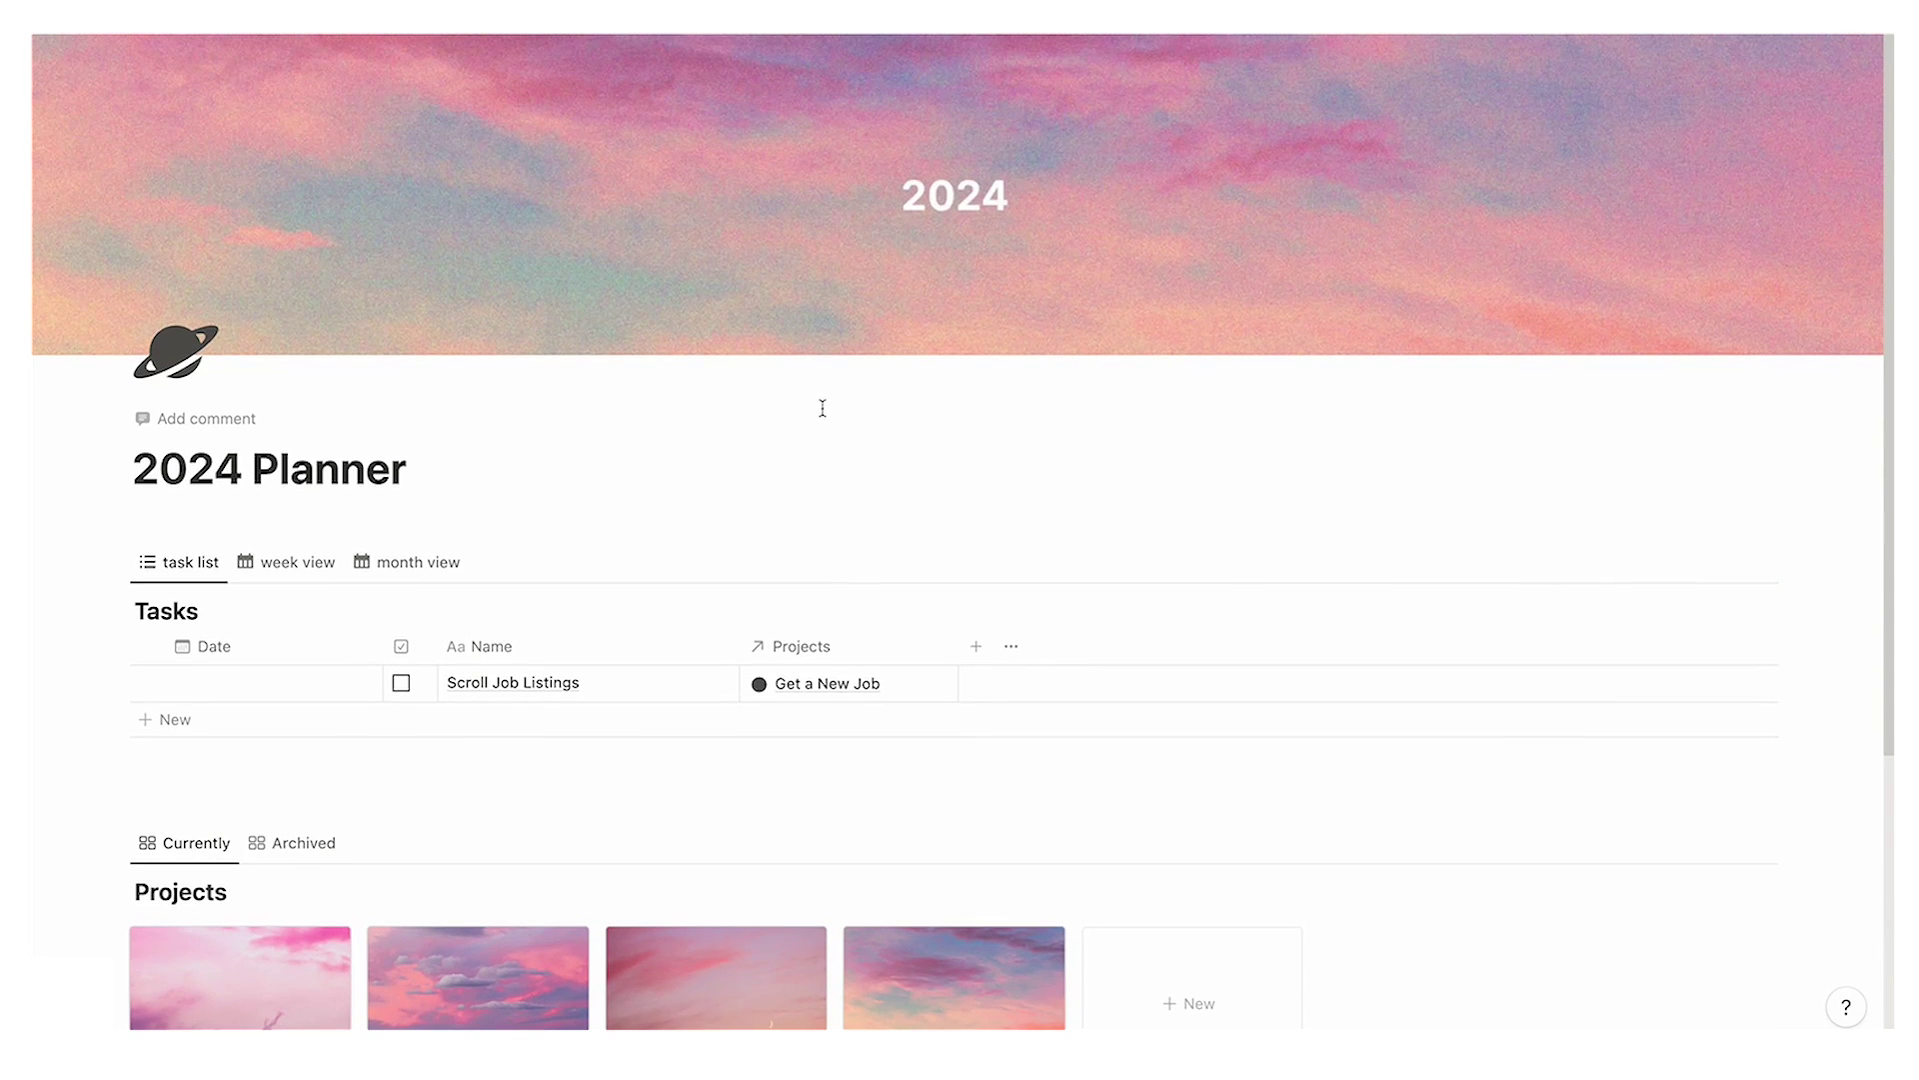
scroll(823, 407, "down", 4)
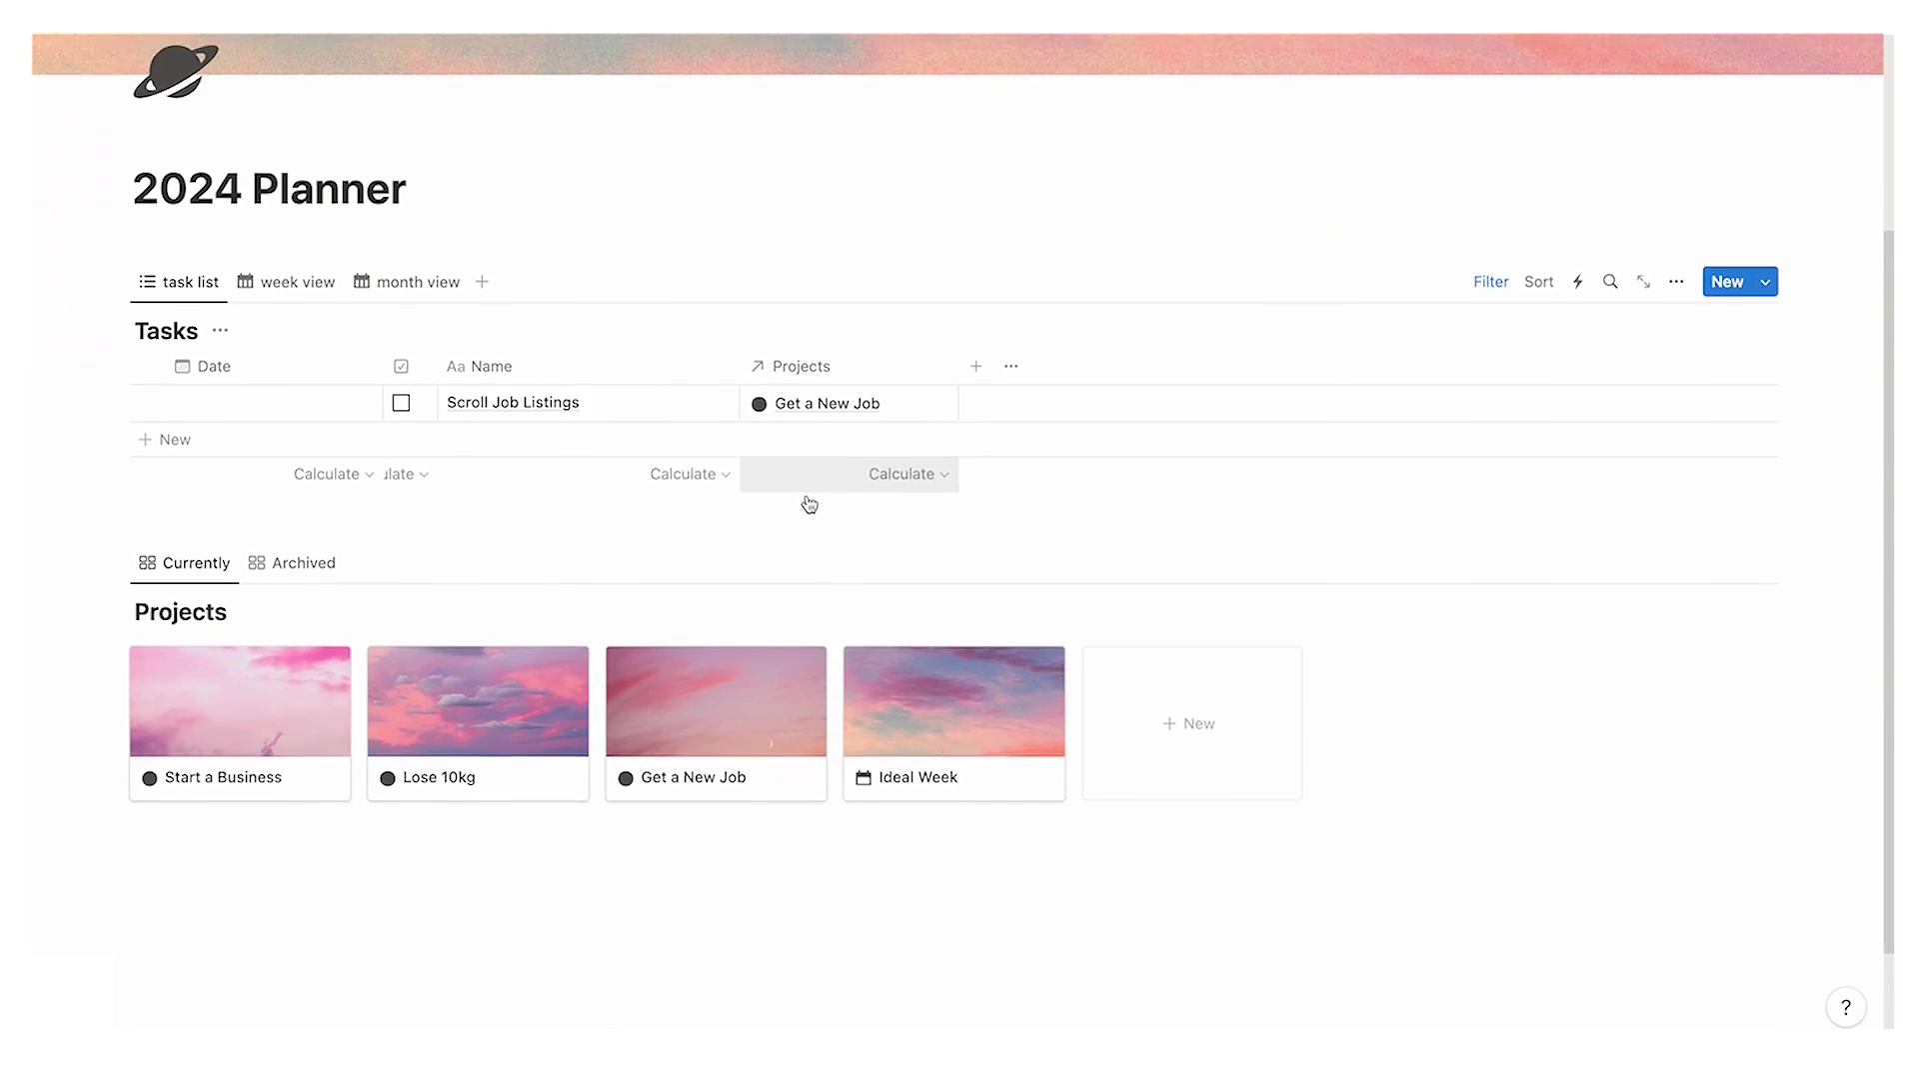
left_click(925, 662)
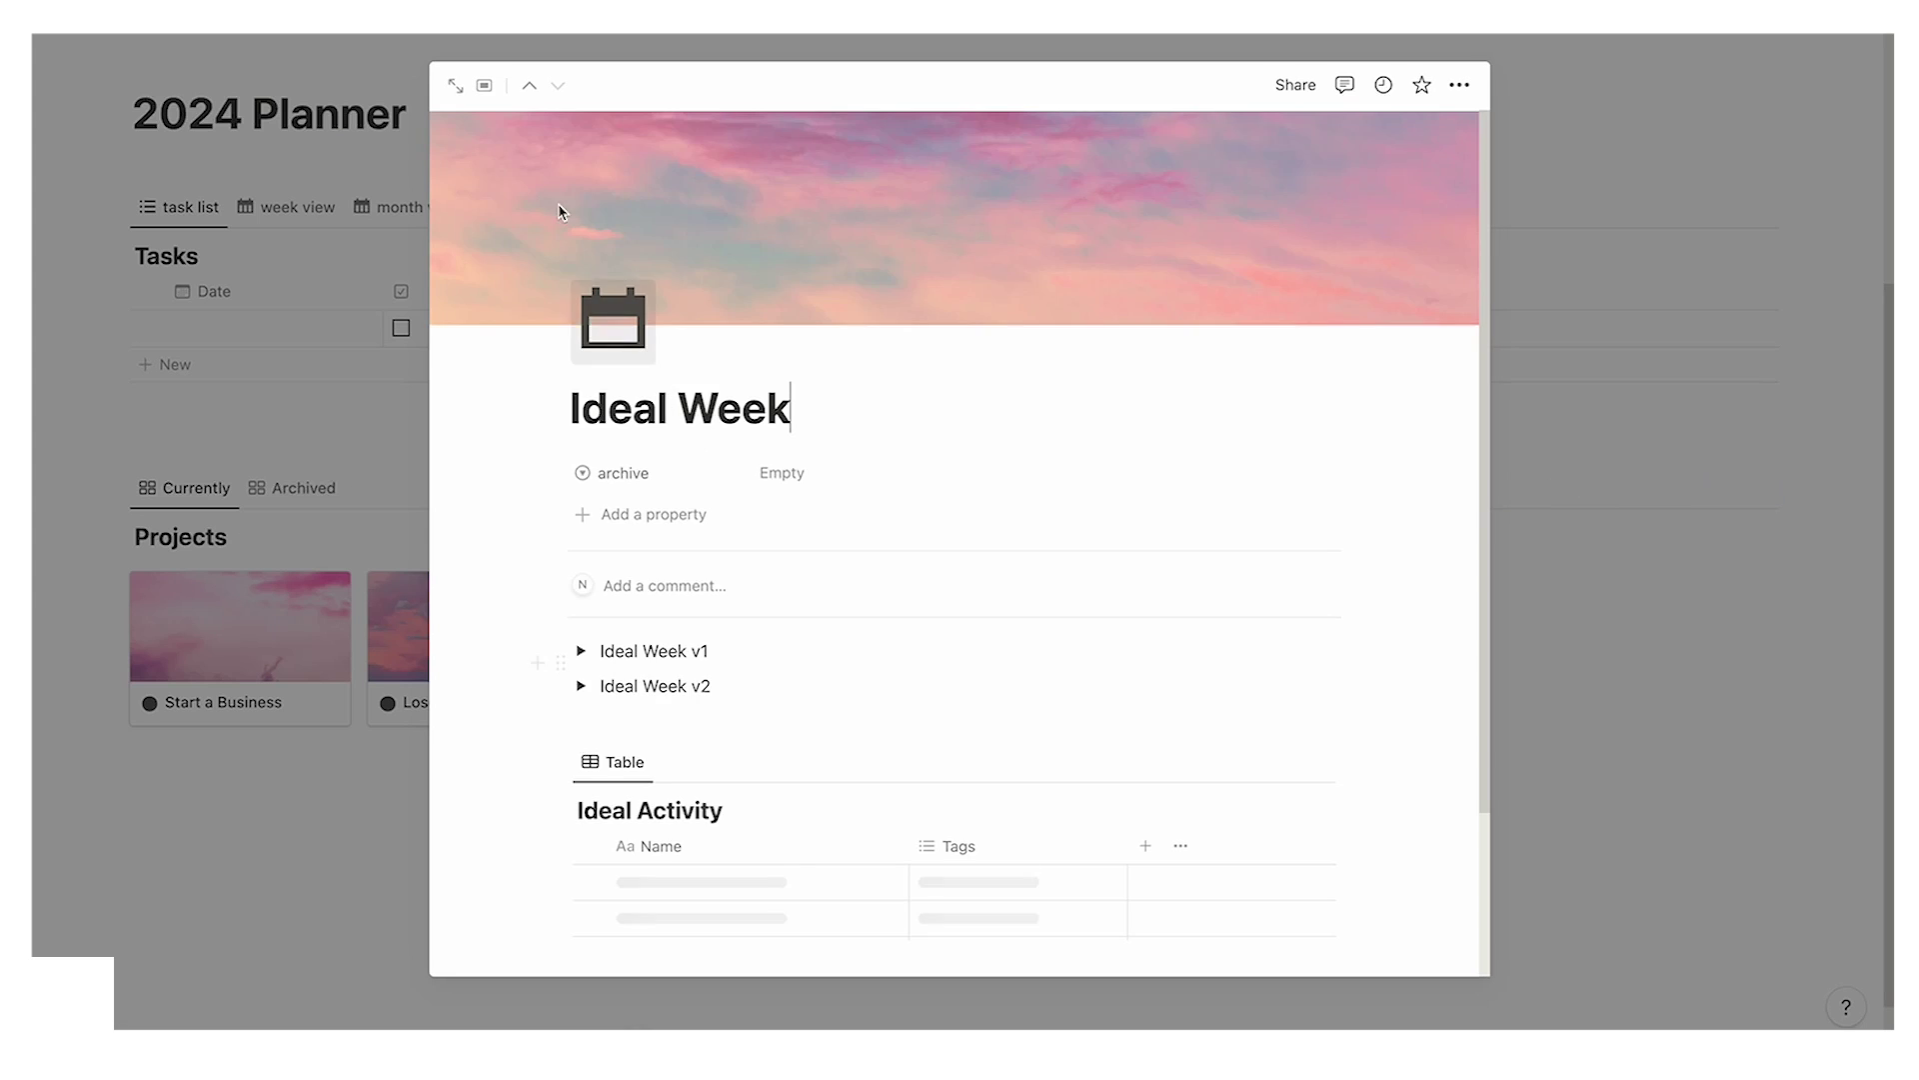
left_click(478, 94)
scroll(550, 160, "down", 4)
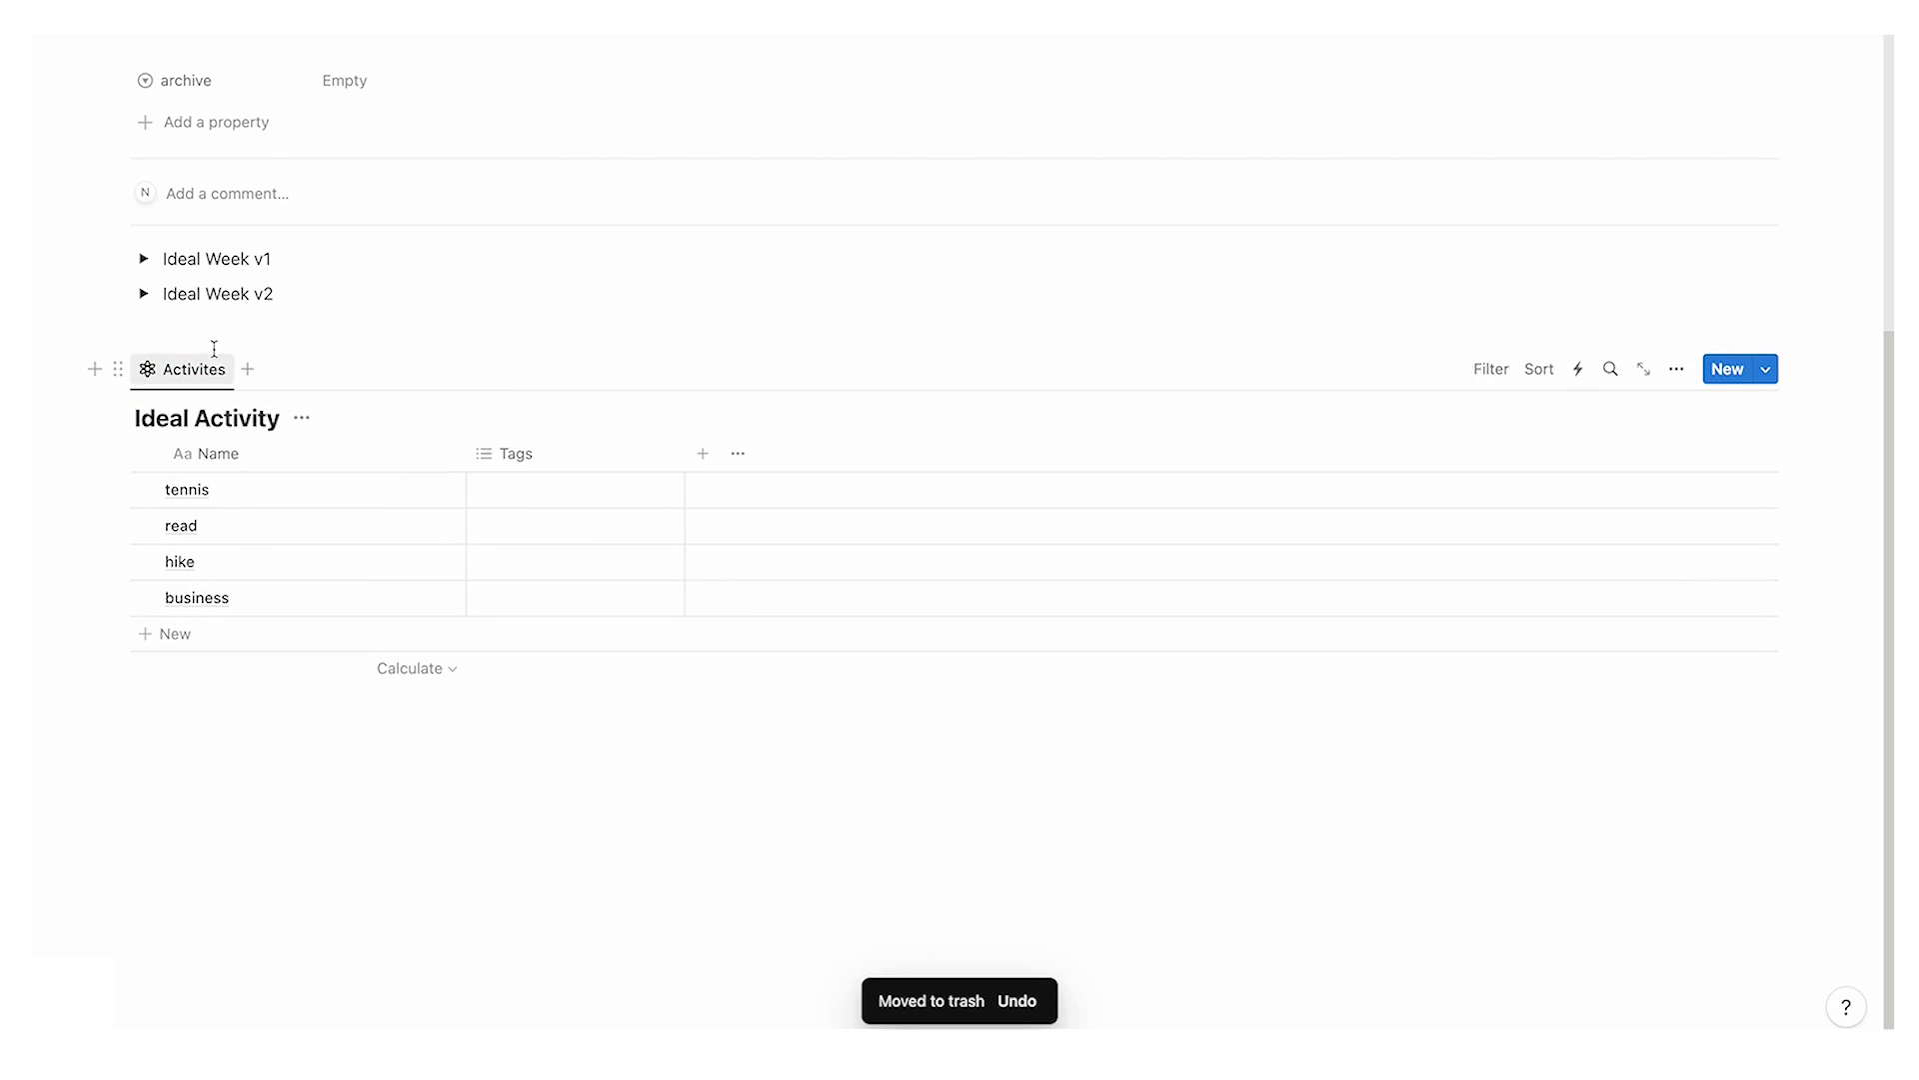
left_click(145, 260)
scroll(350, 235, "down", 2)
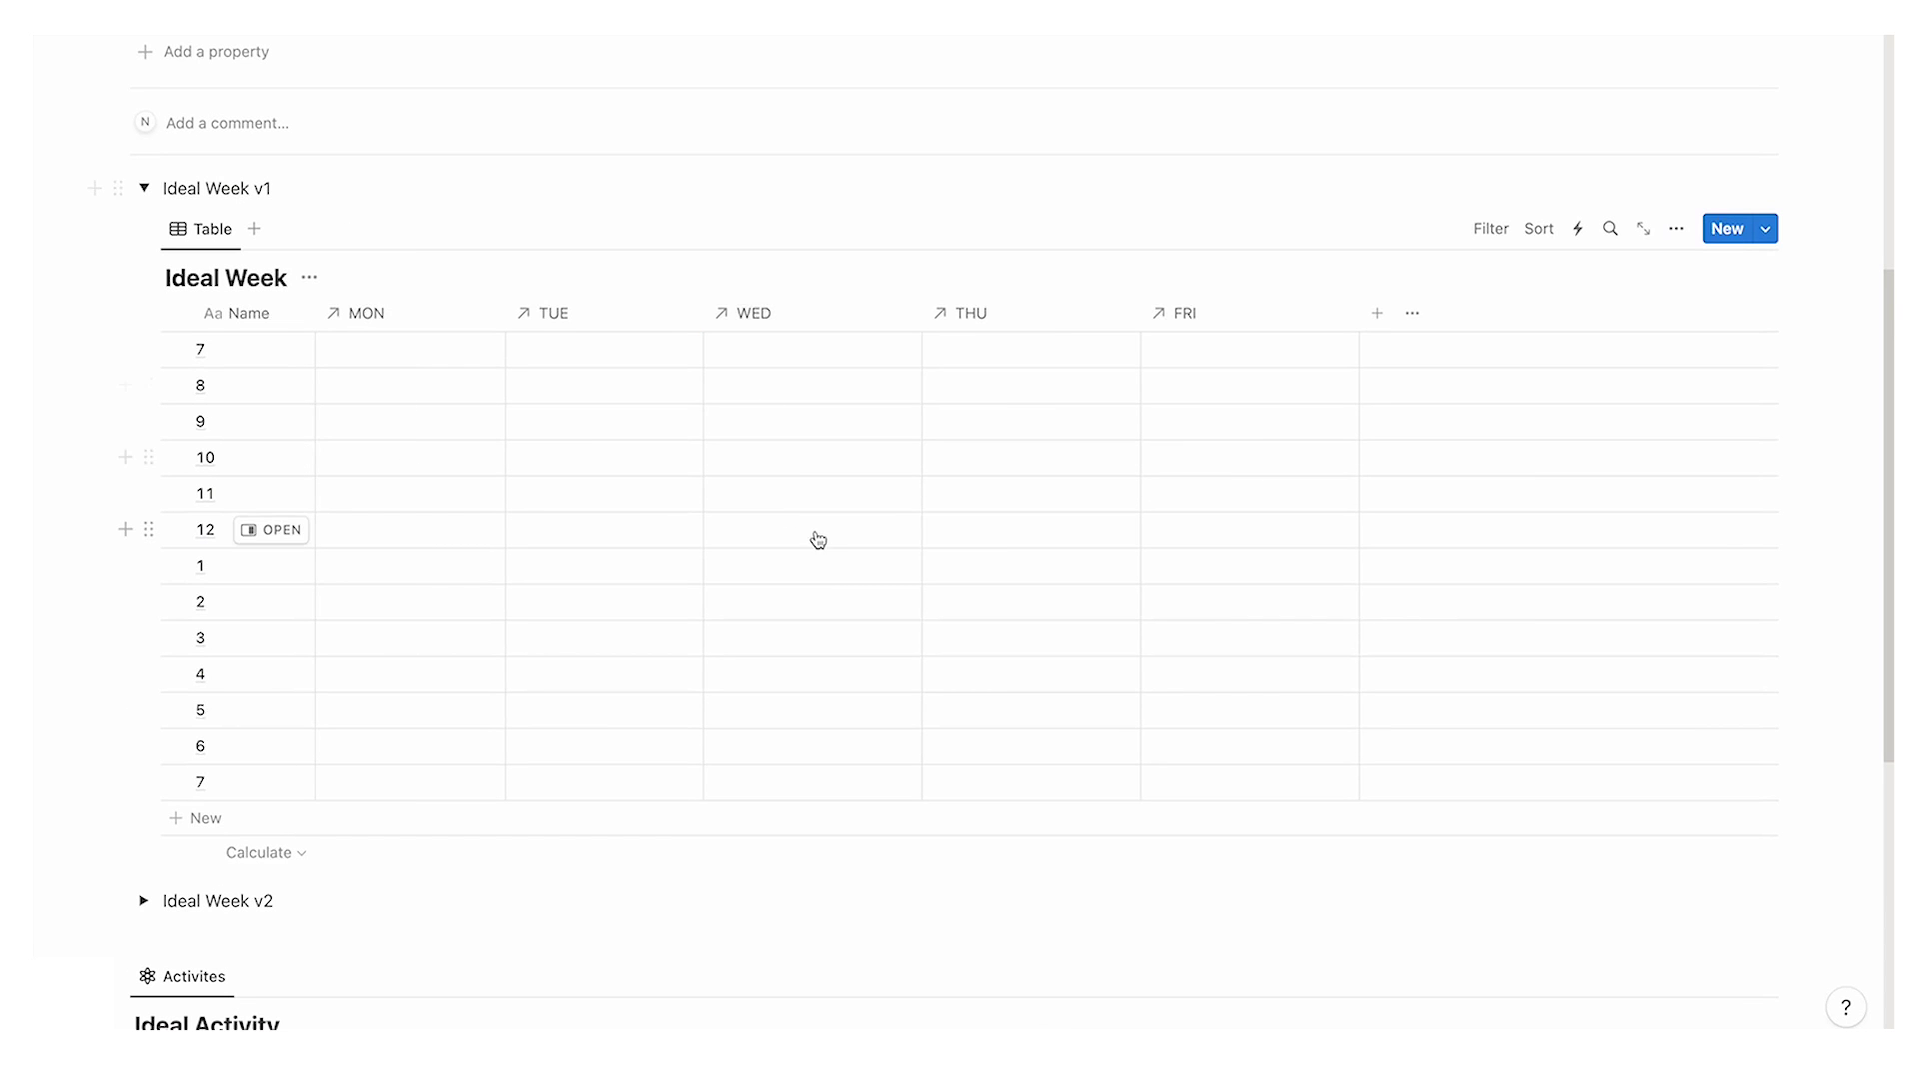
Step: Link tennis to Tuesday at 8, hike to Monday at 2 and business to Wednesday at 10 in the Ideal Week v1 table
left_click(622, 402)
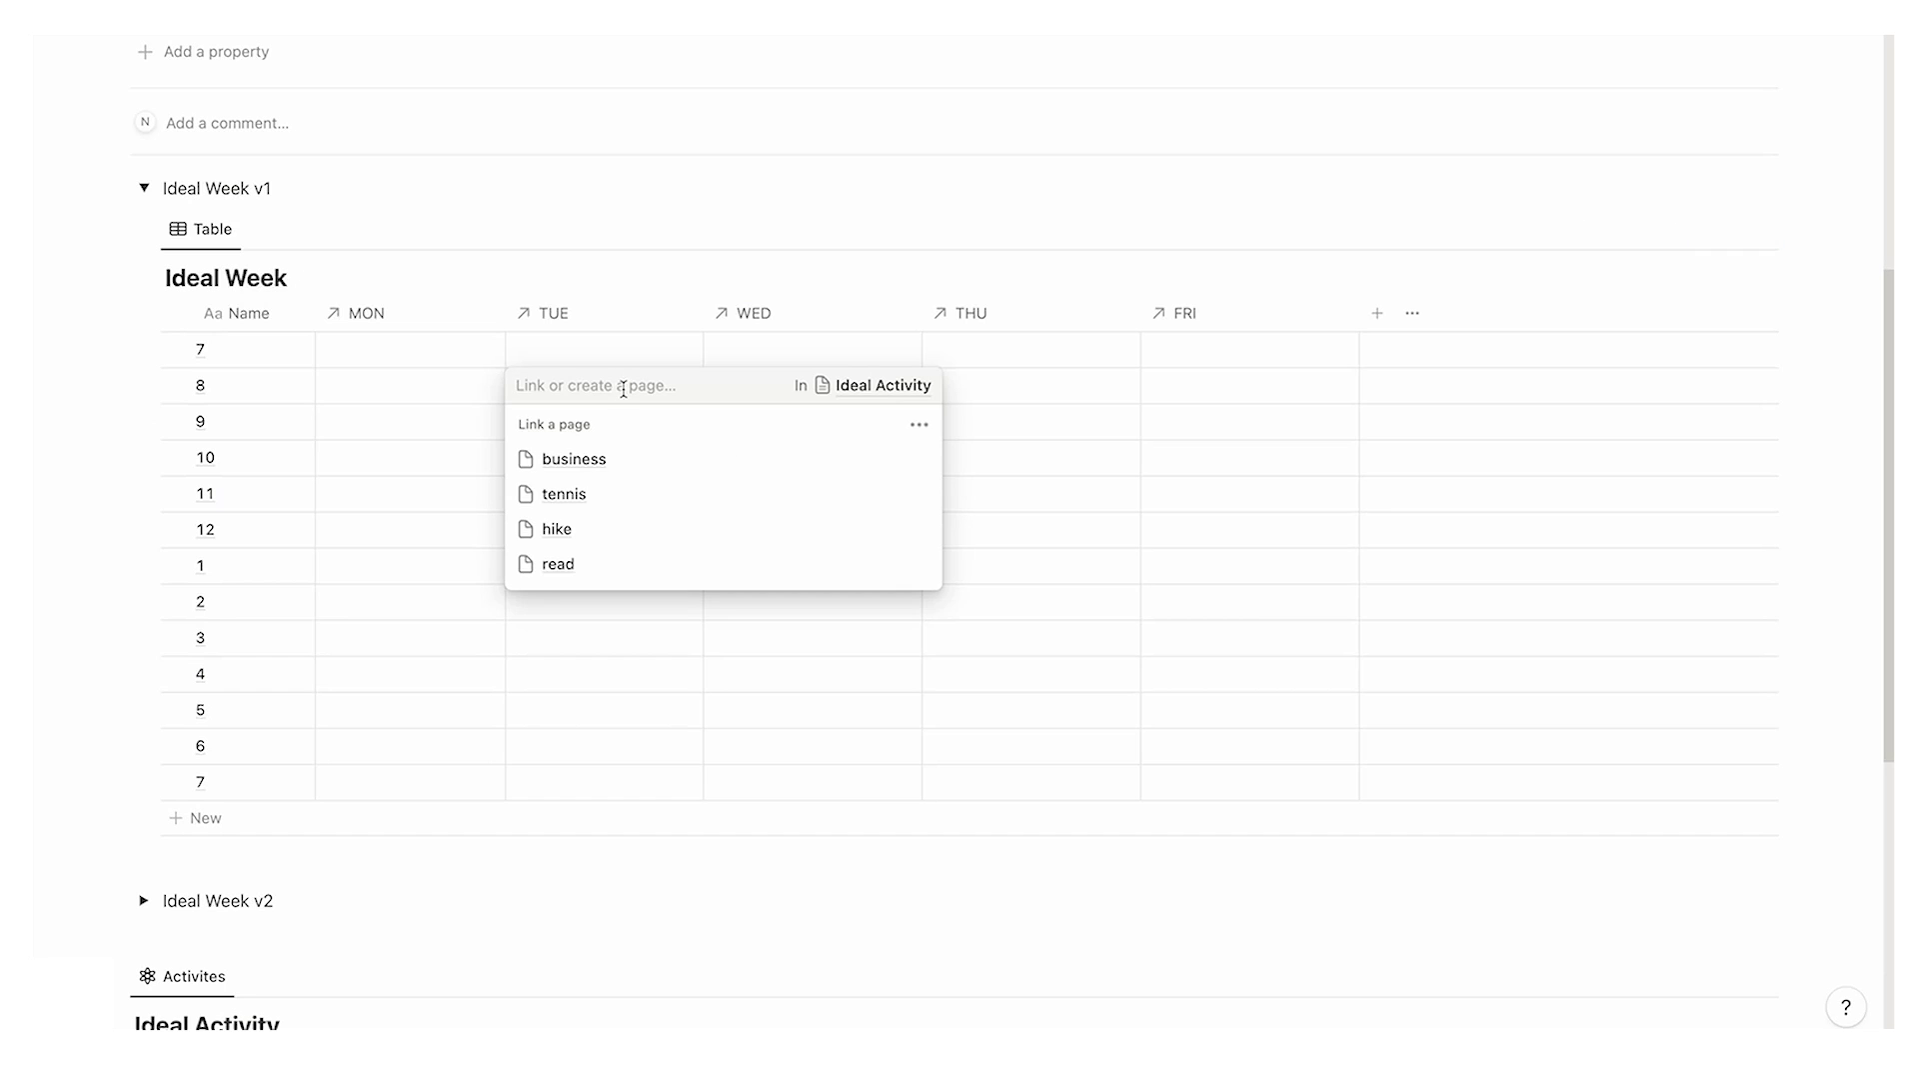
left_click(620, 511)
key("Escape")
left_click(417, 591)
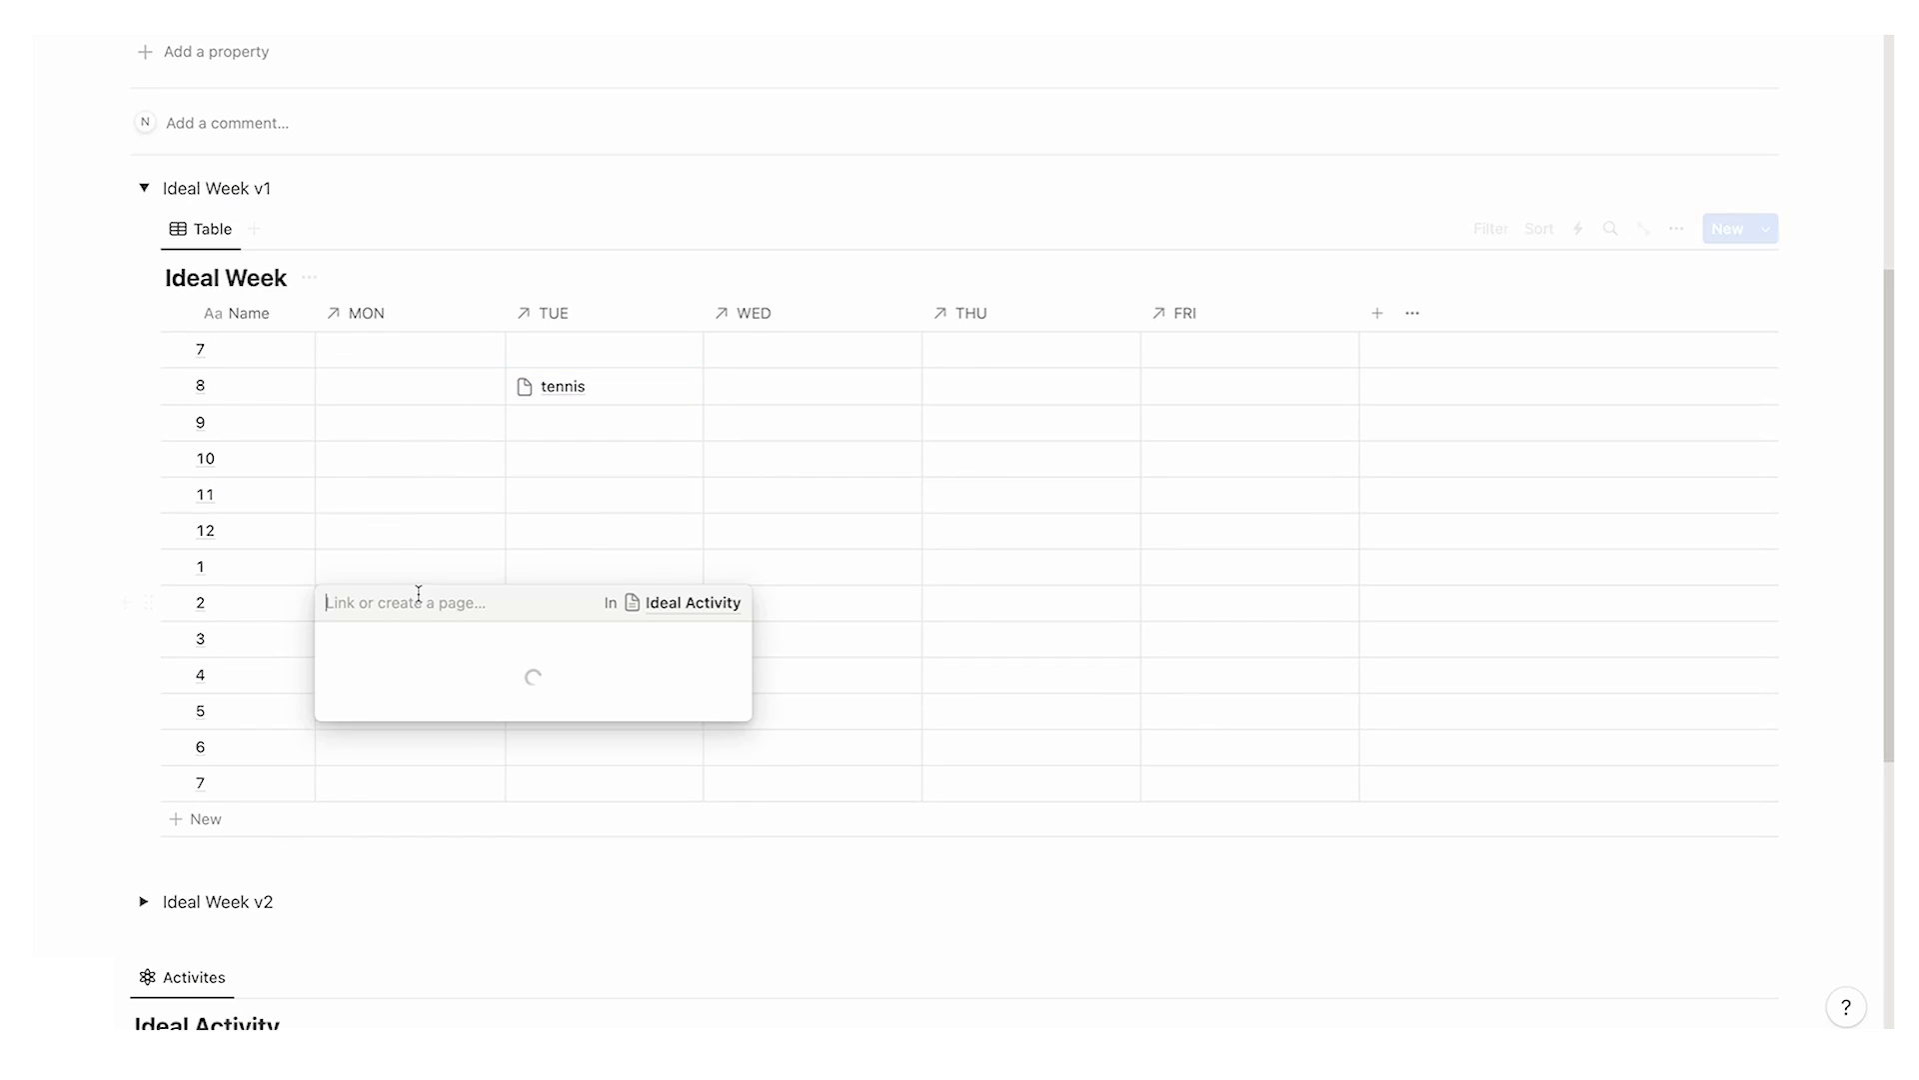
left_click(444, 748)
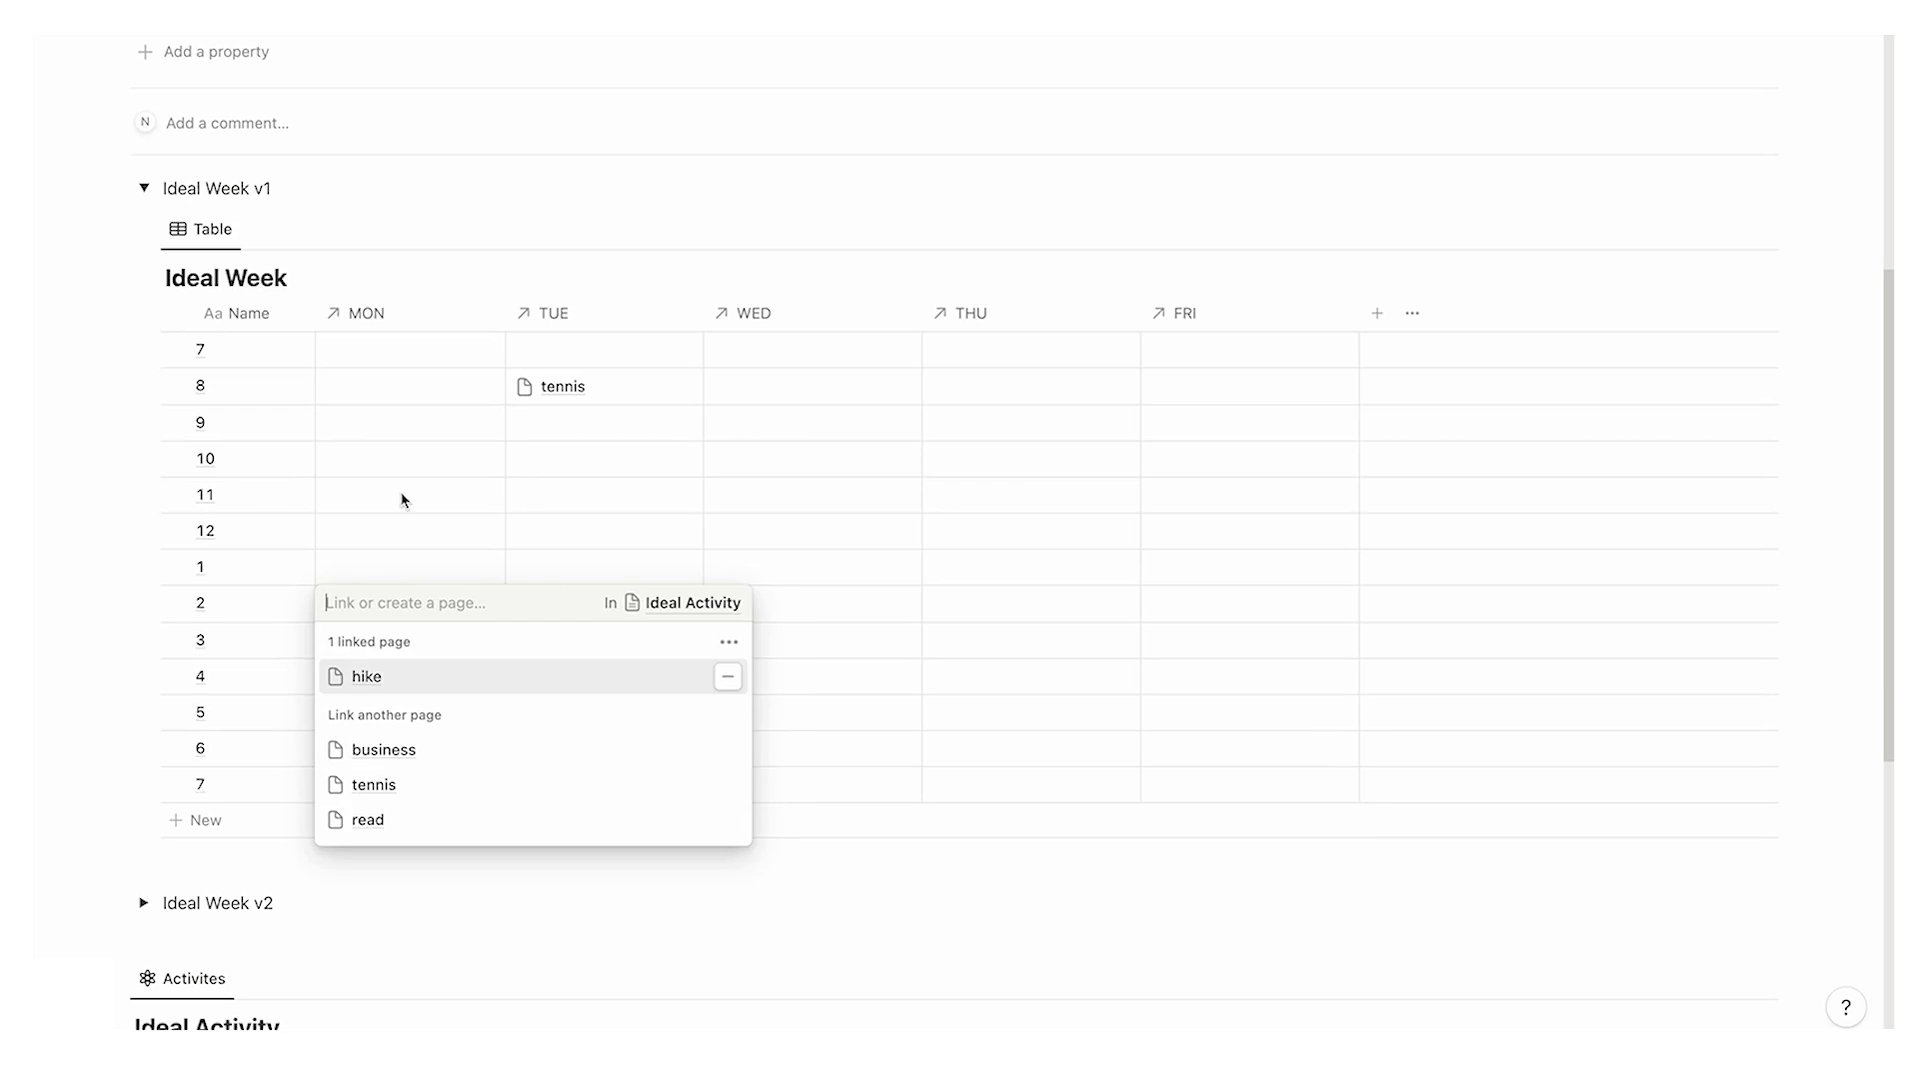
key("Escape")
left_click(772, 455)
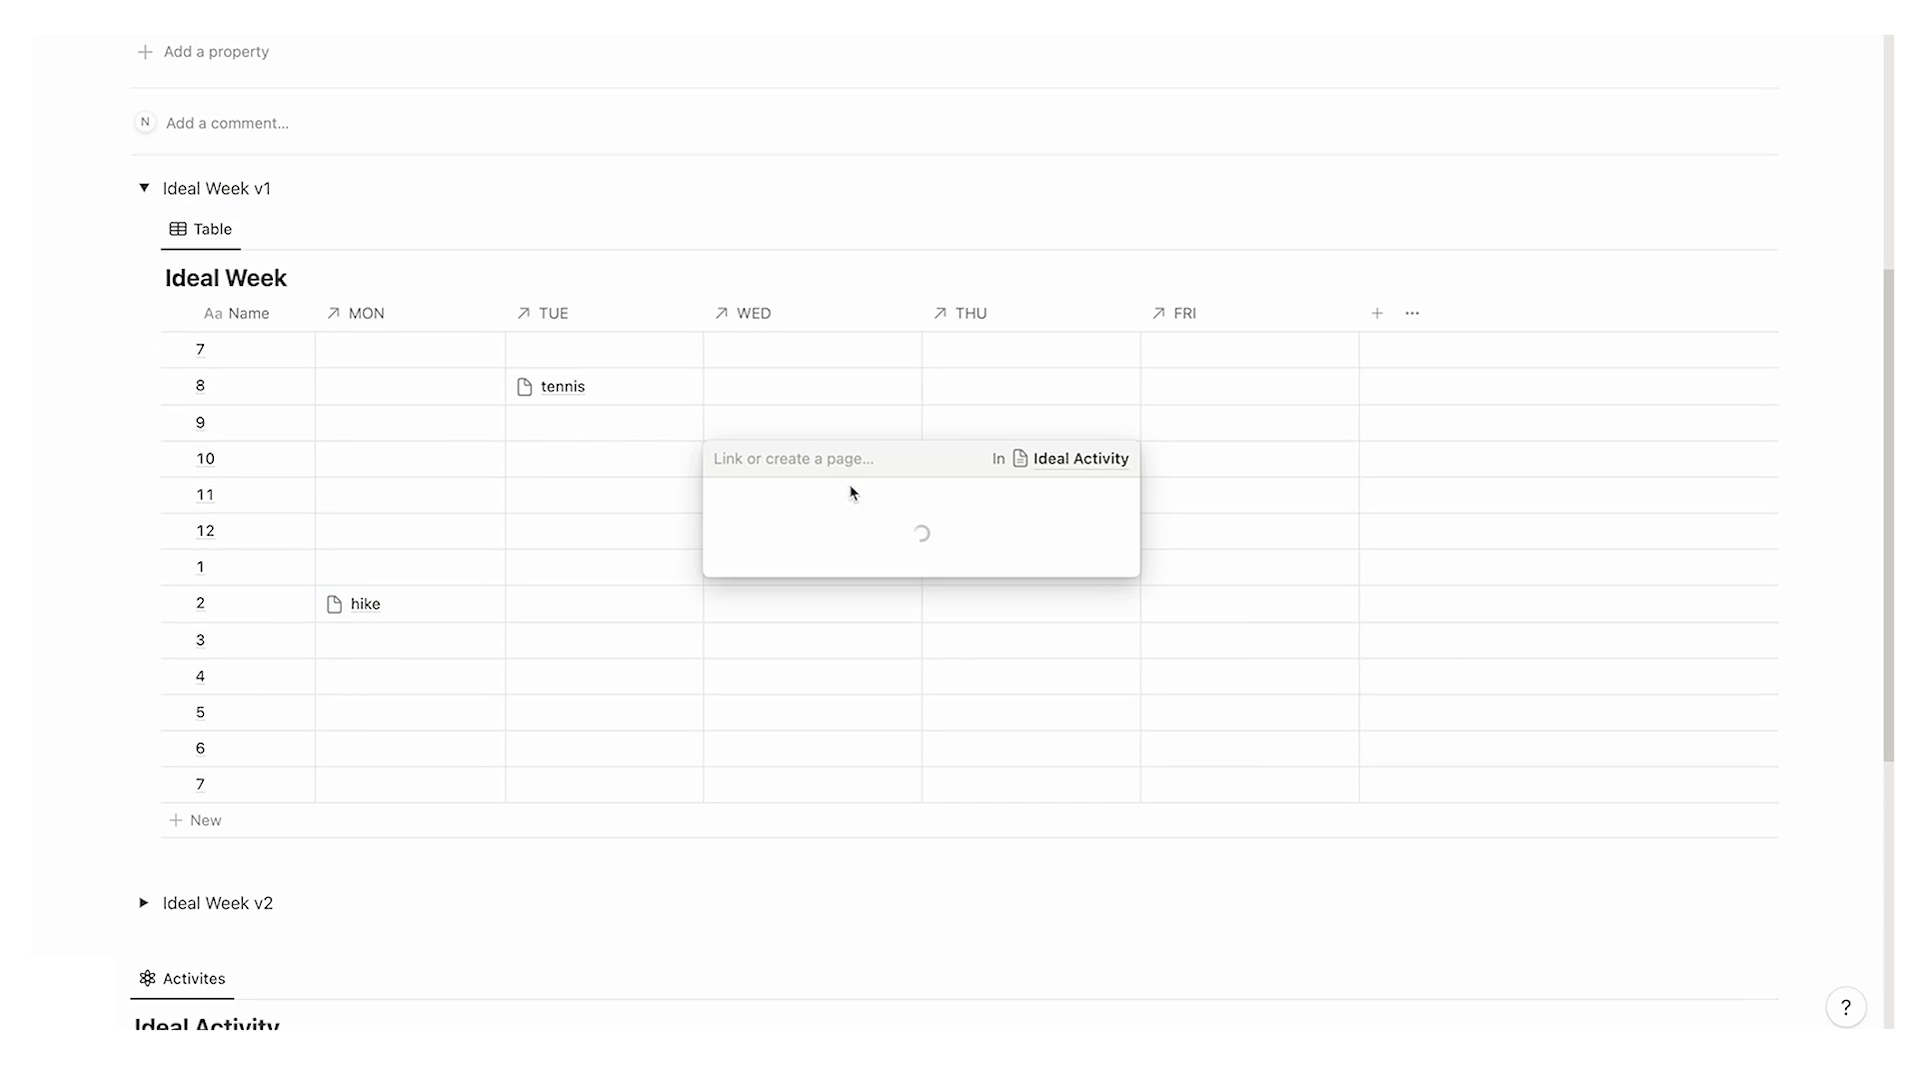
left_click(852, 531)
key("Escape")
key("Escape")
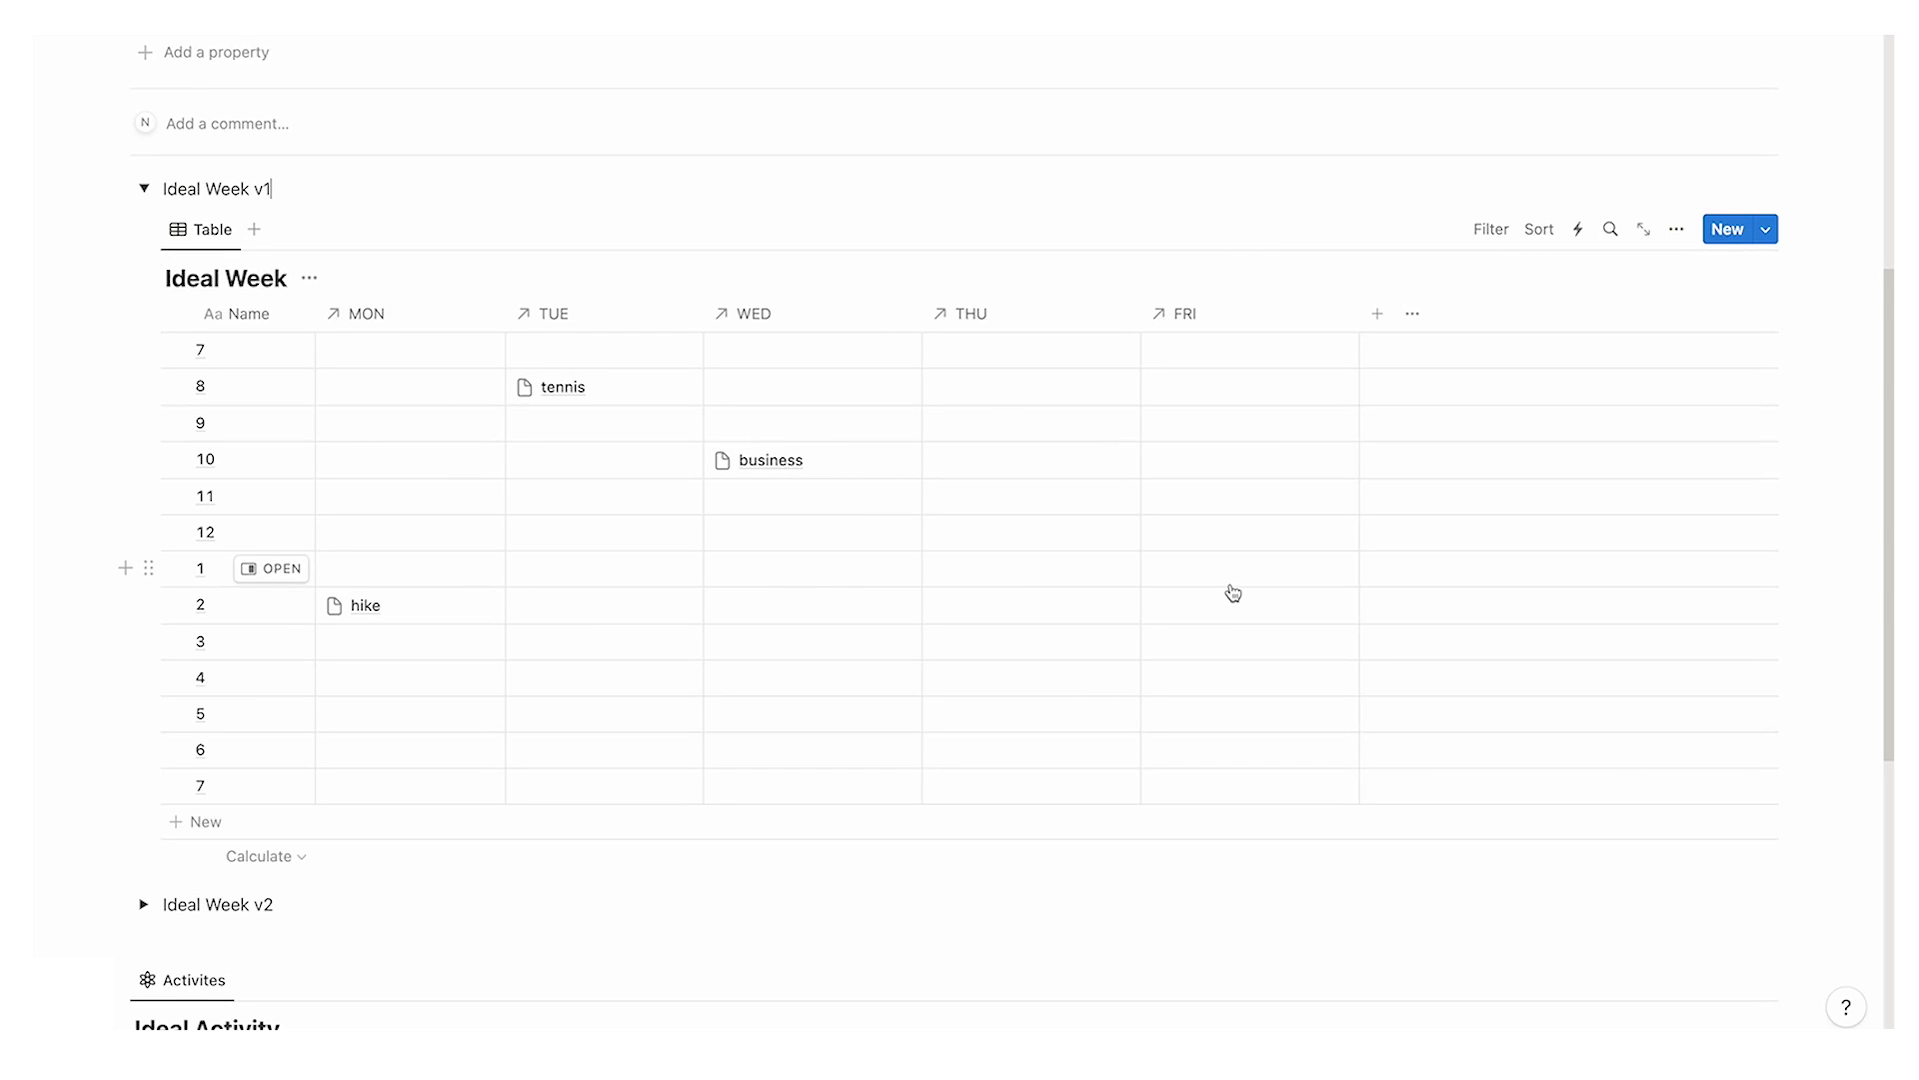
Step: Look over the Ideal Week page and return to the 2024 Planner page
scroll(1232, 593, "up", 3)
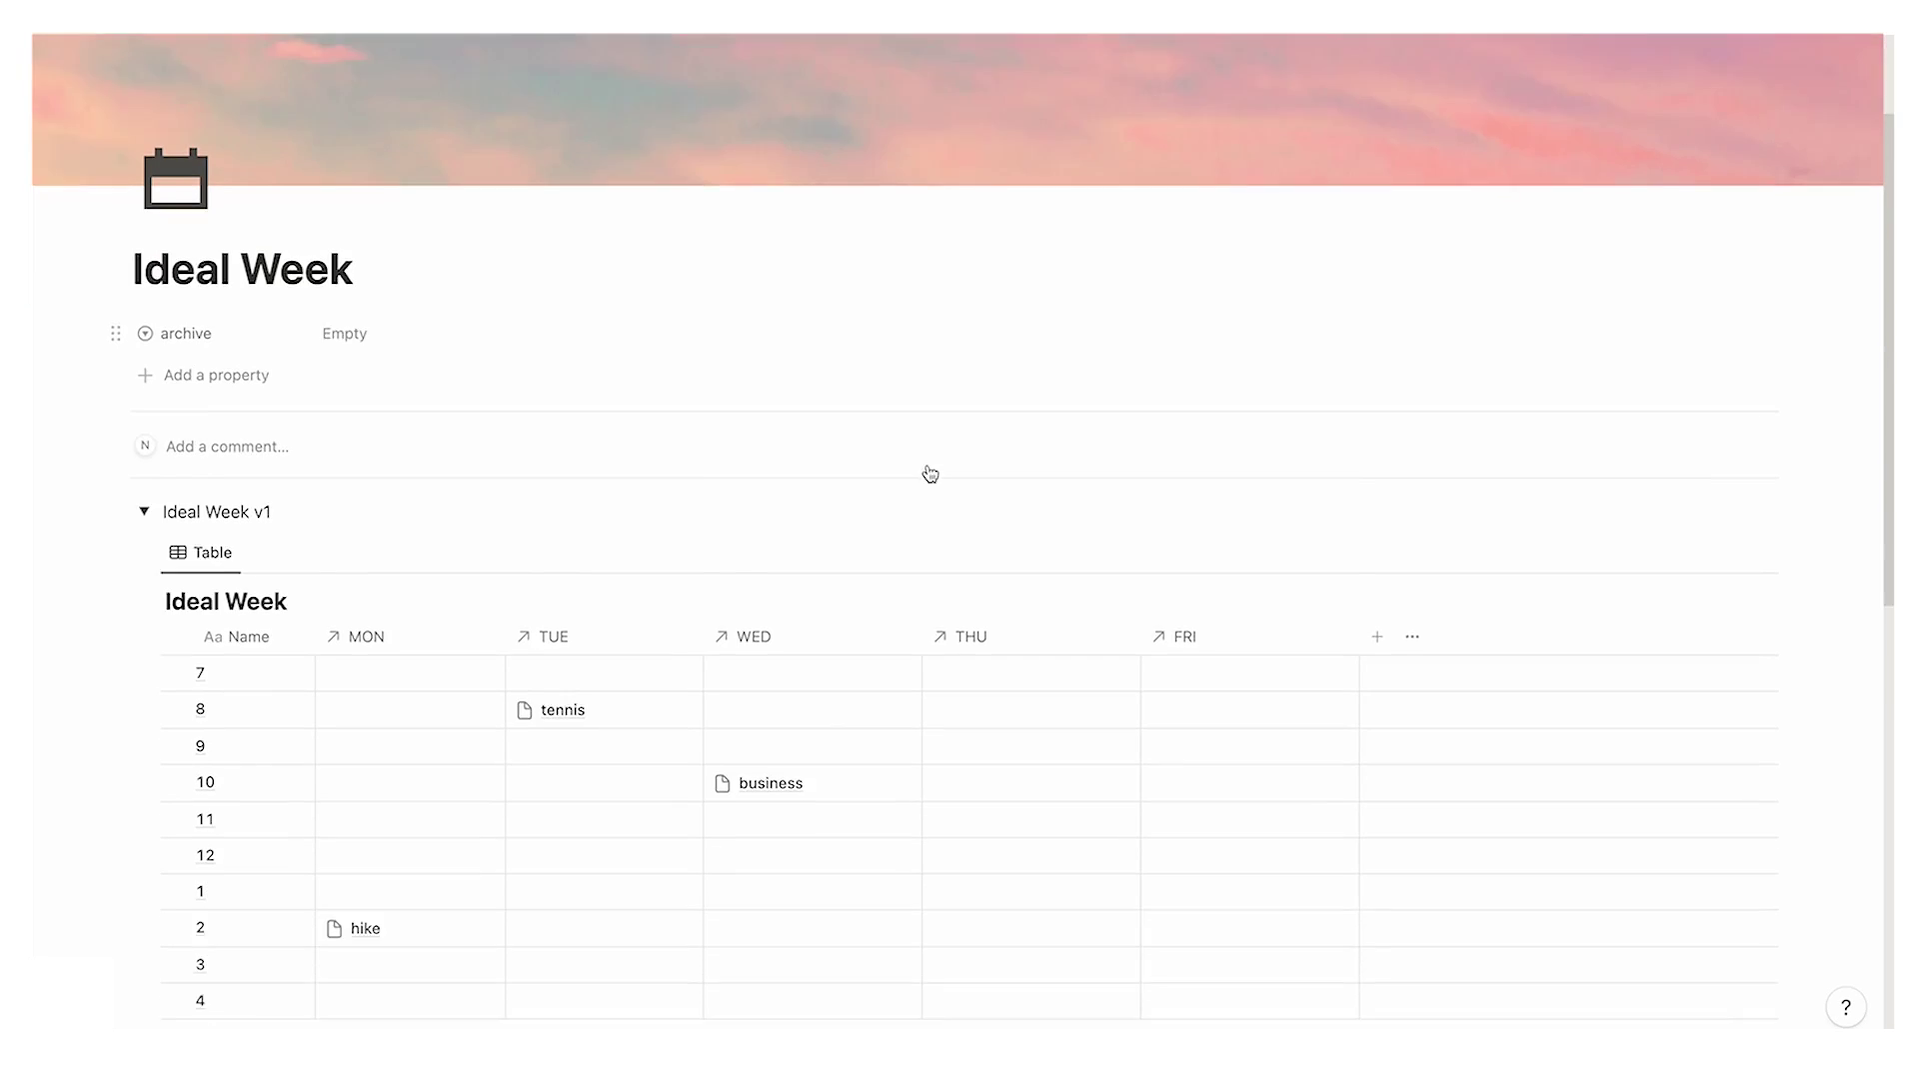
scroll(929, 471, "down", 2)
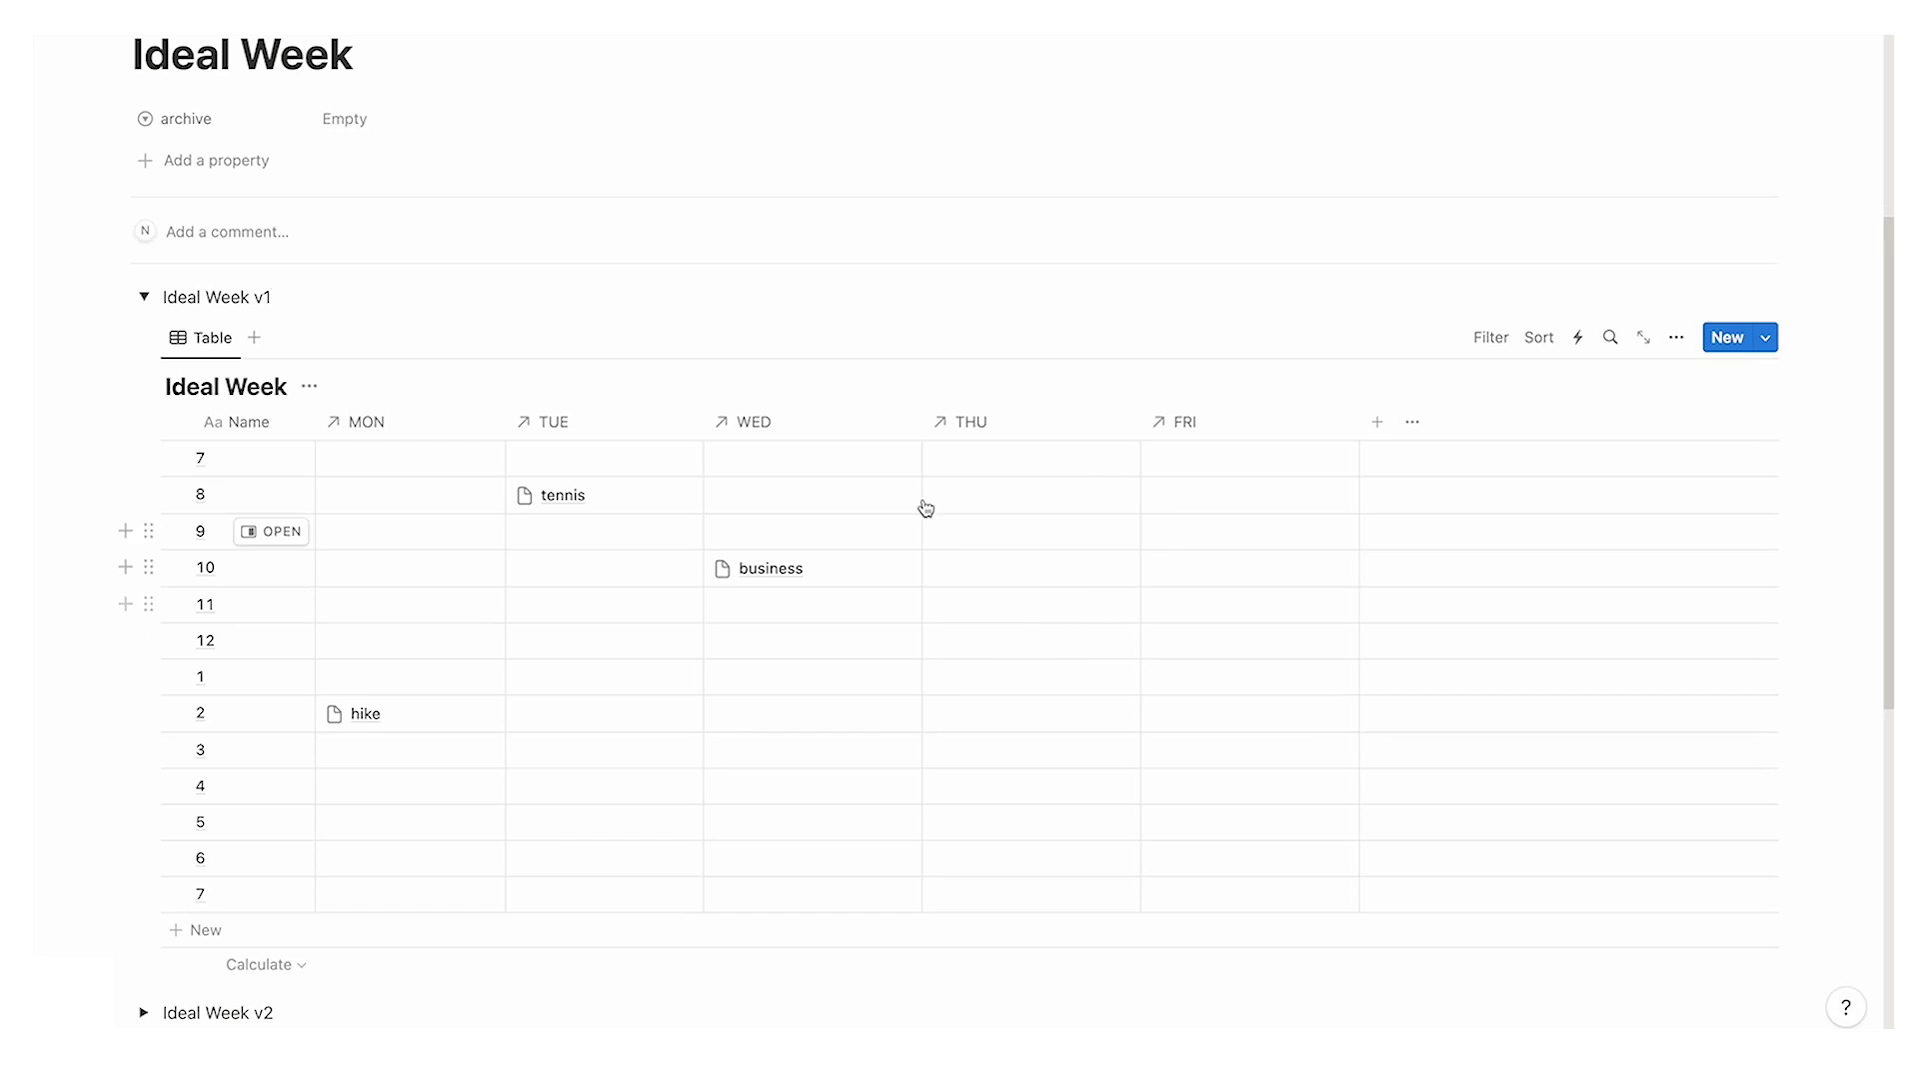
scroll(925, 508, "up", 4)
left_click(240, 18)
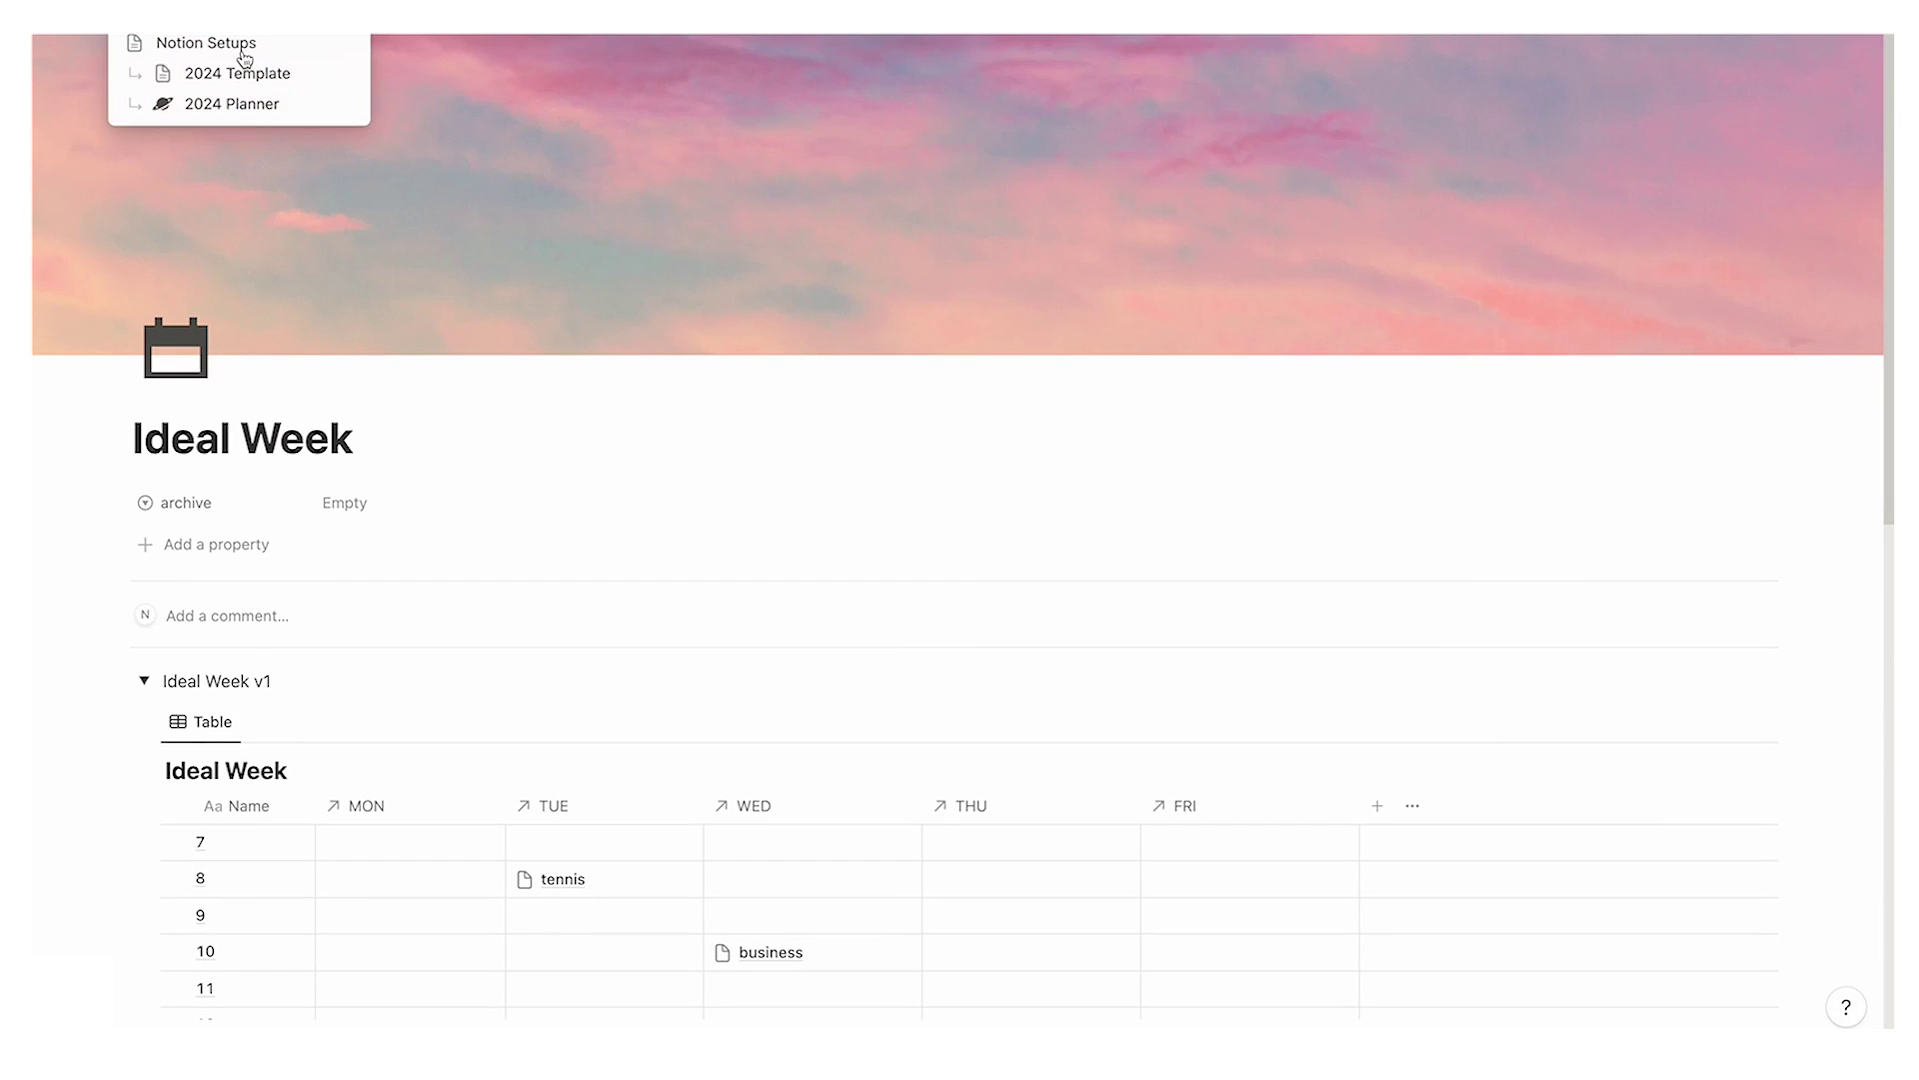
left_click(236, 104)
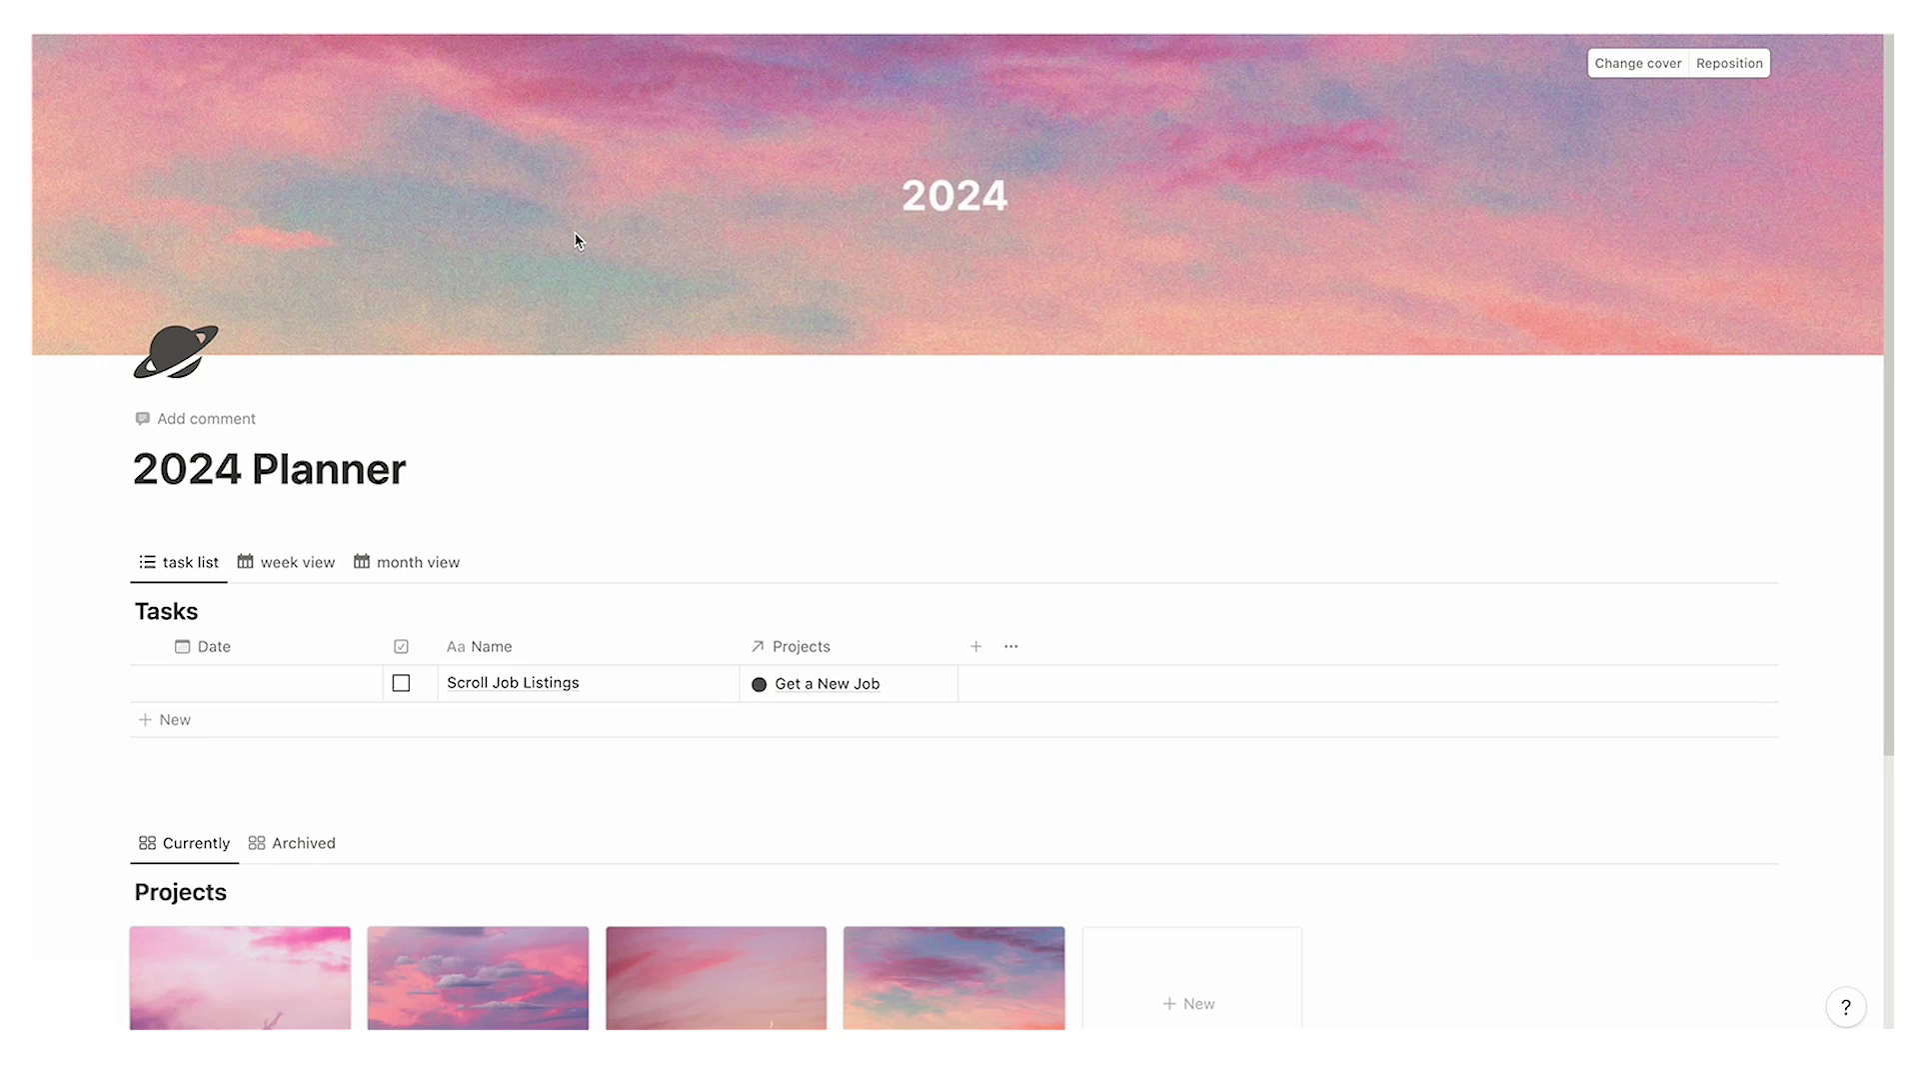
scroll(985, 208, "down", 1)
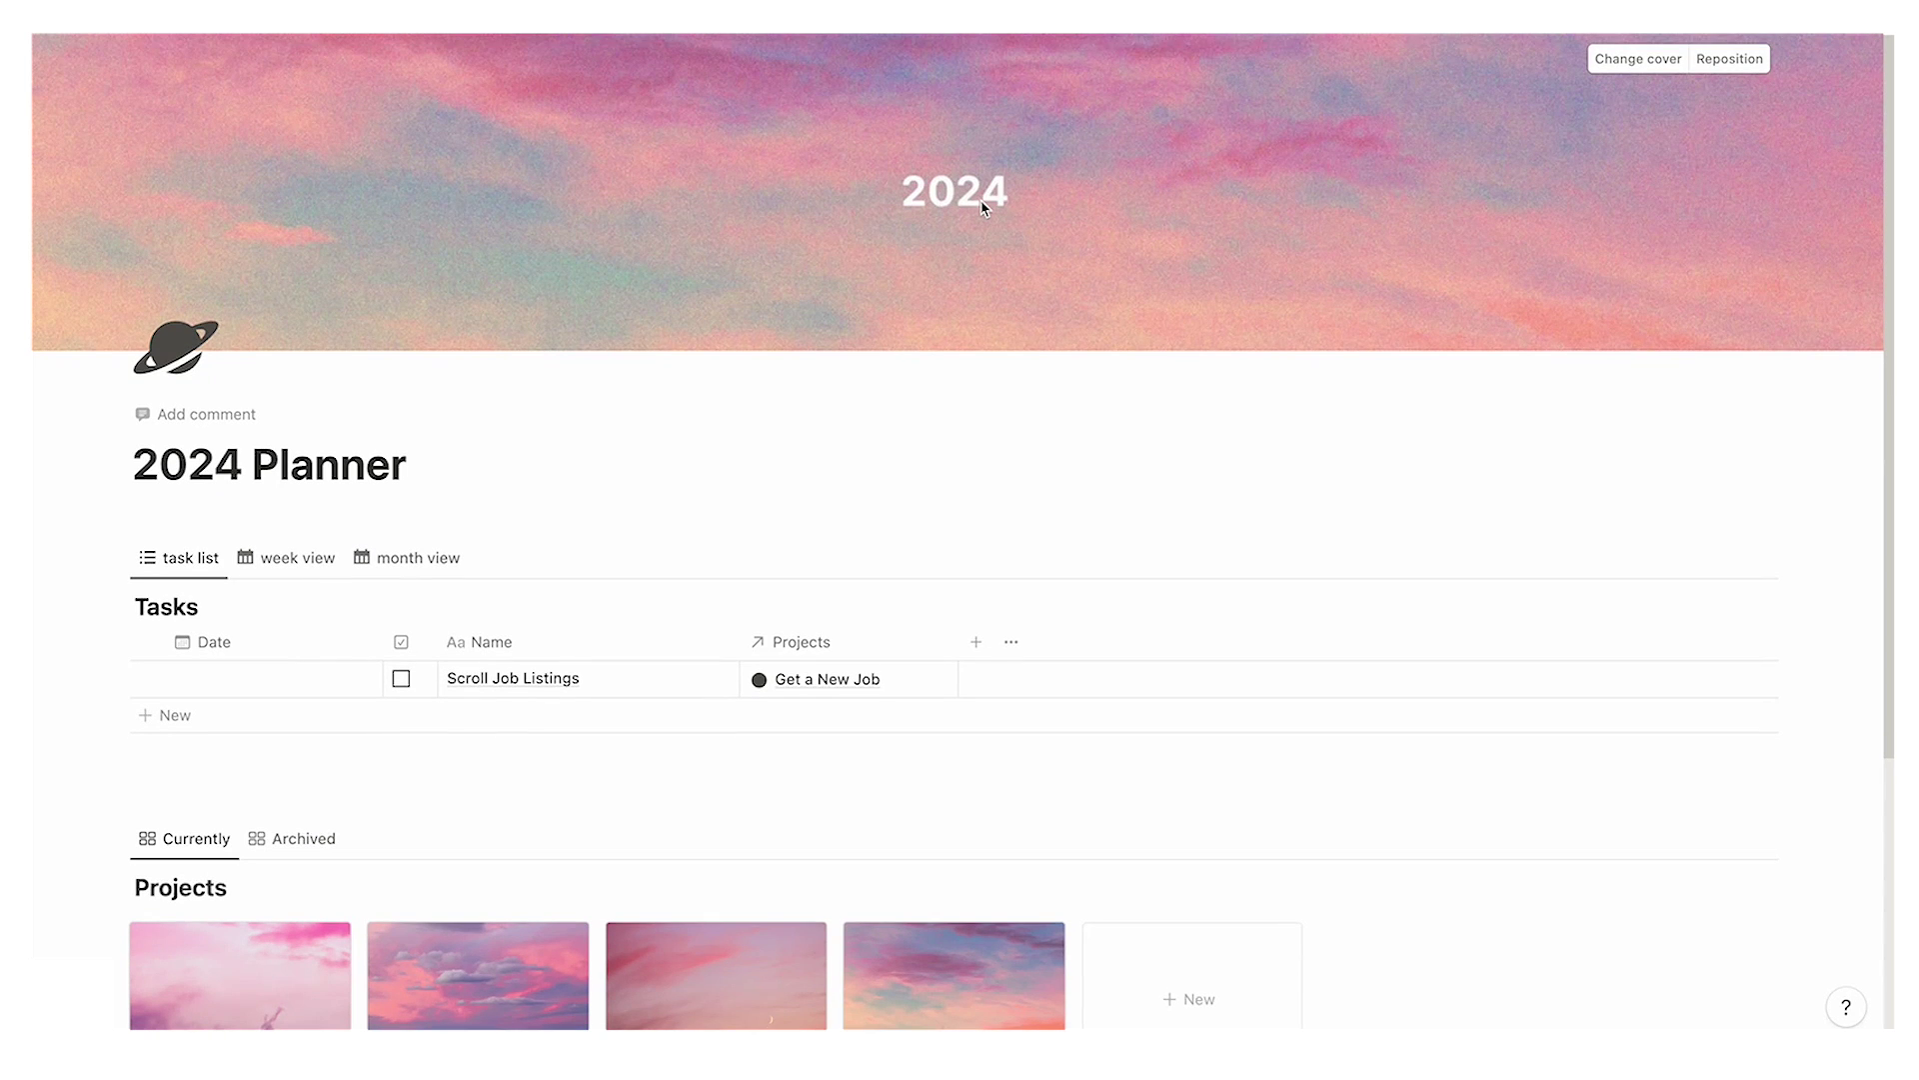